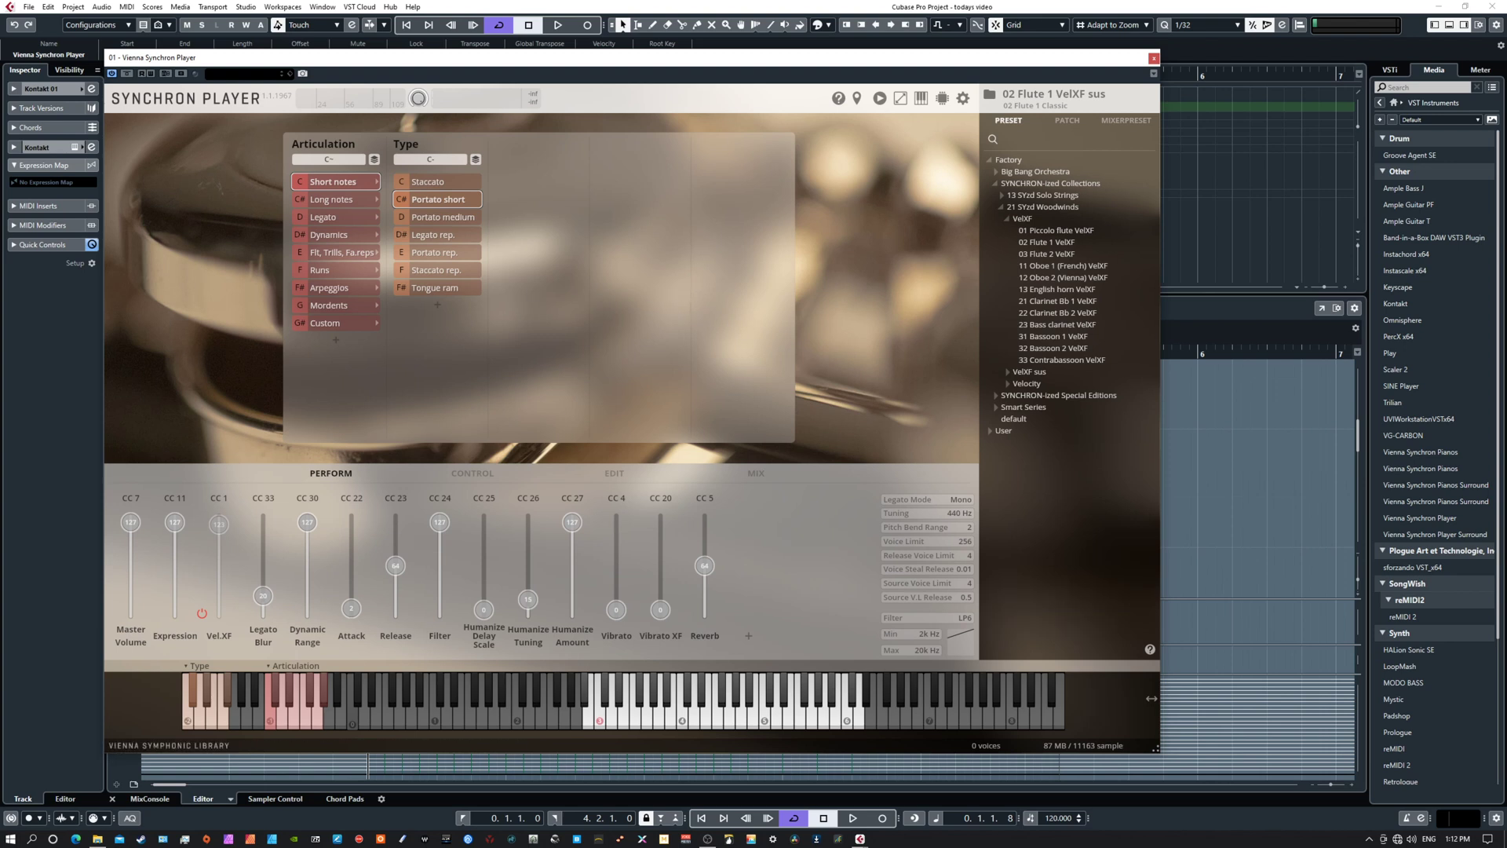
- Bring the Scaler Bass, Kontakt and reMIDI Bass plug-in windows into view and place Scaler Bass beside reMIDI Bass
drag(611, 250, 815, 205)
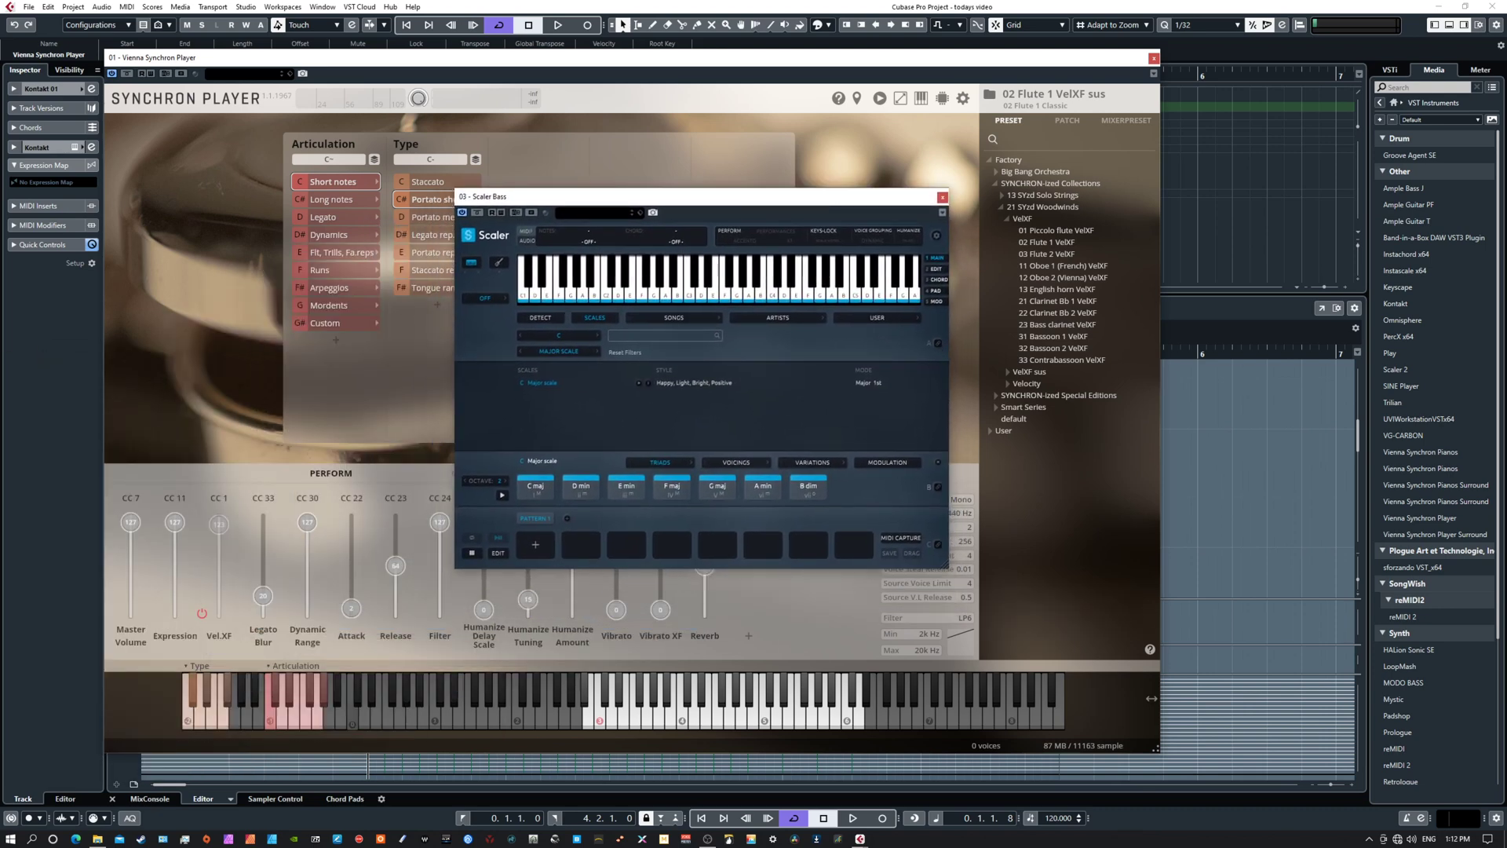
drag(385, 308, 502, 308)
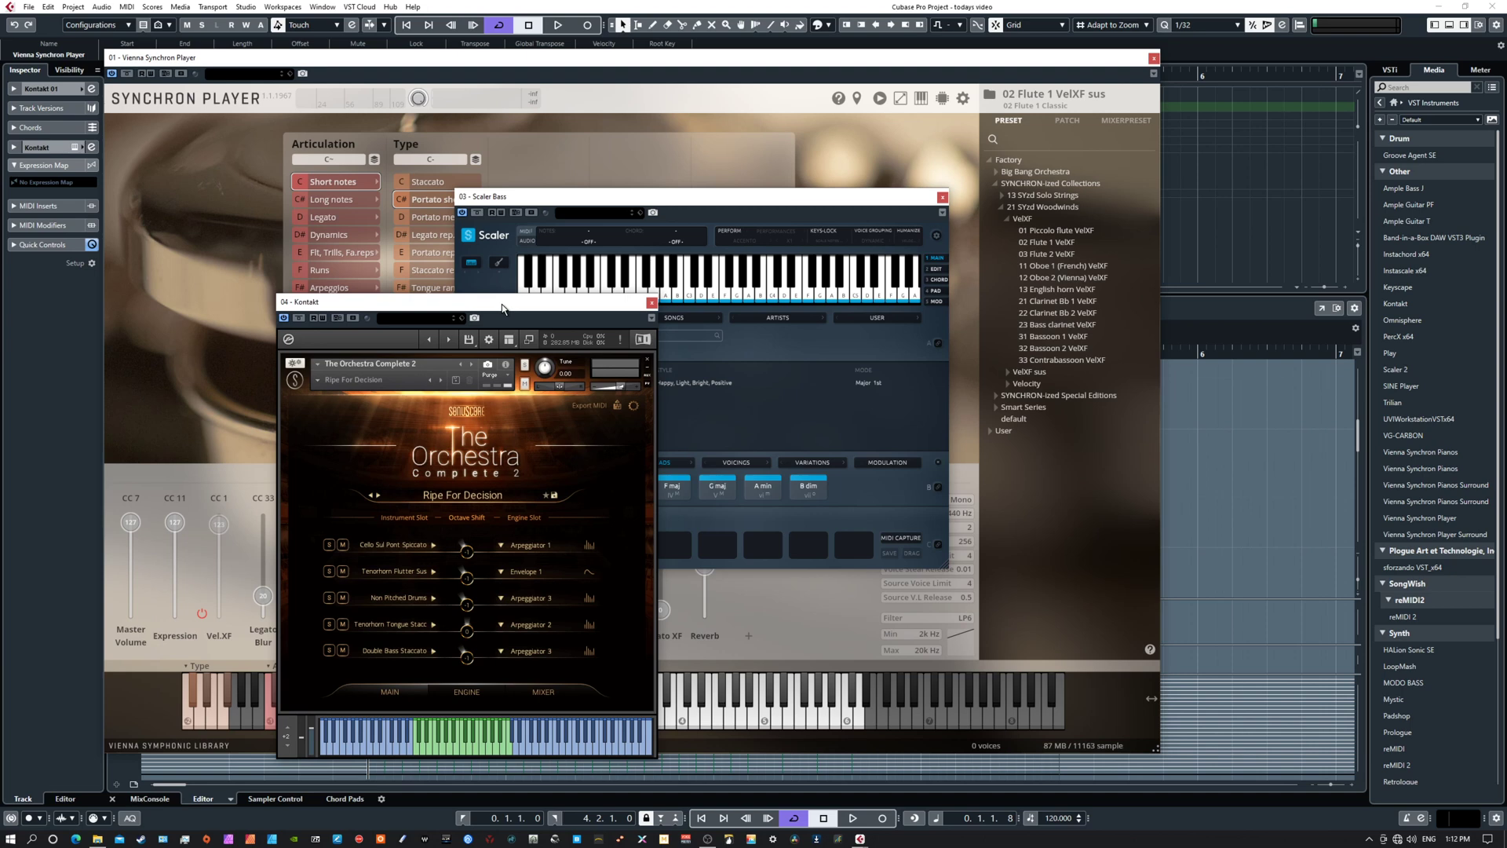
drag(183, 237, 591, 108)
click(793, 198)
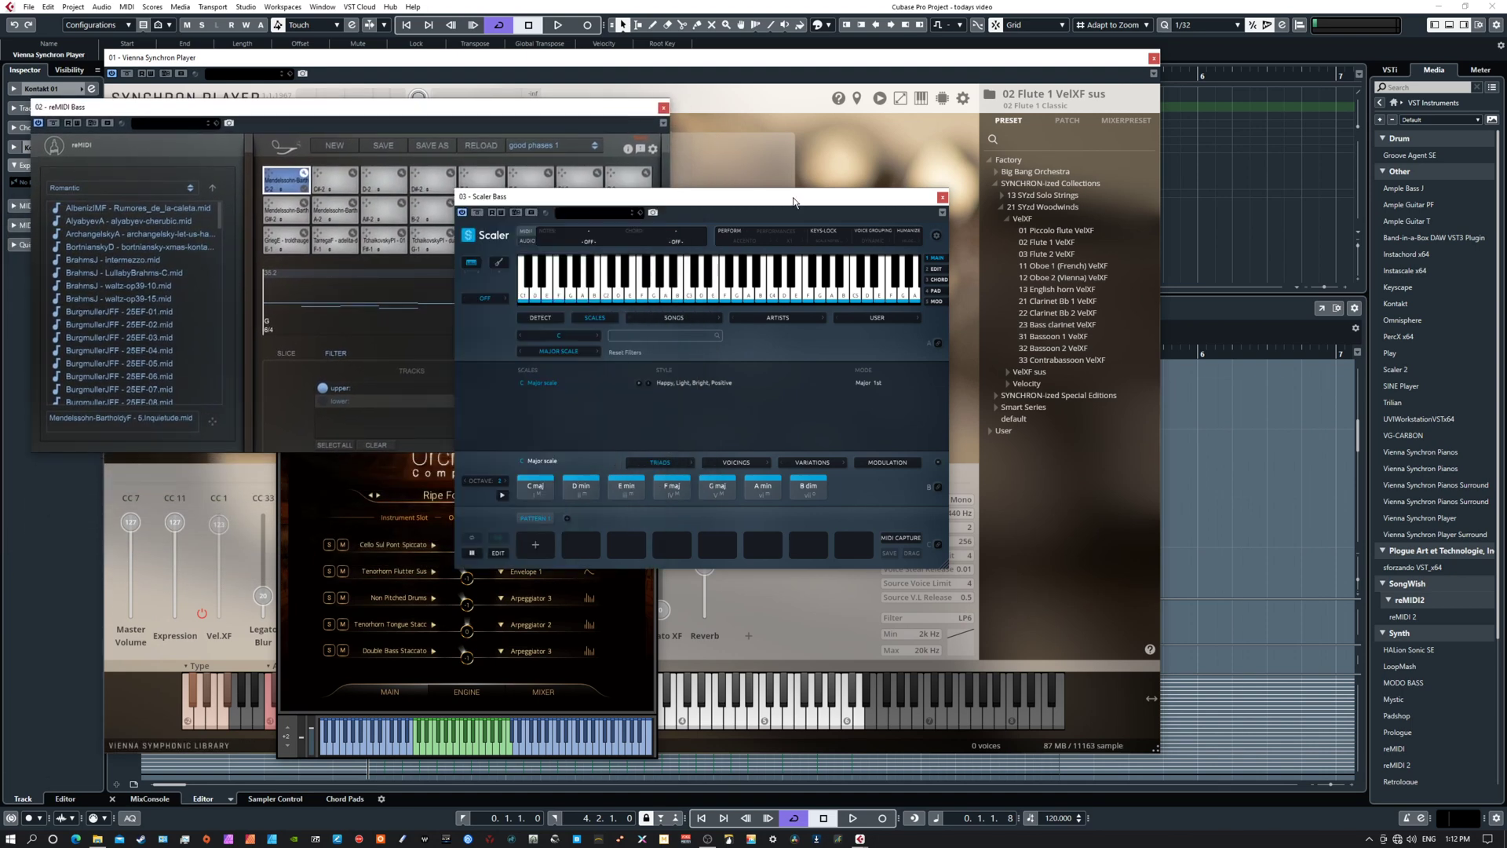
drag(793, 199, 1014, 192)
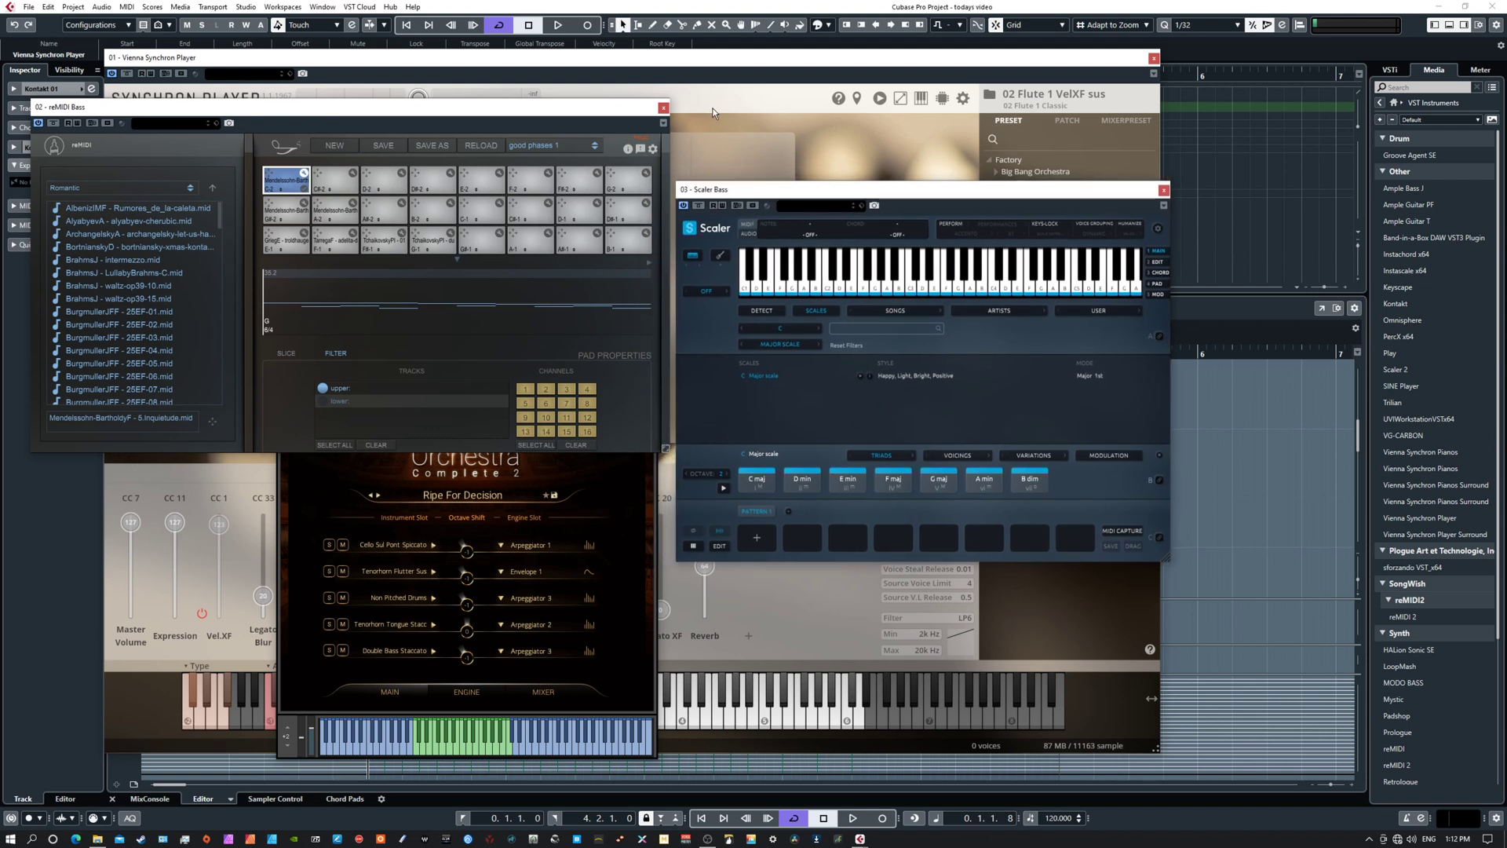
- Arrange the plug-in windows with reMIDI Bass at its upper position, Kontakt overlapping it and Scaler Bass alongside
drag(575, 107, 578, 57)
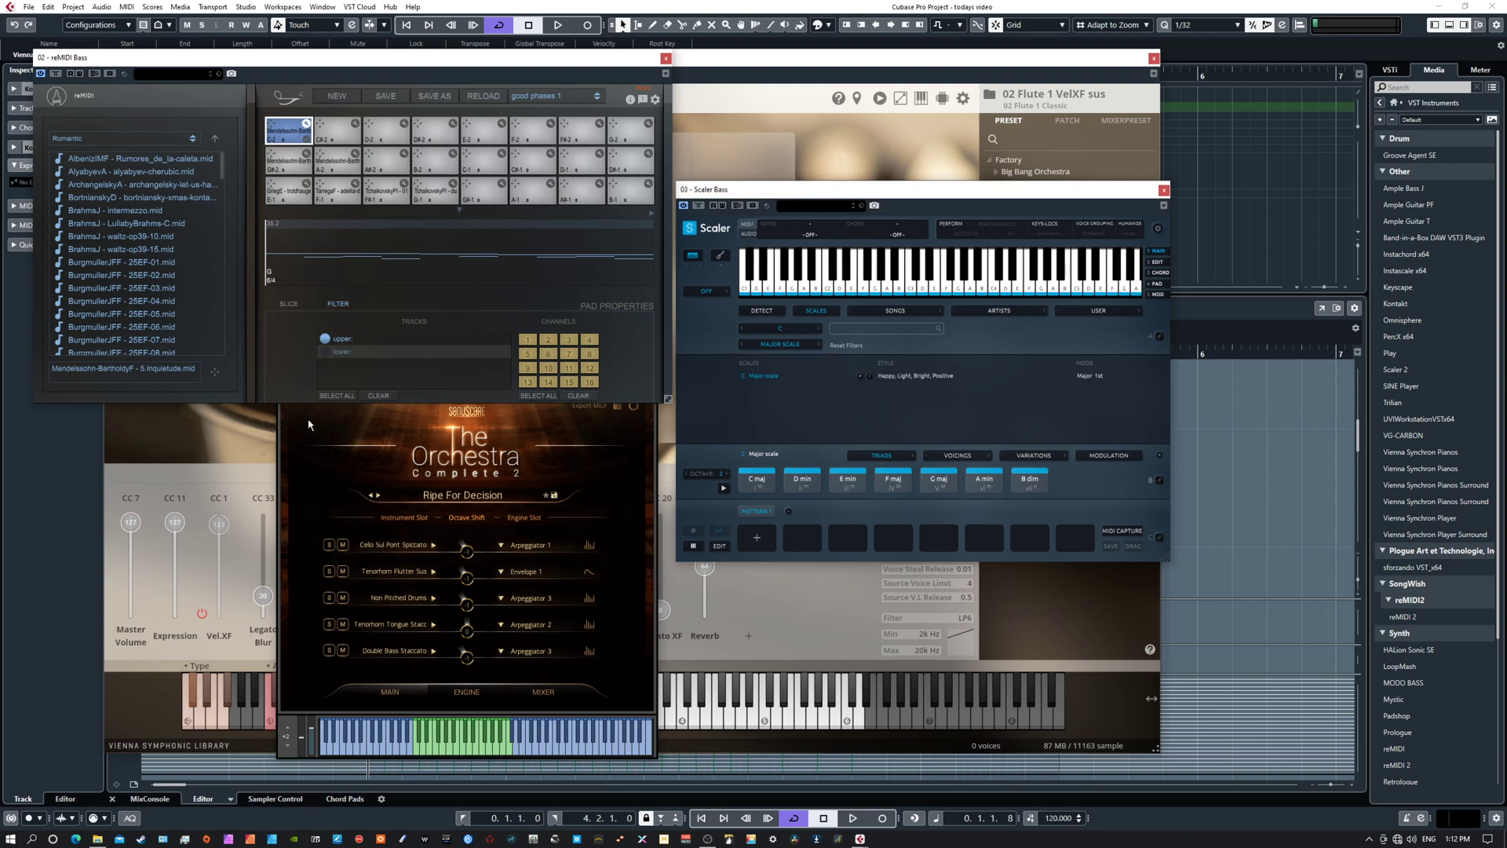
click(347, 434)
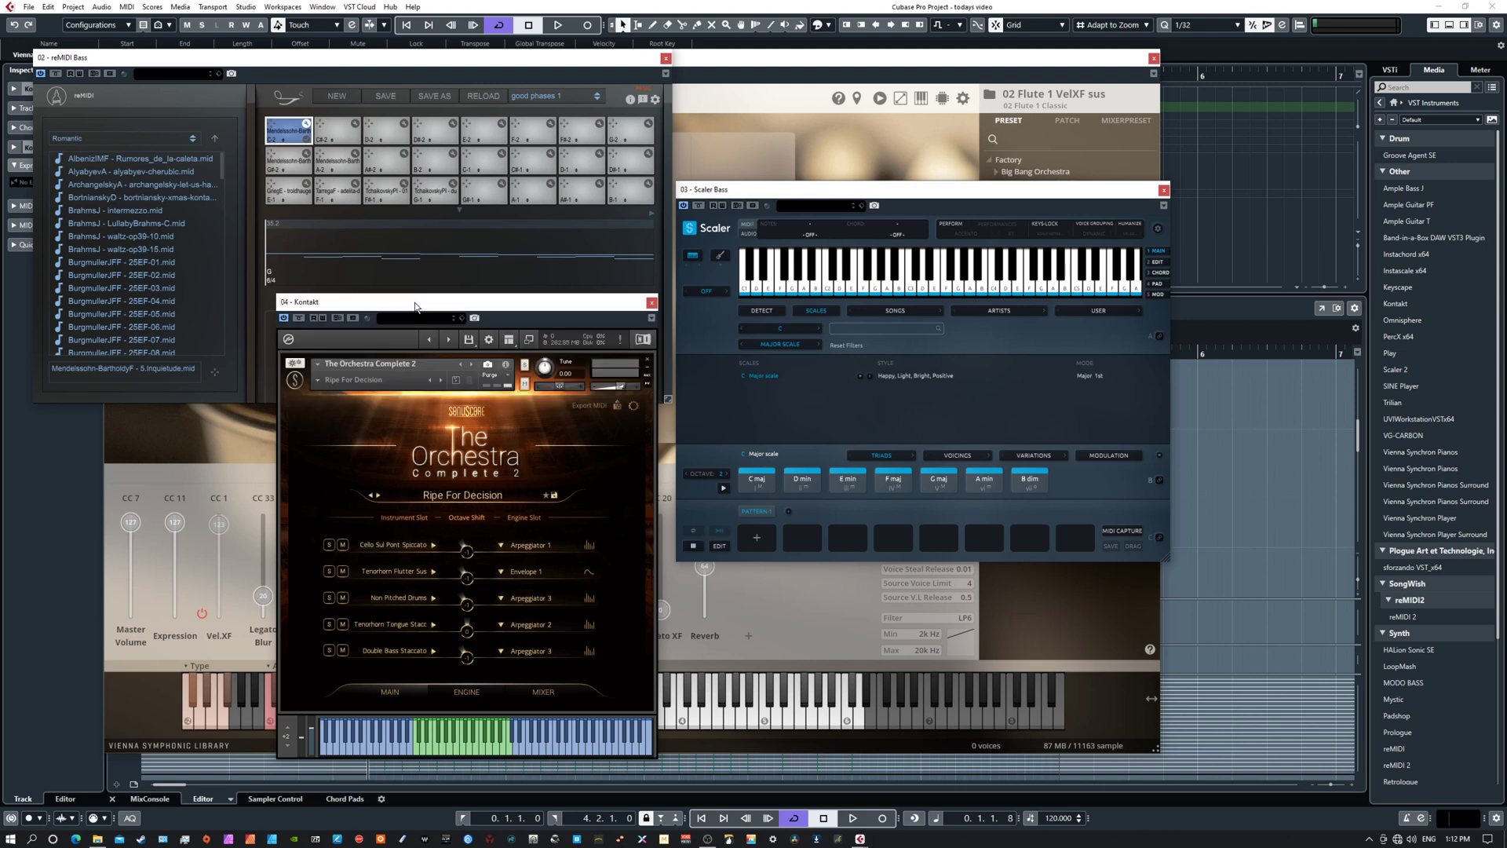
drag(414, 303, 289, 322)
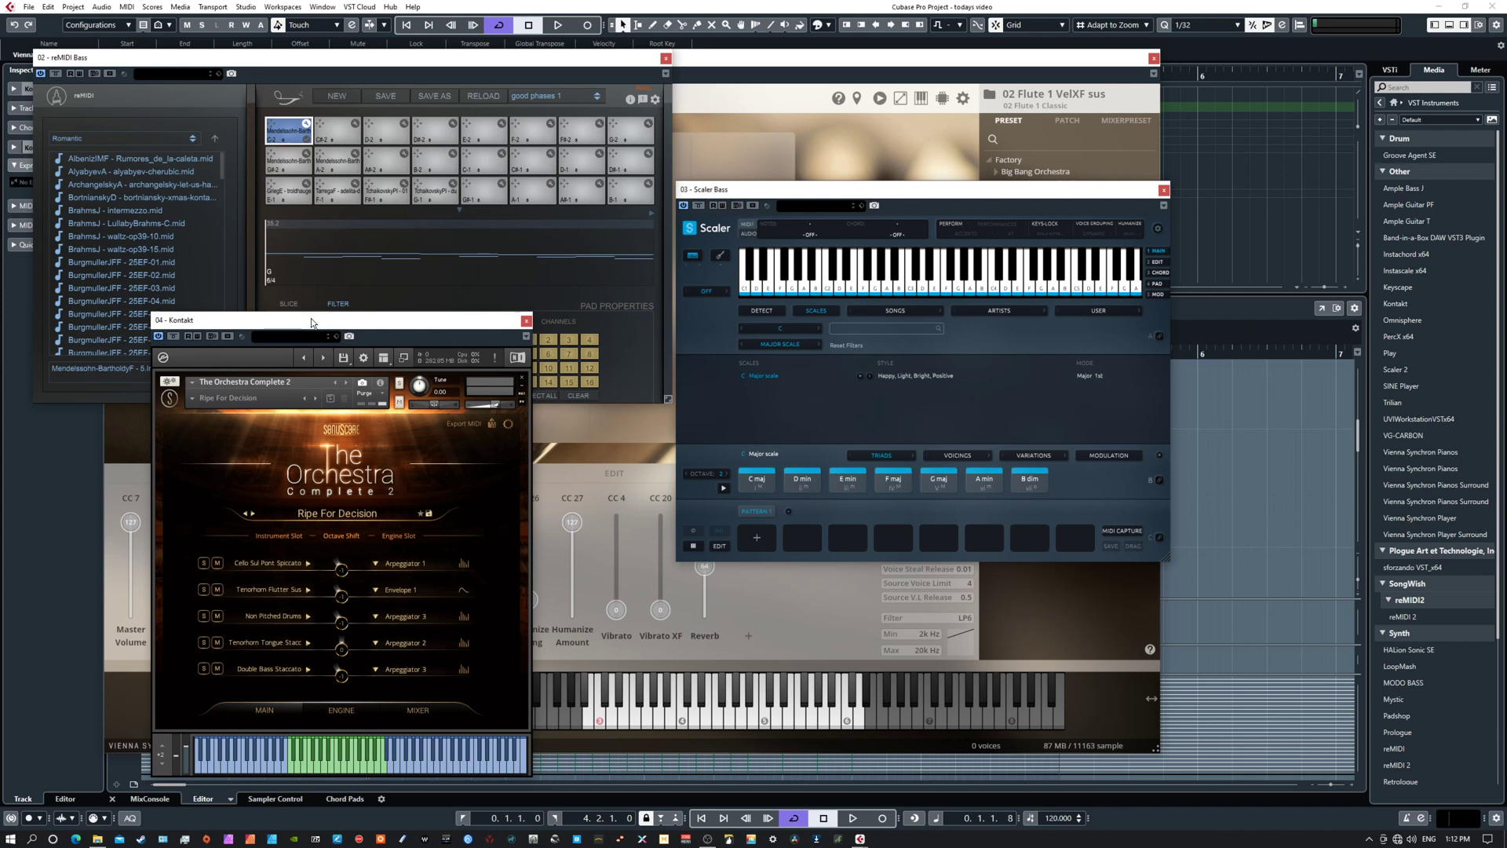
drag(311, 321, 448, 265)
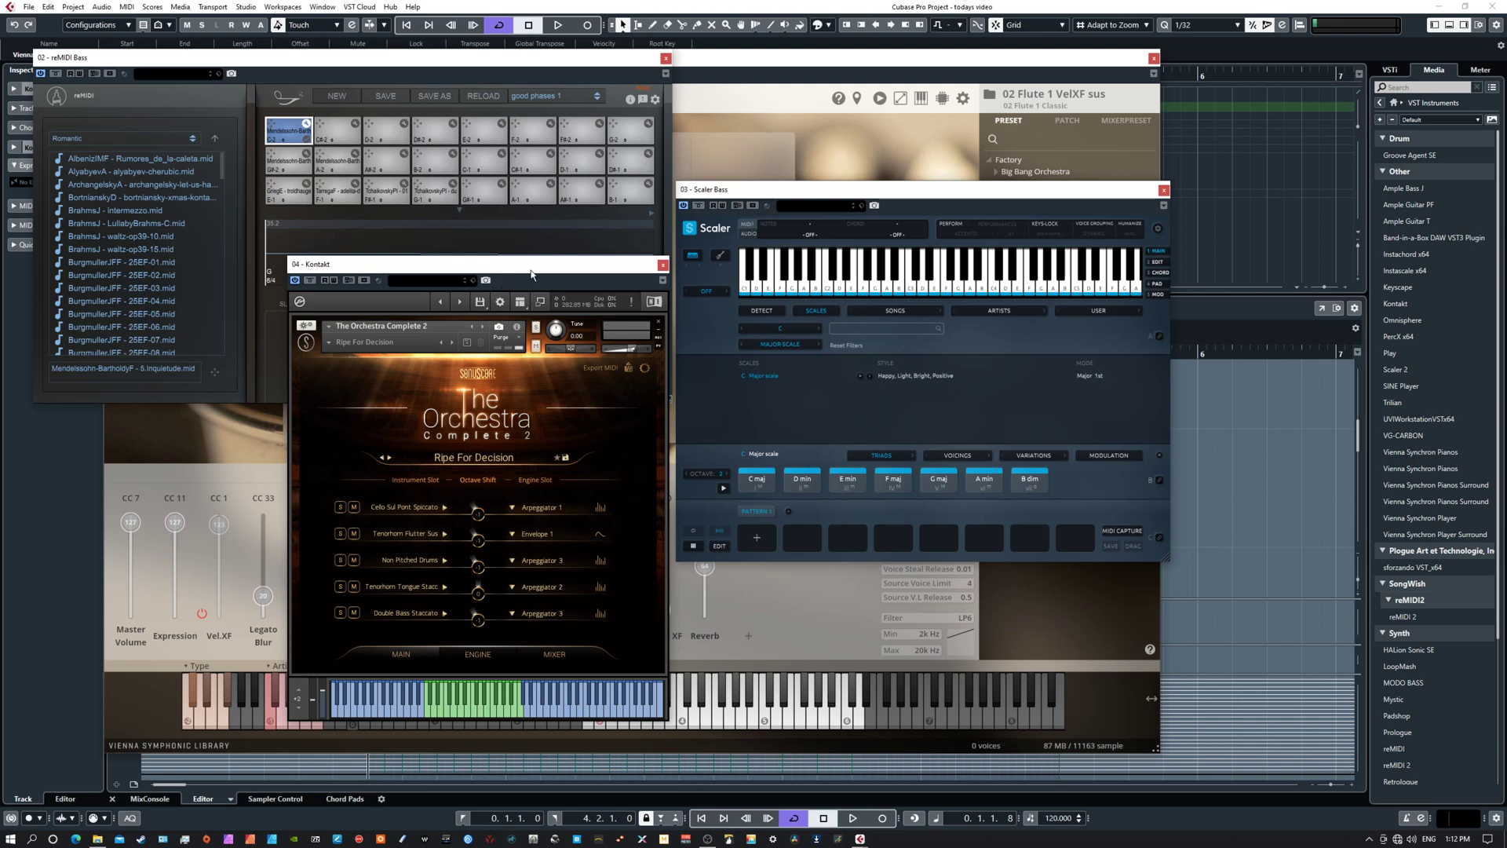
mouse_move(554, 270)
mouse_down()
mouse_move(416, 252)
mouse_move(548, 269)
mouse_up()
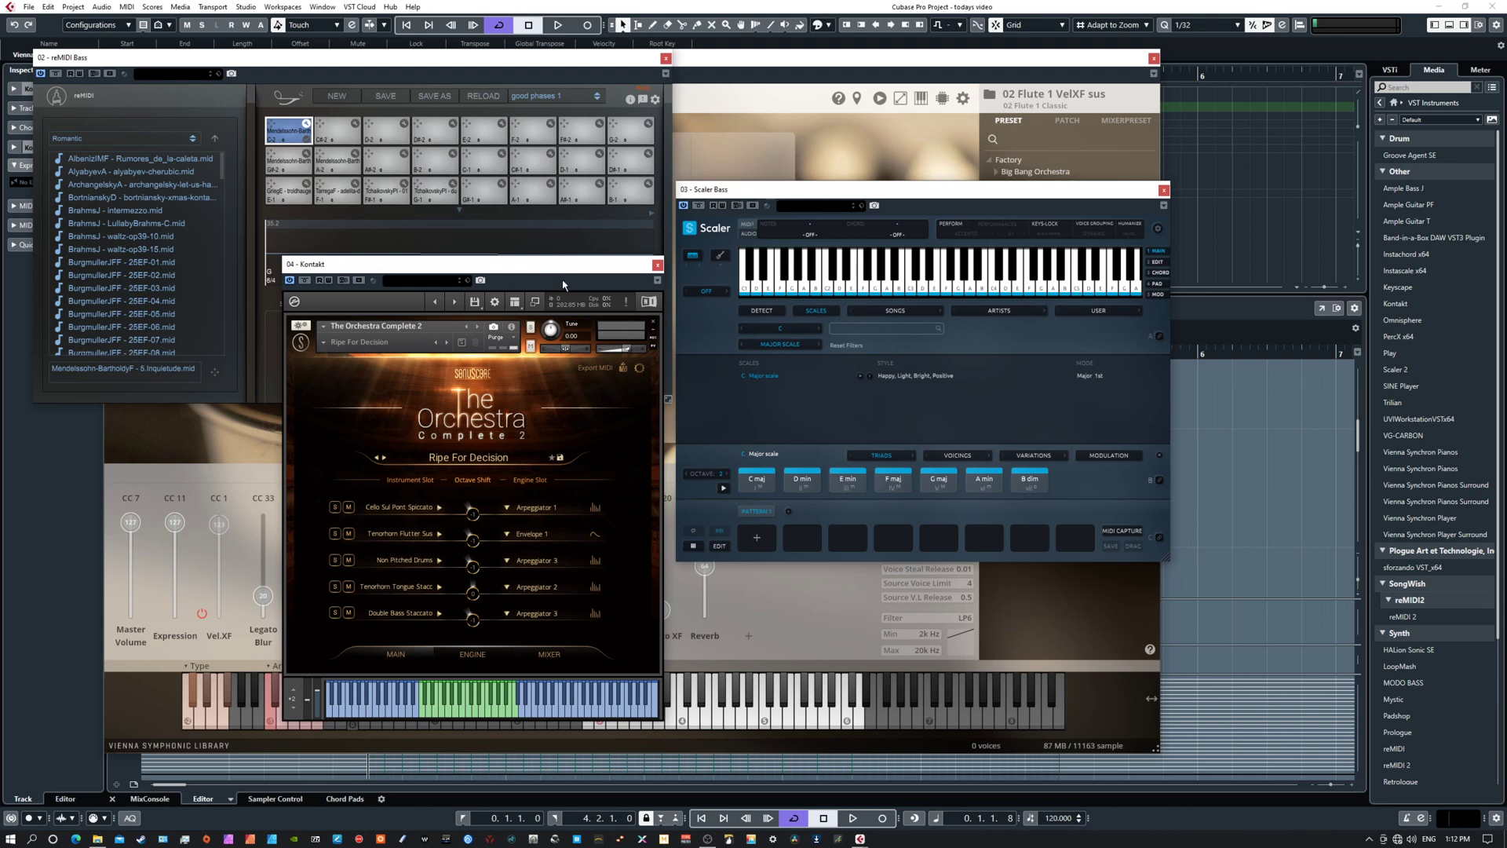
mouse_move(547, 268)
mouse_down()
mouse_move(459, 250)
mouse_move(551, 261)
mouse_up()
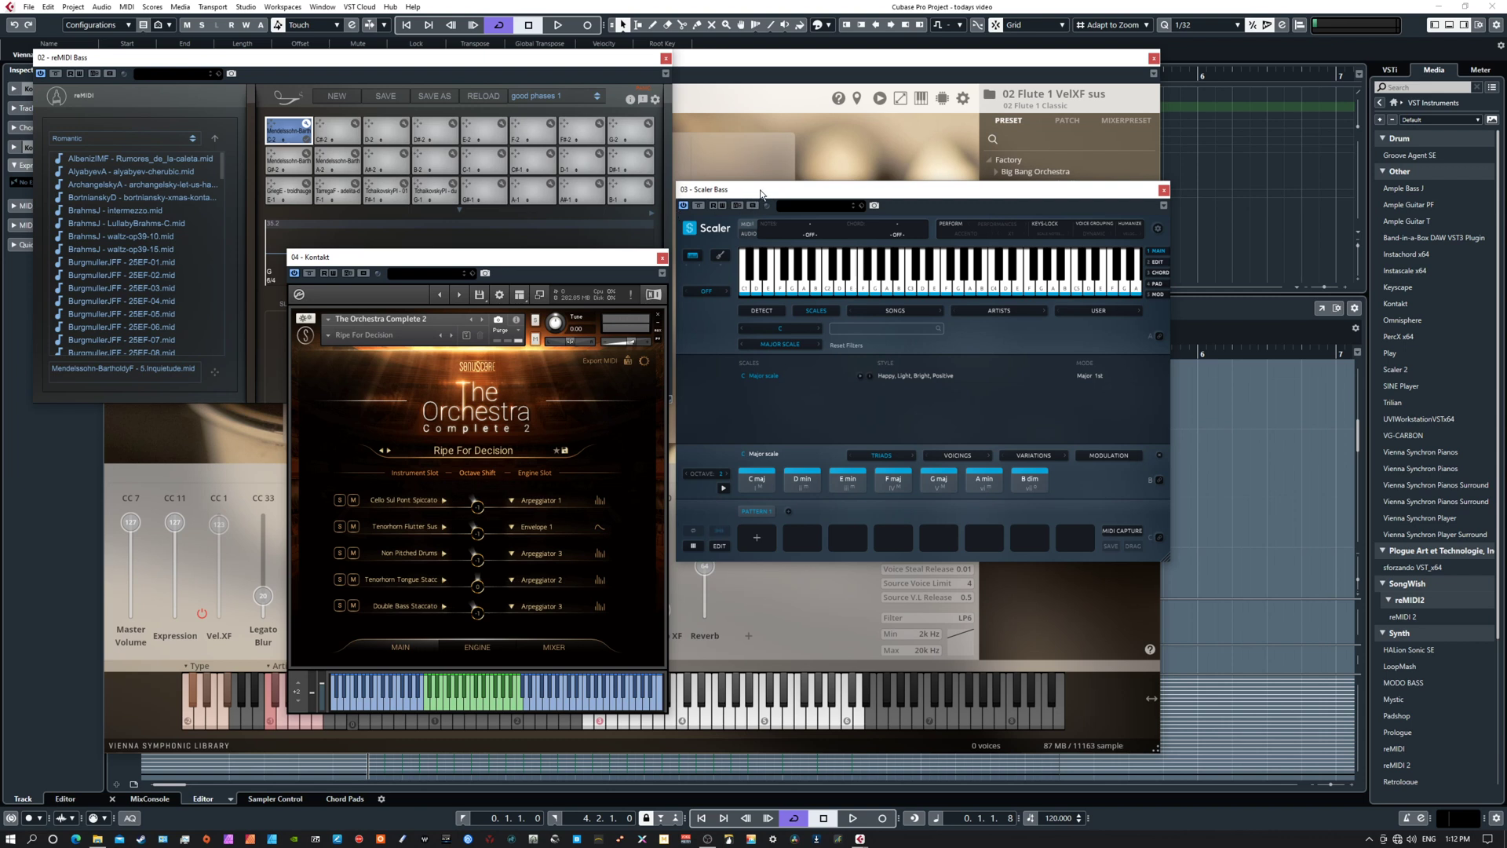
mouse_move(759, 196)
mouse_down()
mouse_move(667, 175)
mouse_move(742, 181)
mouse_up()
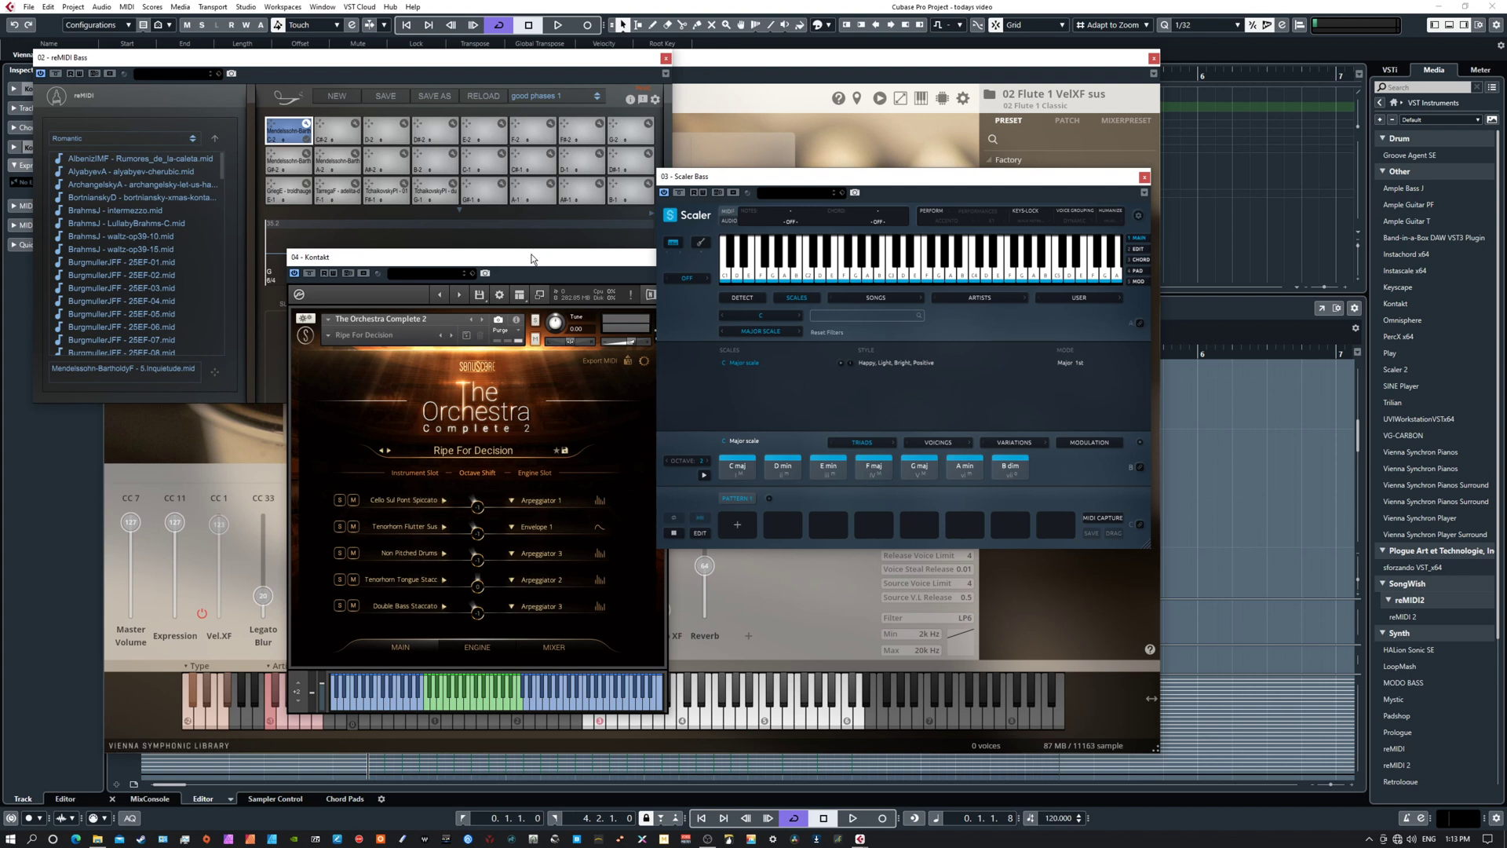
click(579, 260)
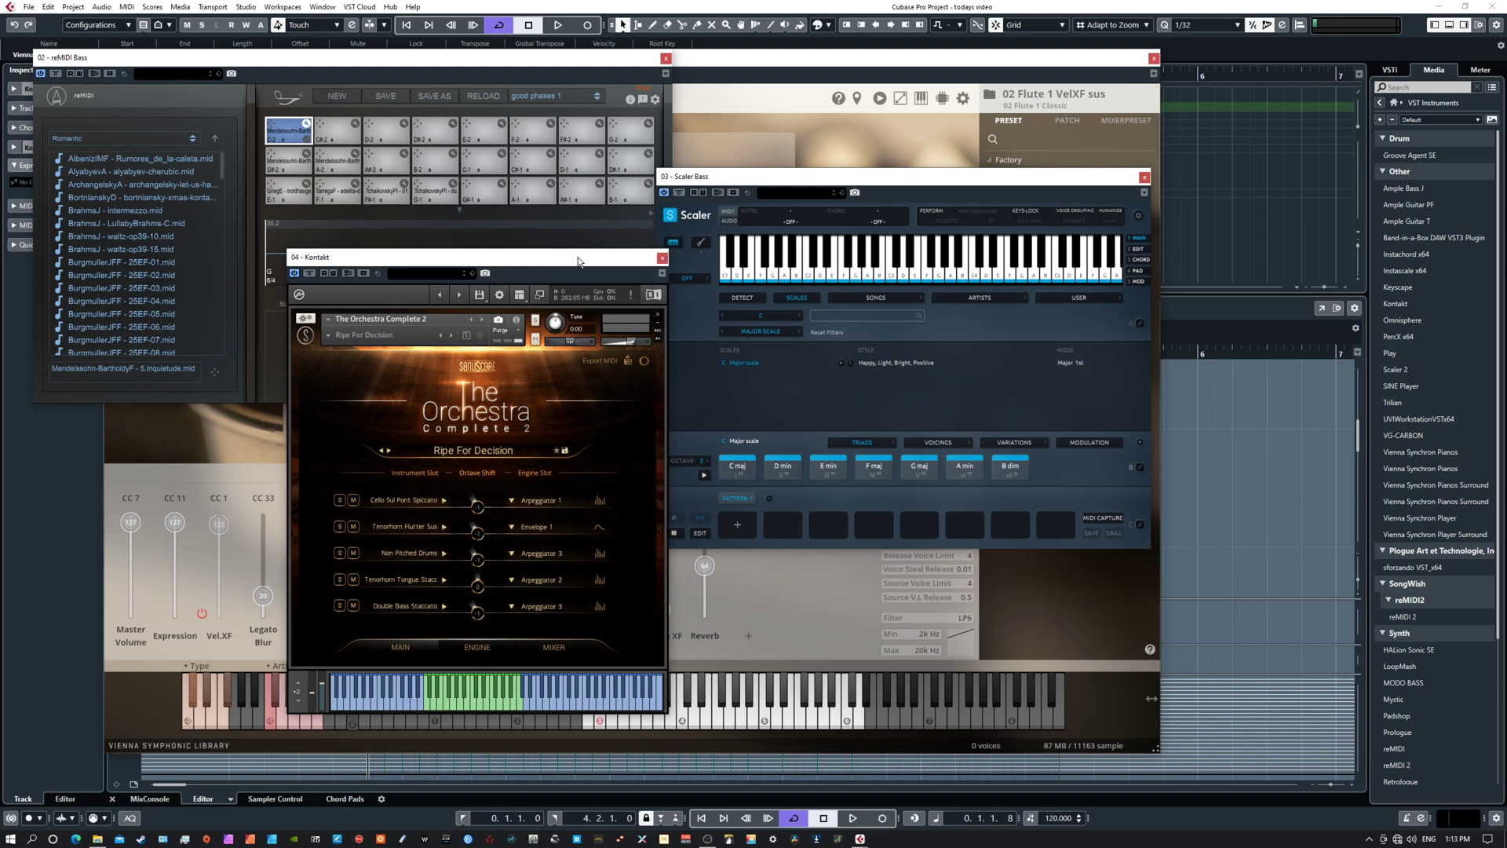
- Move the Kontakt, Scaler Bass and reMIDI Bass windows off this screen, leaving only the Vienna Synchron Player
drag(579, 260, 0, 260)
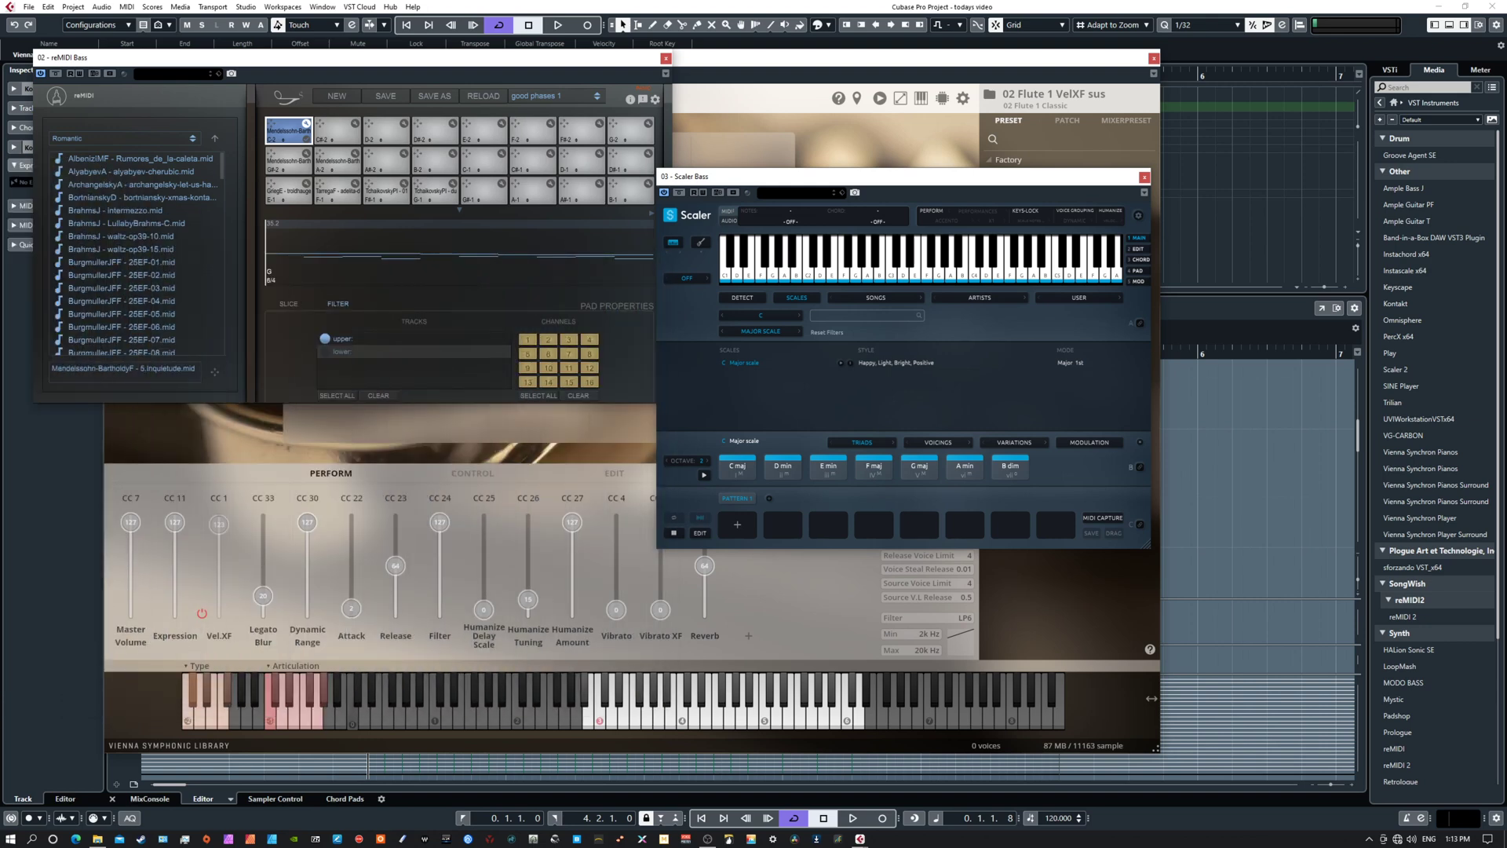
drag(847, 179, 0, 192)
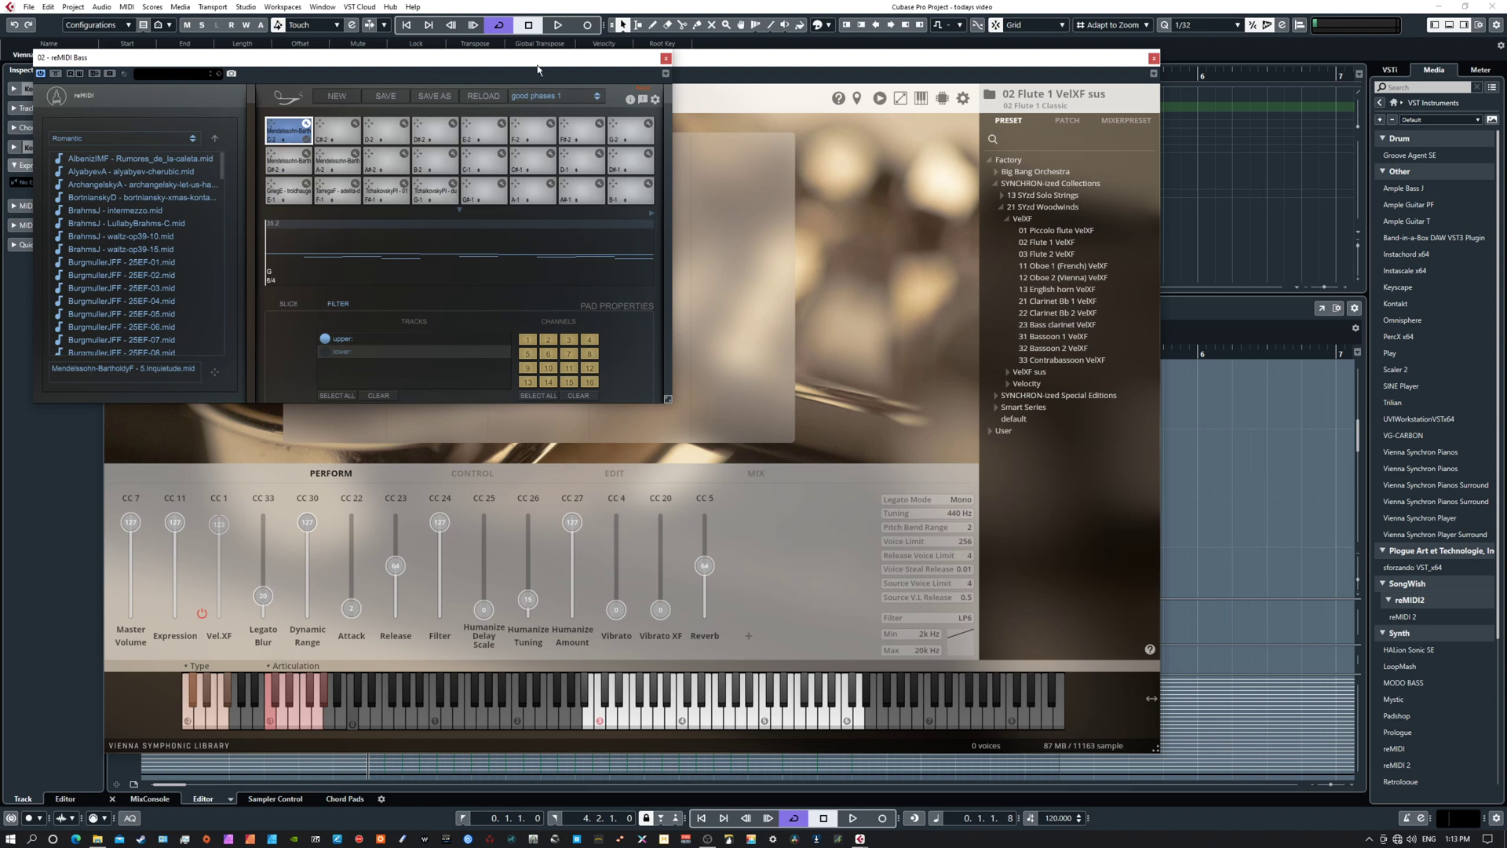
drag(537, 67, 0, 251)
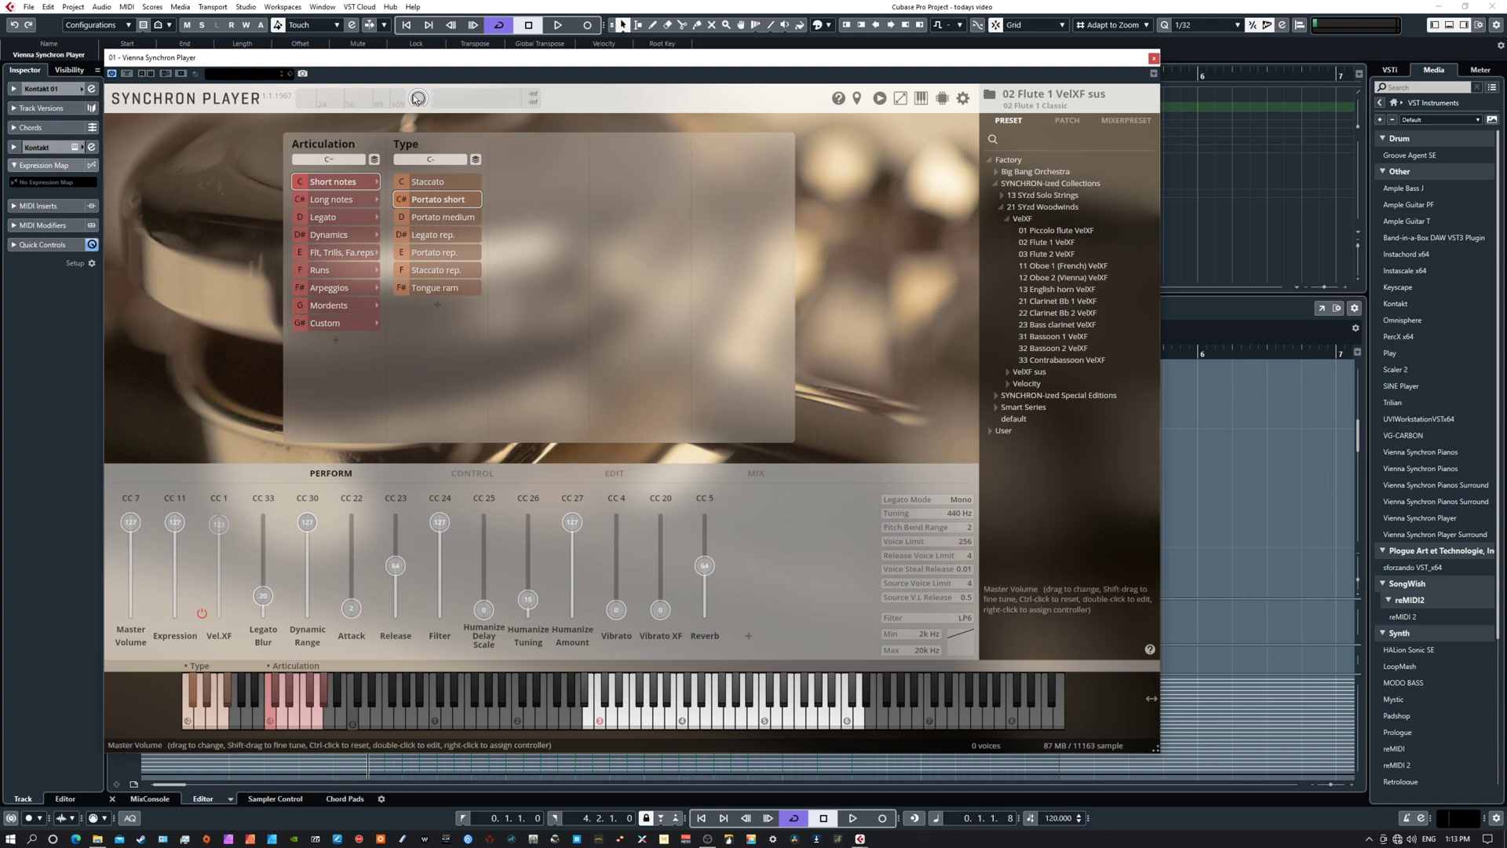
- Look through the Big Bang Orchestra libraries in the Synchron Player's preset browser and collapse the folder again
mouse_move(470, 59)
mouse_down()
mouse_move(475, 102)
mouse_move(592, 116)
mouse_move(474, 55)
mouse_up()
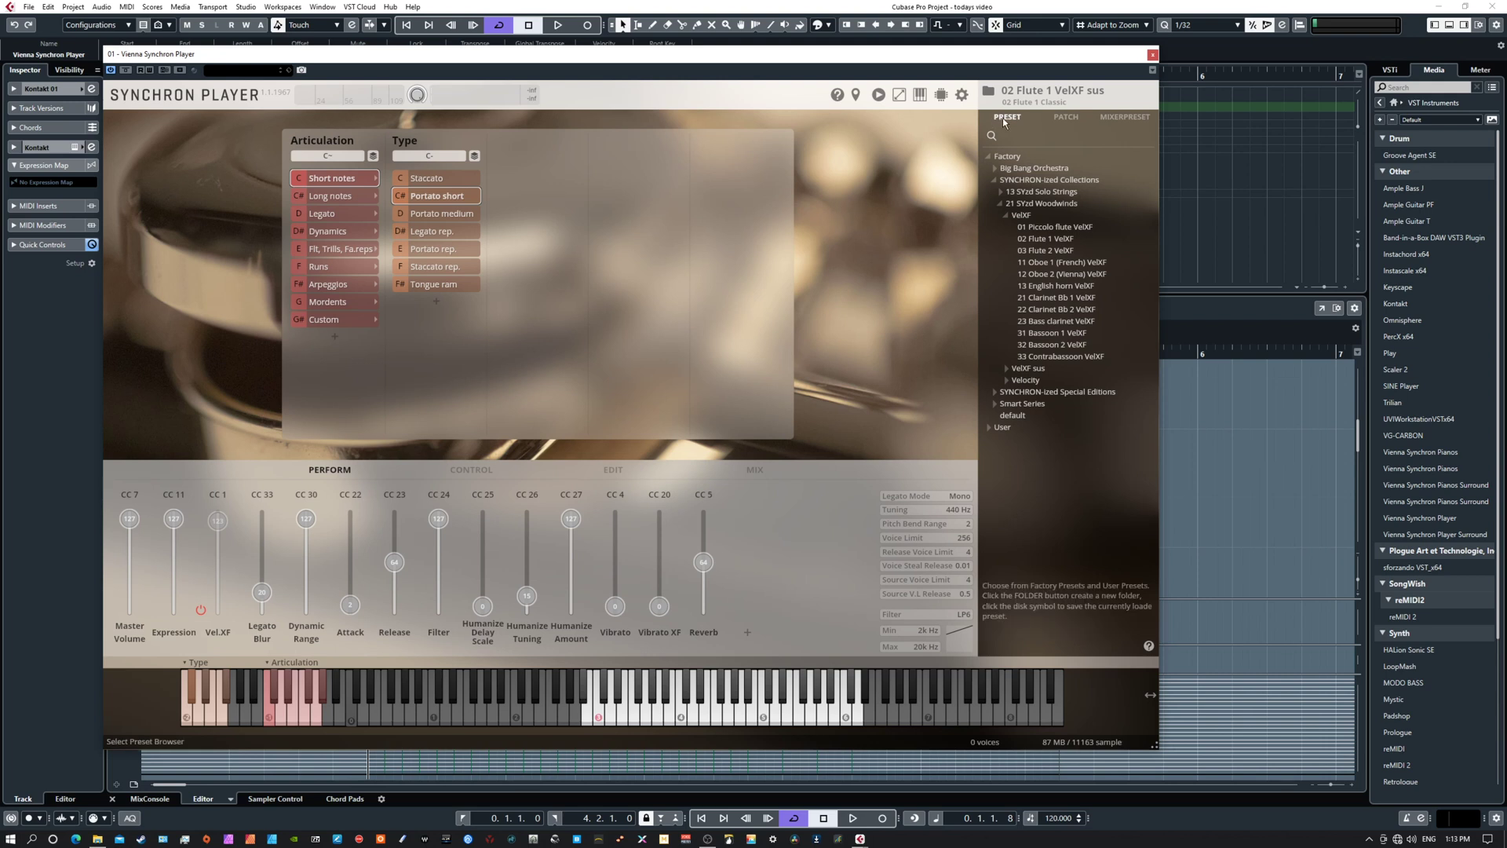
click(996, 170)
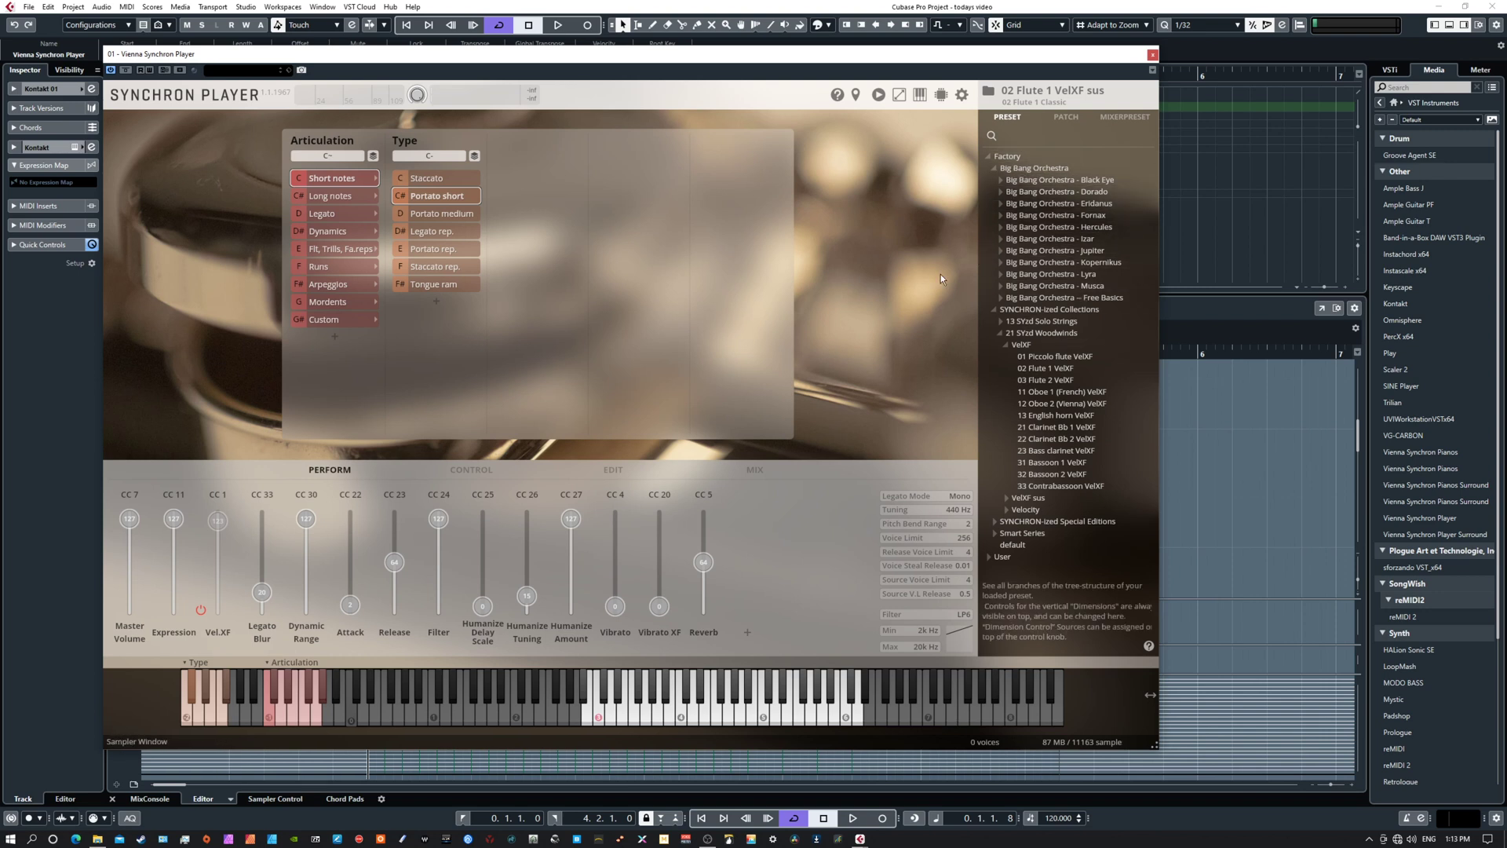
click(996, 169)
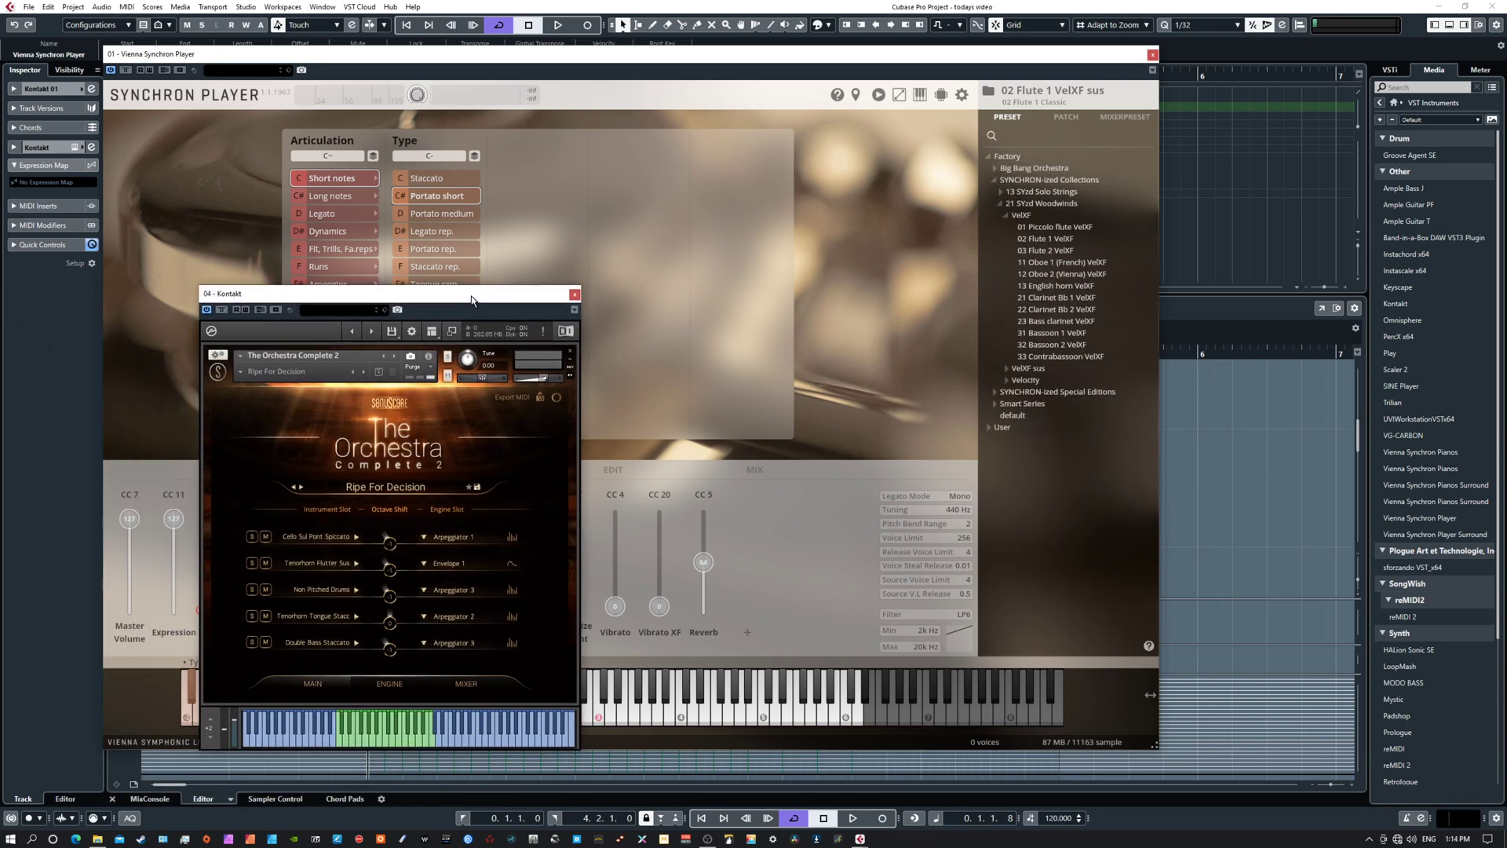
- Move the Kontakt window away from the Synchron Player and audition the flute phrase with a short playback
drag(474, 293, 0, 197)
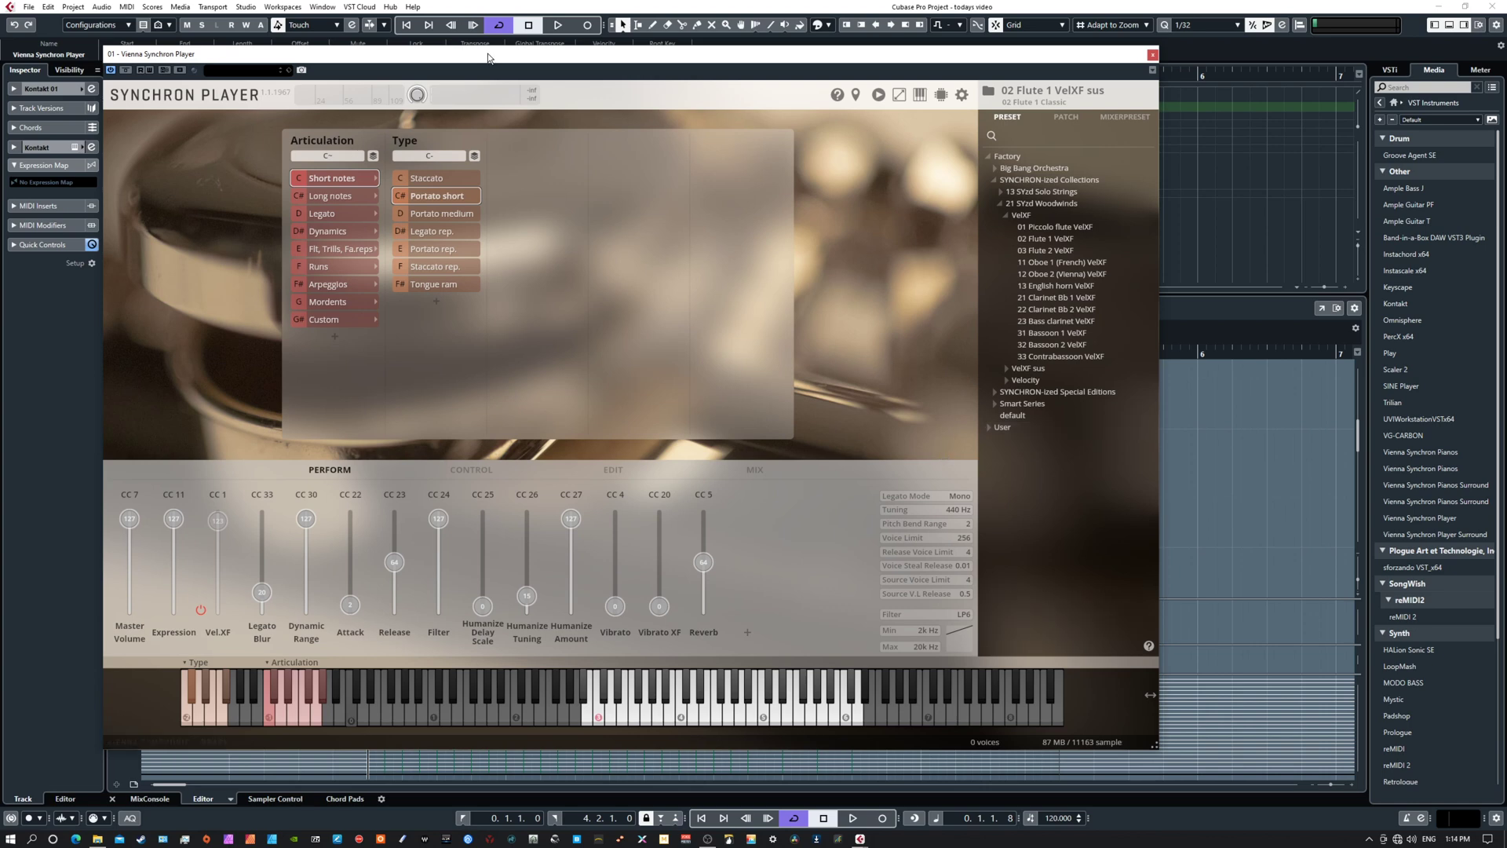
mouse_move(487, 57)
mouse_down()
mouse_move(495, 161)
mouse_move(484, 73)
mouse_up()
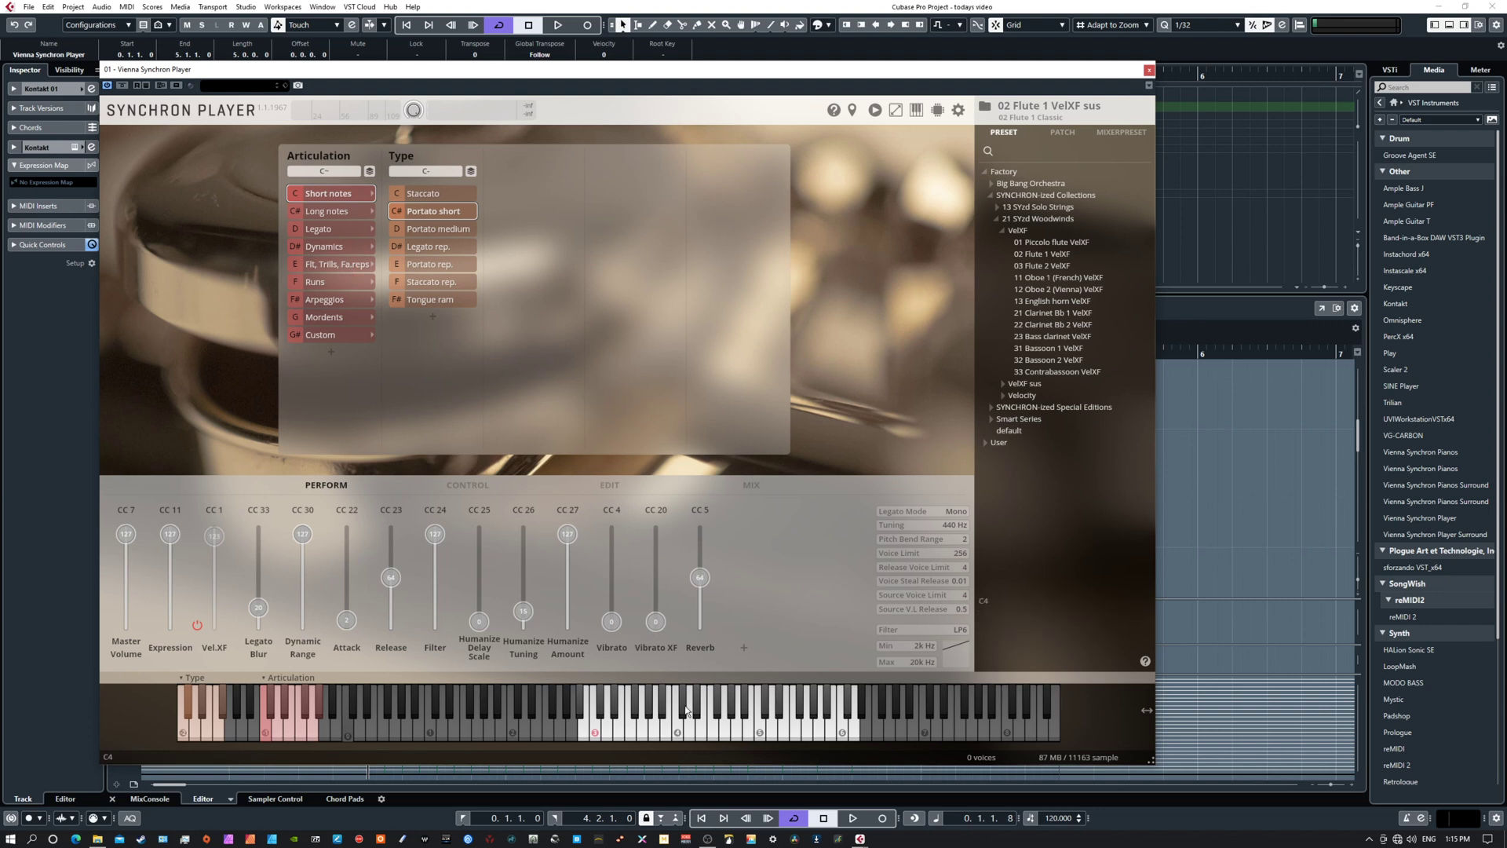
click(704, 726)
key(space)
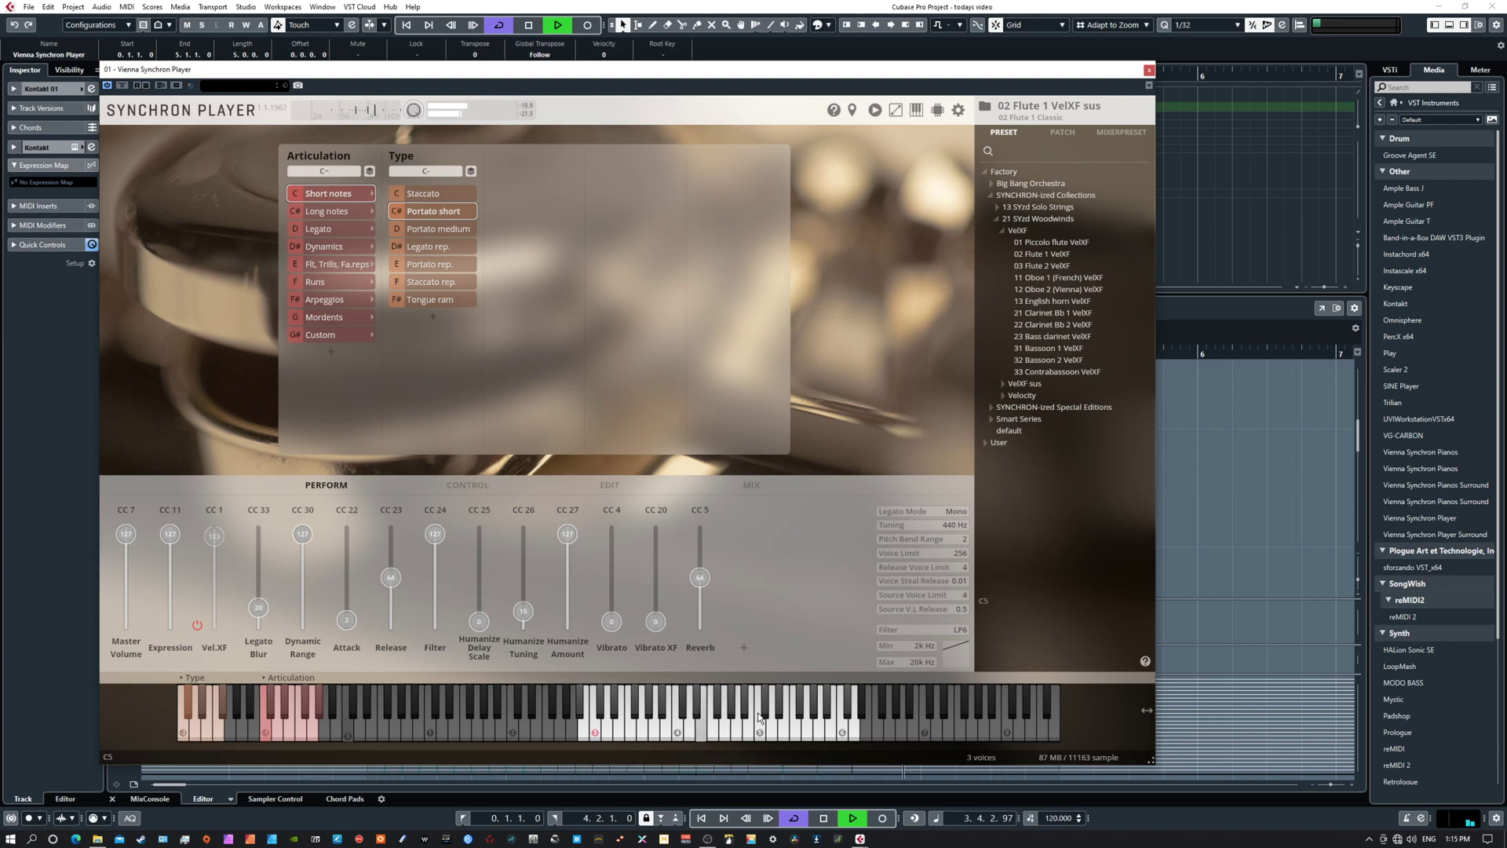
key(space)
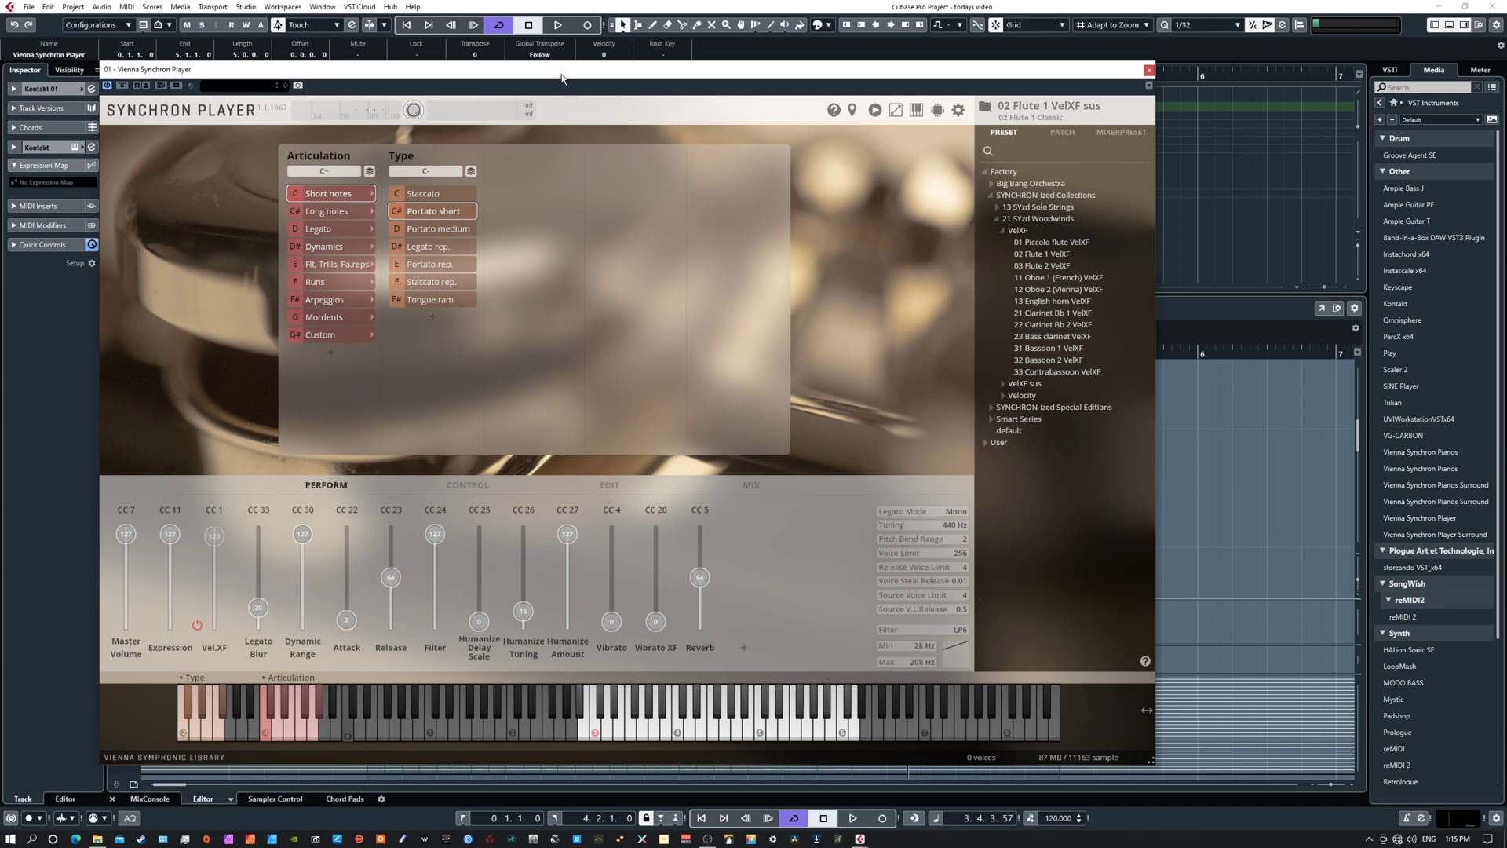
- Move the Synchron Player window below the piano-roll notes and select the F#4, G#4 and A4 notes around bar 1
mouse_move(564, 79)
mouse_down()
mouse_move(584, 119)
mouse_move(551, 57)
mouse_move(566, 70)
mouse_up()
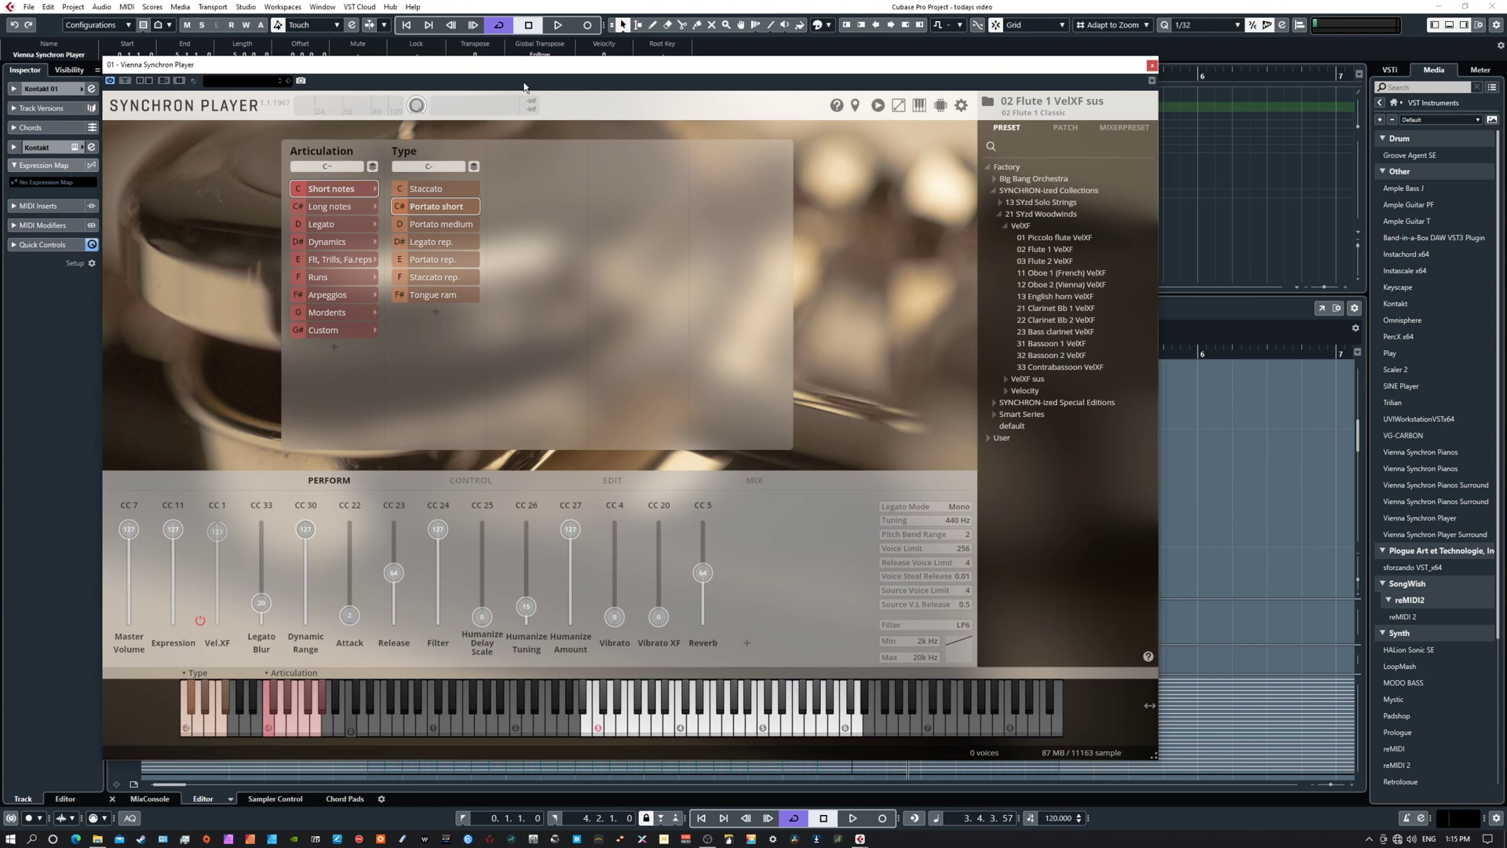
drag(512, 66, 584, 560)
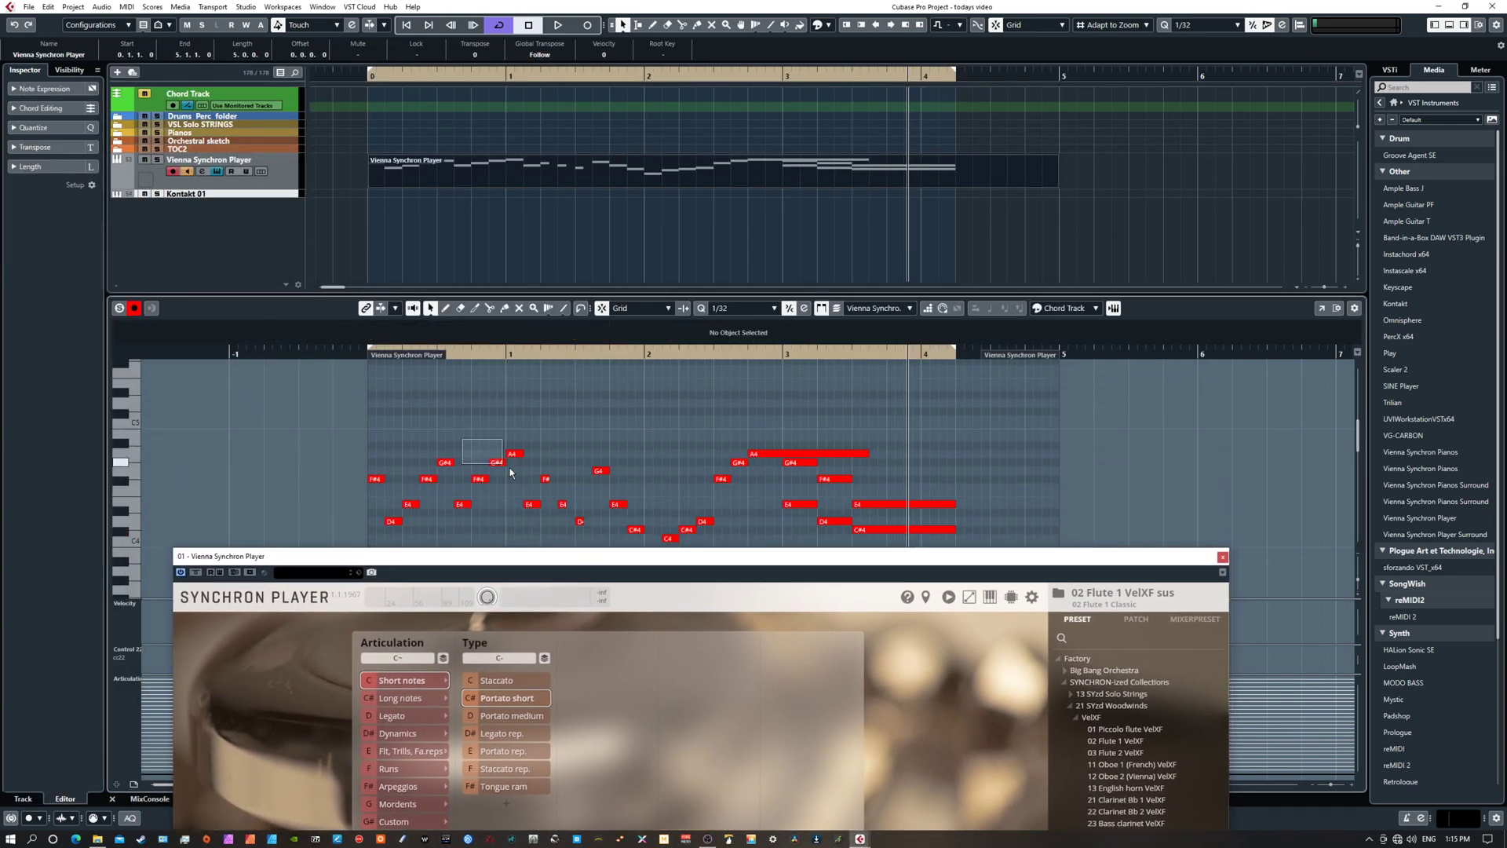
drag(463, 439, 533, 493)
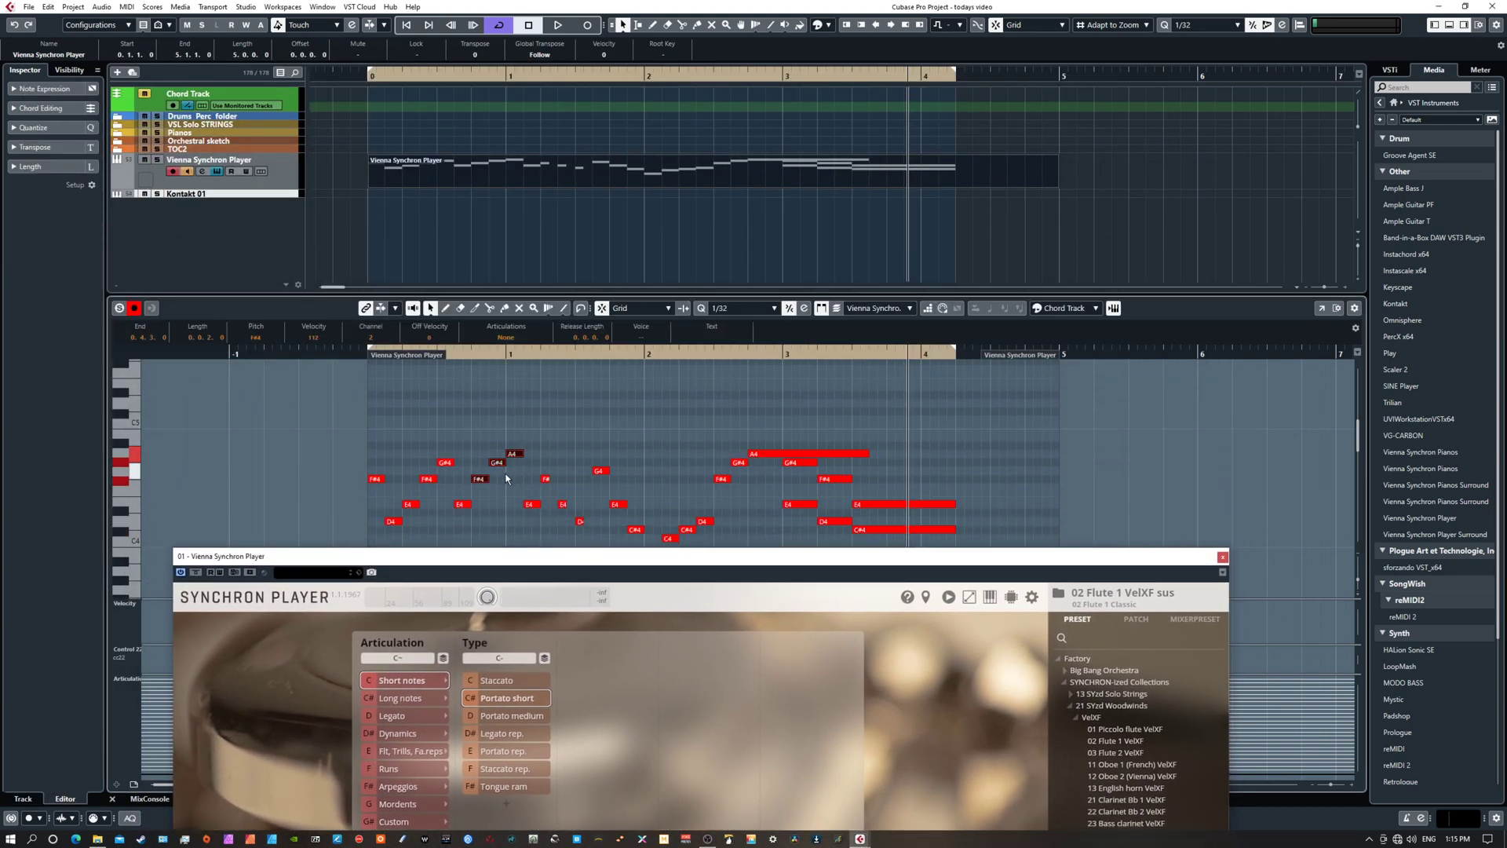
click(482, 442)
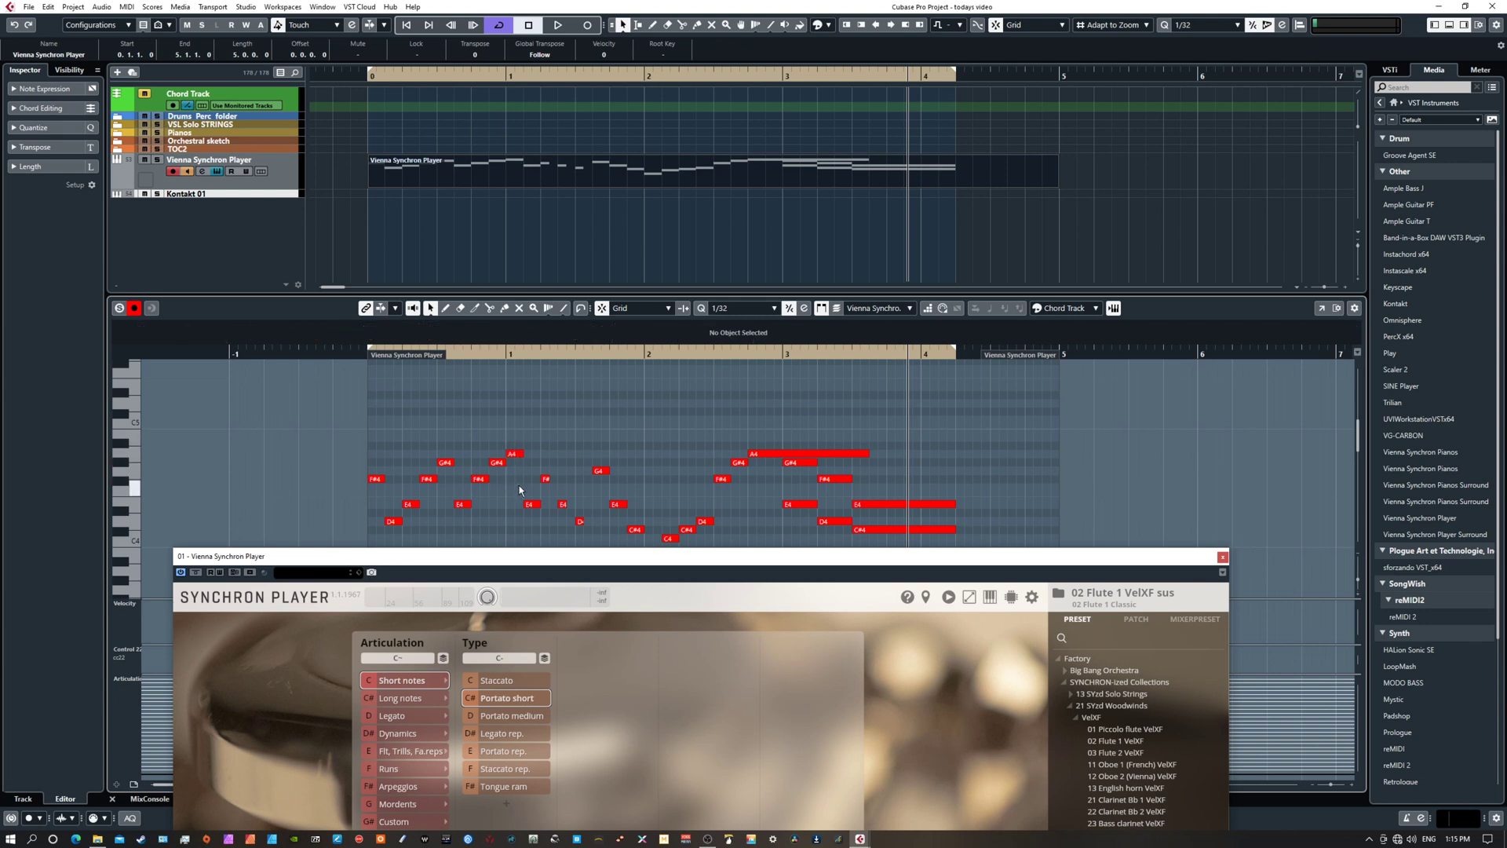
drag(482, 442, 520, 485)
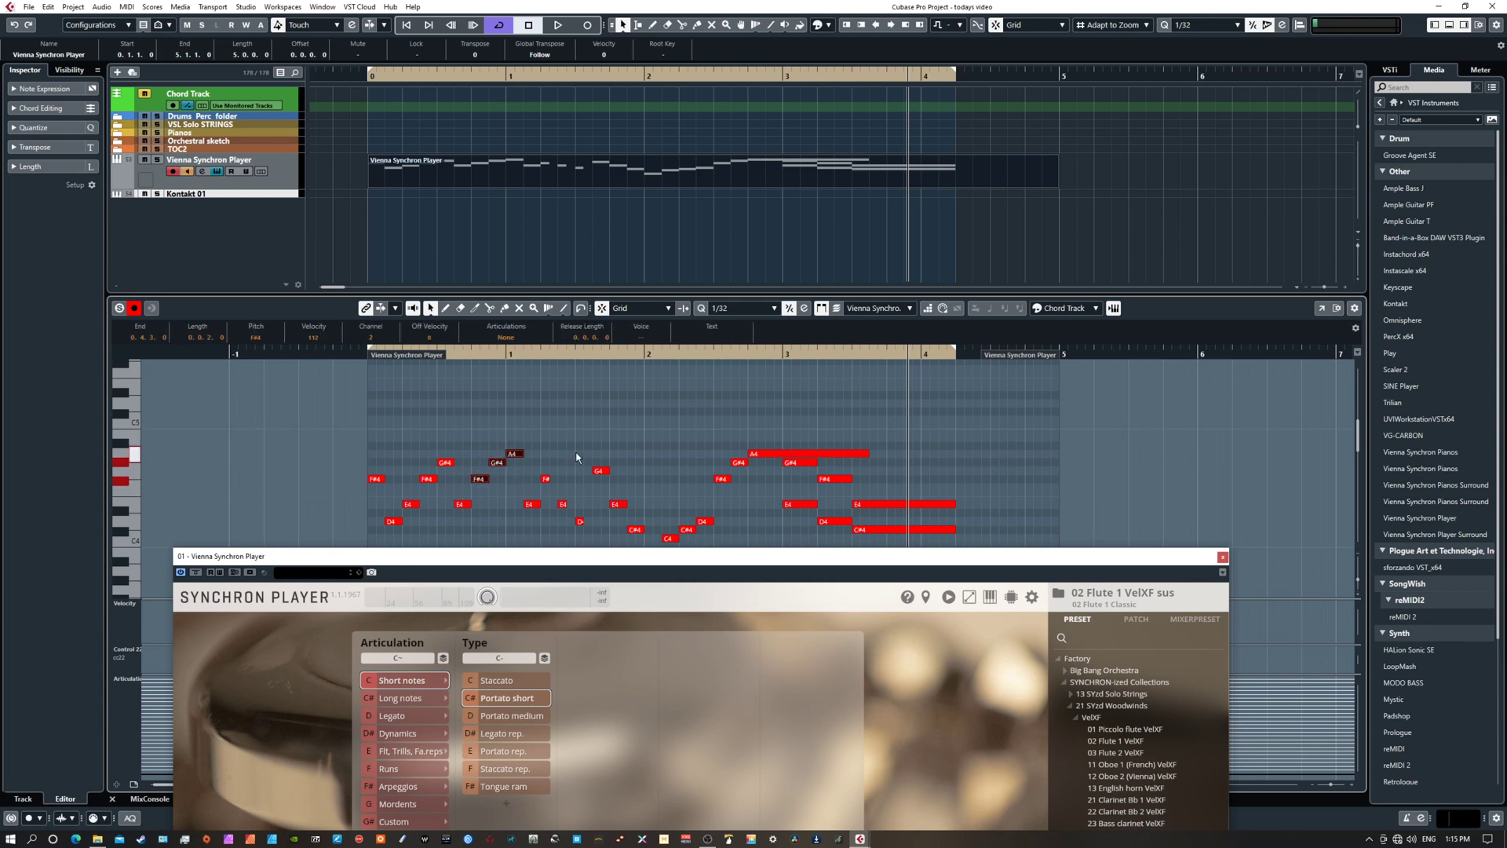
- Select the early G#4 note together with G4, and inspect the articulation choices for the long A4 note
click(445, 462)
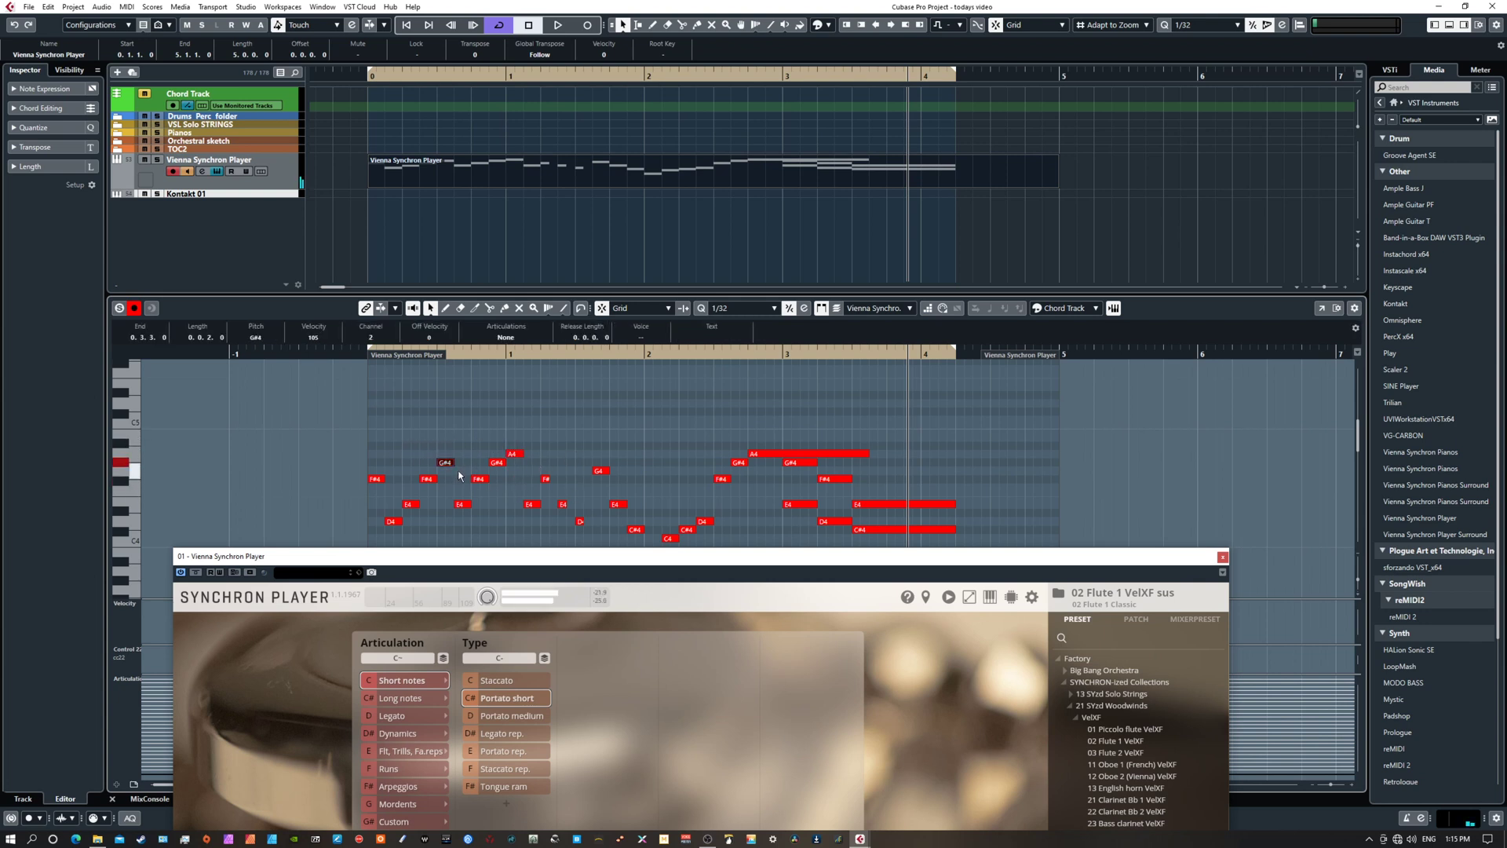
shift+click(598, 470)
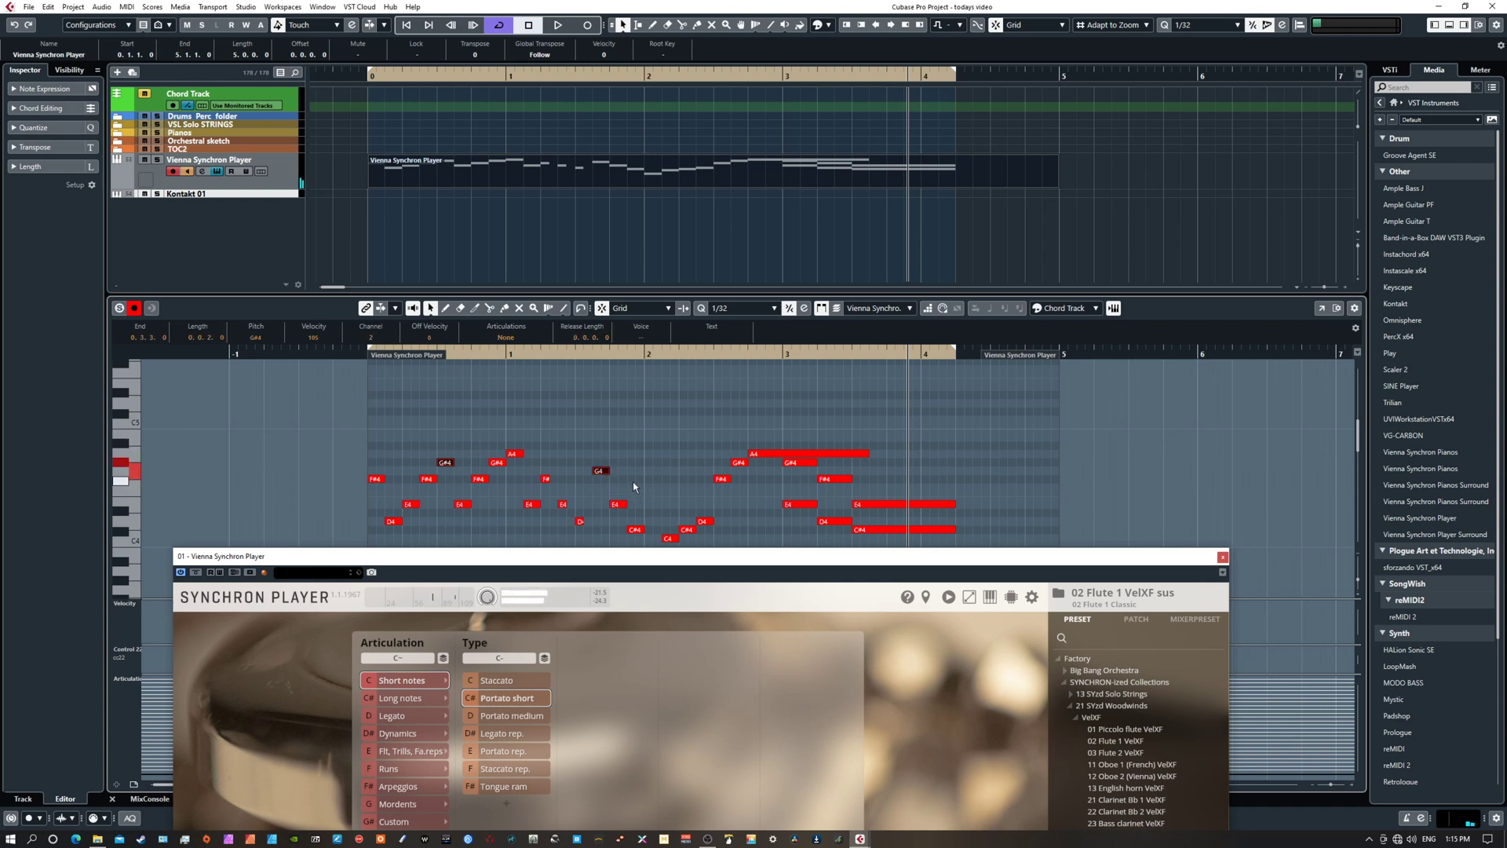
click(820, 453)
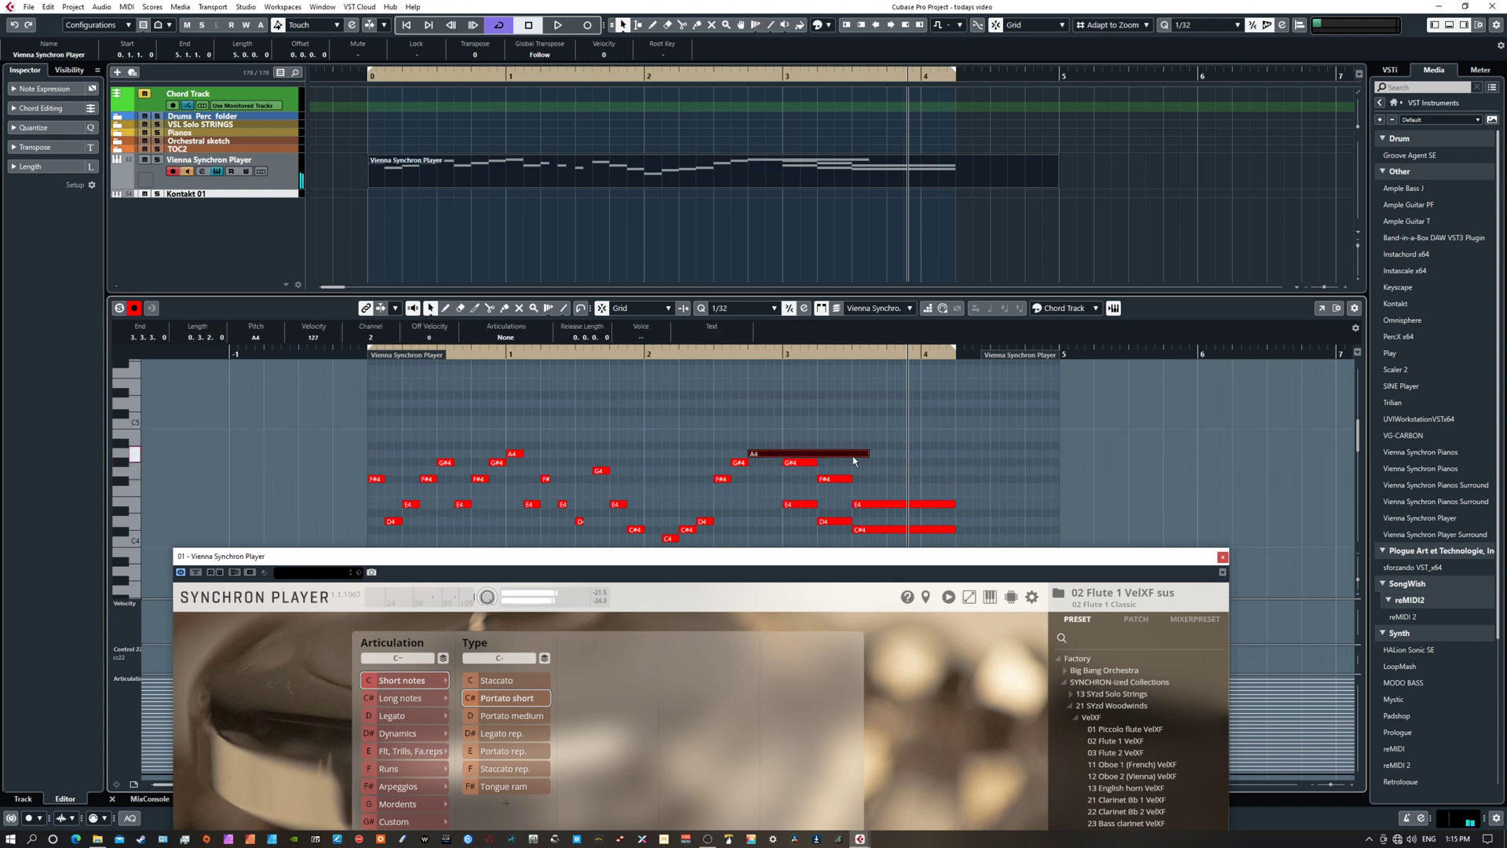
click(507, 337)
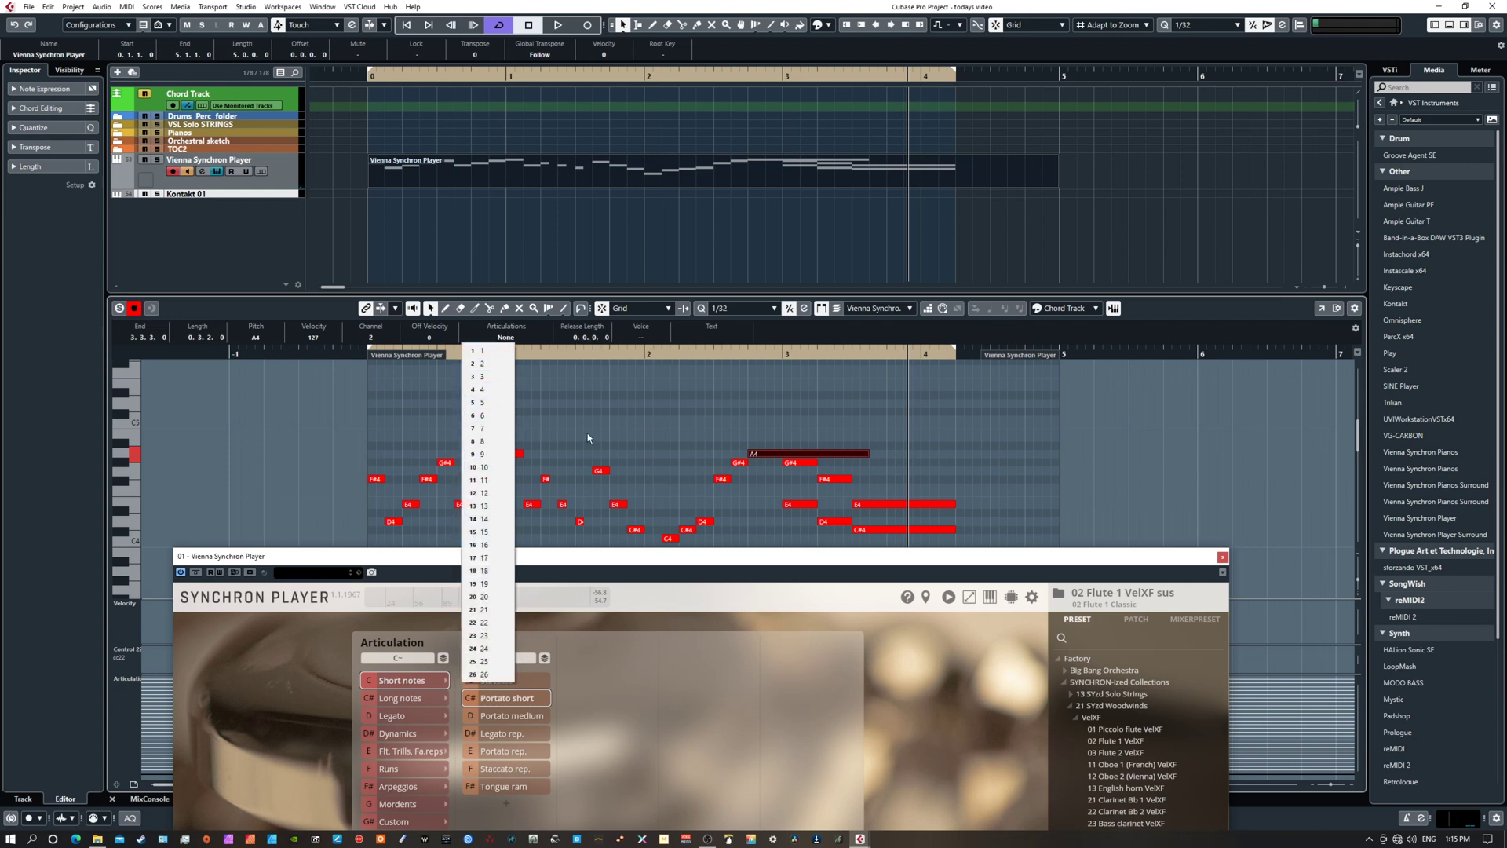
click(493, 466)
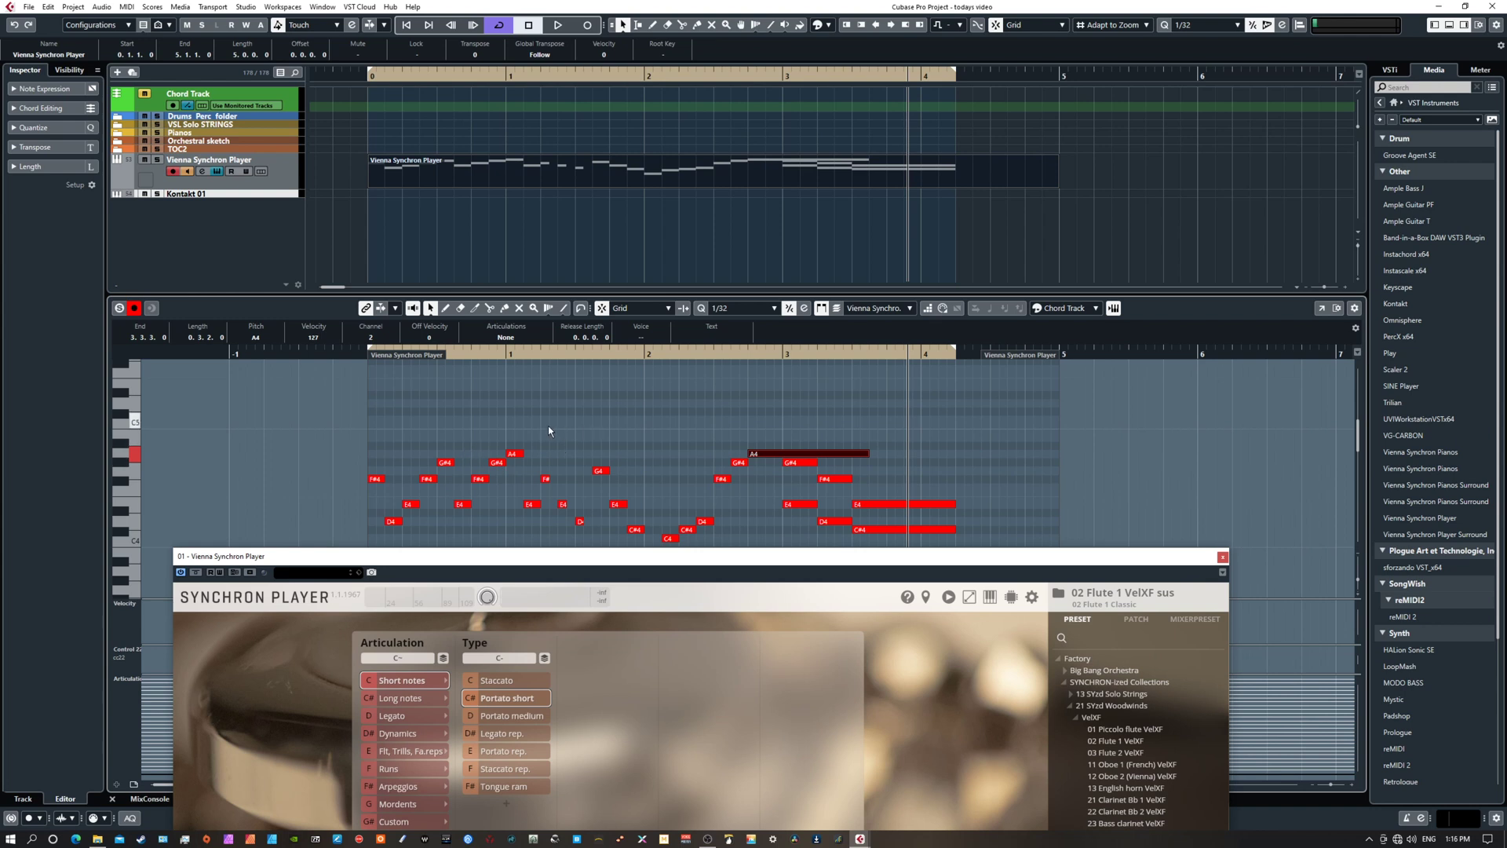
- Audition the neighbouring G#4 and A4 notes around bar 1 one after the other
click(499, 462)
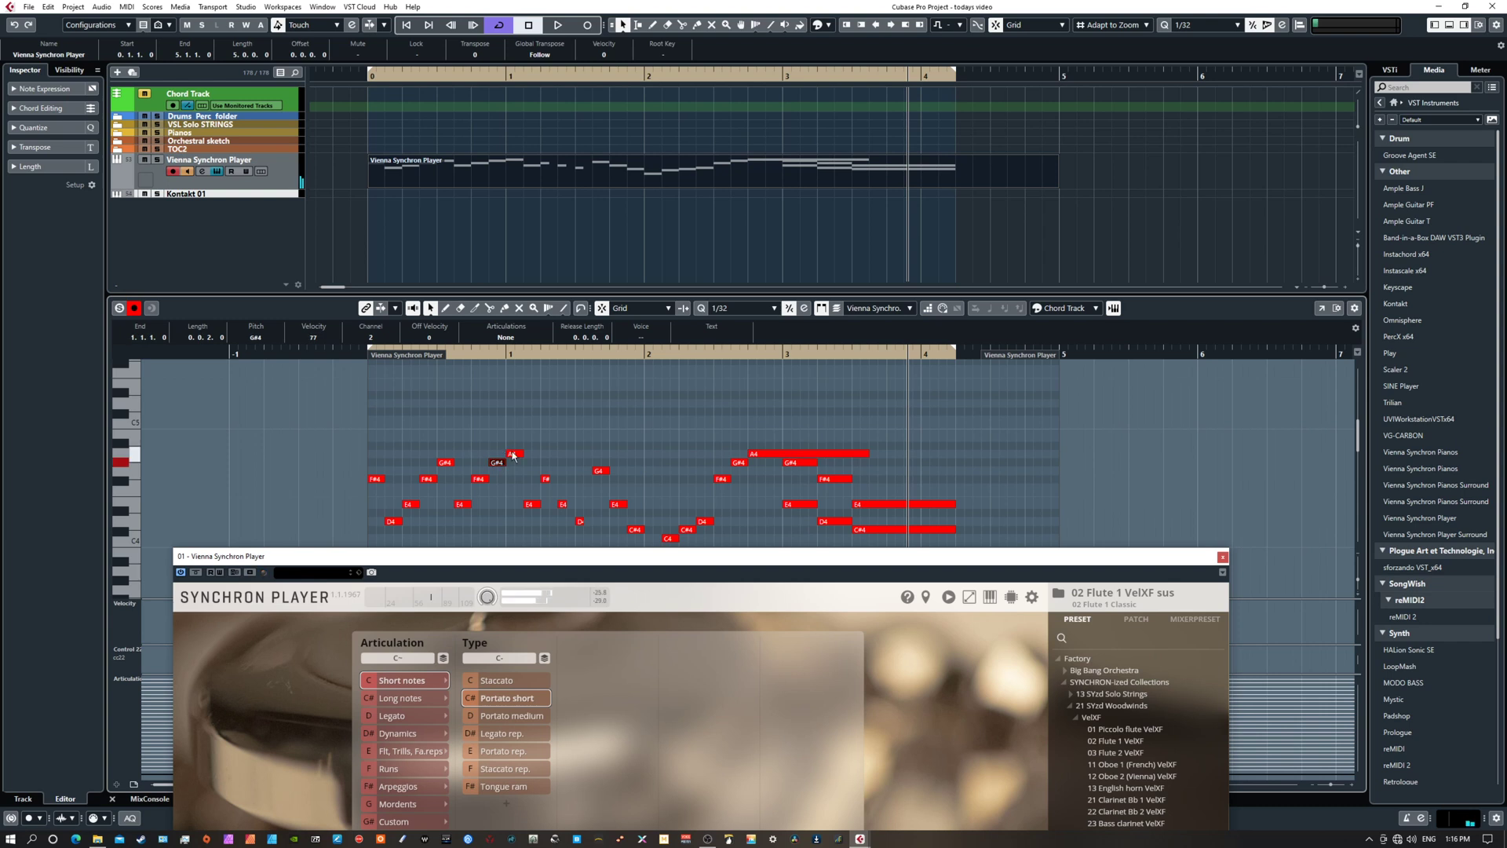
click(512, 454)
click(497, 463)
click(515, 455)
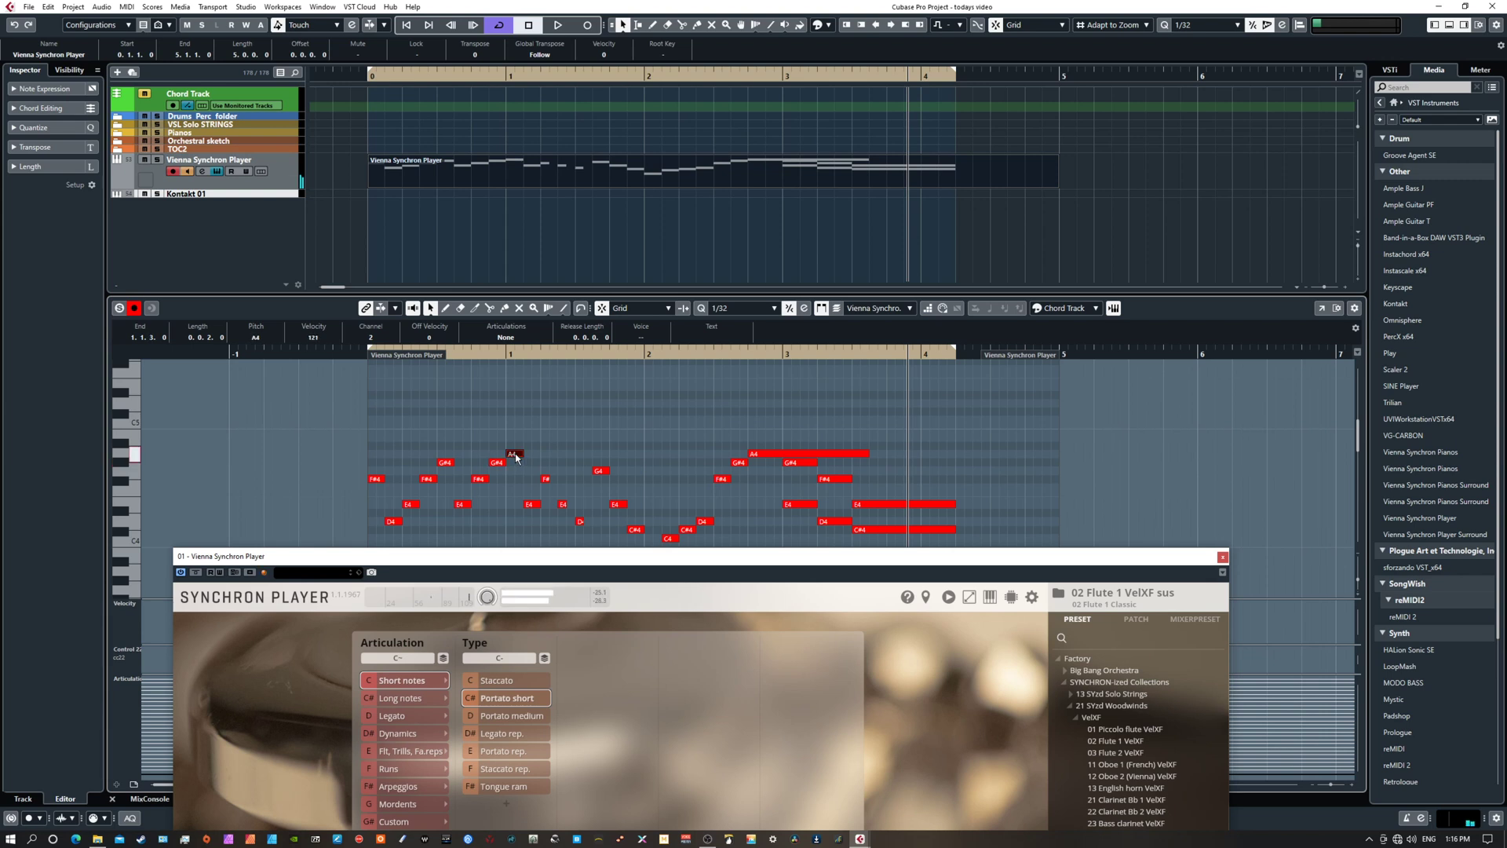
- Select the long A4 note near bar 3, access its articulation setting and open the Expression Map Setup
click(793, 466)
click(840, 455)
click(508, 339)
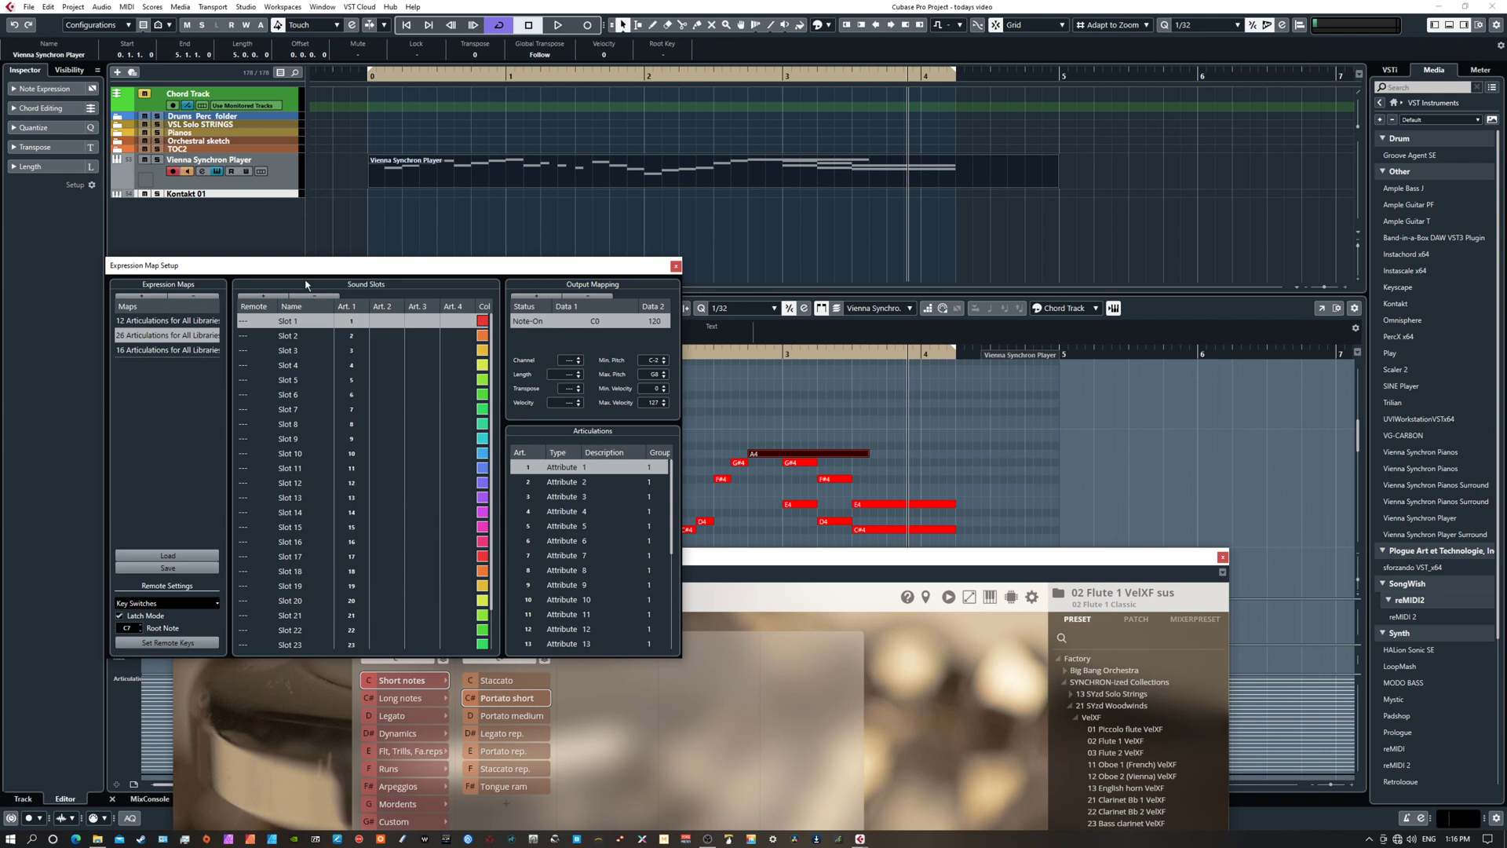
- Close the Expression Map Setup, clear the Synchron Player off the piano roll and inspect the articulation choices for the F#4, G#4 and E4 notes before bar 1
key(Escape)
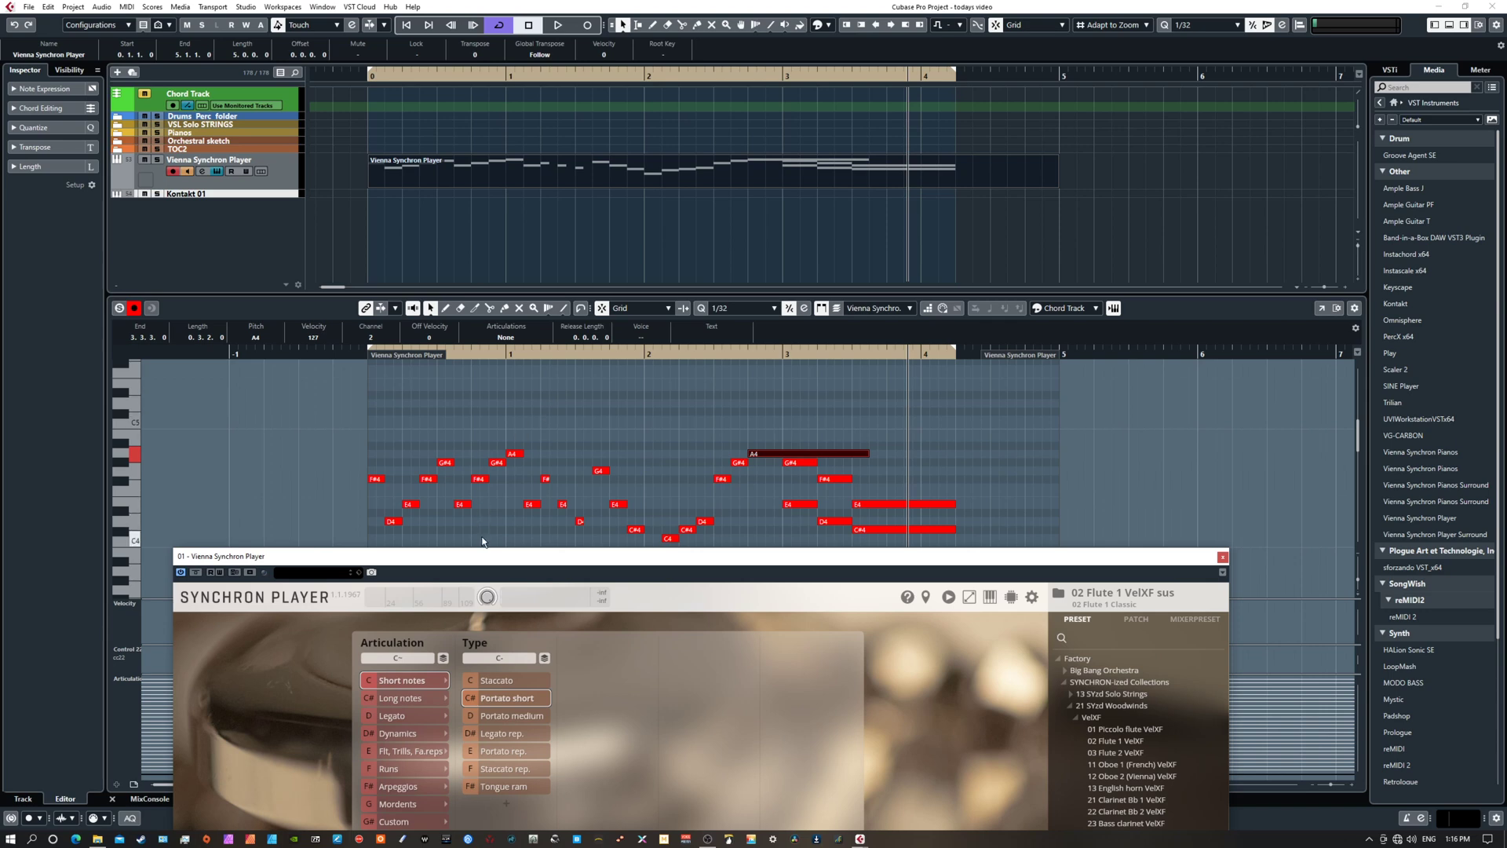
drag(468, 555, 0, 167)
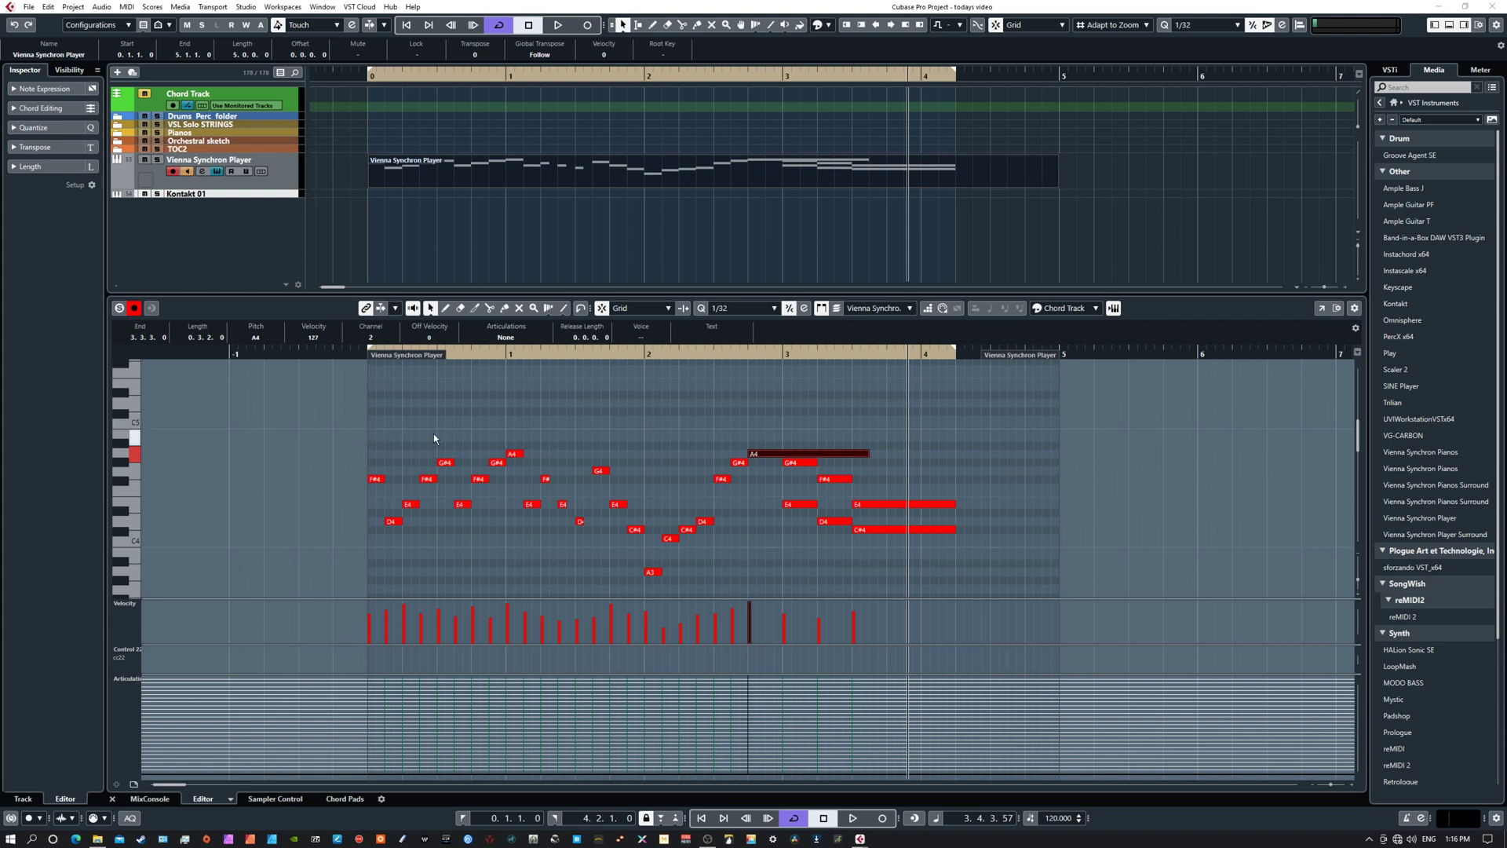
drag(425, 429, 490, 517)
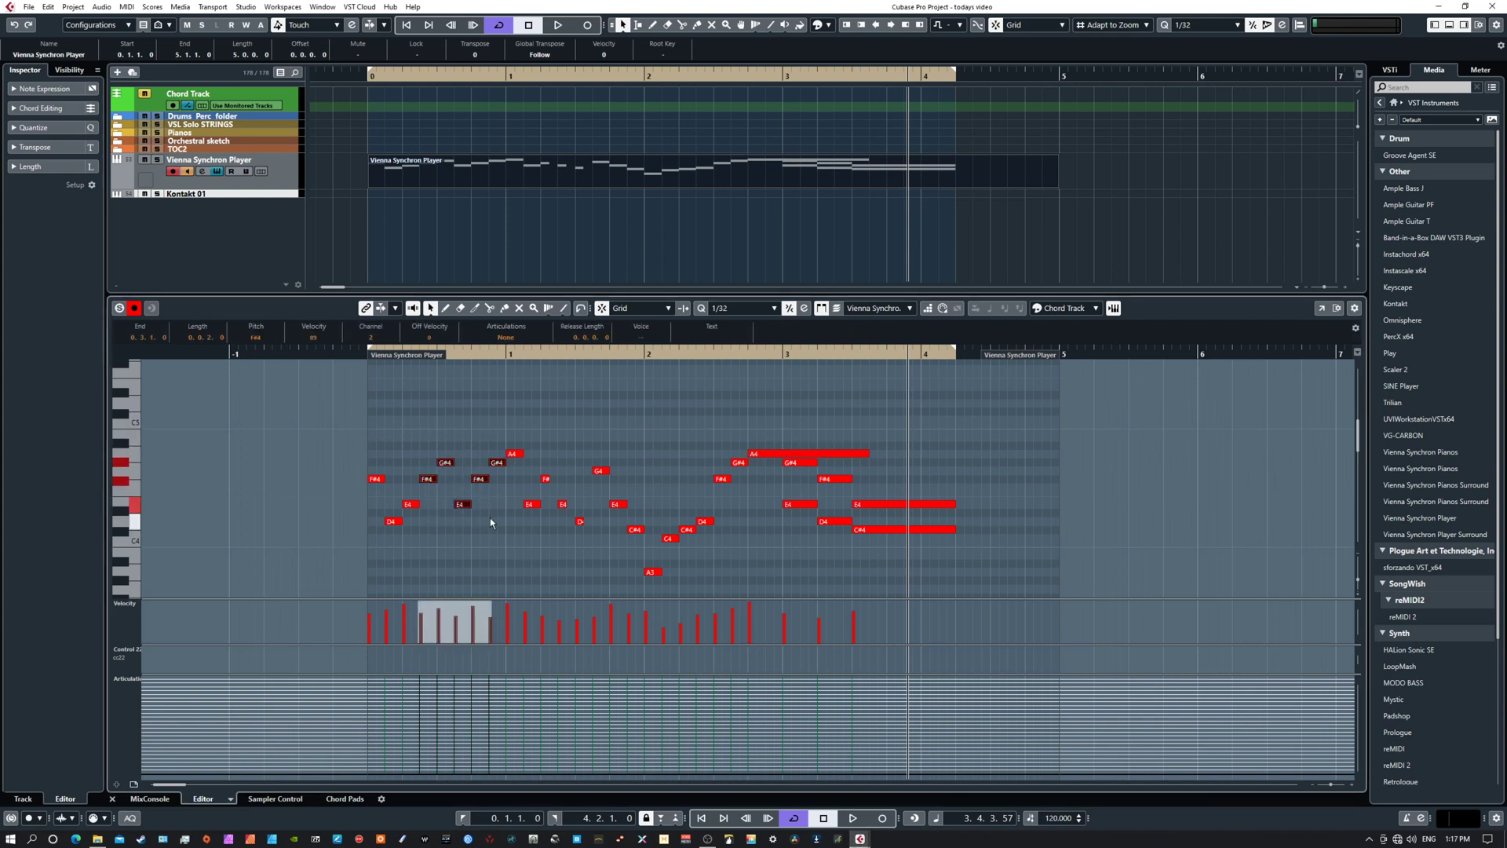
click(505, 339)
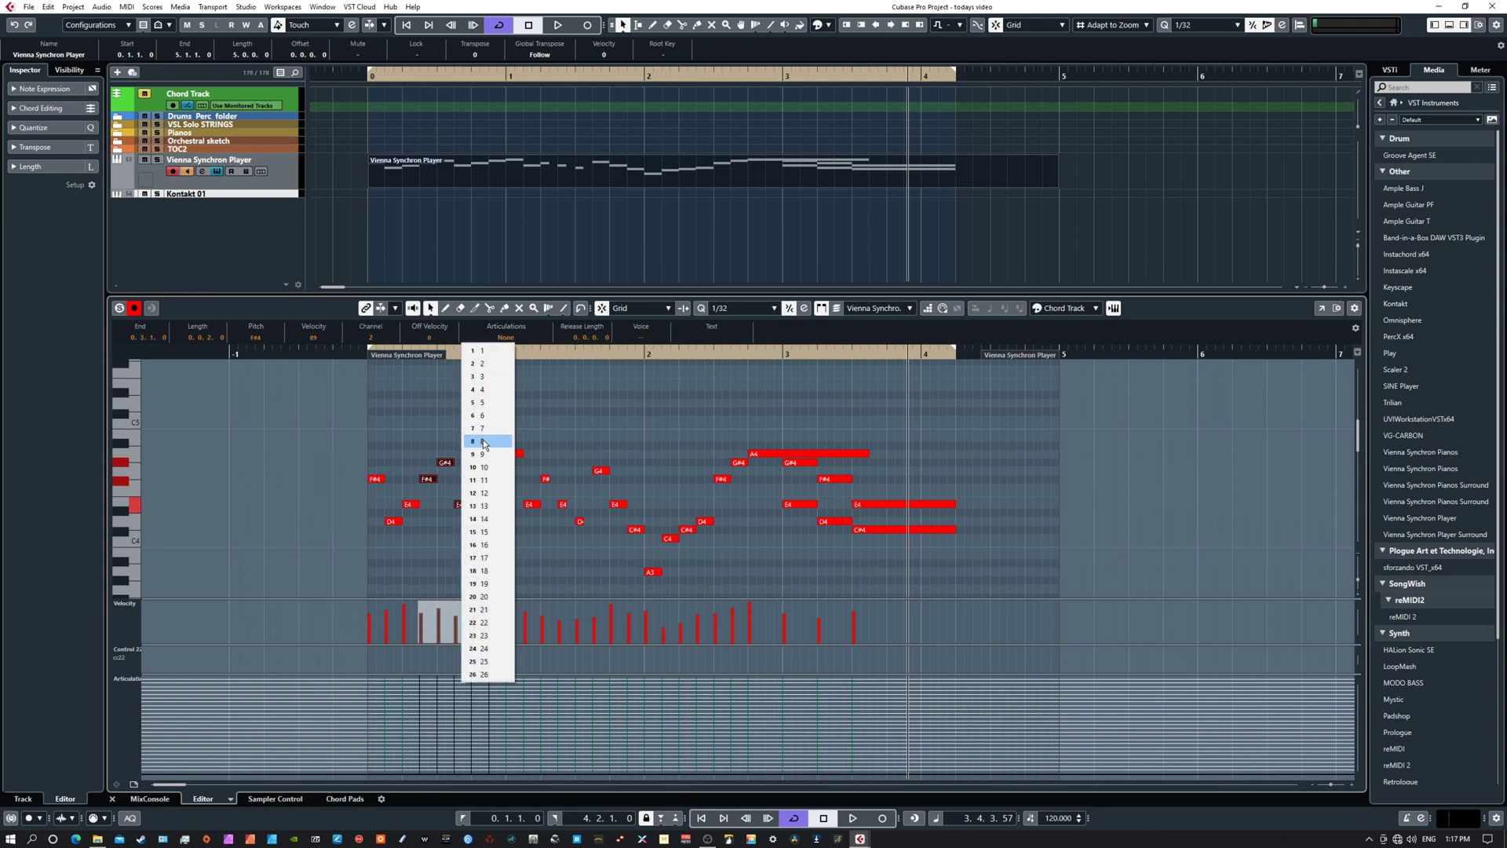
click(547, 398)
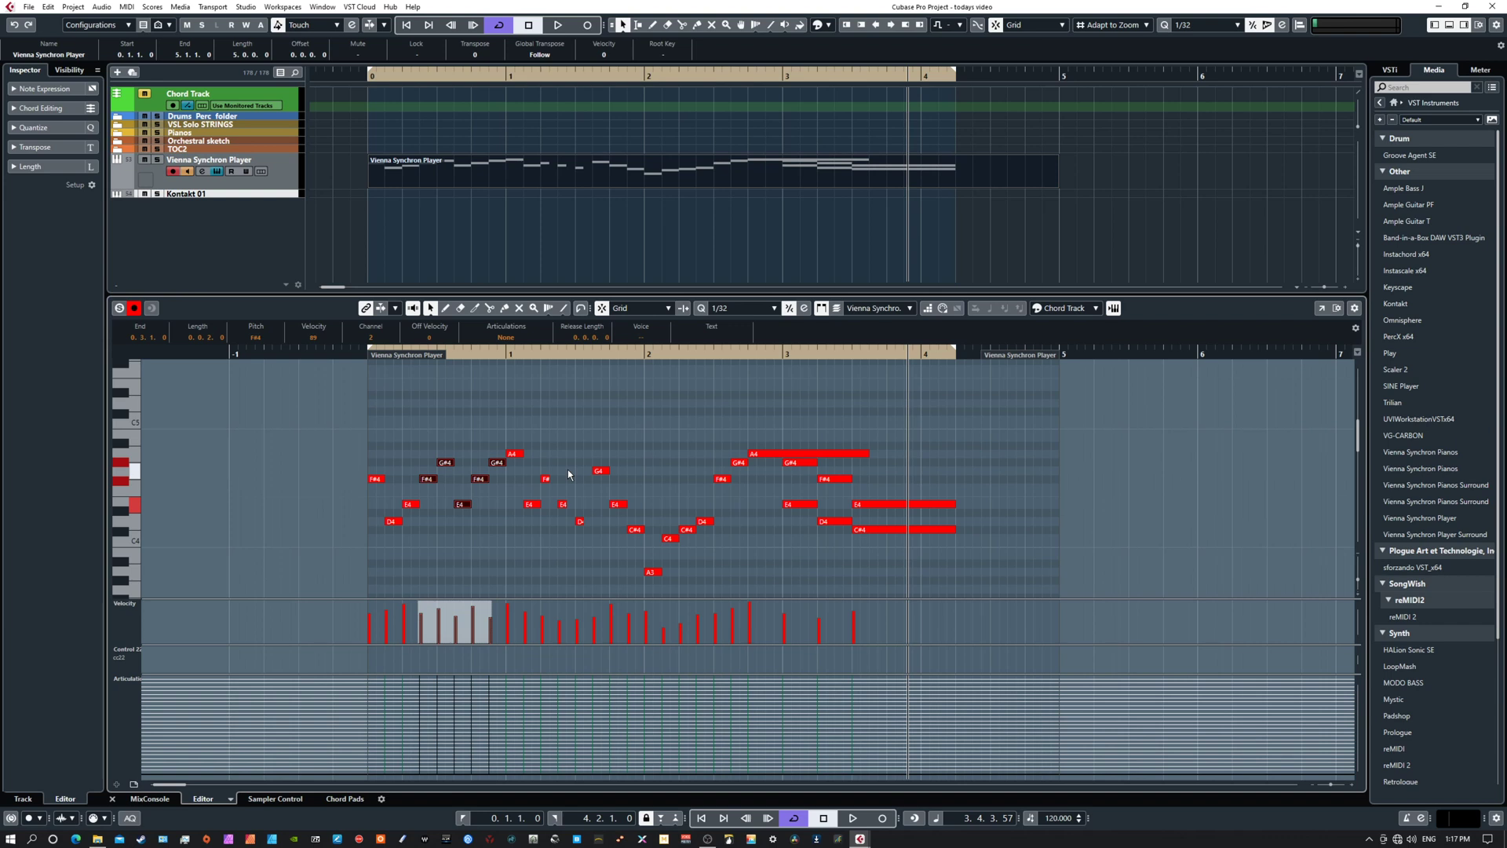
- Play the flute part from the project start and stop playback between bars 2 and 3
key(Home)
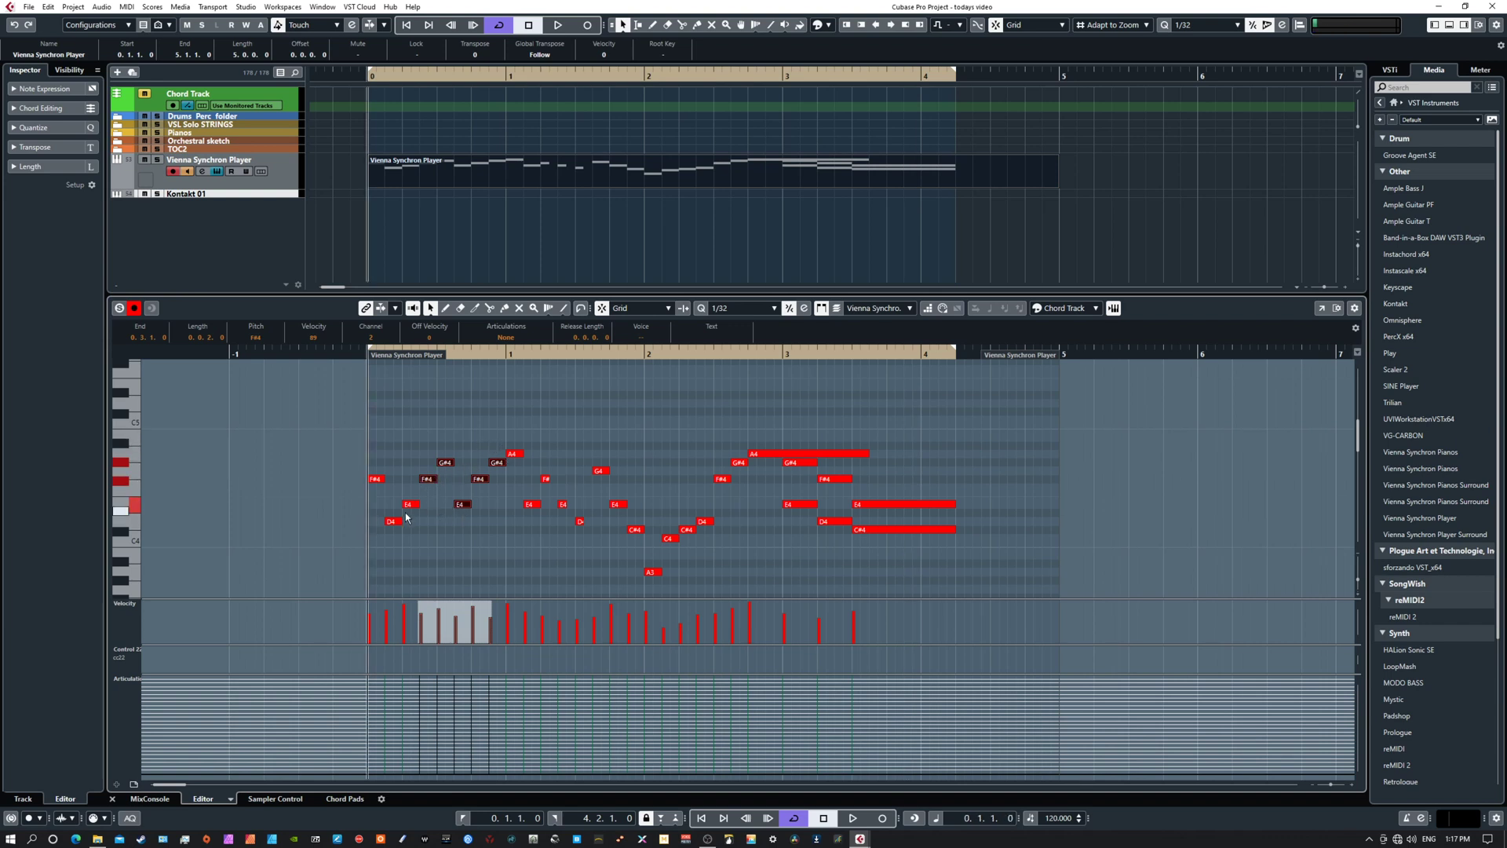
key(space)
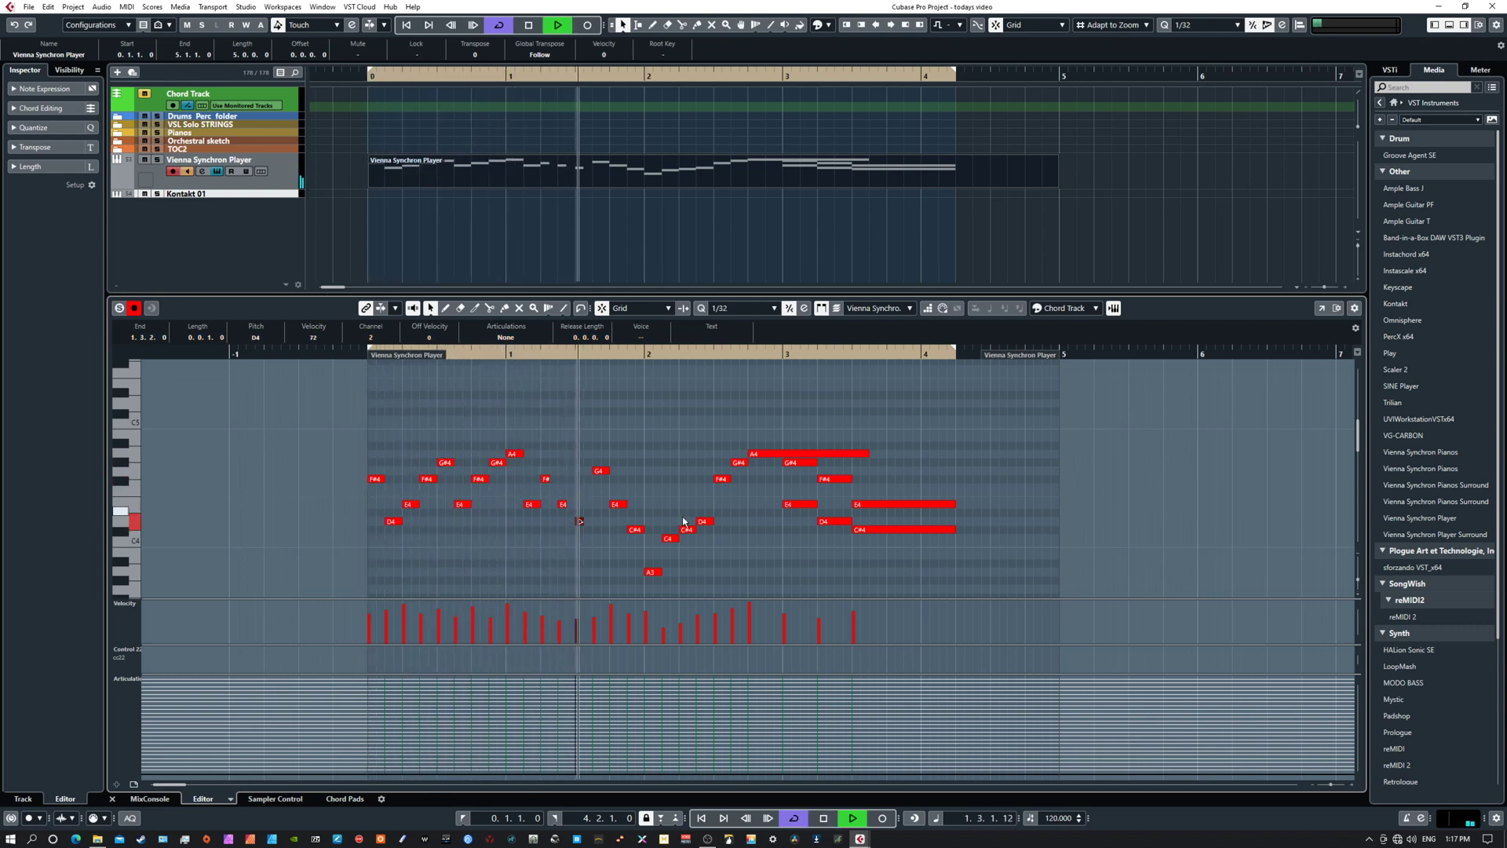
key(space)
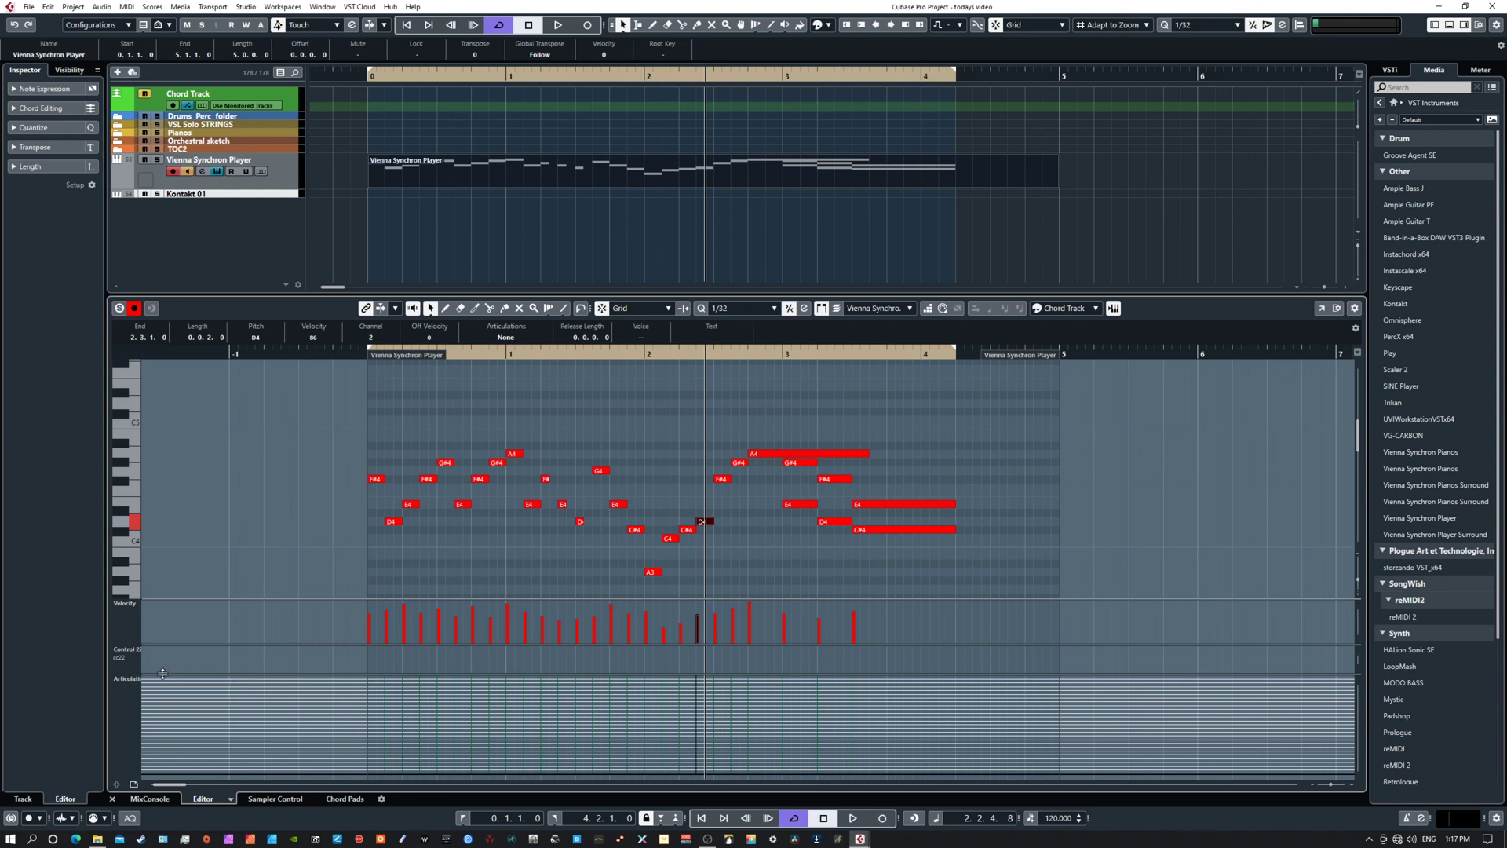
- Reduce the height of the articulation lane and review the Synchron Player's articulations and CC sliders before clearing its window off the piano roll
drag(165, 672, 160, 715)
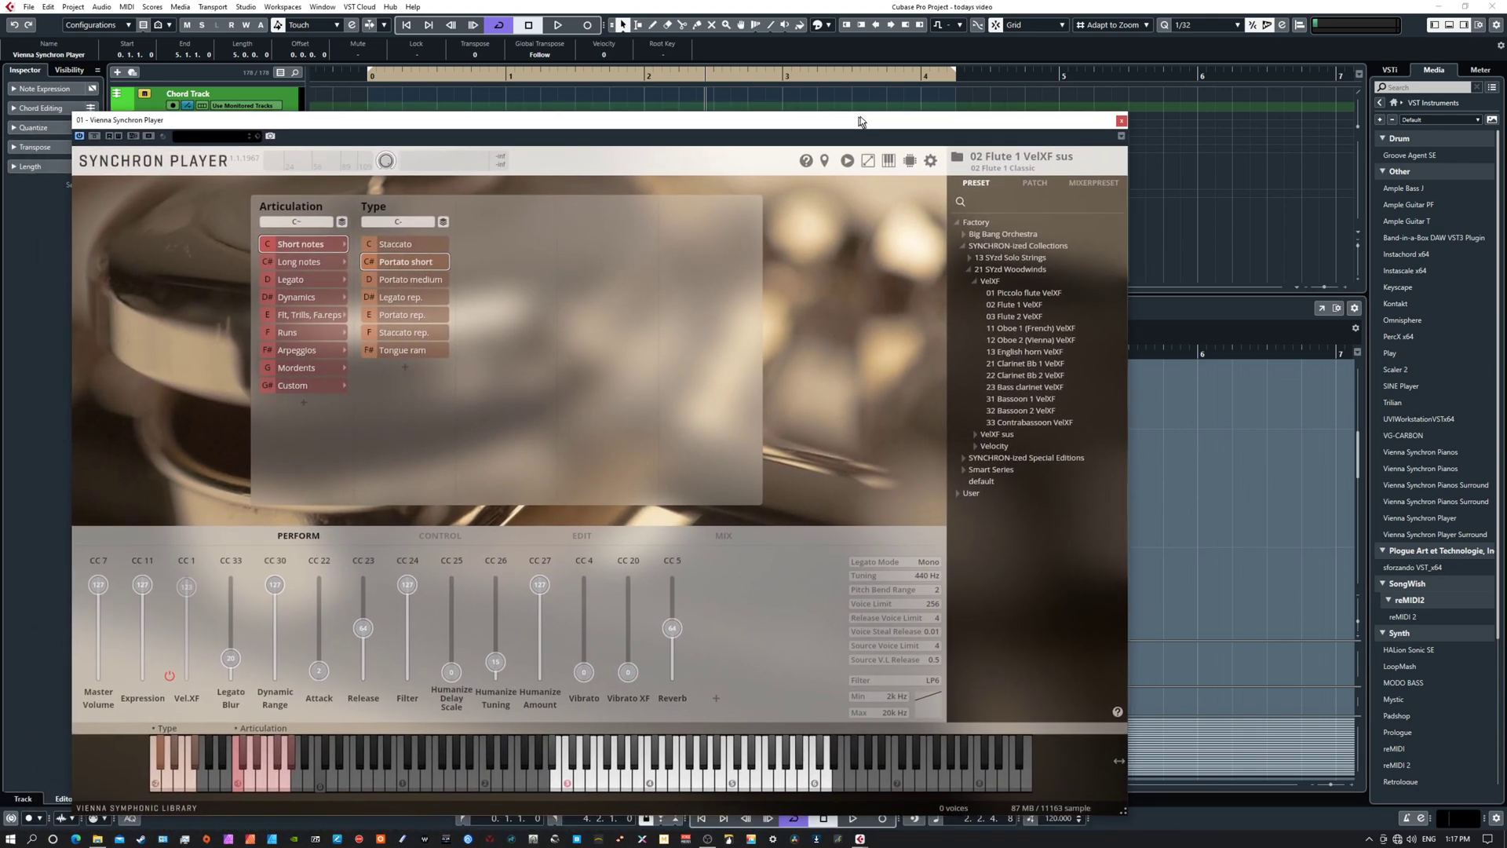
drag(804, 120, 0, 118)
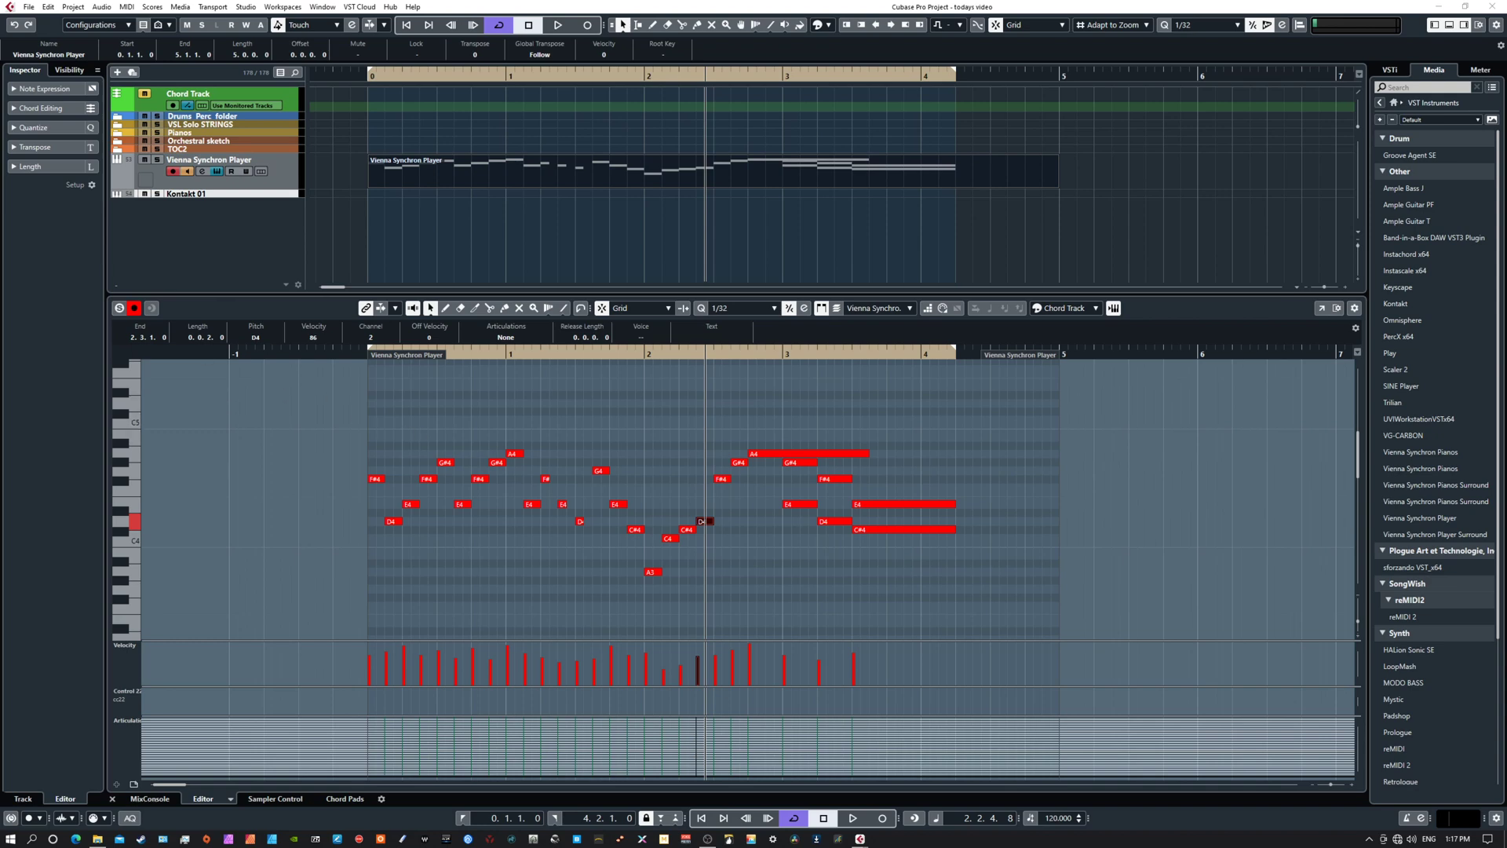
drag(0, 189, 835, 85)
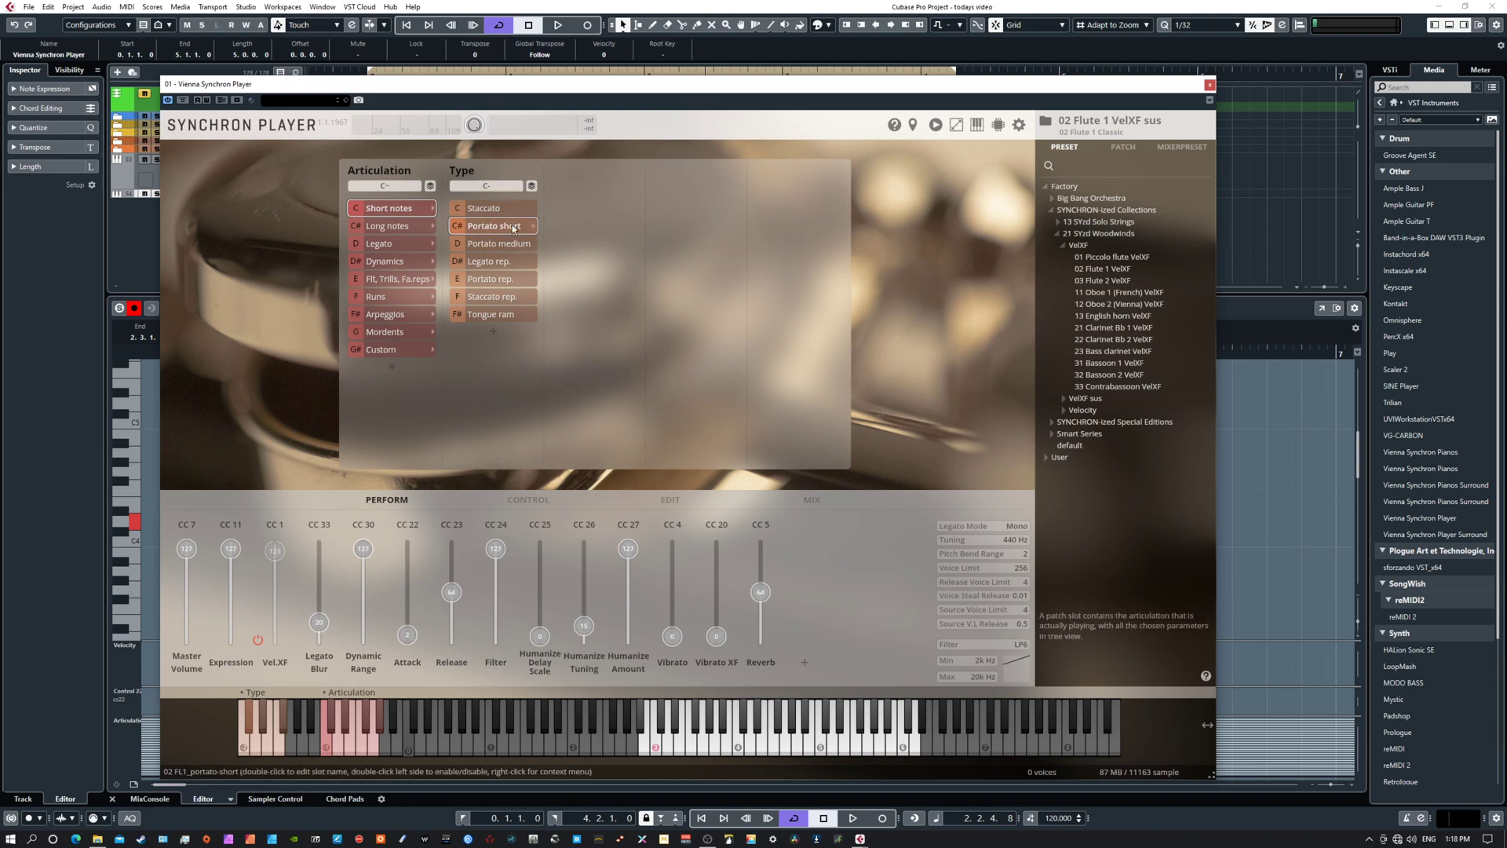
drag(1020, 84, 82, 140)
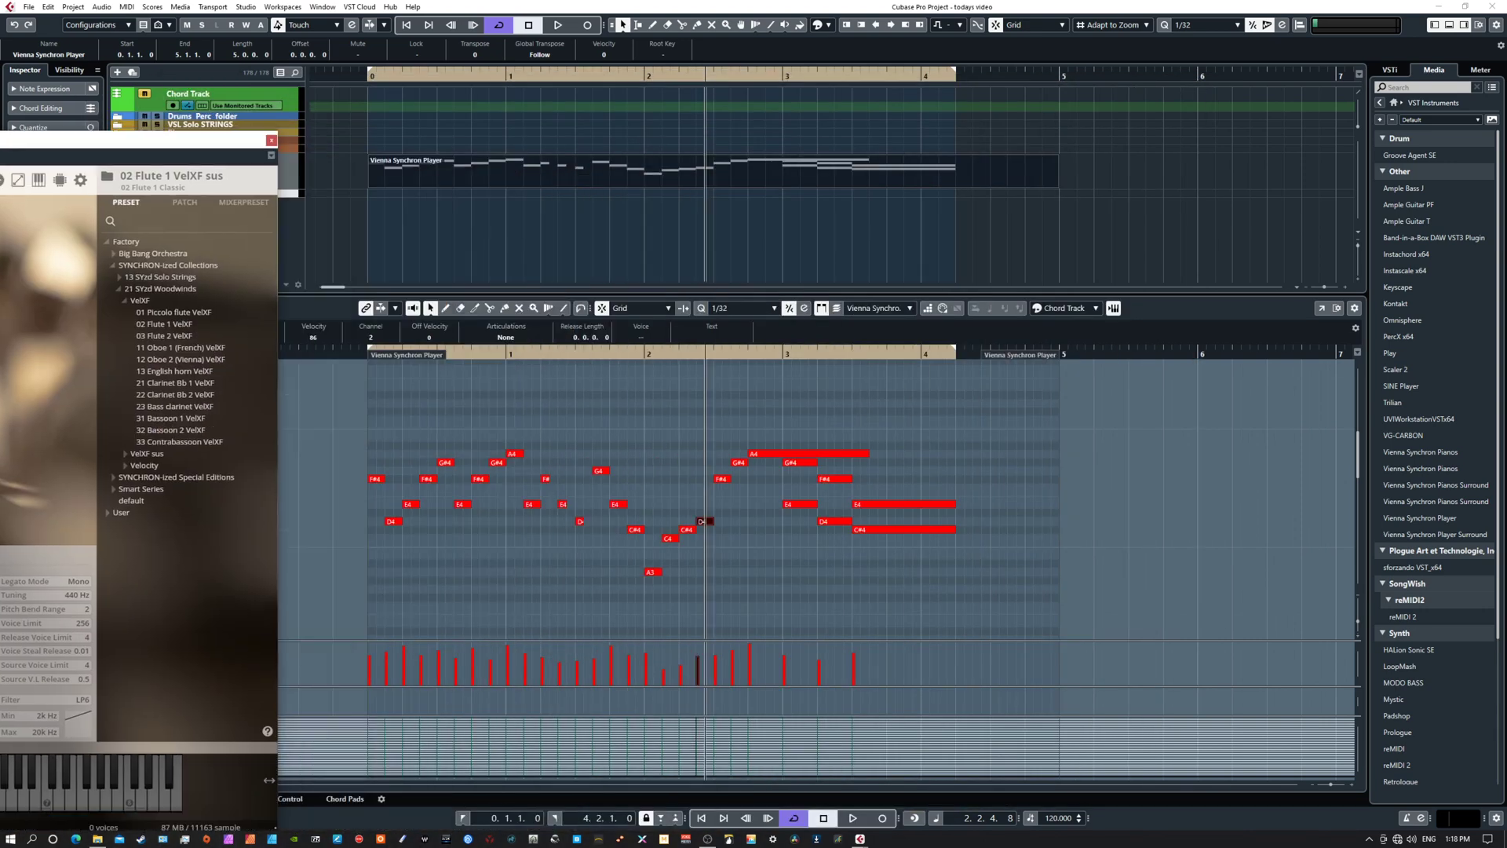
click(270, 140)
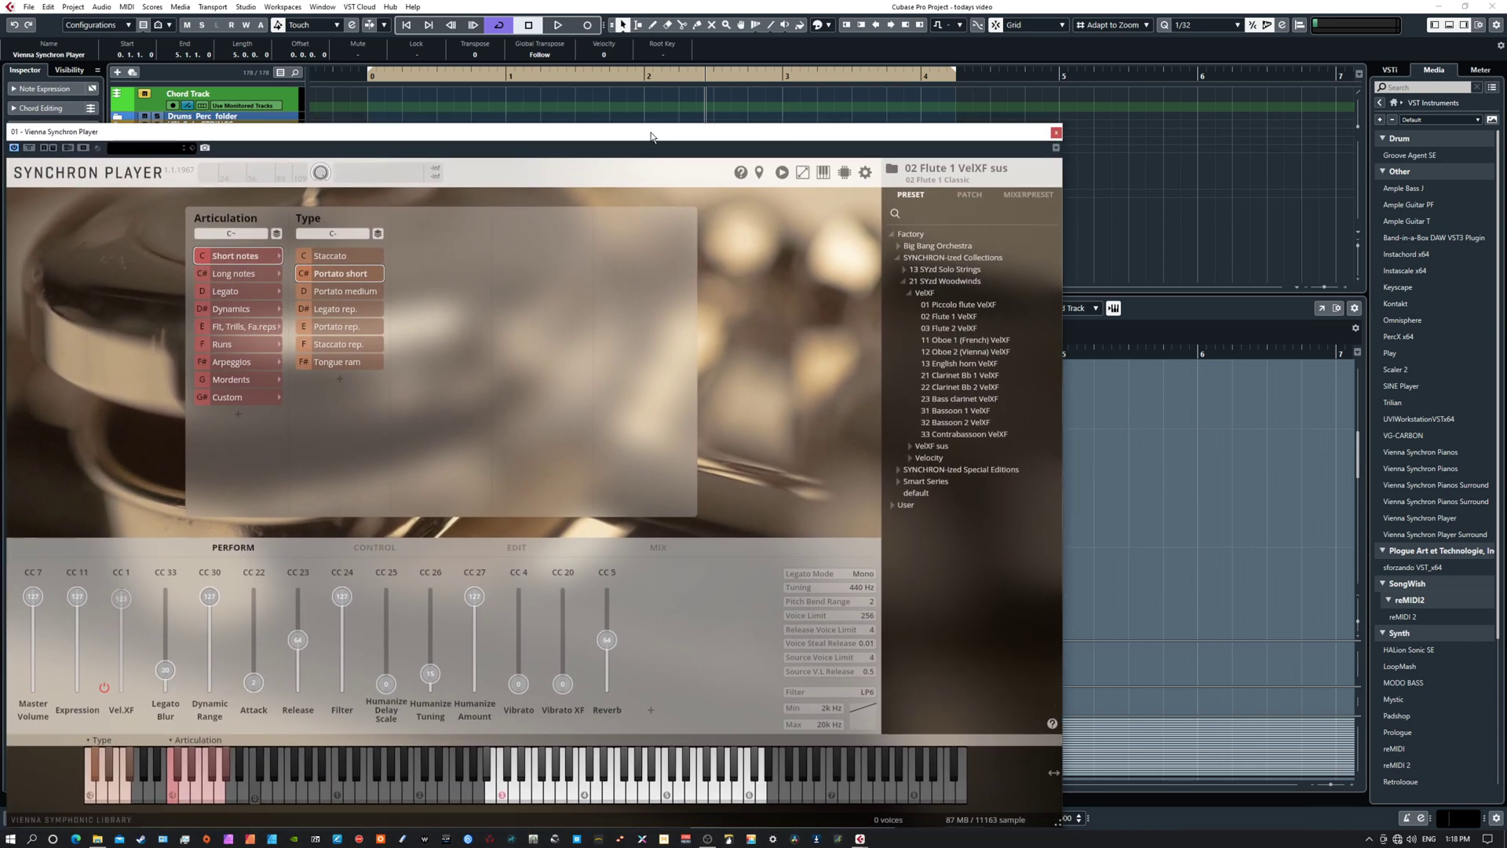
drag(651, 135, 0, 75)
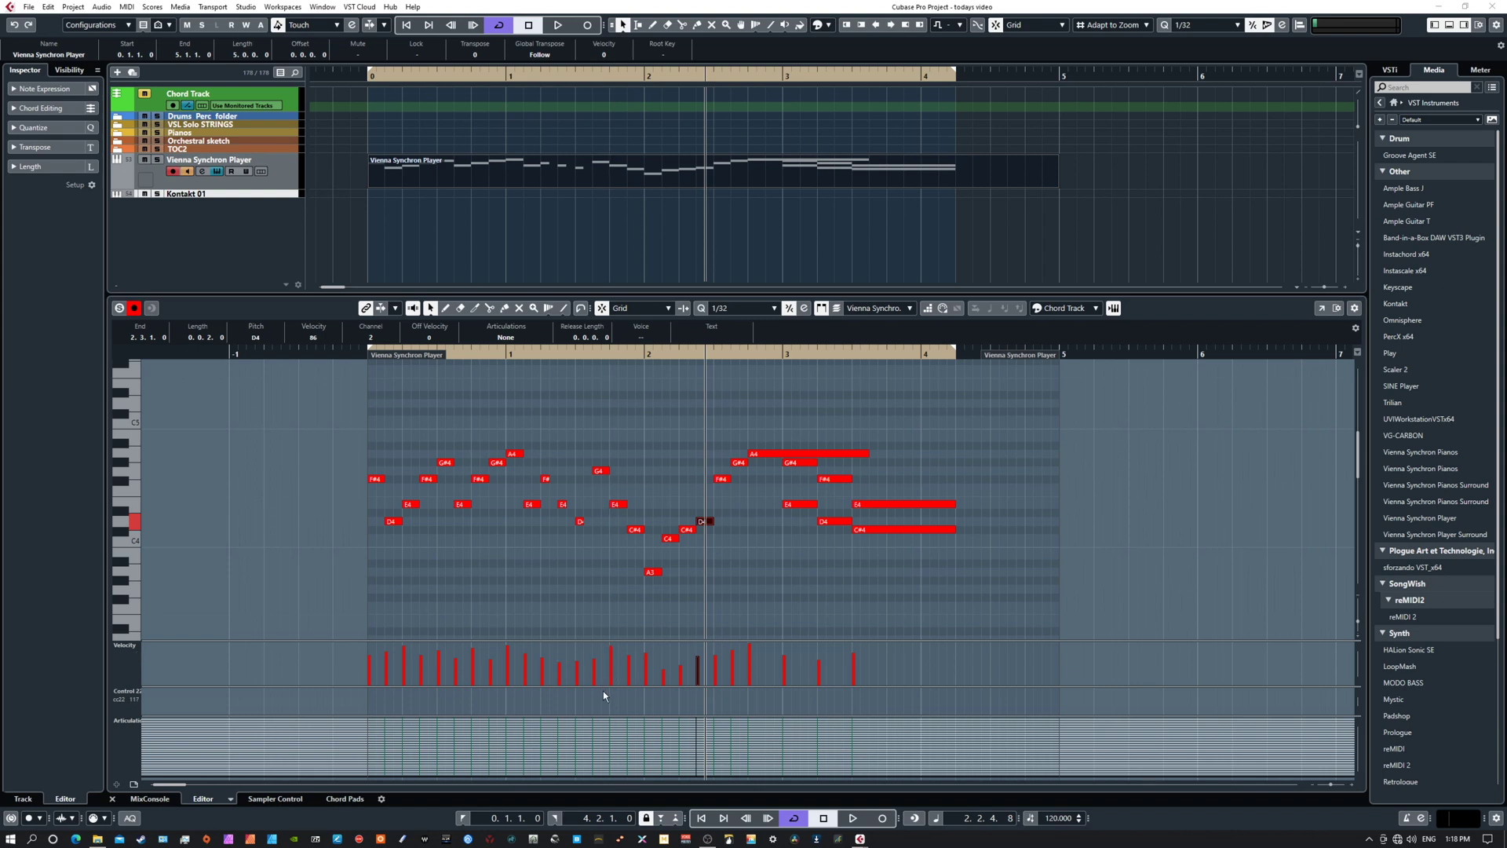
- Enlarge the CC 22 lane, draw a wavy controller curve across the flute part to just before bar 5, and return to the selection tool
drag(602, 686, 607, 663)
right_click(430, 701)
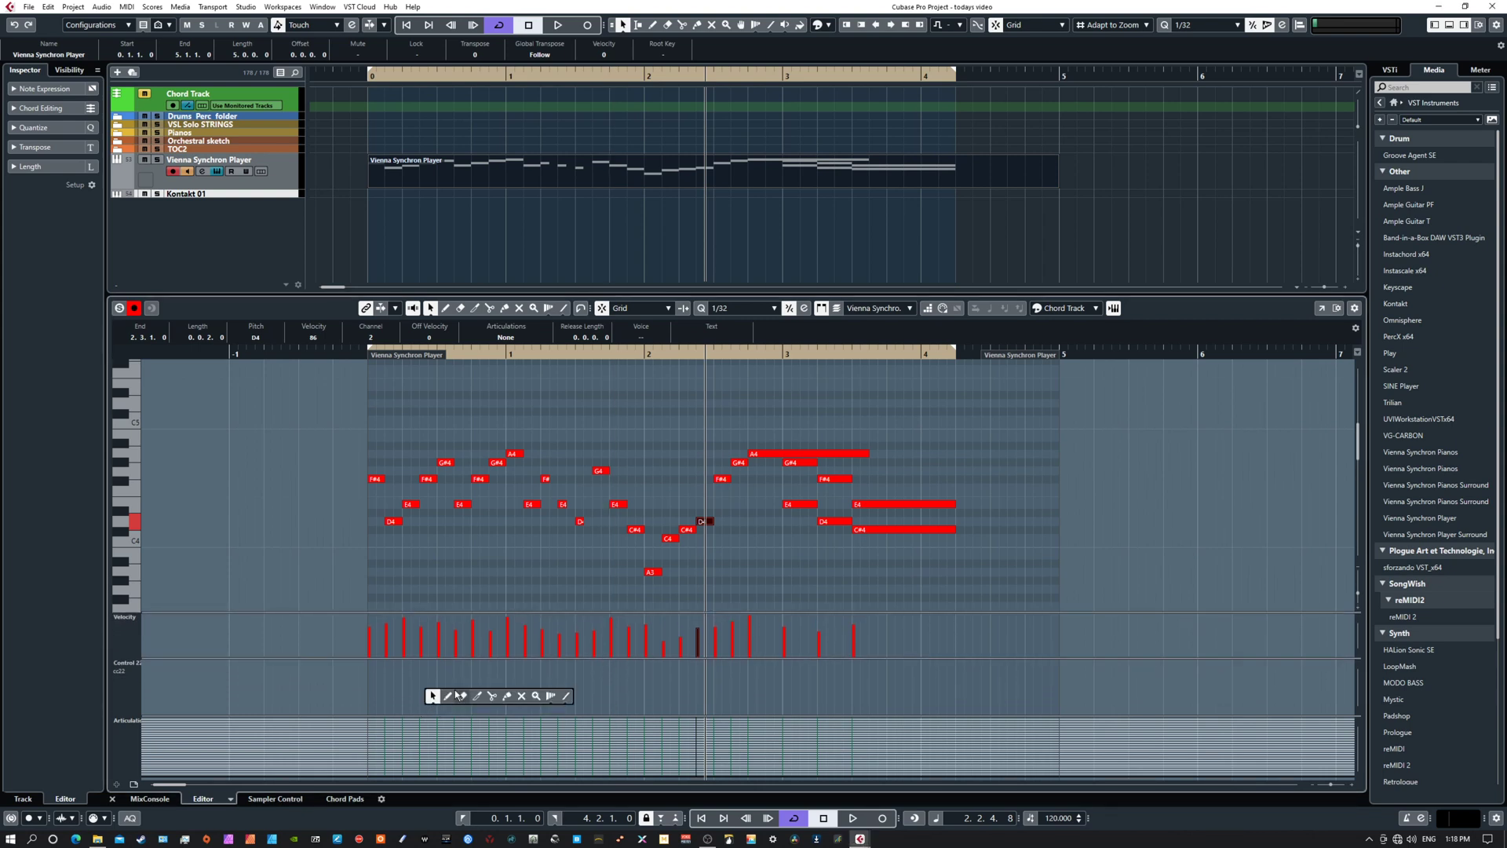
click(444, 696)
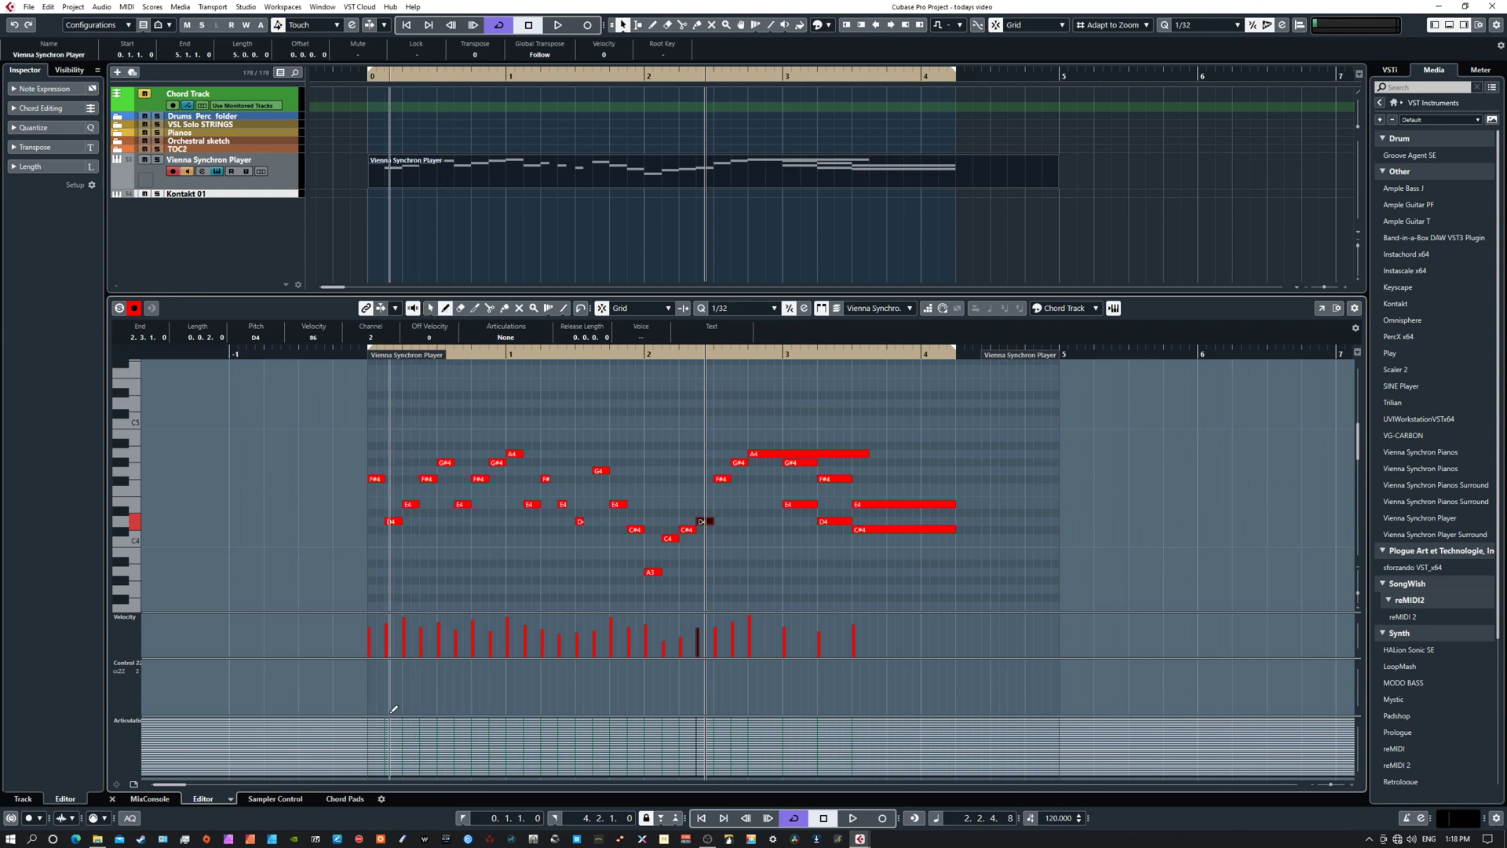
mouse_move(375, 711)
mouse_down()
mouse_move(631, 696)
mouse_move(677, 667)
mouse_move(752, 701)
mouse_move(817, 703)
mouse_move(850, 672)
mouse_move(893, 671)
mouse_up()
drag(915, 695, 1028, 705)
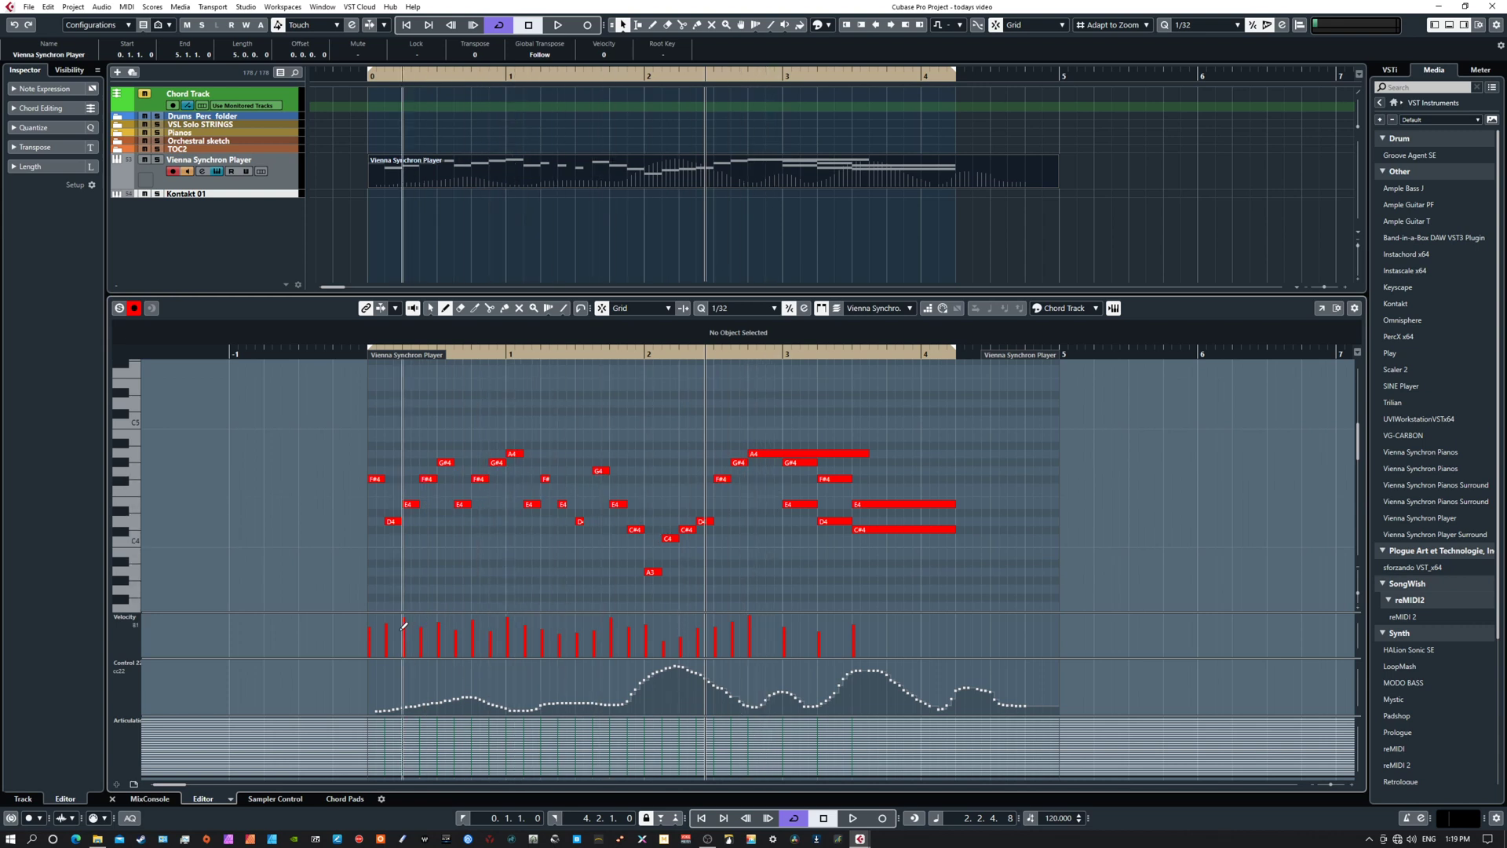
right_click(314, 629)
click(314, 629)
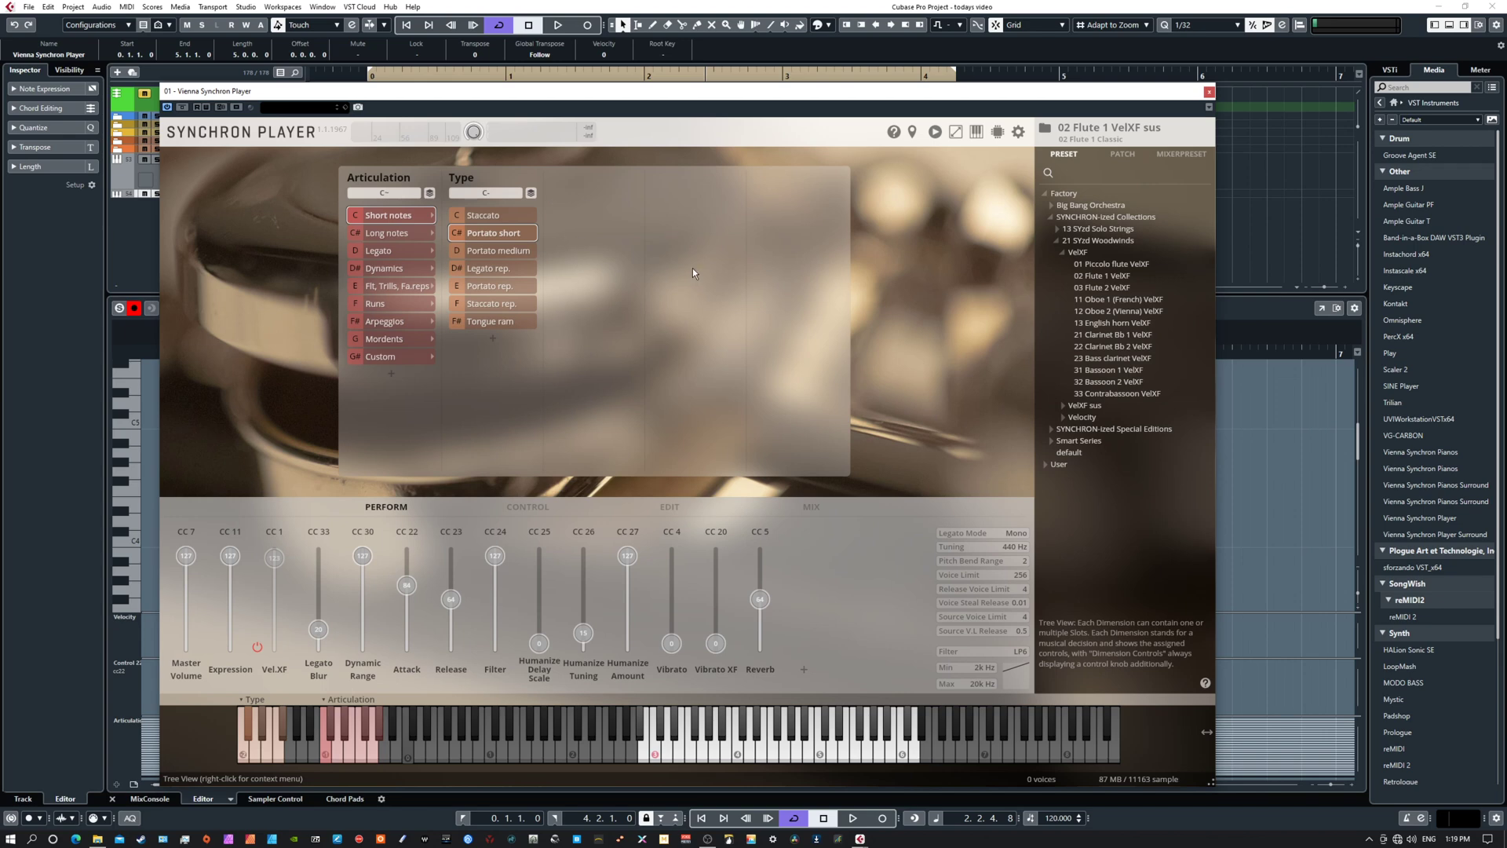
- Examine the Synchron Player's CC sliders and keyswitch keyboard alongside the drawn CC 22 curve, leaving its window clear of the piano roll
drag(850, 91, 0, 122)
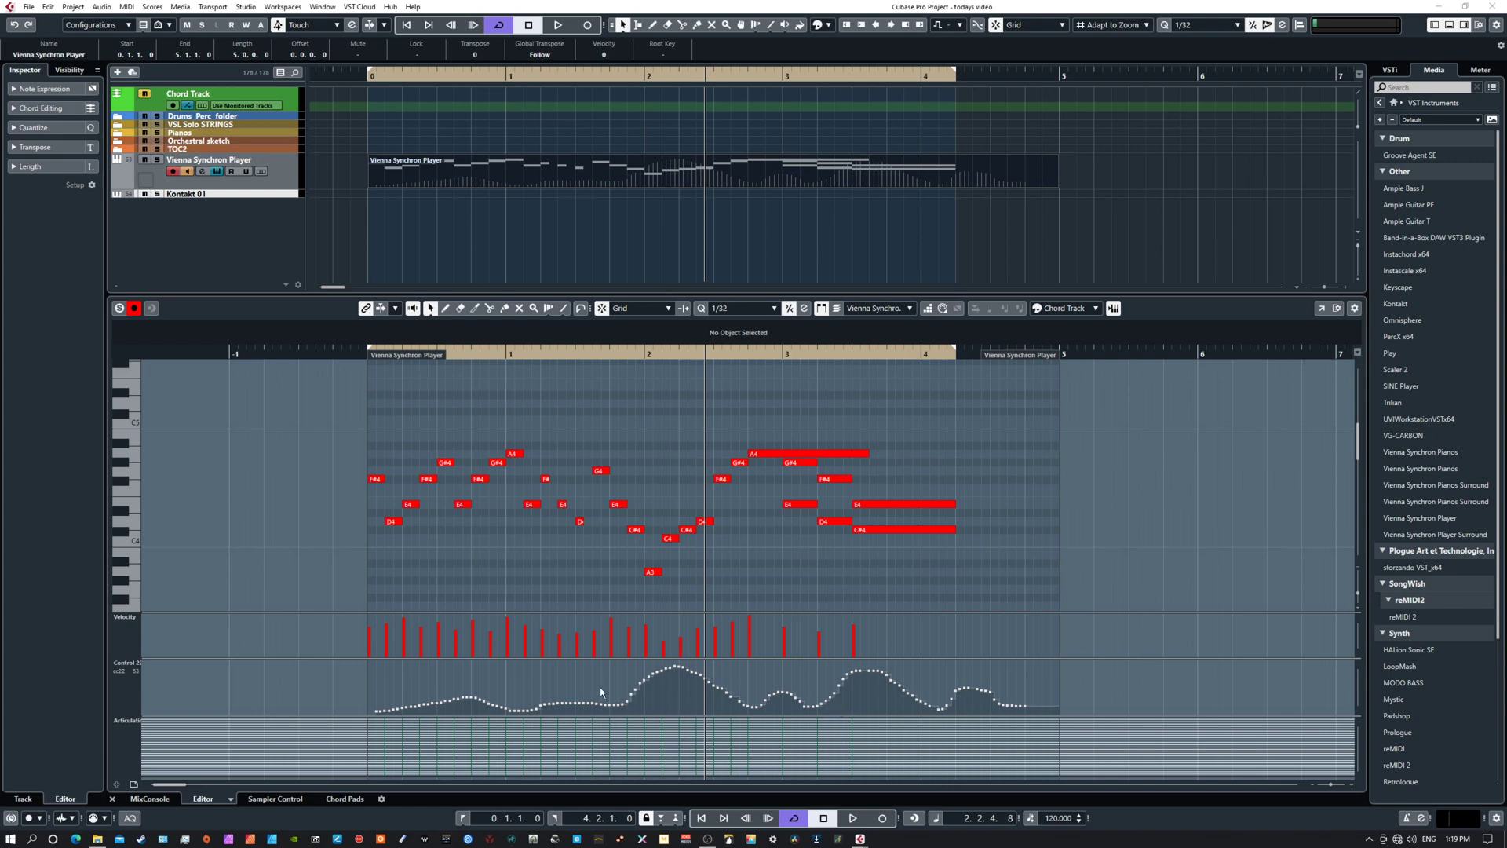
key(e)
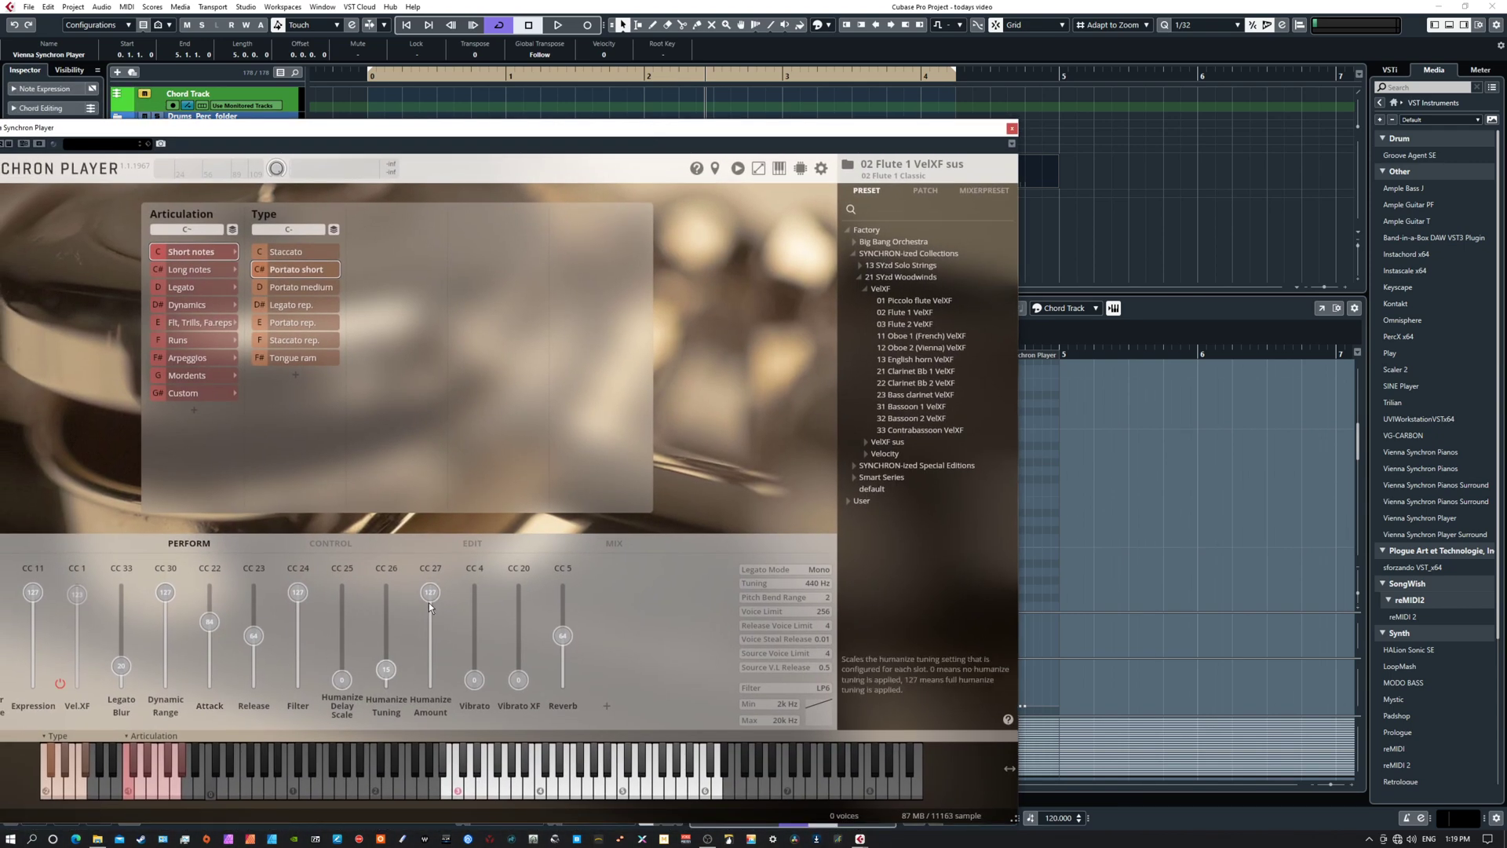
drag(655, 131, 784, 122)
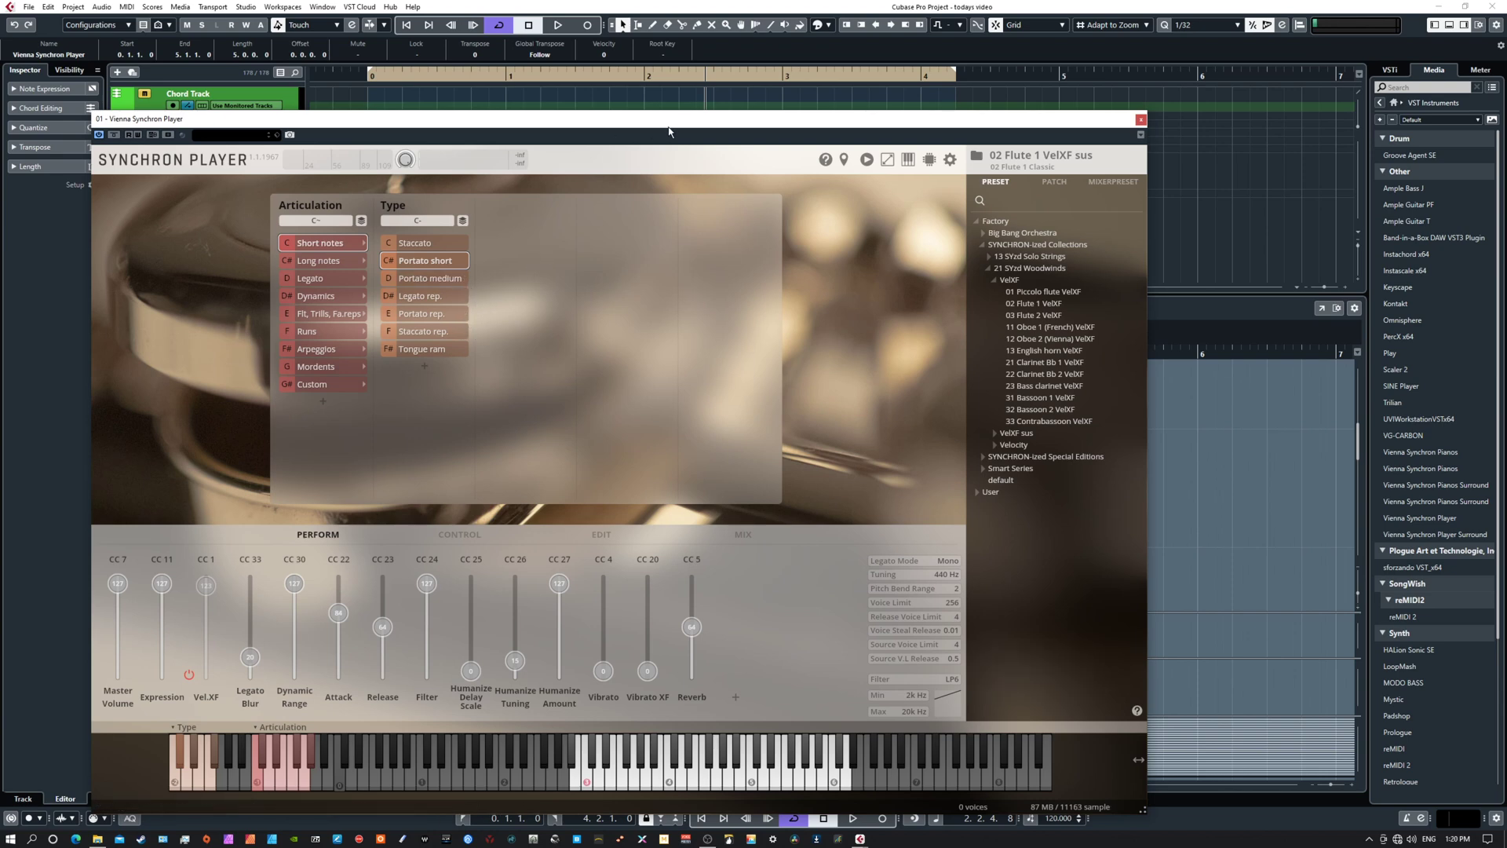
drag(669, 131, 0, 117)
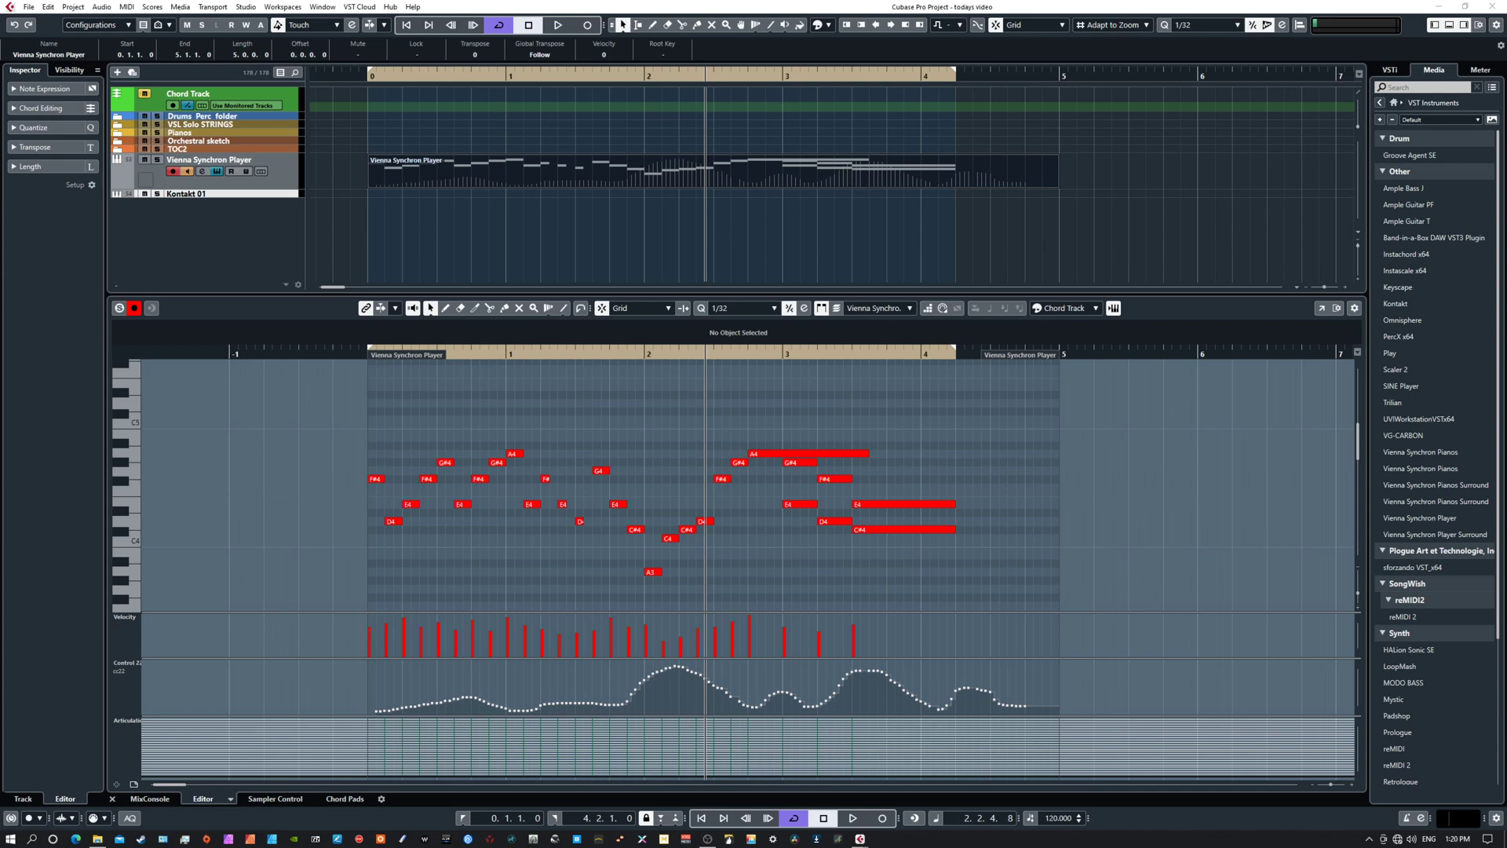
drag(0, 117, 706, 70)
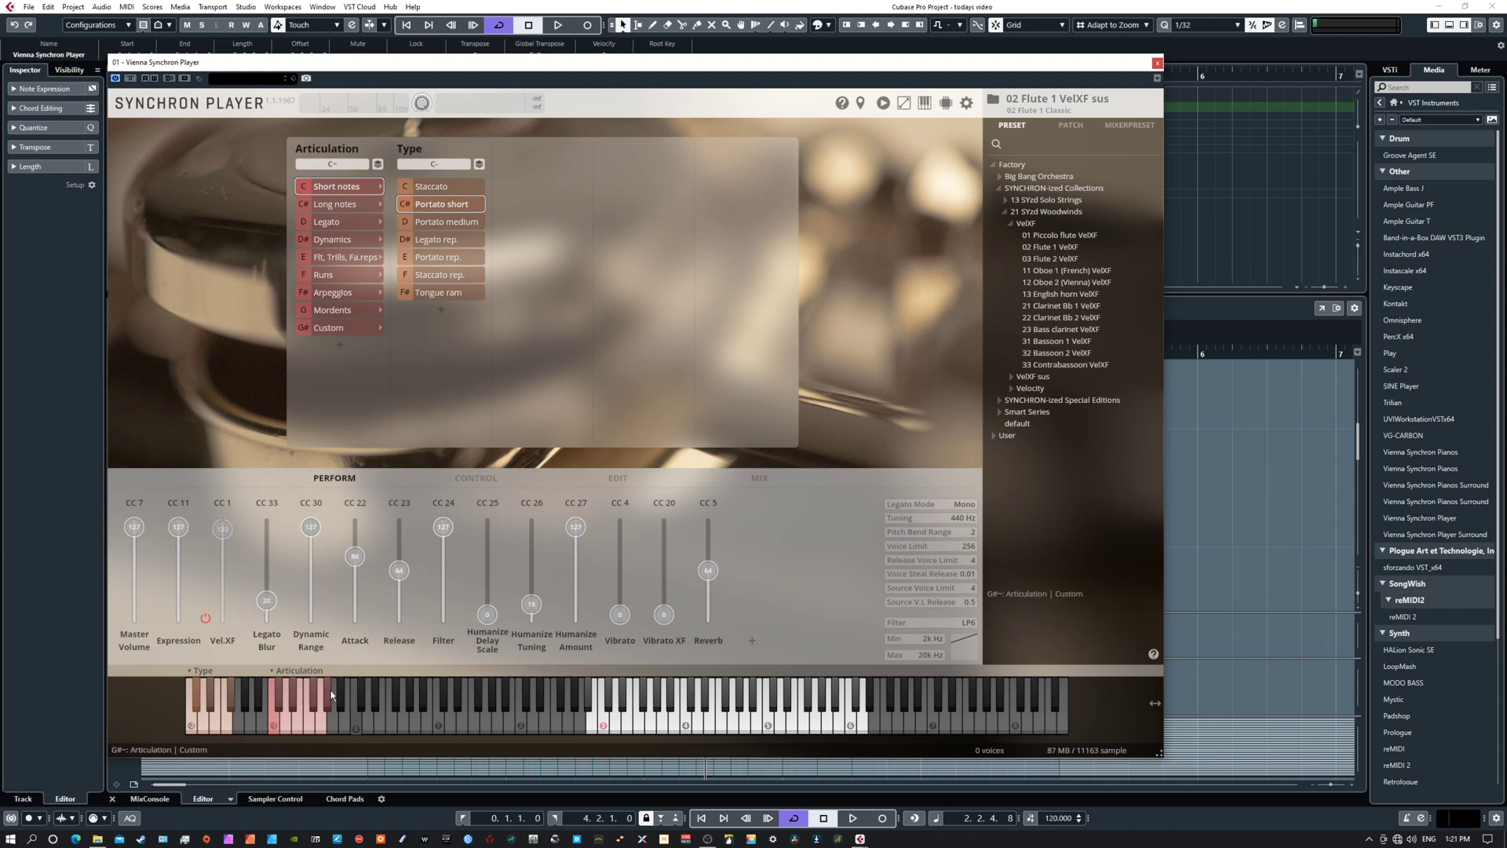
drag(657, 64, 715, 125)
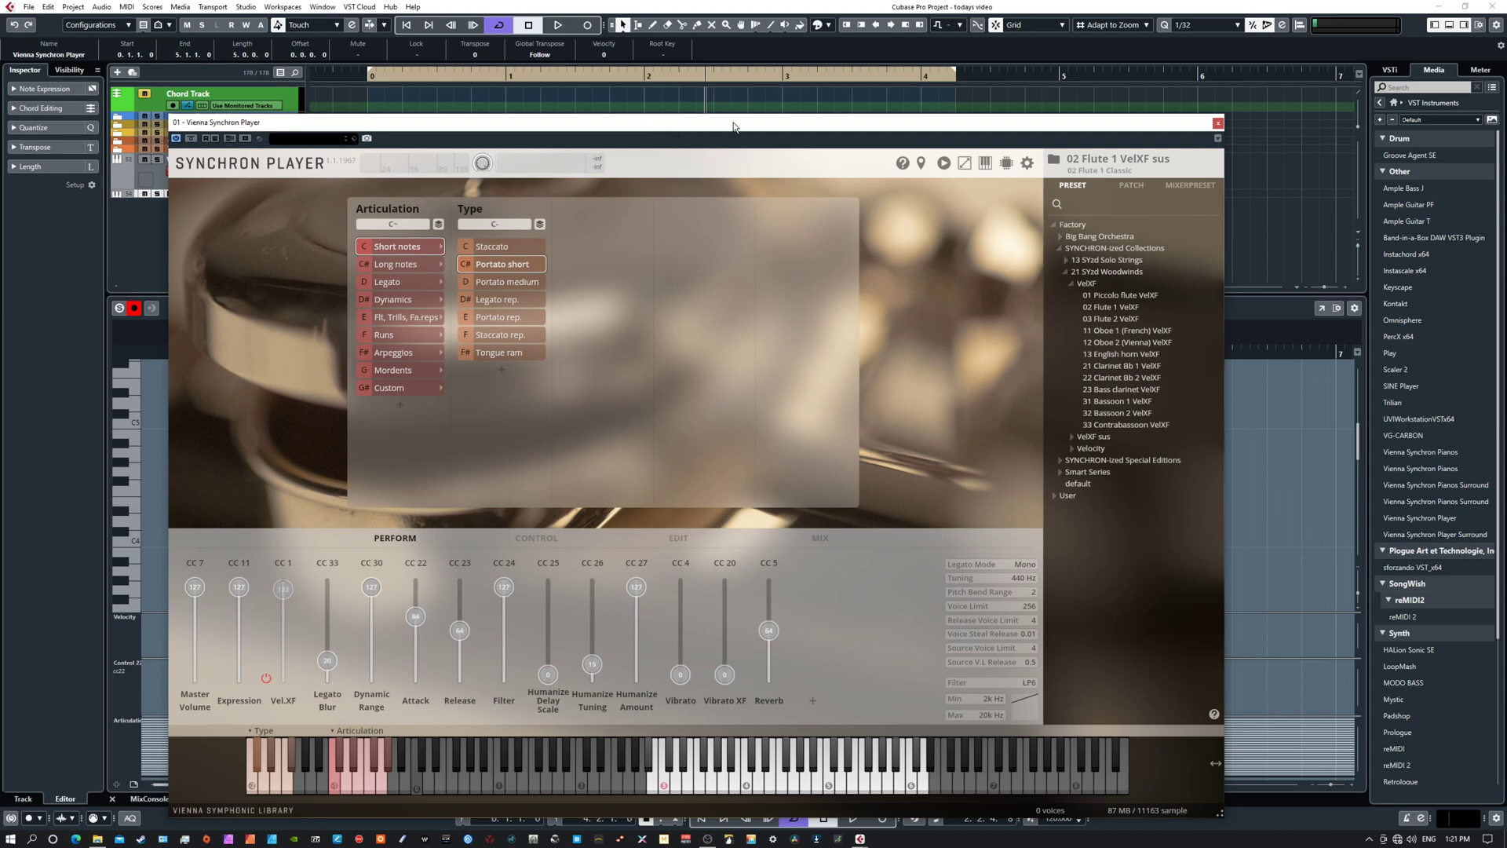
drag(733, 126, 0, 142)
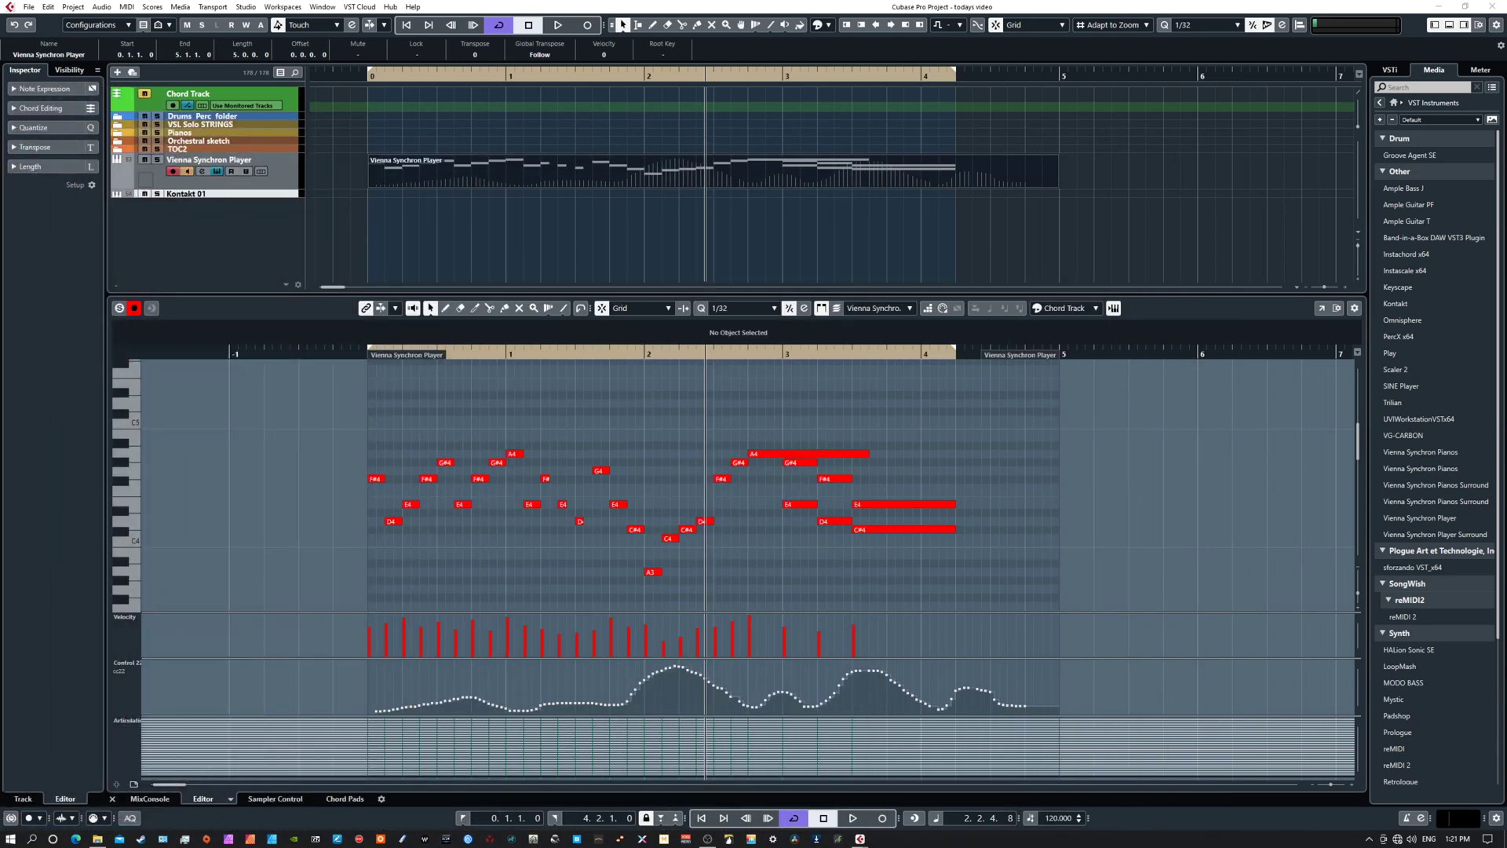
- Select the short notes after bar 1, reselect only the upper G#4, A4 and G4 notes, and inspect their articulation choices
drag(530, 448, 595, 544)
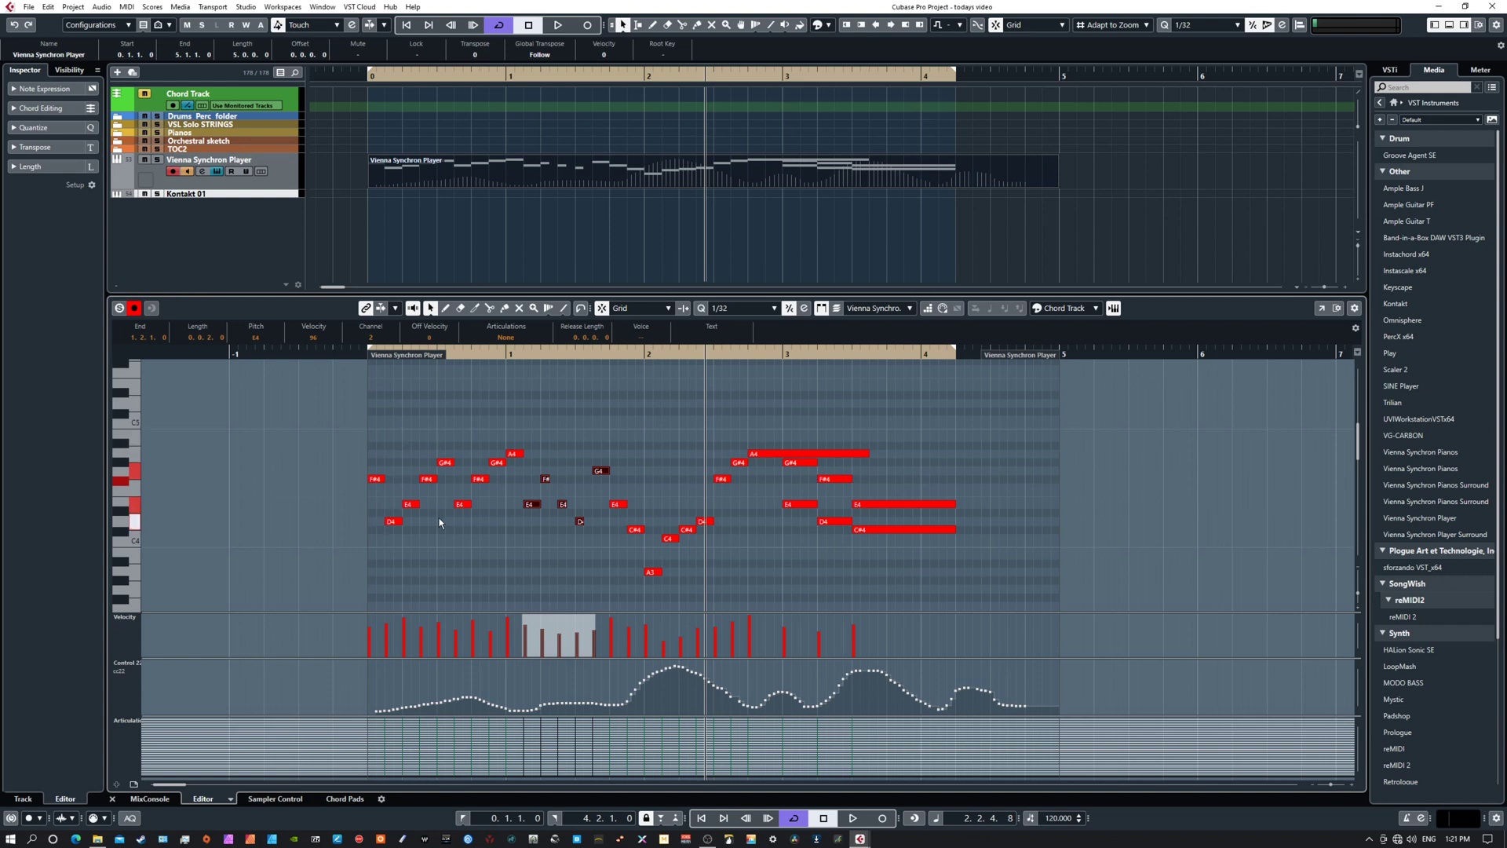
drag(364, 423, 614, 472)
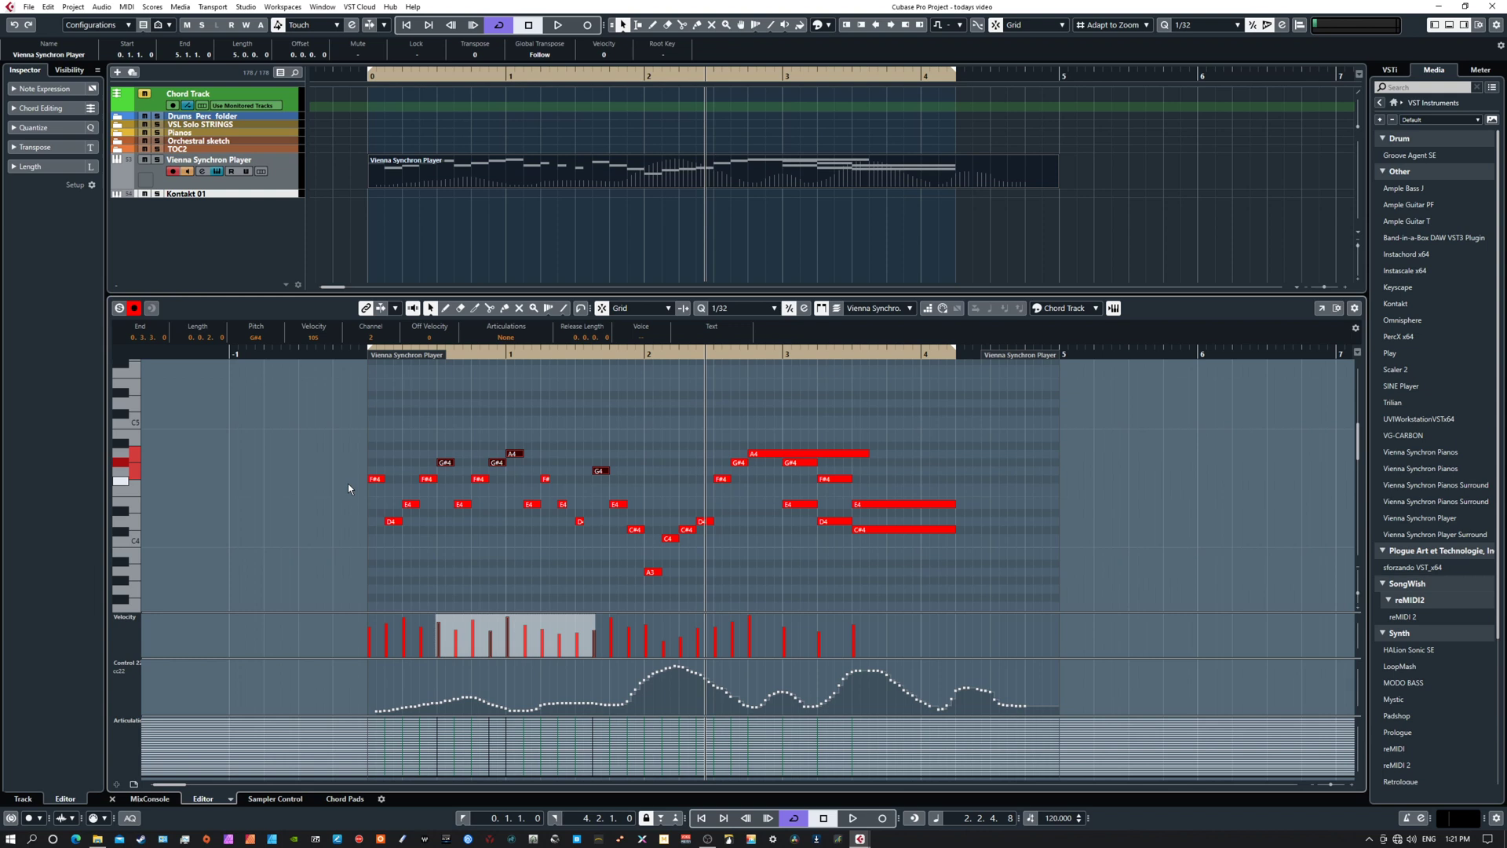
drag(326, 428, 641, 468)
drag(368, 425, 642, 469)
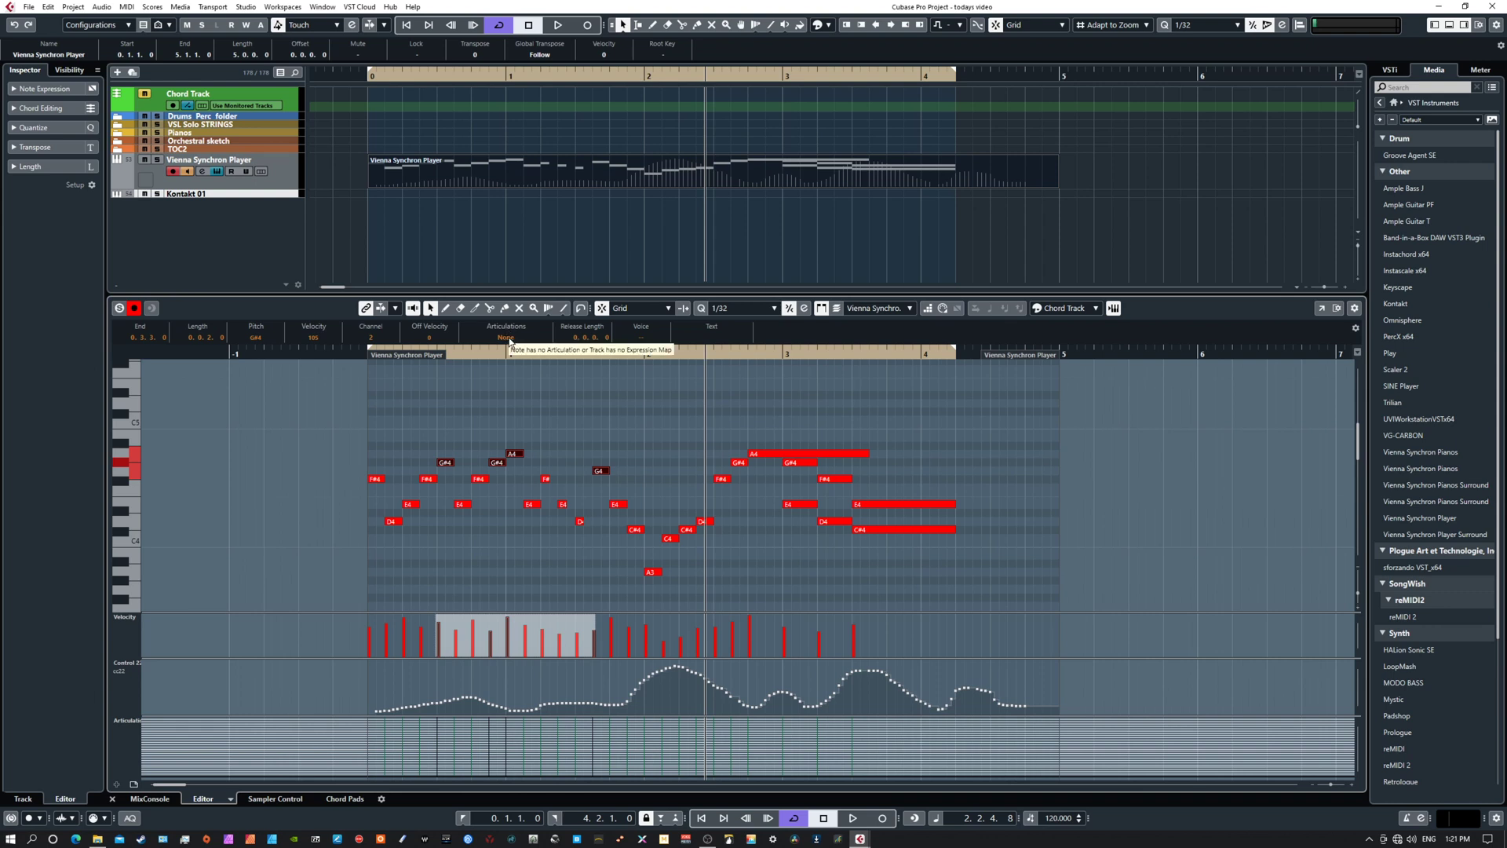
click(507, 338)
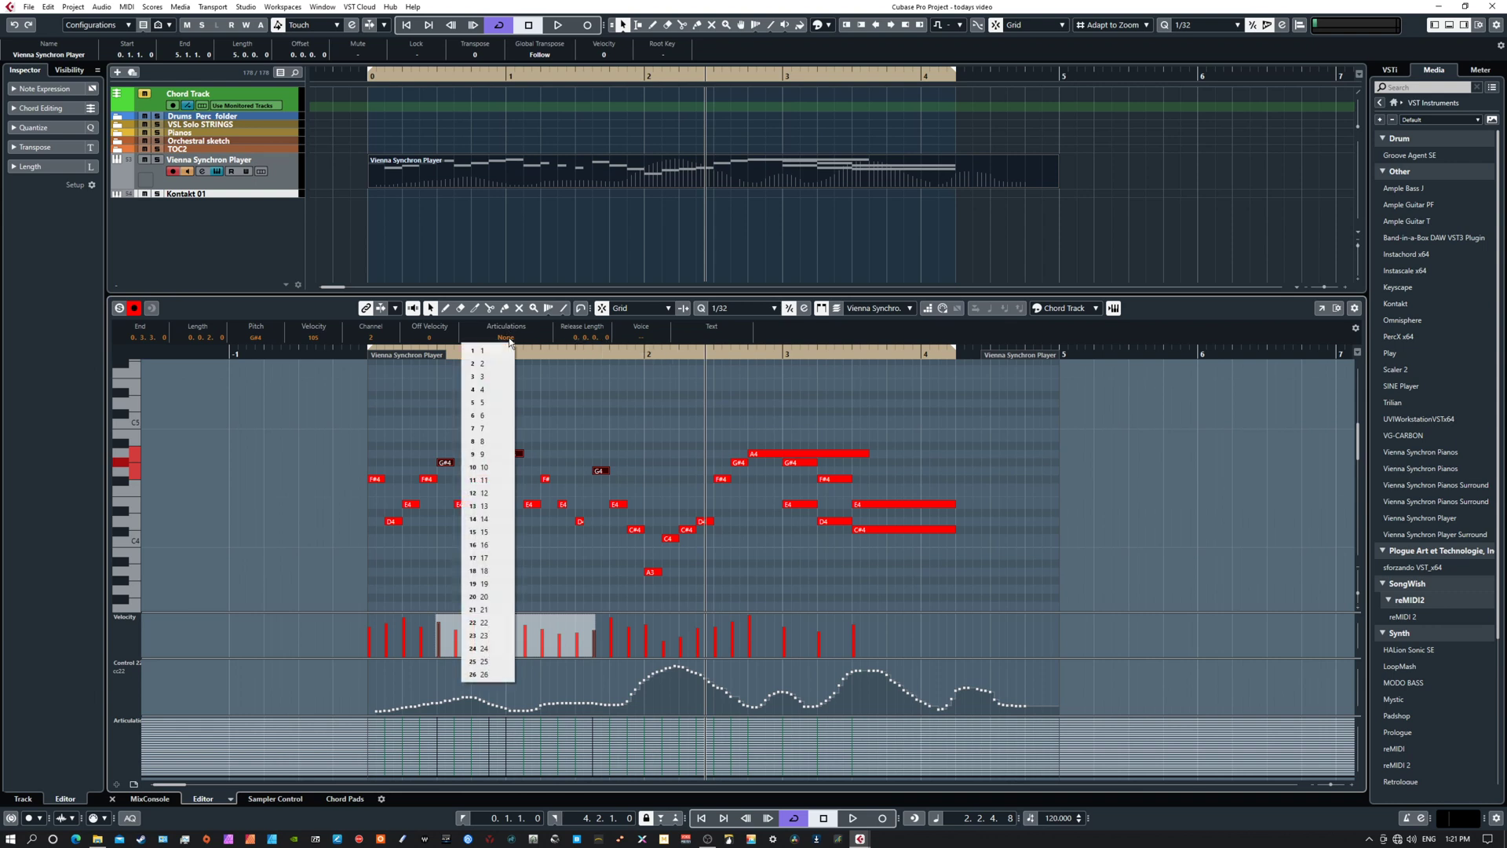
click(566, 394)
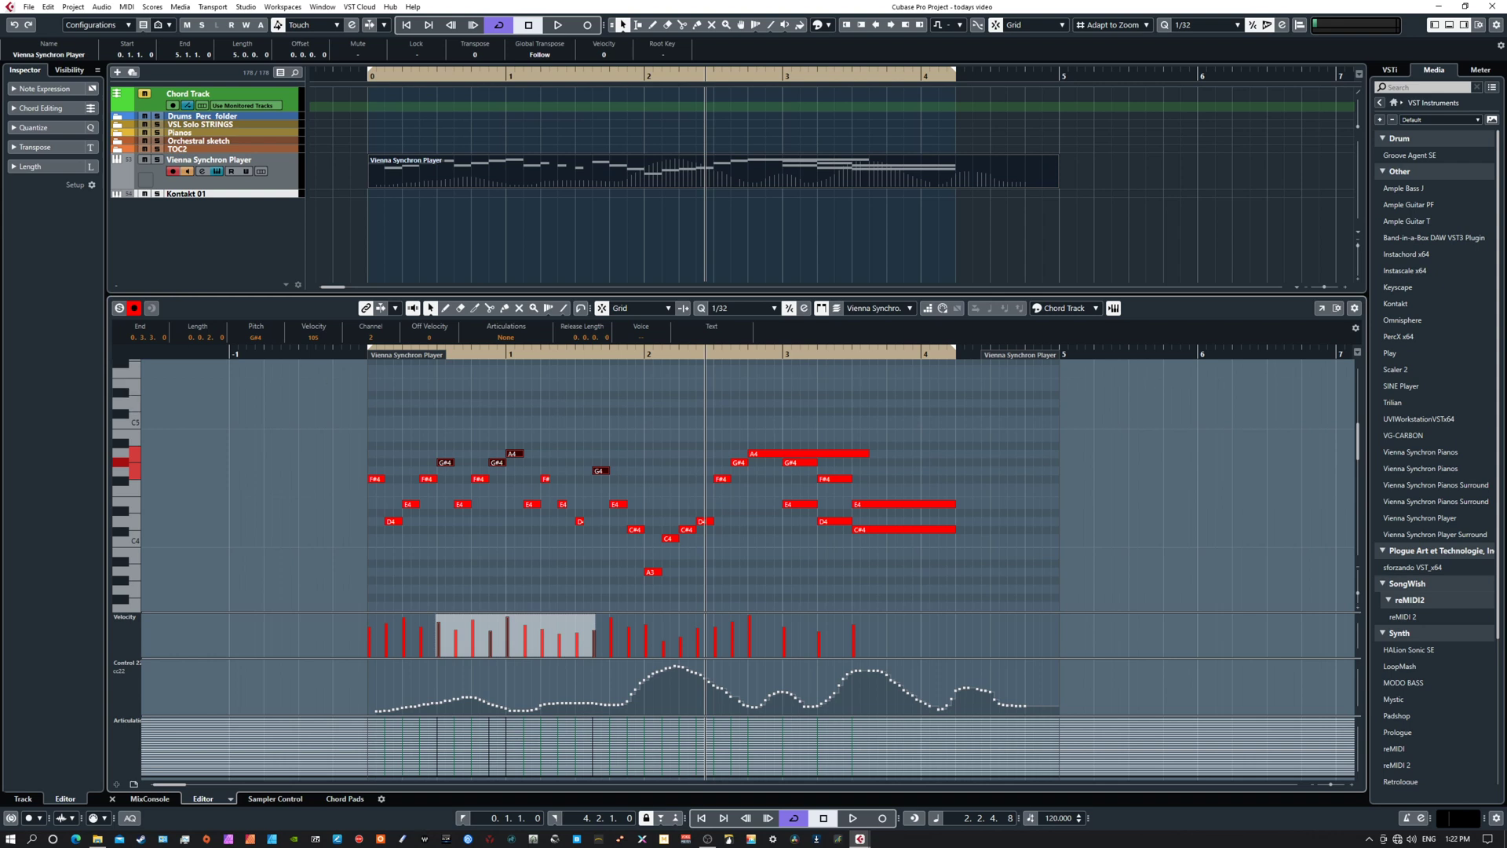
- Bring back the Synchron Player, compare its articulations with the 26-articulation map in the Expression Map Setup, and close the setup
drag(0, 263, 798, 87)
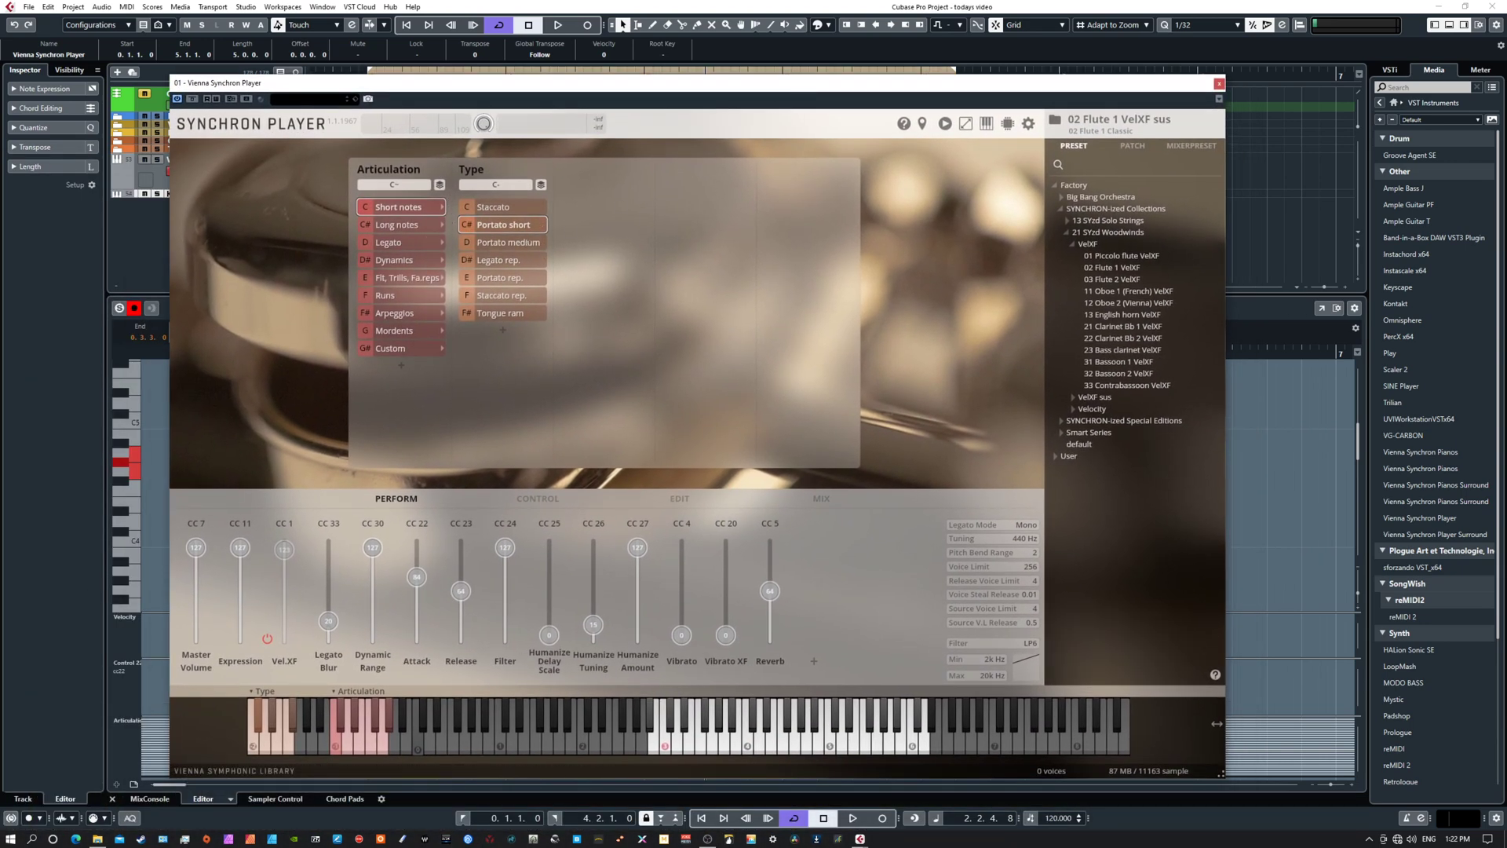
drag(2, 216, 492, 222)
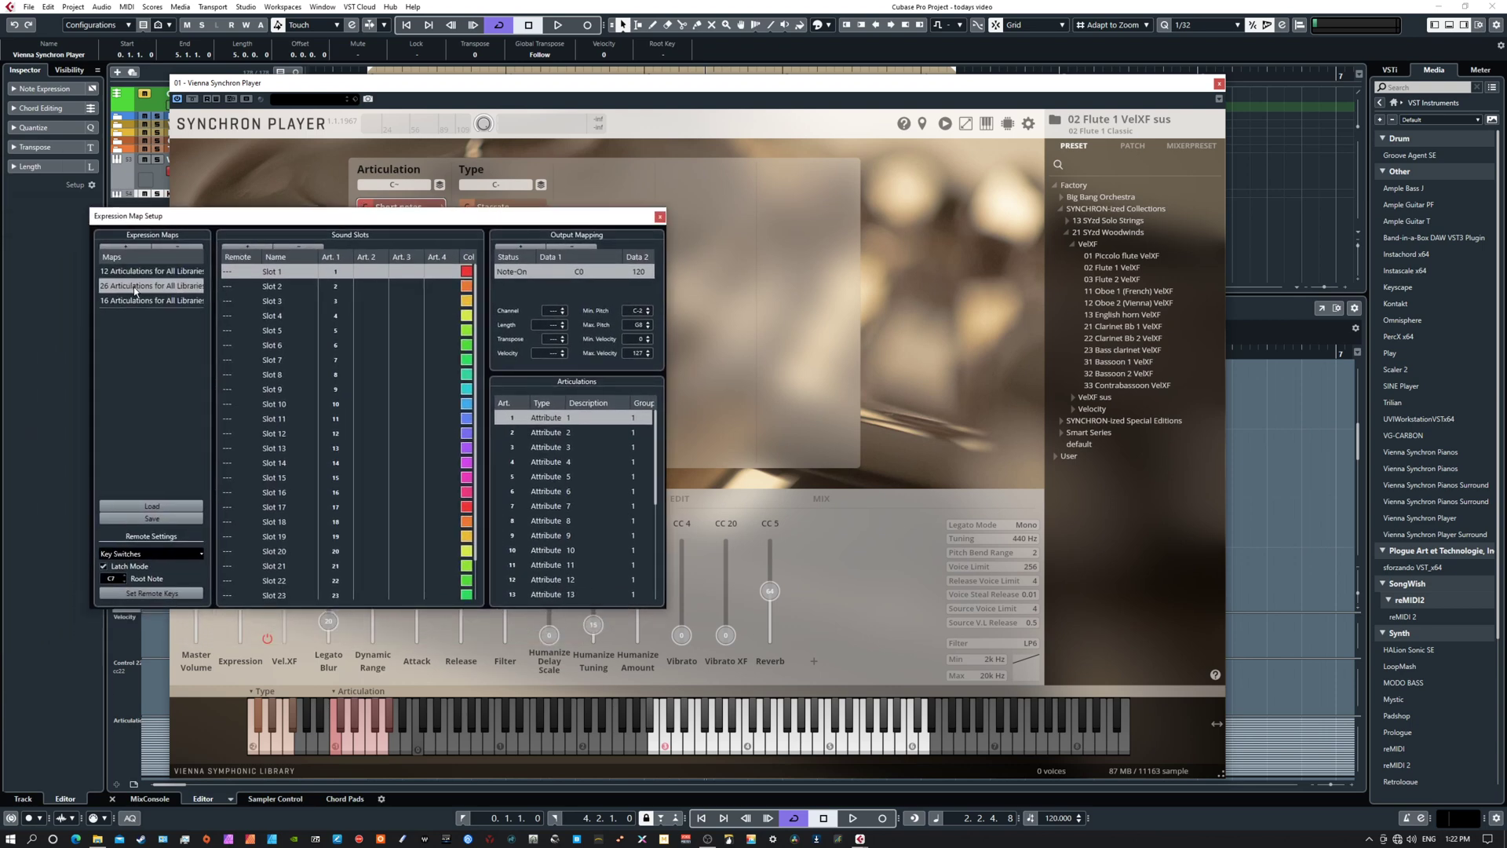
drag(248, 220, 196, 357)
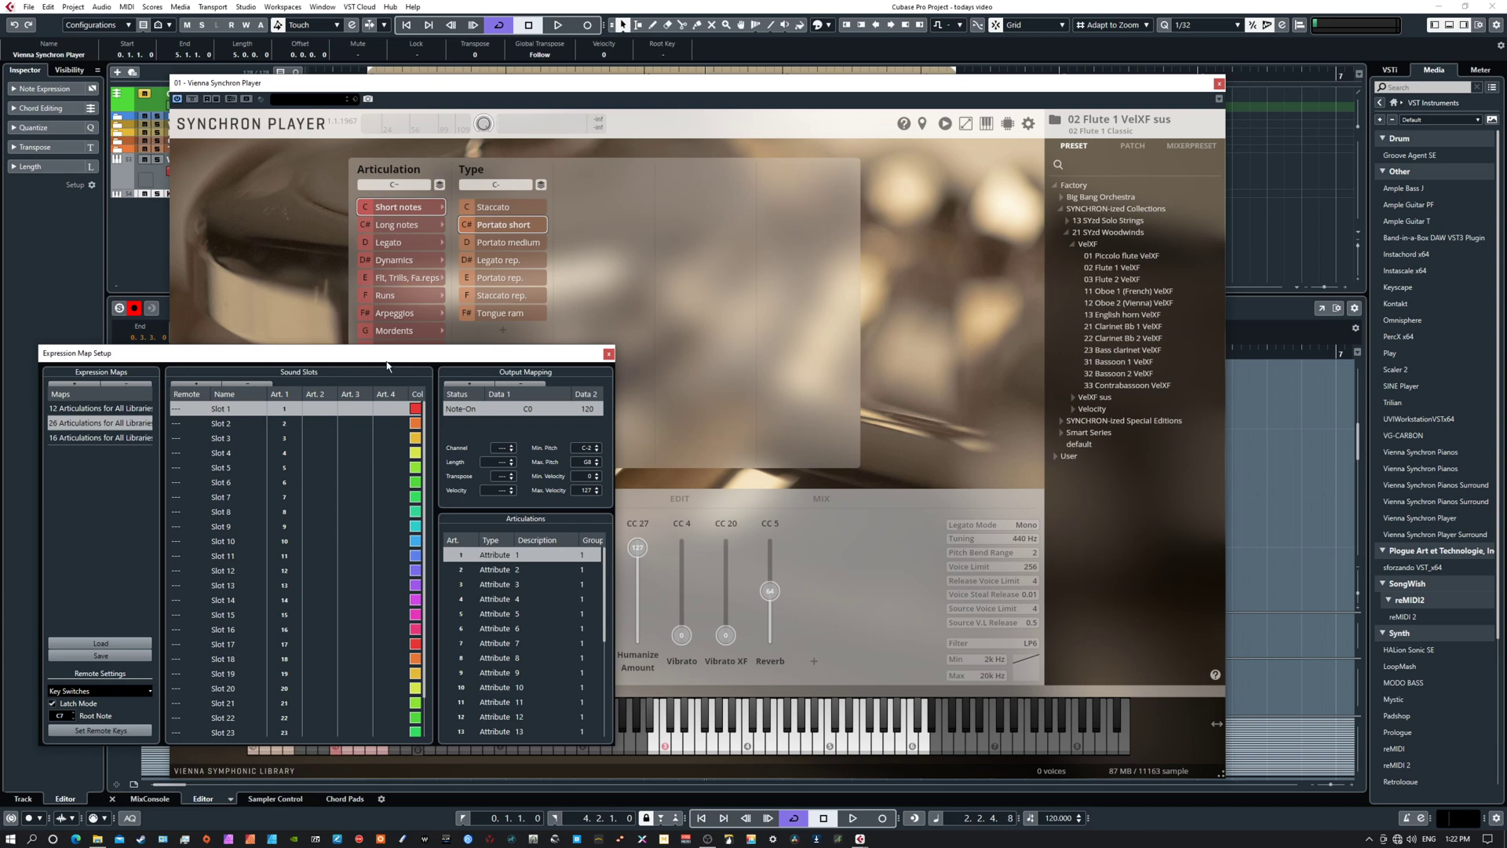
drag(413, 359, 437, 236)
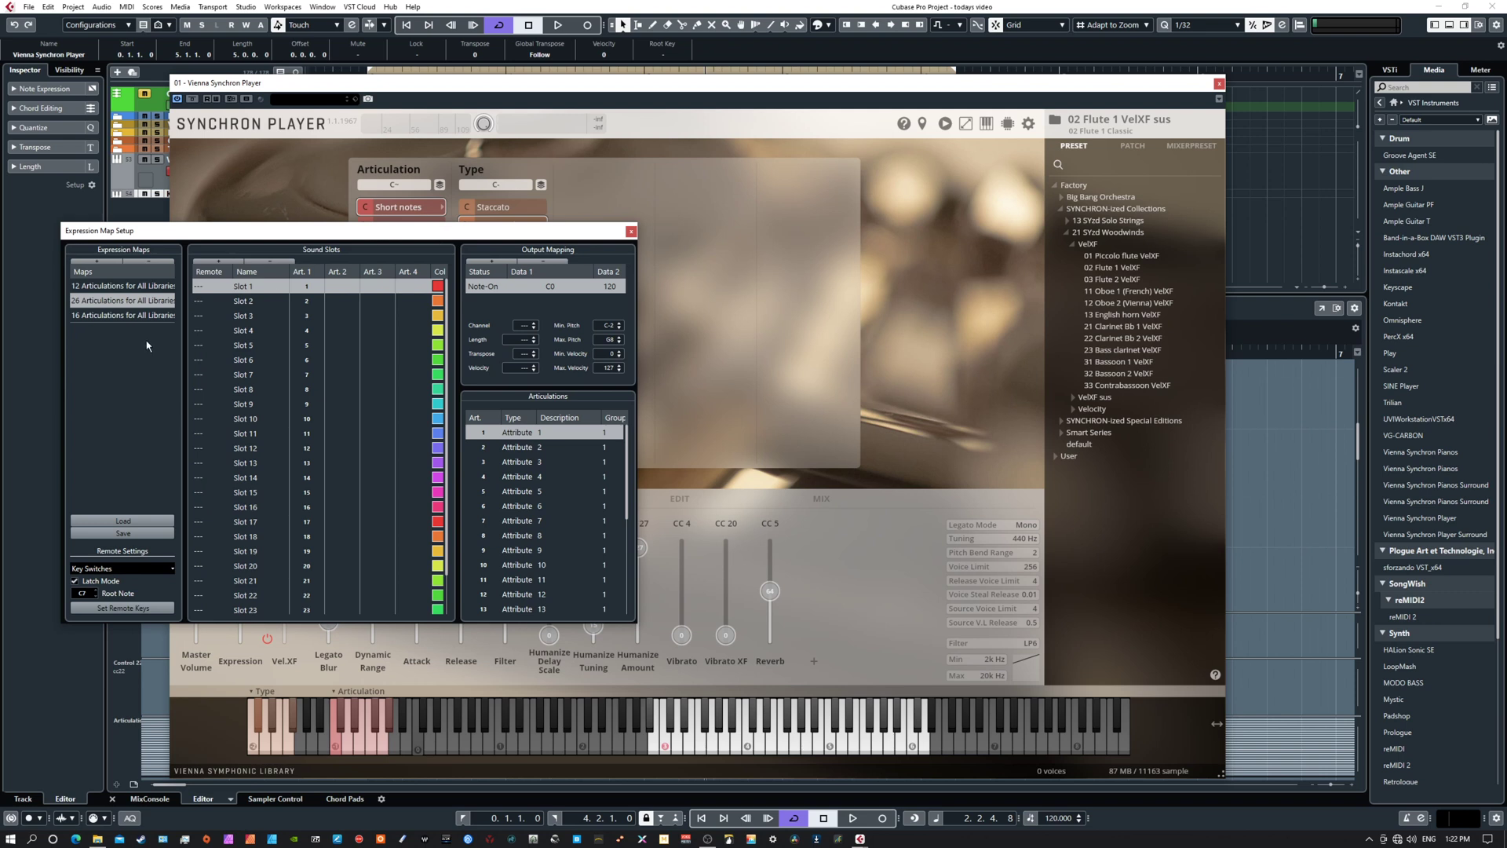
drag(583, 239, 547, 239)
click(595, 231)
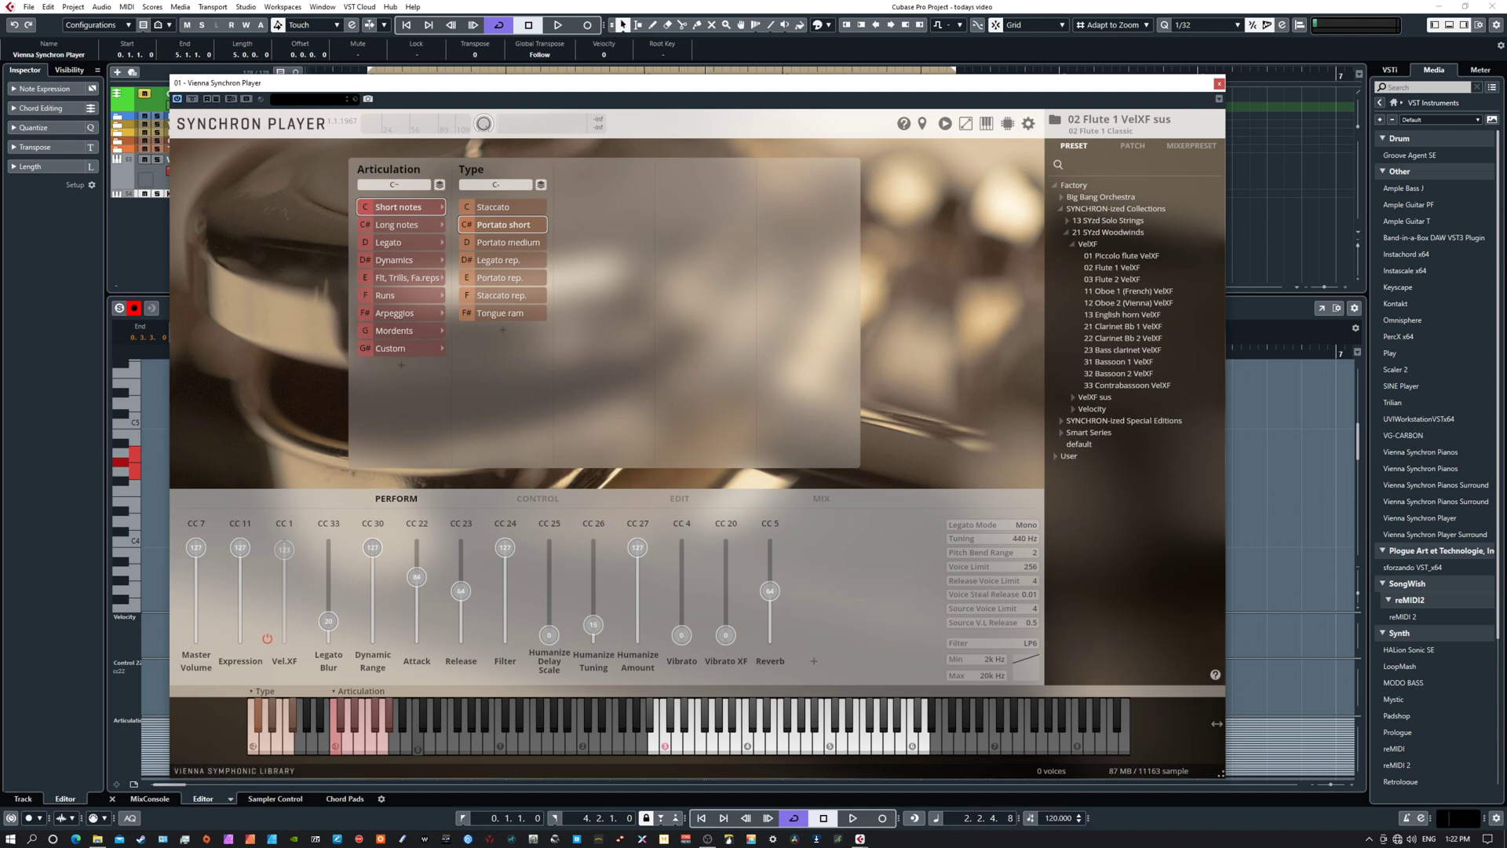
- Reset the flute instrument in the Synchron Player, deleting all of its articulation slots and folders
right_click(591, 390)
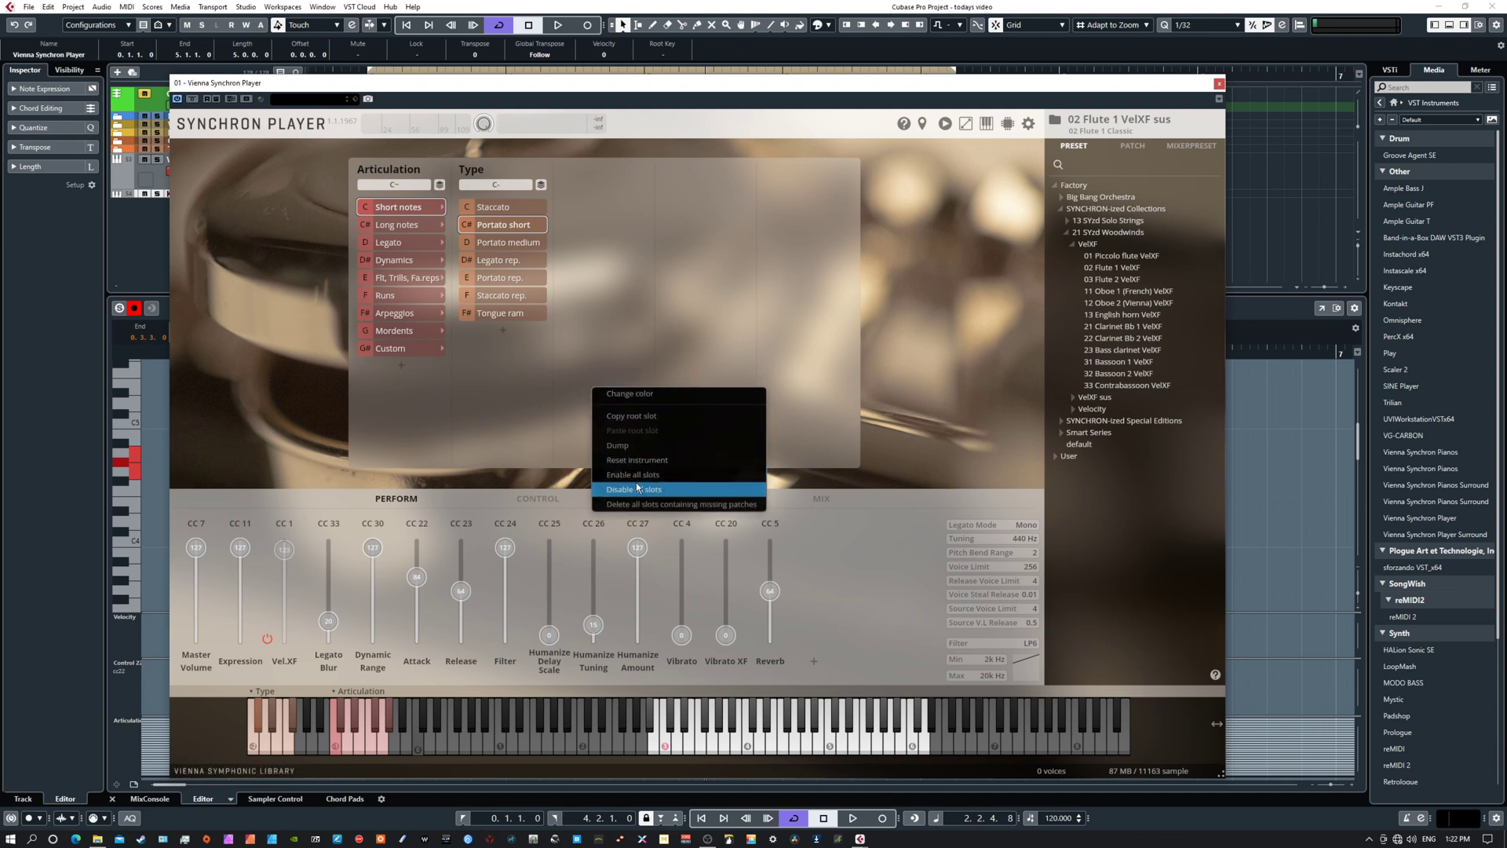
click(634, 461)
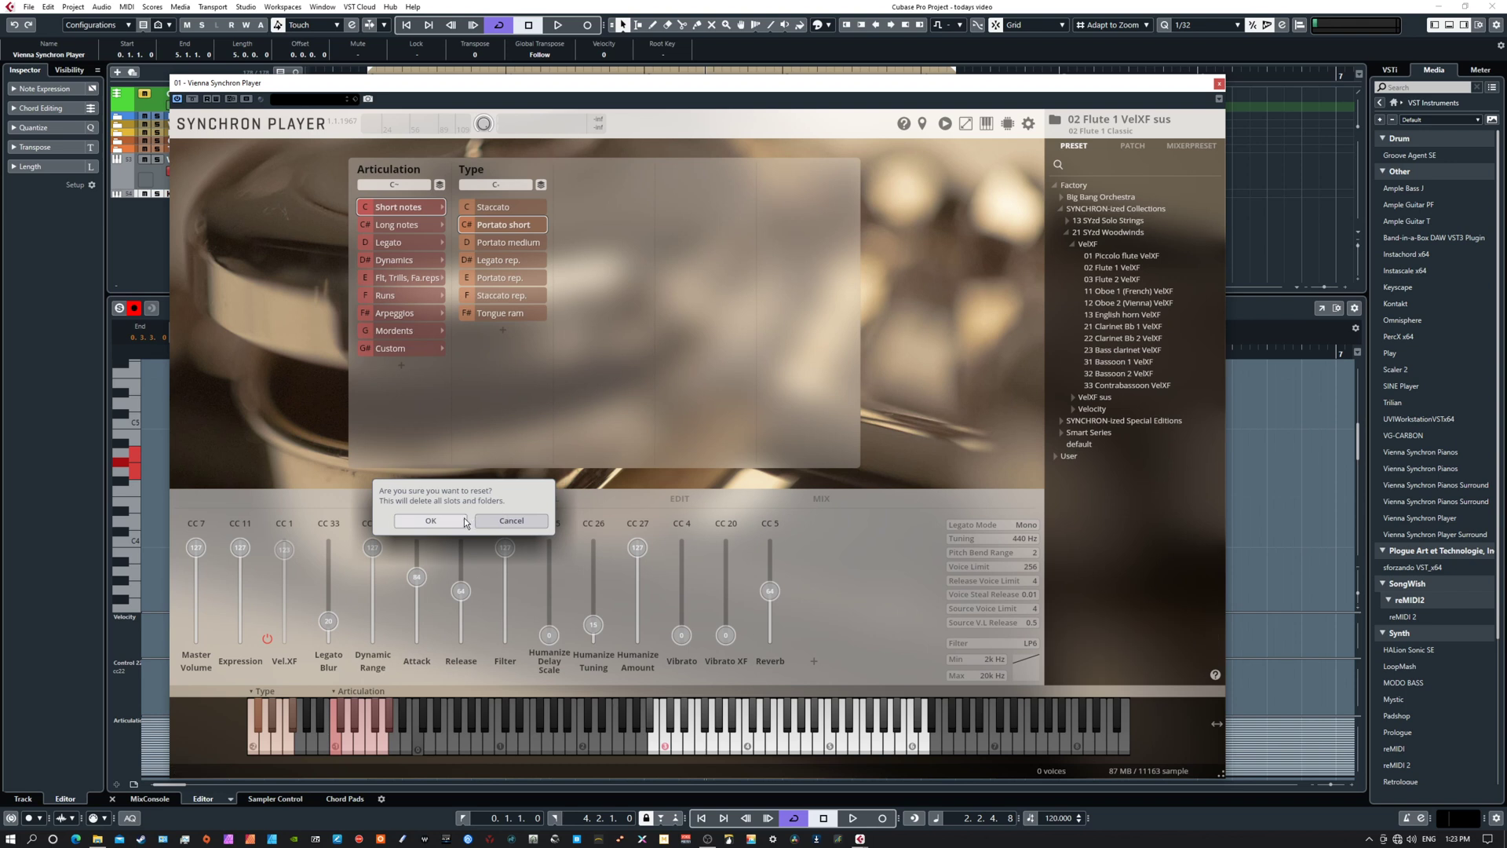
click(430, 520)
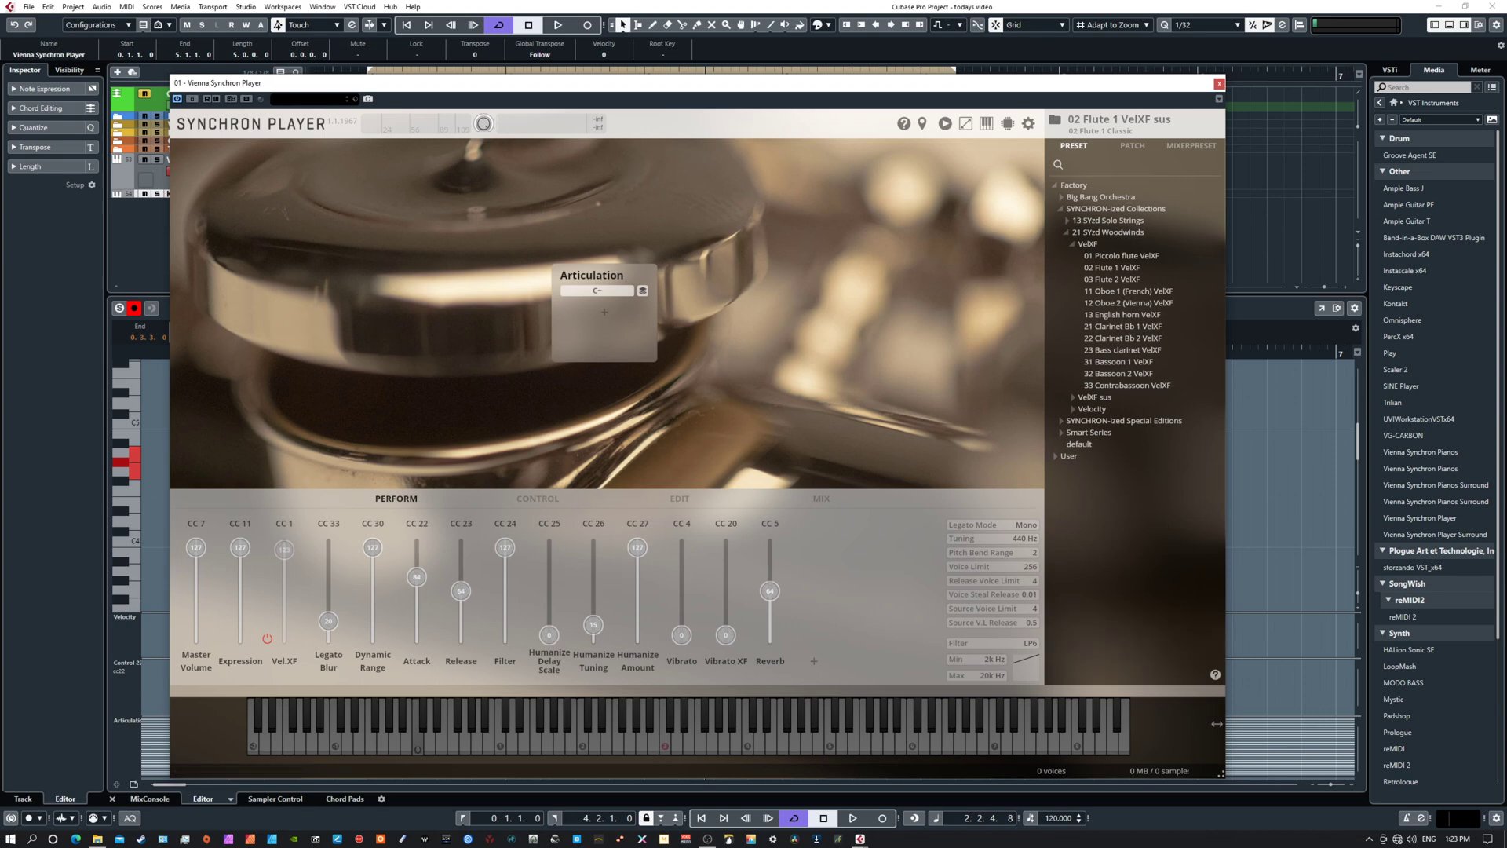
- Examine the sound slots of the 26-articulation map alongside the emptied Synchron Player, leaving the player's window clear
drag(384, 176, 446, 273)
click(611, 270)
drag(507, 177, 287, 196)
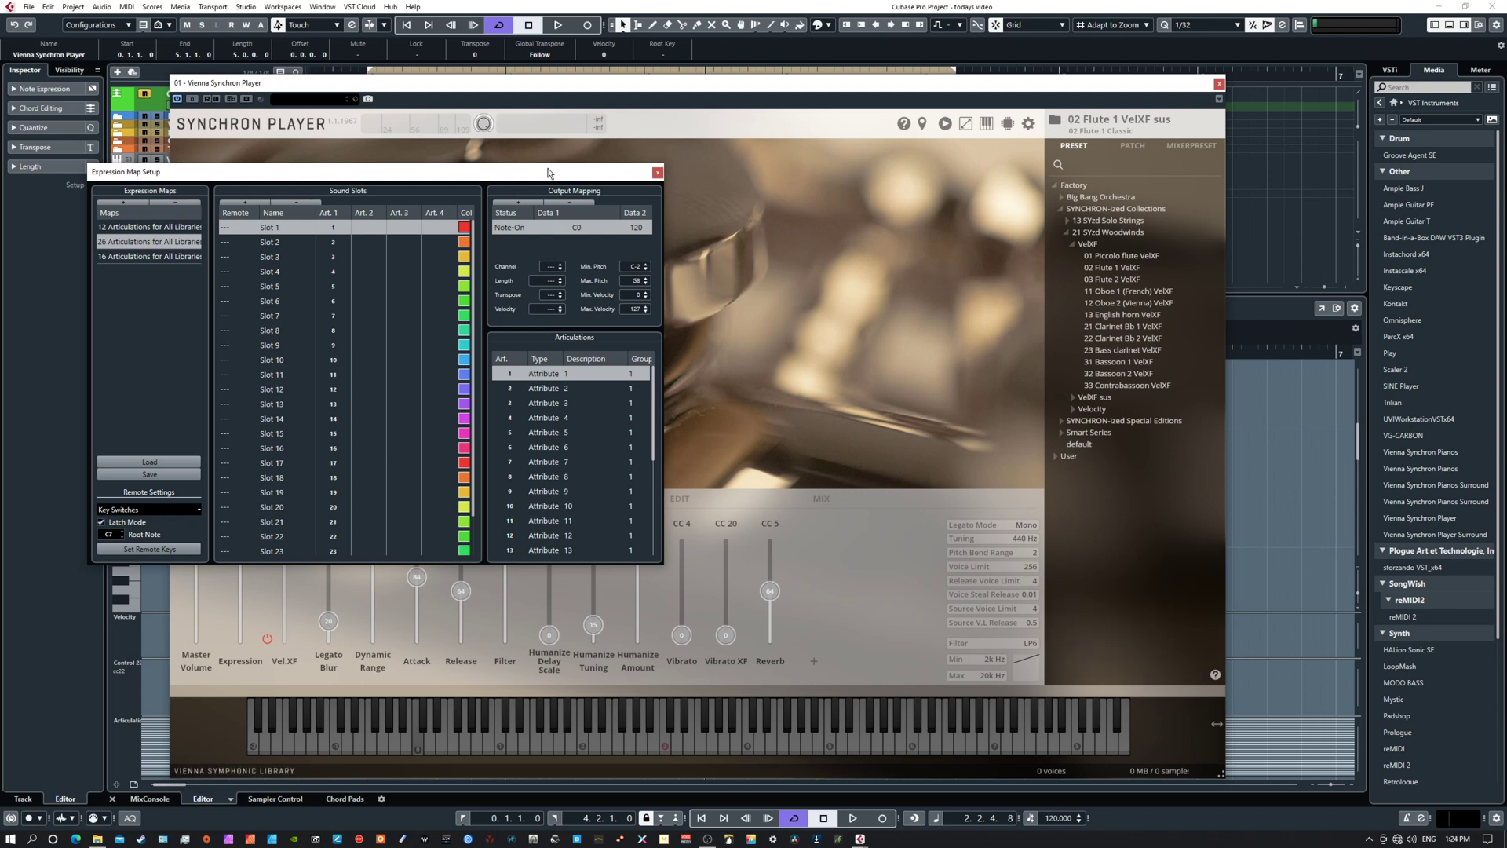
drag(561, 173, 695, 191)
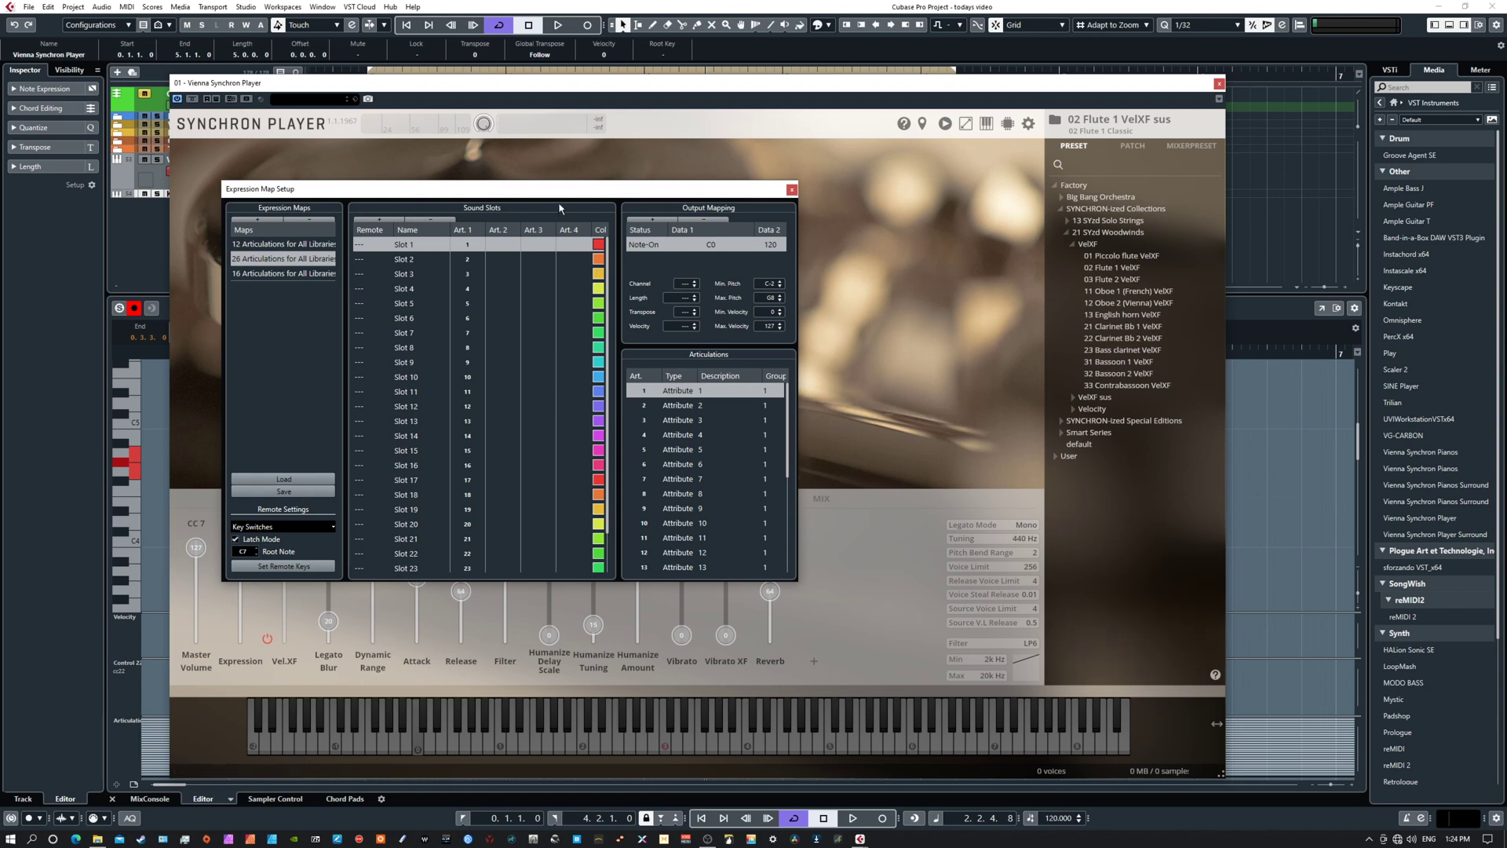
drag(565, 194, 523, 170)
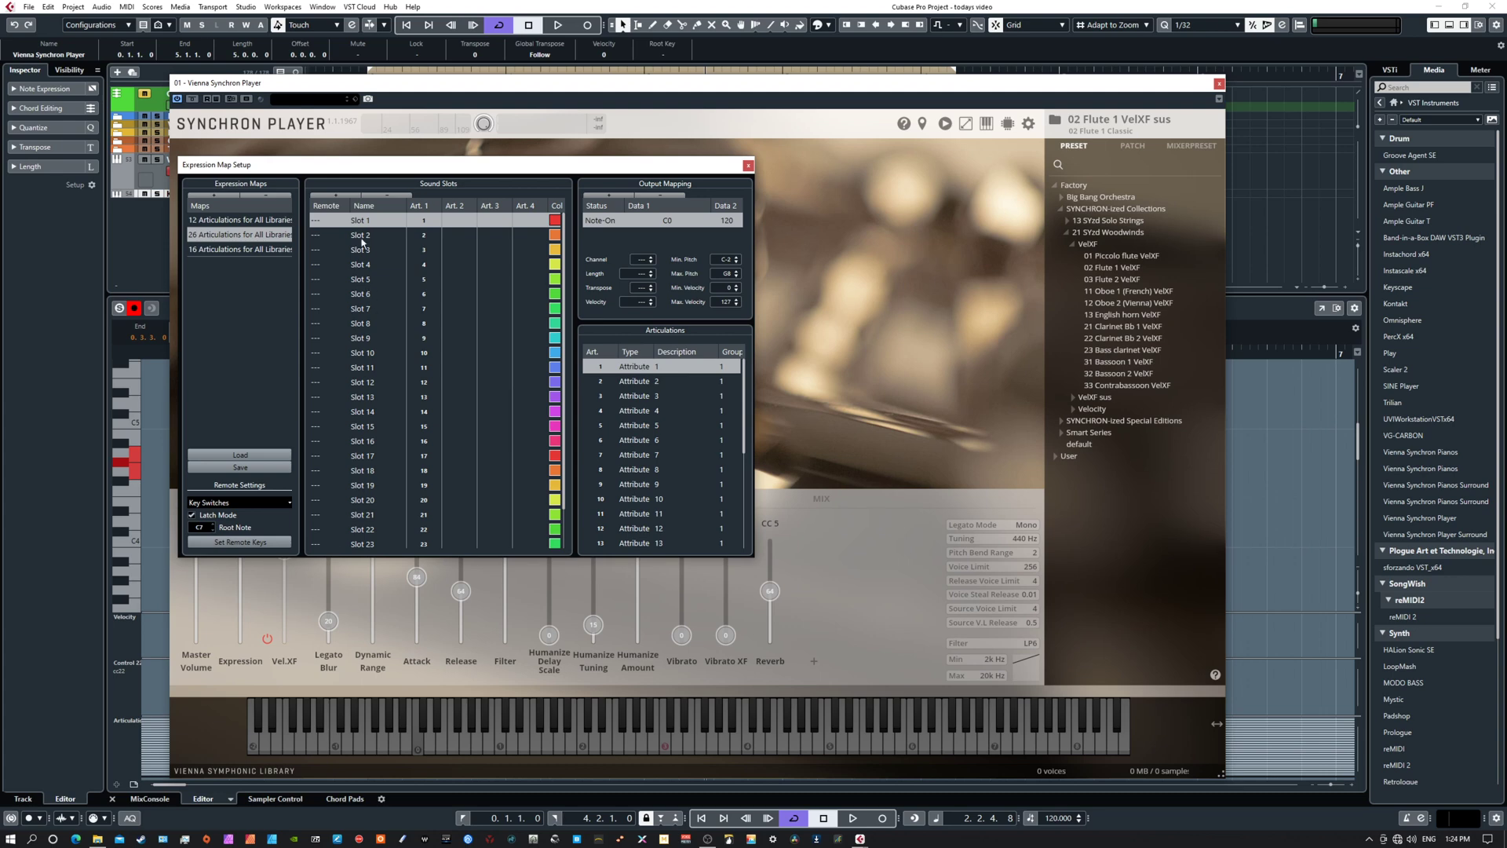
drag(613, 167, 0, 146)
click(99, 143)
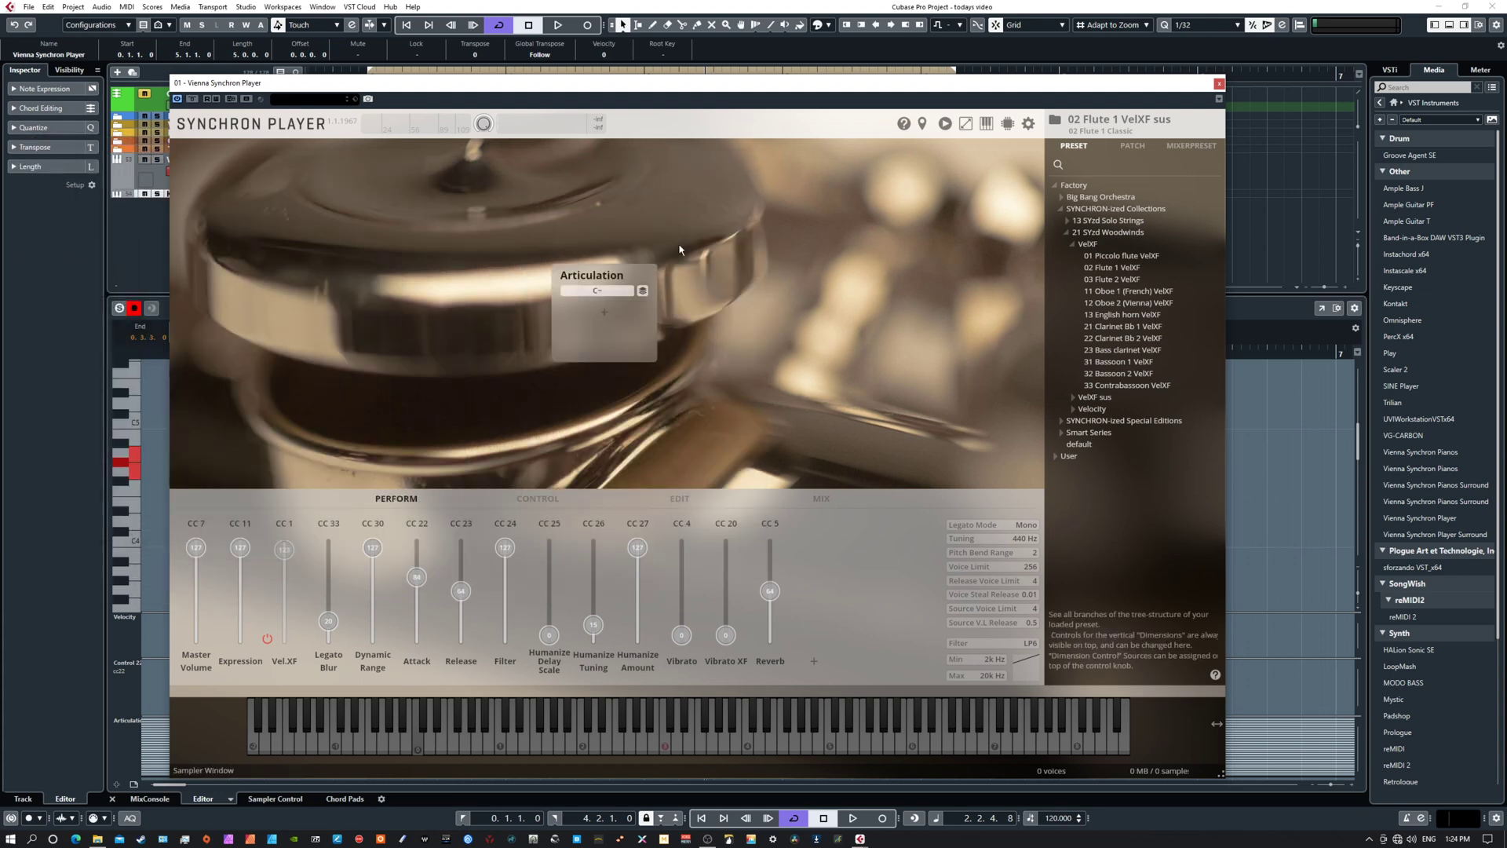
- Load the Flute 1 patches portato-short, sus_oV, sus-marc_oV, legato_oV and legato-fast_oV, in that order, into the Articulation dimension
click(1132, 146)
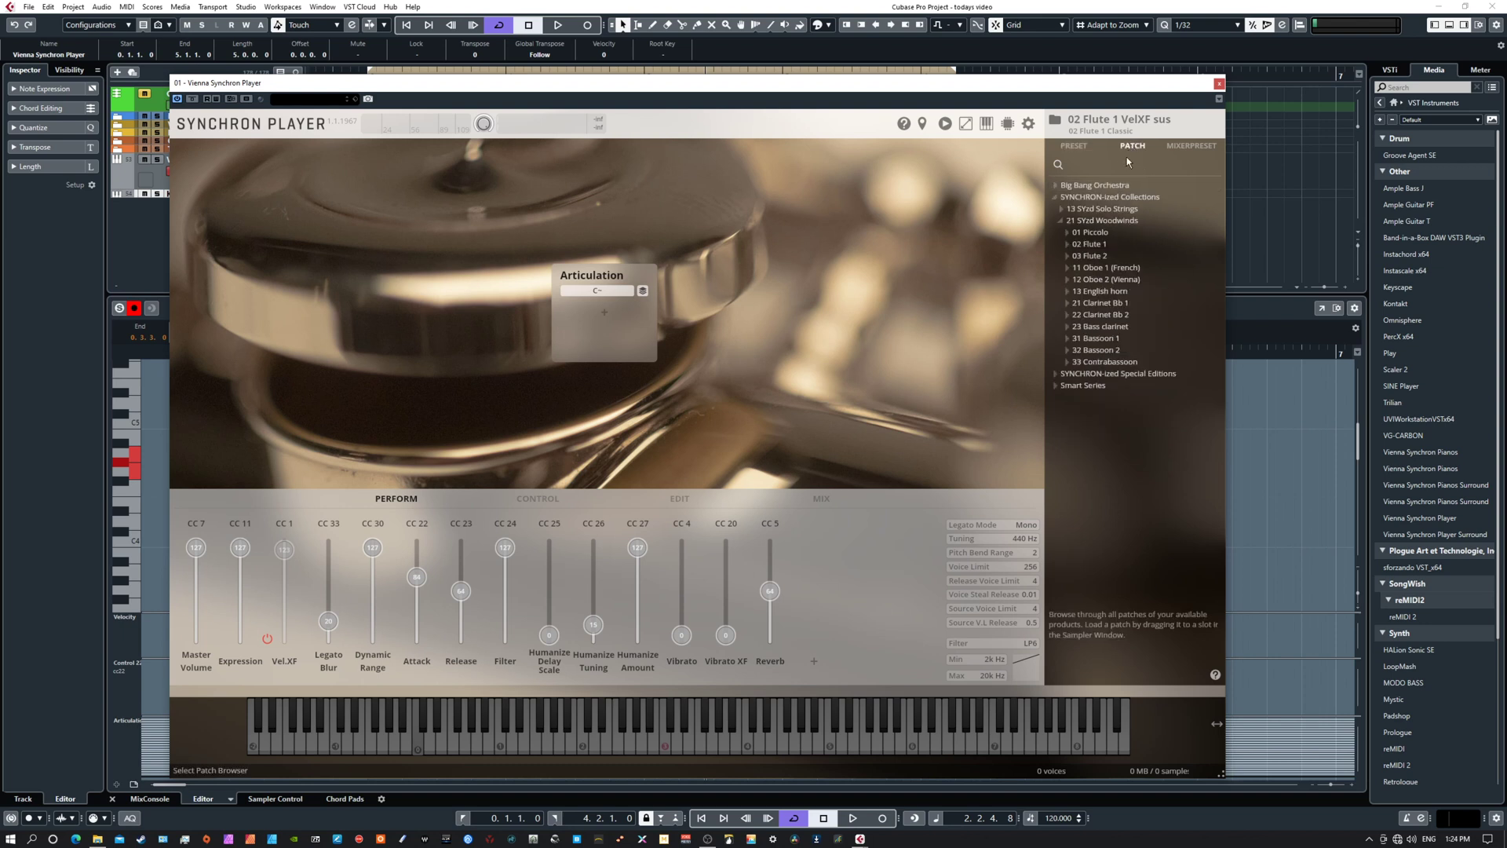
click(1067, 244)
drag(1105, 276, 604, 309)
drag(1081, 310, 620, 328)
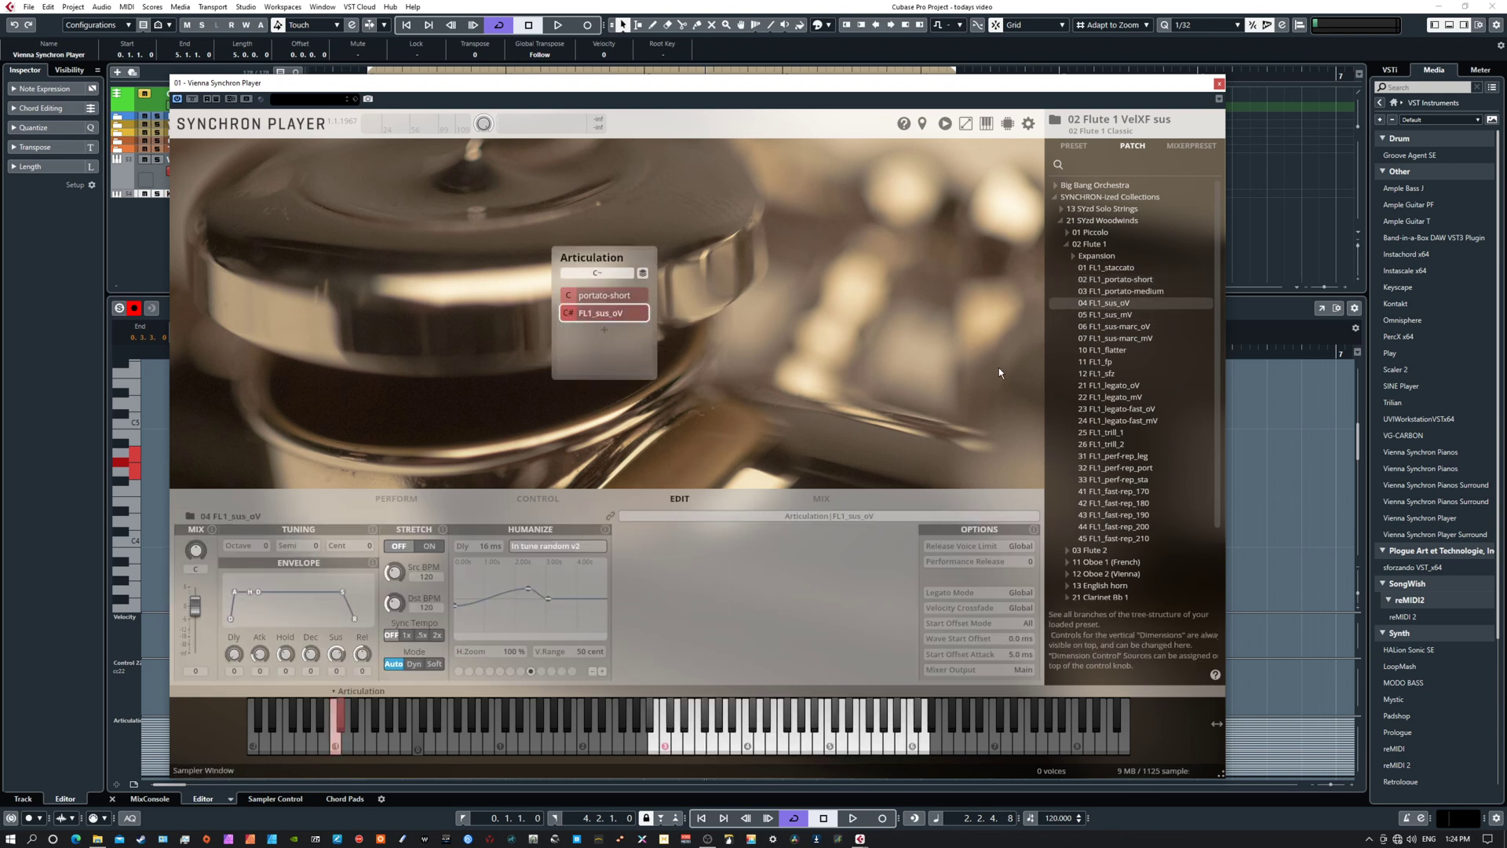
drag(1122, 323, 614, 331)
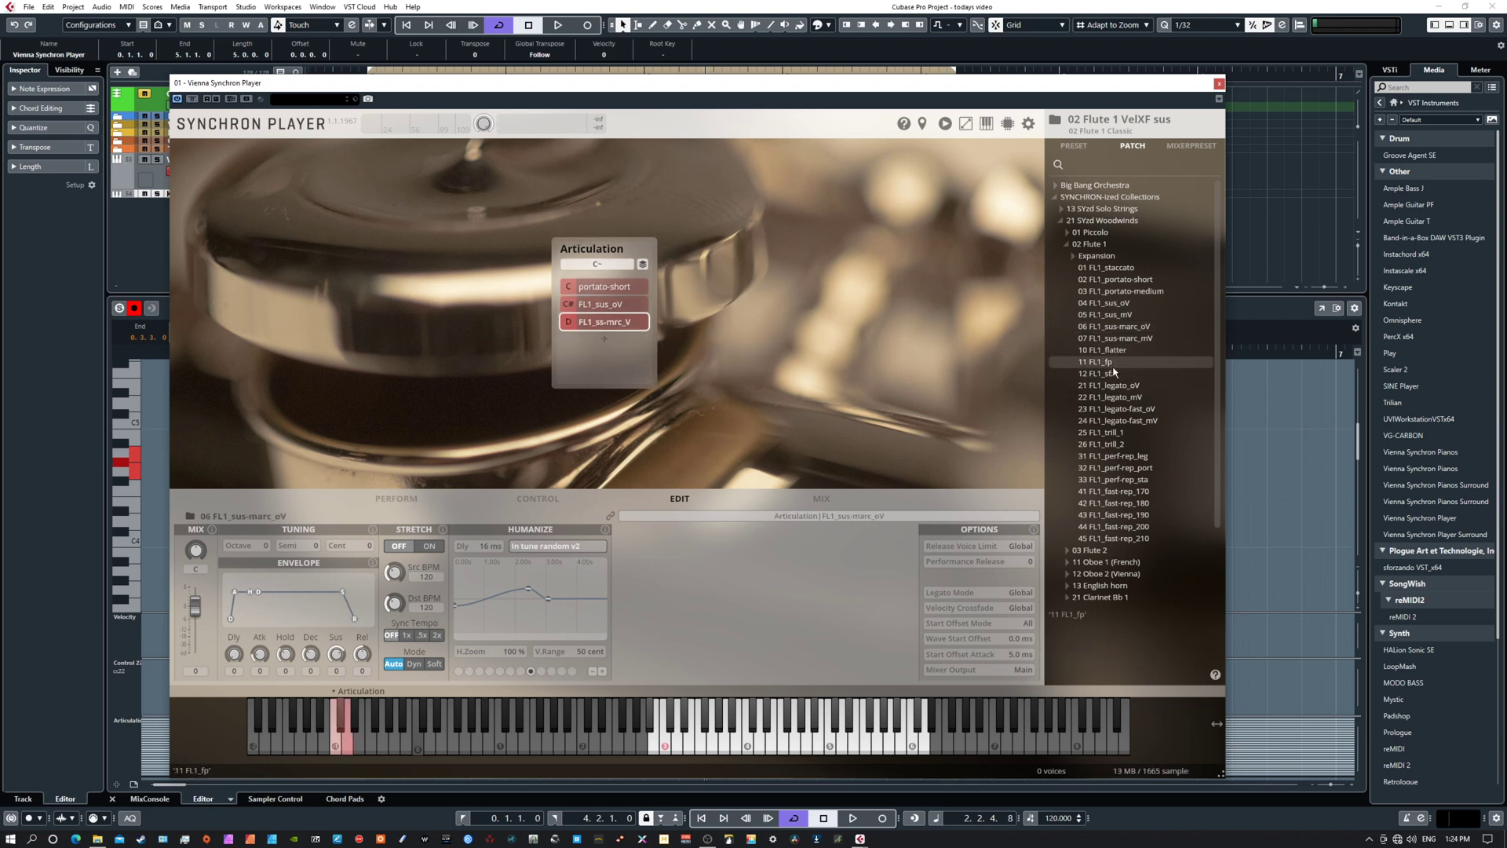
drag(1117, 386, 607, 341)
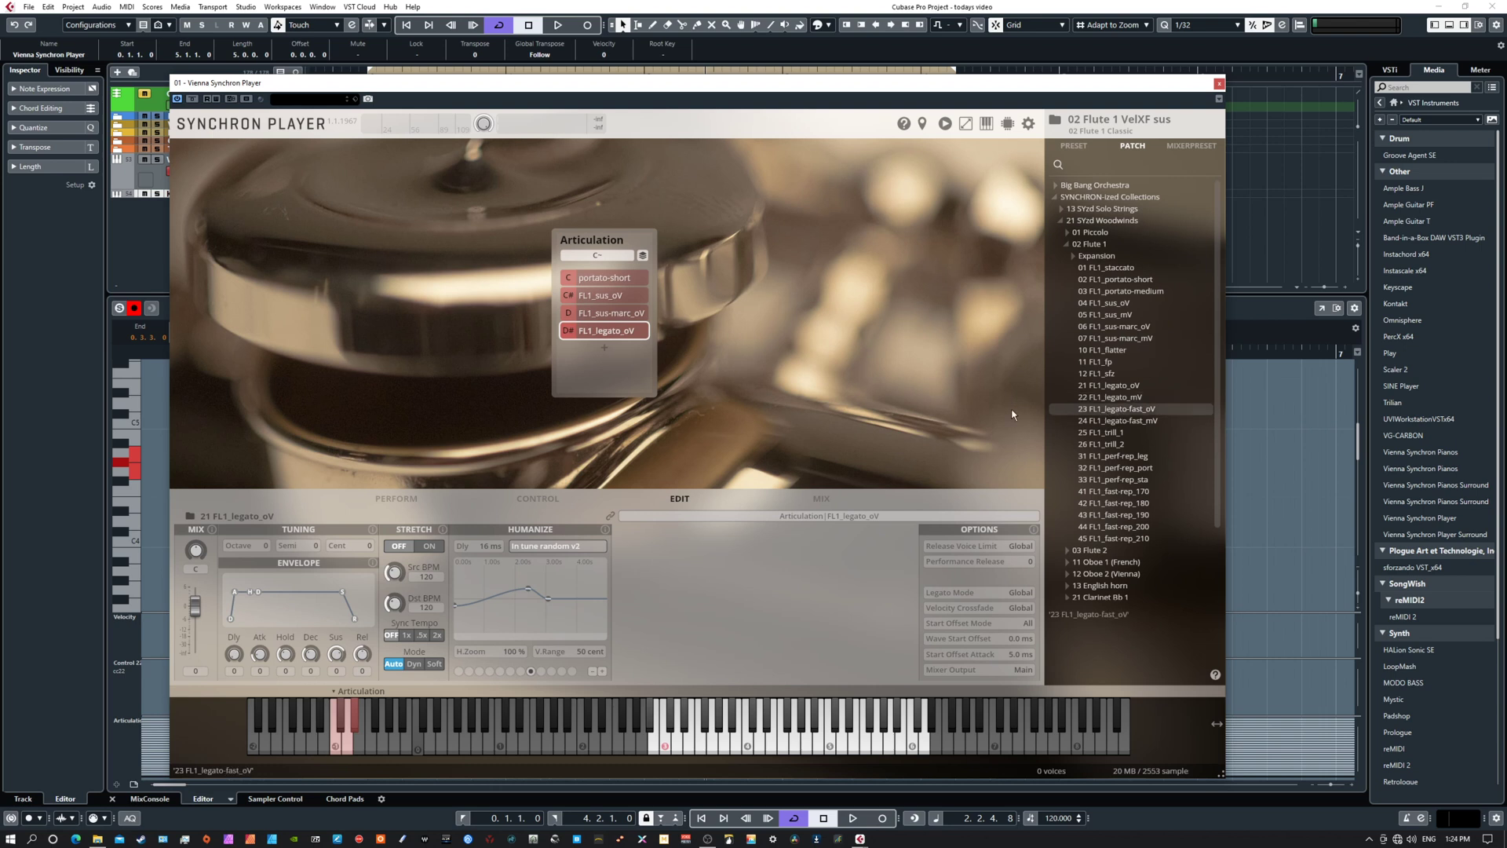
drag(1012, 414, 620, 356)
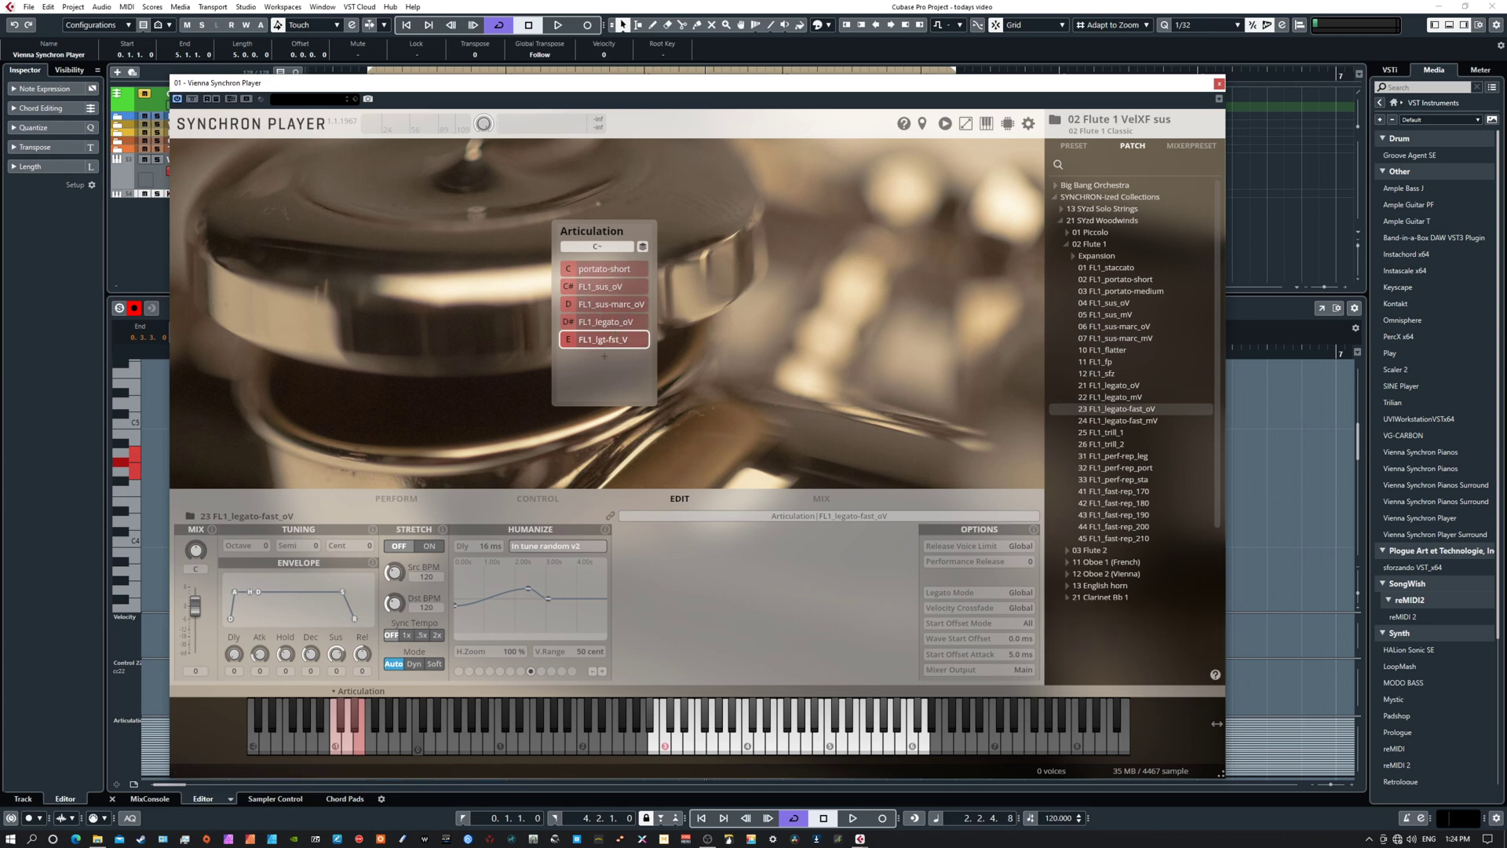
- Compare the five loaded flute patches with the expression map's numbered sound slots and the selected notes' articulation choices
drag(0, 141, 442, 184)
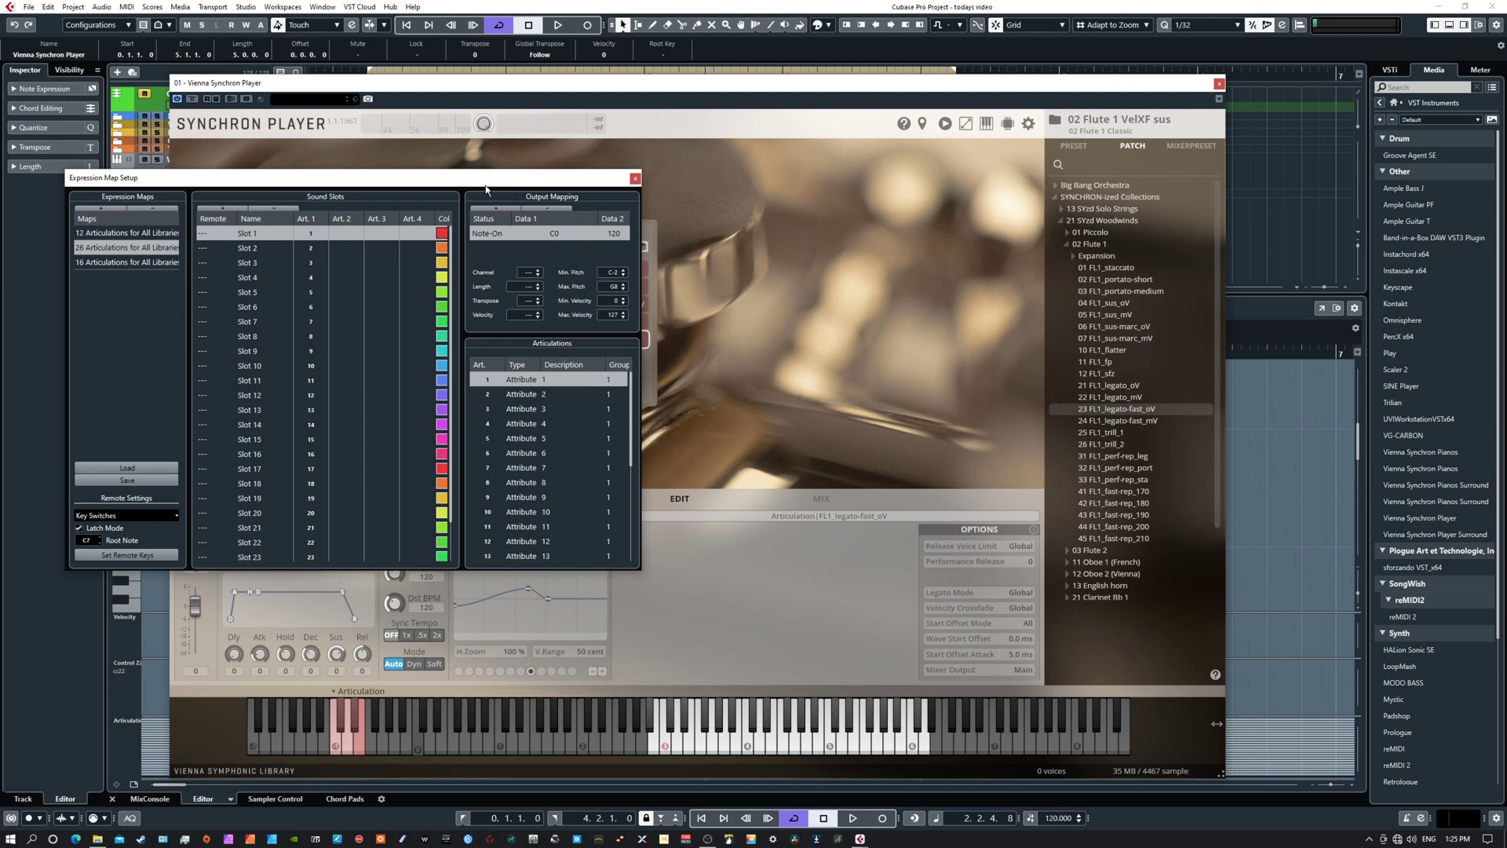
key(Escape)
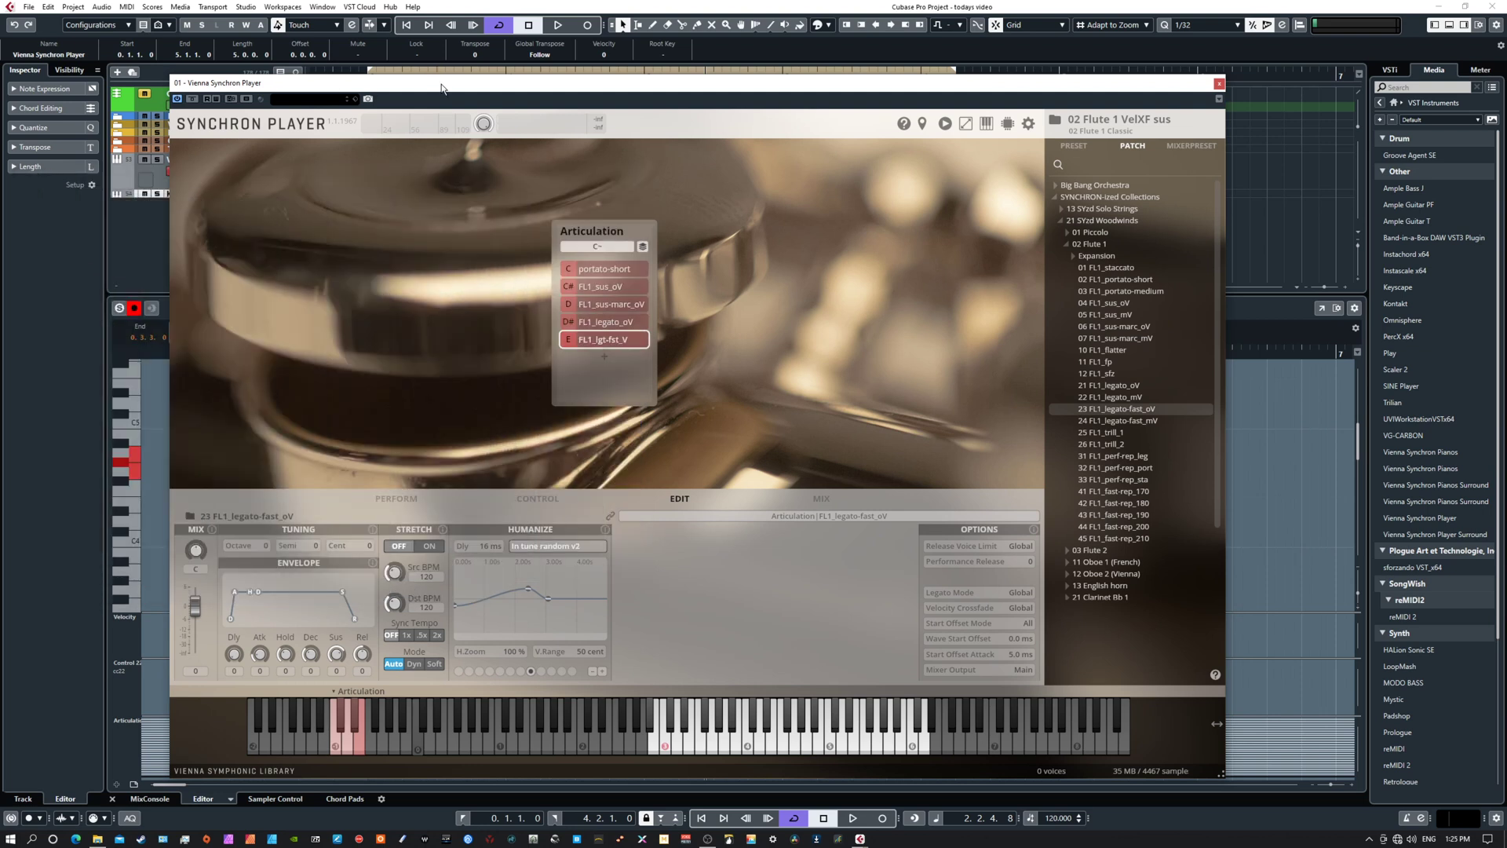
drag(441, 88, 470, 374)
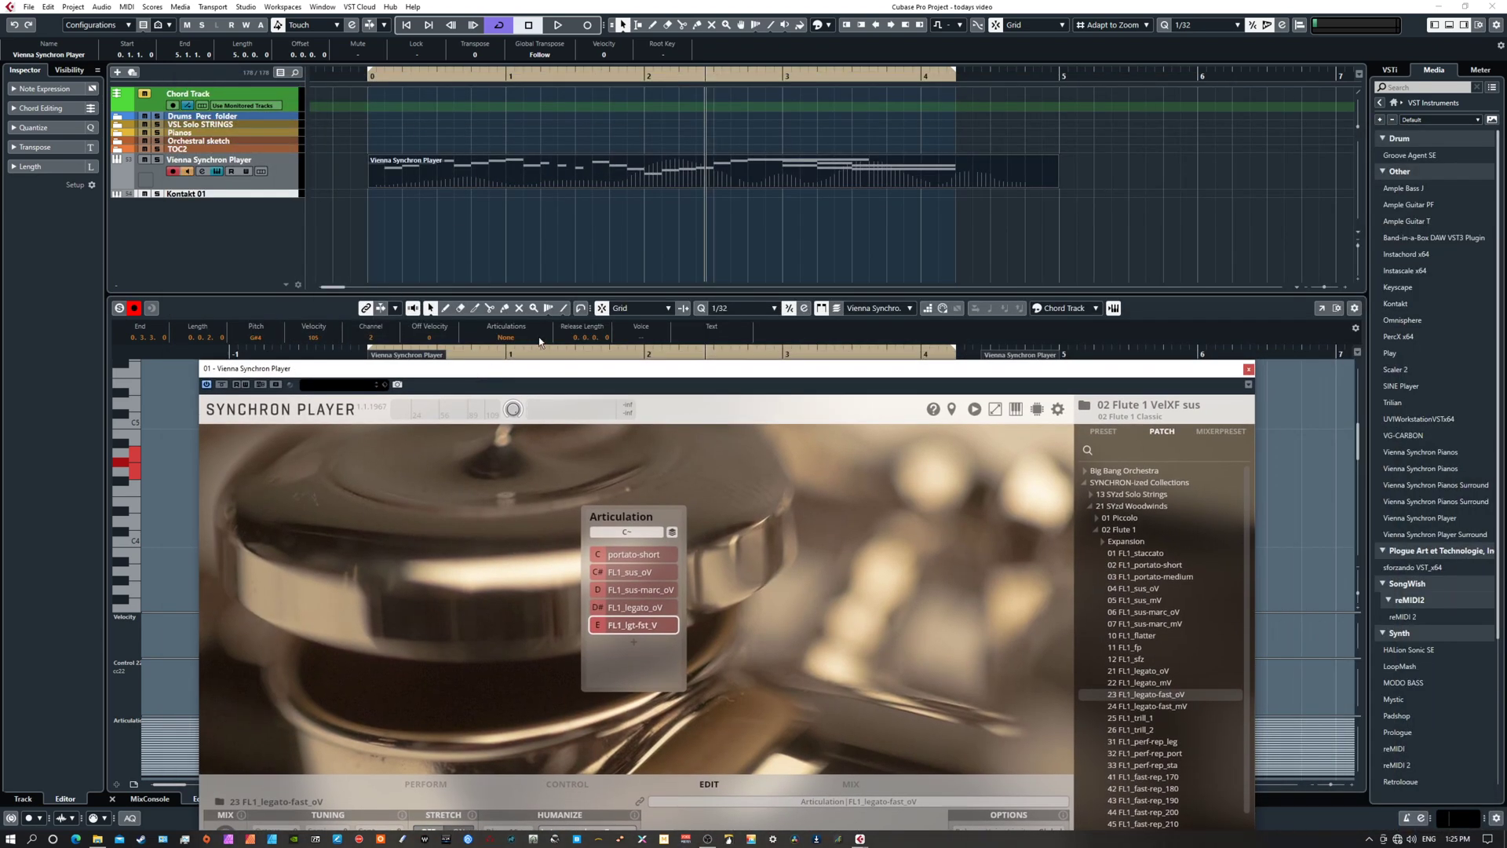
drag(596, 373, 683, 397)
click(506, 337)
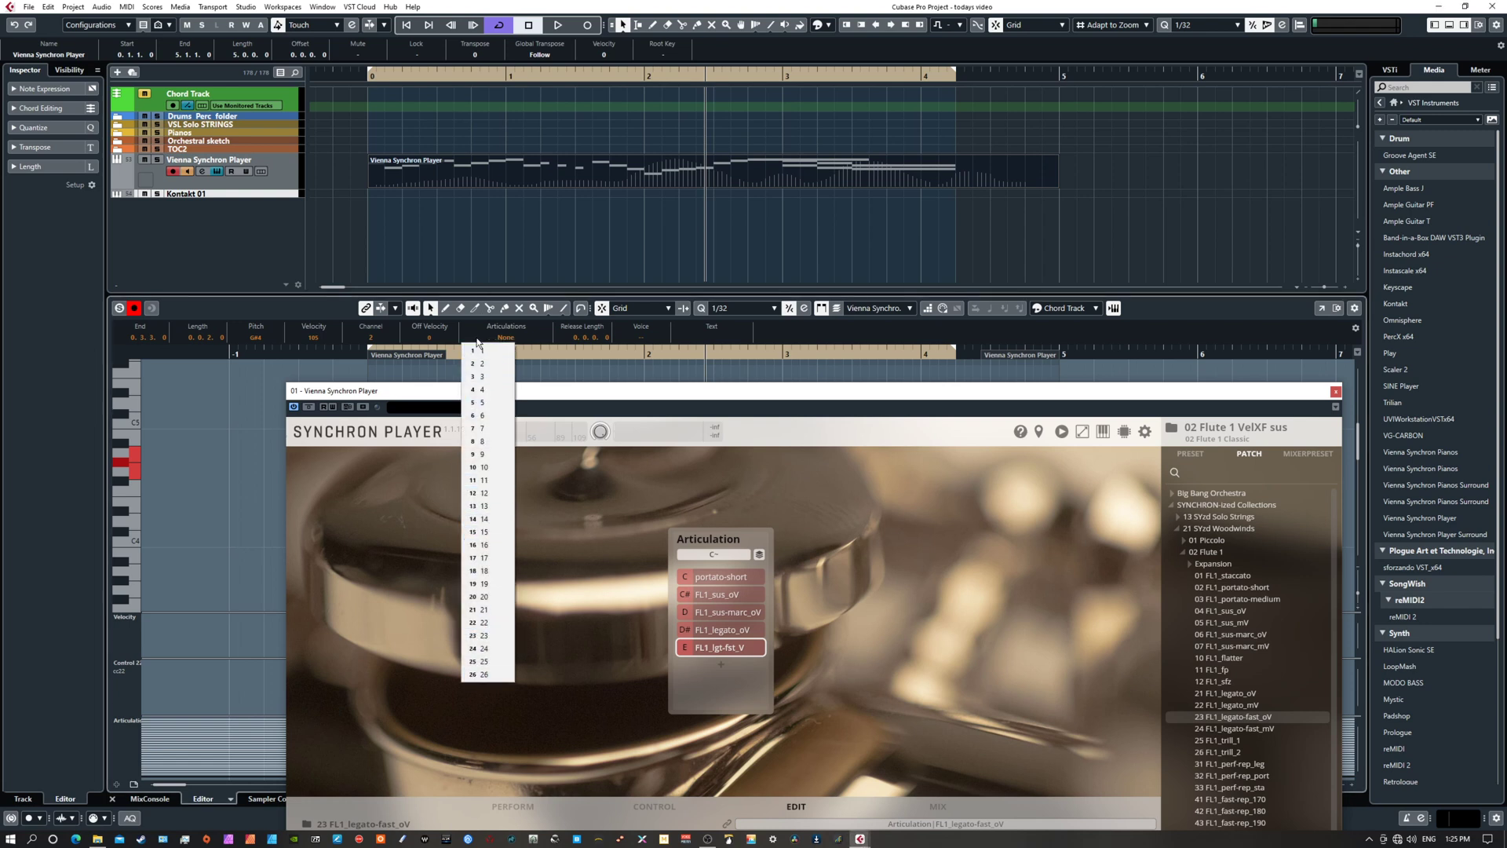
click(735, 579)
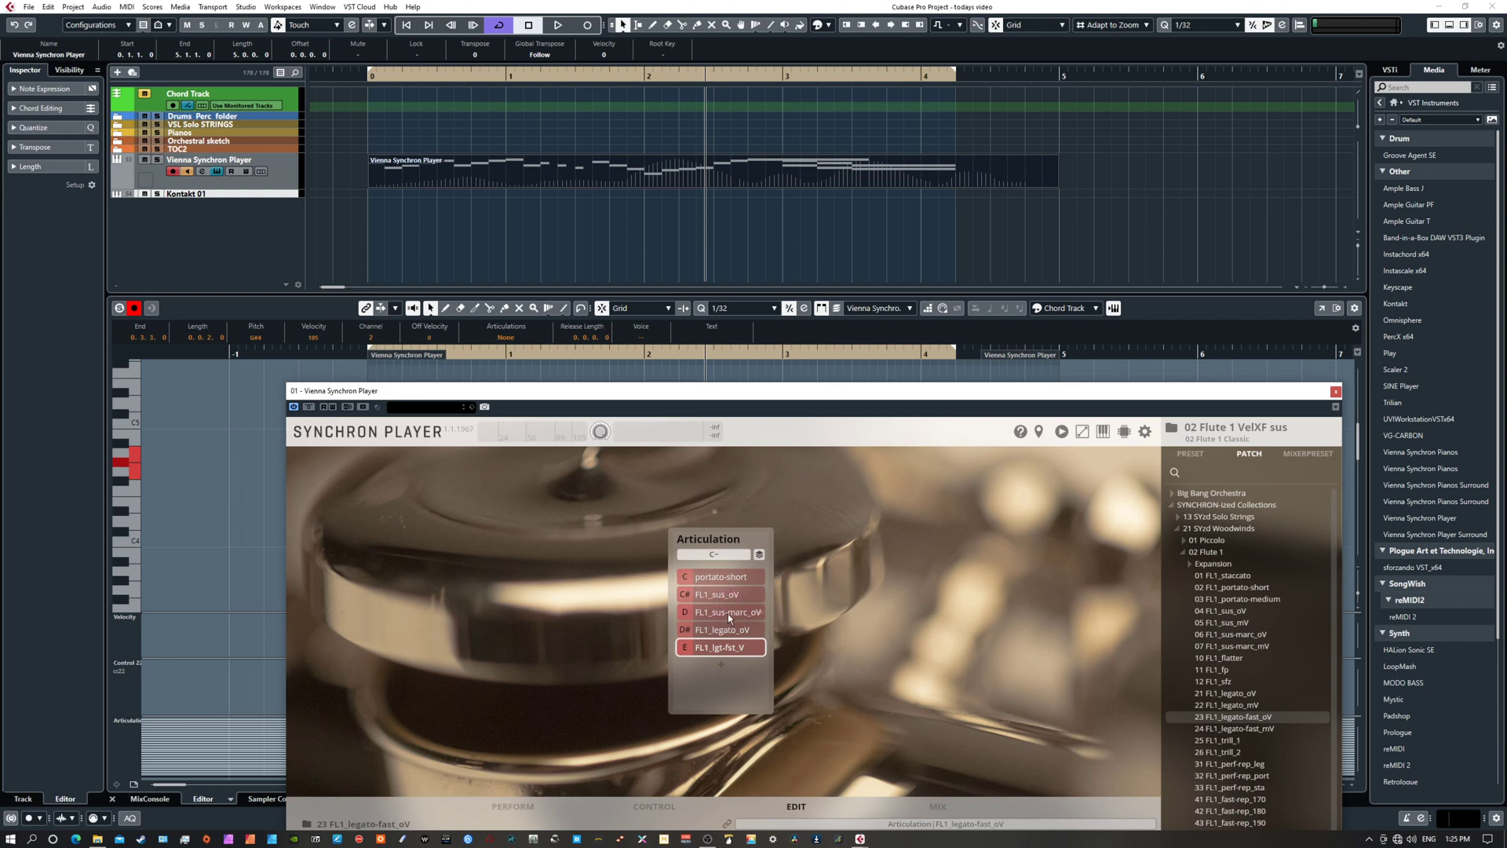
- Assign articulation 3 to the F#4, G#4, A4 and E4 notes from the middle of bar 2 through bar 3
drag(598, 407, 81, 182)
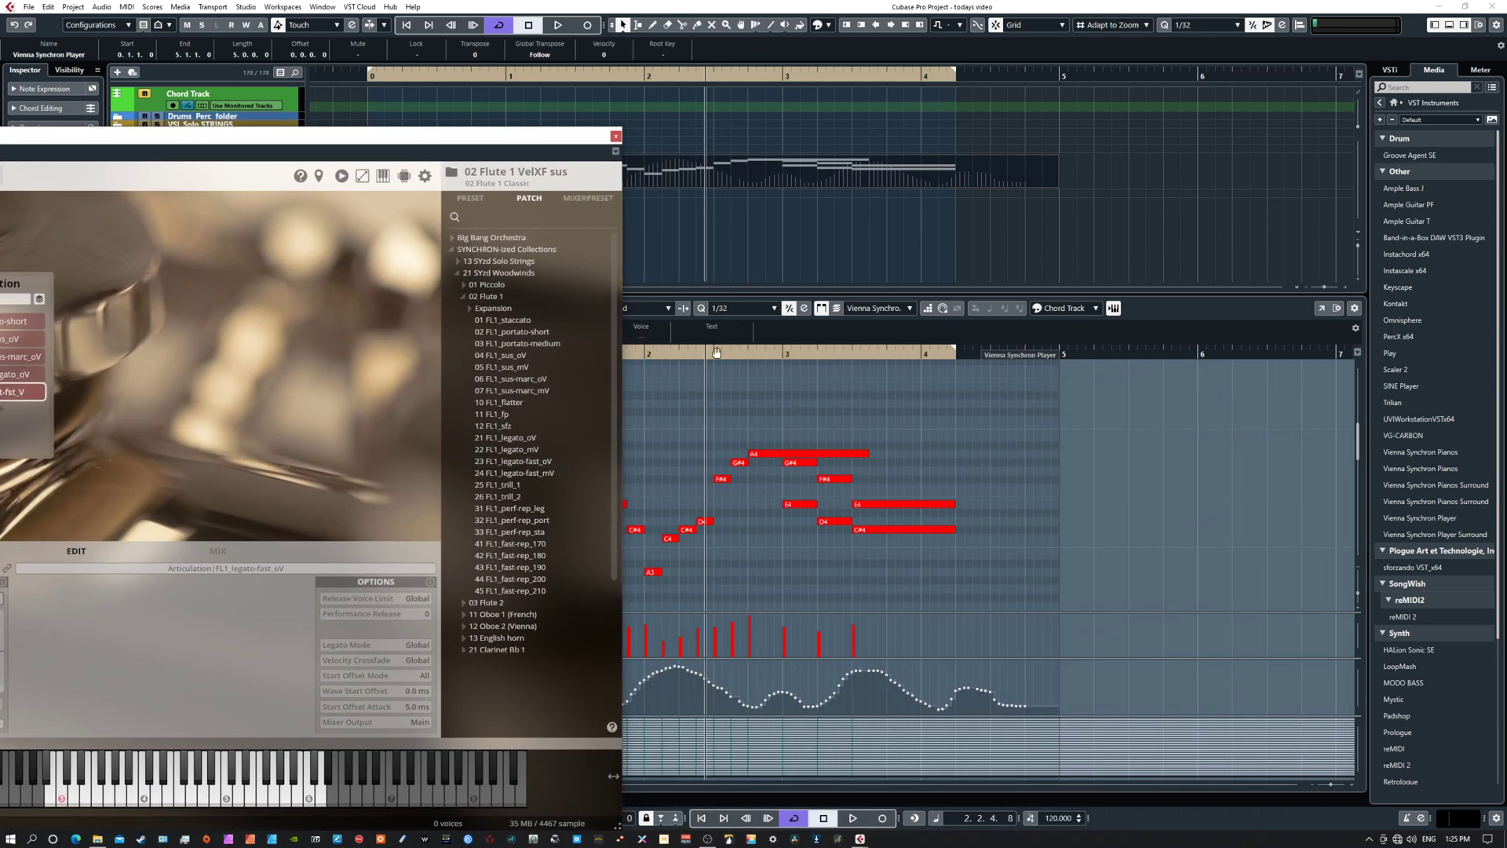
drag(719, 412, 806, 485)
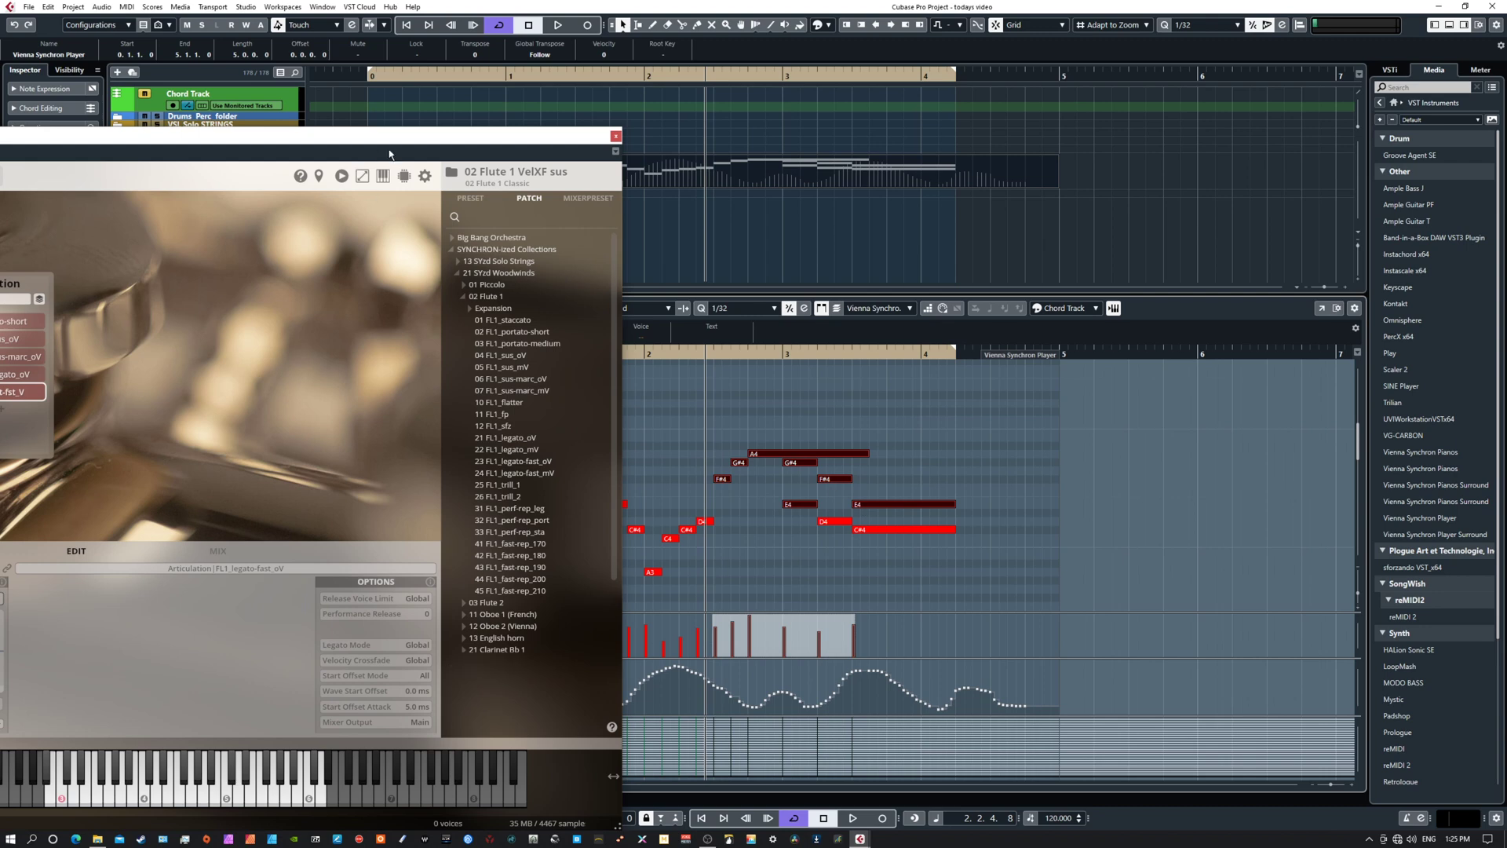
drag(437, 142, 254, 136)
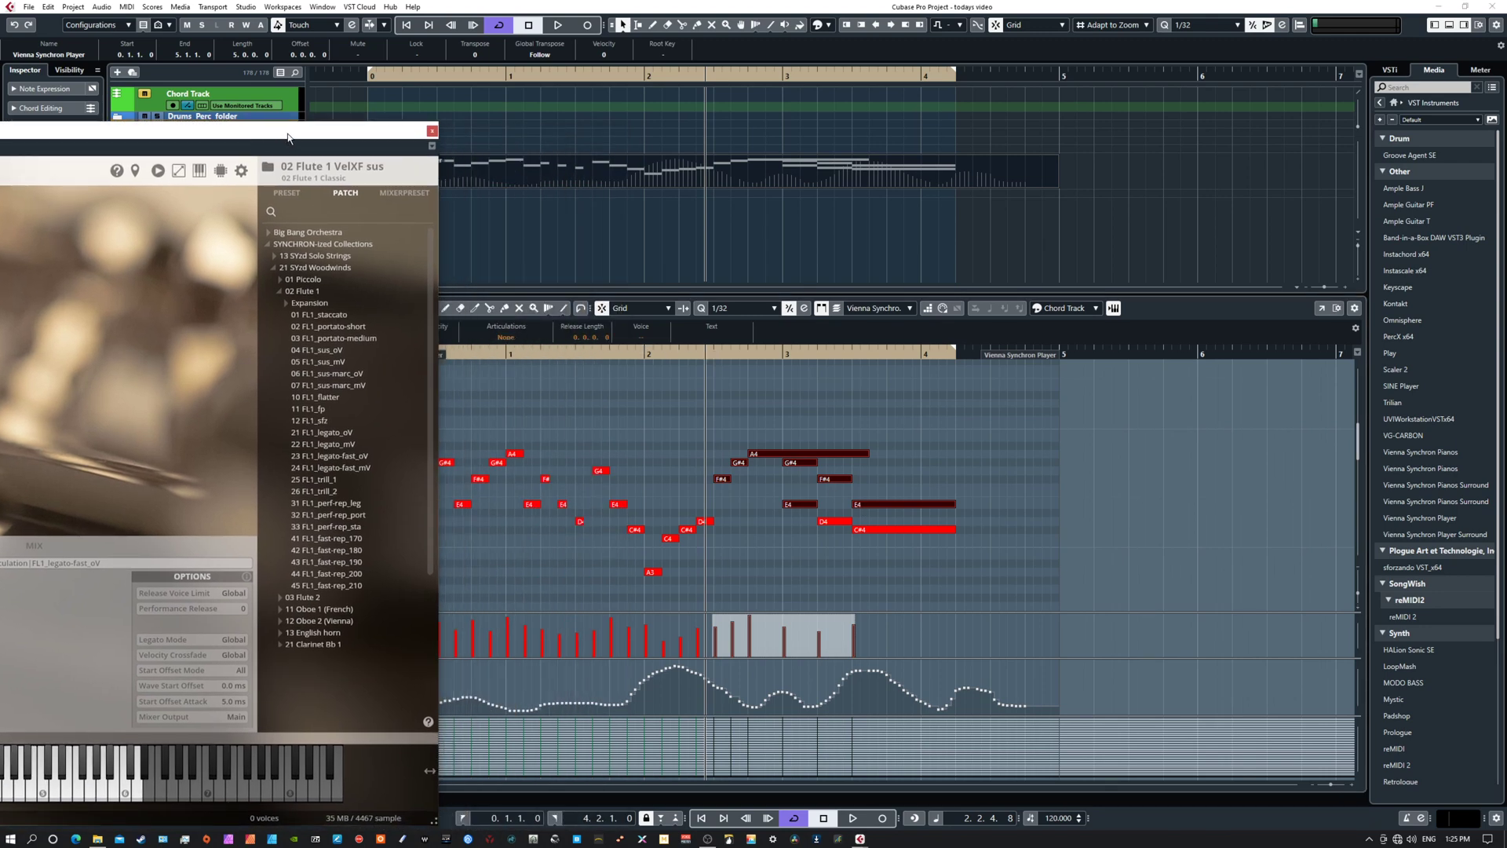
drag(287, 139, 1061, 130)
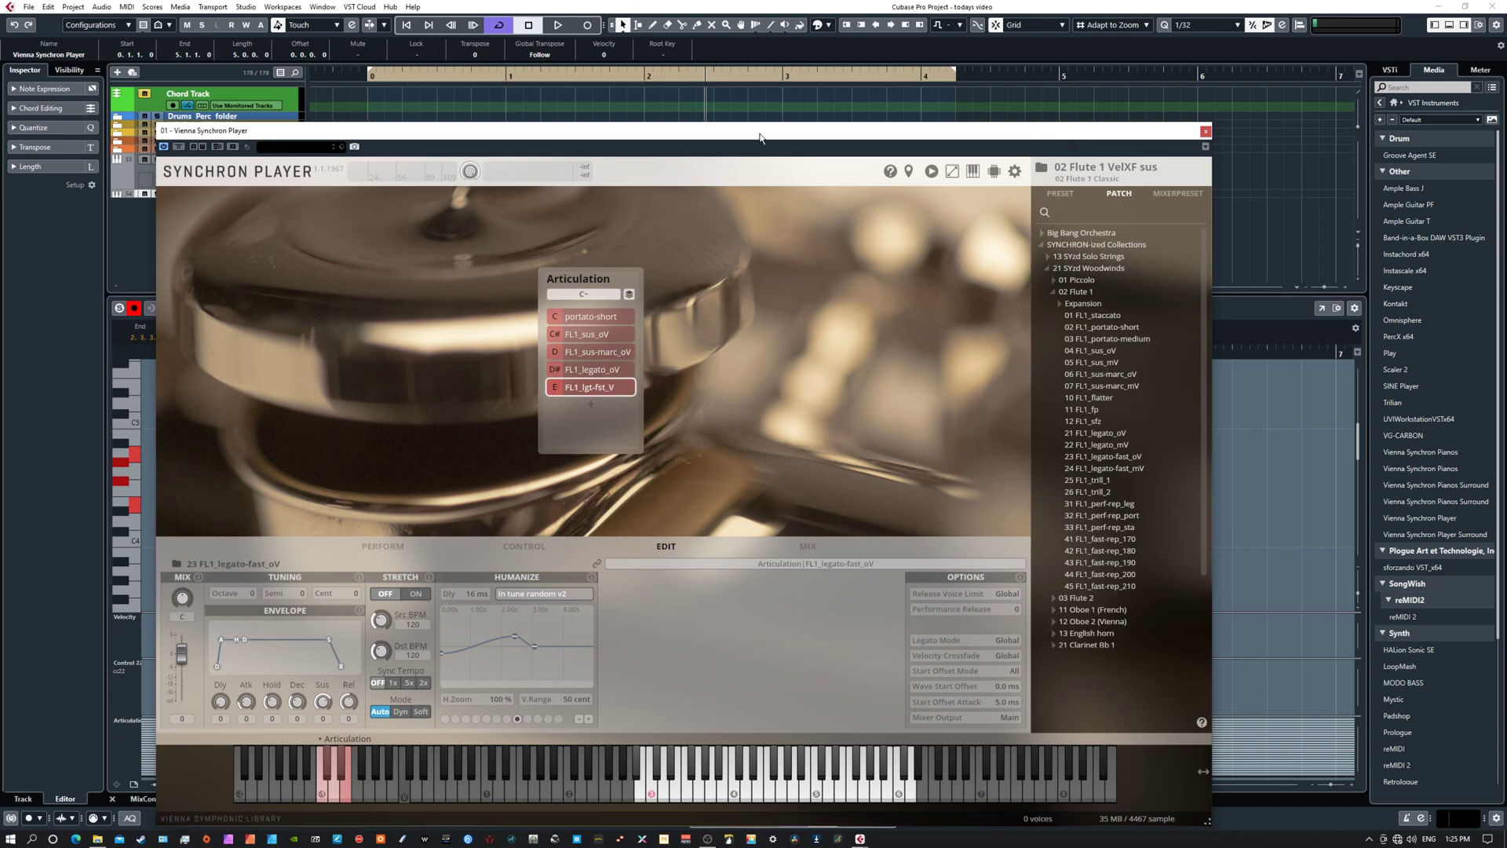
drag(783, 131, 28, 120)
click(508, 337)
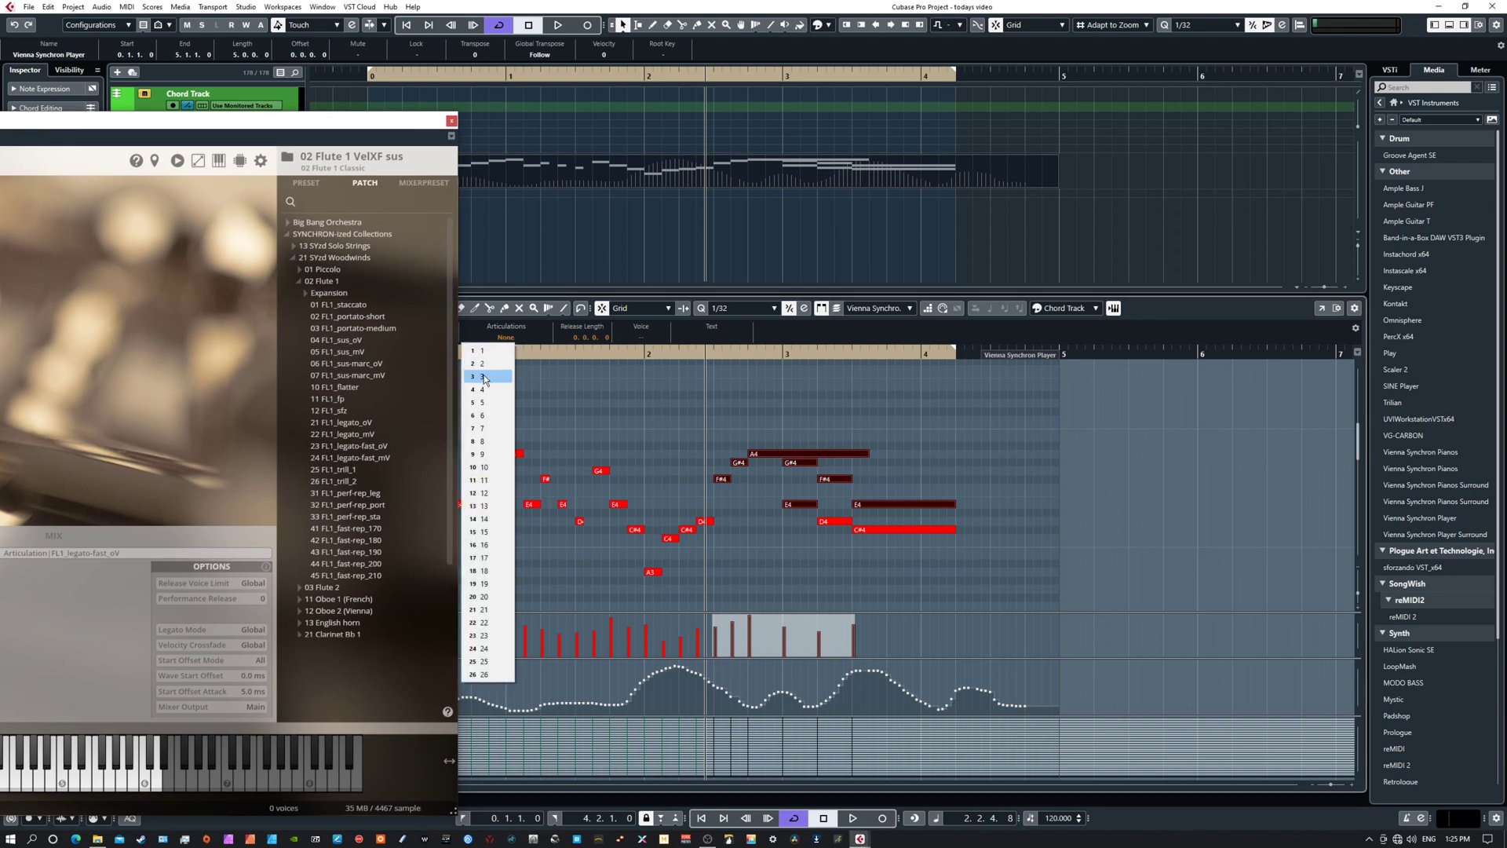
click(484, 378)
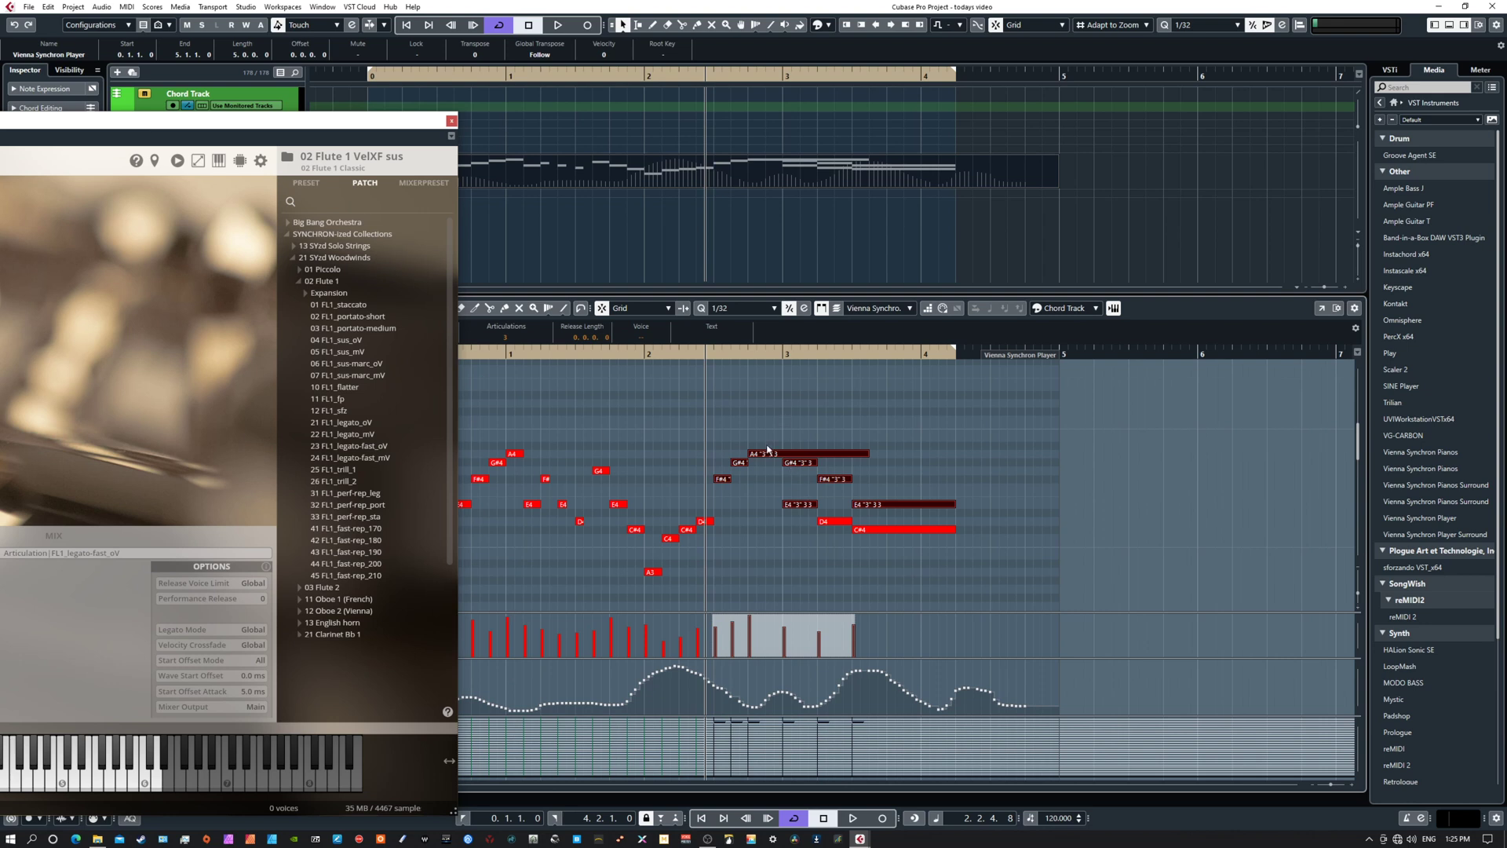
- Assign articulation 2 to the G4, E4, C#4 and C4 notes around the start of bar 2
drag(666, 456, 595, 555)
click(508, 338)
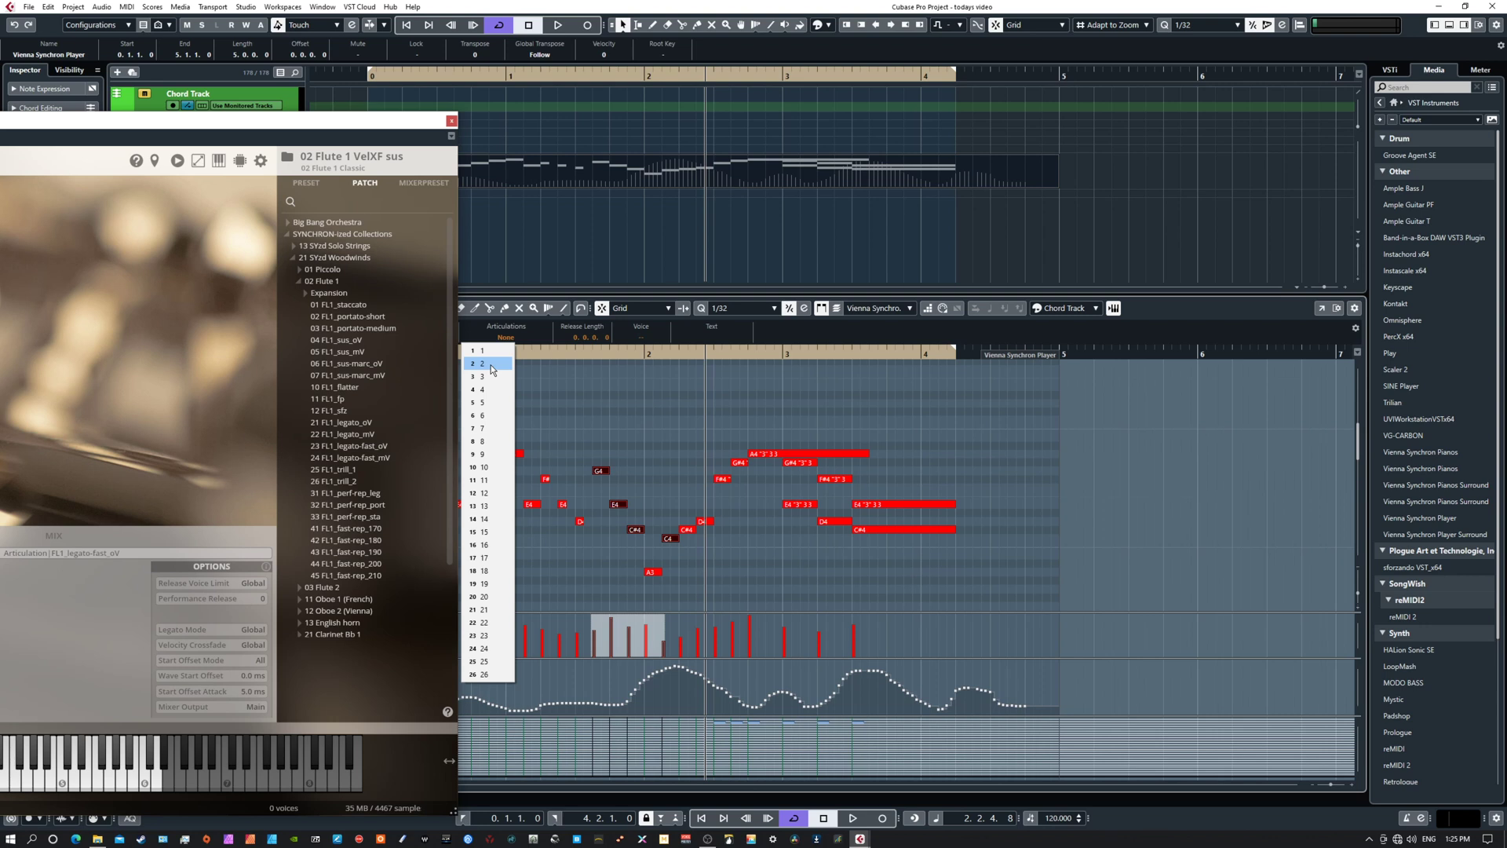
click(491, 365)
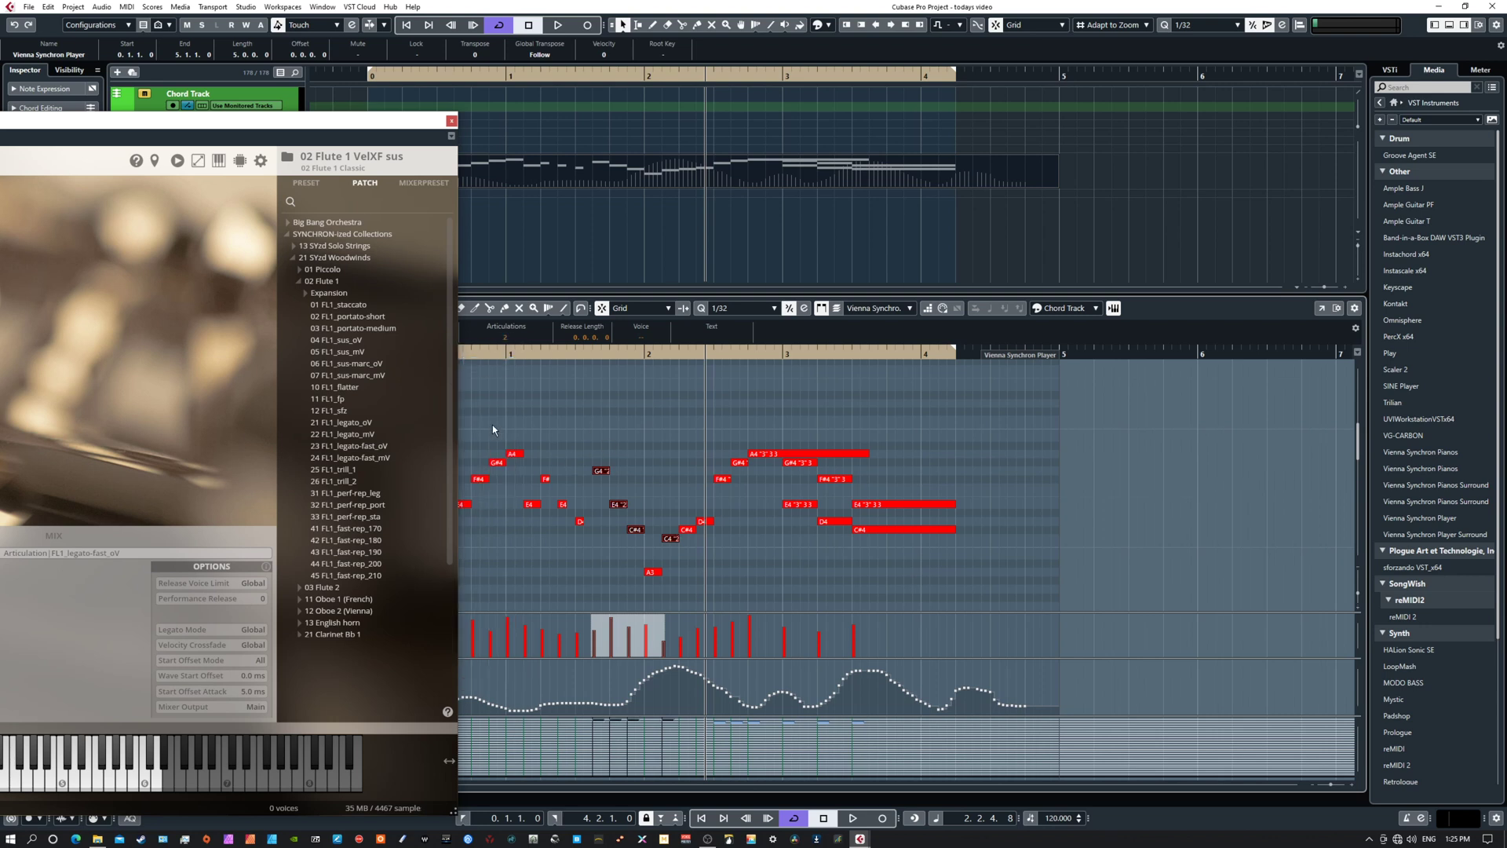
- Select the upper notes around the start of bar 1, and review the player's patches against the 26-articulation map
drag(493, 429, 571, 511)
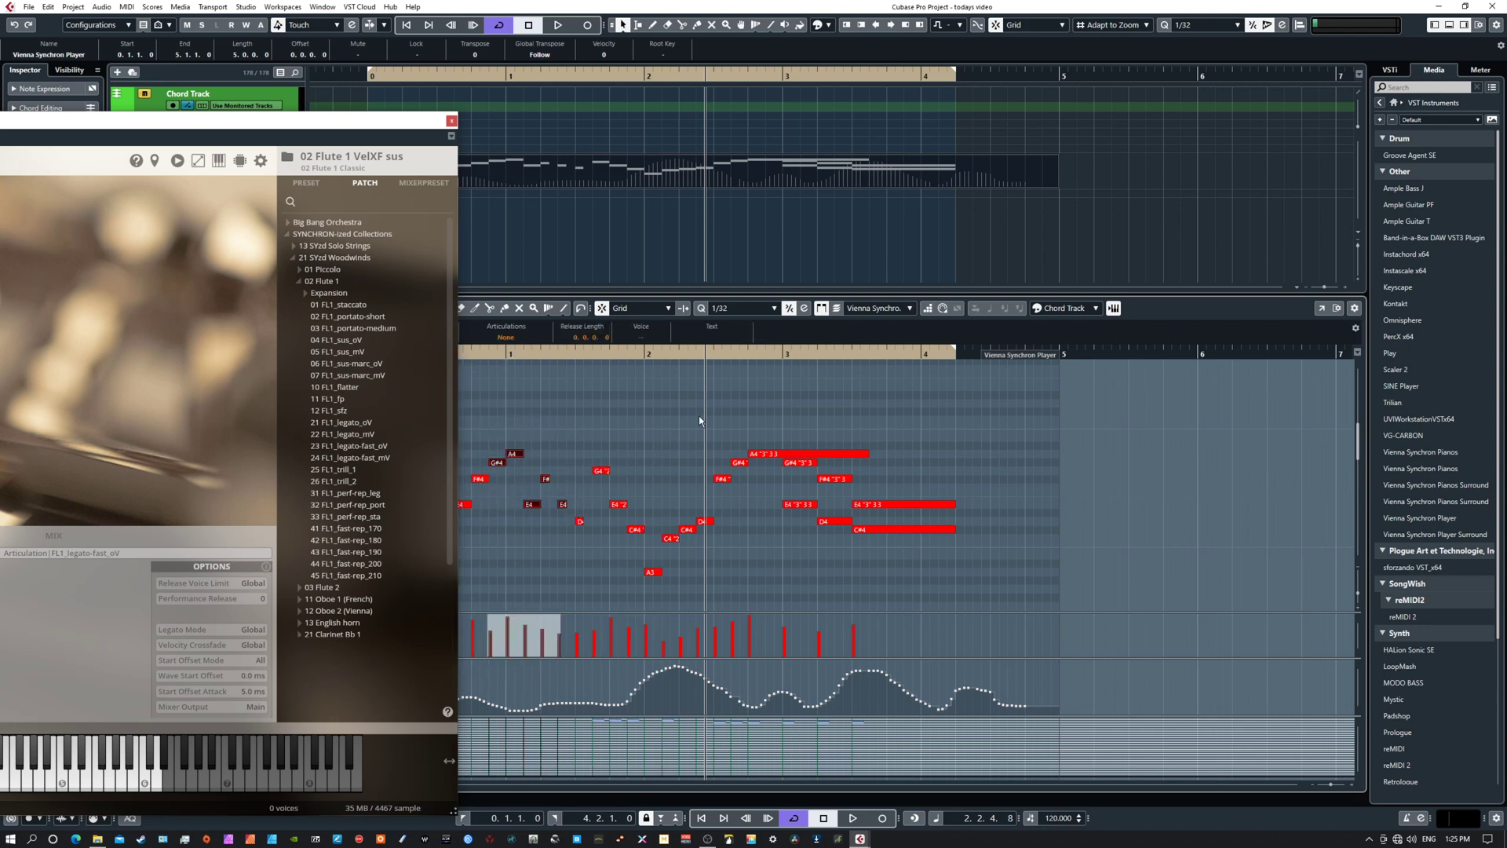
drag(231, 129, 995, 110)
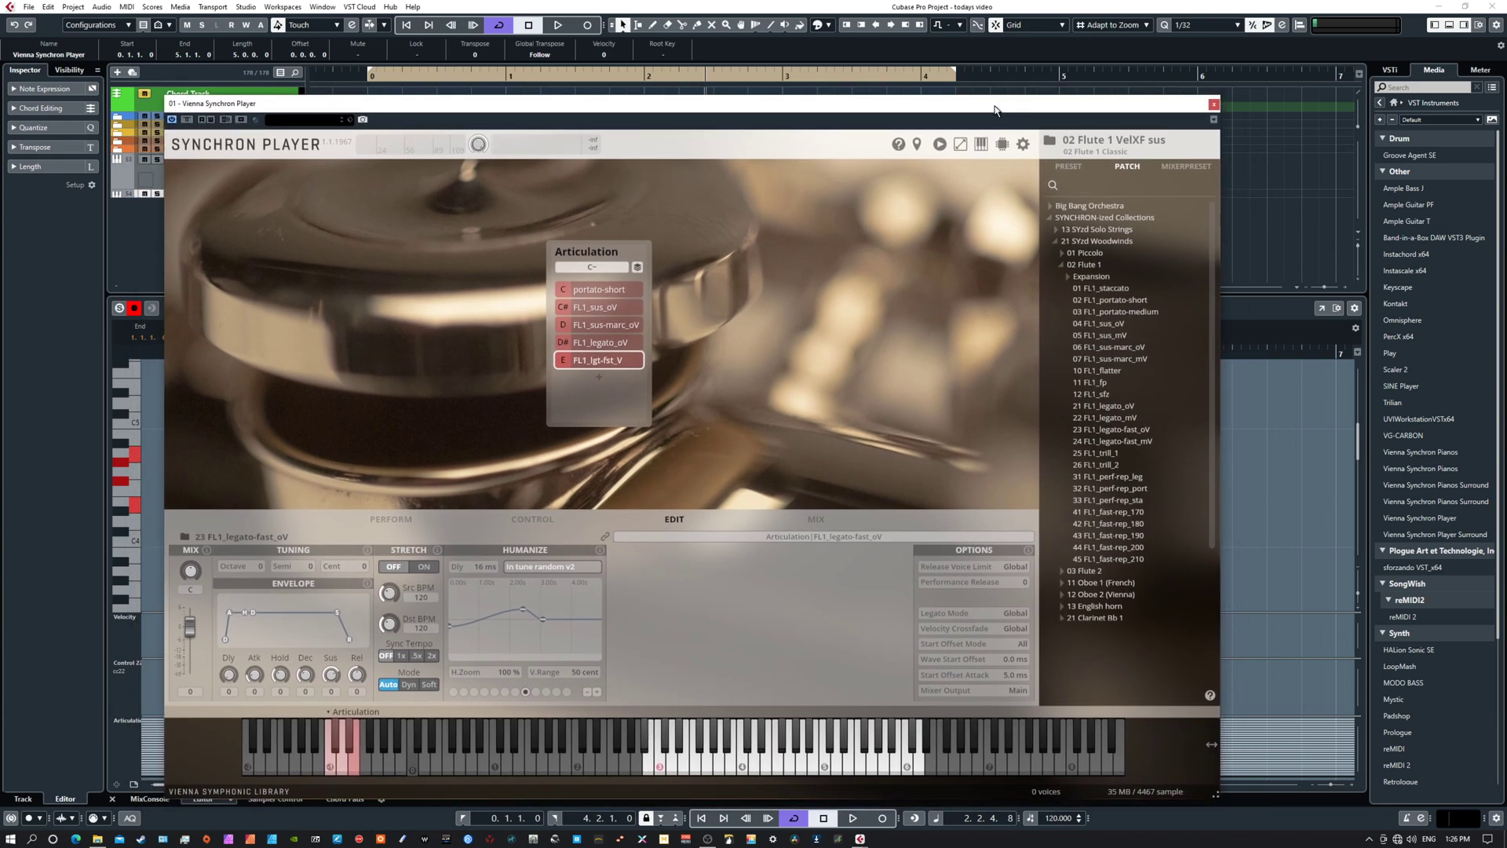
drag(417, 105, 447, 310)
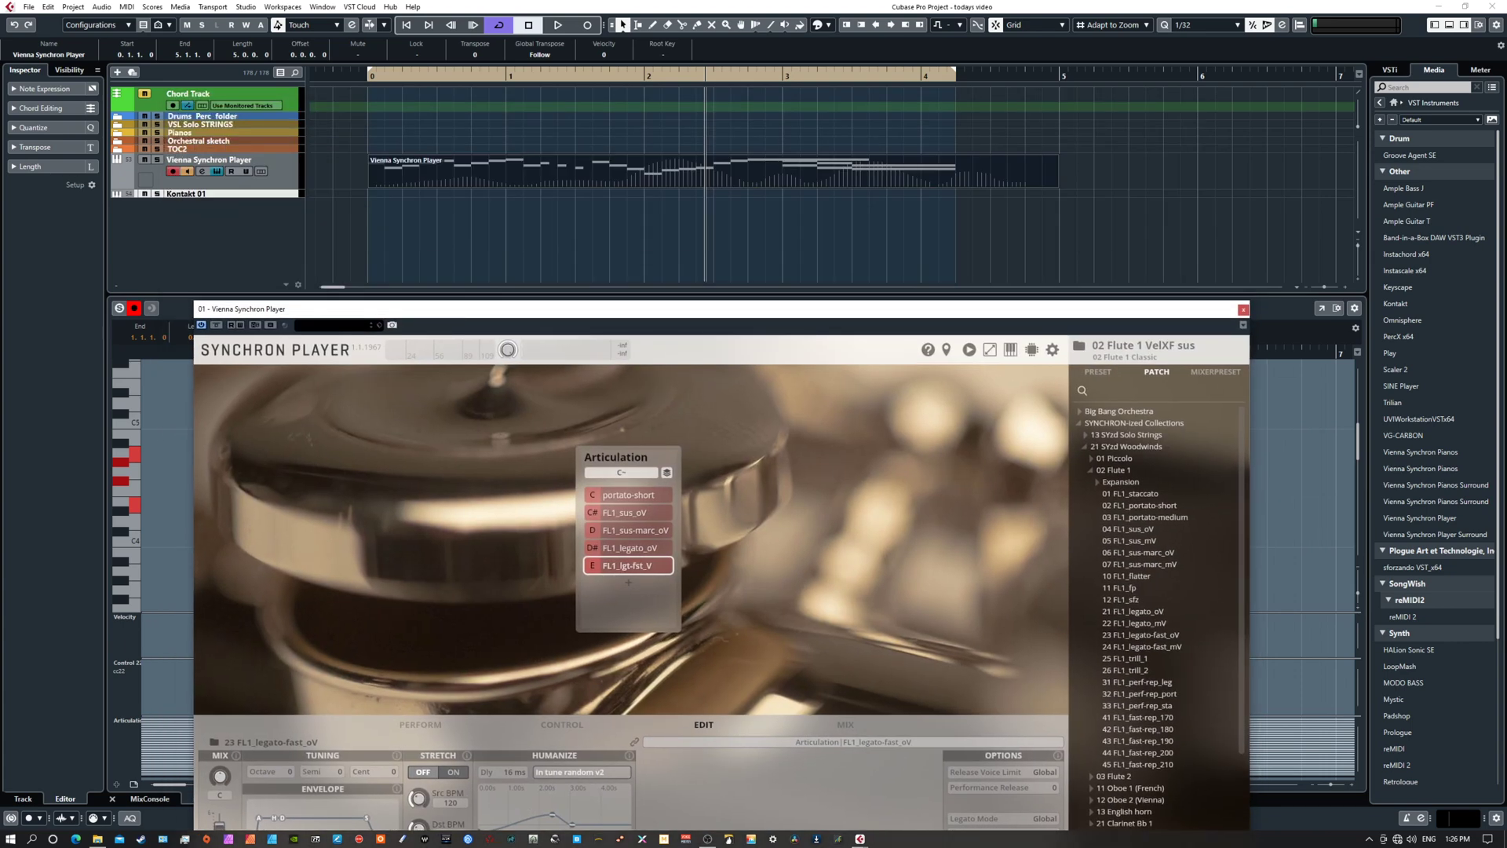
click(75, 185)
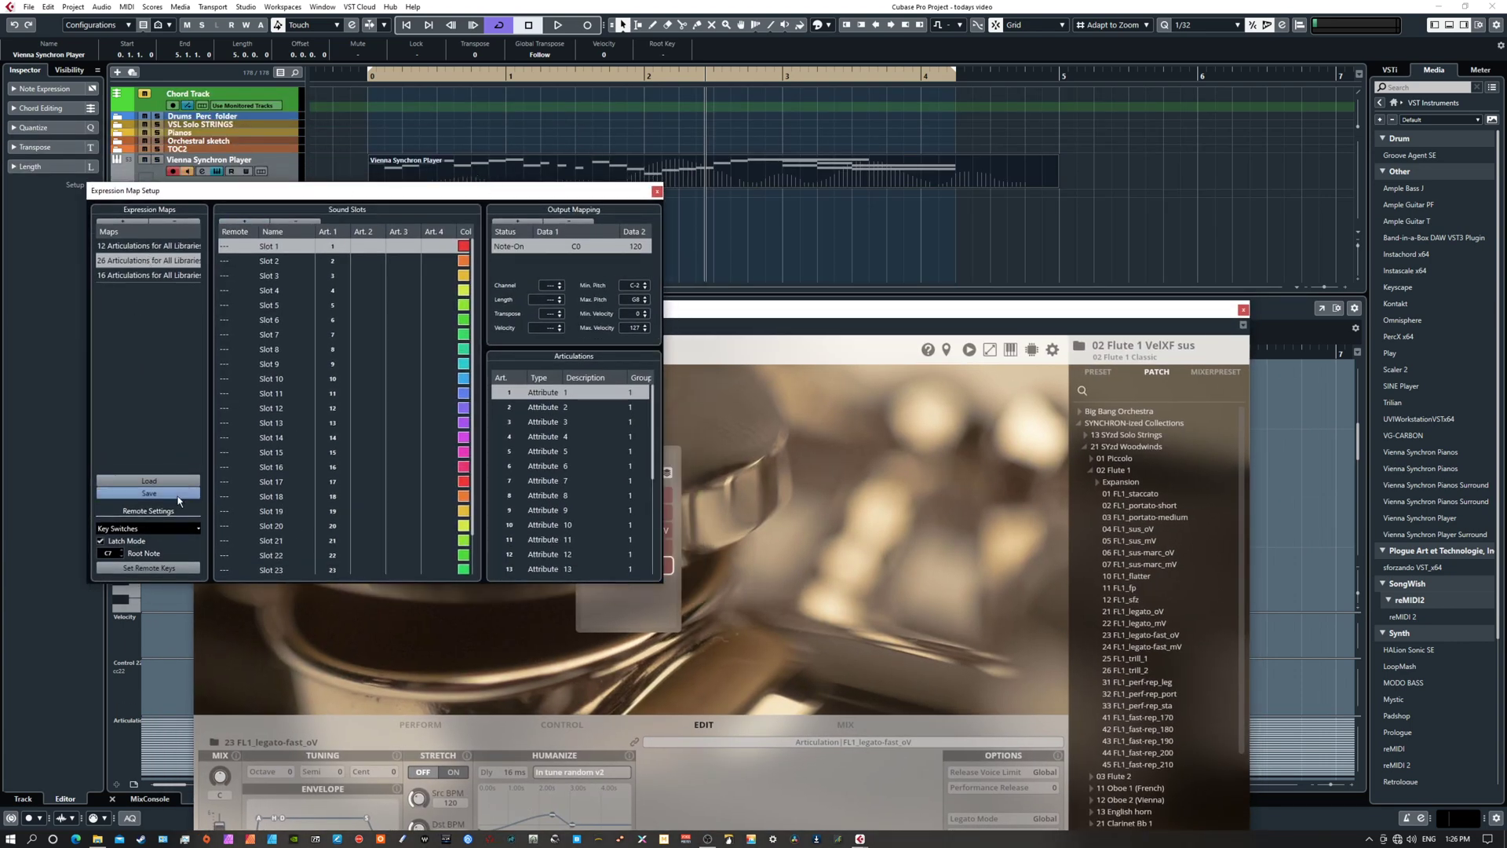
drag(398, 192, 367, 192)
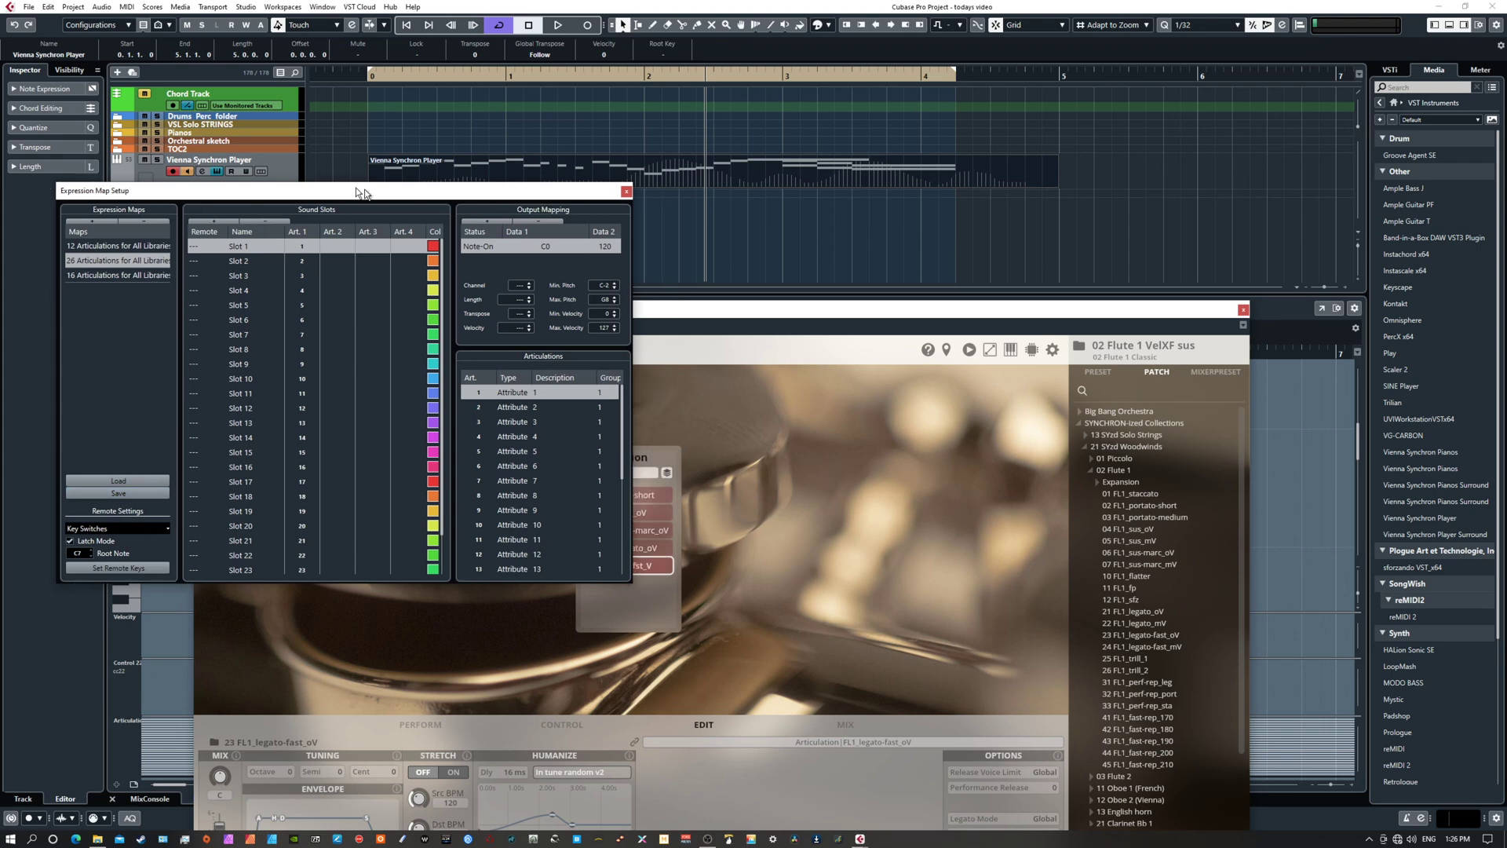
click(626, 191)
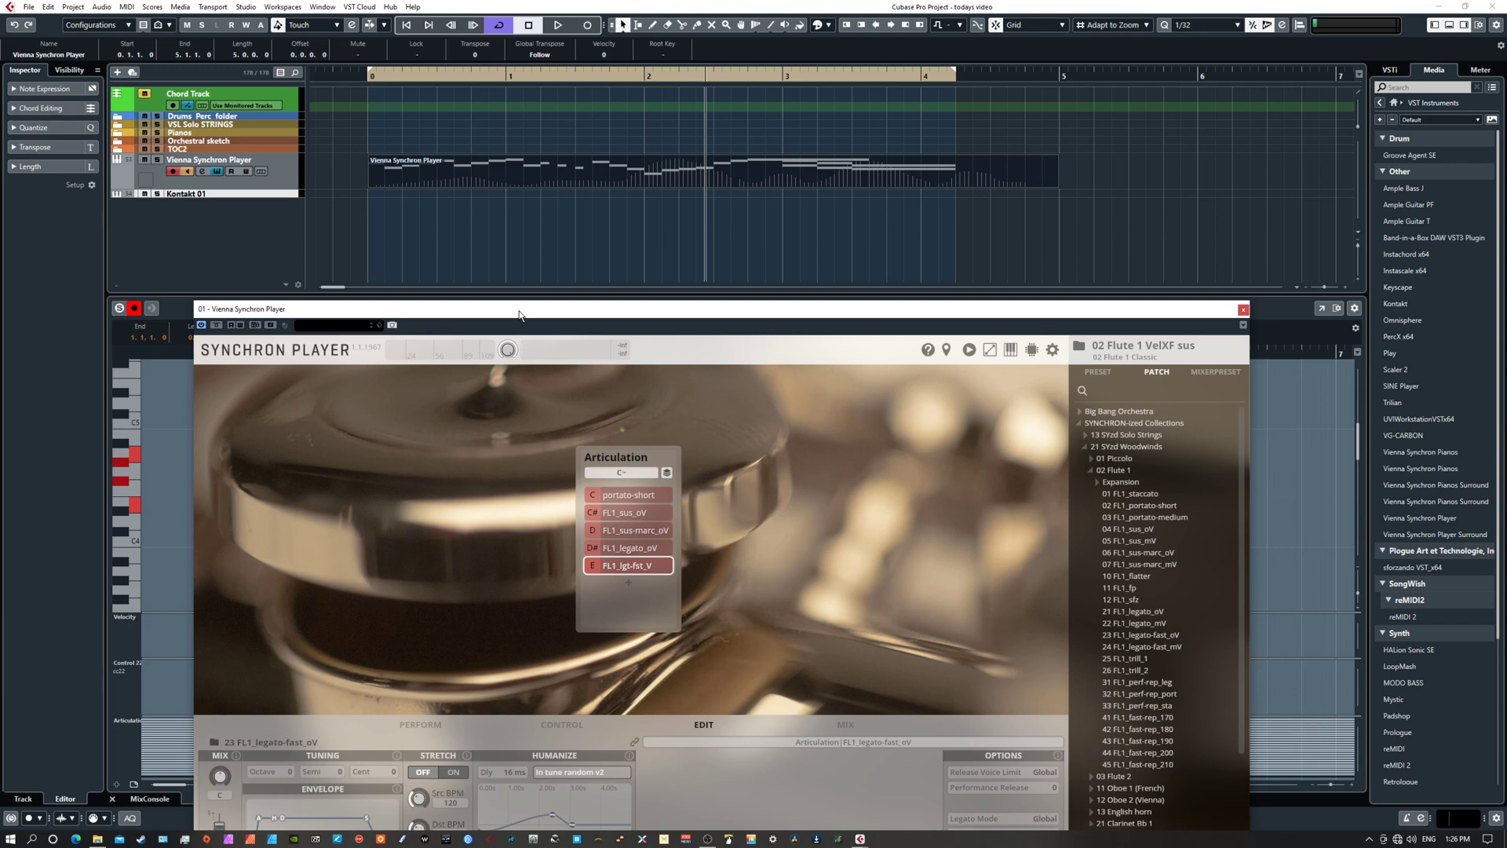
- Show Kontakt's The Orchestra Complete 2 beside the Synchron Player, and move both windows off the piano roll
drag(519, 315, 438, 112)
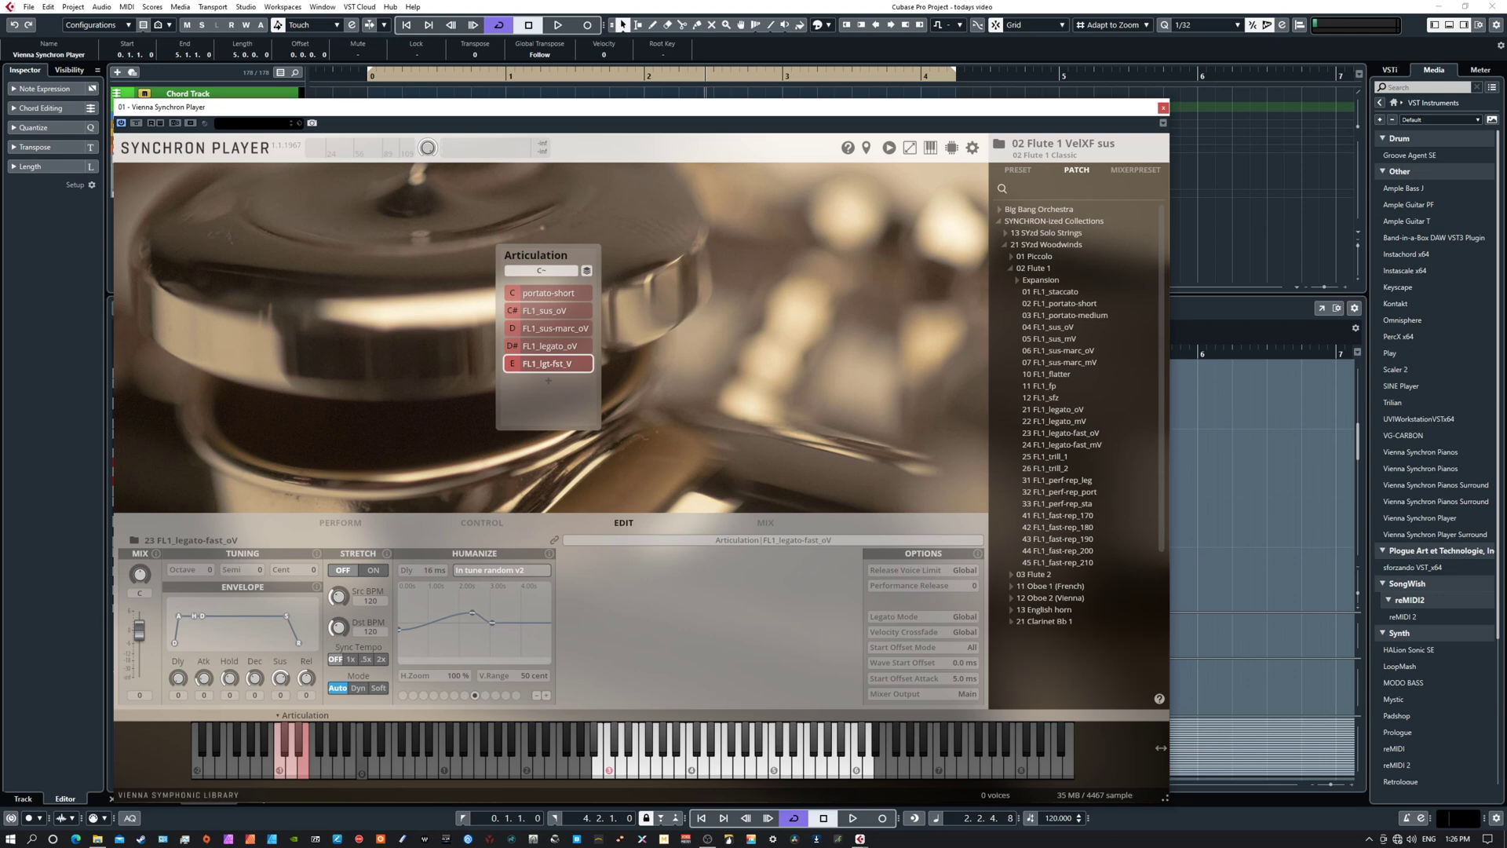
drag(0, 206, 375, 227)
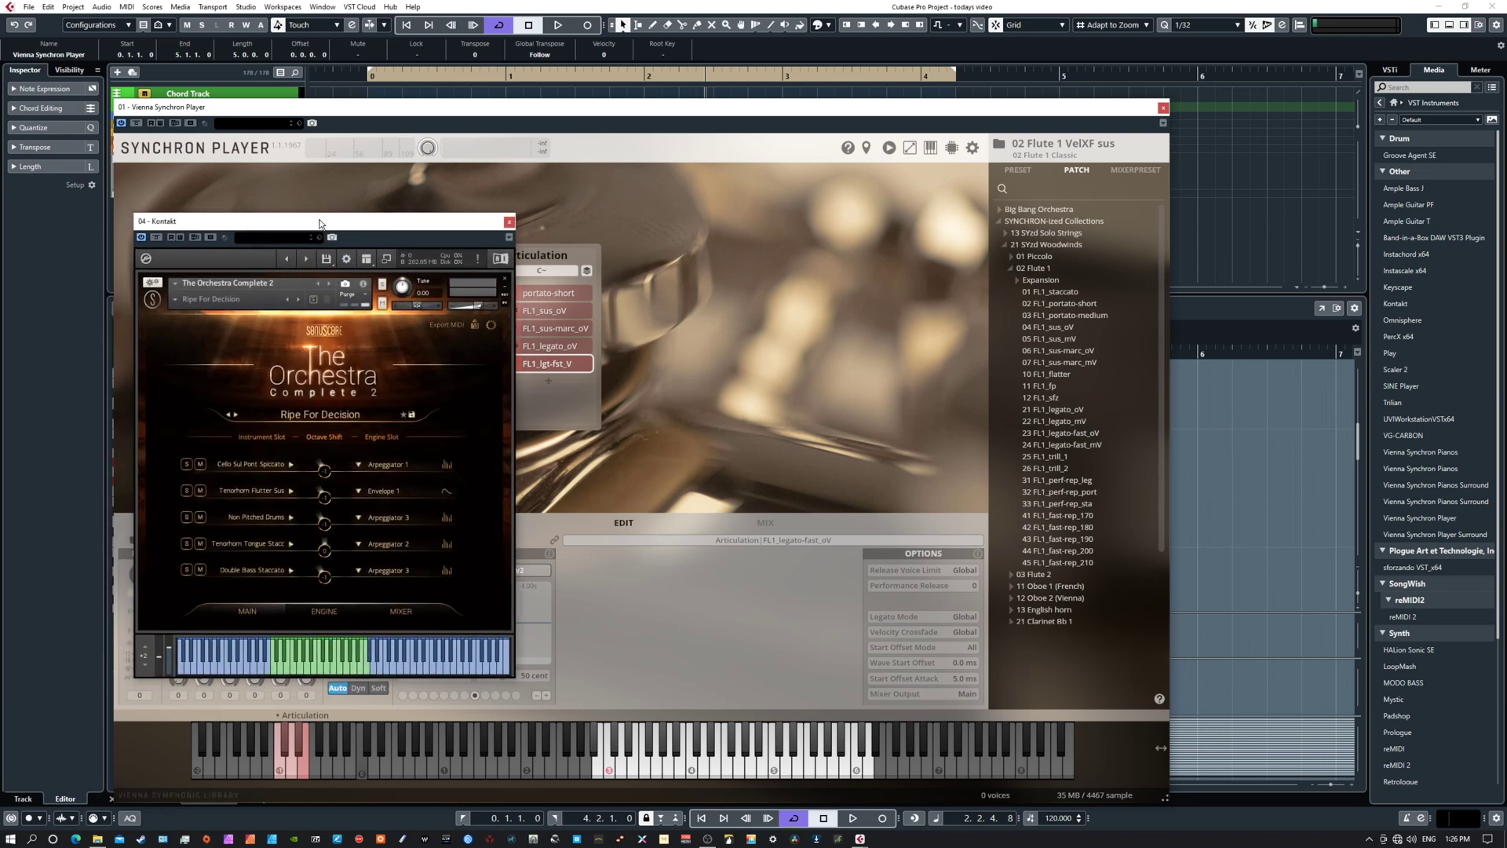
drag(322, 224, 0, 208)
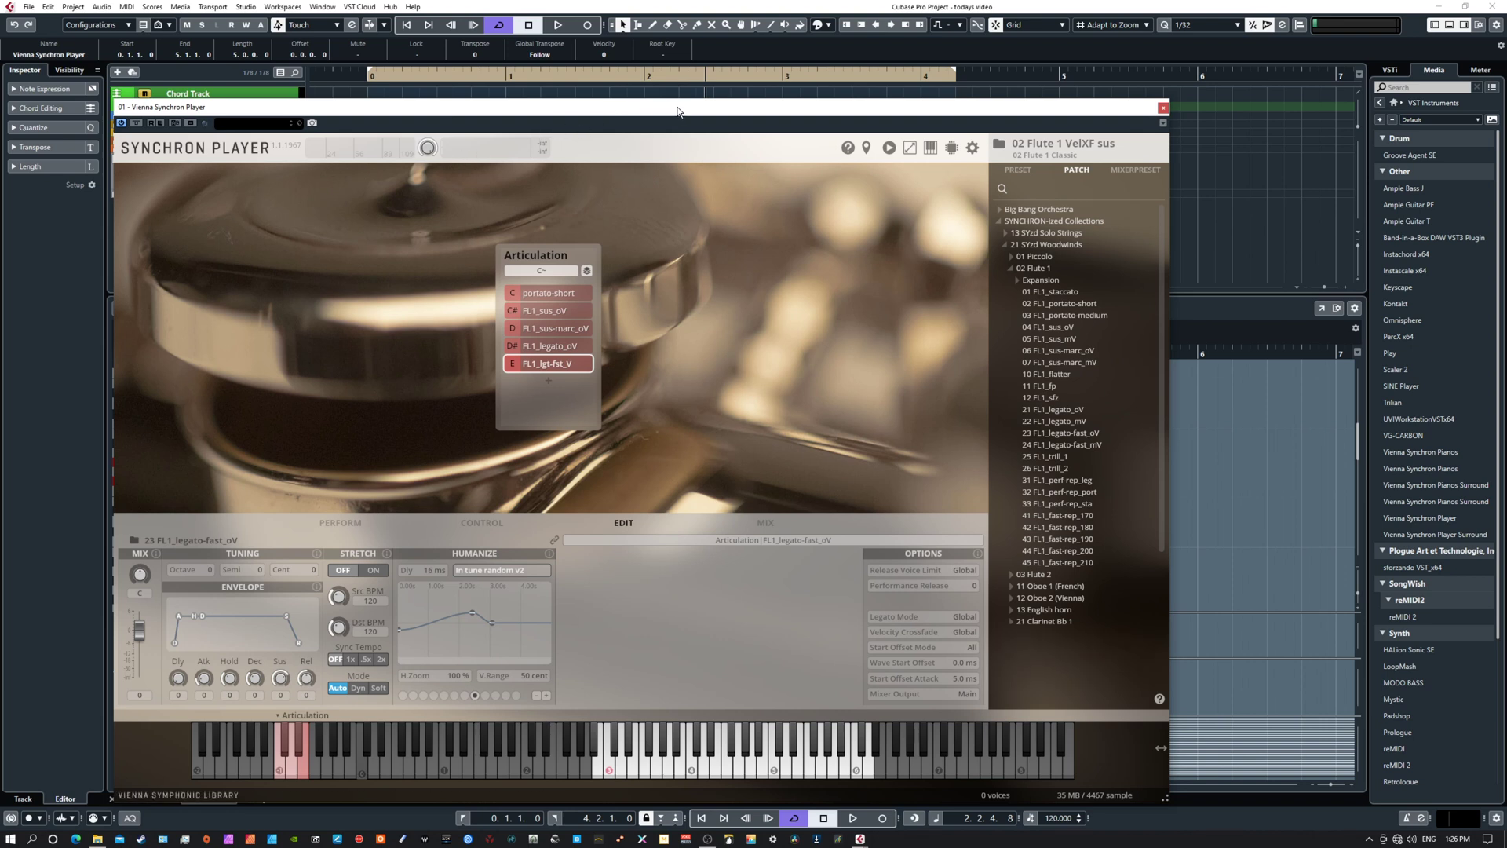
drag(676, 107, 0, 63)
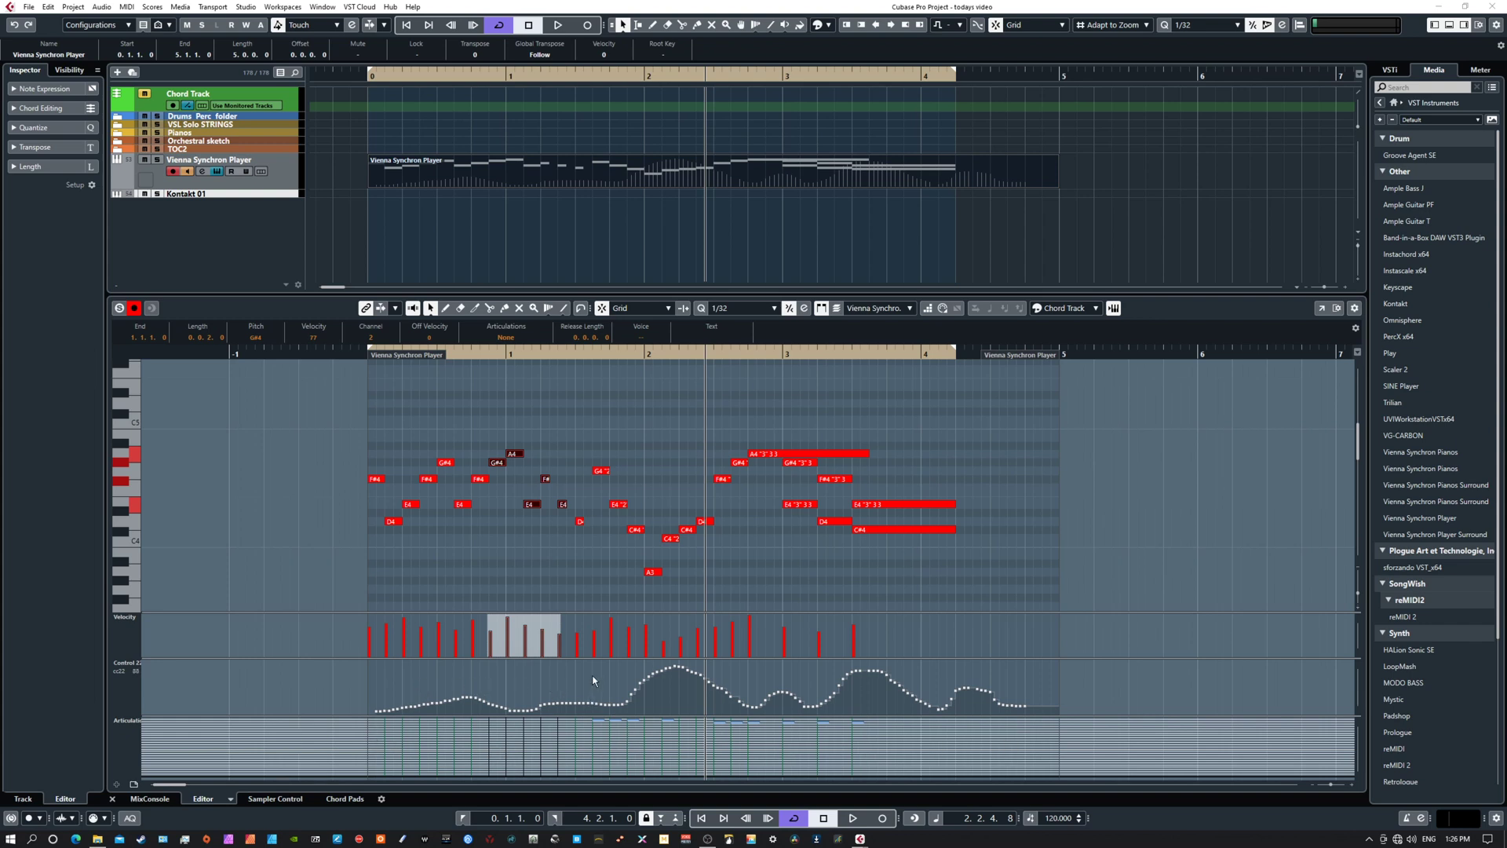
- Redraw the Control 22 curve with the Draw tool, adding swells around the start of bar 1 and the start of bar 3
right_click(510, 685)
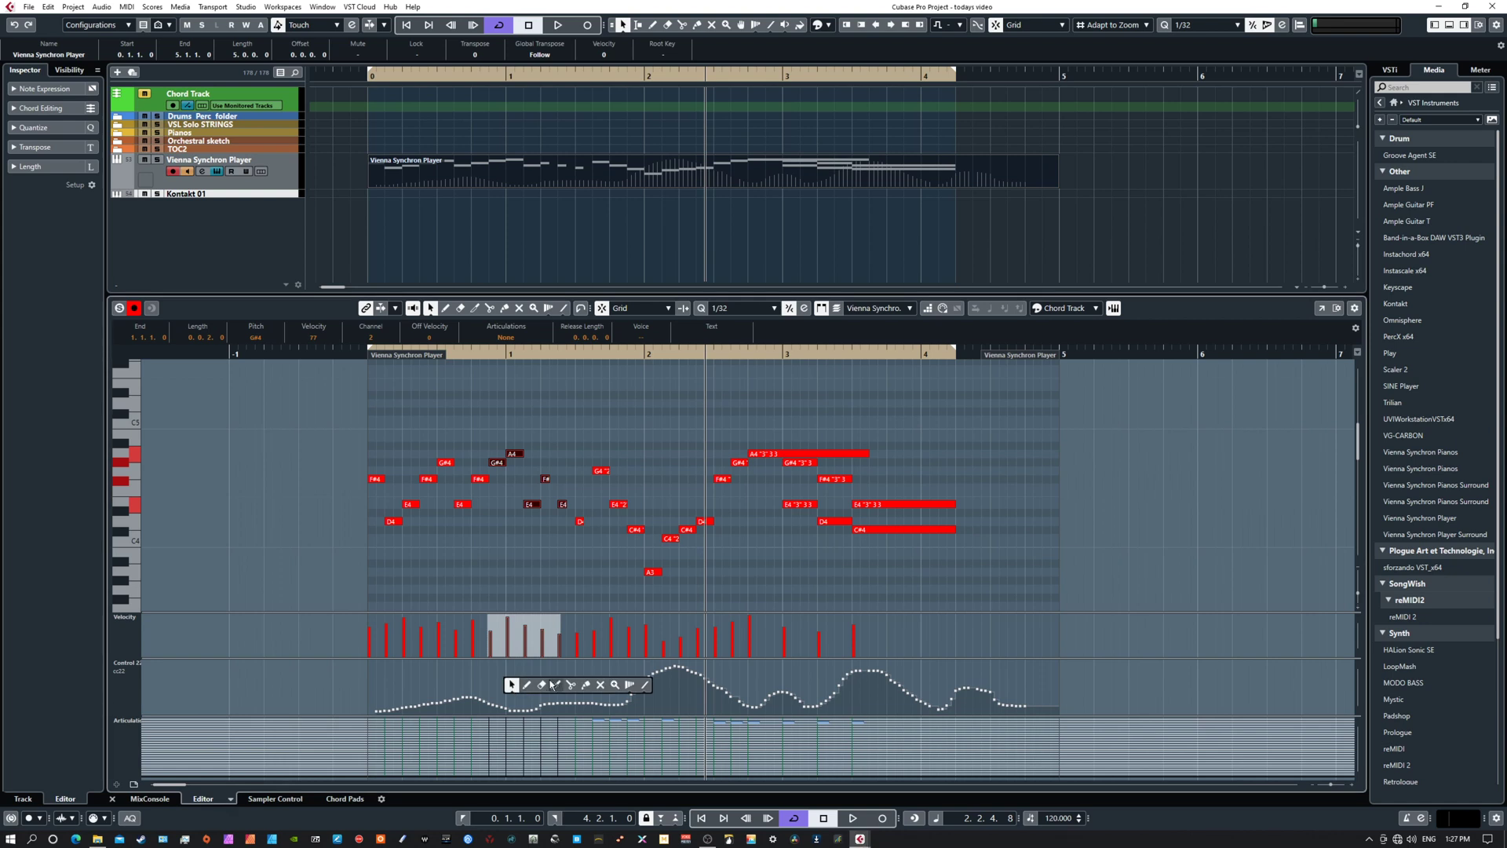
click(529, 690)
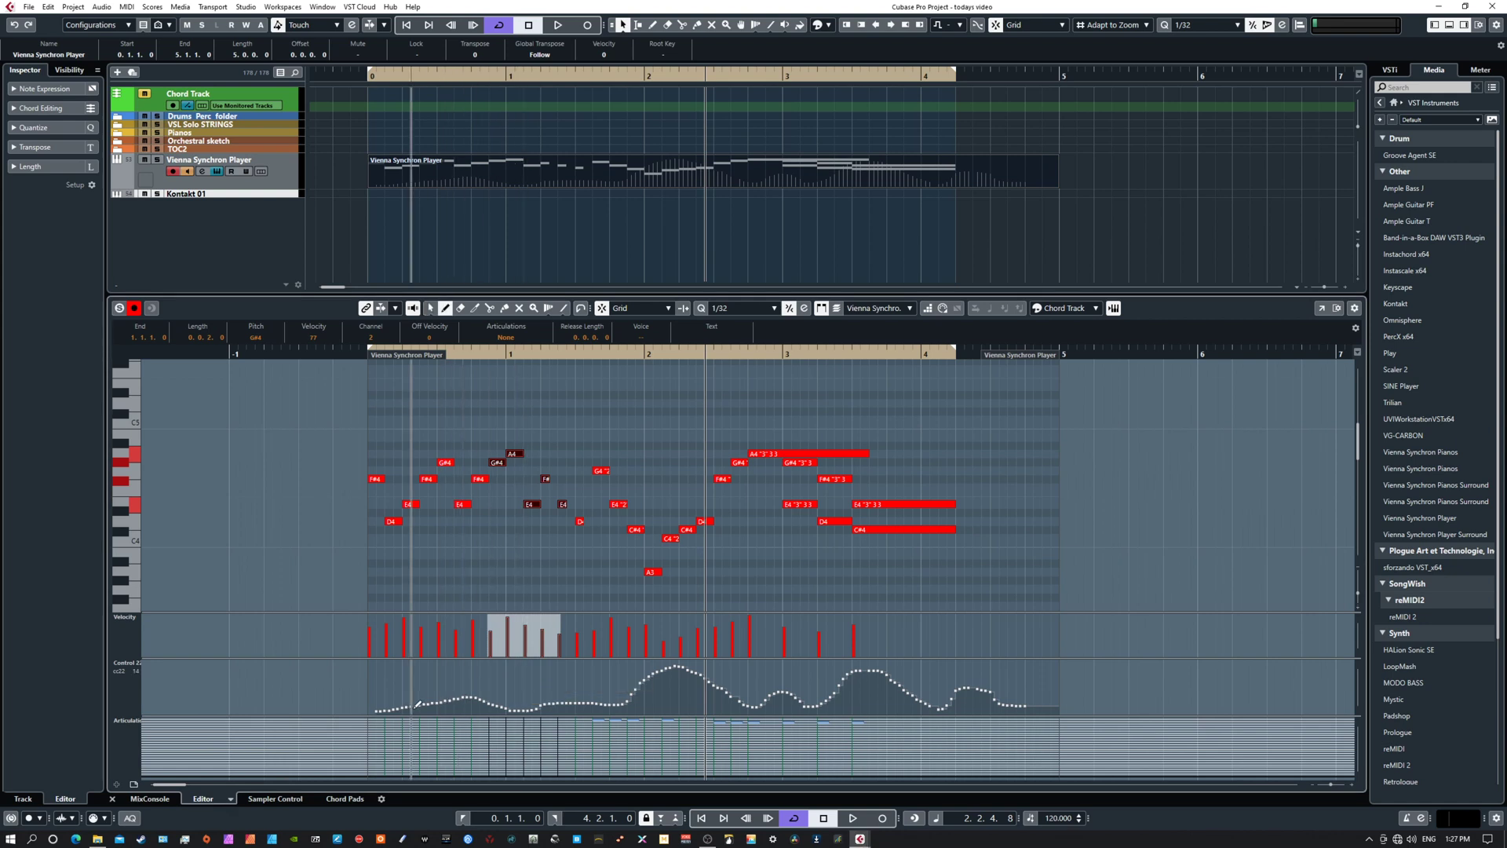
mouse_move(452, 711)
mouse_down()
mouse_move(502, 680)
mouse_move(554, 673)
mouse_move(584, 708)
mouse_up()
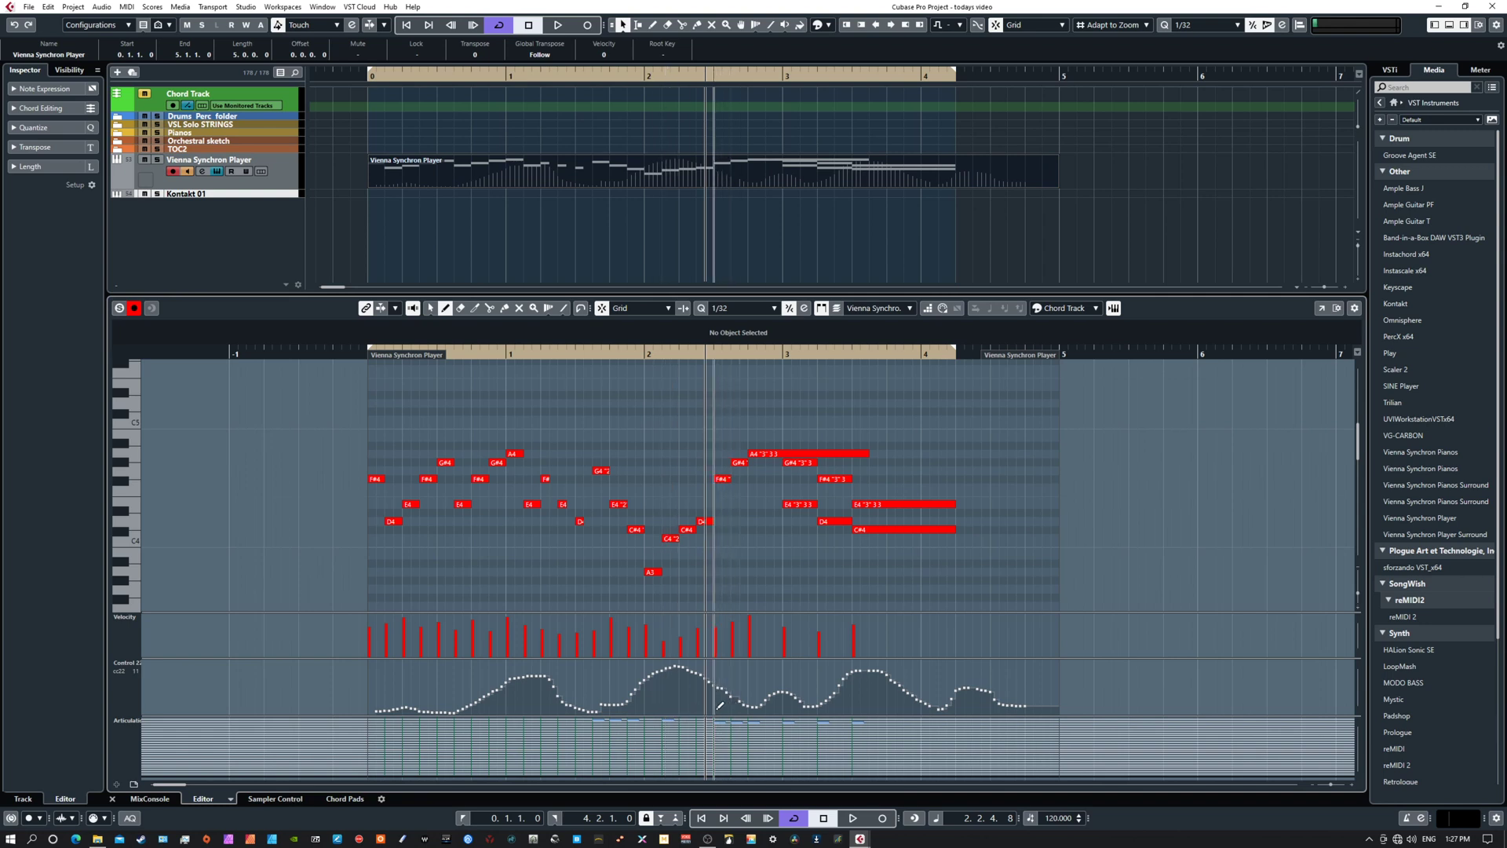
mouse_move(713, 709)
mouse_down()
mouse_move(799, 663)
mouse_move(832, 710)
mouse_up()
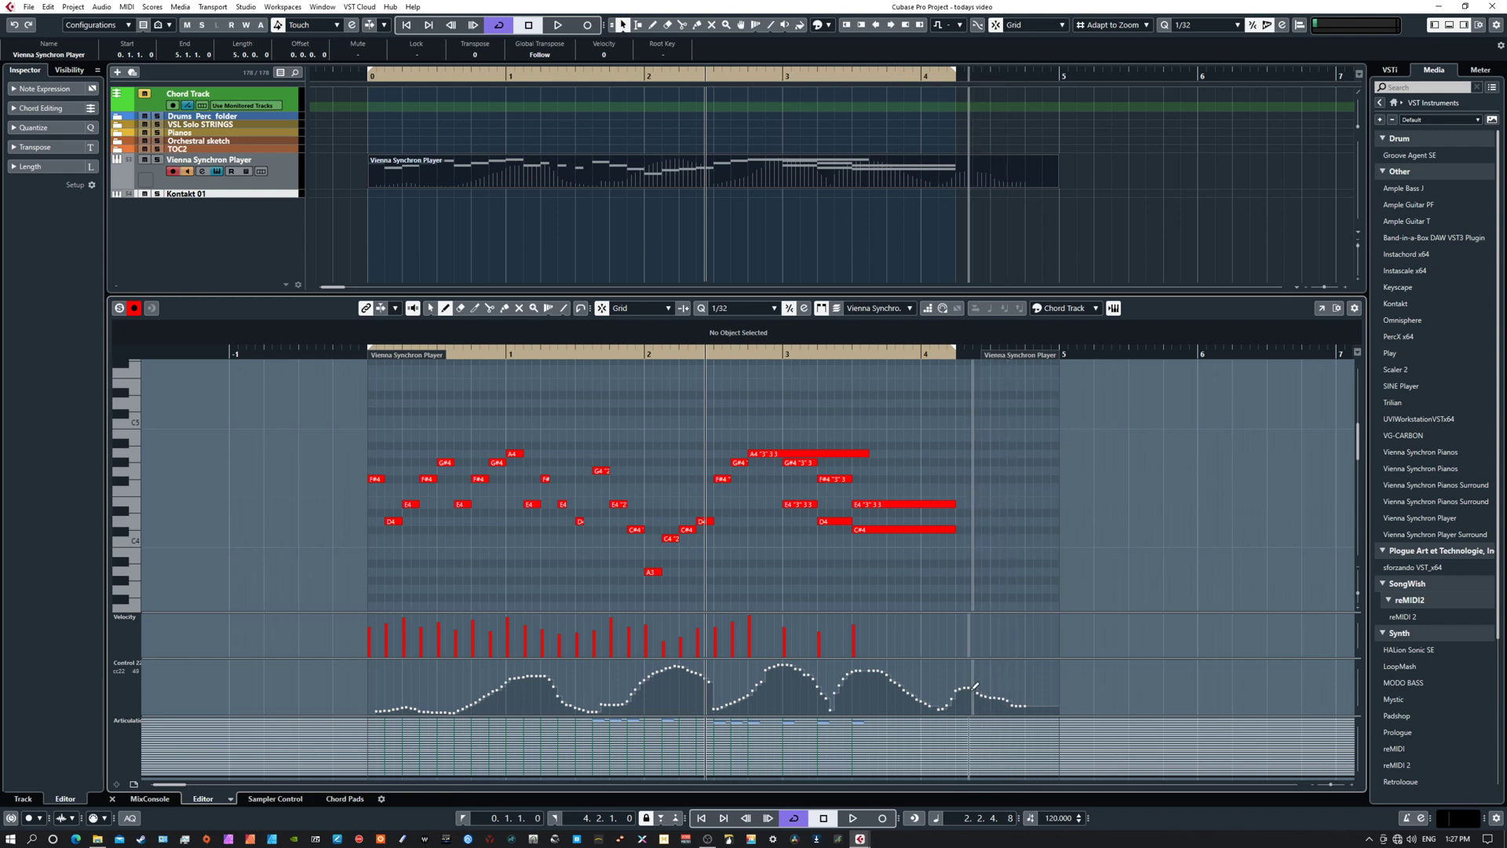
mouse_move(952, 685)
mouse_down()
mouse_move(898, 667)
mouse_move(860, 699)
mouse_move(774, 673)
mouse_move(735, 711)
mouse_move(662, 681)
mouse_move(605, 695)
mouse_move(600, 710)
mouse_up()
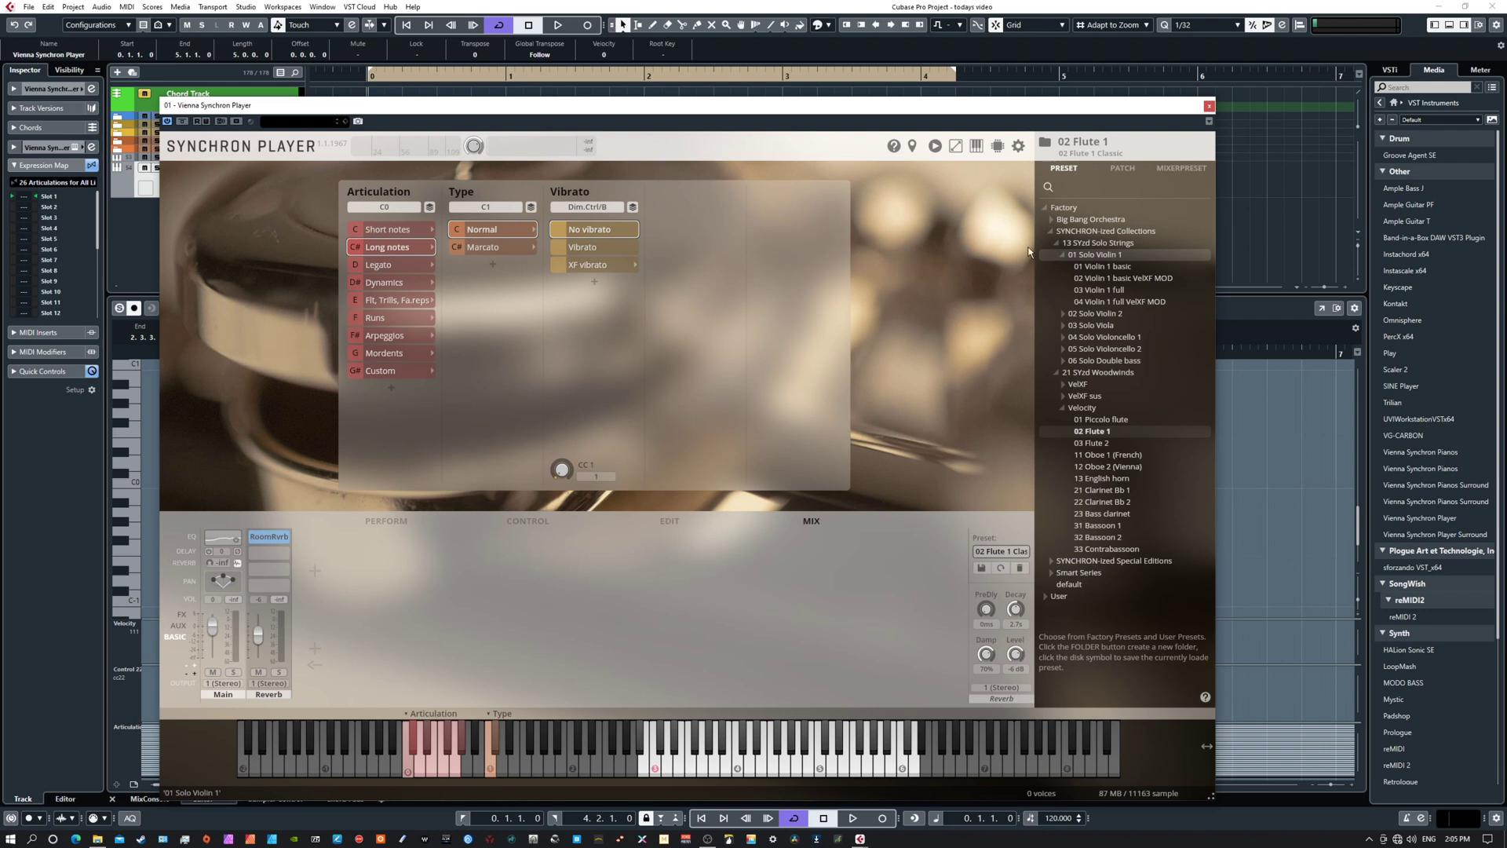
- Add a patch slot under Long notes' XF vibrato and paste the copied Zigane style slot into it
right_click(577, 248)
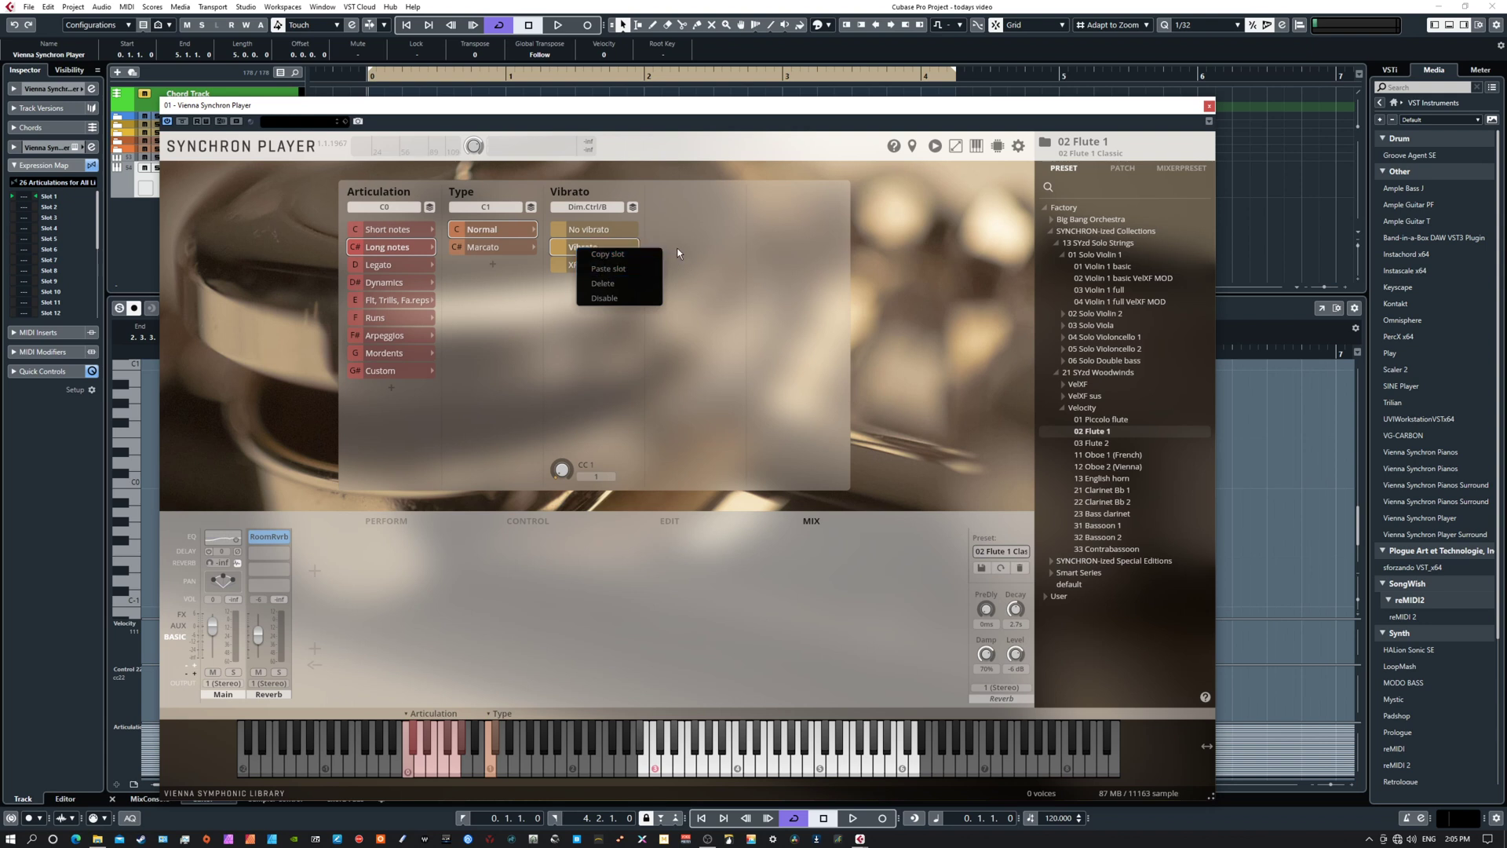
click(680, 258)
click(632, 265)
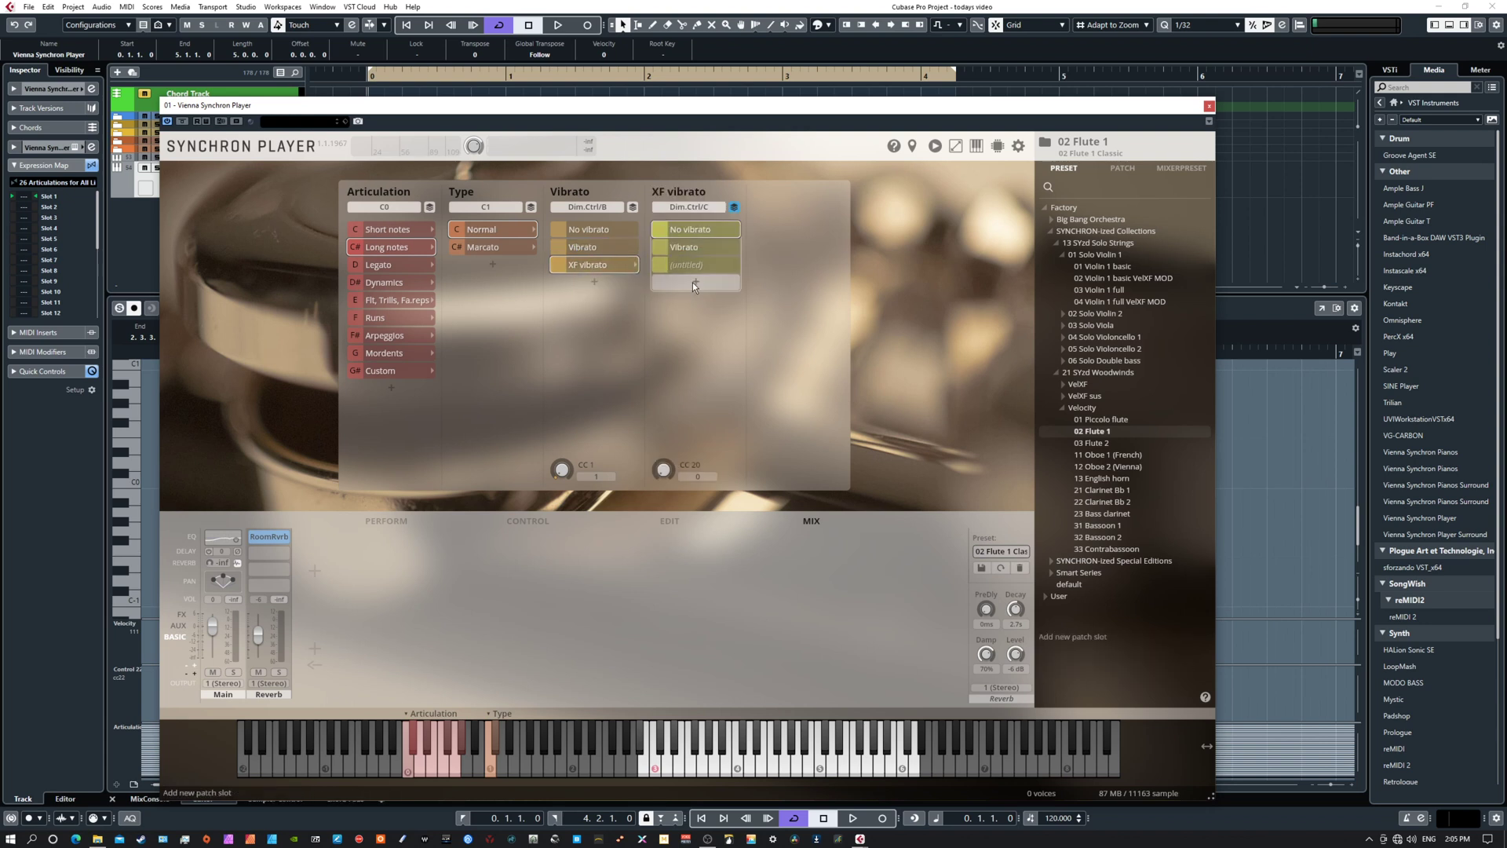
right_click(690, 270)
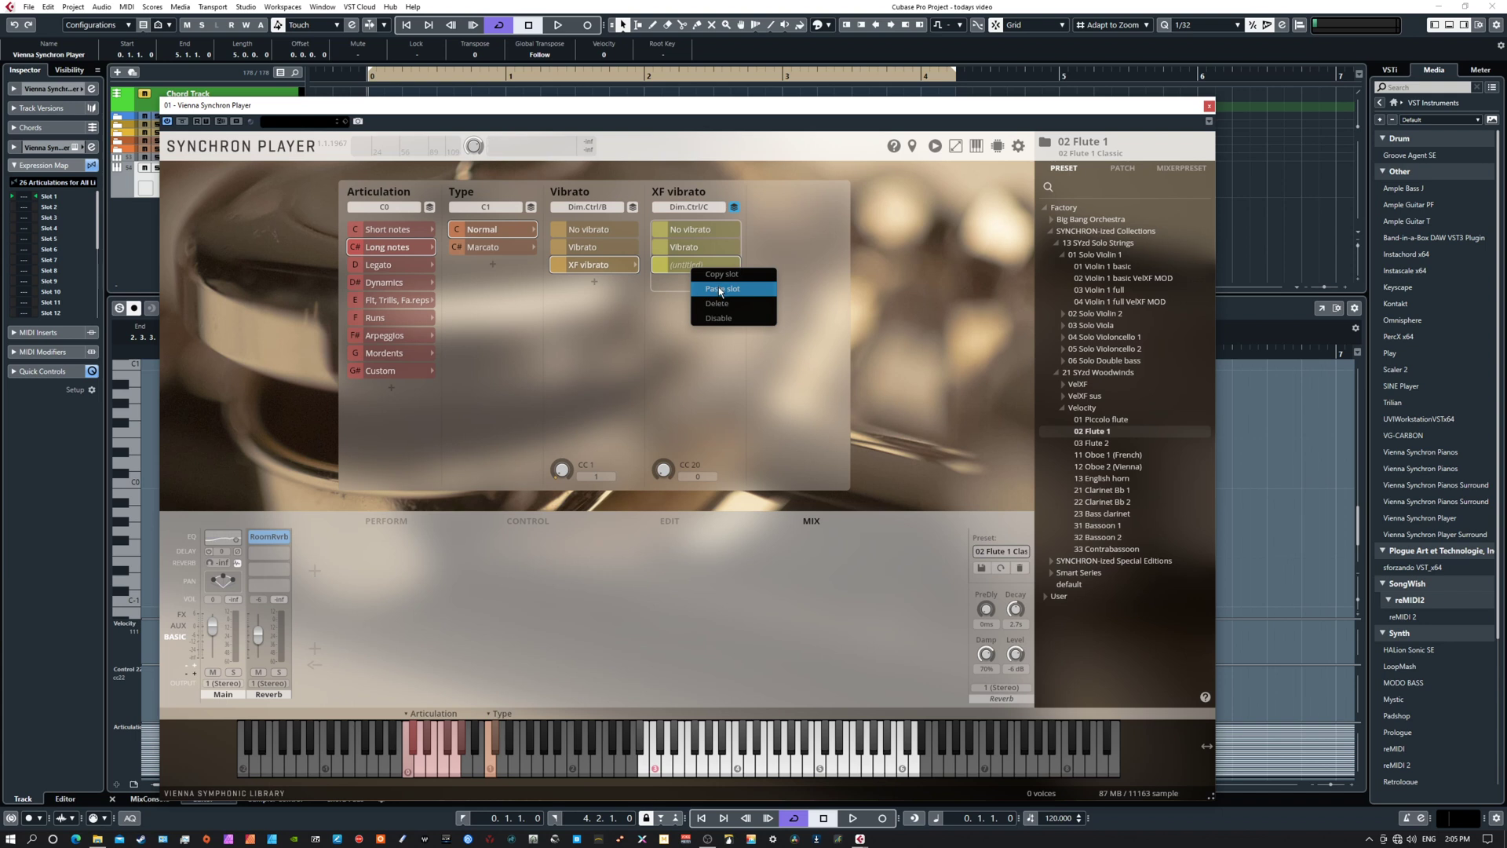
click(717, 291)
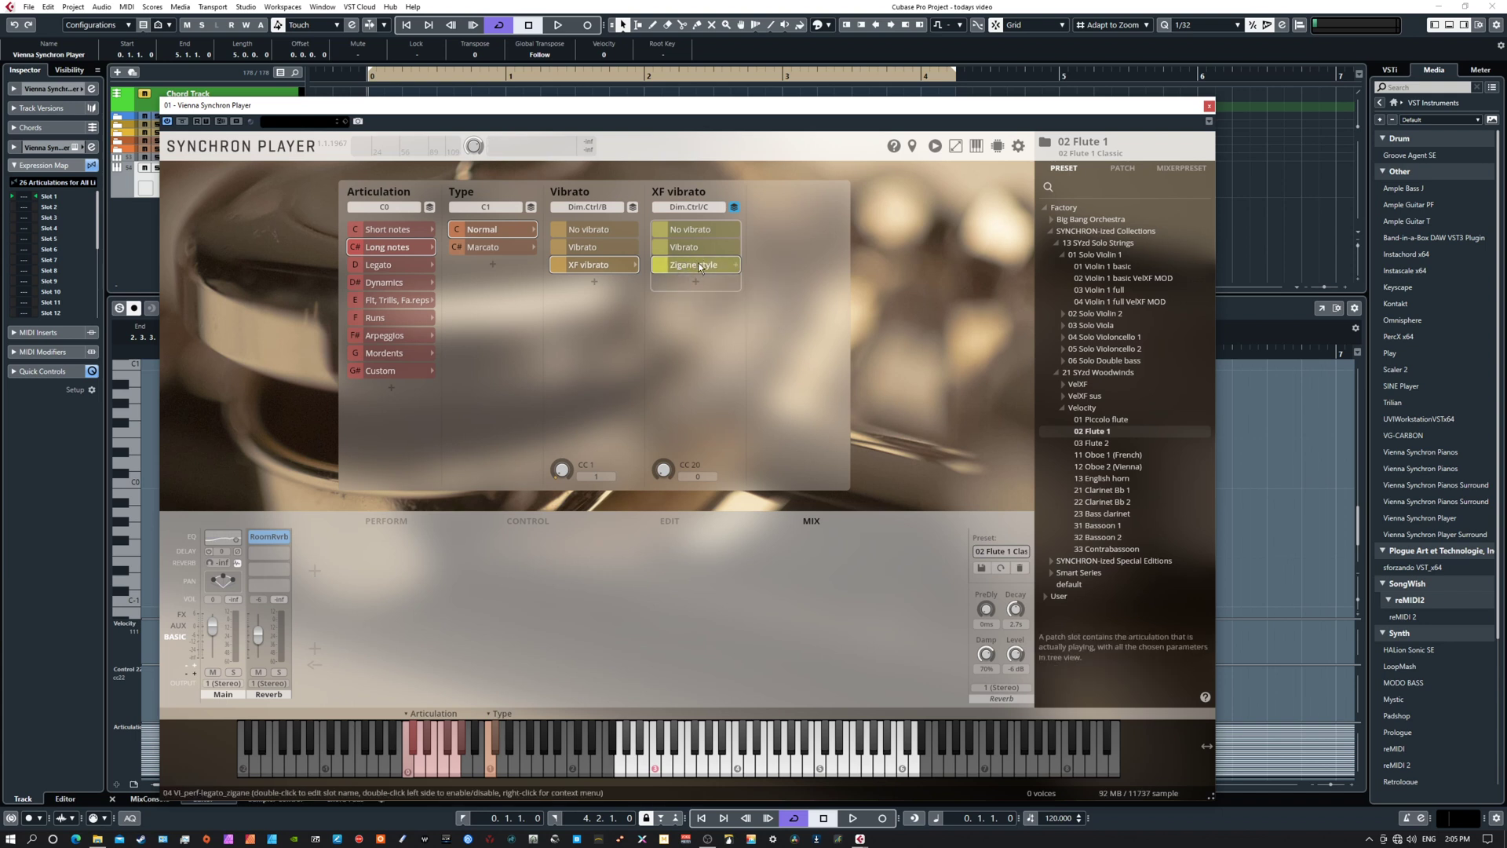
- Examine the copy and paste options for the Vibrato dimension and the XF vibrato slots, ending on the plain Vibrato slot
right_click(574, 198)
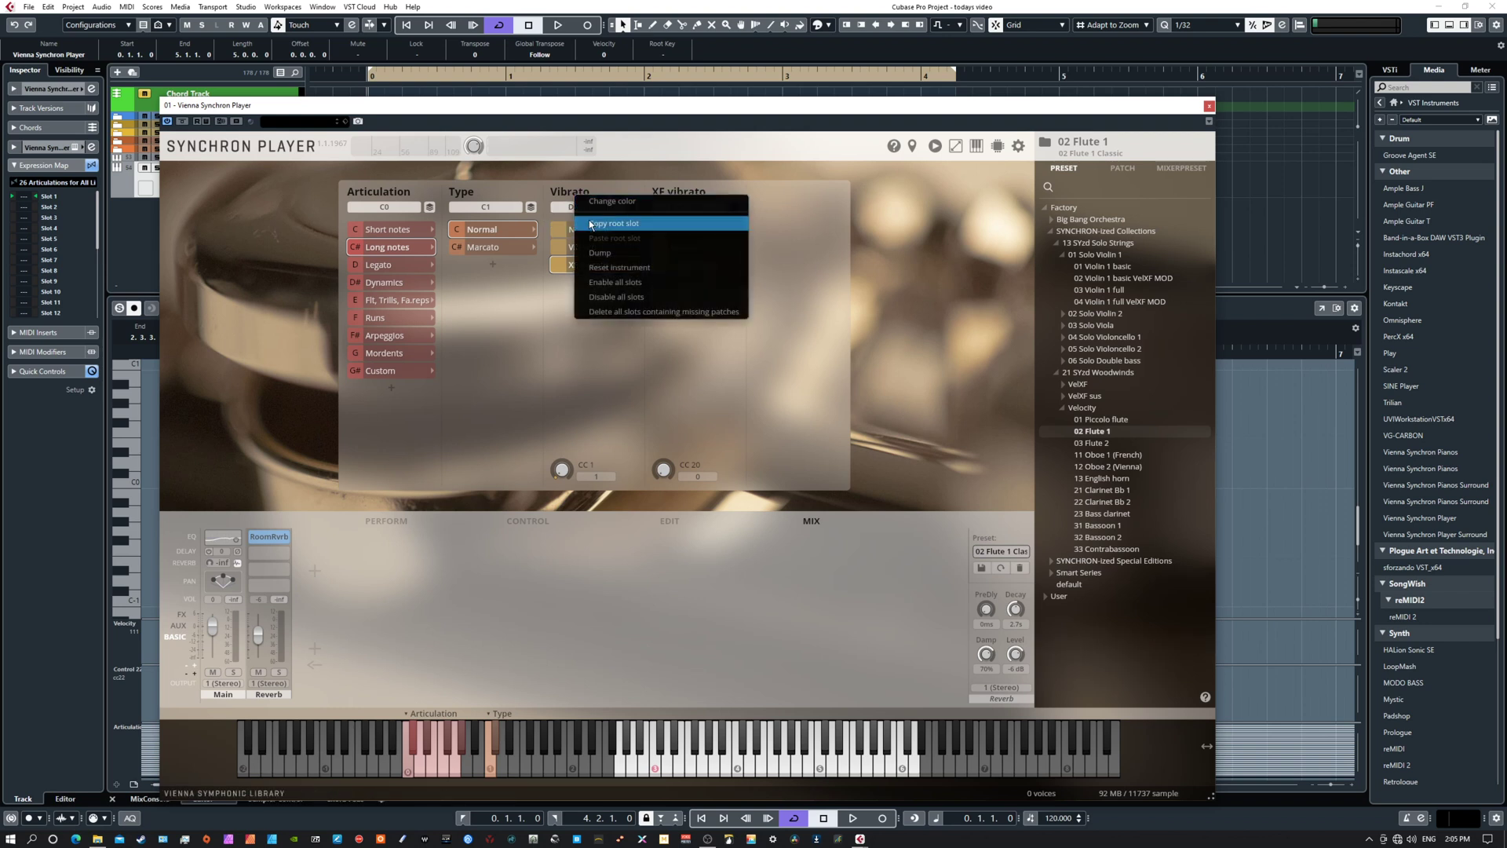
click(579, 350)
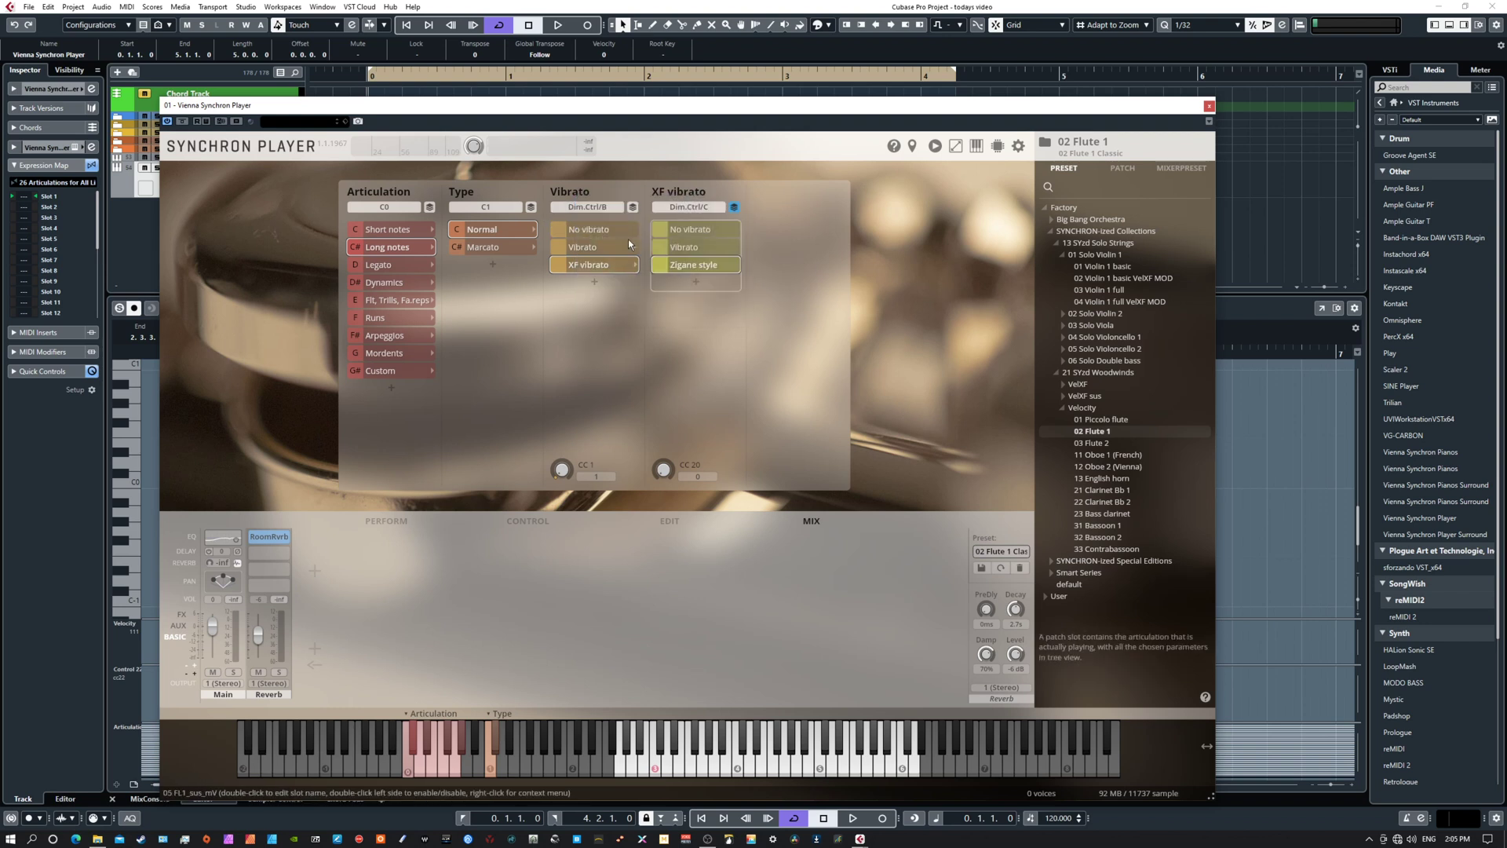
click(715, 253)
click(717, 267)
right_click(703, 250)
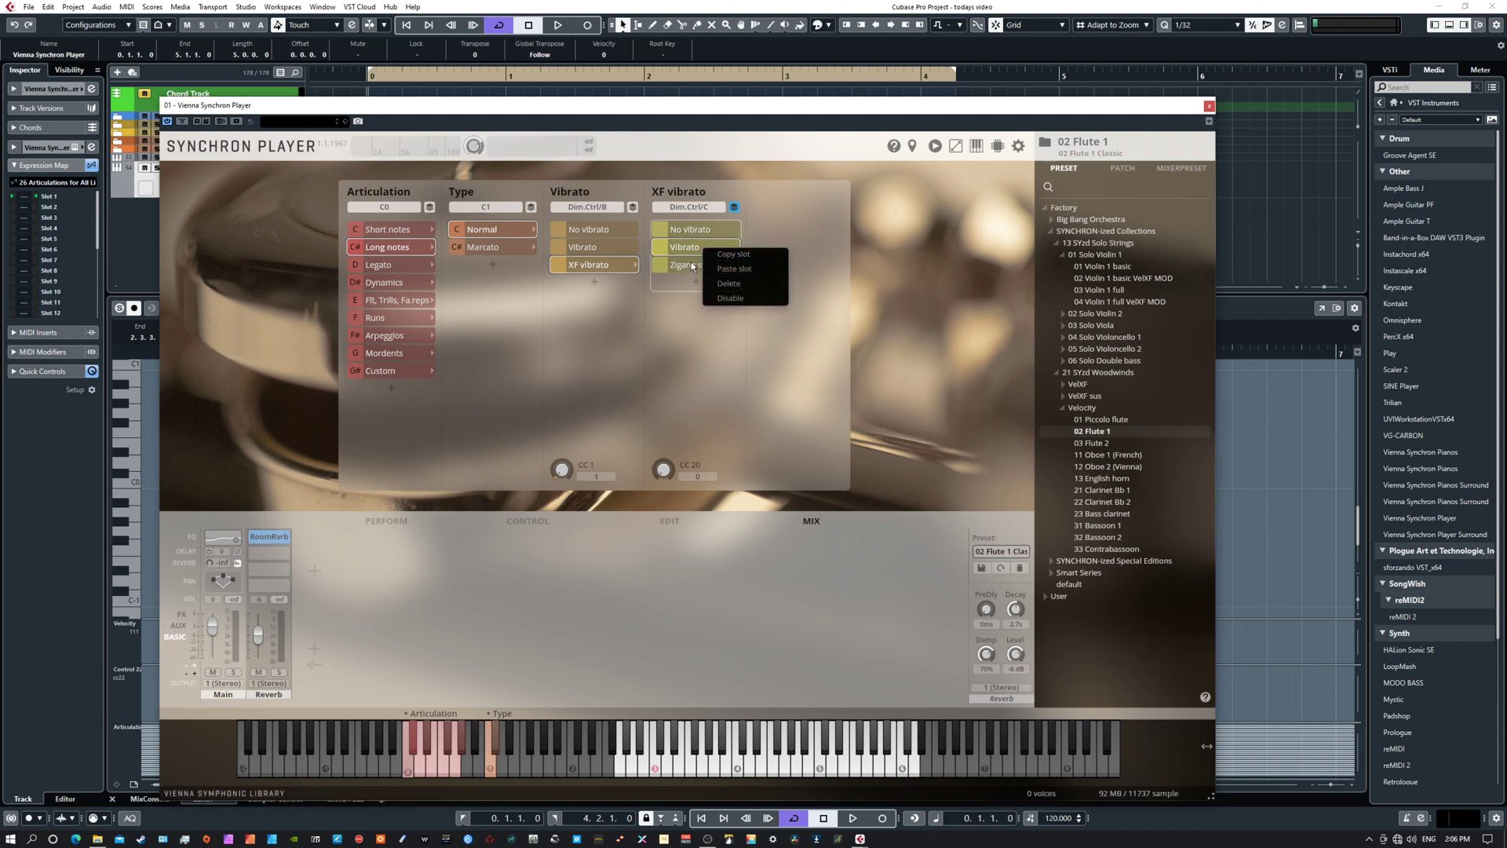
click(761, 269)
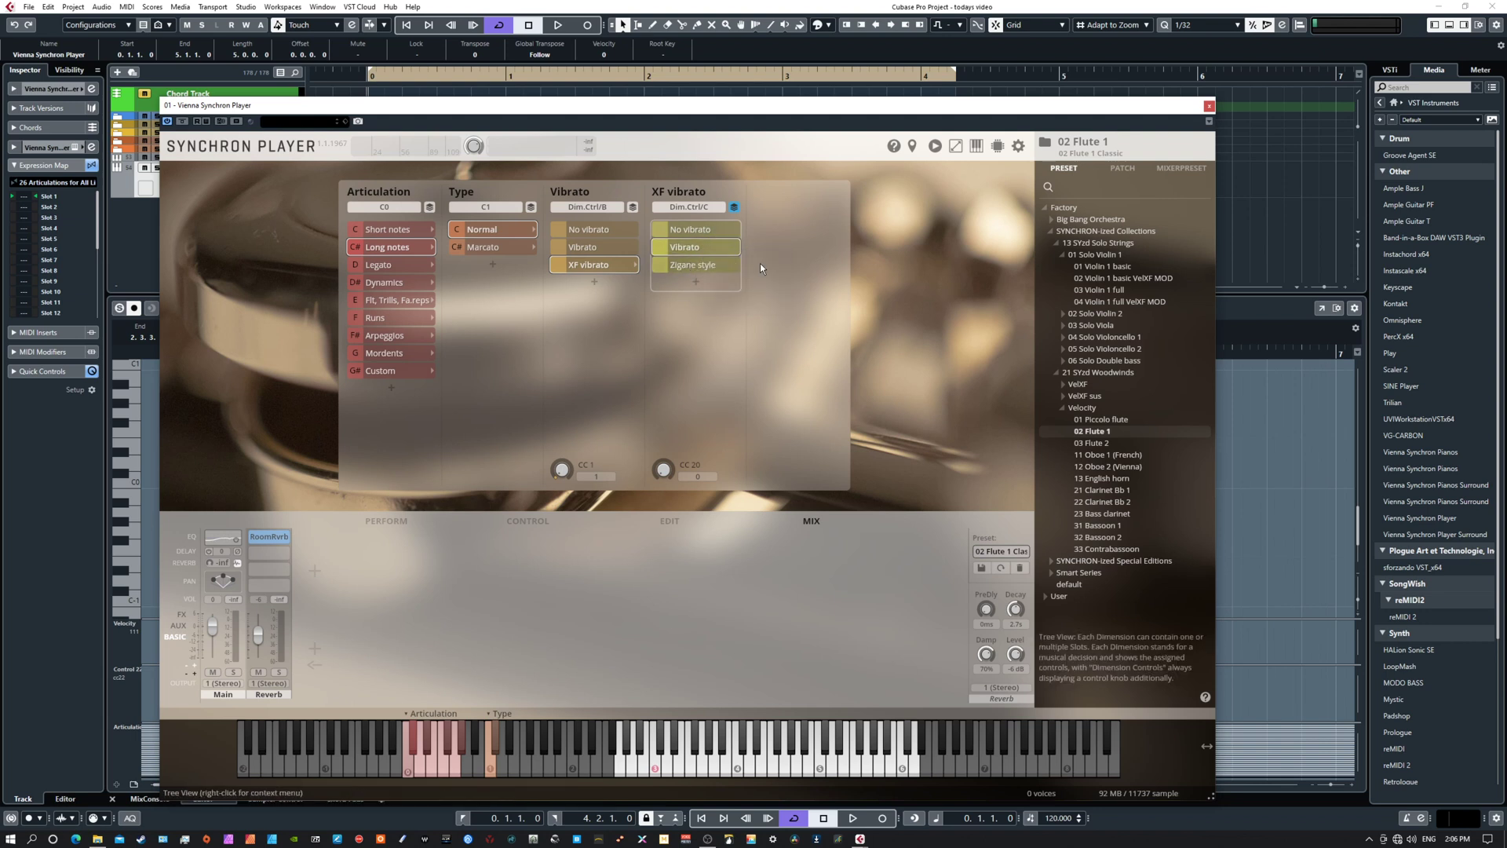
click(594, 247)
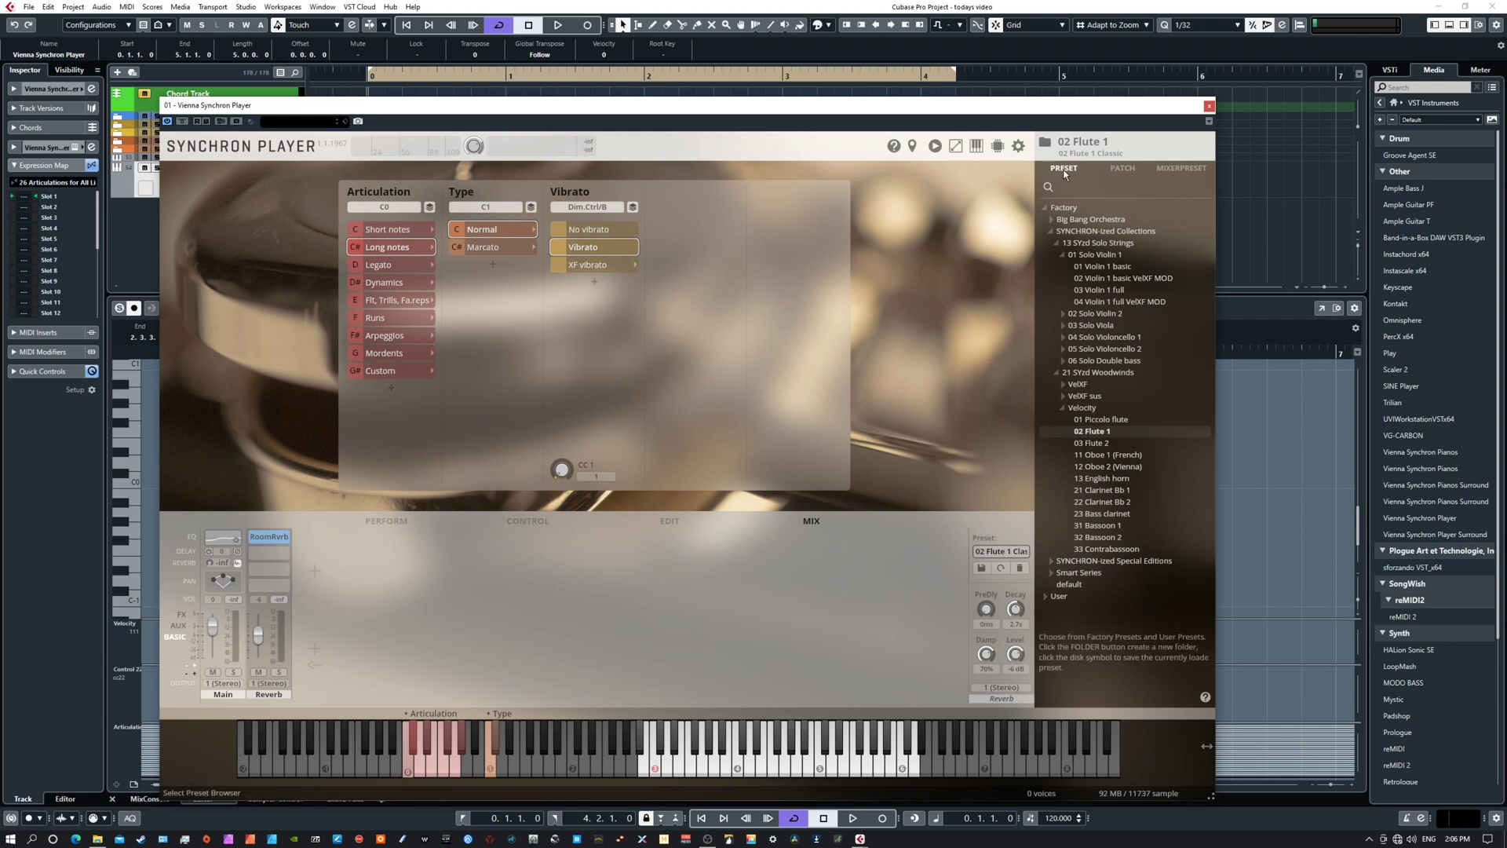
- Audition the Short notes articulation with a staccato note, and play back the part after choosing Portato short
click(382, 235)
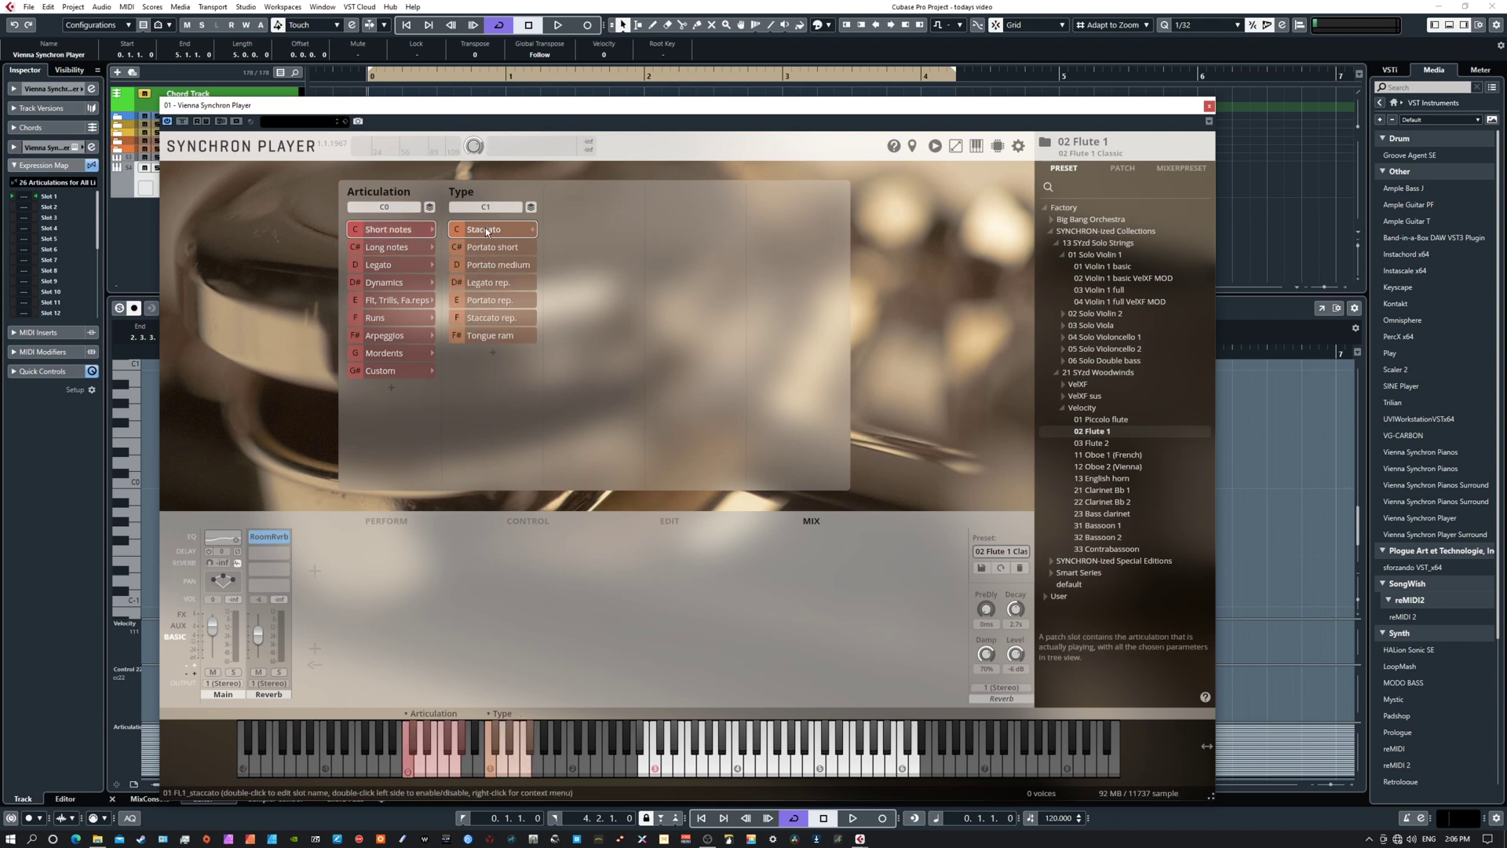
click(747, 762)
key(space)
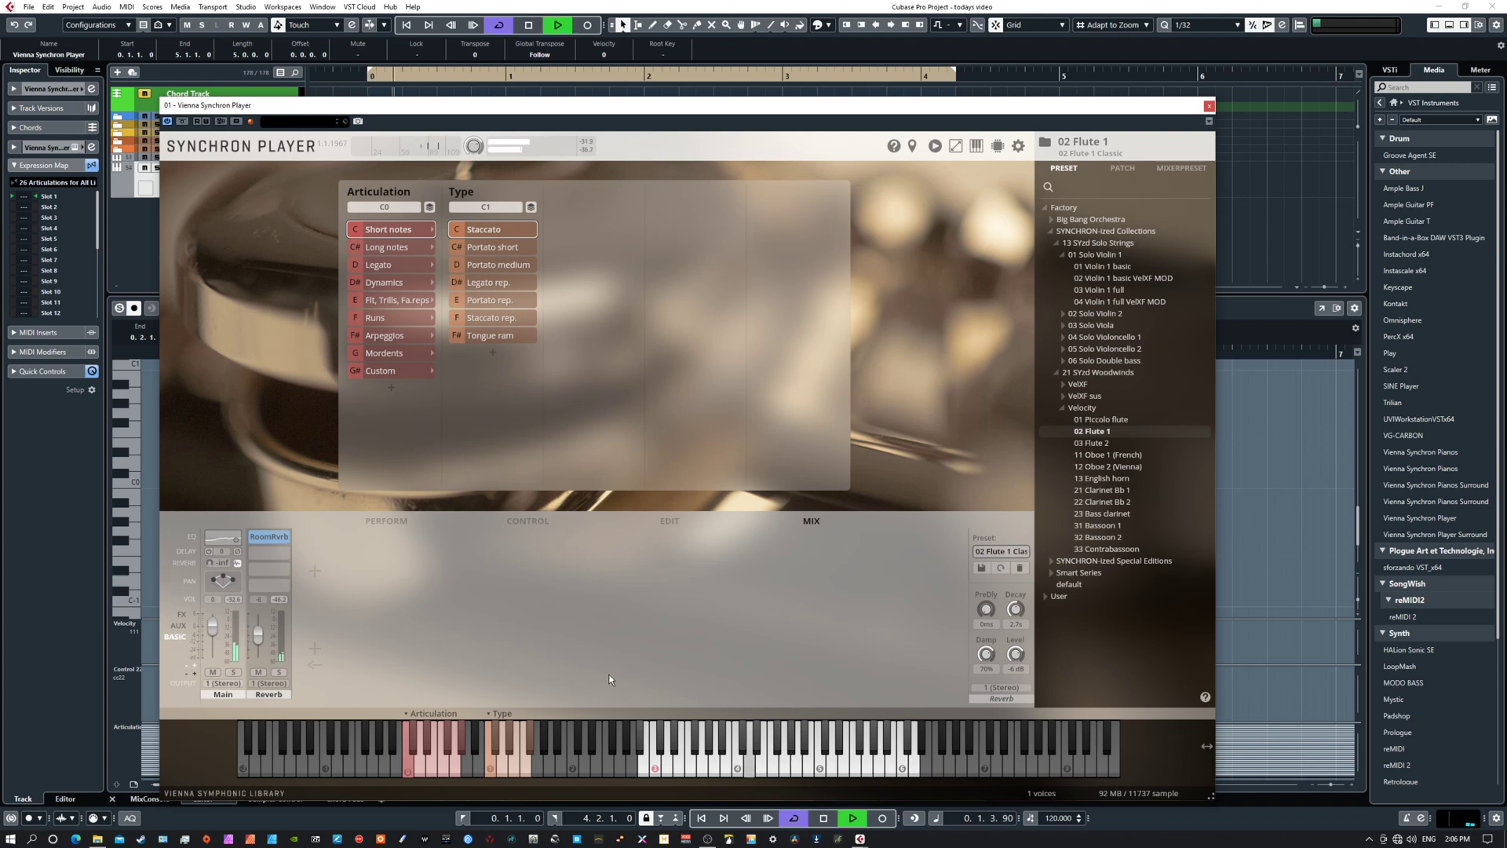
click(506, 251)
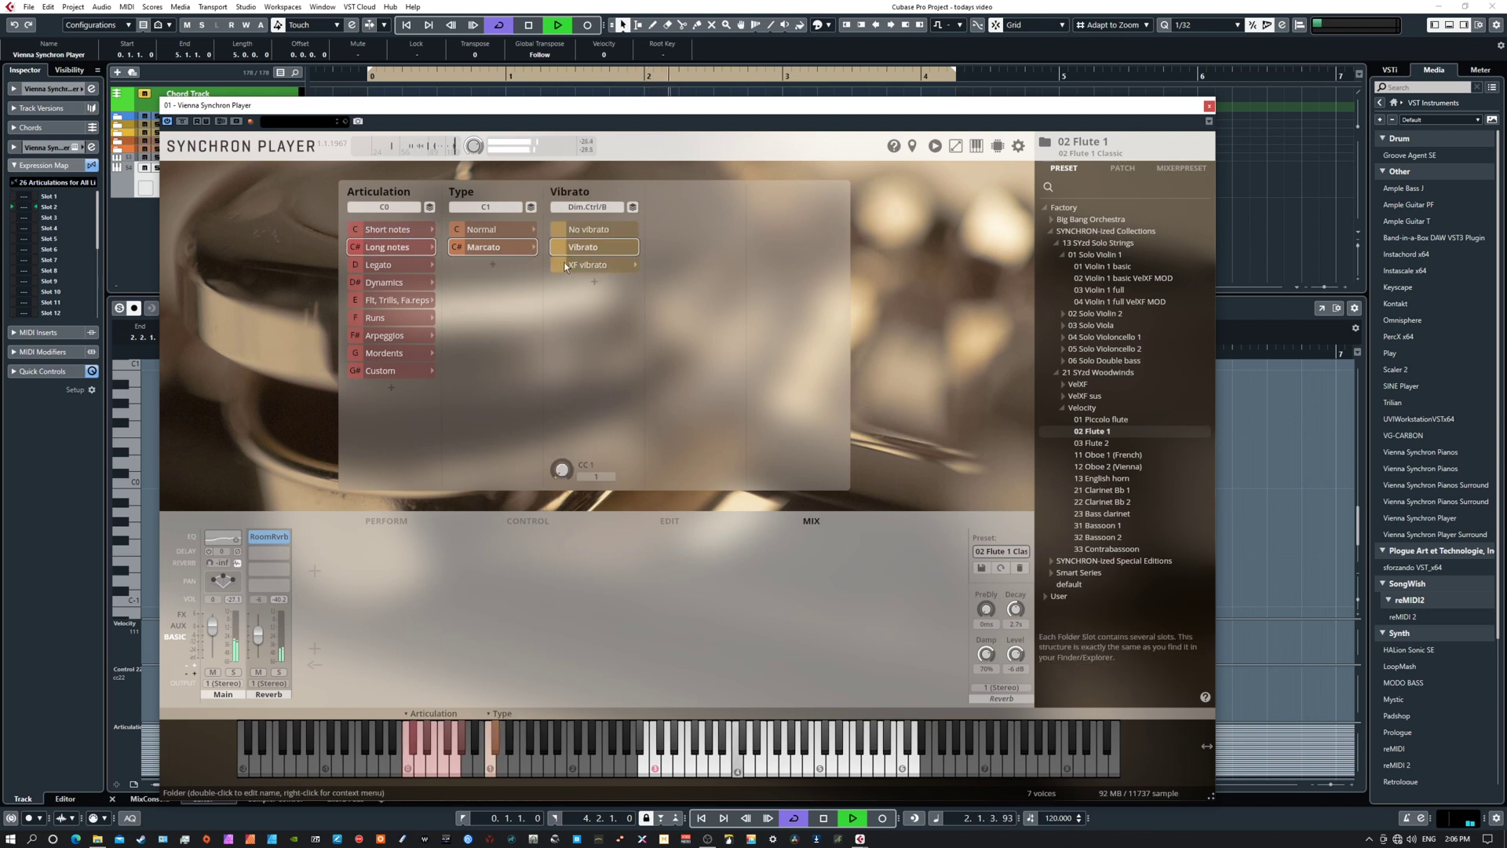
key(space)
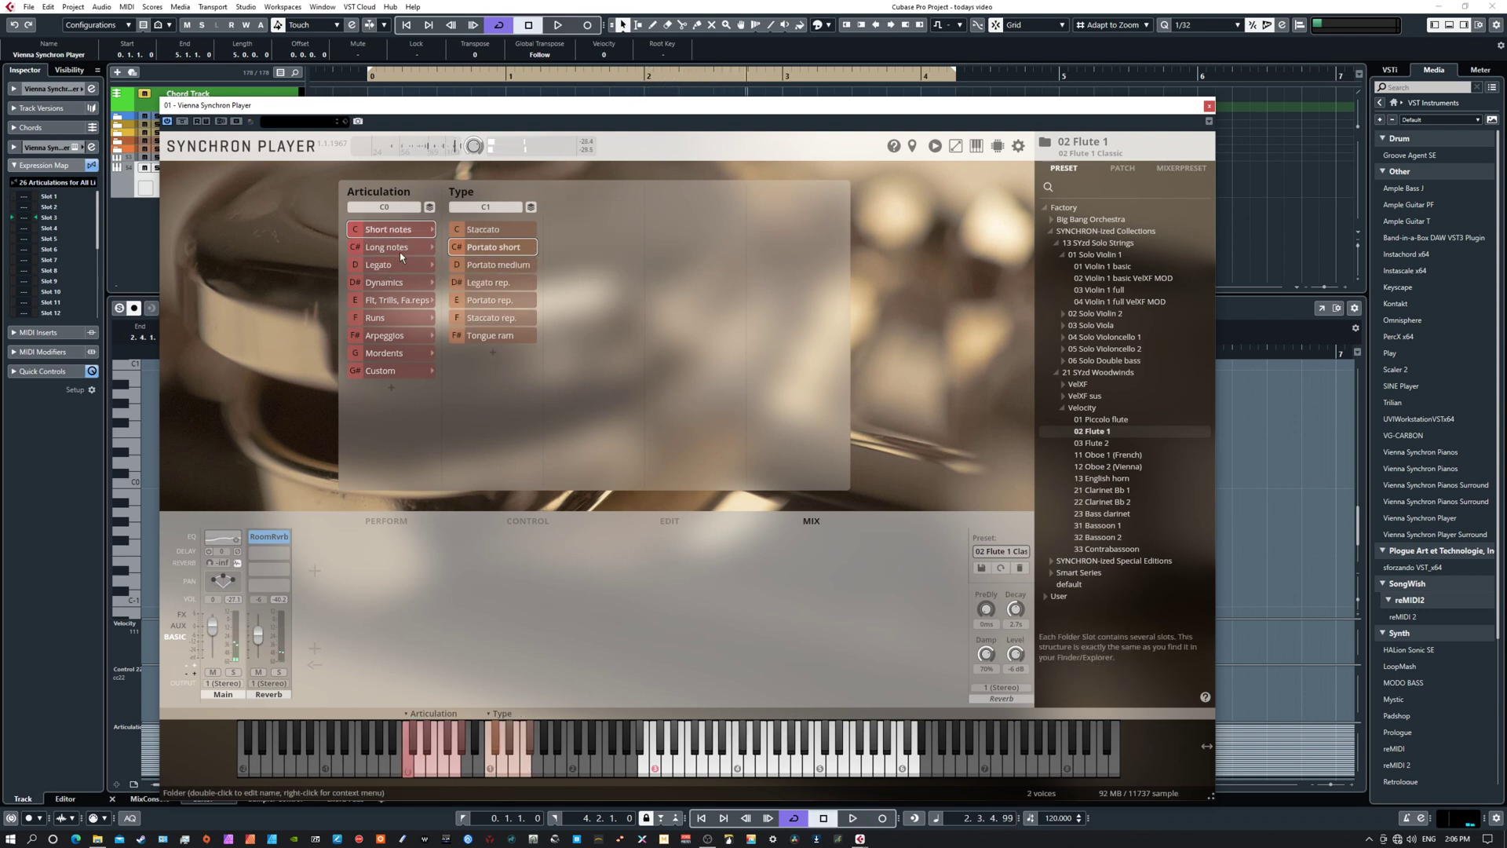
- Choose No vibrato for Long notes Marcato, show the Dynamics articulation, and play the part back briefly
click(400, 252)
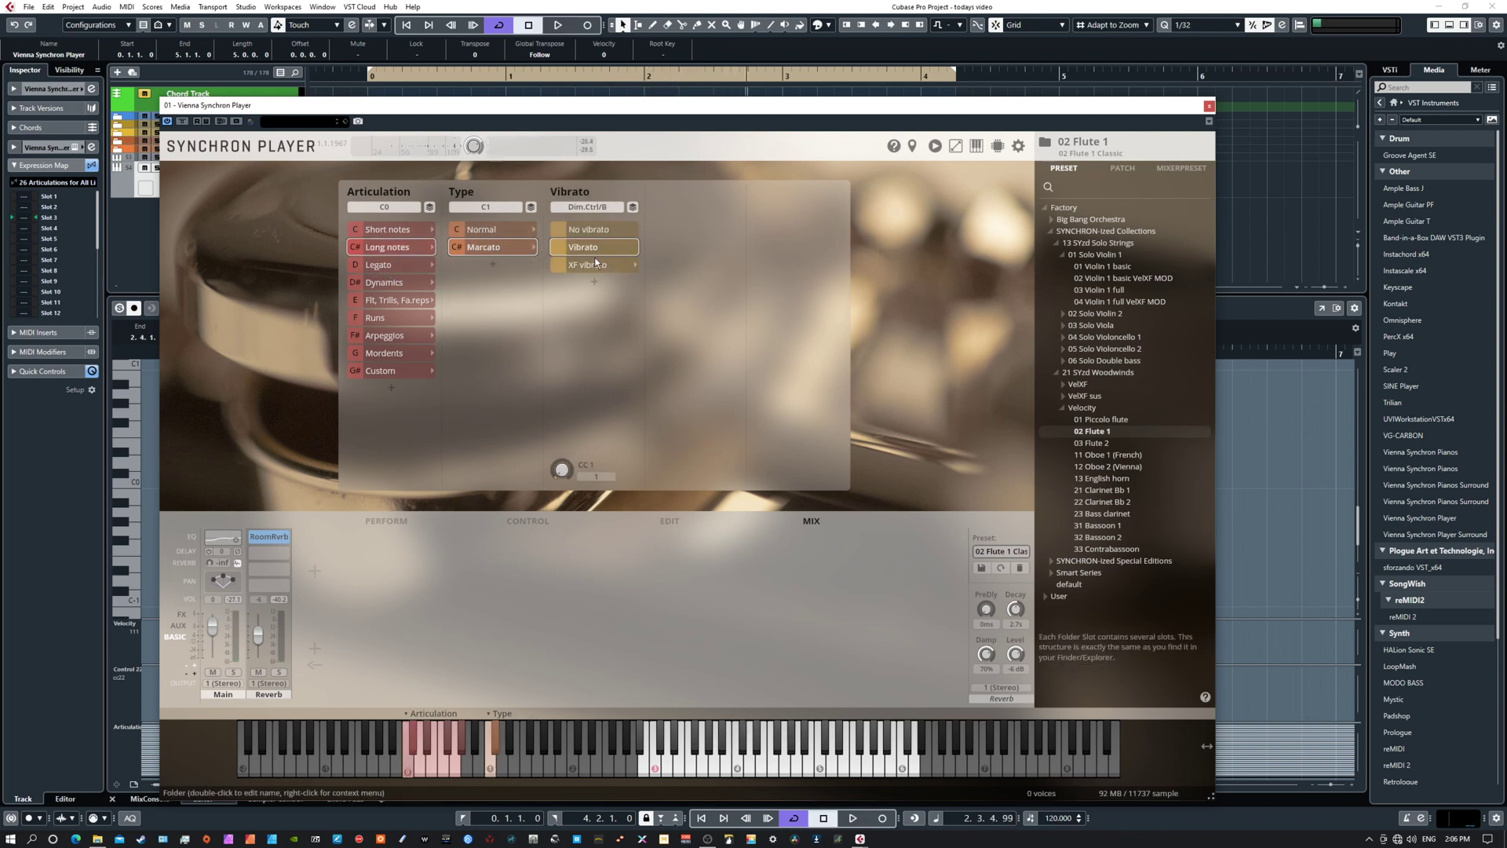
click(570, 231)
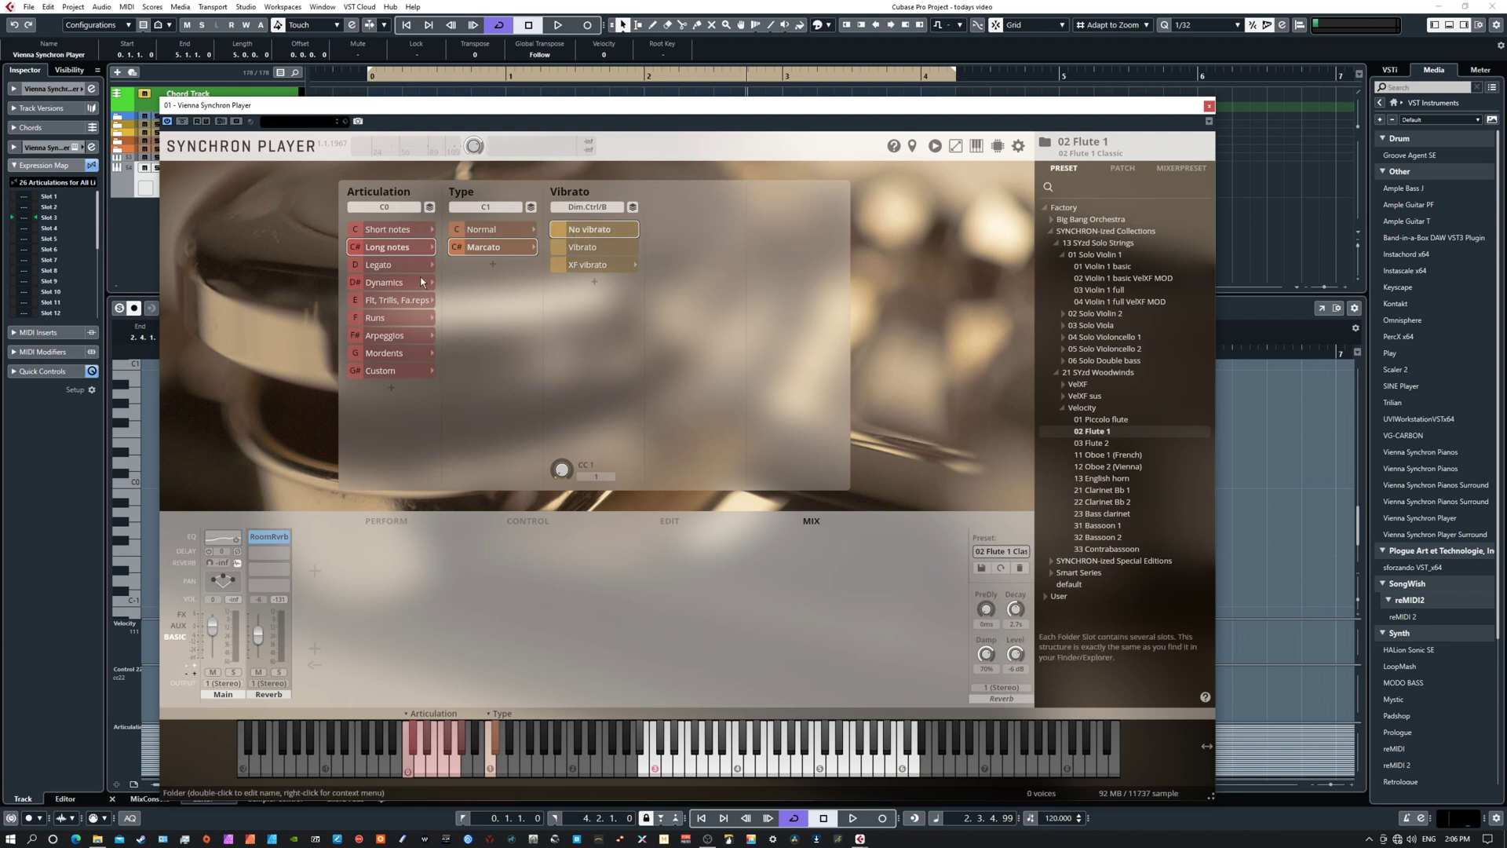
click(416, 284)
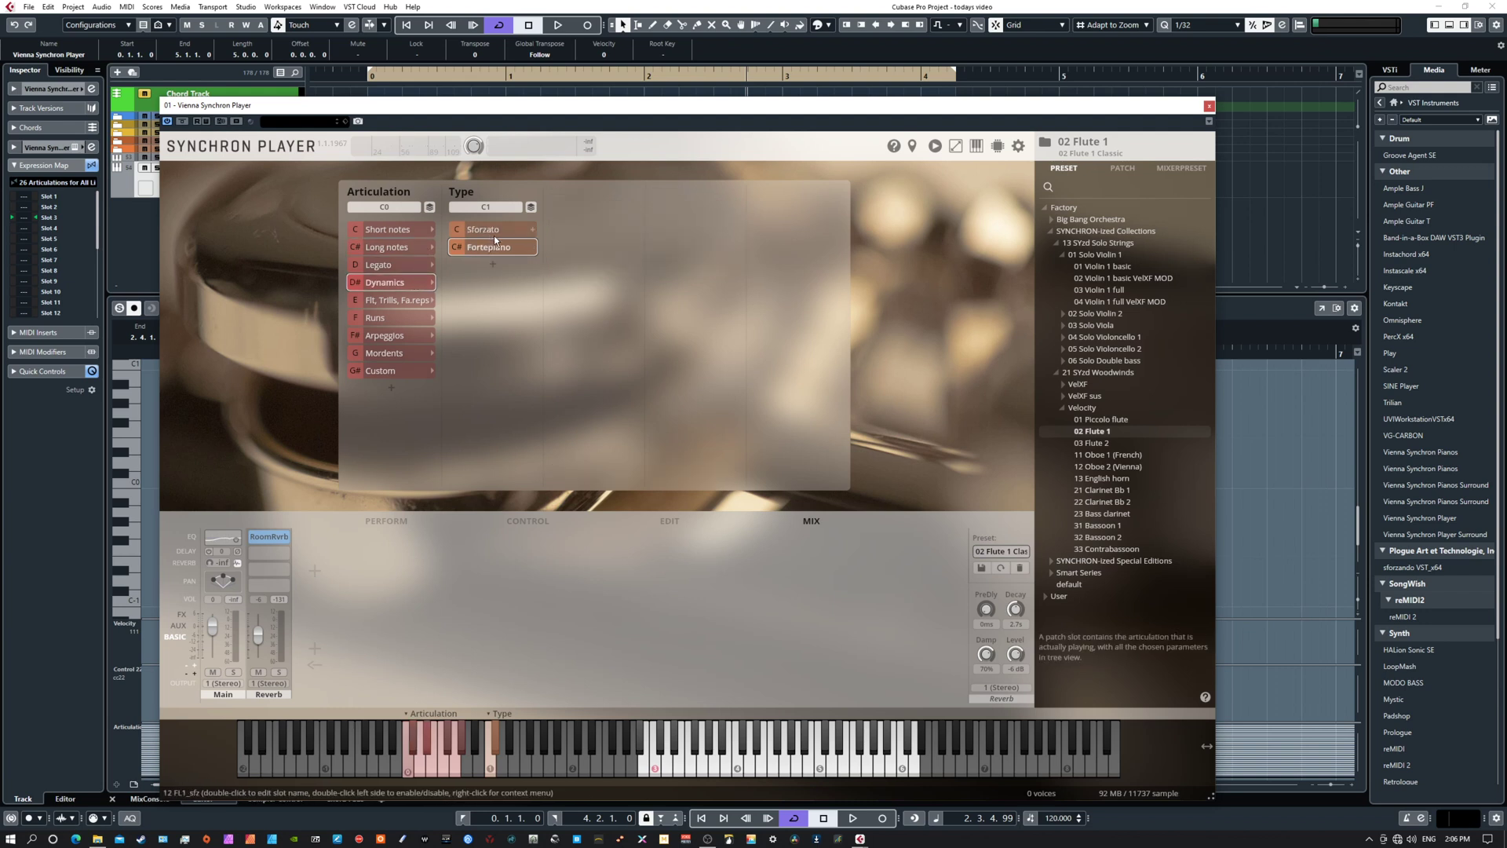
key(space)
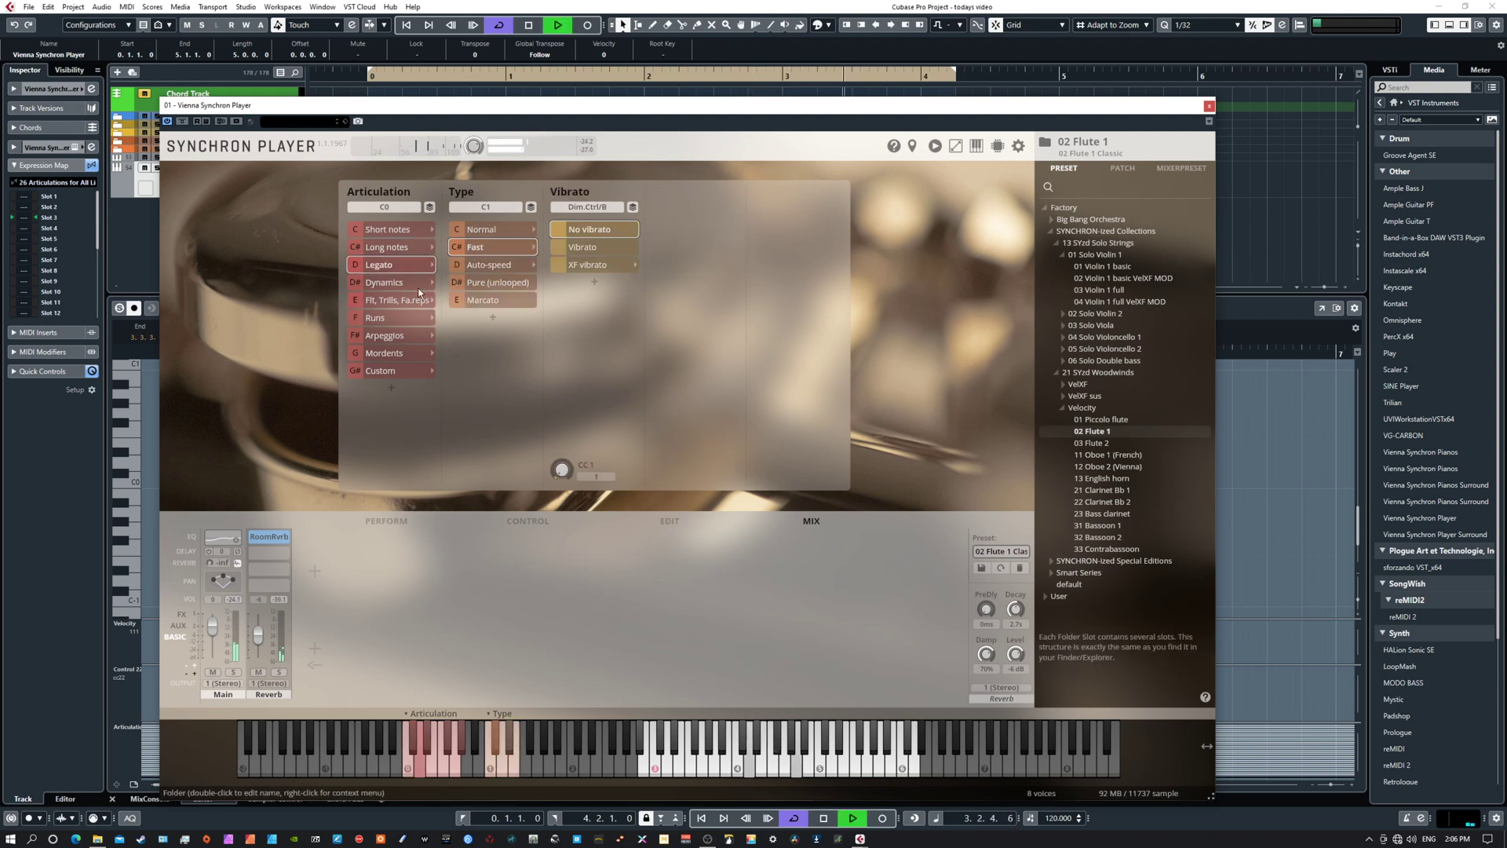
key(space)
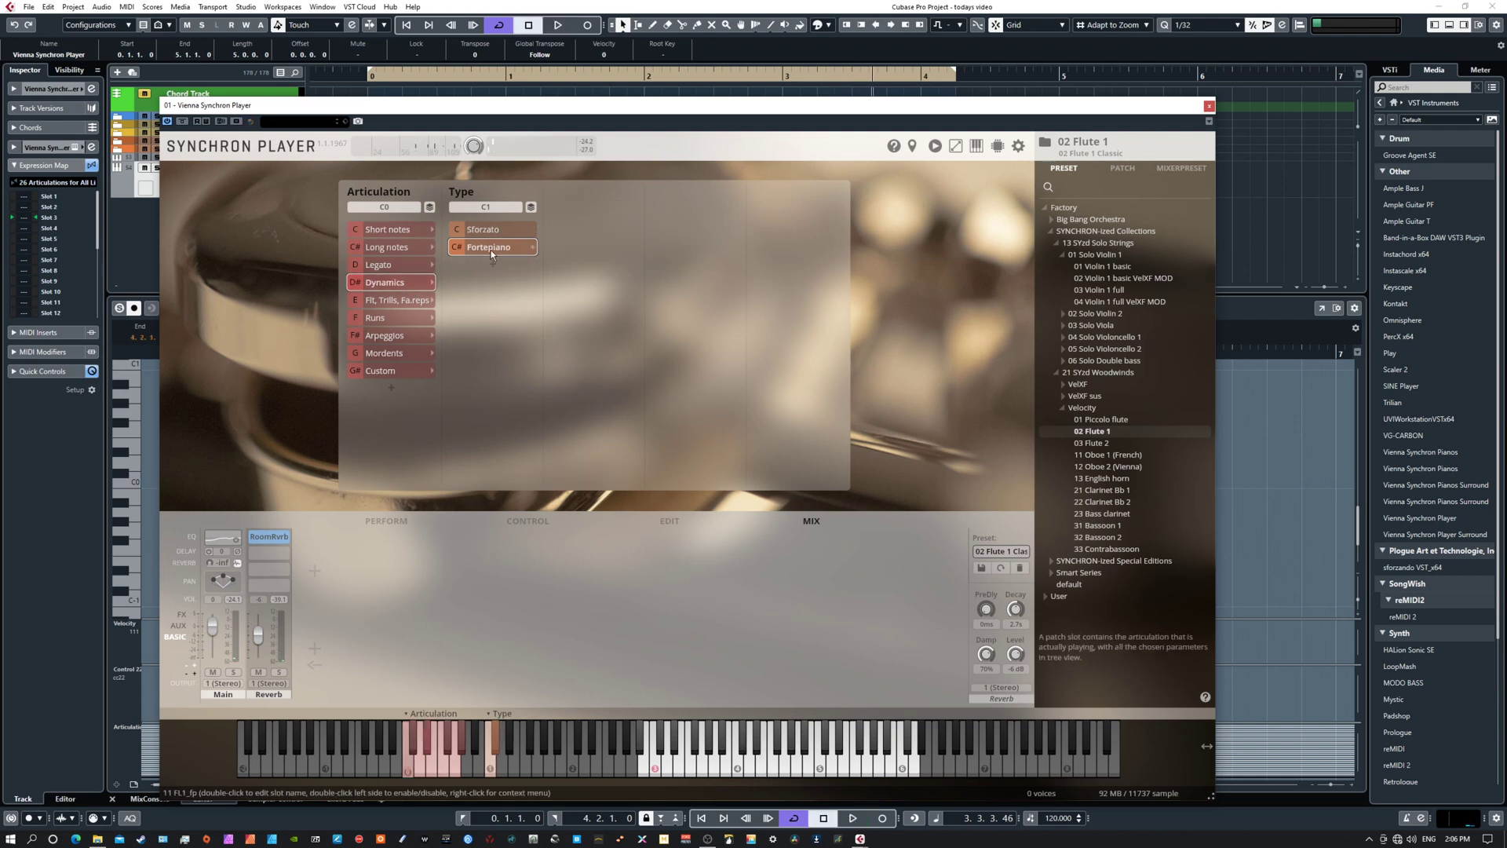
- Browse the Runs articulation's Minor down and Special scales, and audition the Whole tone up slot
click(396, 319)
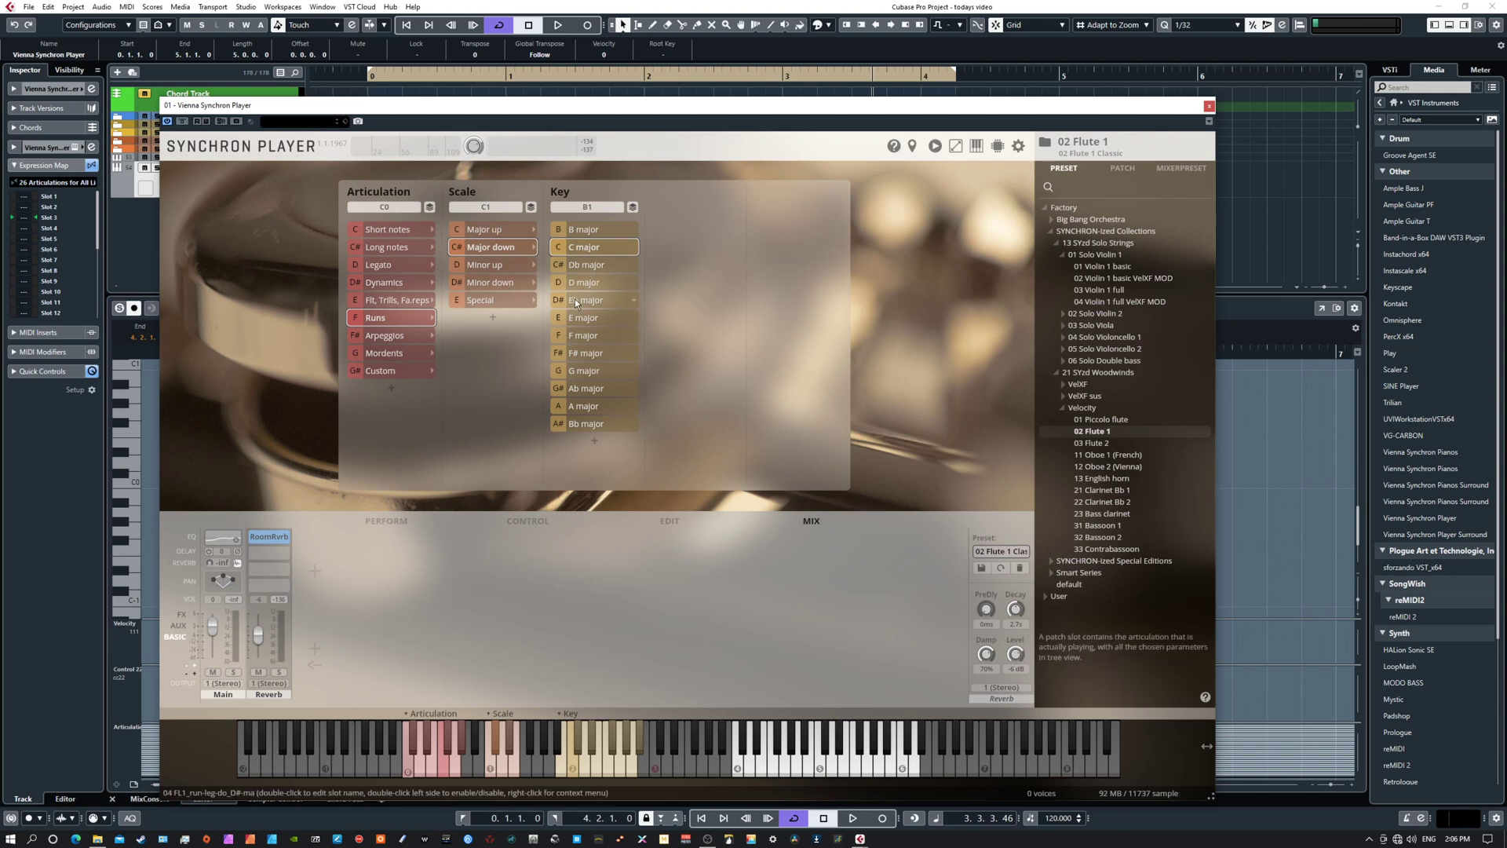
click(507, 285)
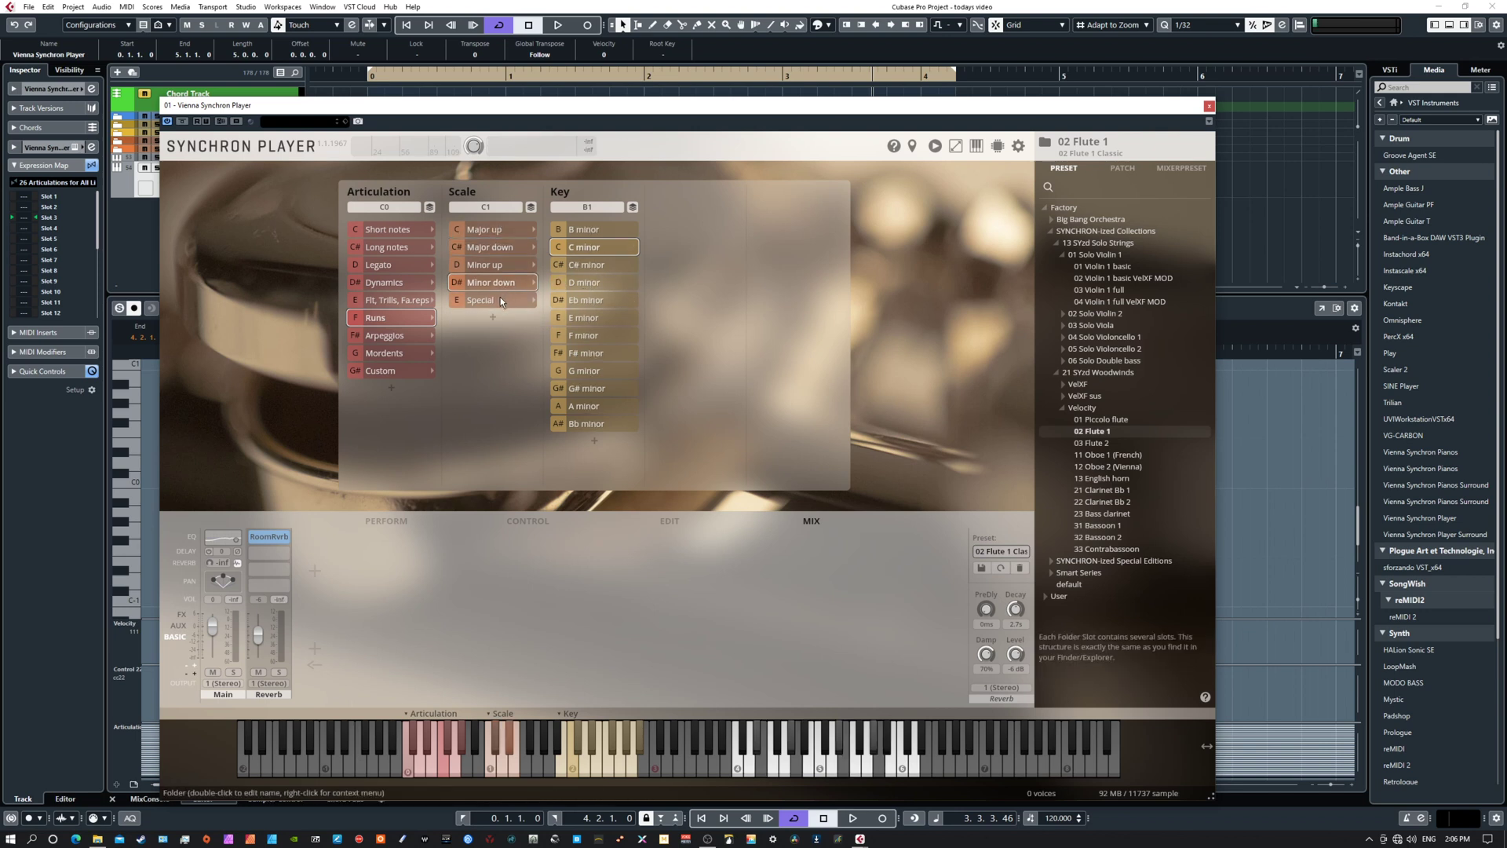
click(501, 301)
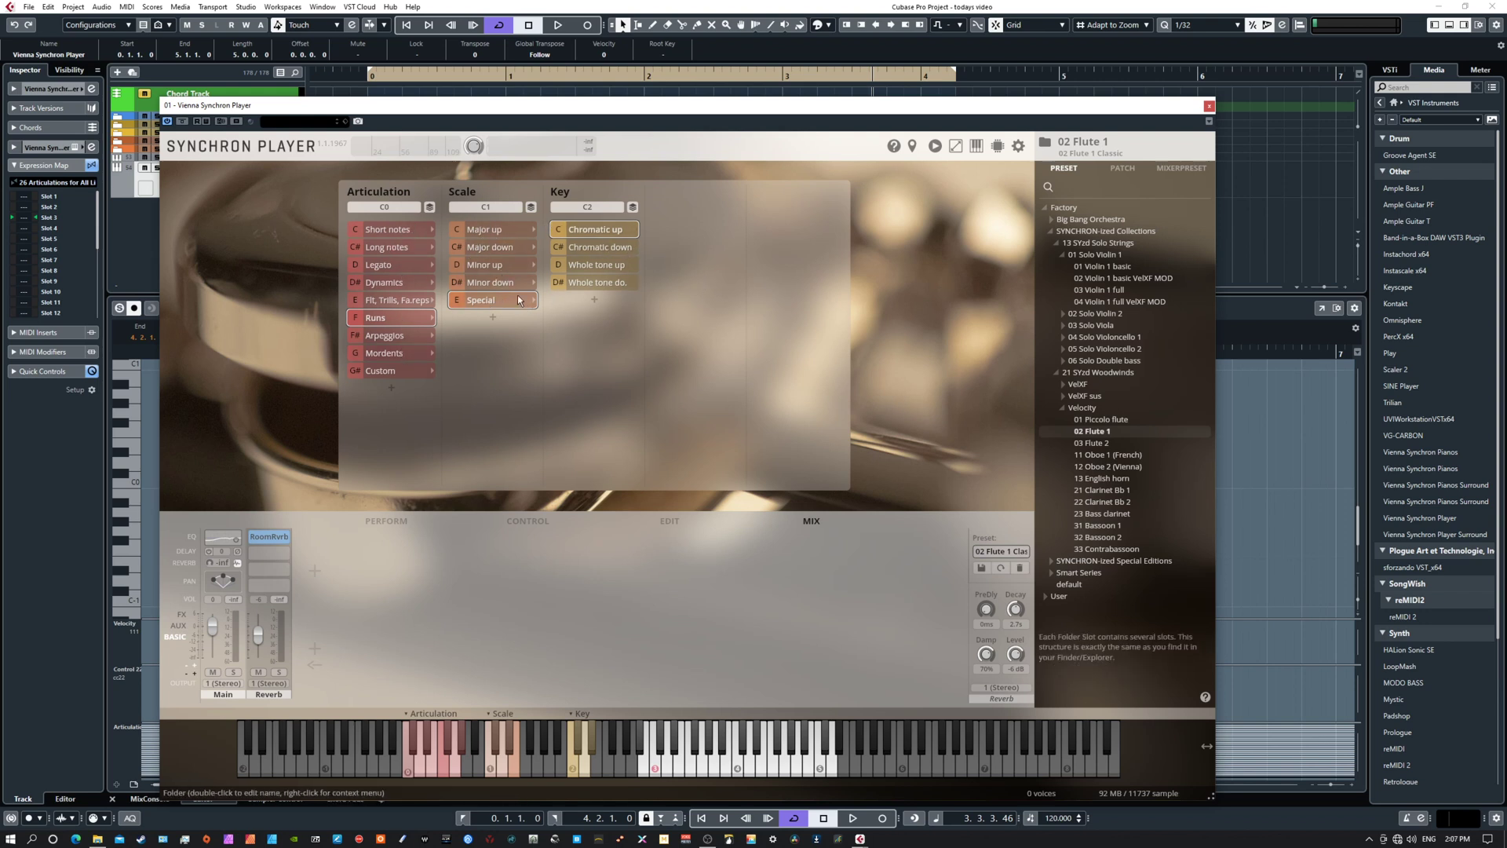
click(597, 265)
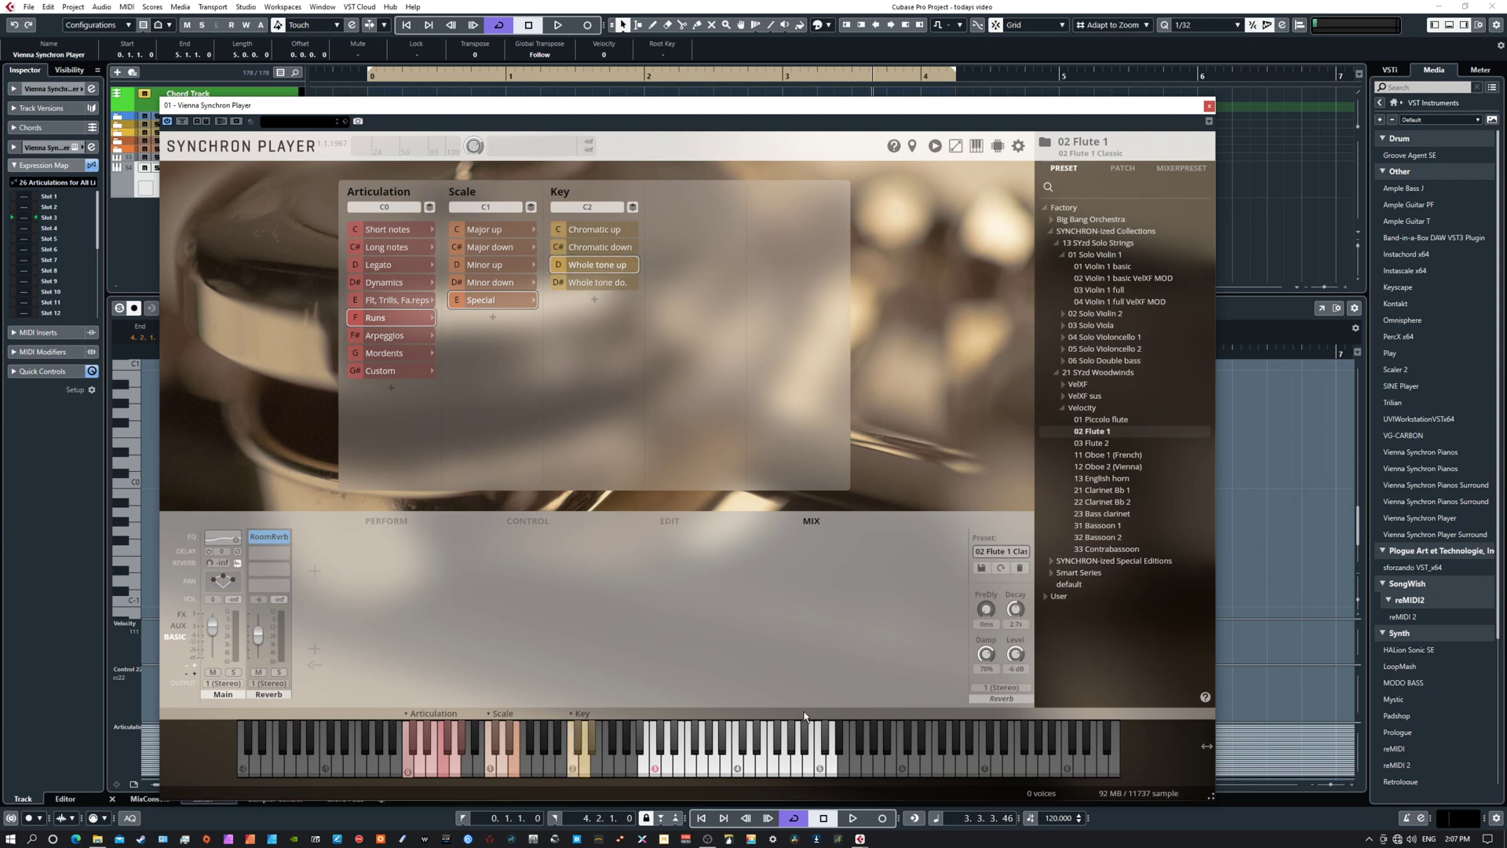
click(731, 765)
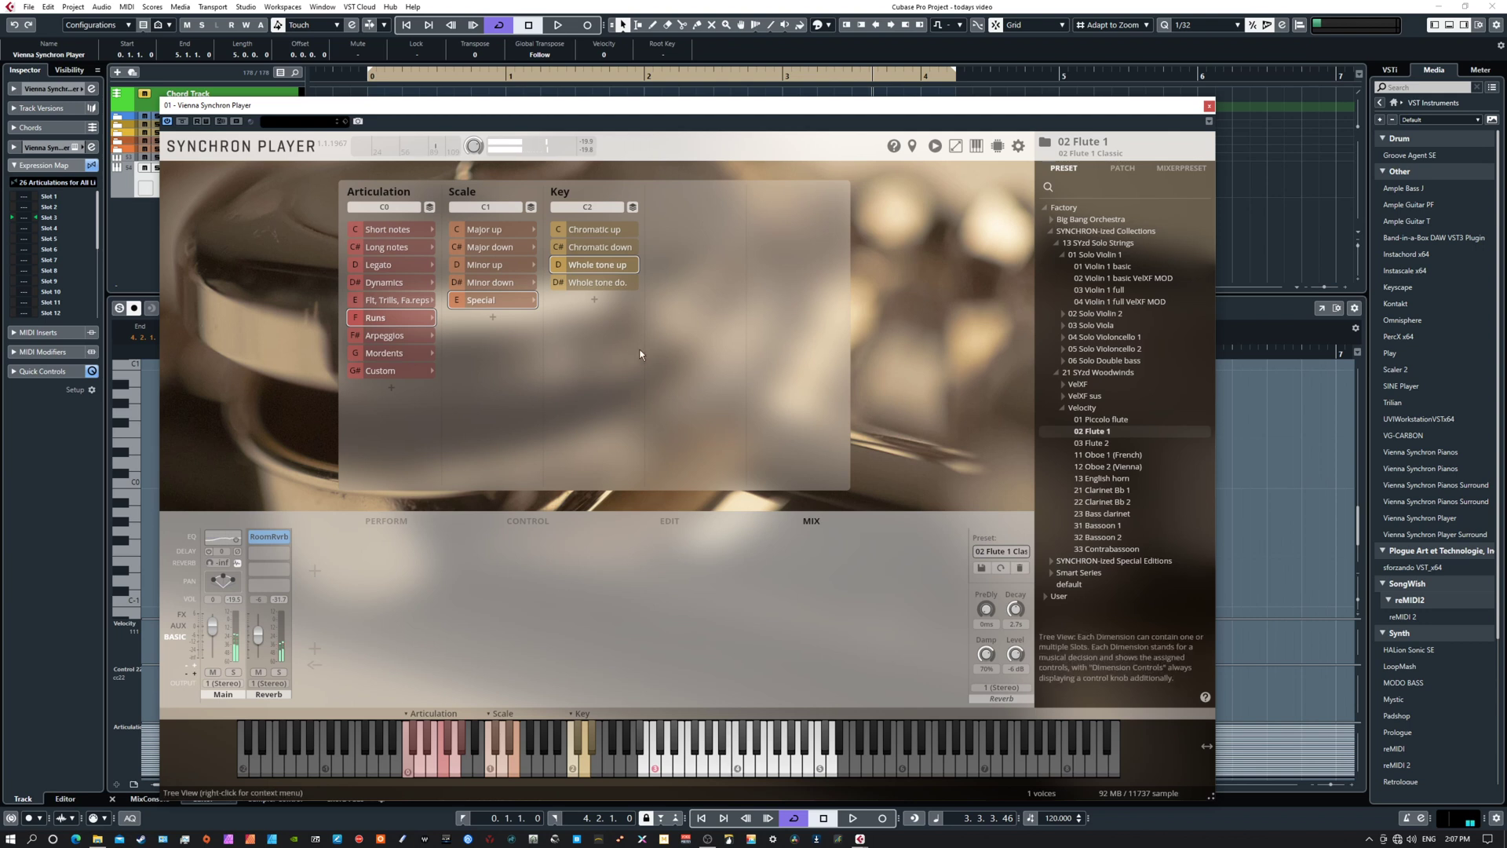
- Copy the Fast; No vibrato slot from Legato's Auto-speed type
click(397, 267)
click(493, 267)
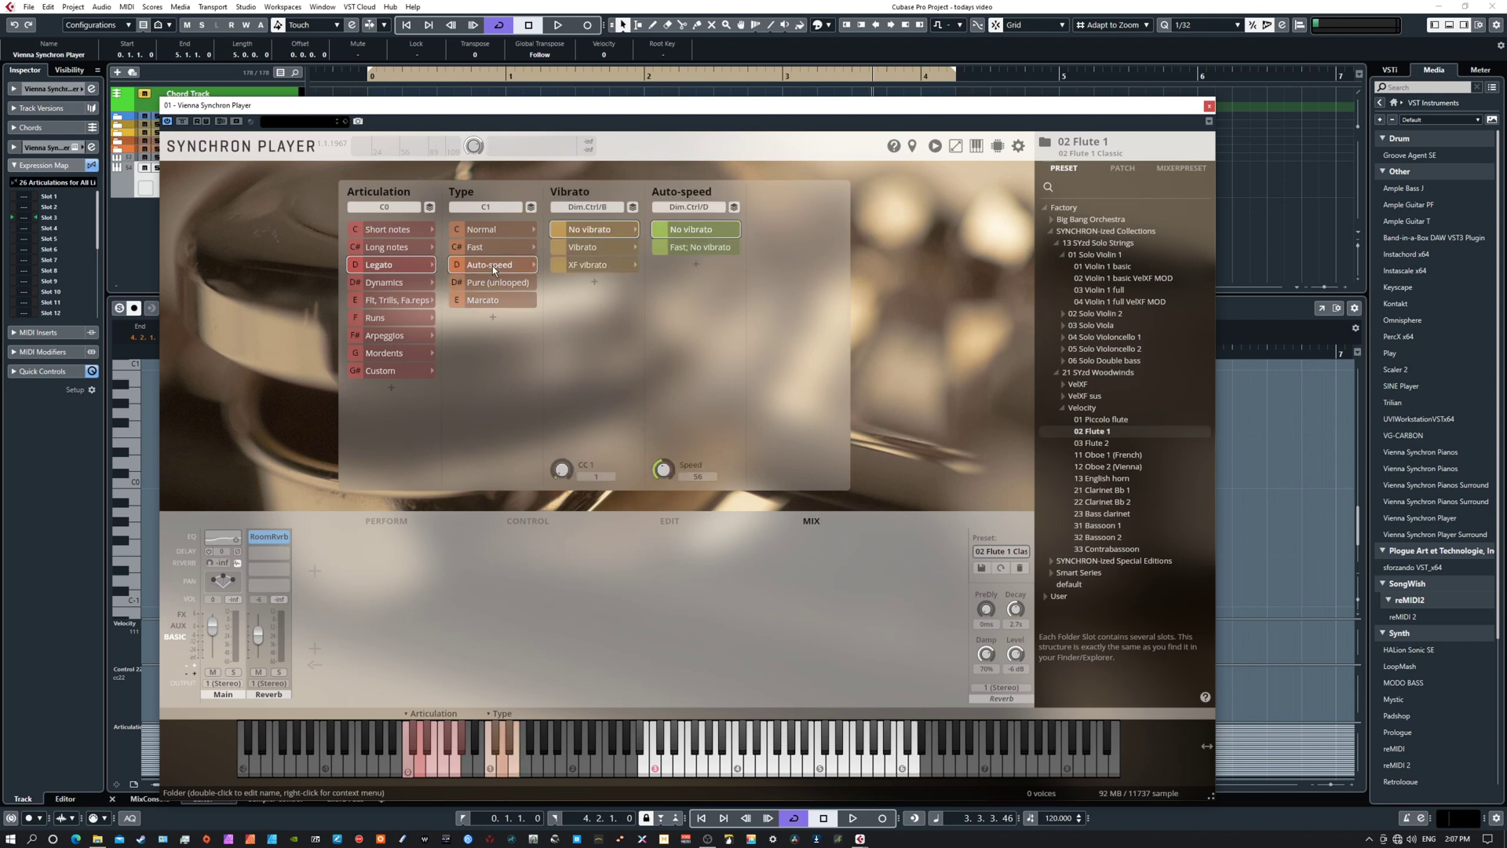
right_click(699, 252)
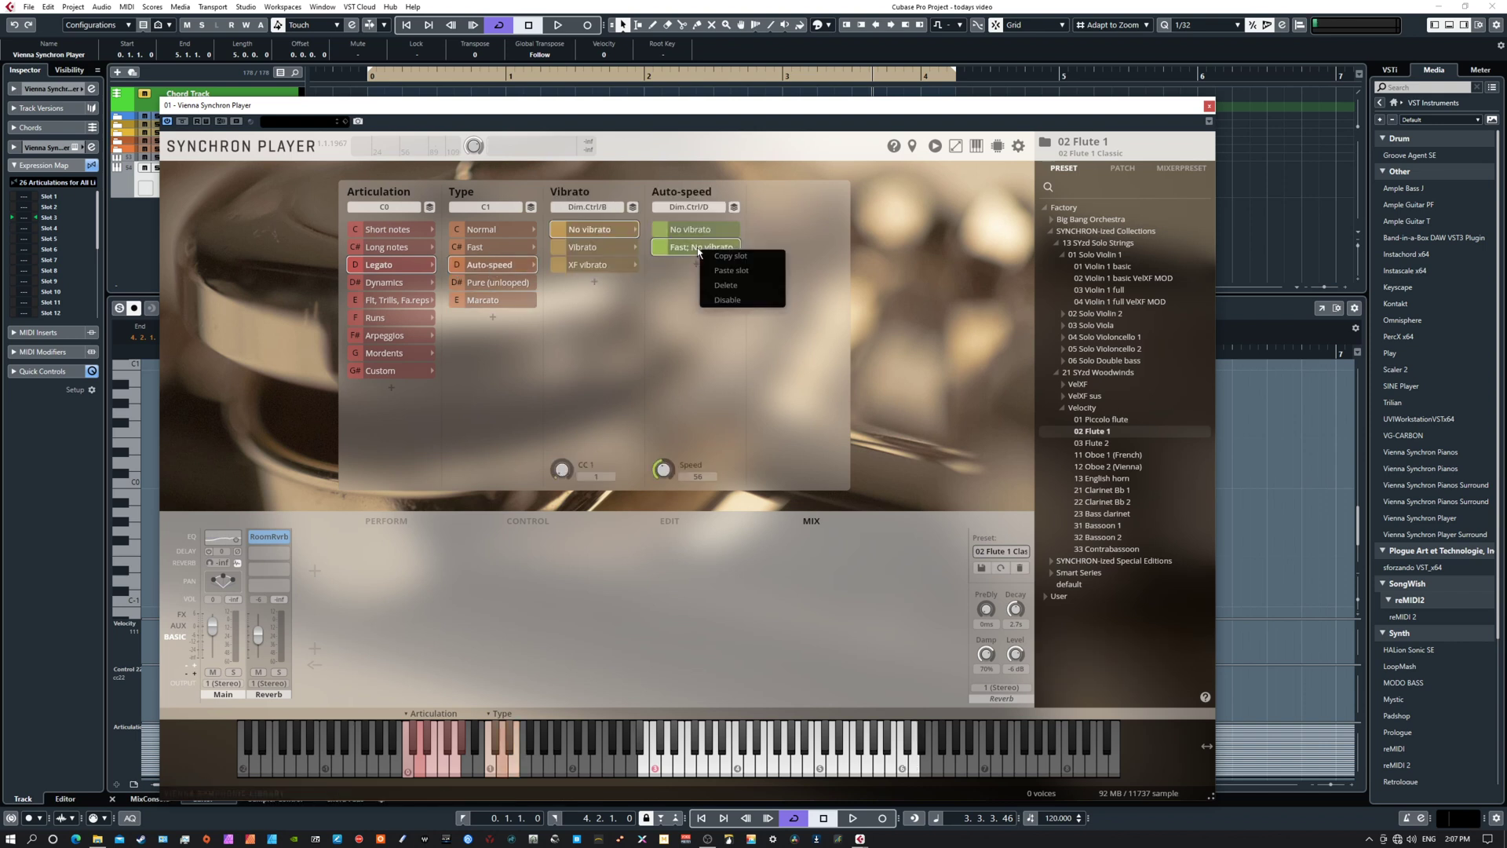
click(719, 257)
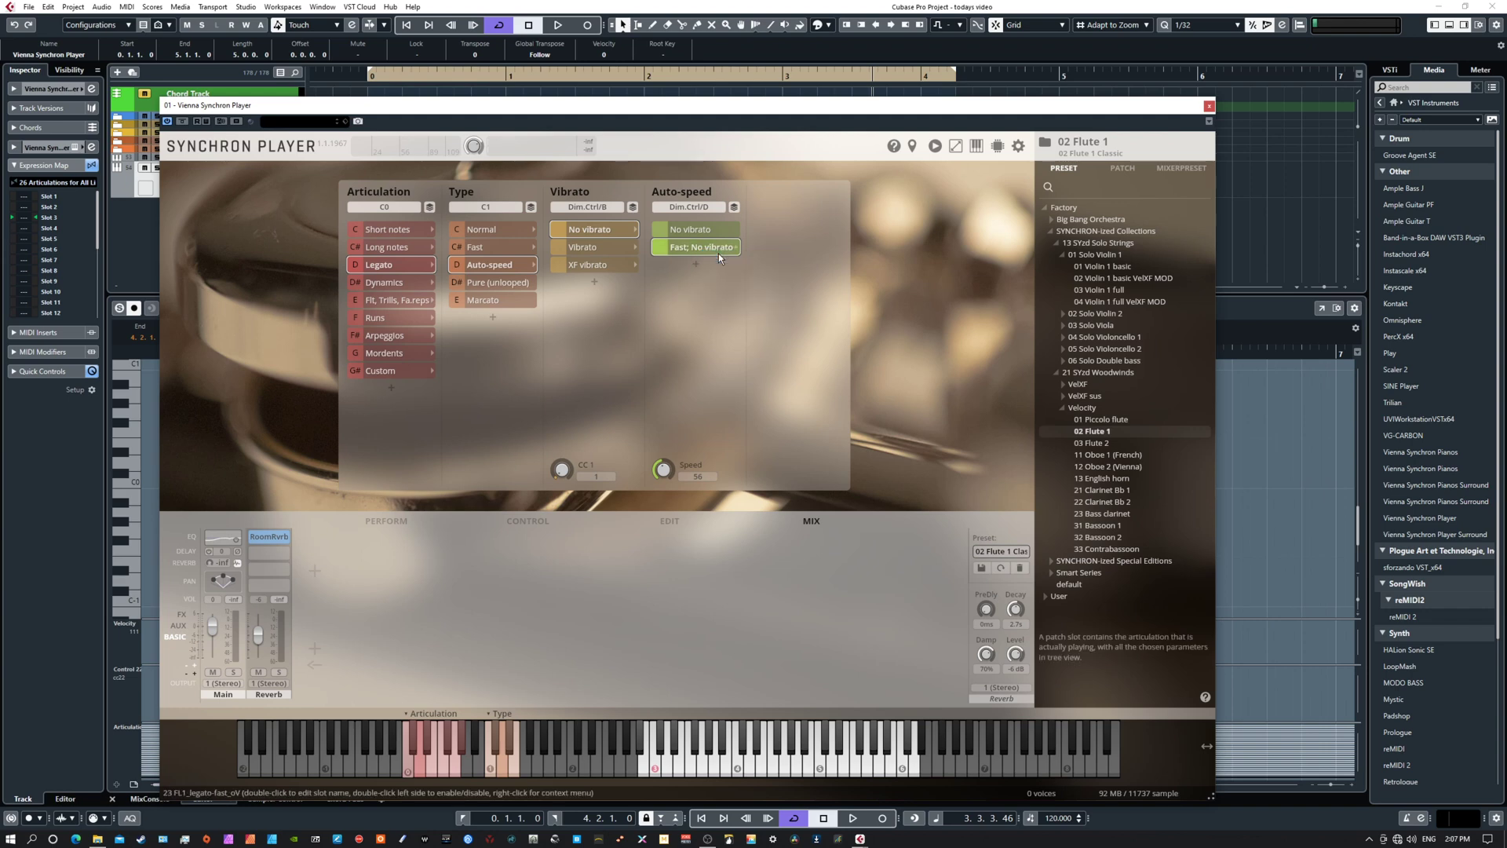
- Move the player window down off the track list and duplicate the Vienna Synchron Player track
drag(542, 96, 573, 291)
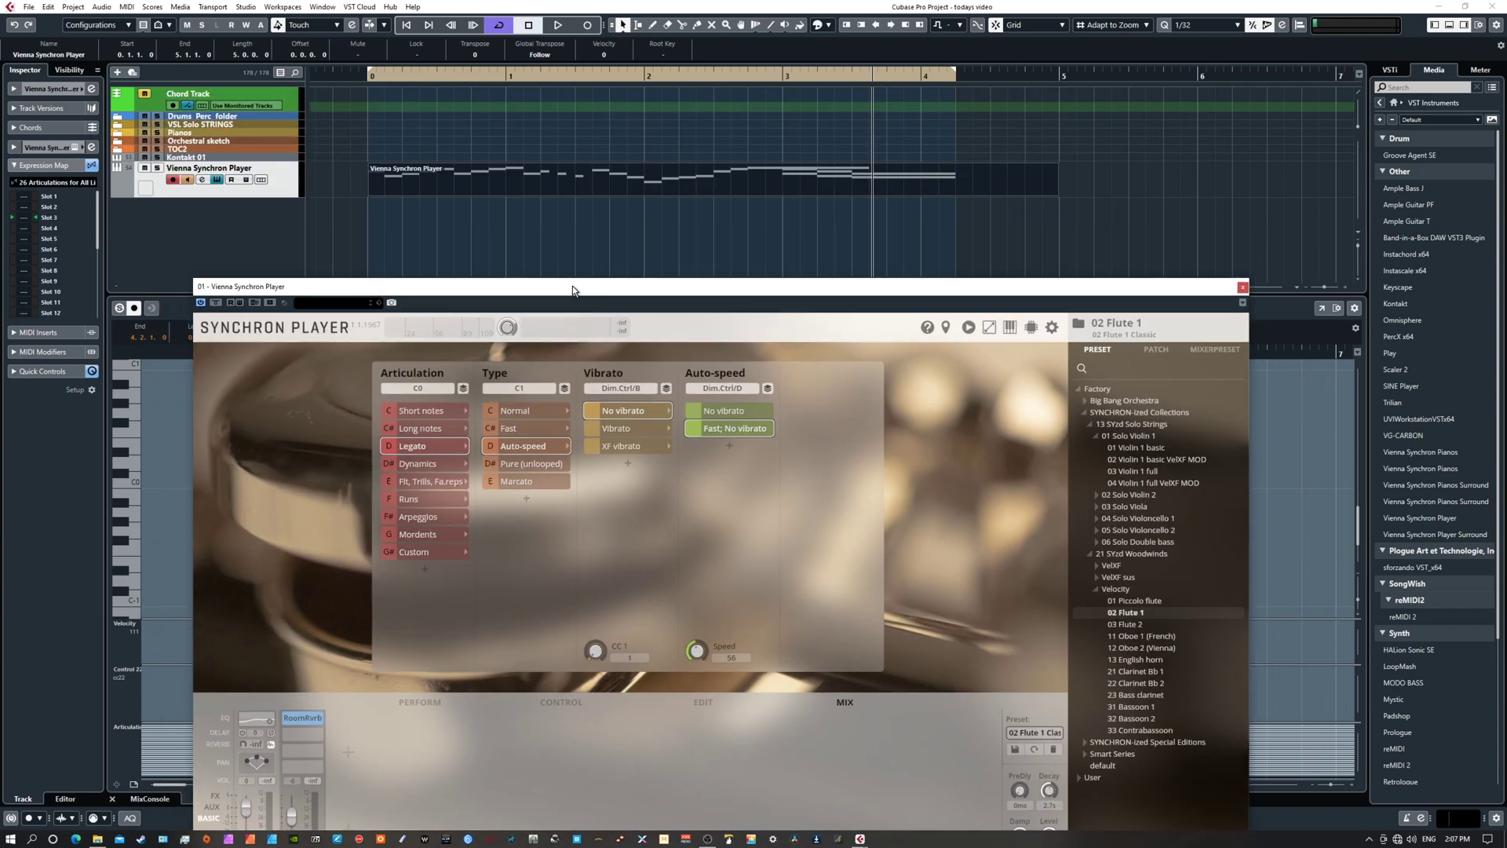
right_click(252, 210)
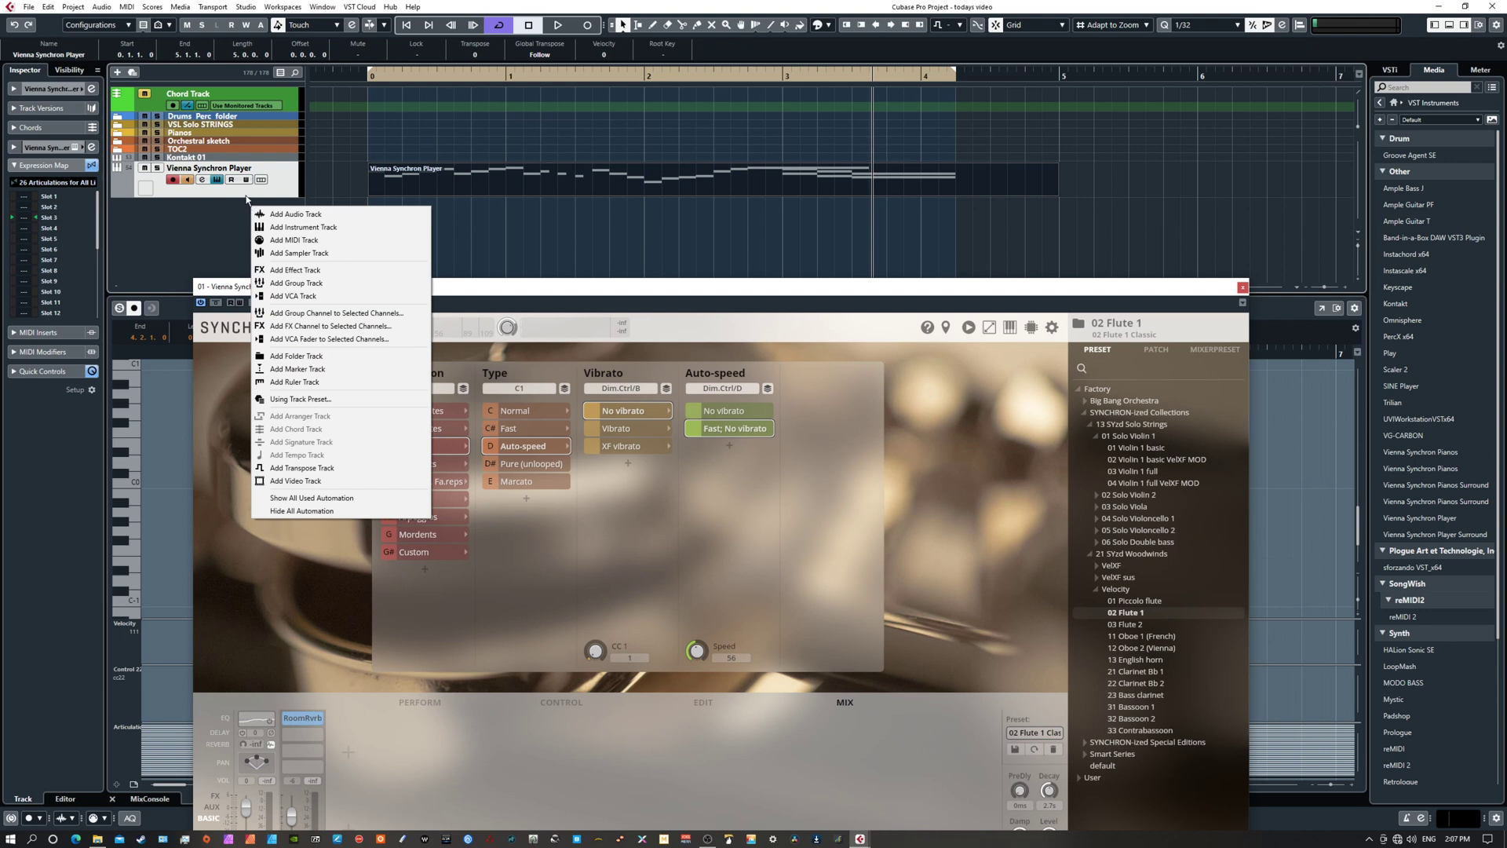
right_click(286, 192)
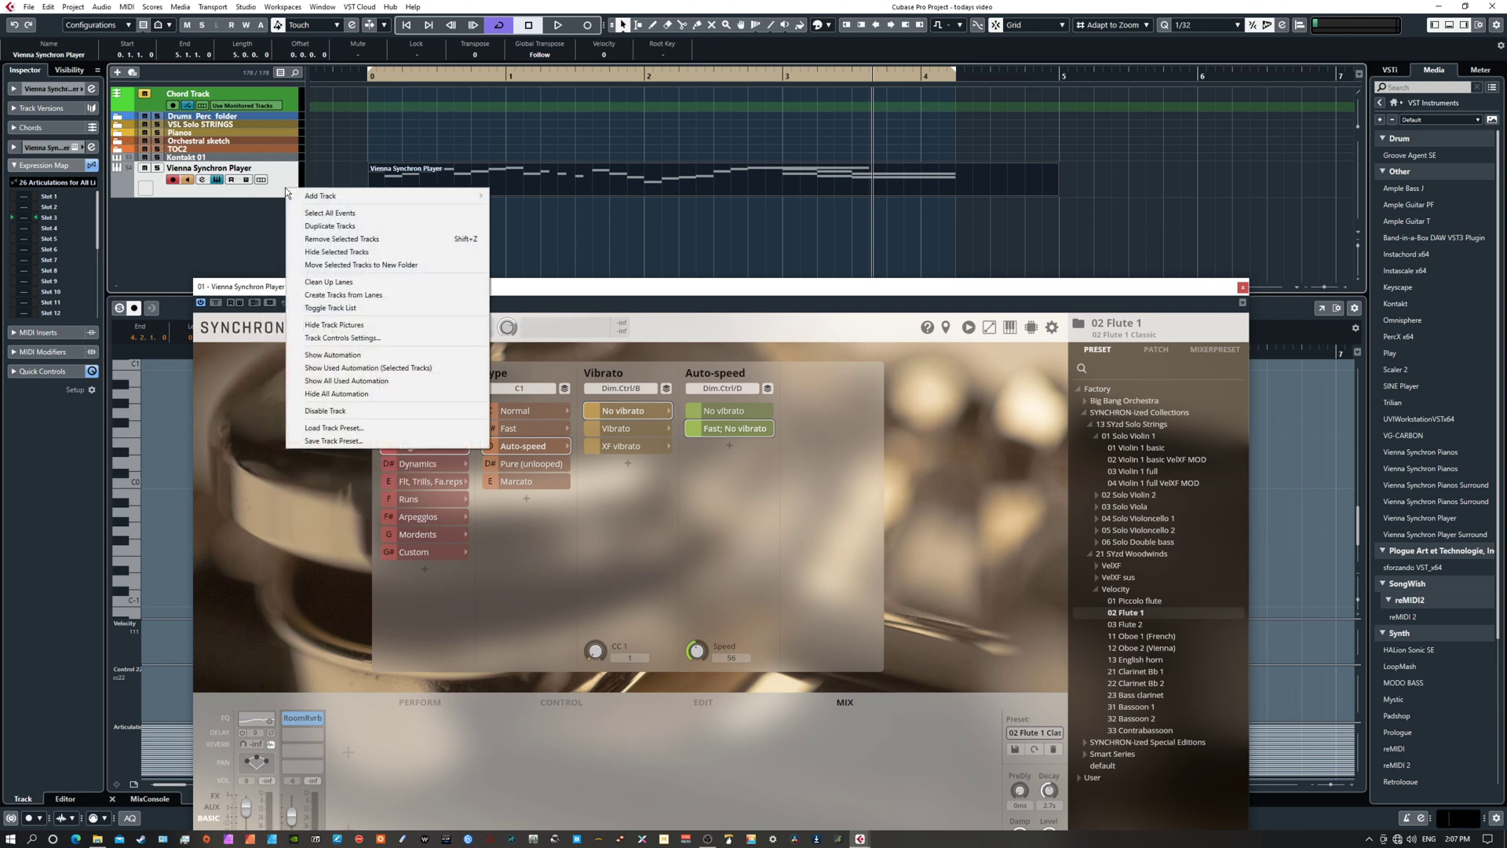
click(332, 226)
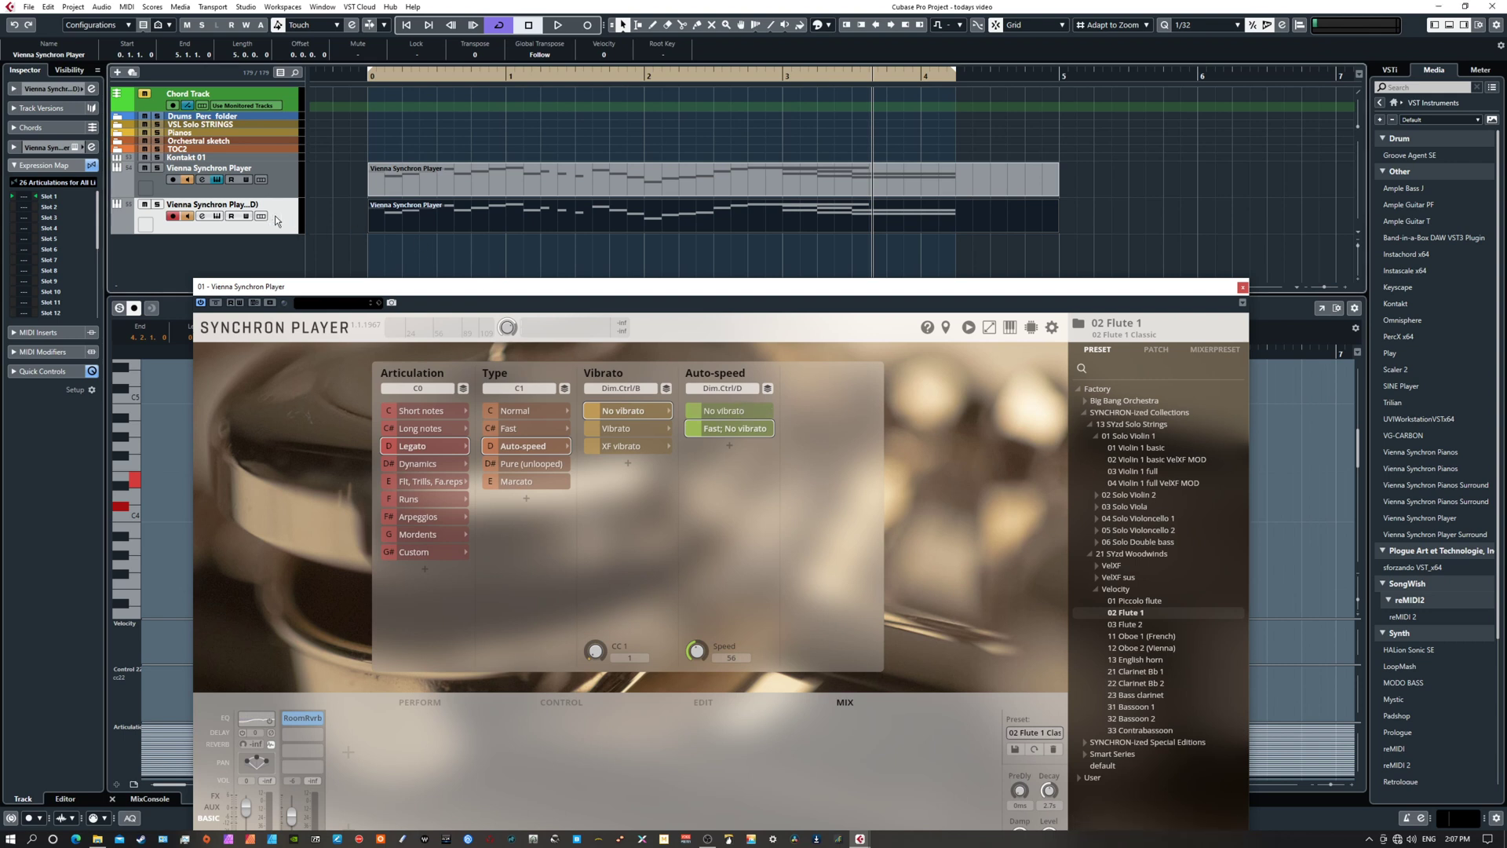
- Select the duplicated Vienna Synchron Player track, load the factory default preset in its player, and move the player window up
click(278, 188)
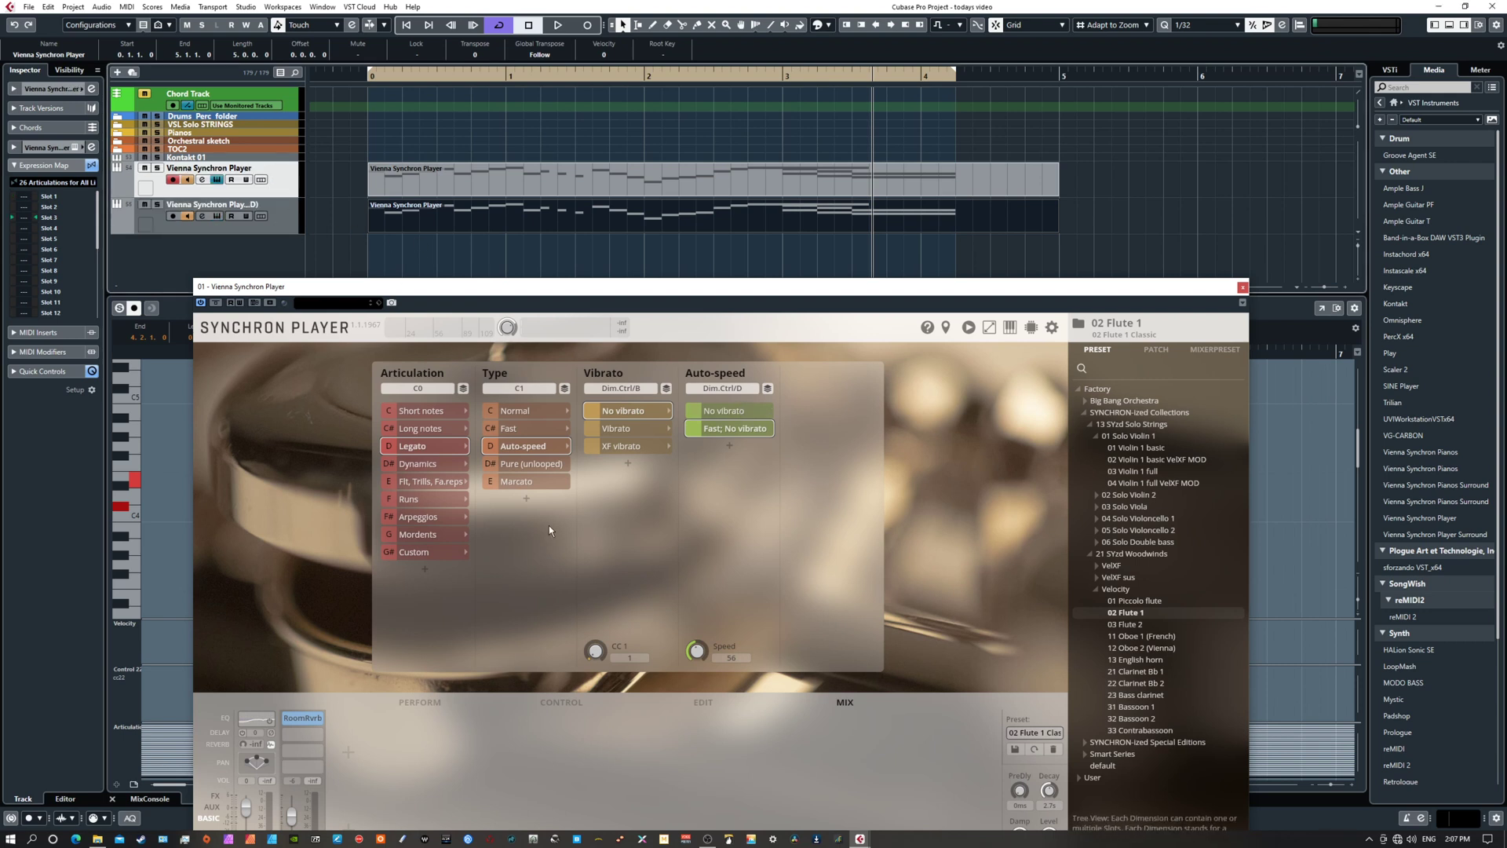
click(284, 218)
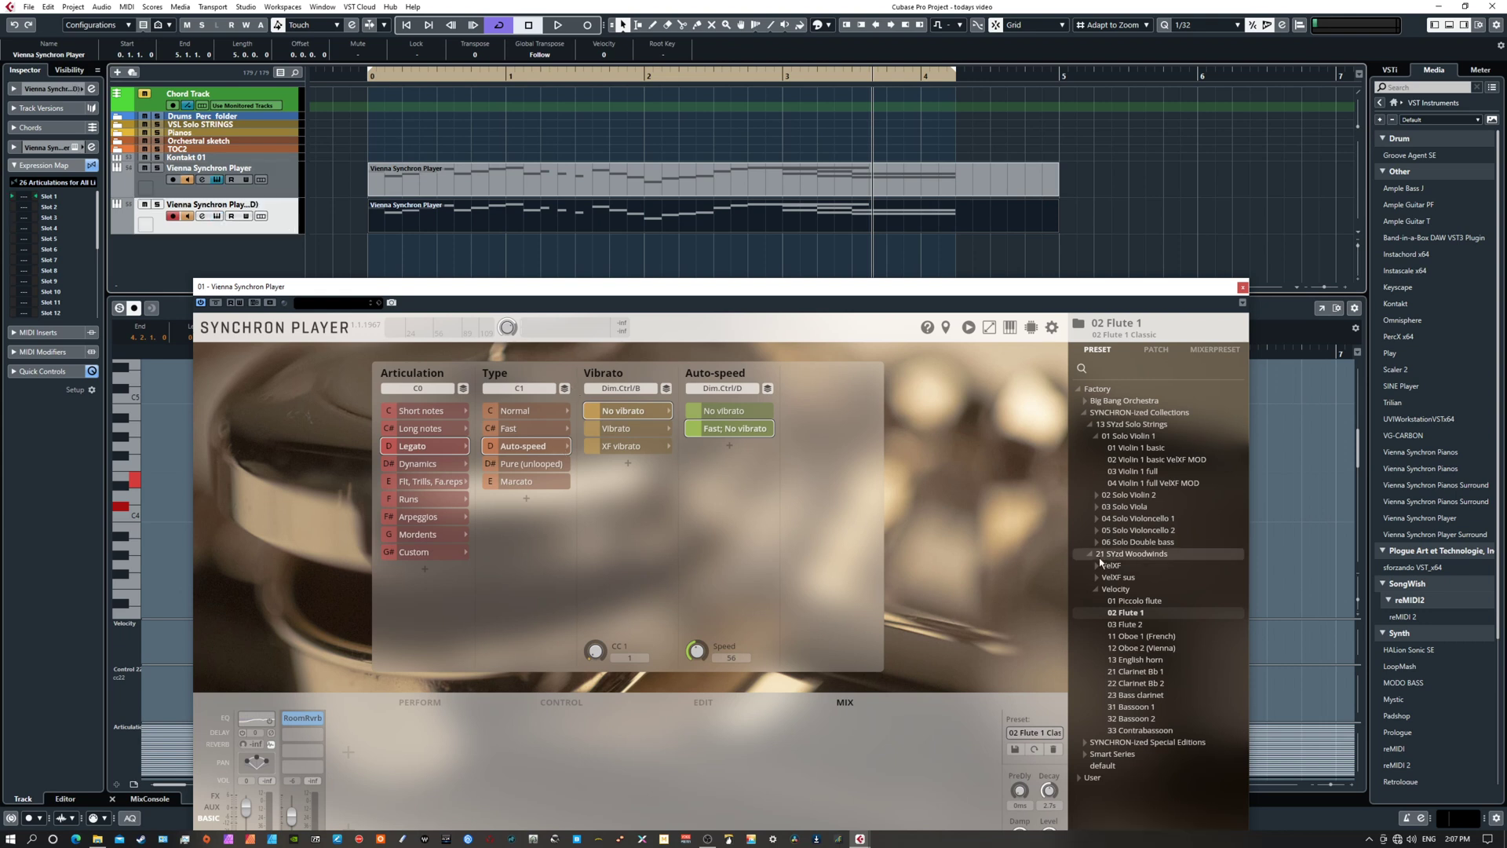
double_click(1103, 766)
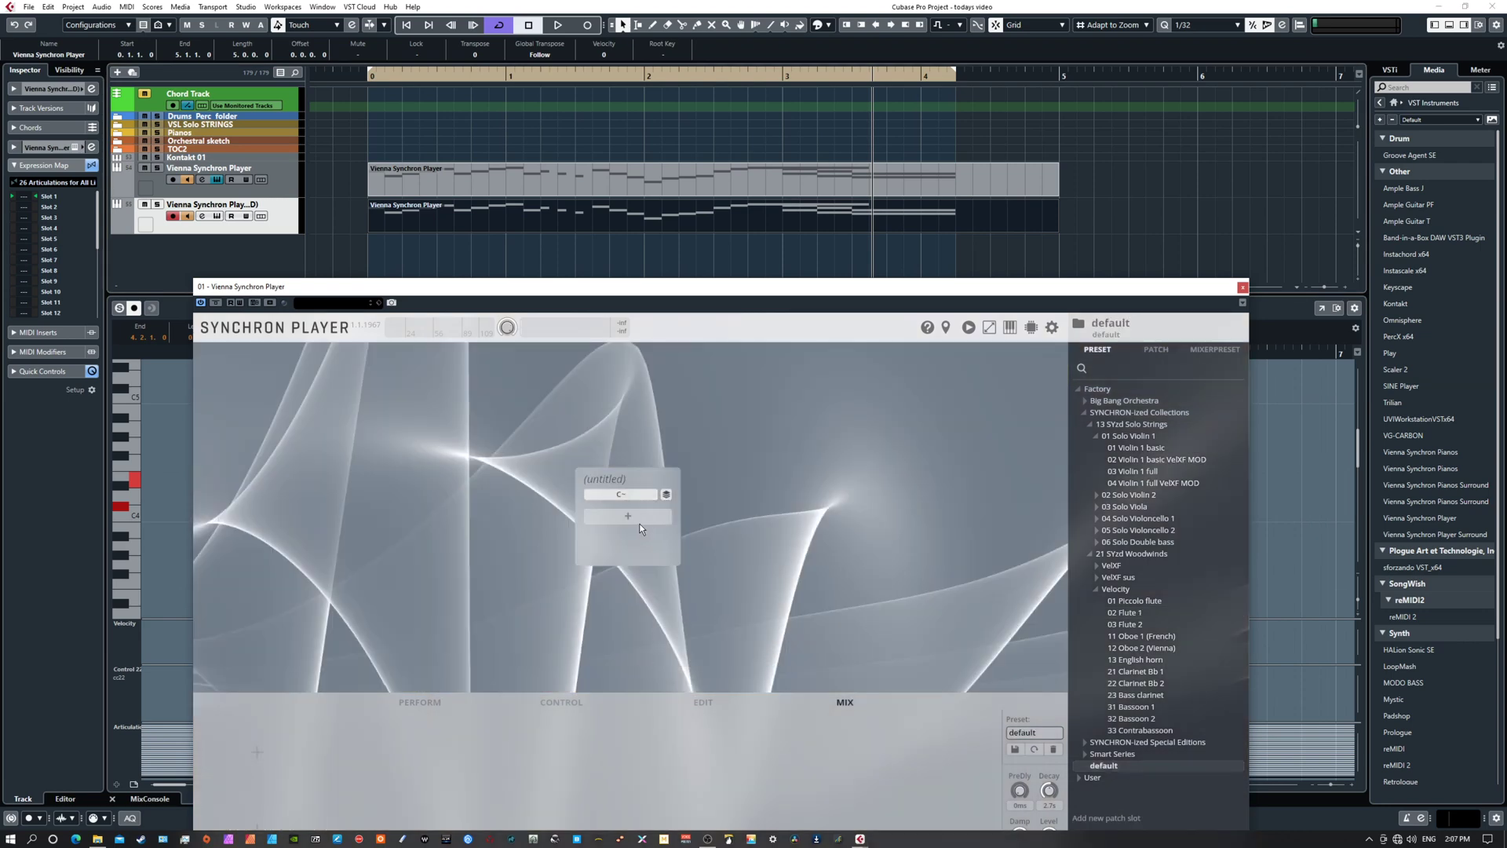
drag(620, 288, 529, 266)
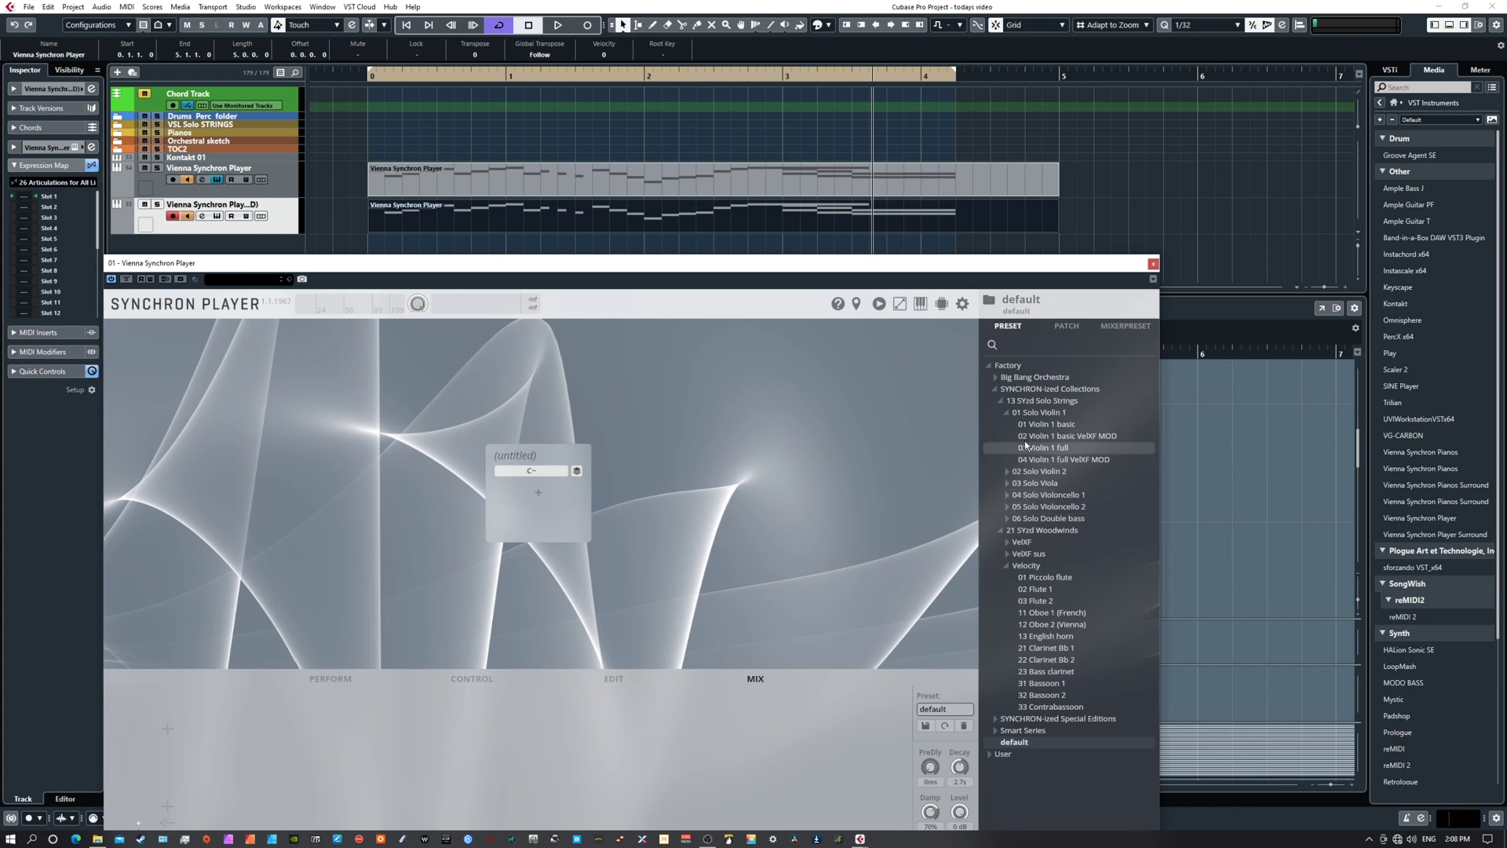
- Browse Solo Violin 1's patch categories, including Short + Long Notes, Short Dynamic Layers, and Tremolo + Trills
click(1069, 325)
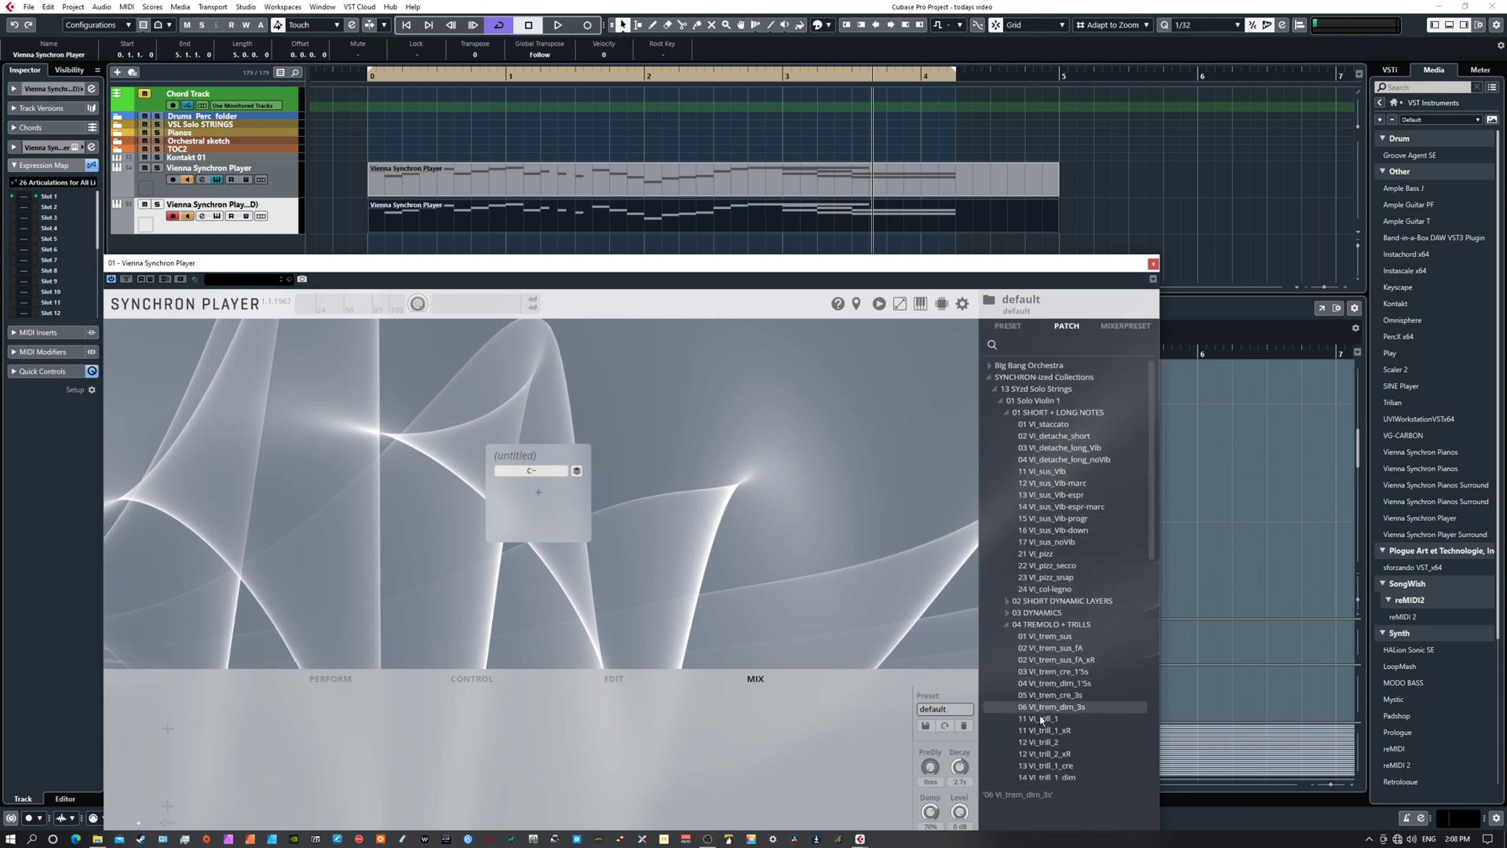
click(1006, 601)
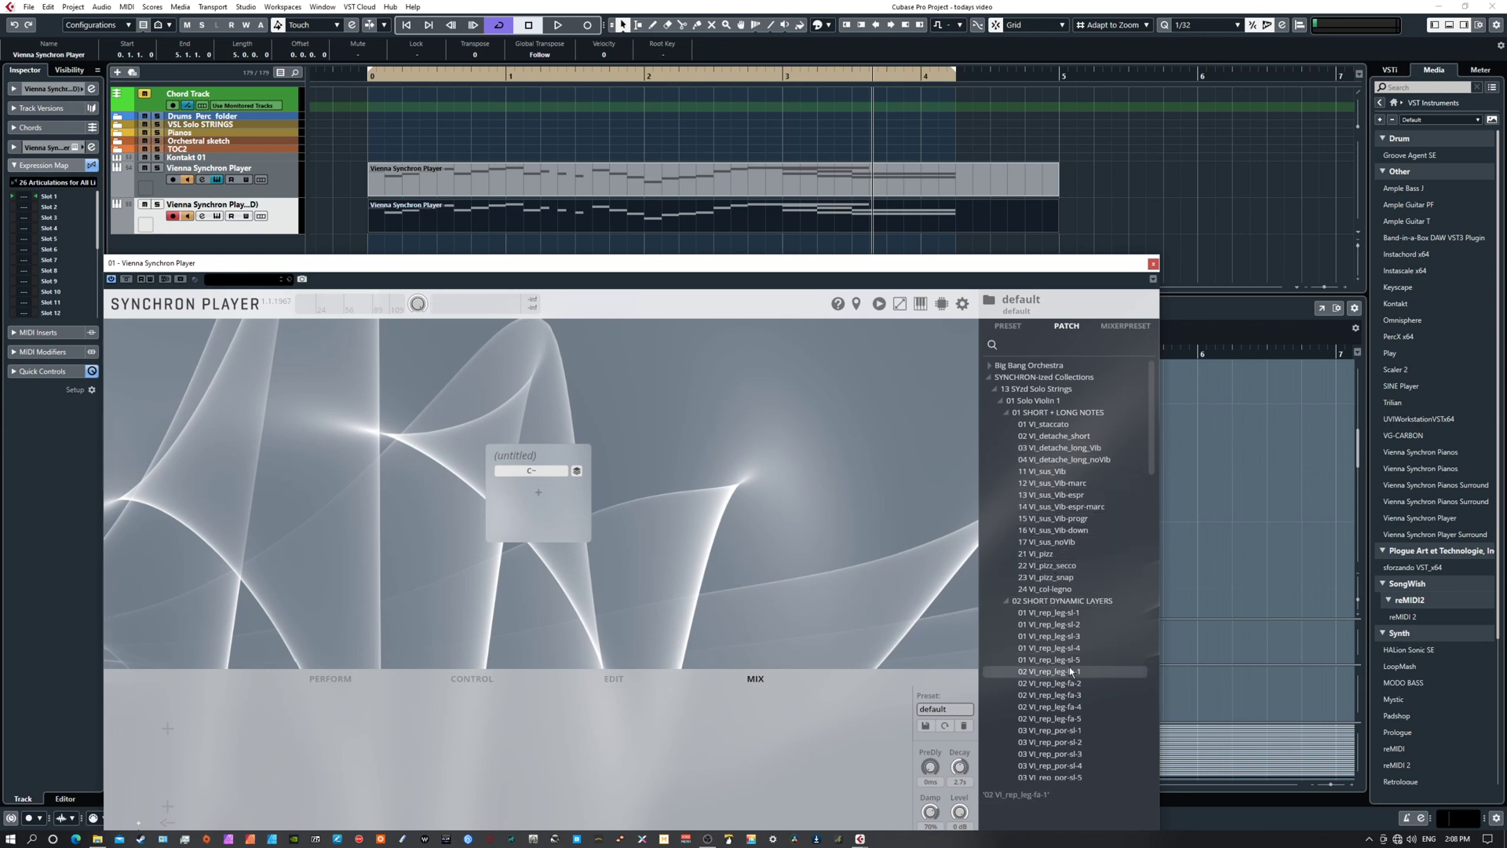
click(1007, 413)
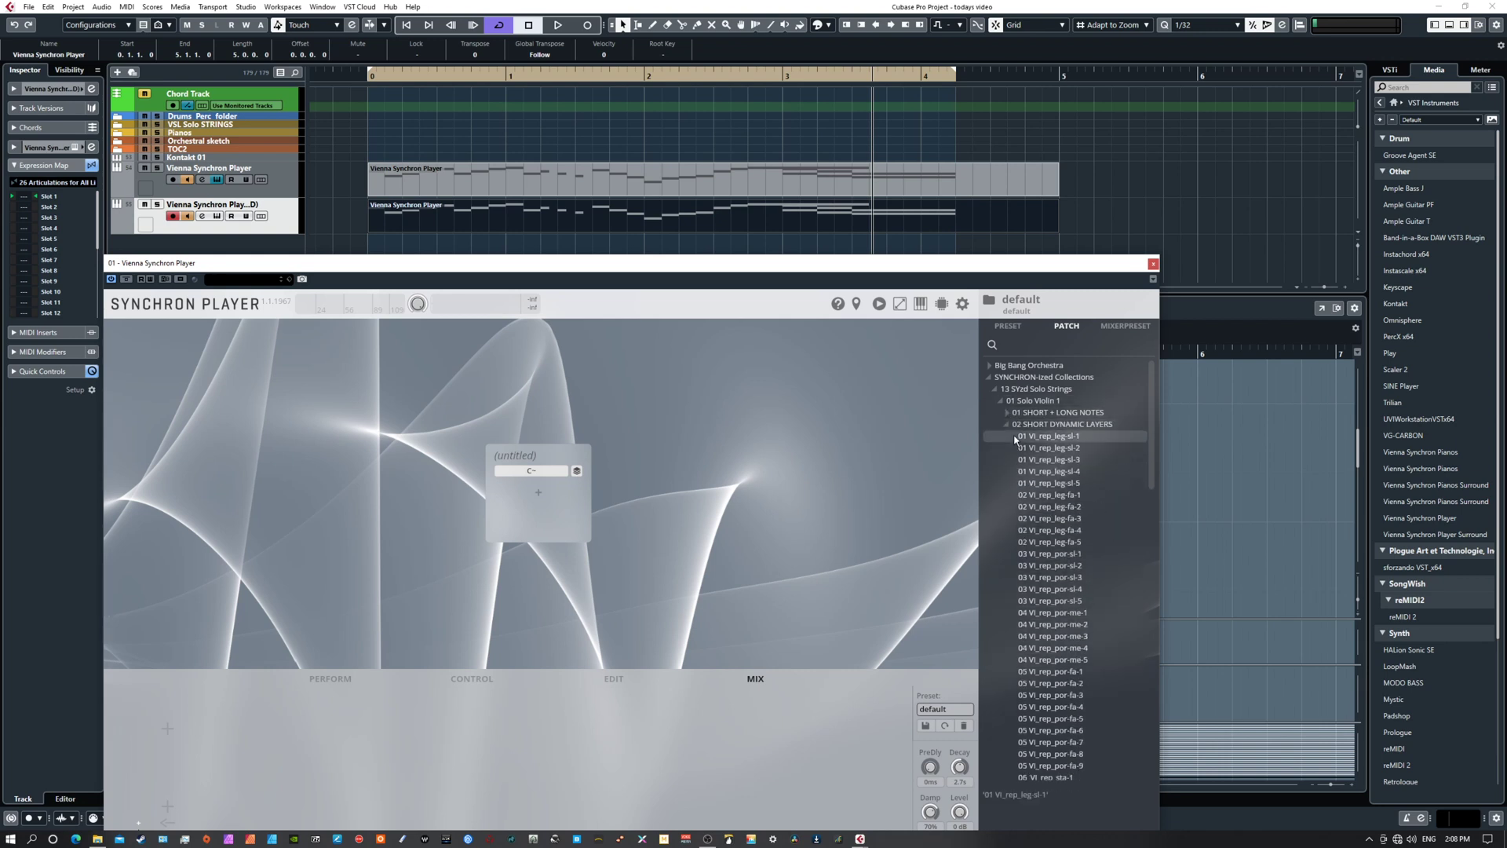
click(1006, 425)
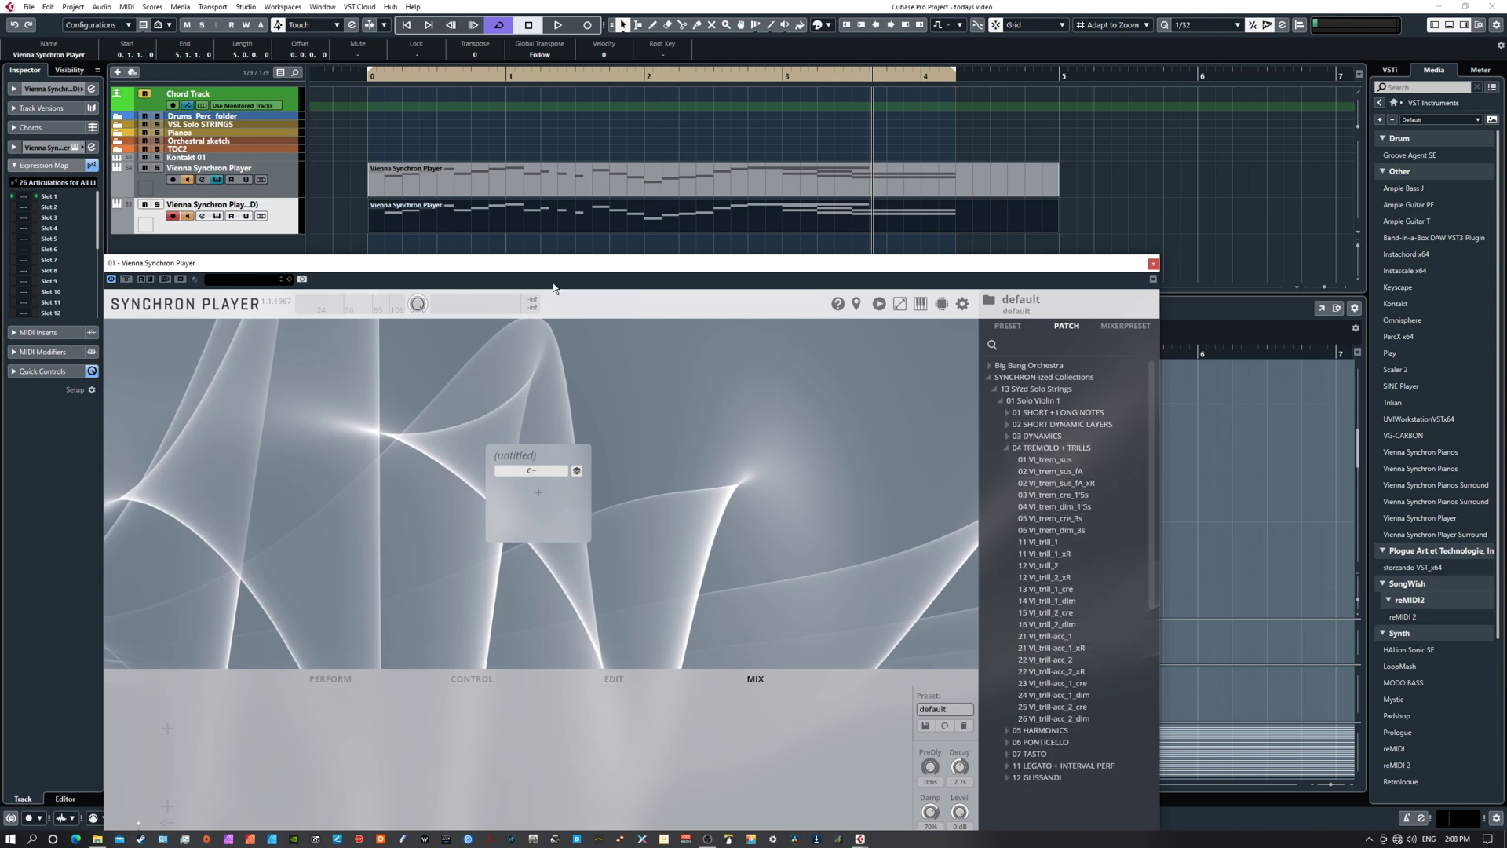
click(274, 184)
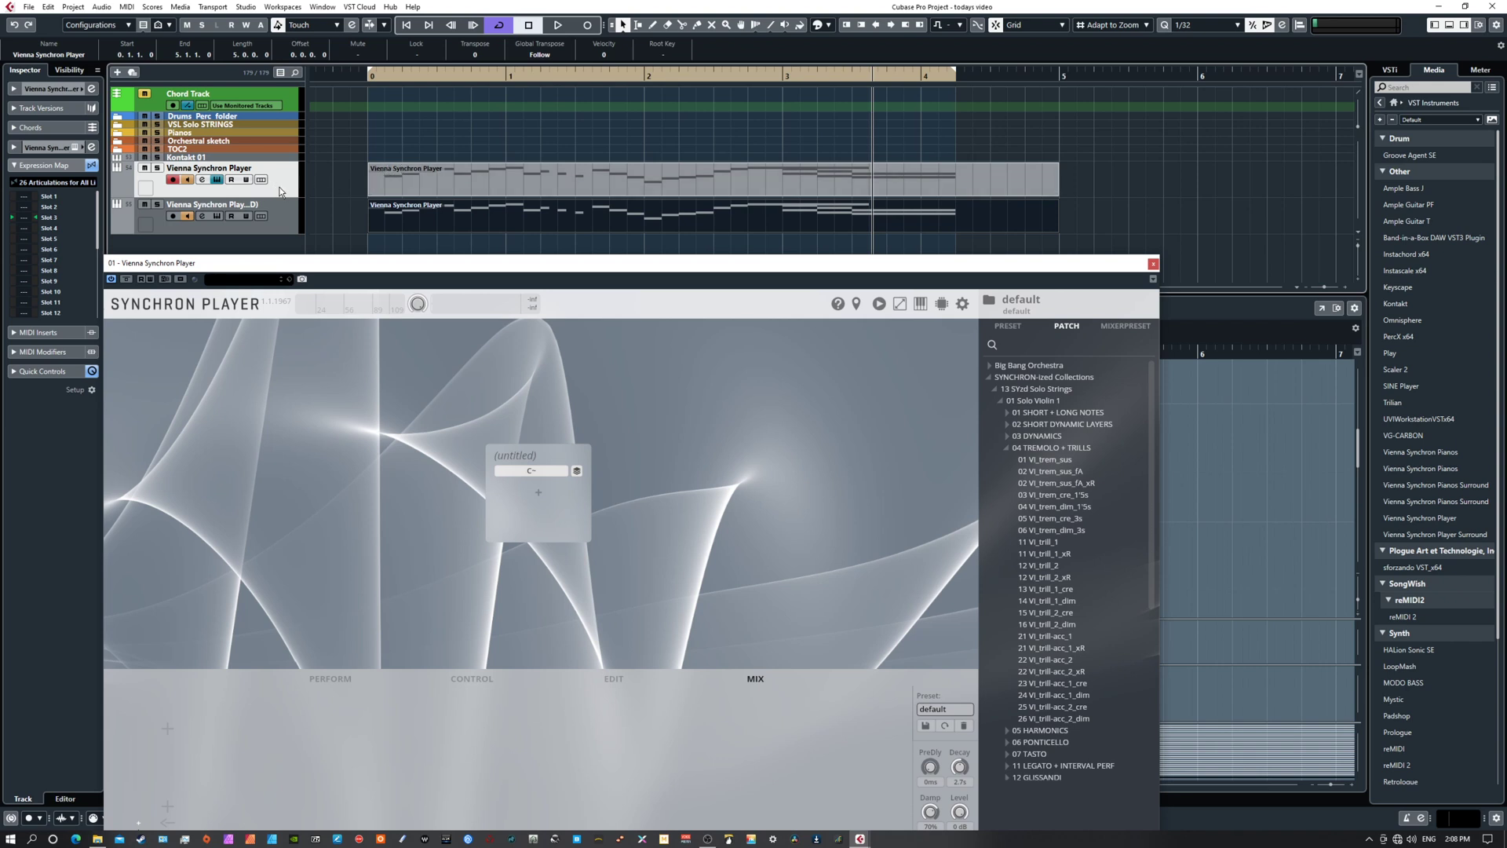
click(283, 219)
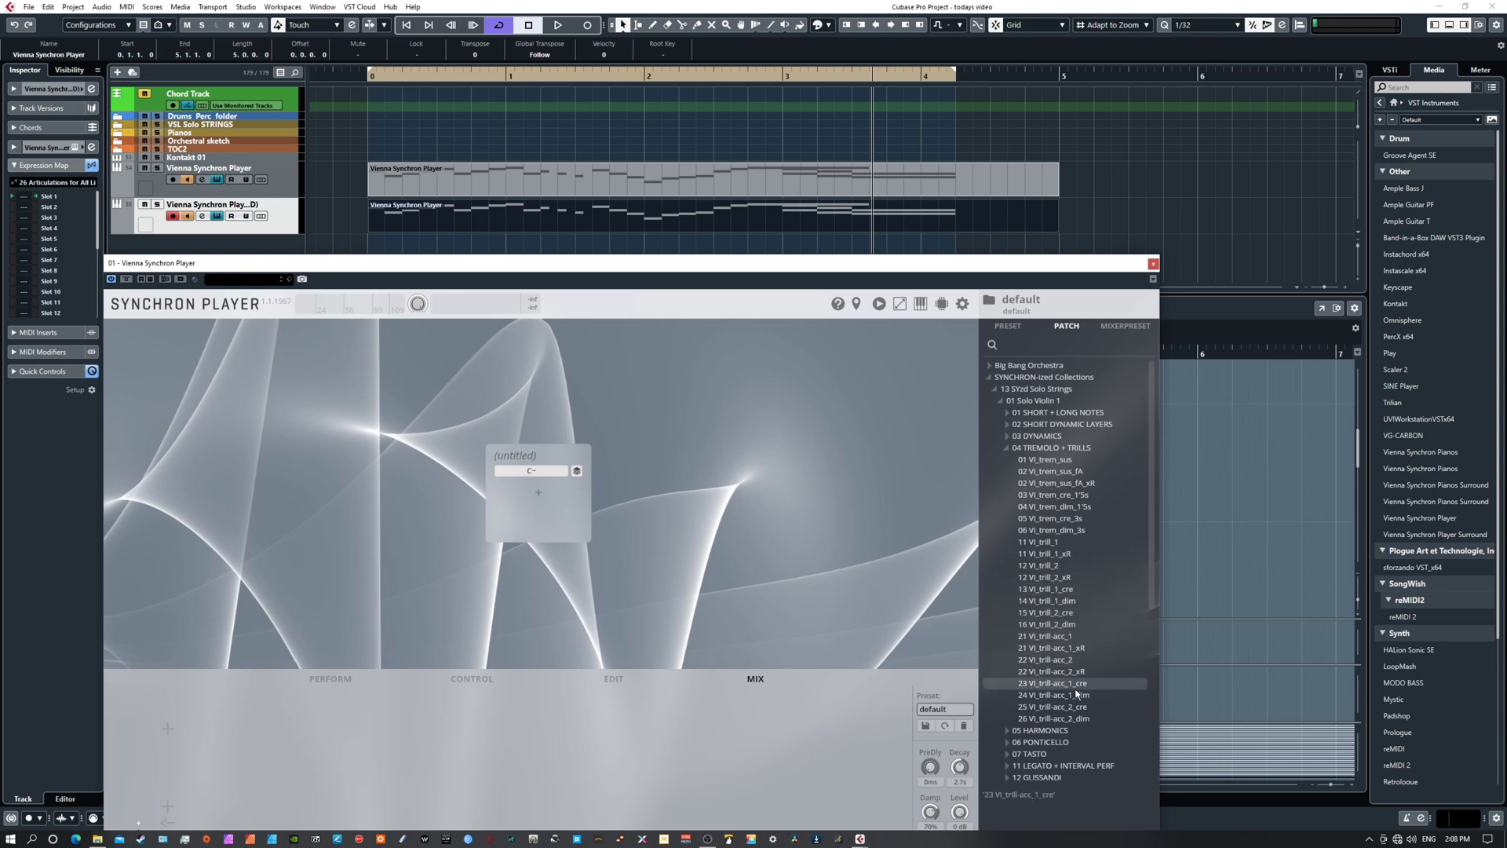
click(1007, 448)
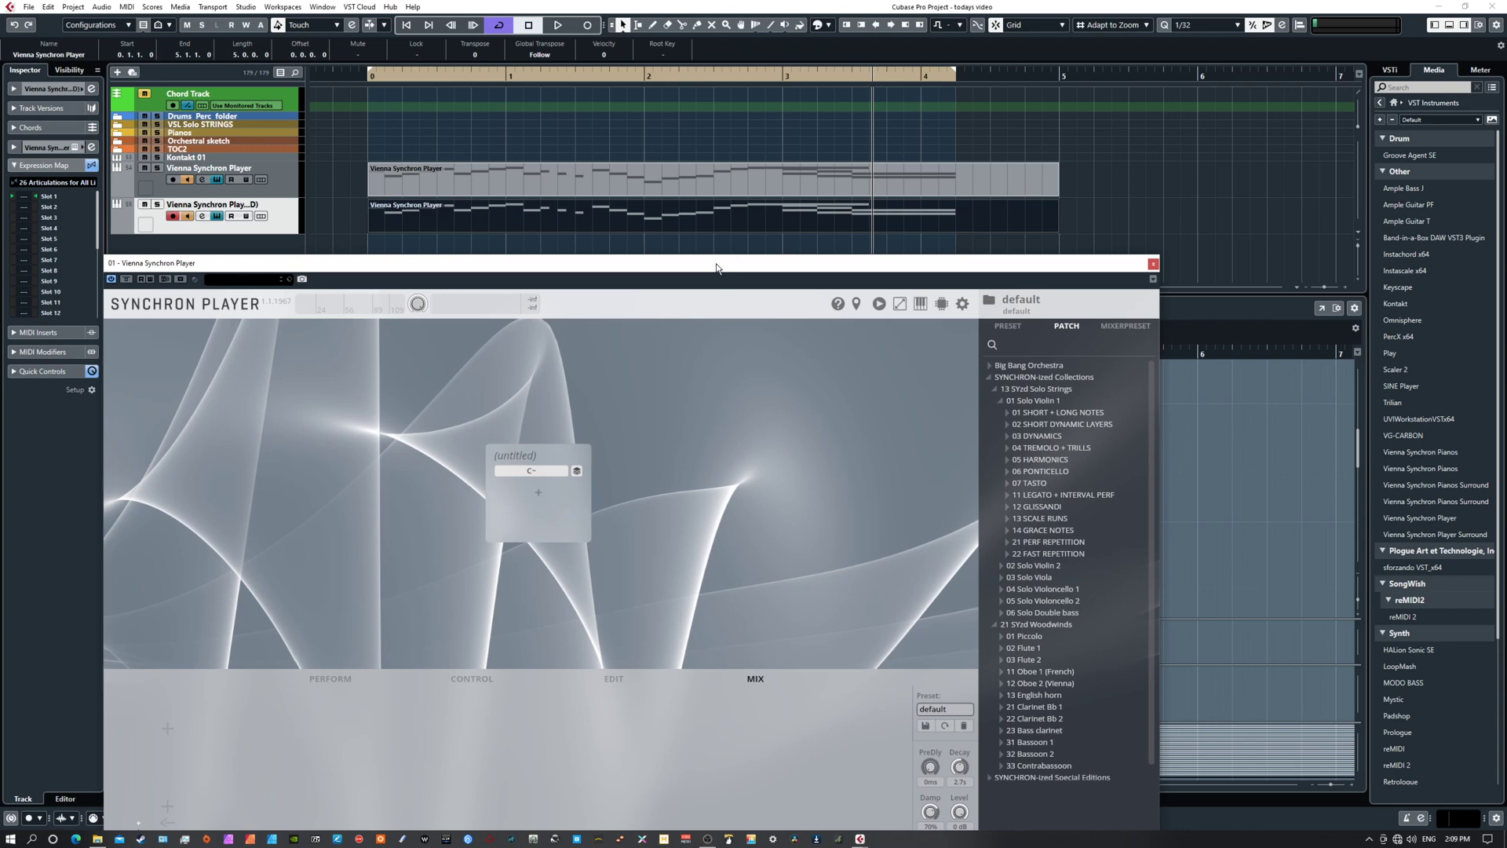
- Bring up the 02 Flute 1 player and audition Legato's Auto-speed No vibrato slot on a few keys
drag(716, 268, 791, 276)
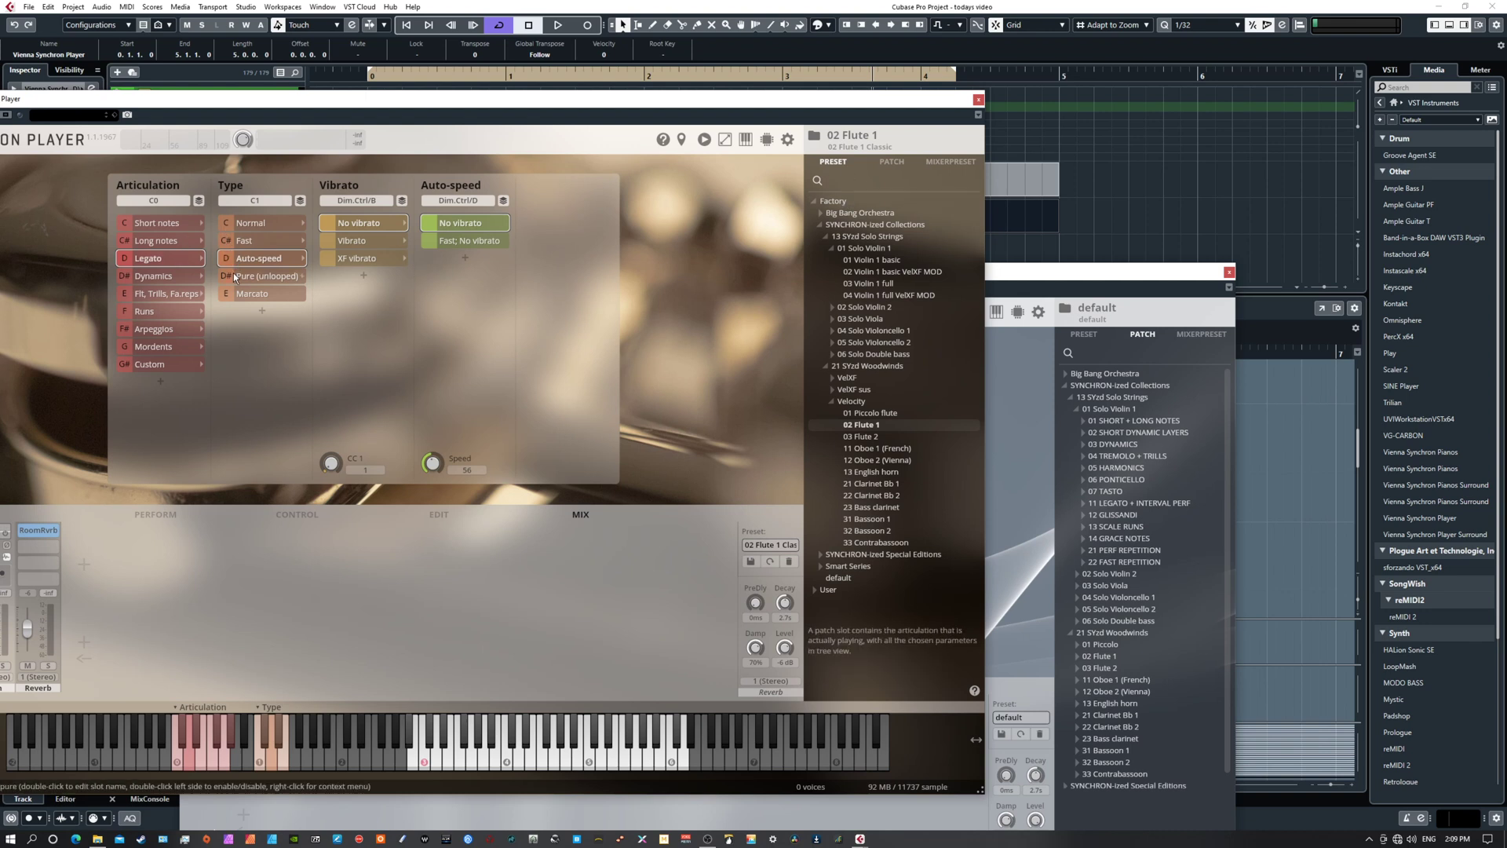
click(485, 753)
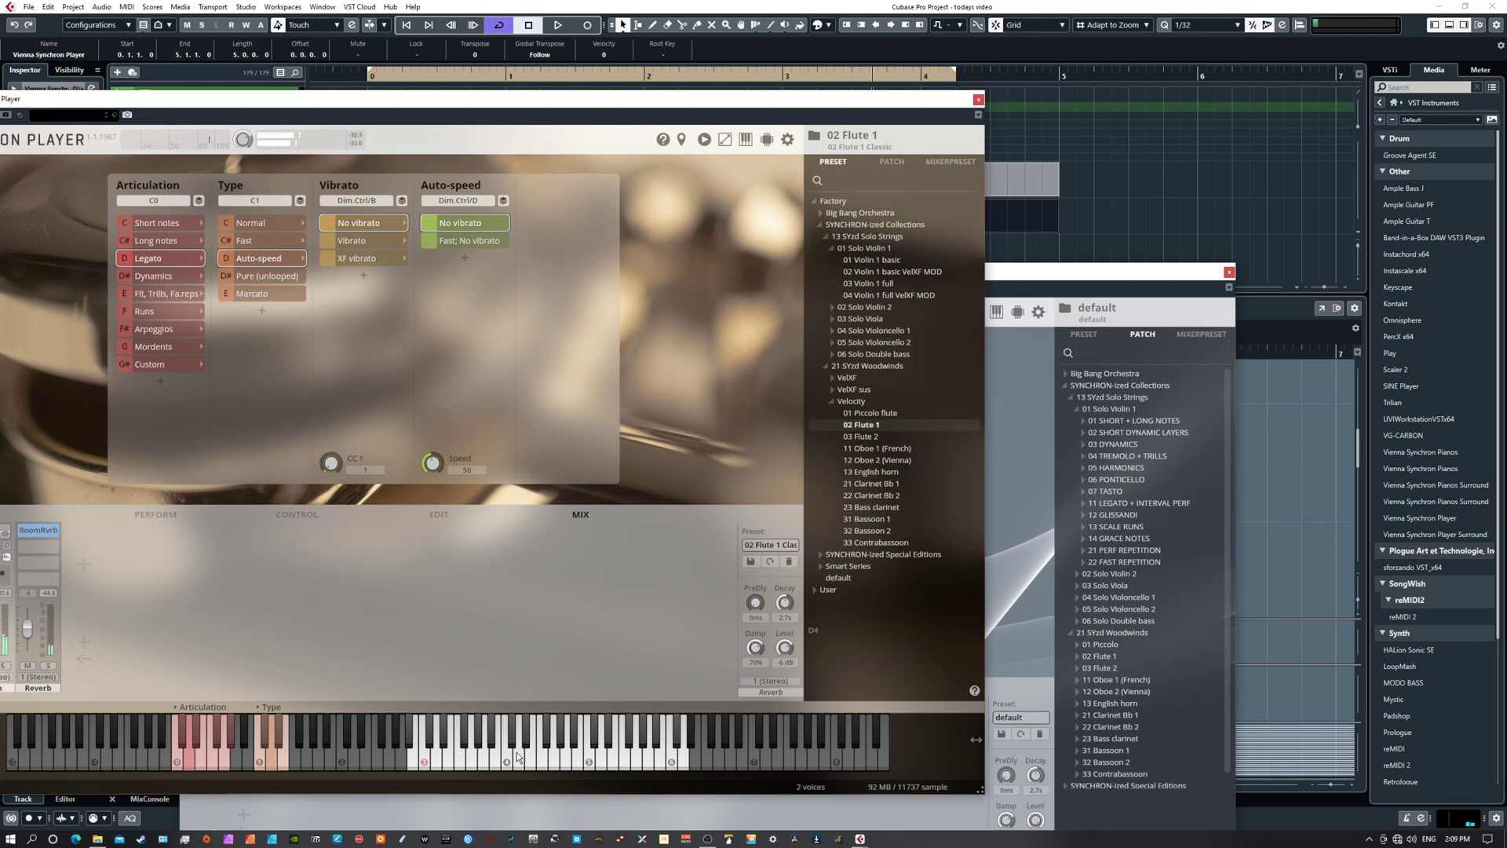
click(519, 753)
click(554, 754)
click(578, 754)
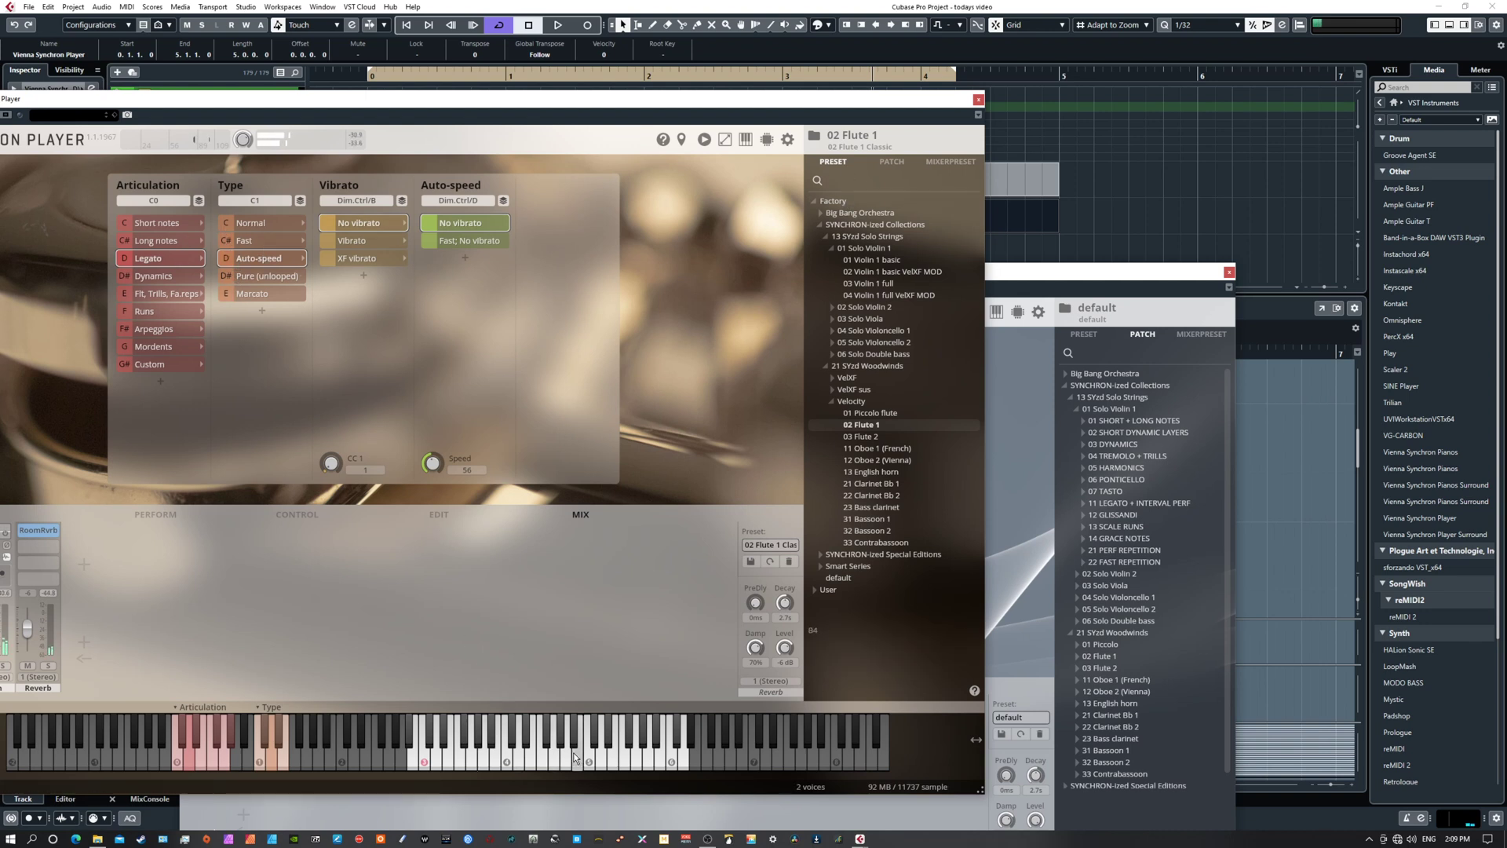
- Copy the flute's Auto-speed No vibrato slot and paste it into a new slot in the default preset's player
right_click(464, 227)
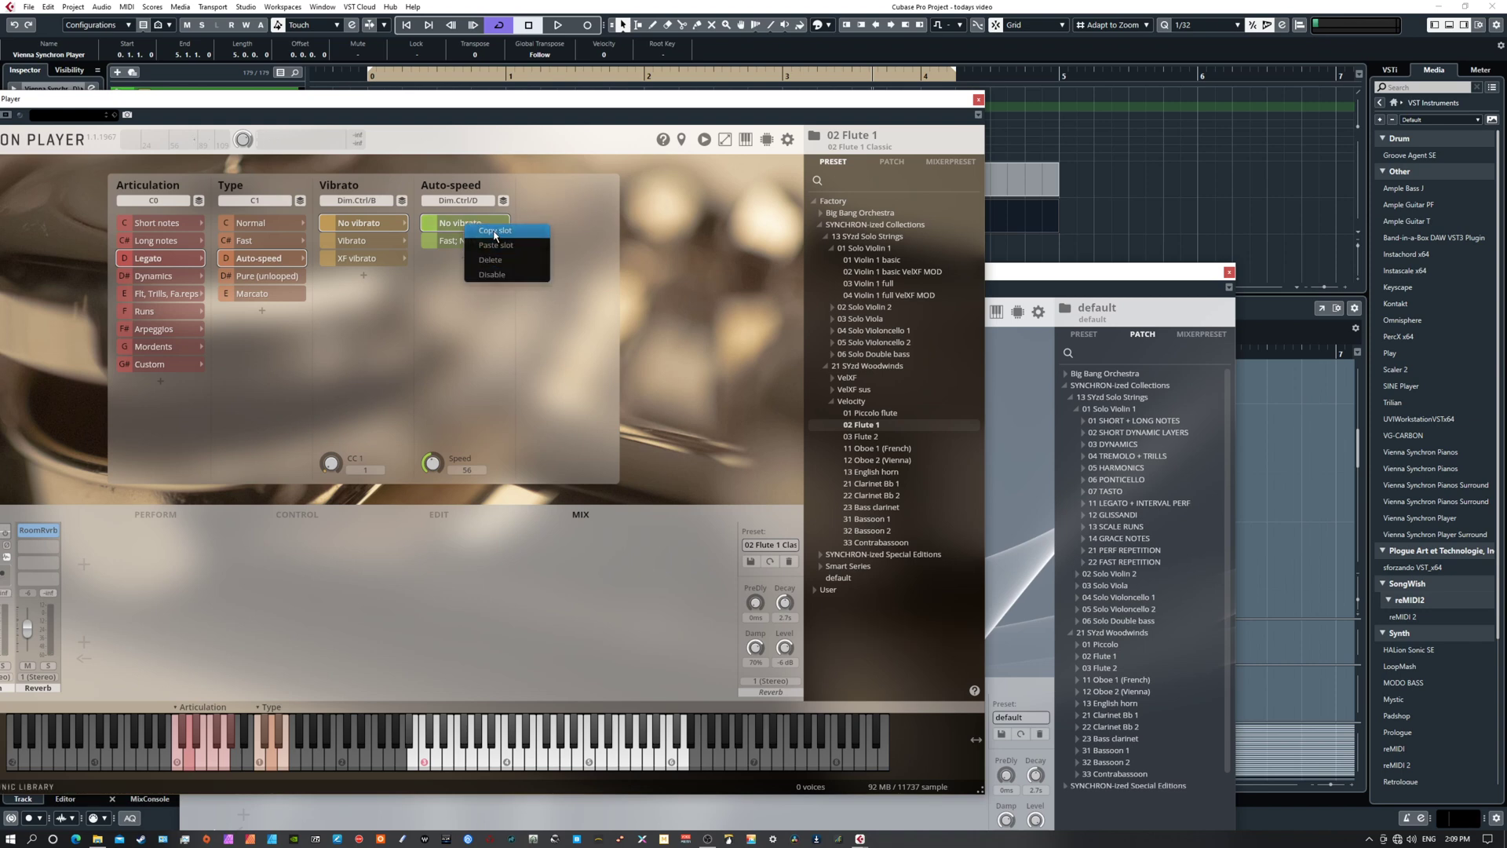
click(494, 231)
drag(631, 103, 133, 340)
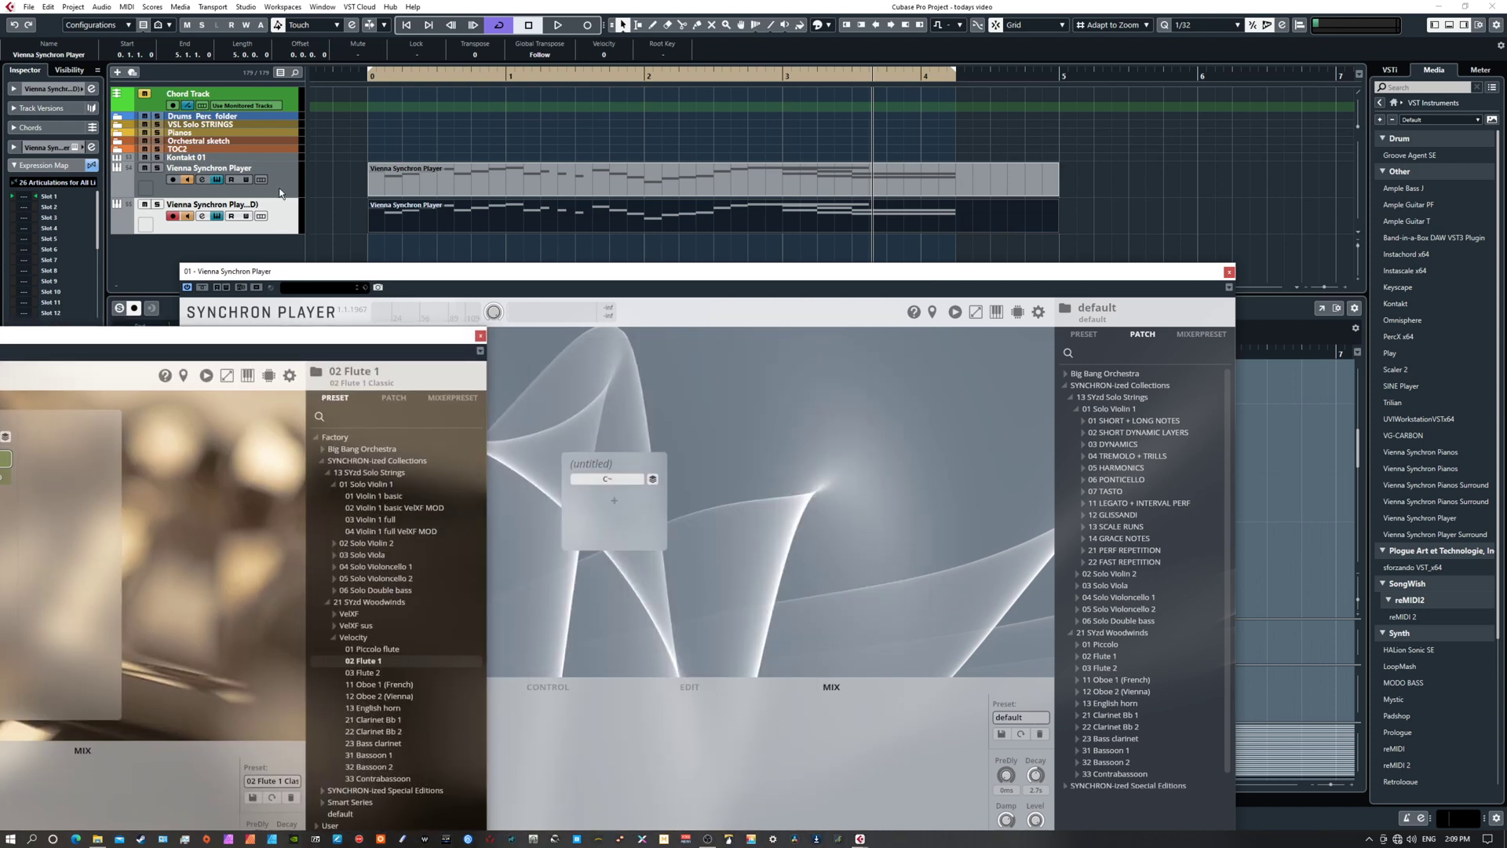
click(693, 274)
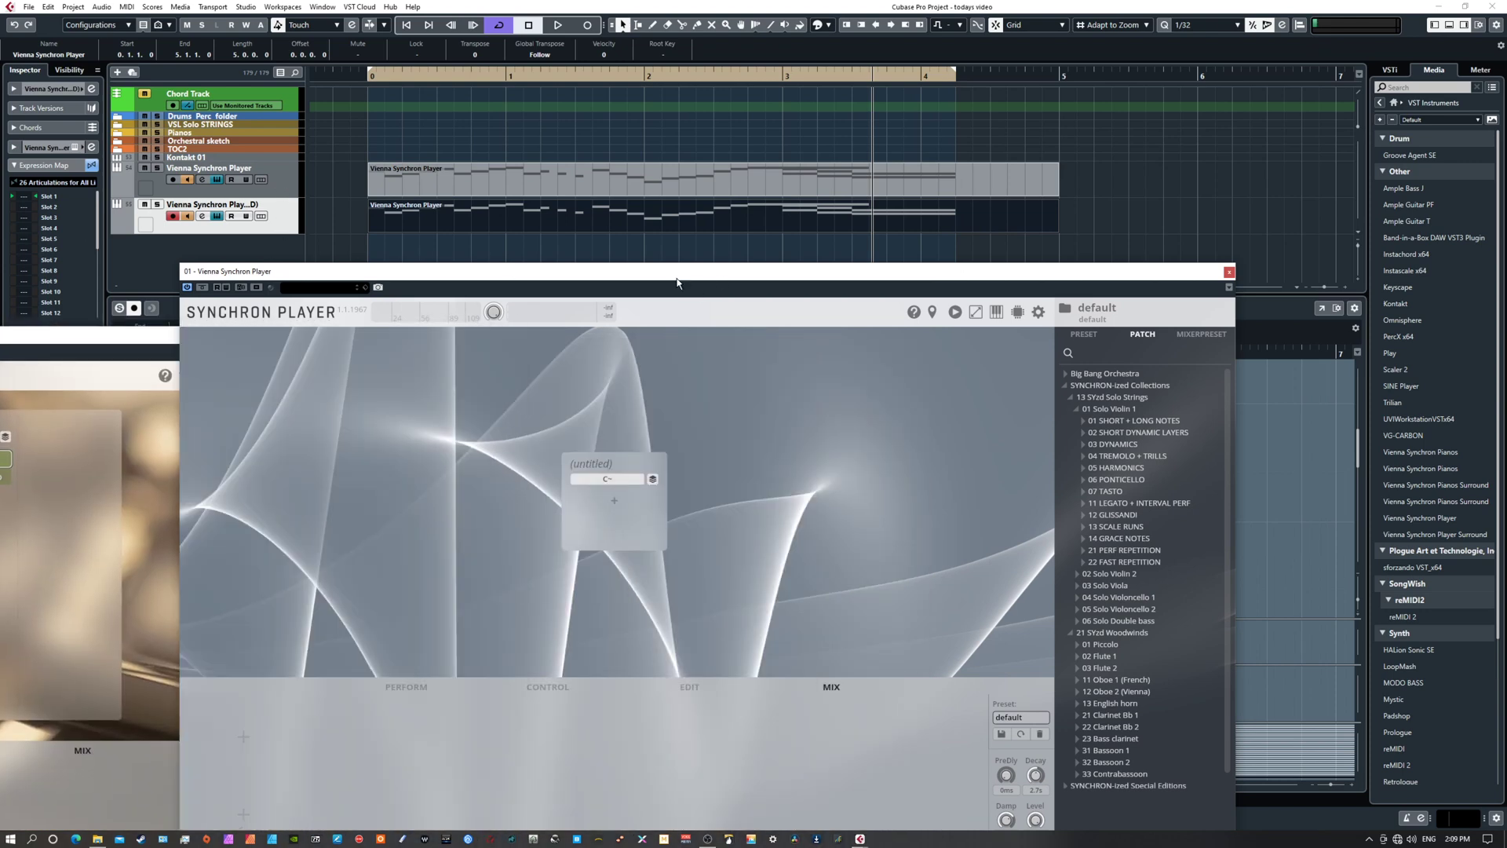
click(607, 502)
right_click(609, 495)
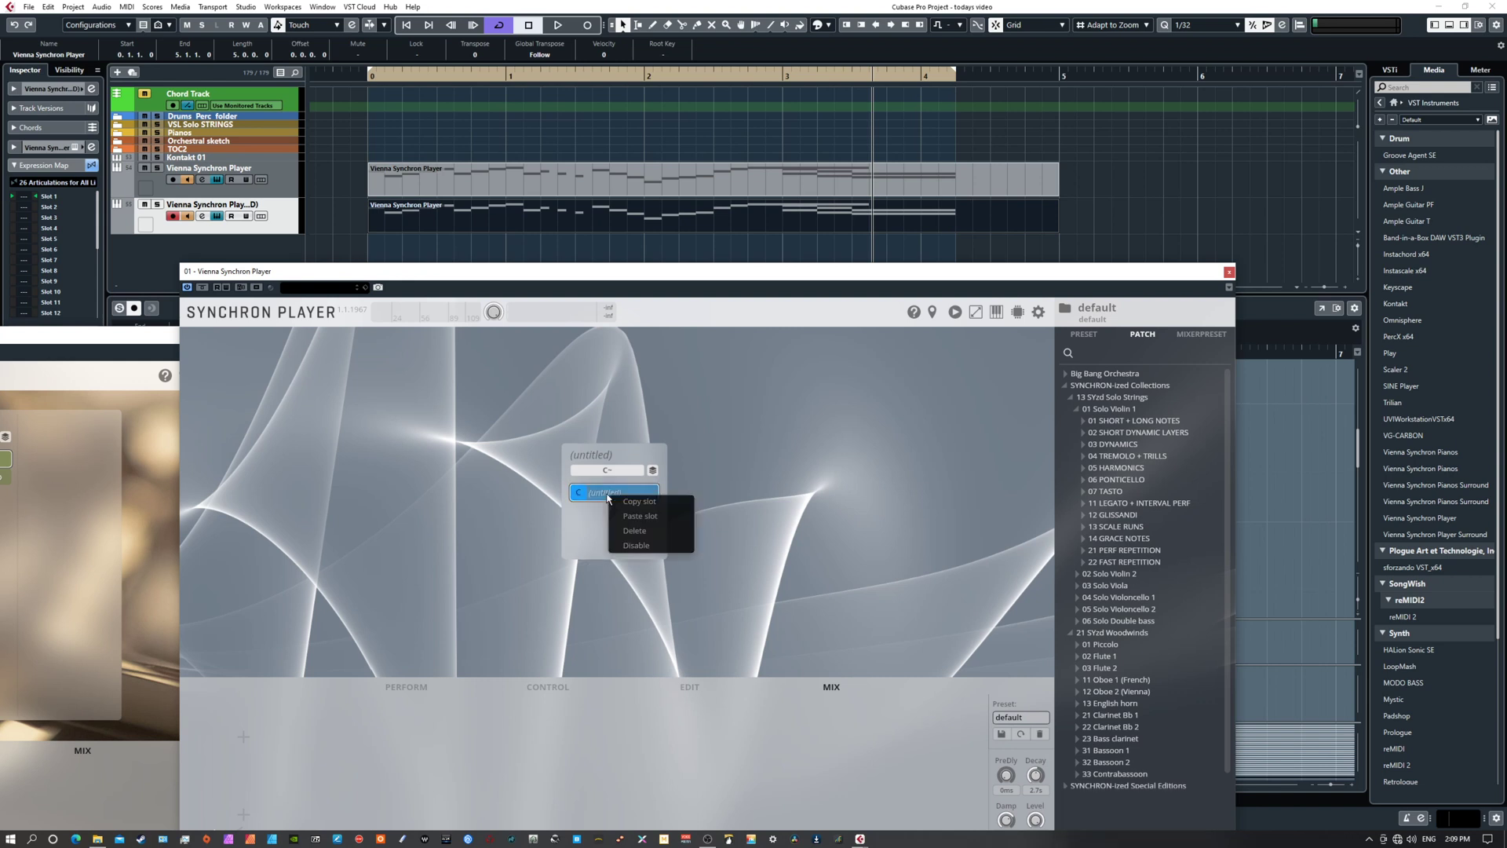
click(640, 516)
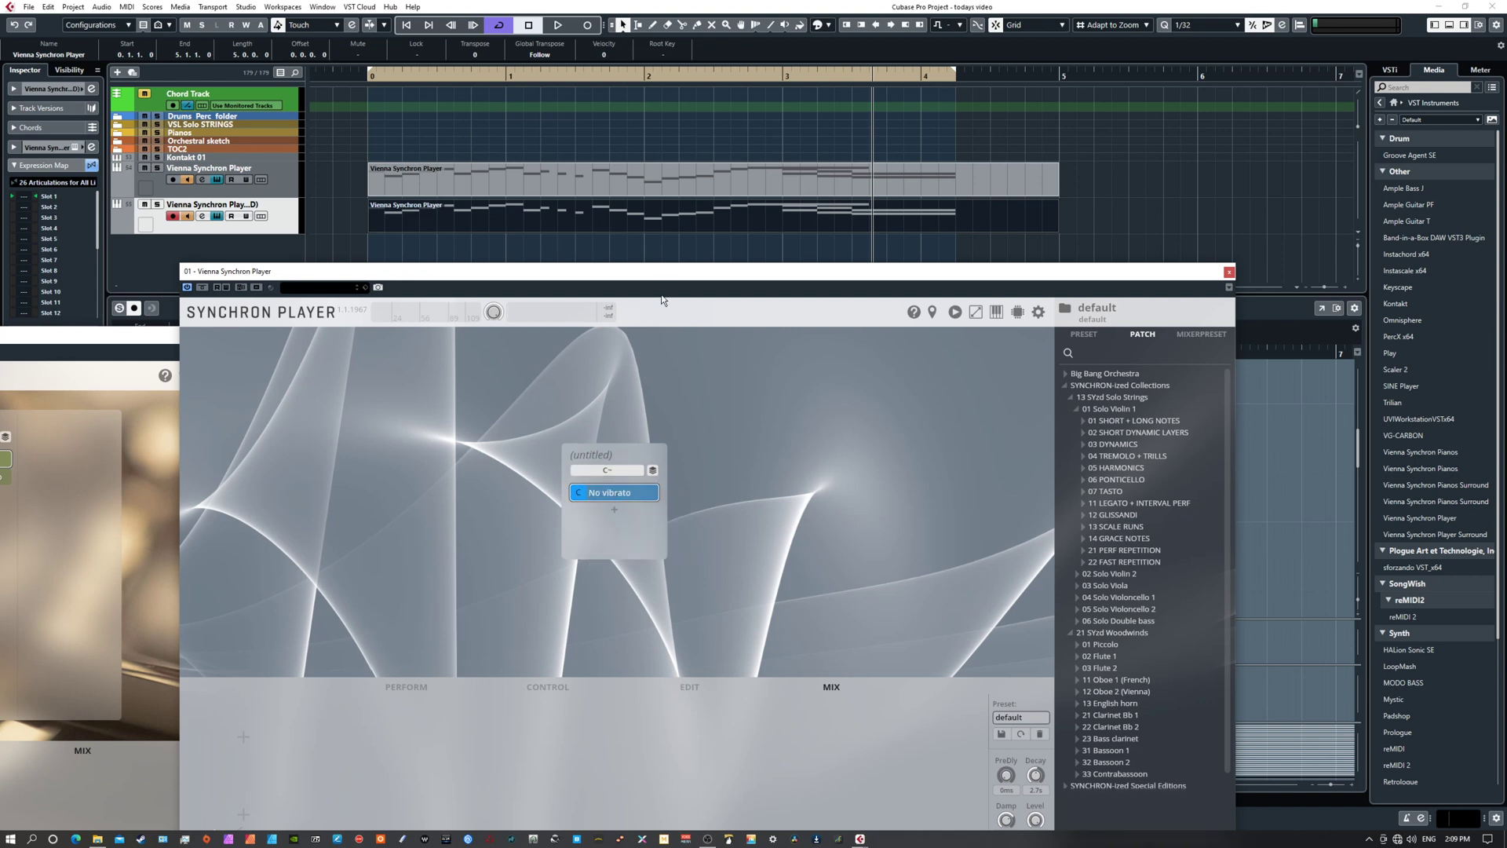
- Move the player window fully into view, add a mixer channel, and audition the pasted No vibrato slot
drag(666, 280, 588, 109)
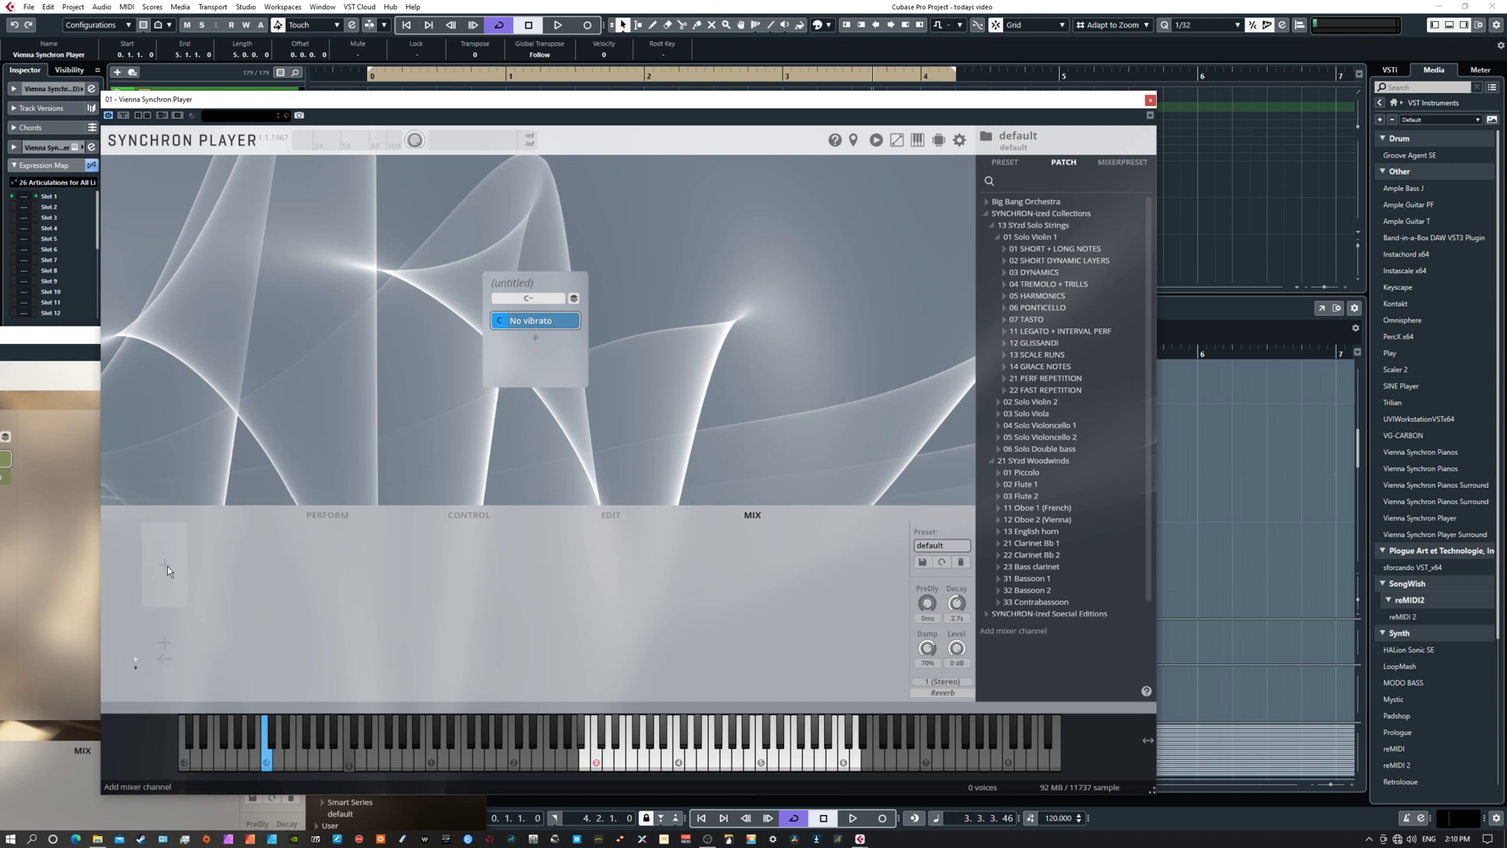
click(163, 644)
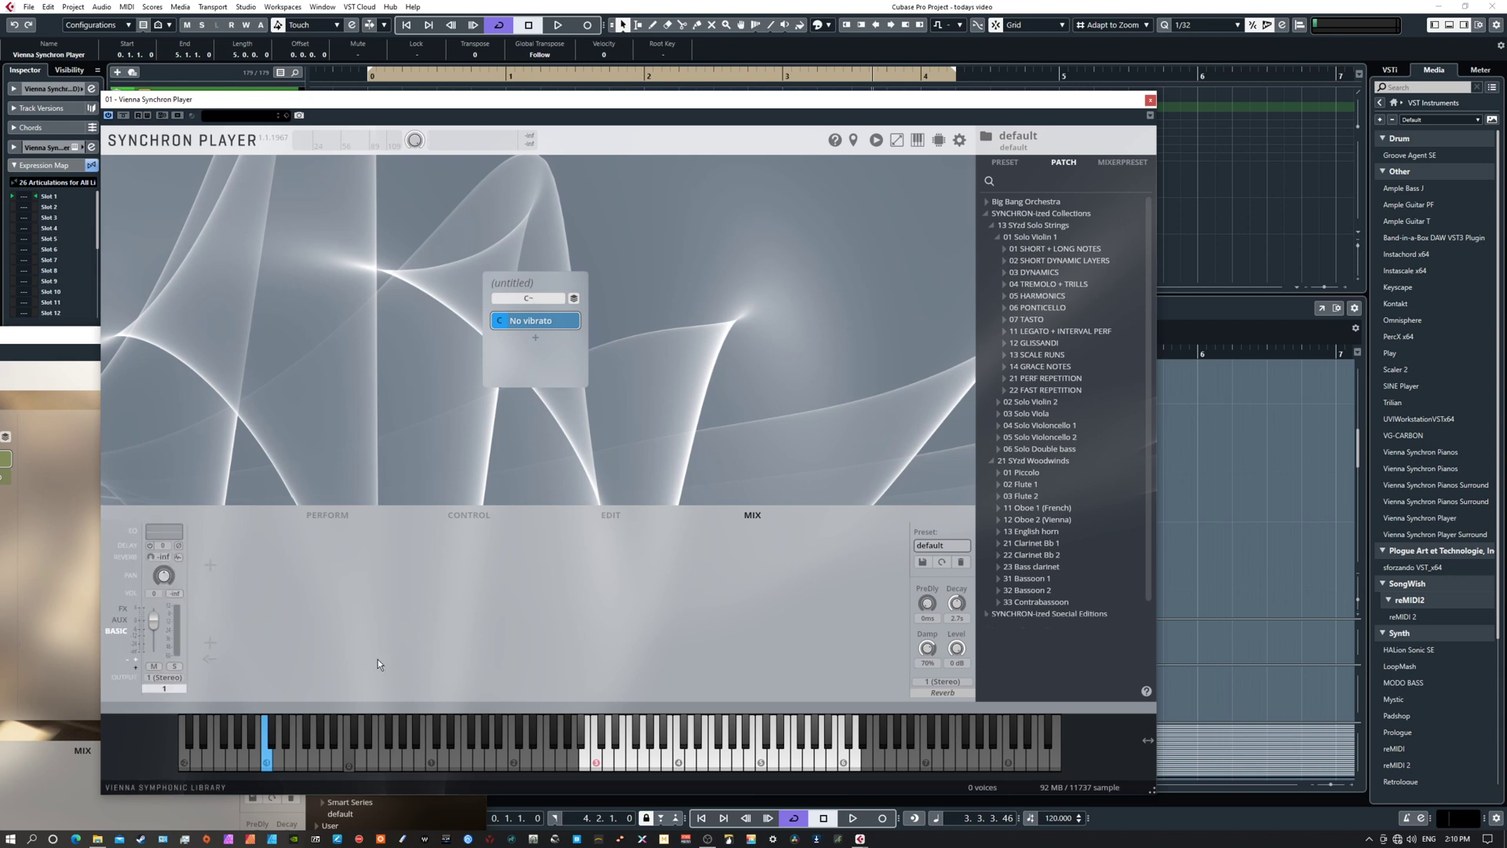
click(645, 760)
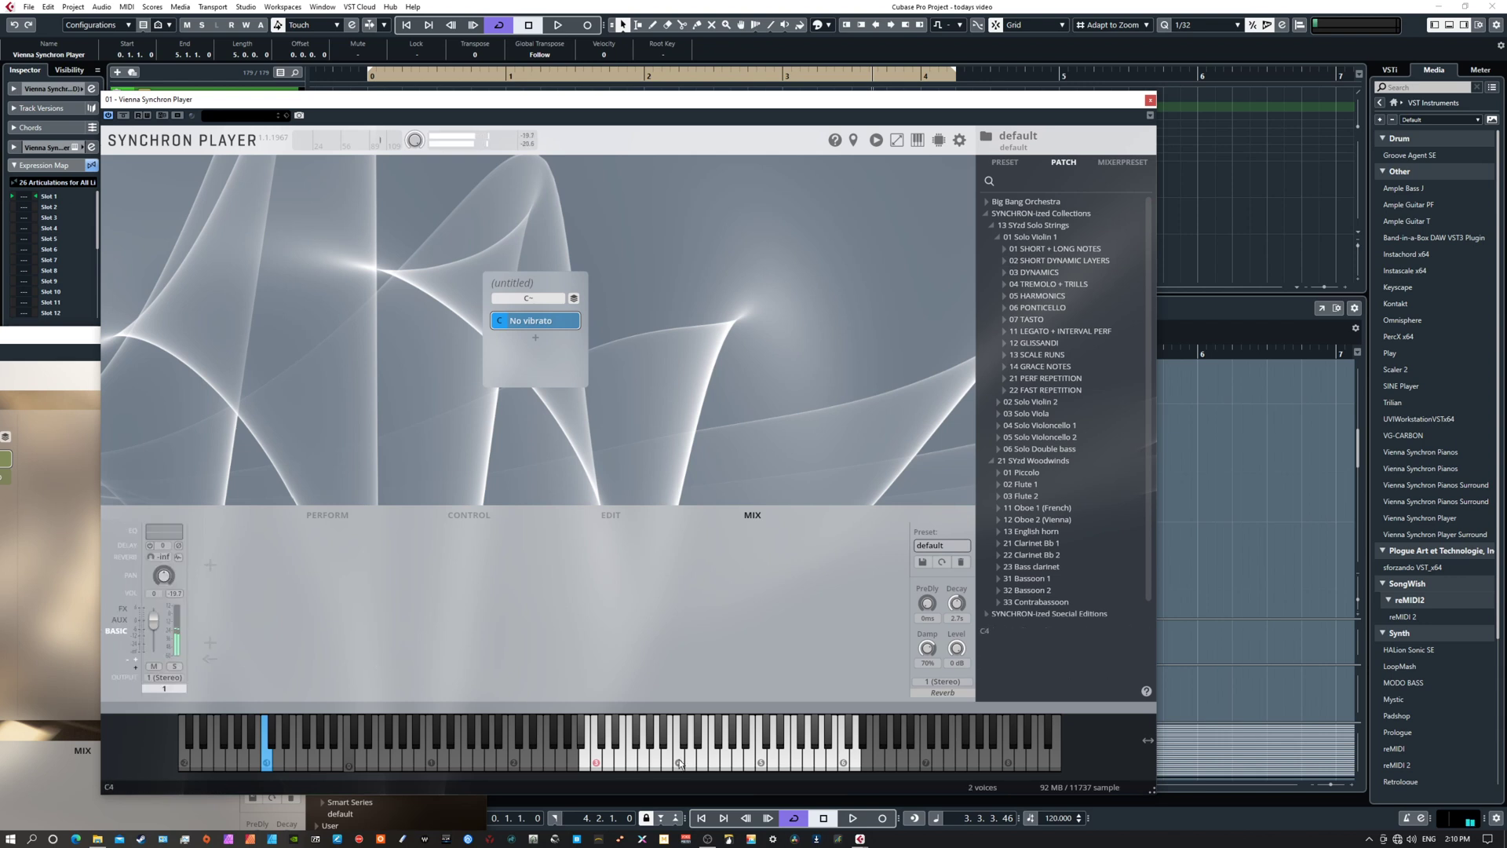
click(703, 758)
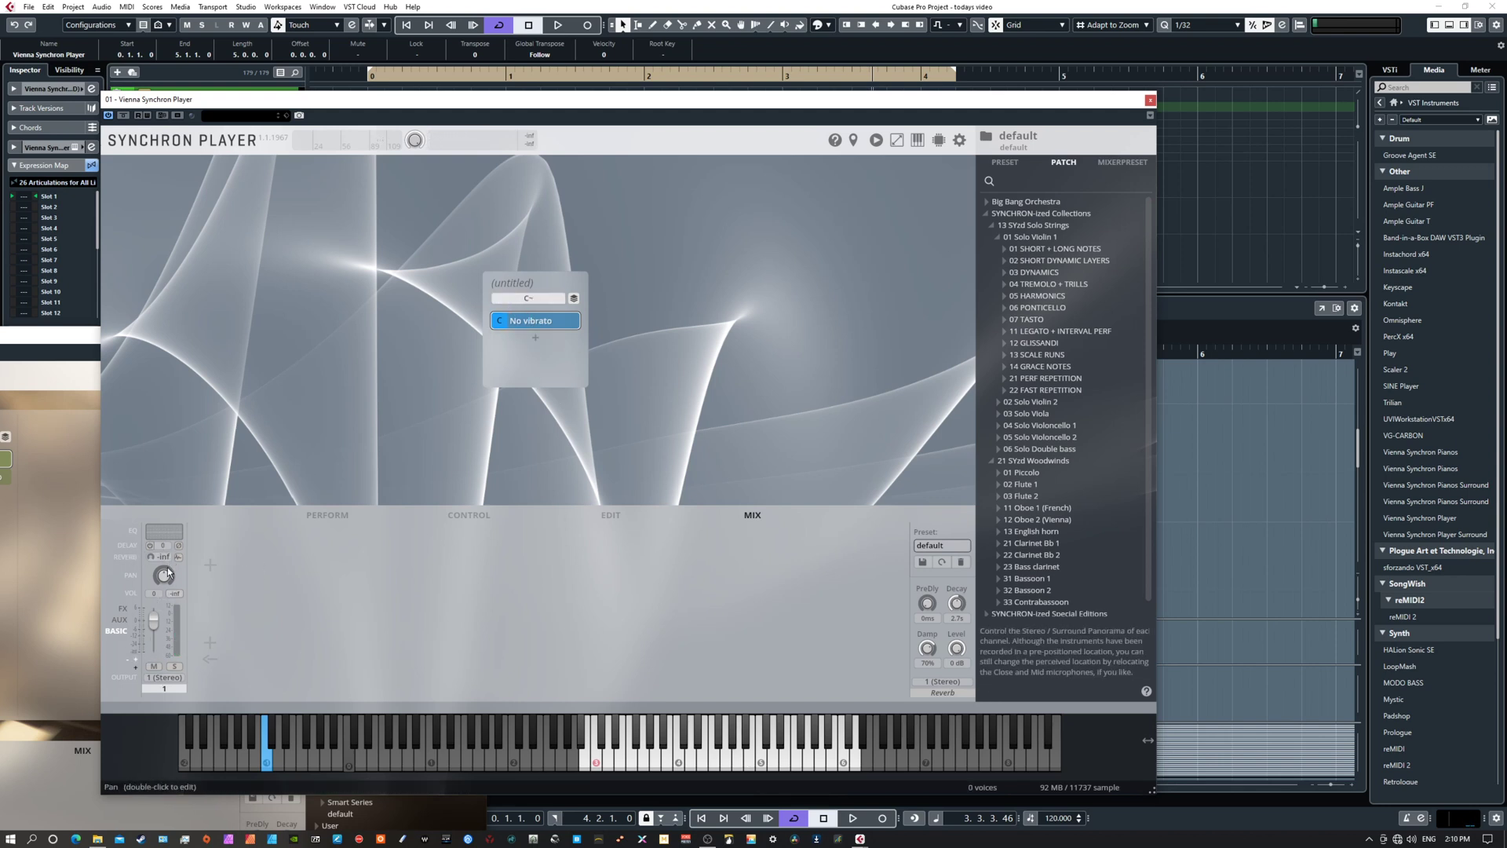
- Add a return channel, view the effect types for its first insert slot, and remove the return channel
click(211, 649)
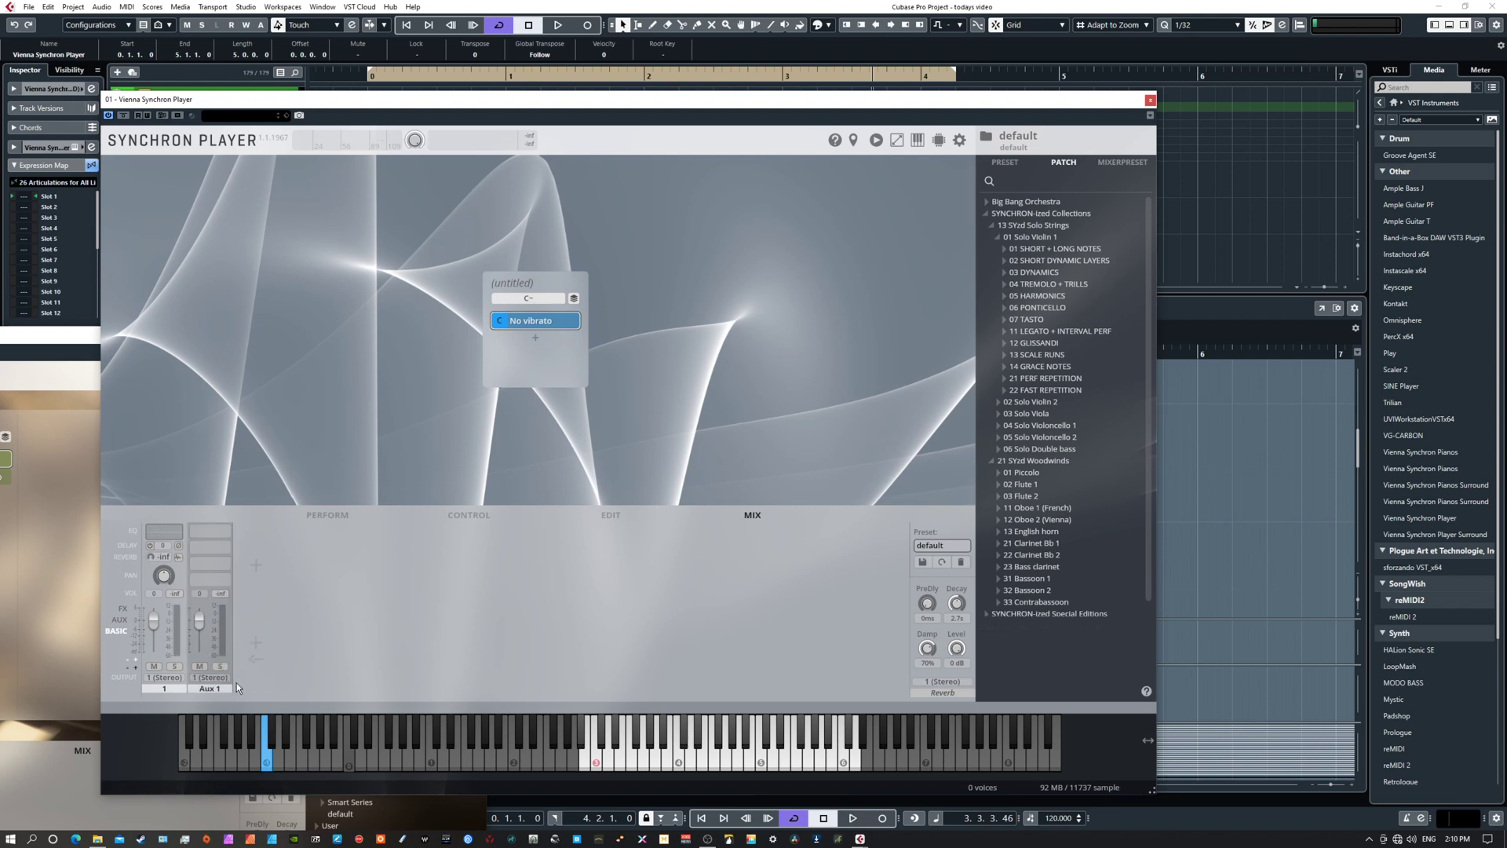
click(218, 535)
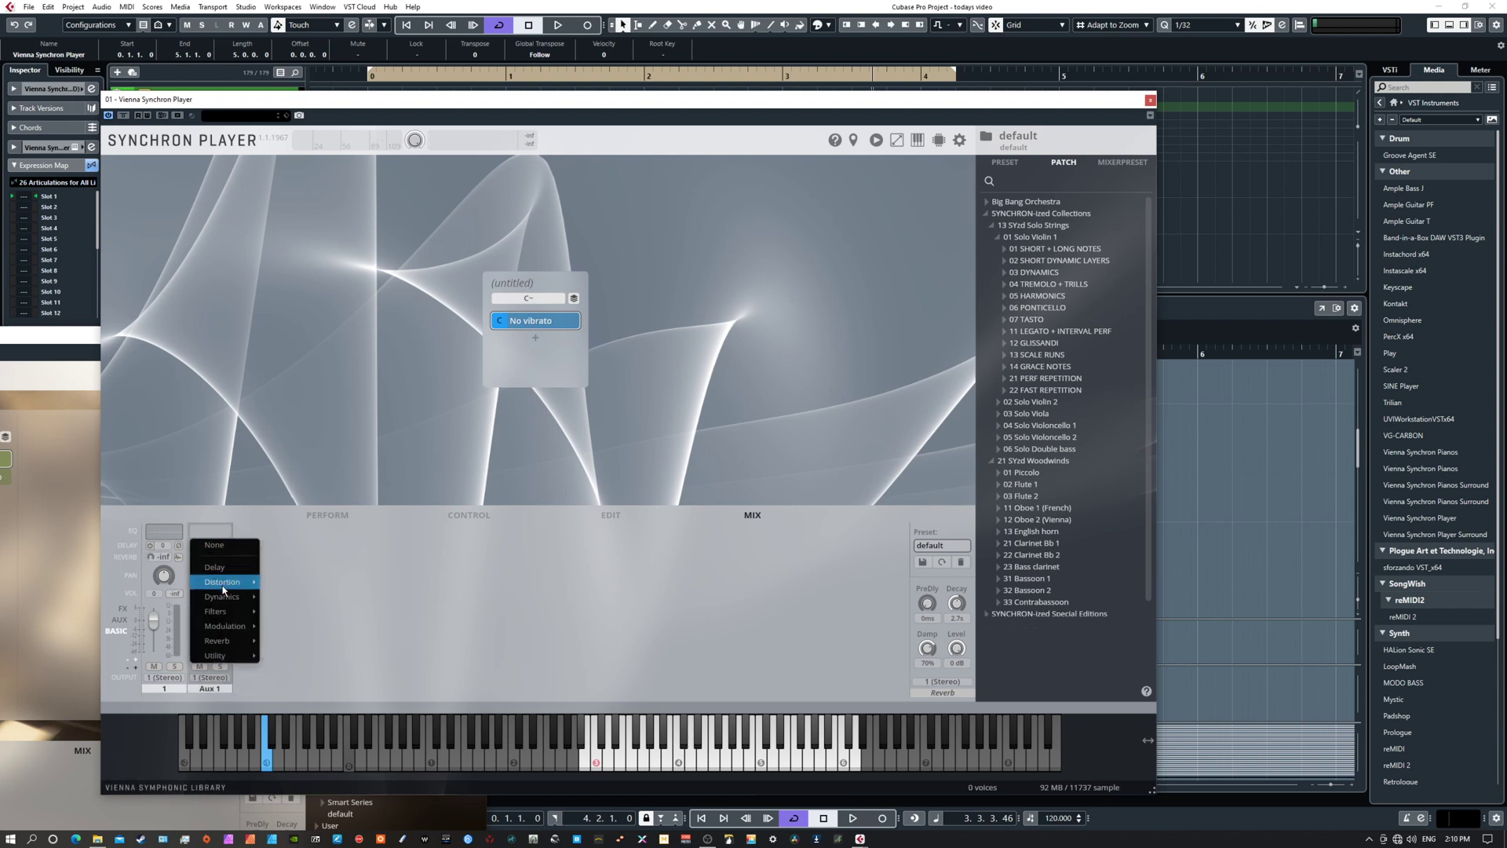
click(323, 550)
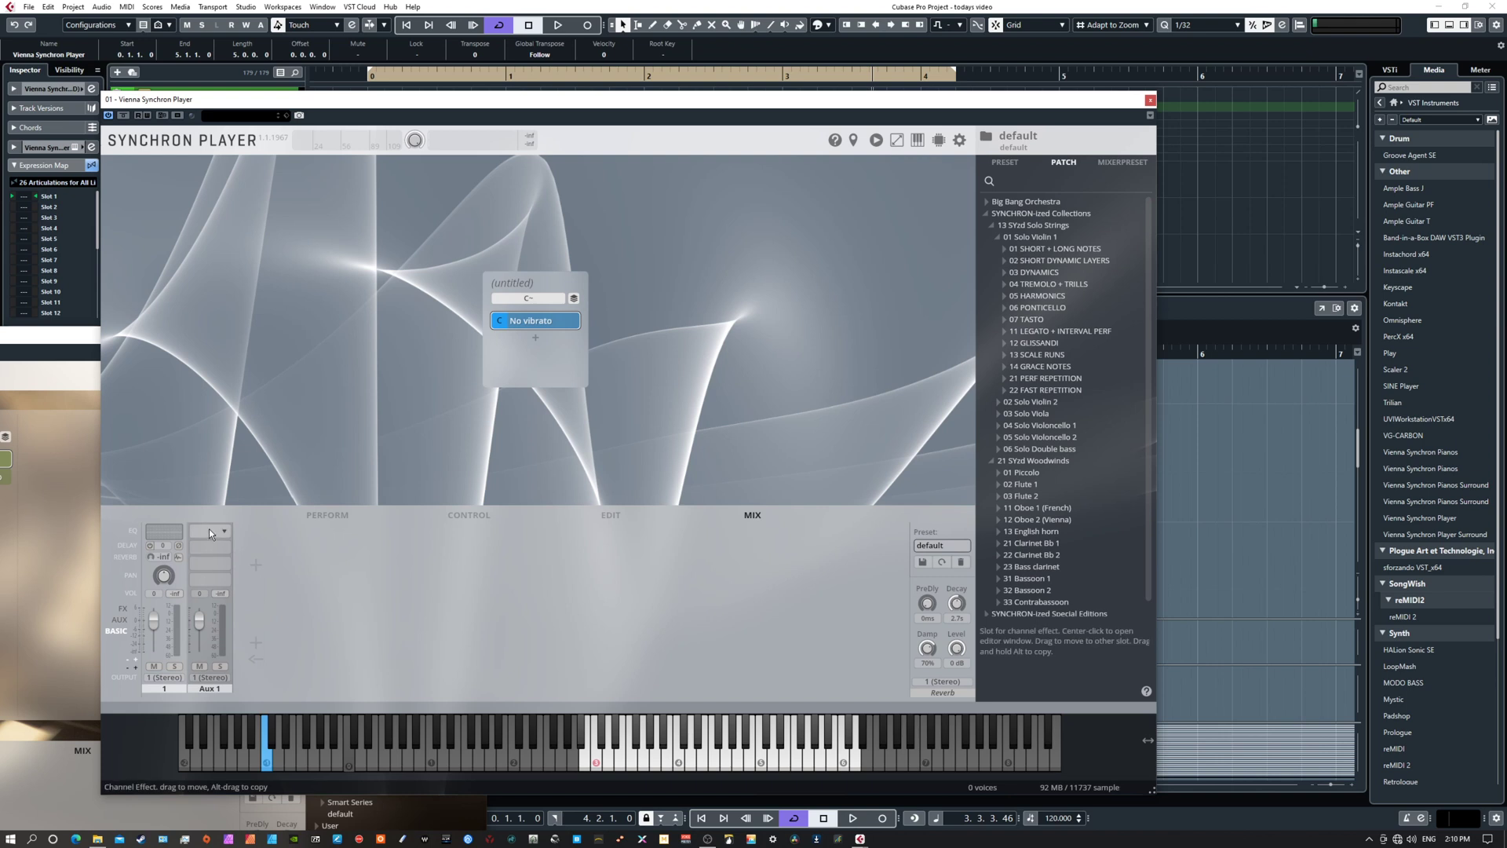
right_click(207, 696)
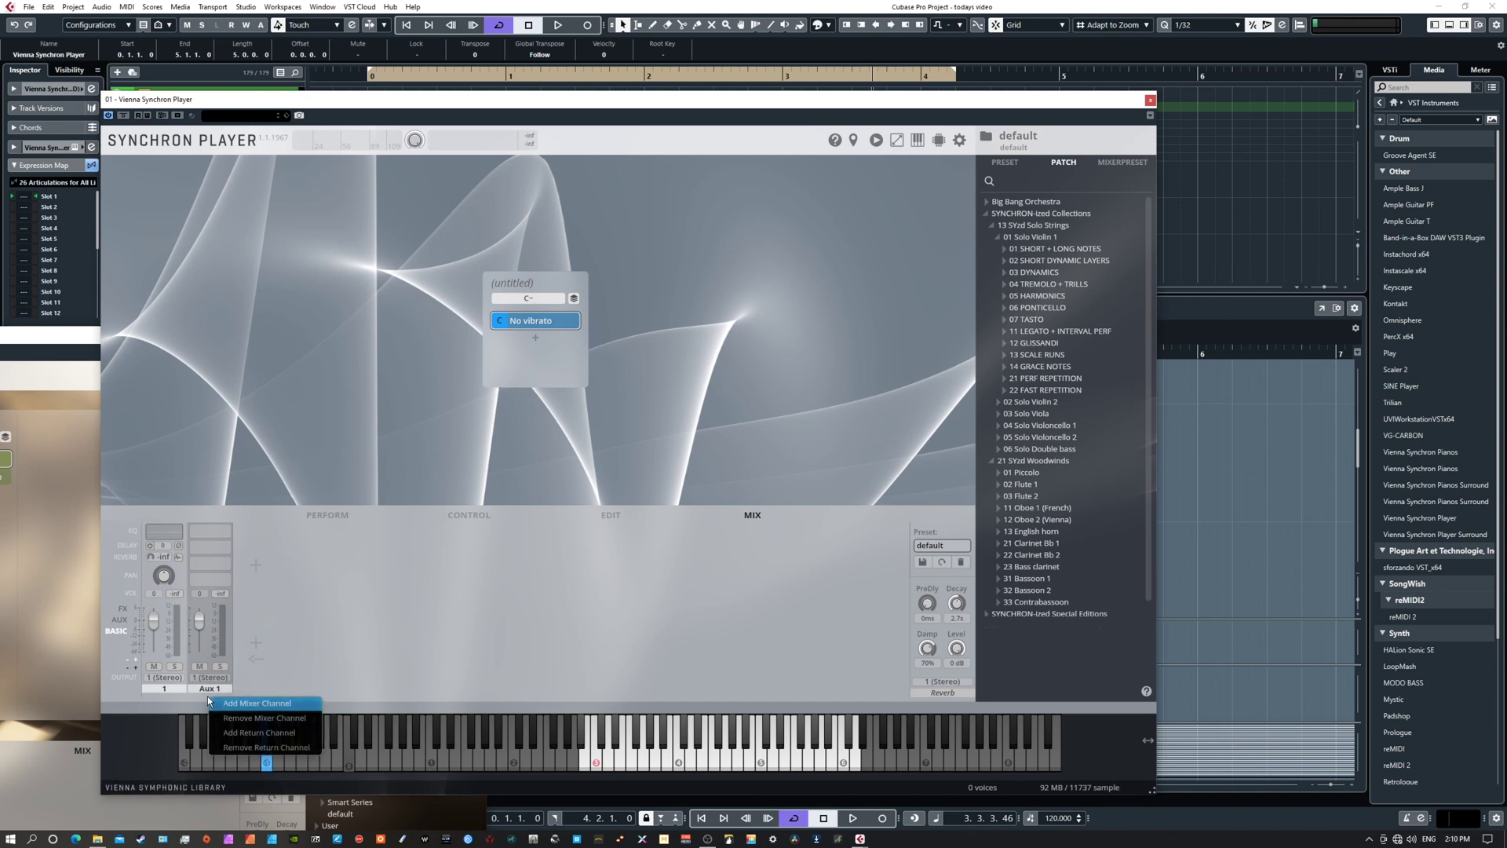
click(232, 747)
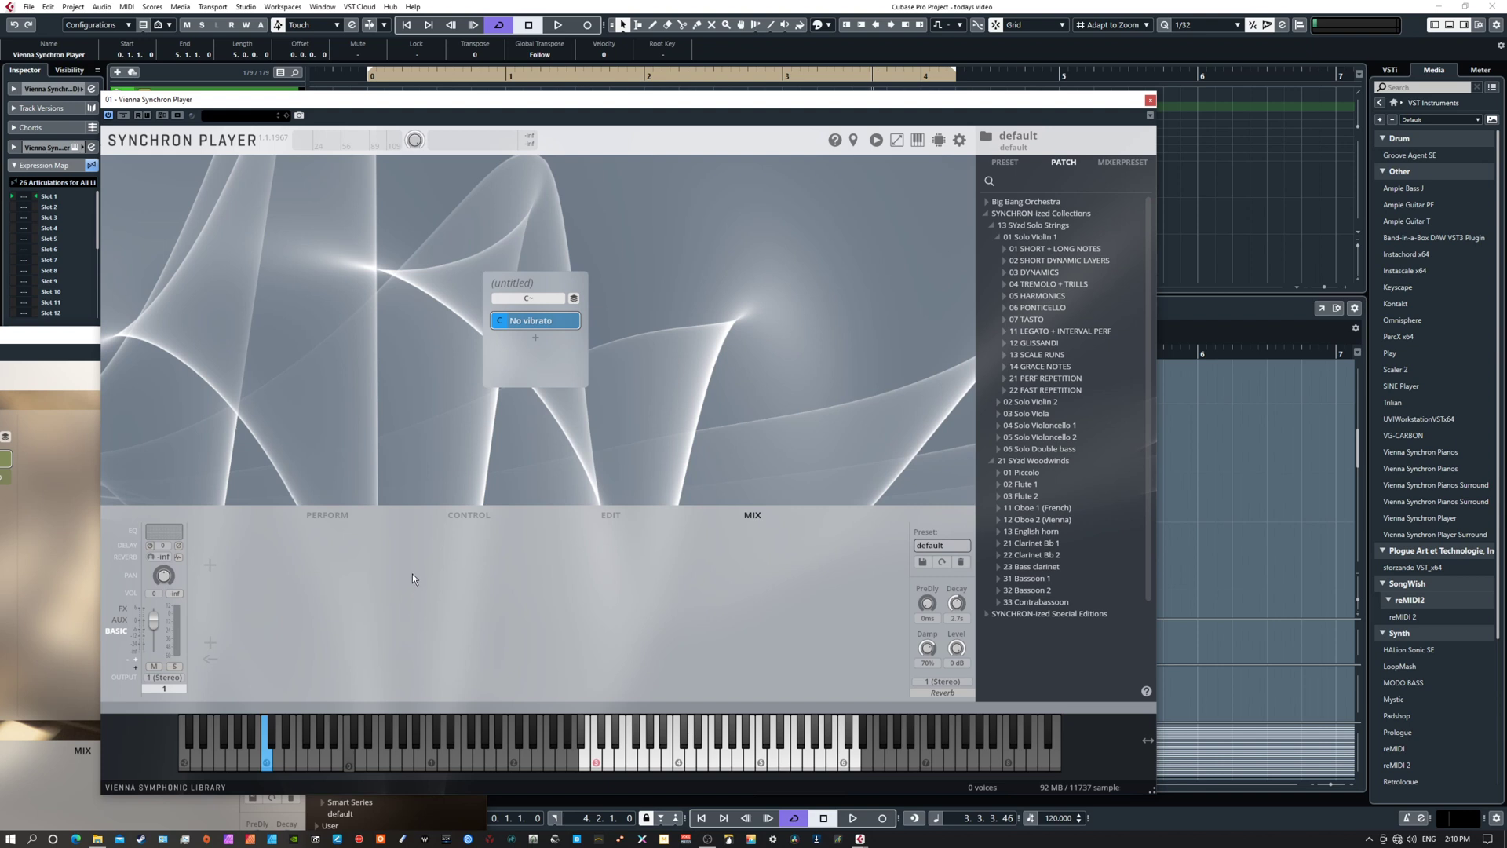
- Add mixer channels 2 and 3, and remove channel 3
click(210, 565)
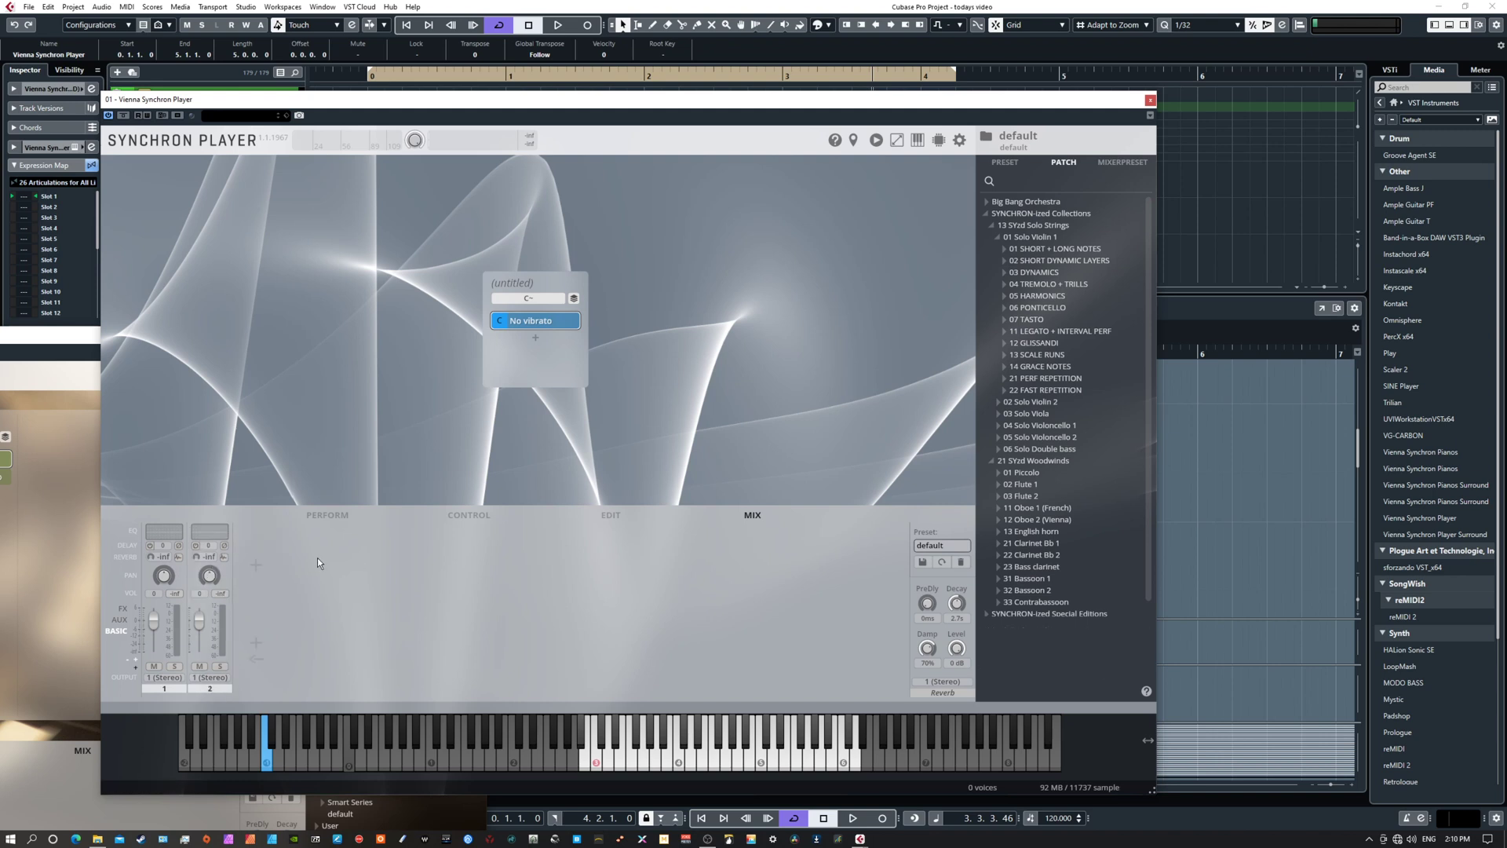
click(259, 564)
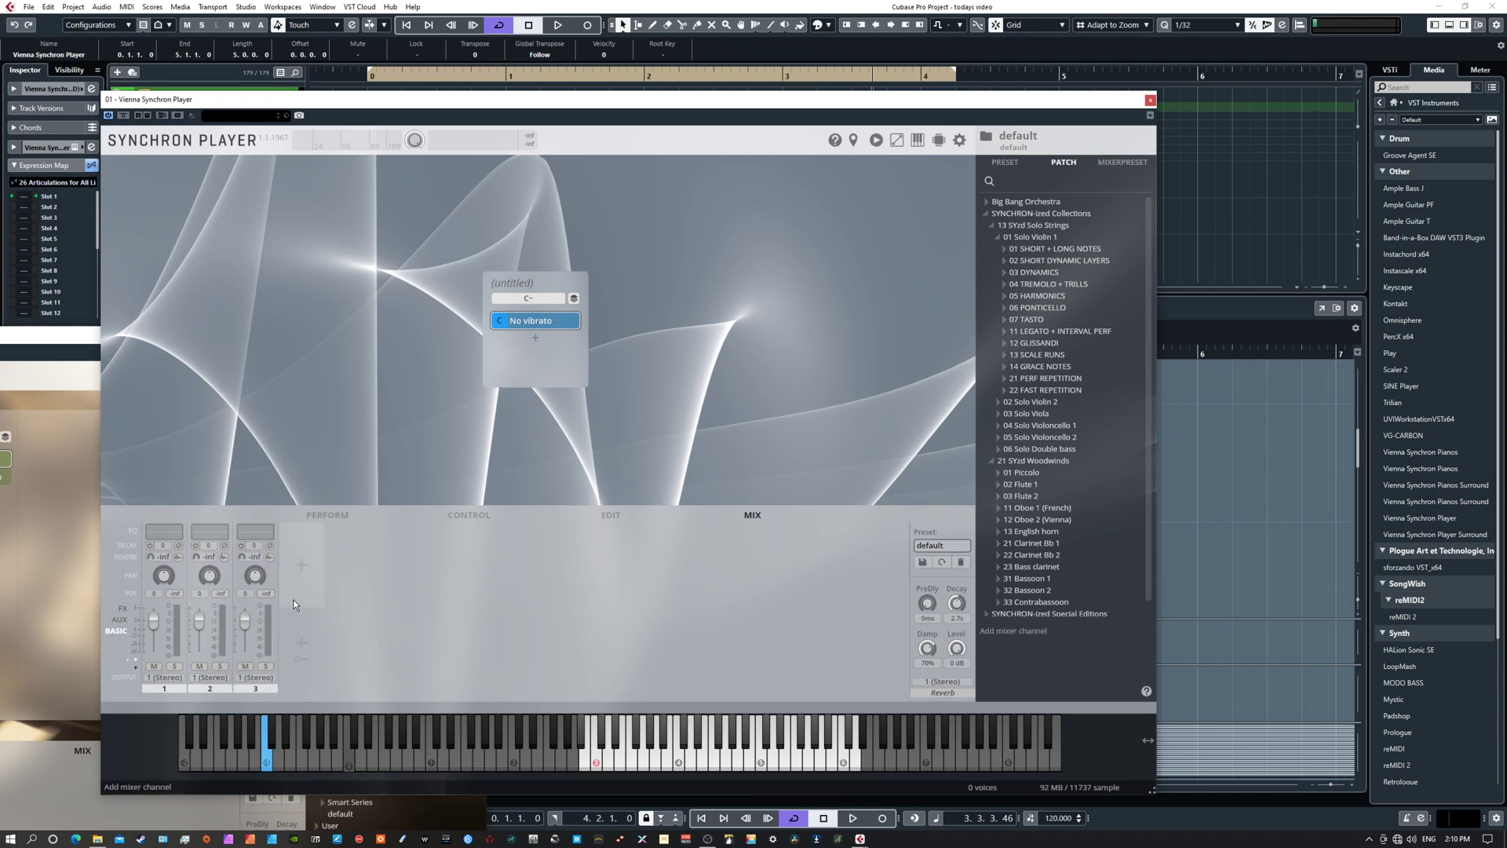
right_click(252, 694)
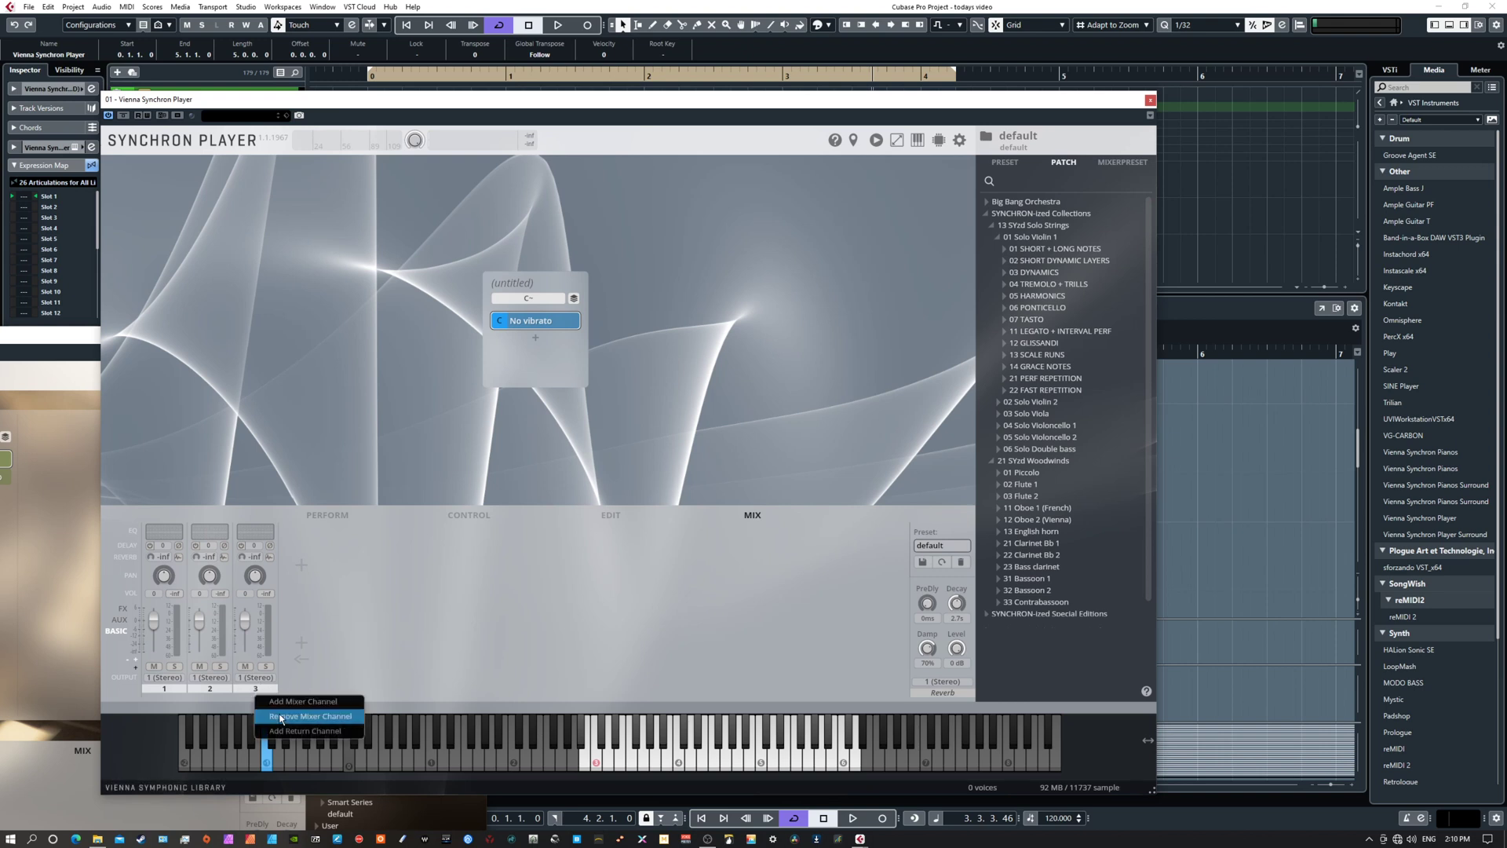
click(281, 717)
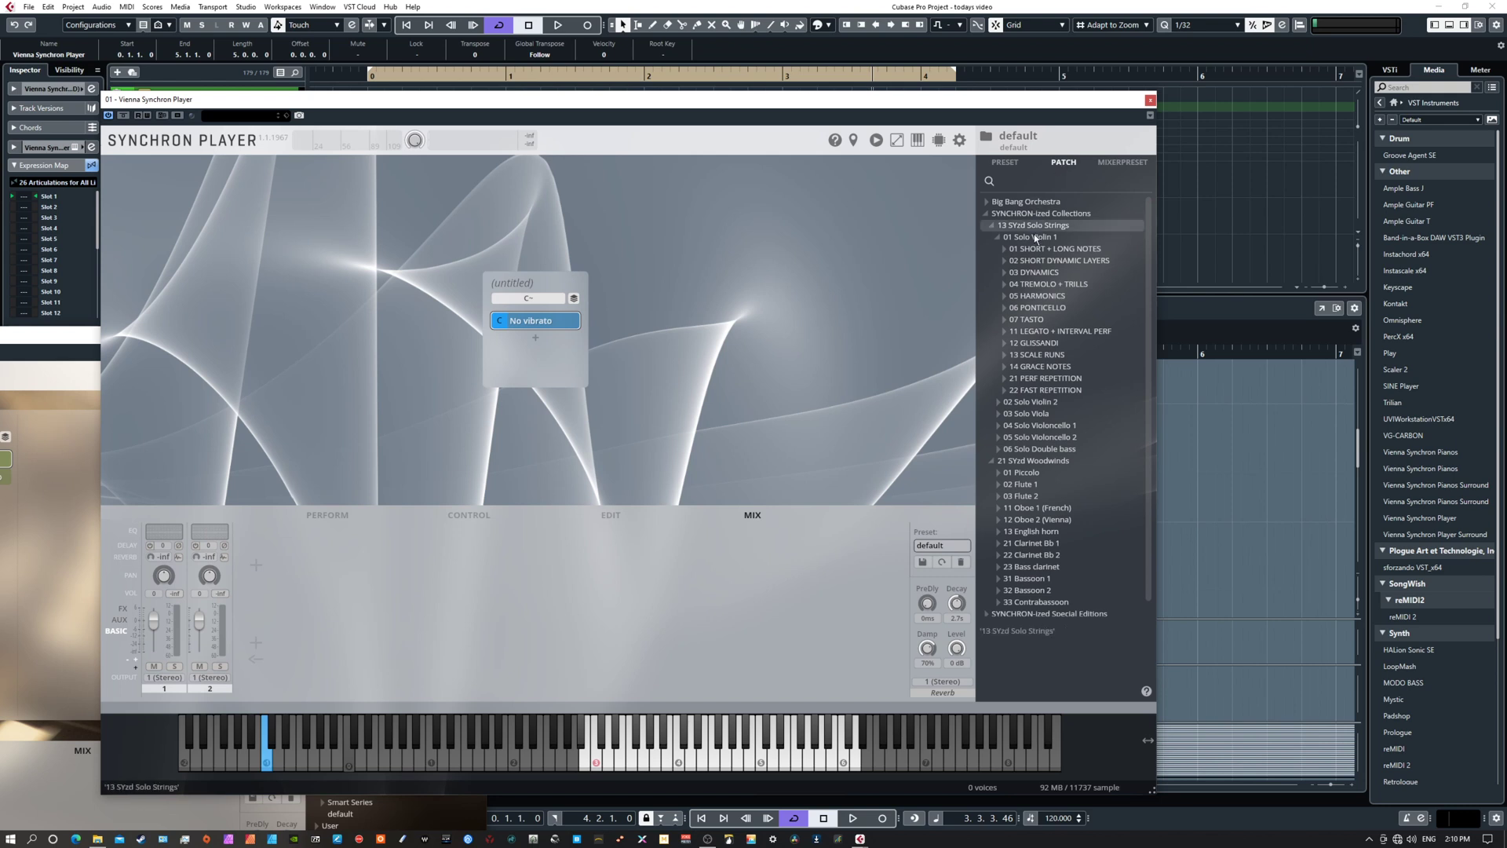
- Add Solo Violin 1's VI_staccato, VI_detache_short and VI_sus_Vib patches as new slots below No vibrato, and return to the mixer view
click(1005, 250)
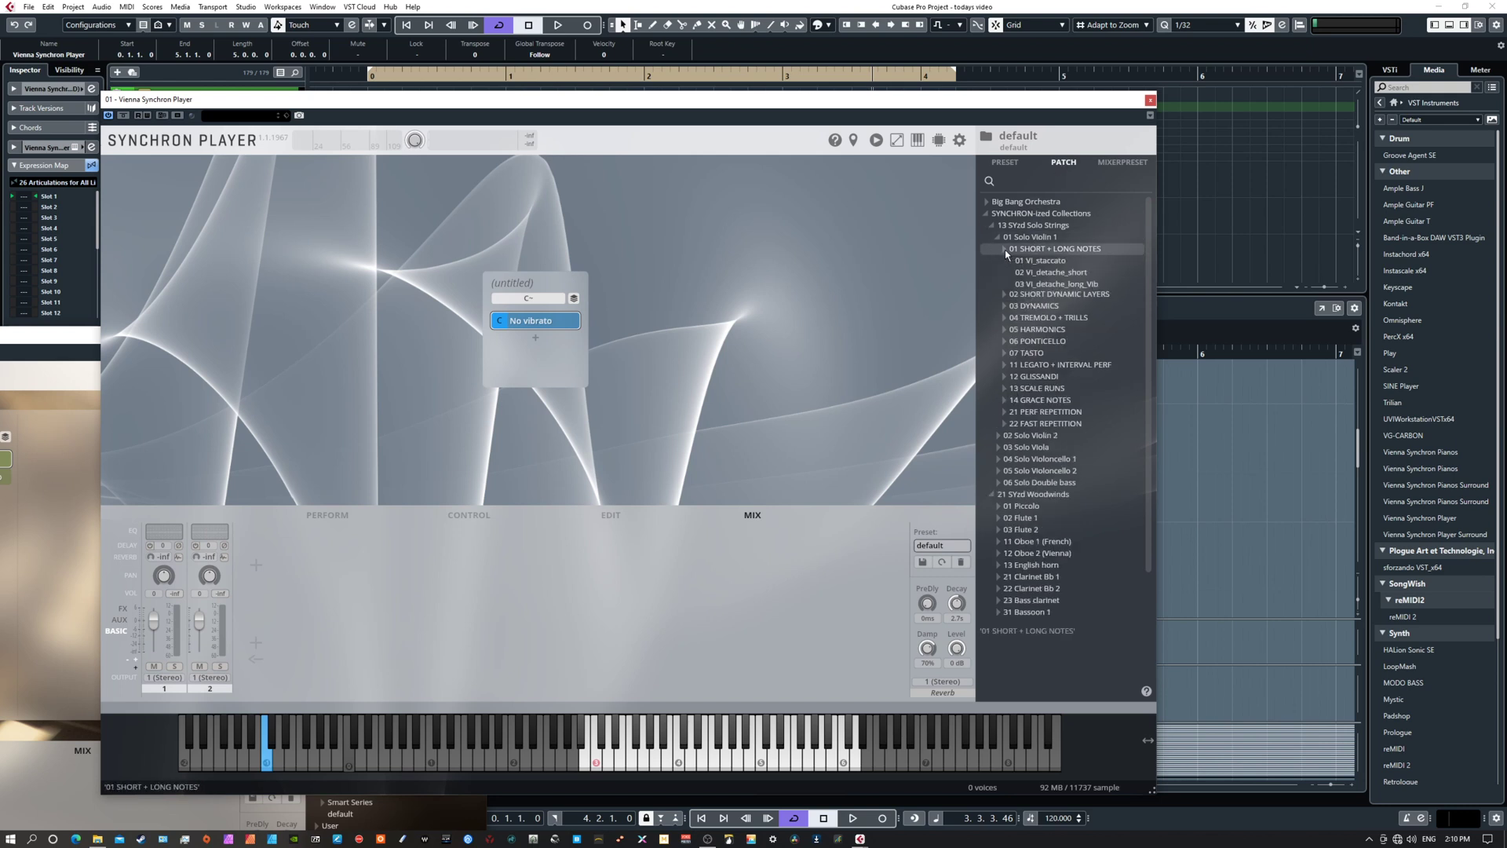
drag(1036, 261, 535, 338)
drag(1044, 272, 590, 351)
drag(1047, 306, 526, 355)
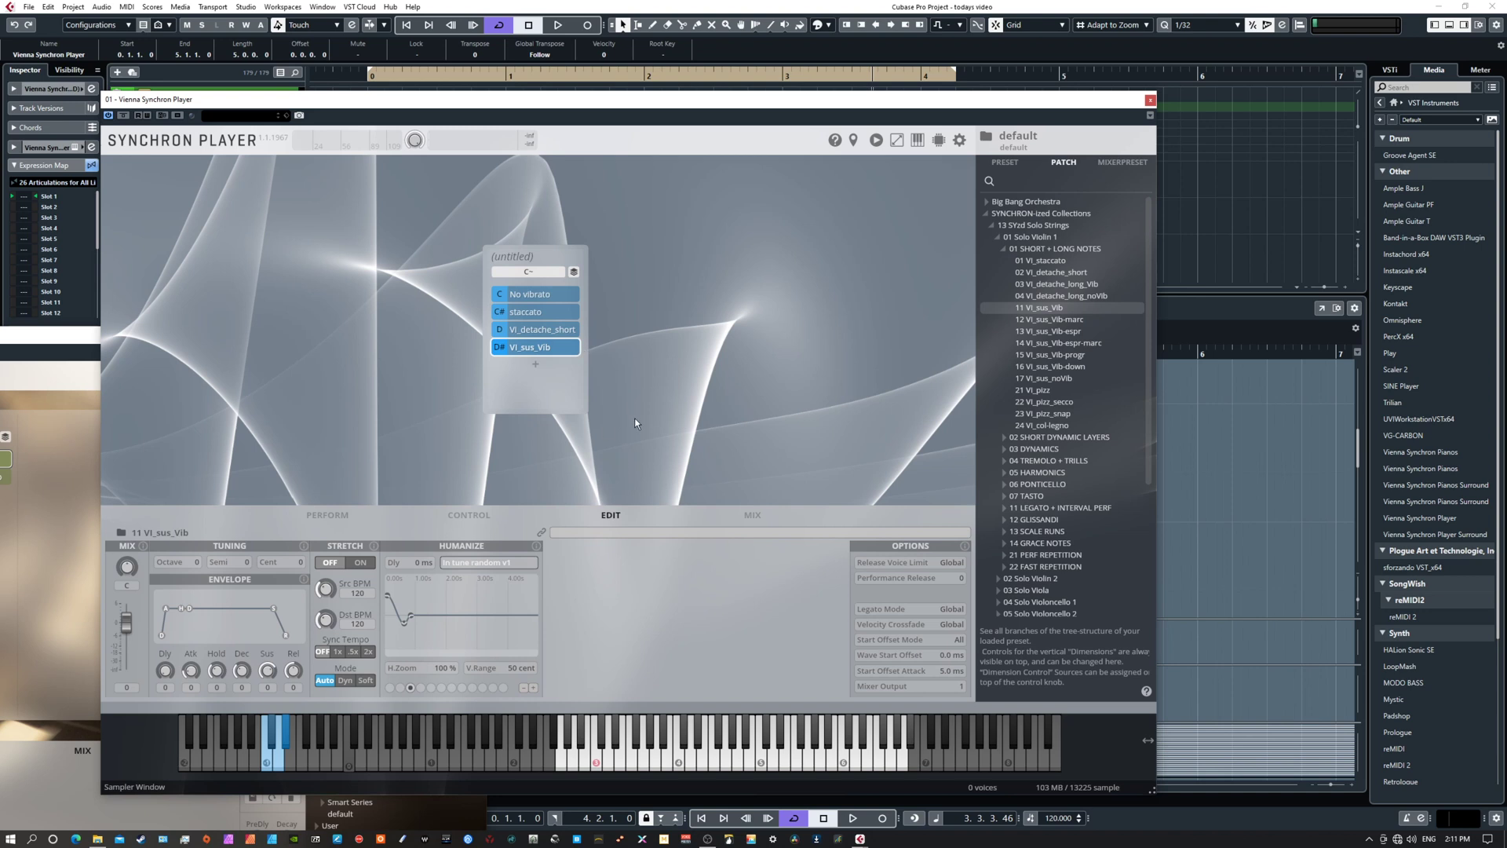
click(752, 514)
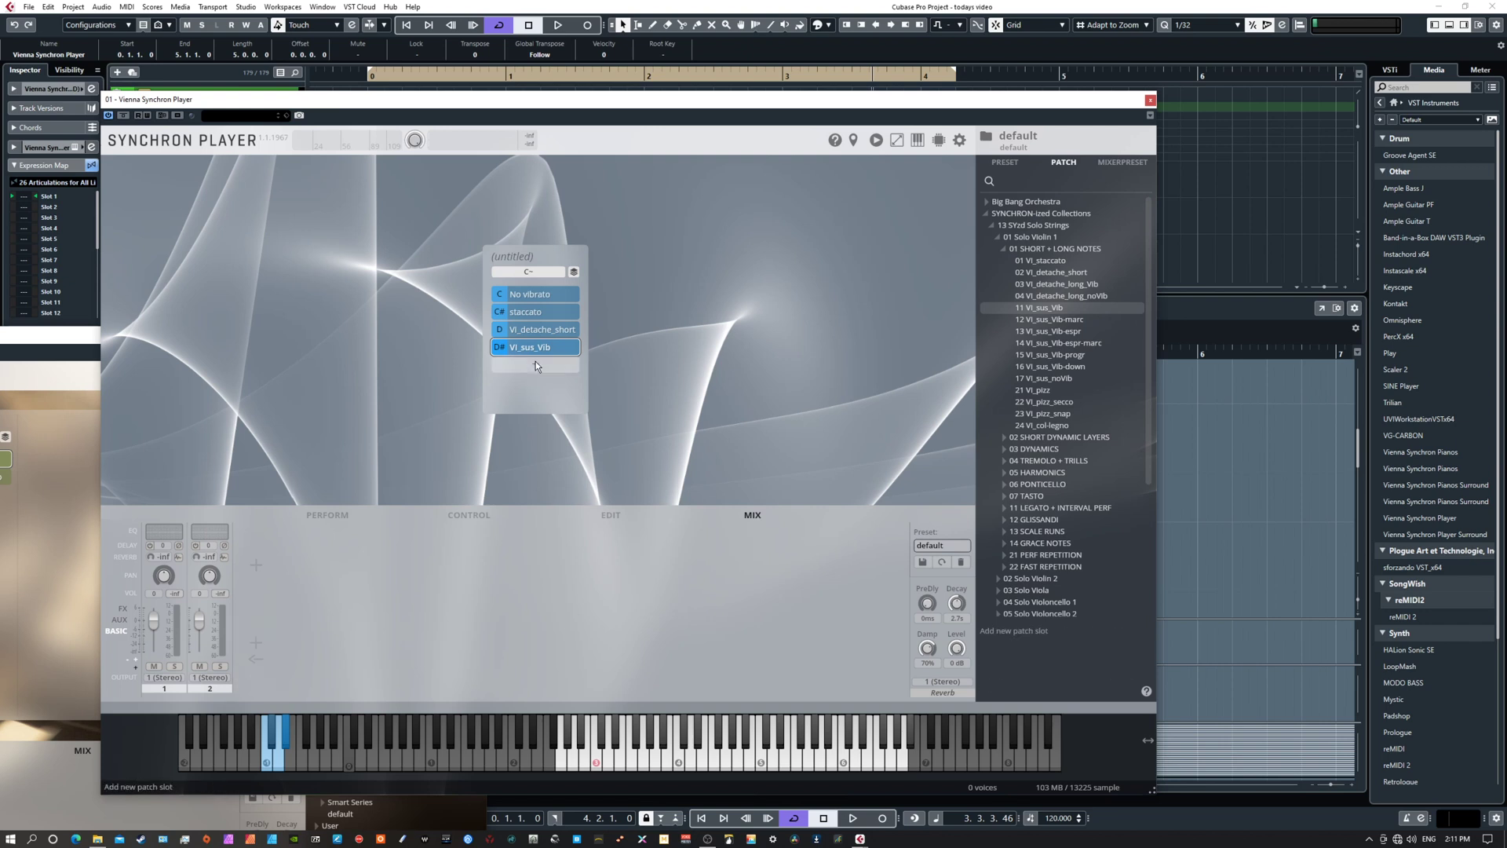
- Try the Vi 2 solo 1st chair impulse response from SYNCHRON-ized Solo Strings on mixer channel 1, and load Vi 1 solo 1st chair instead
click(546, 311)
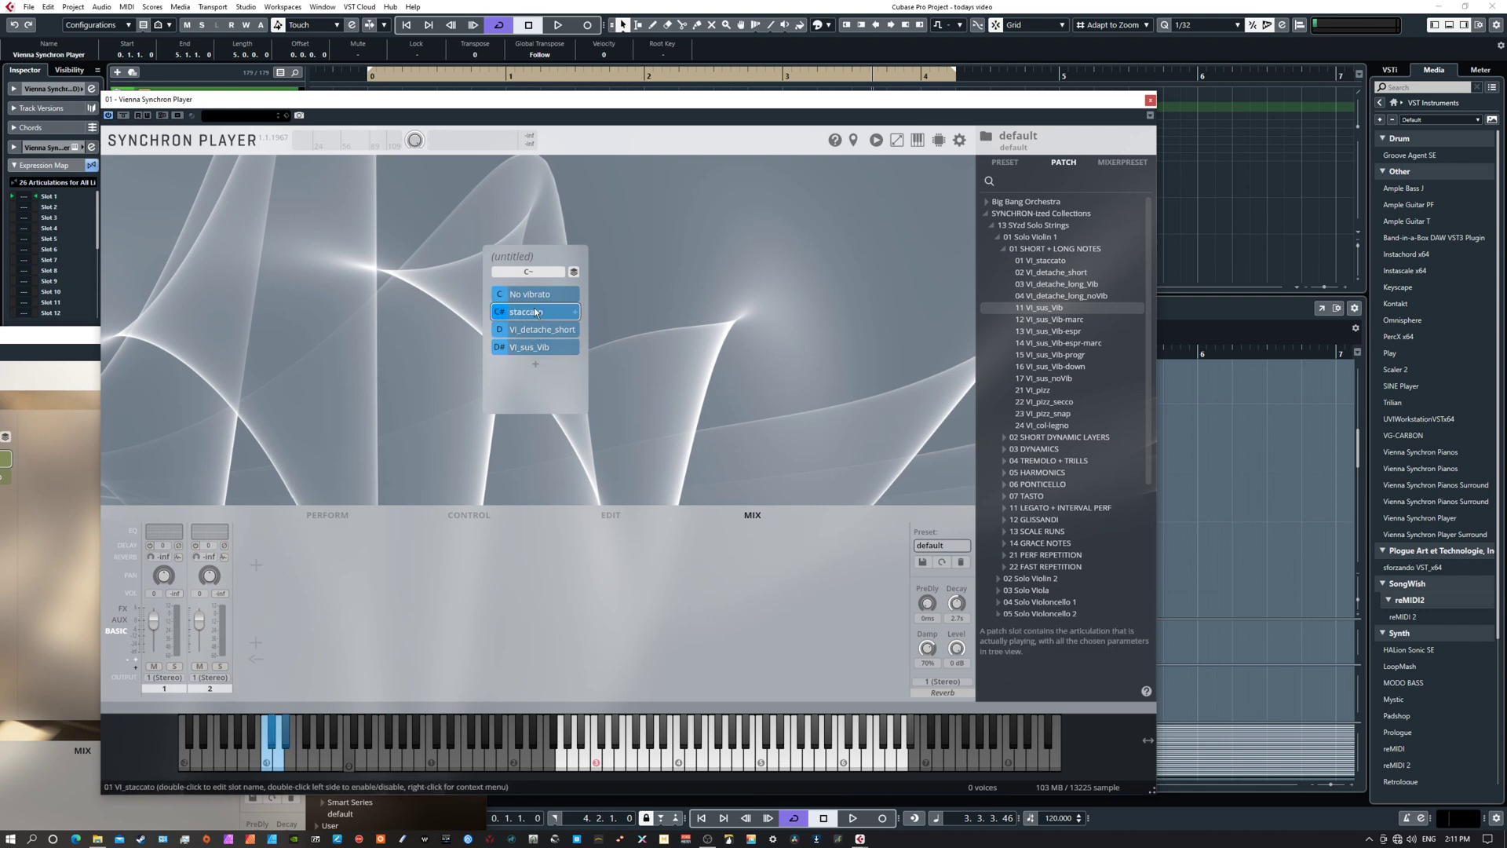
click(177, 557)
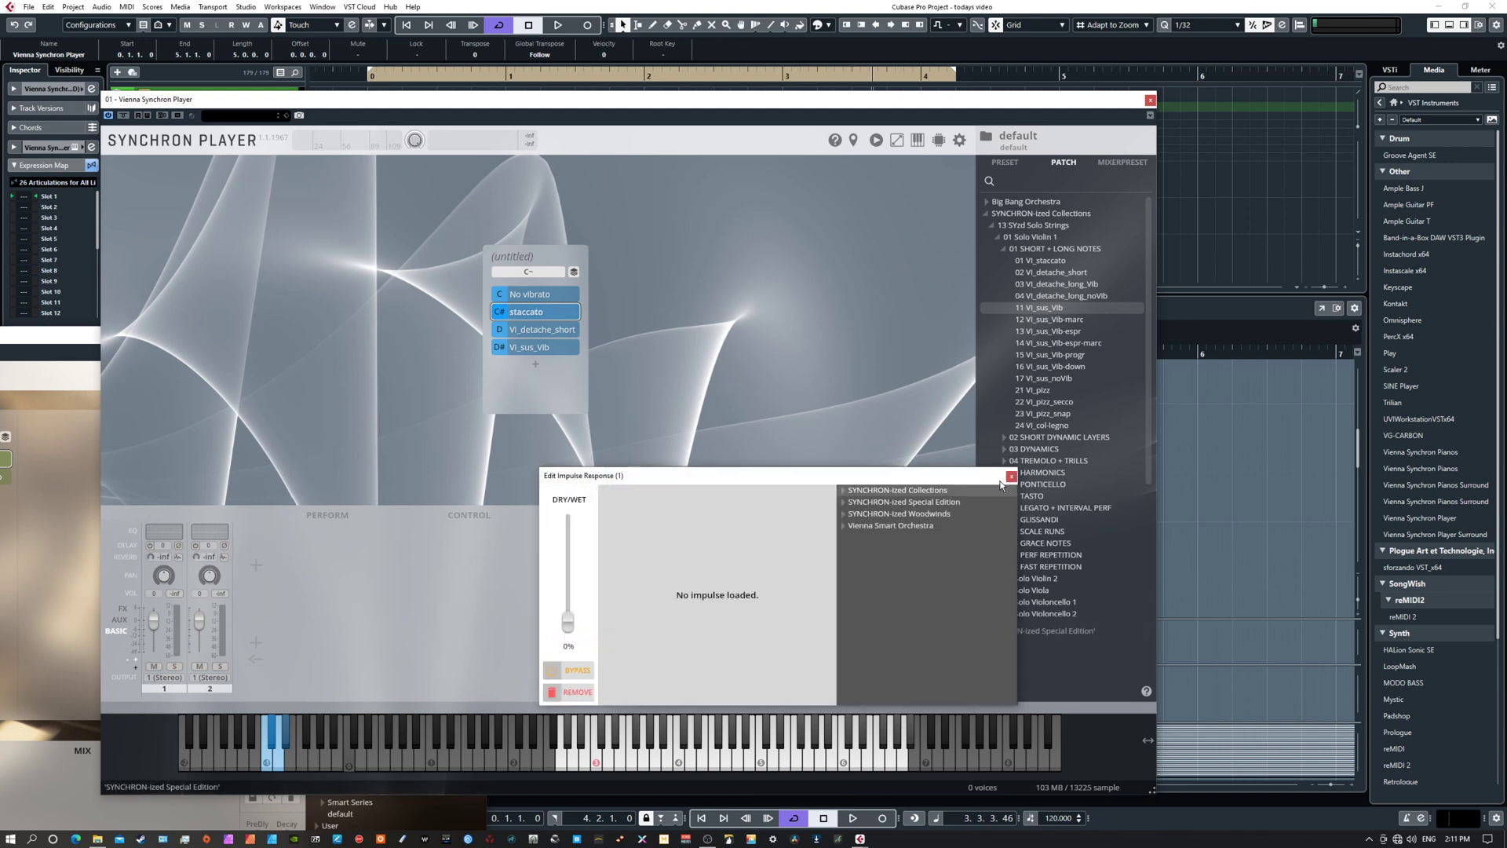
click(844, 491)
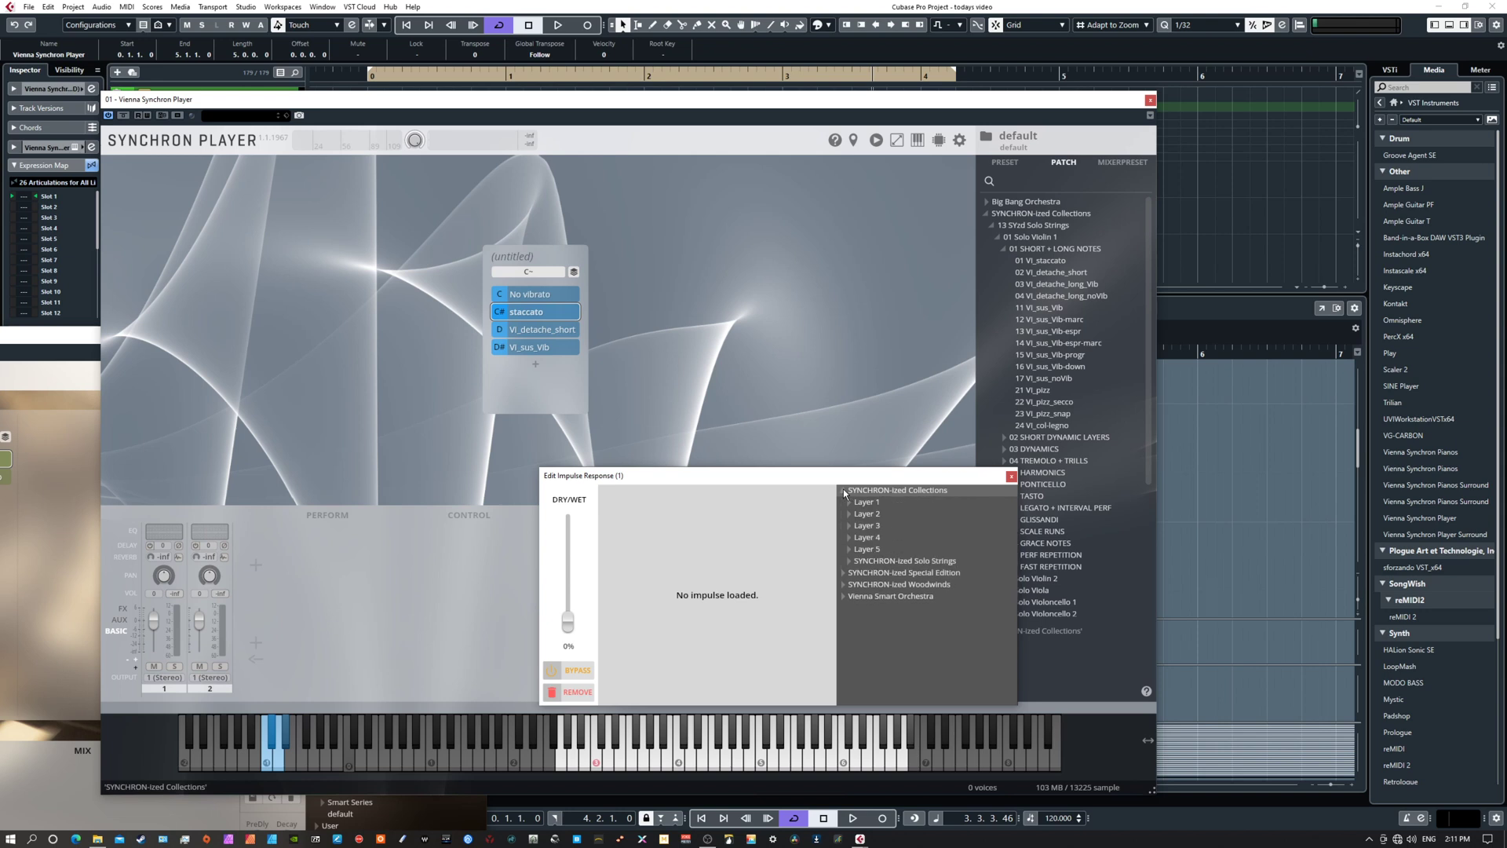
click(849, 560)
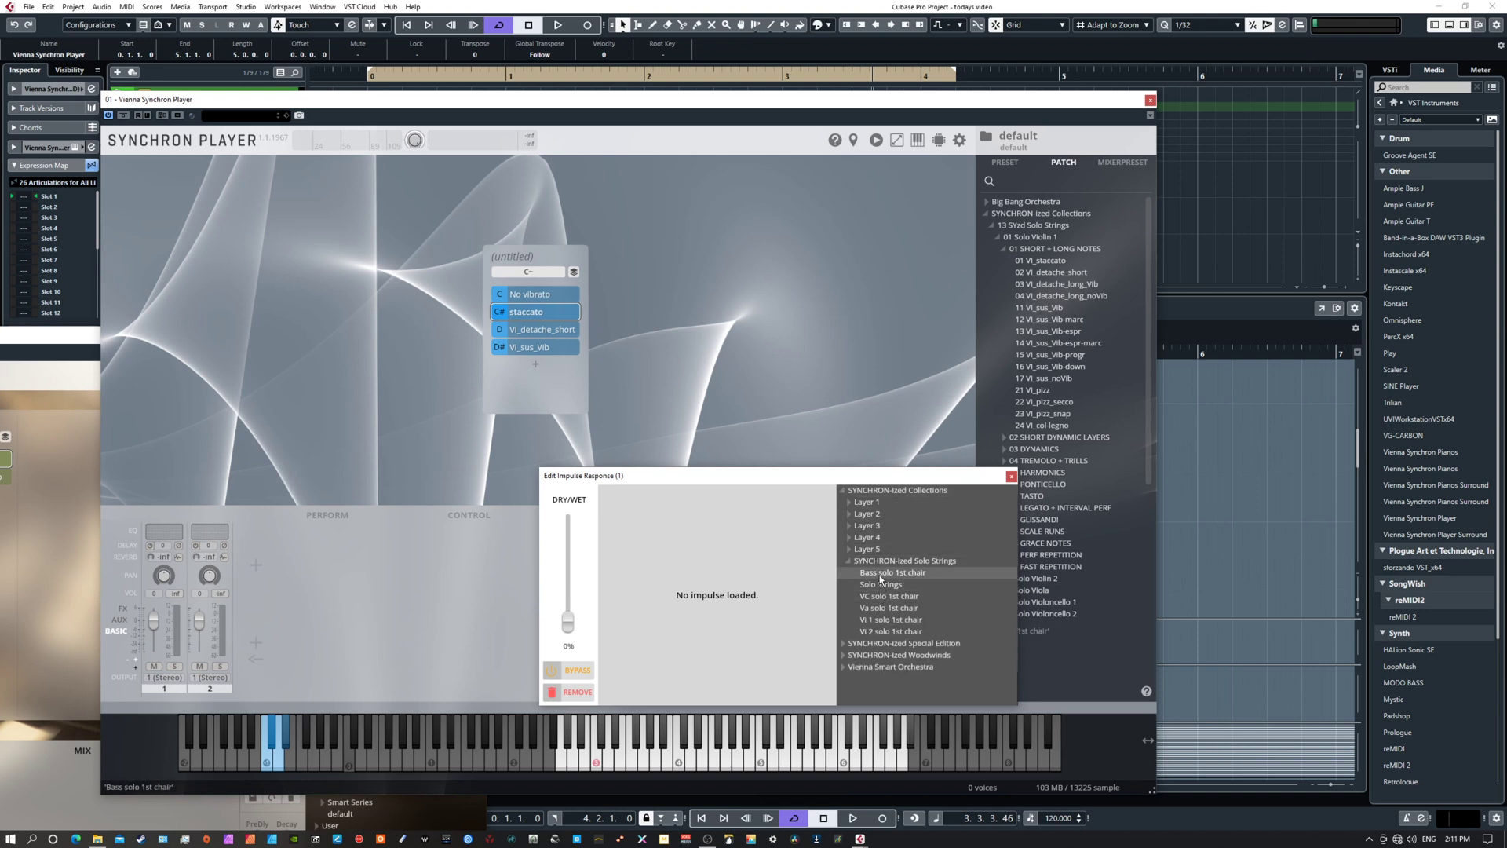
double_click(890, 631)
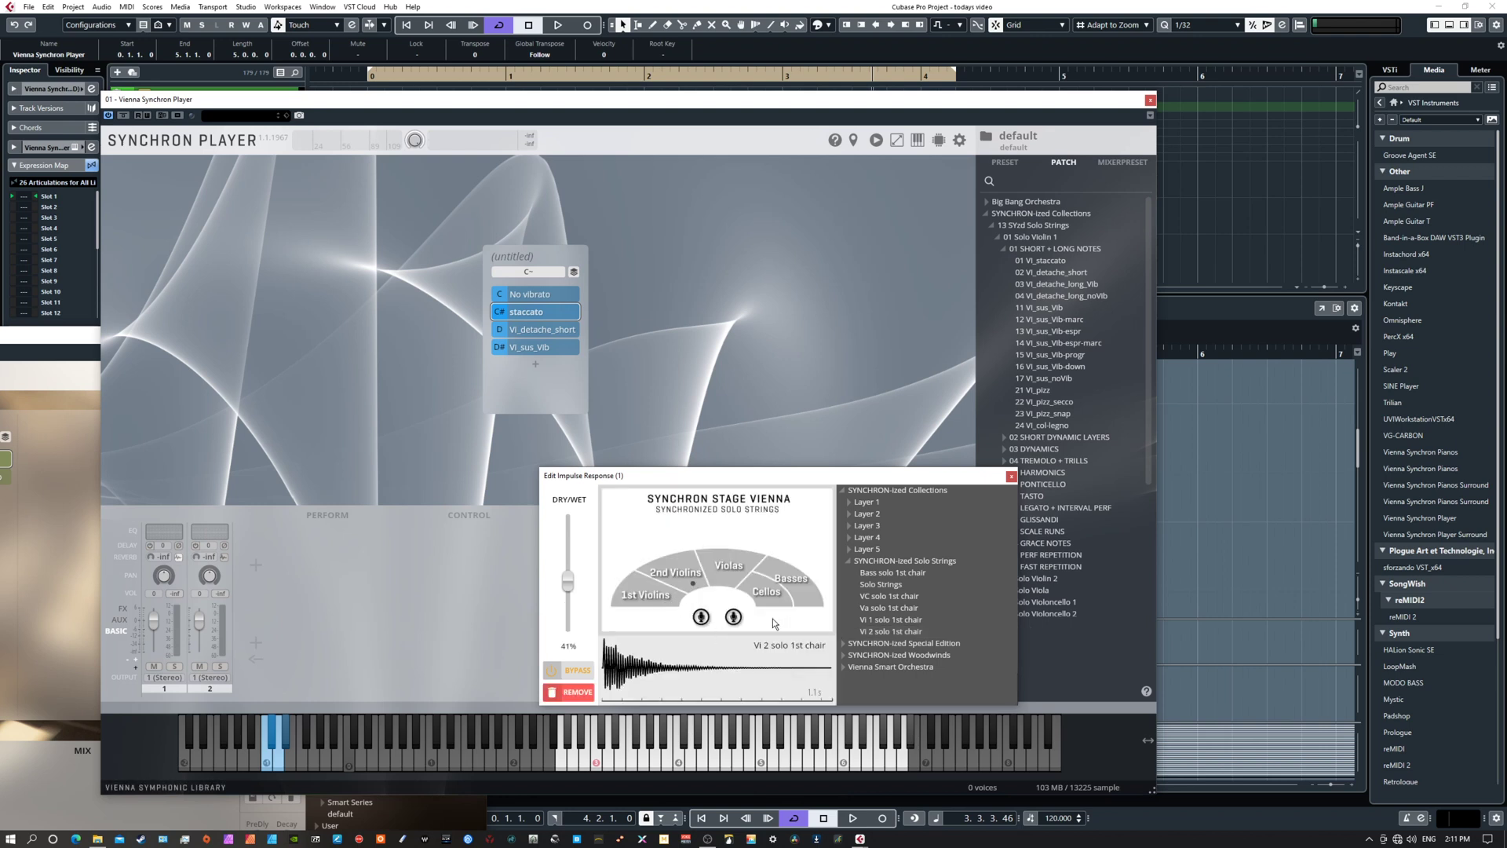
click(893, 620)
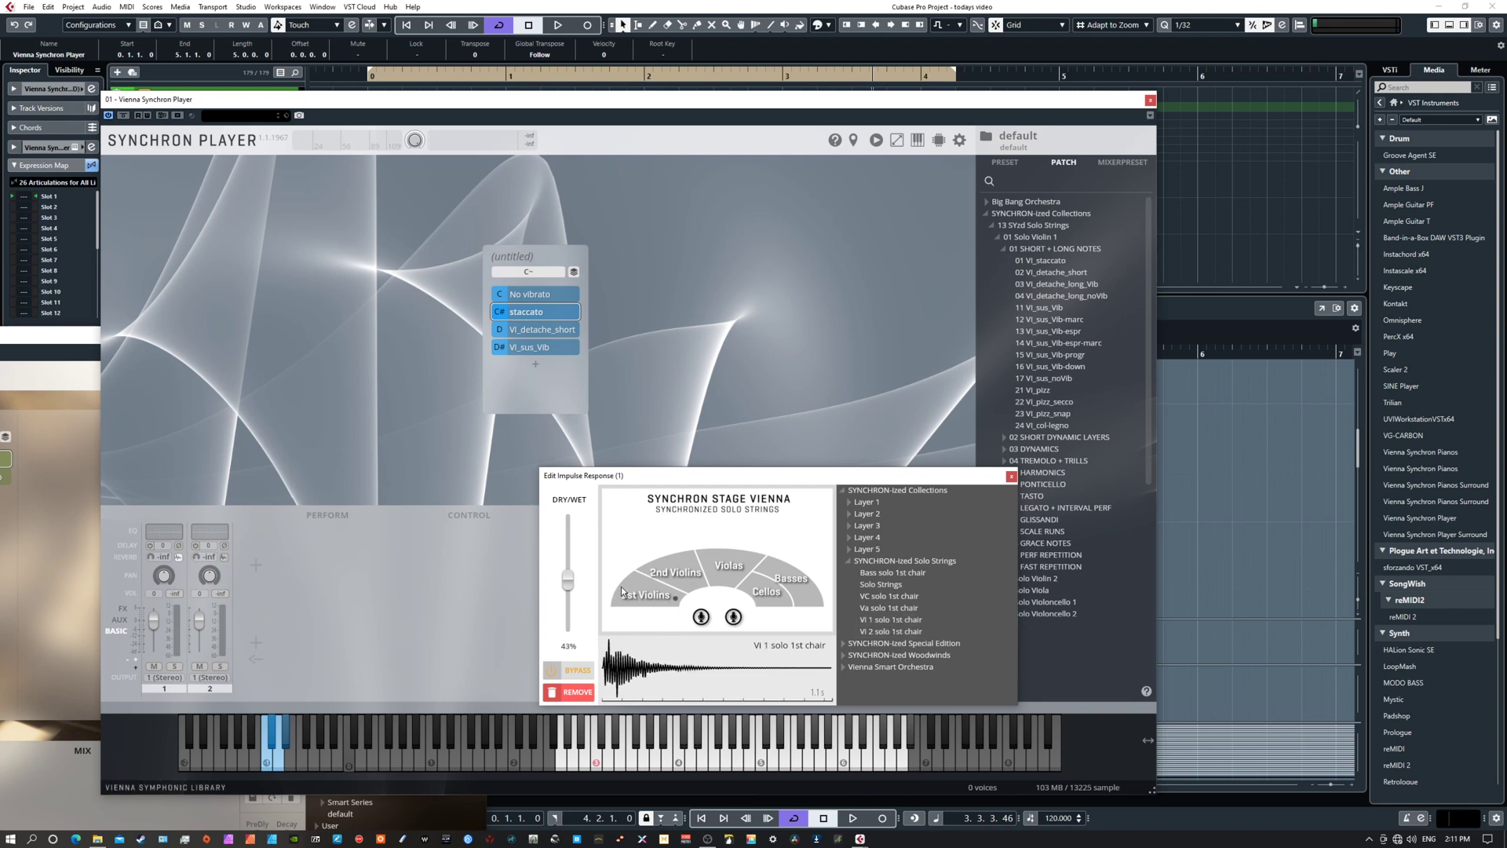
- Audition the staccato slot through the impulse response, and select the No vibrato slot with the impulse window moved clear
click(742, 761)
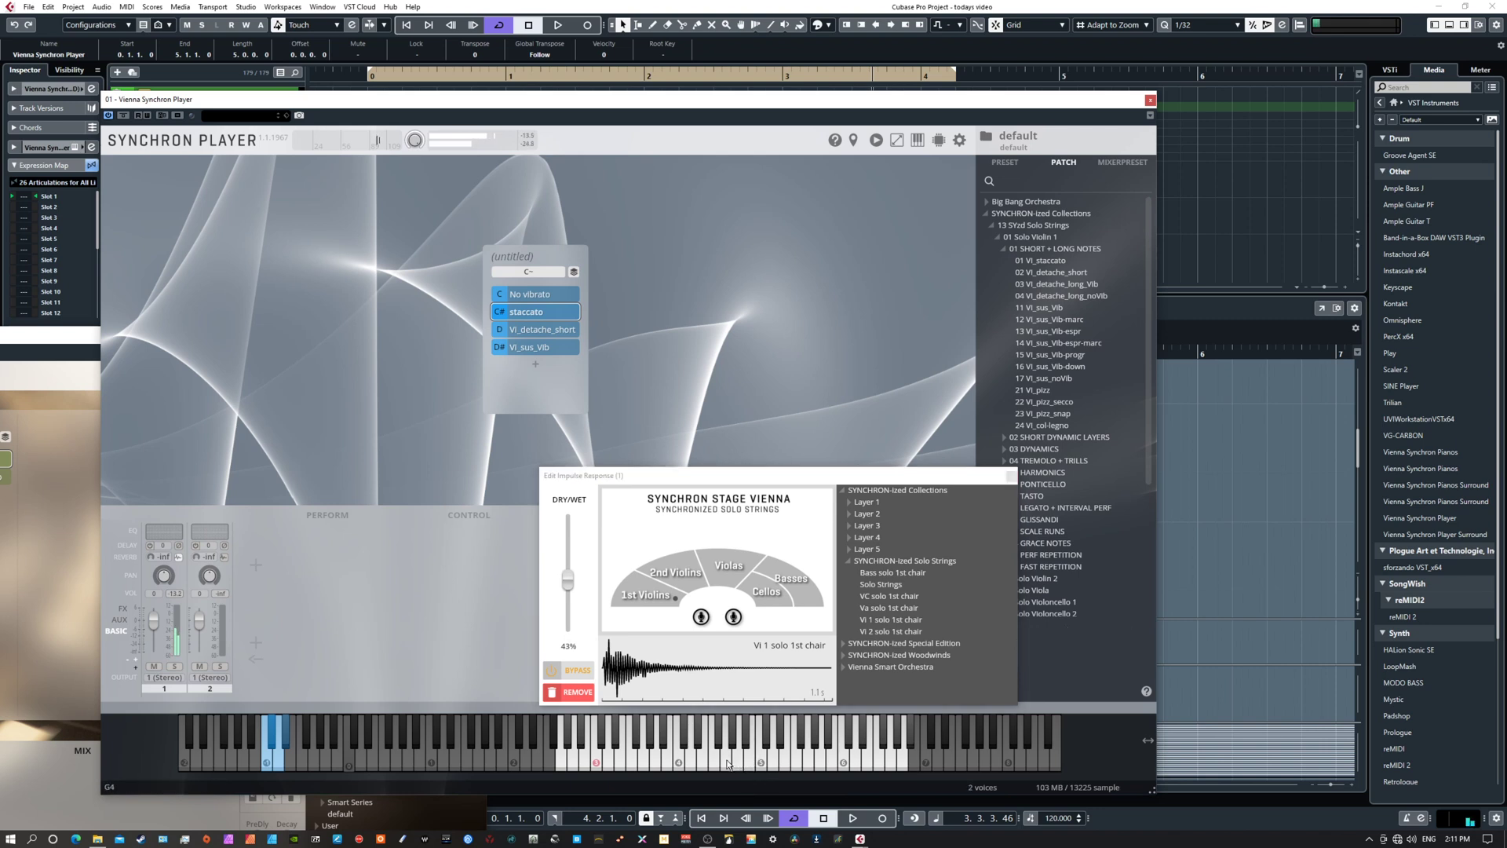
drag(861, 474, 764, 401)
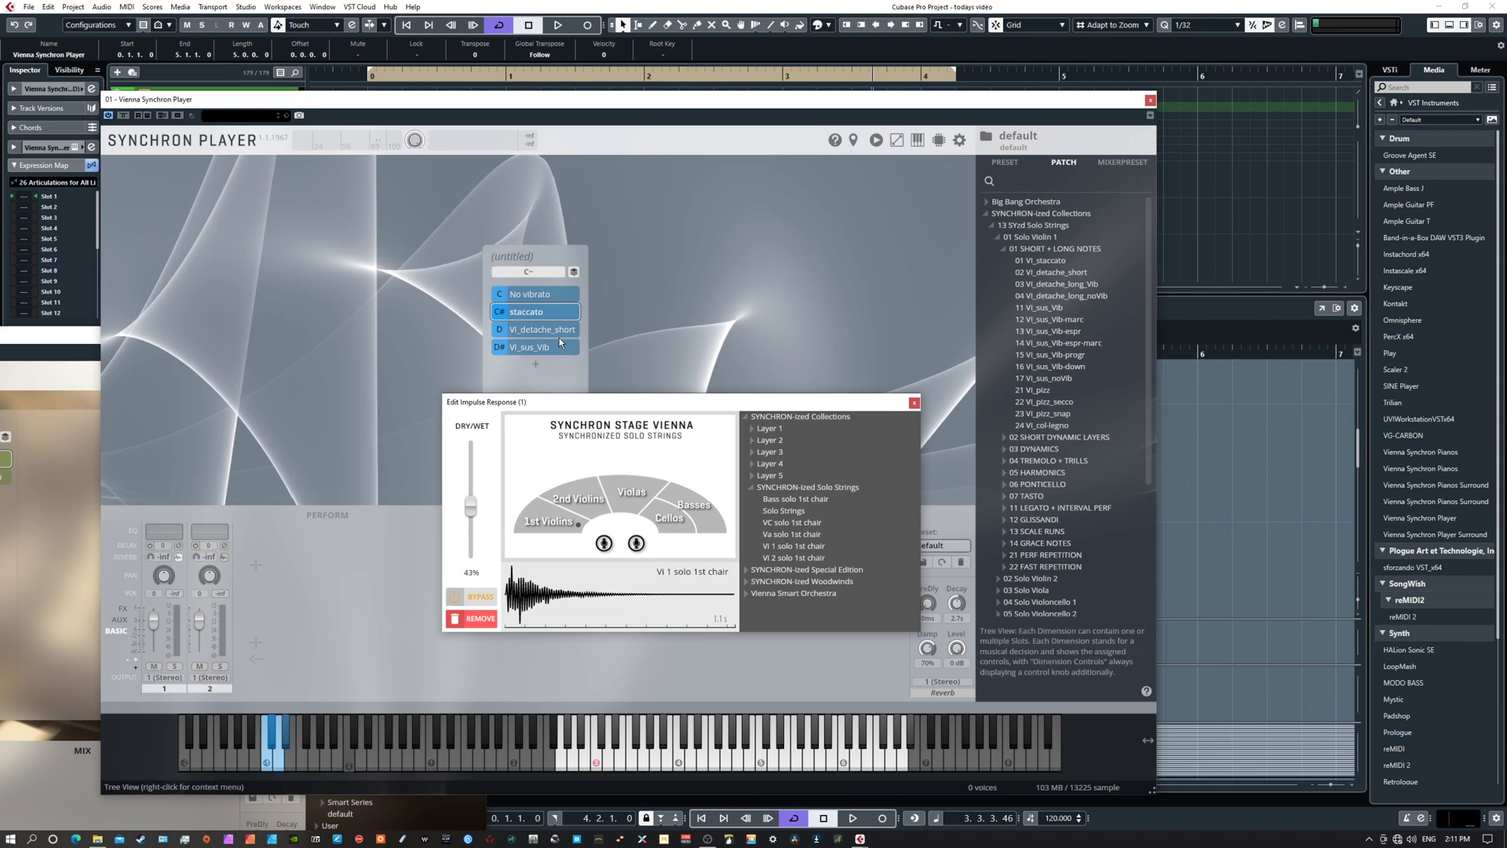
click(547, 296)
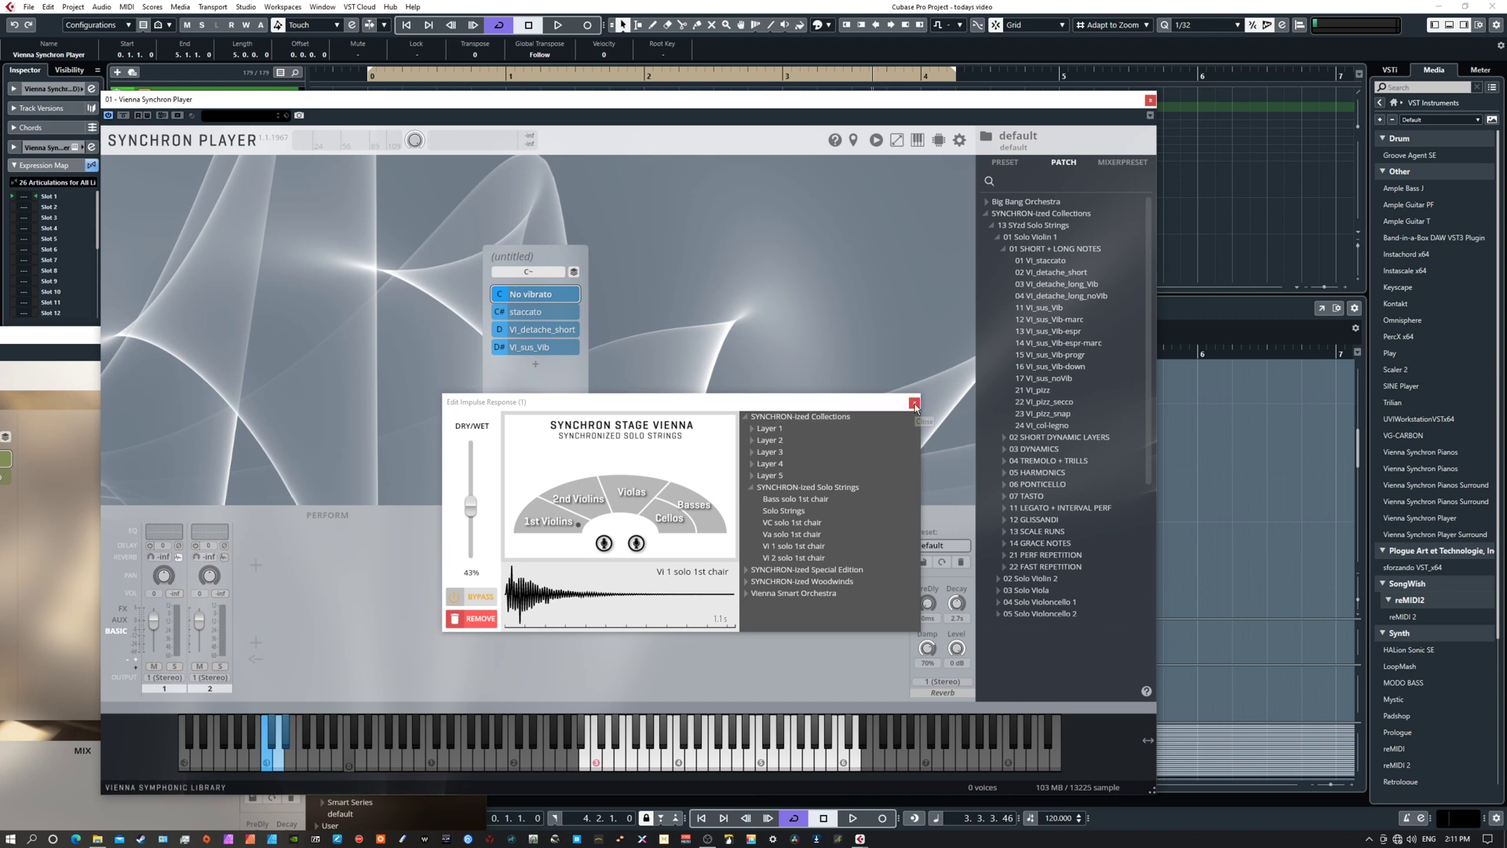
drag(830, 408, 858, 462)
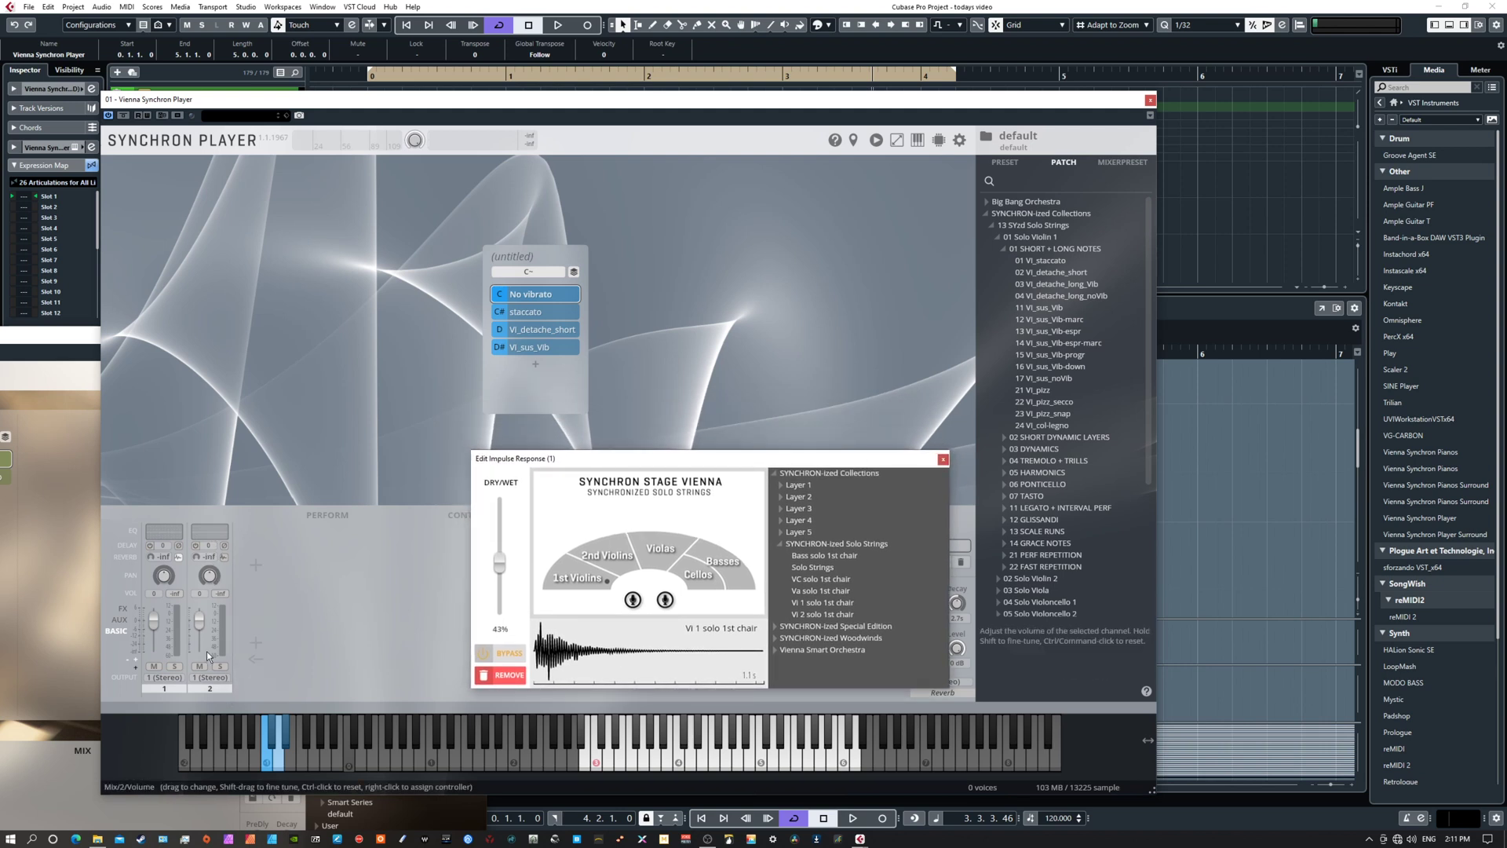
- Rename mixer channel 2 as staccato
click(216, 689)
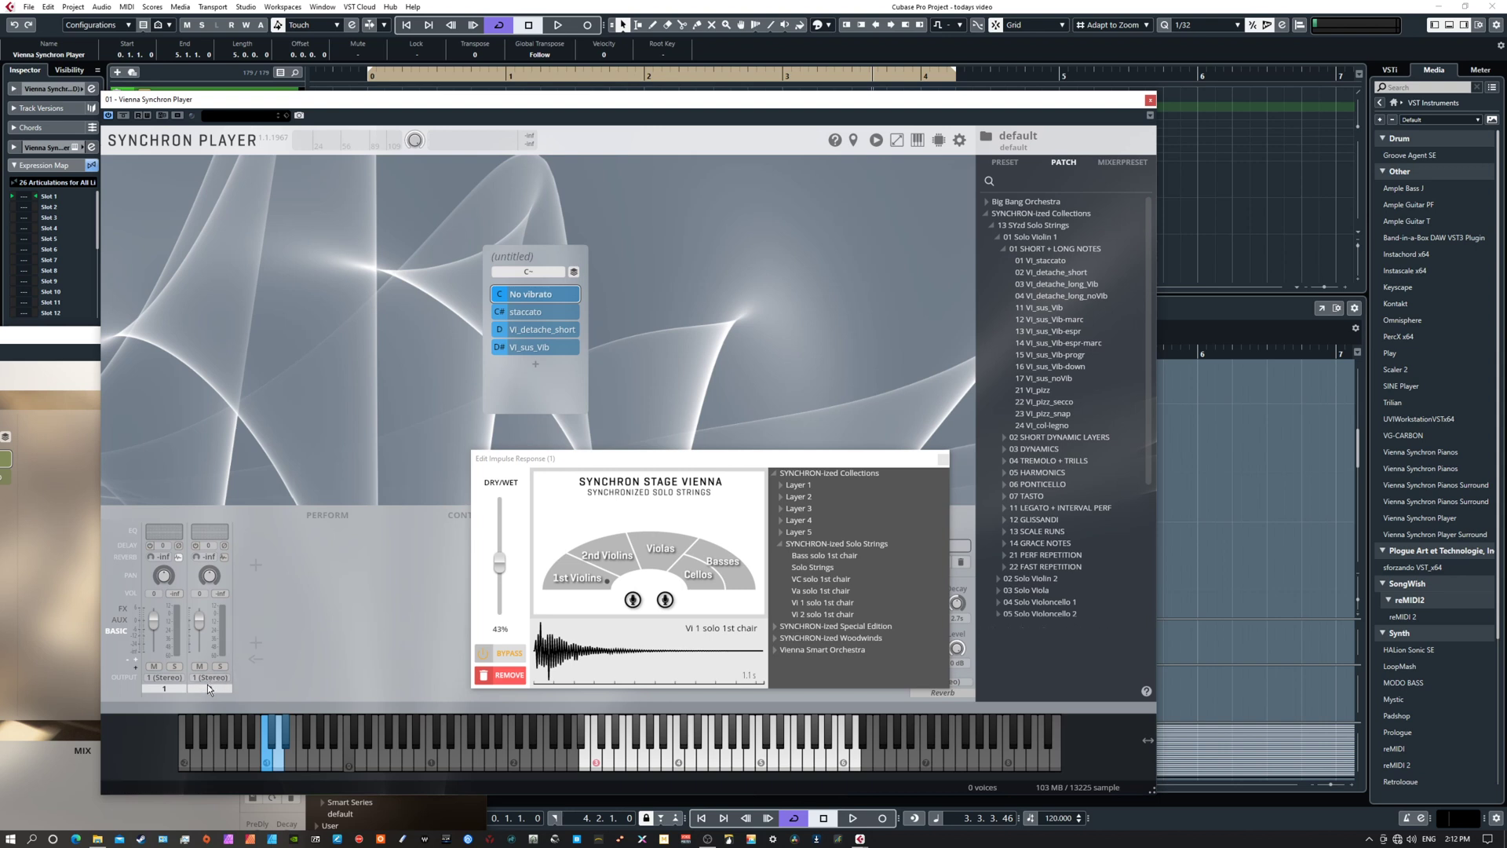
right_click(206, 689)
click(260, 658)
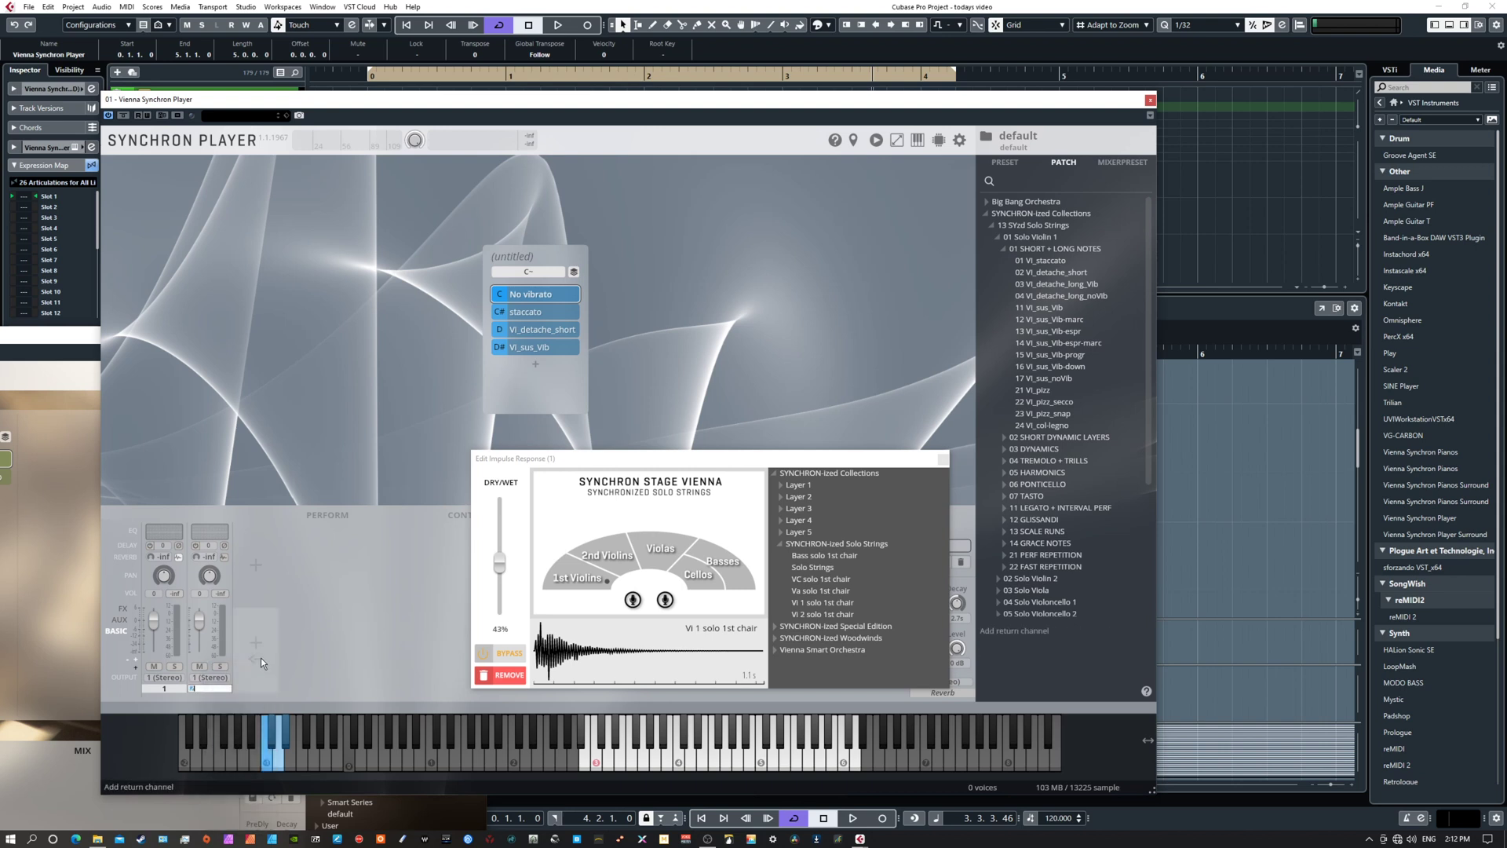
text(Sta)
key(Return)
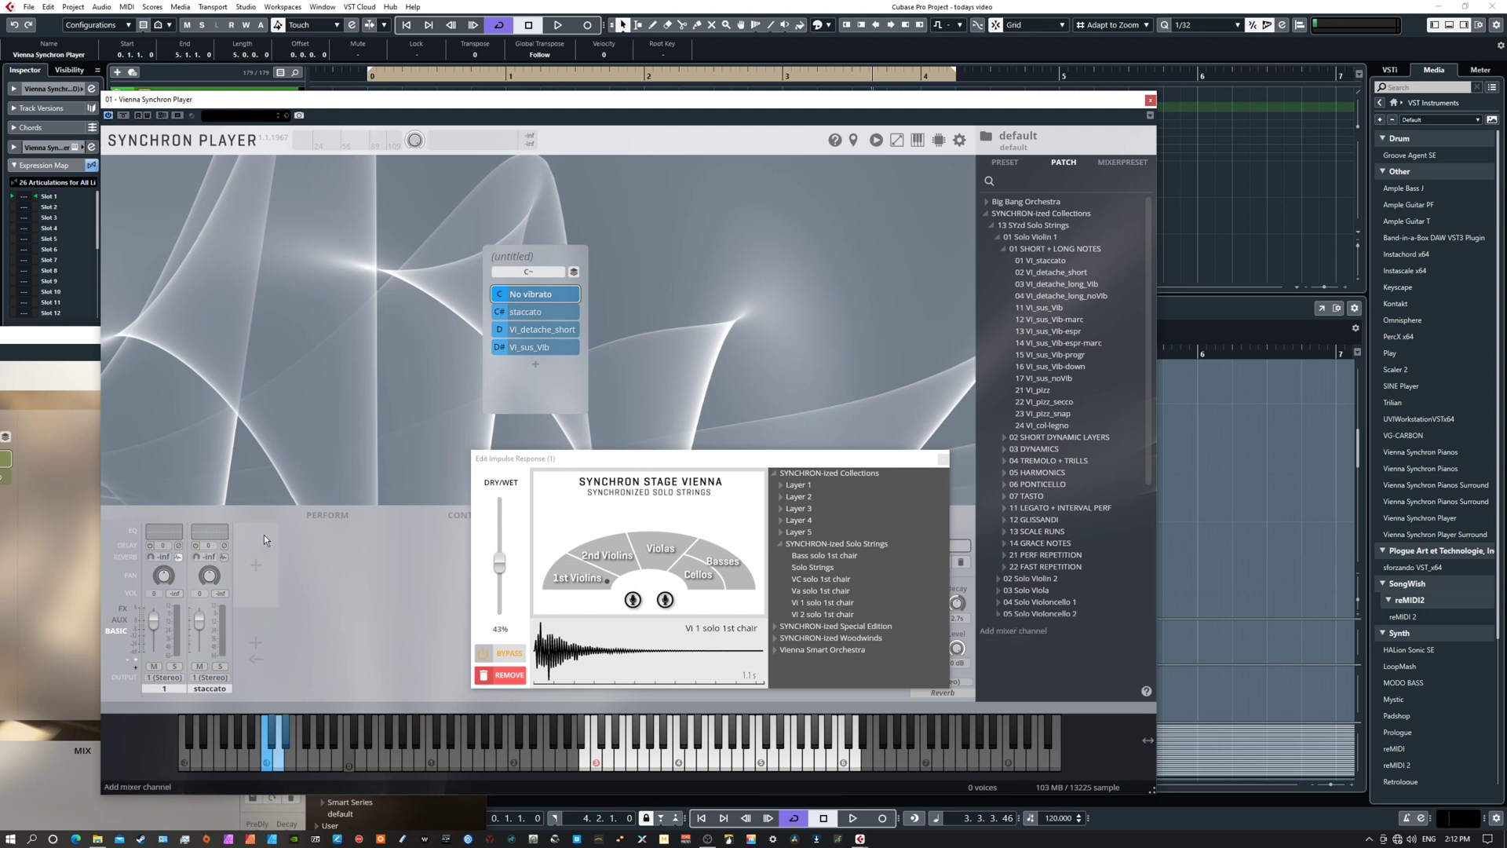
- Load the Bass solo 1st chair impulse response on the staccato channel and set its dry/wet amount to 51.03%
click(224, 555)
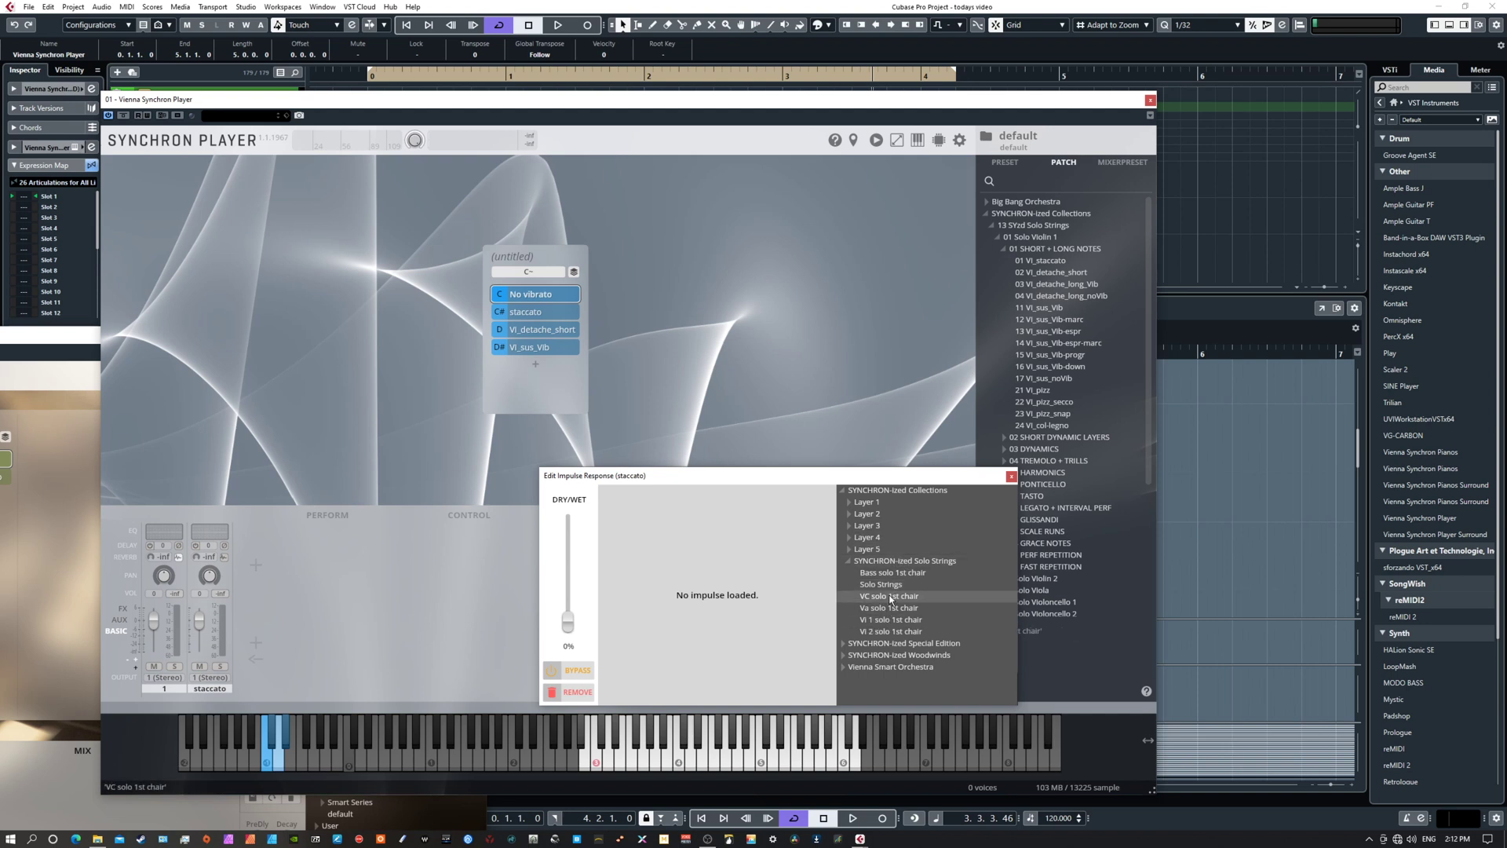
click(880, 575)
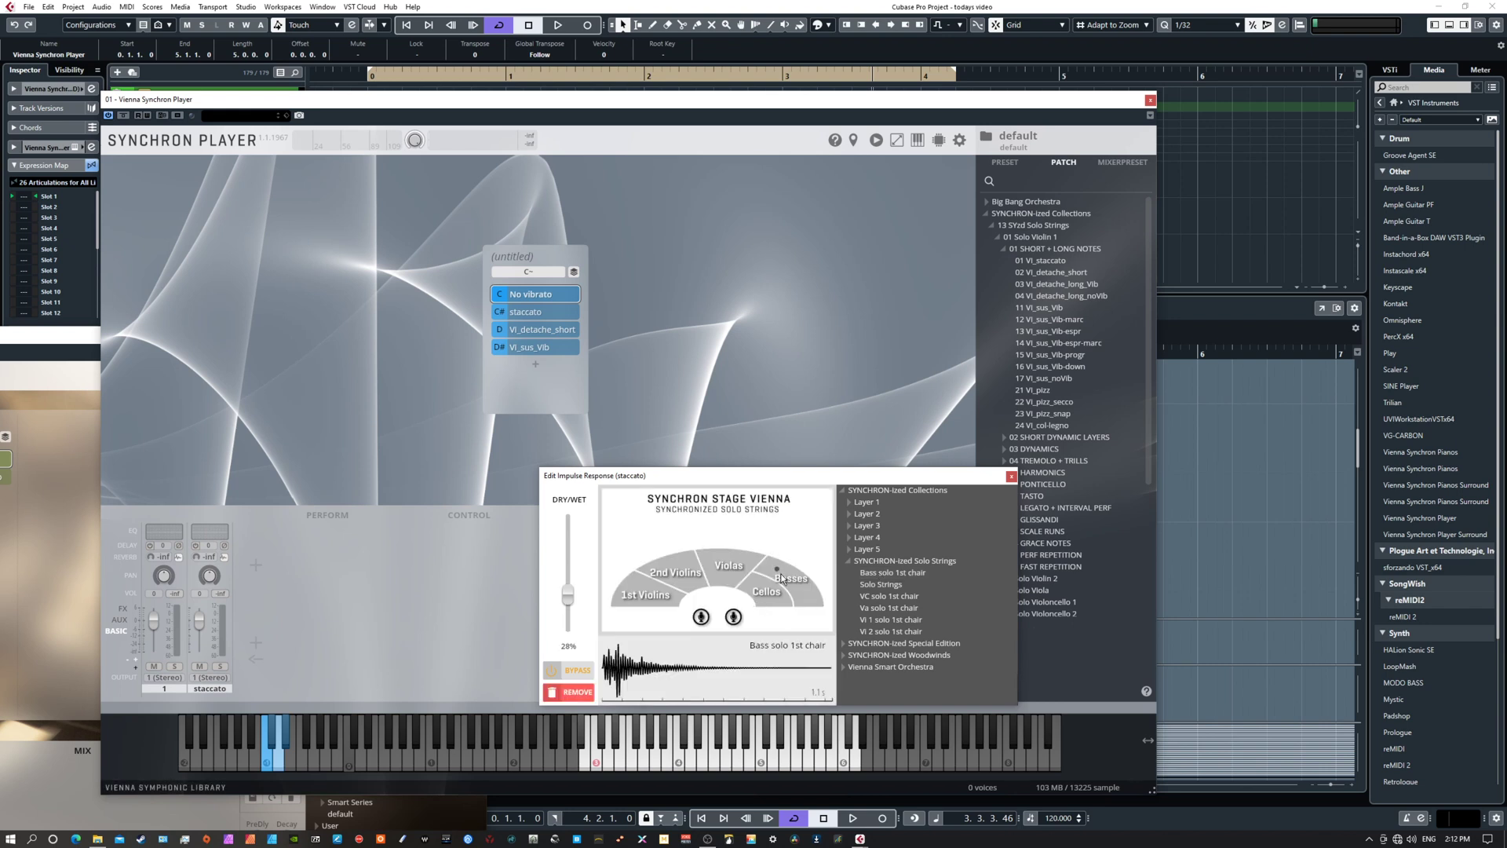
drag(568, 596, 567, 573)
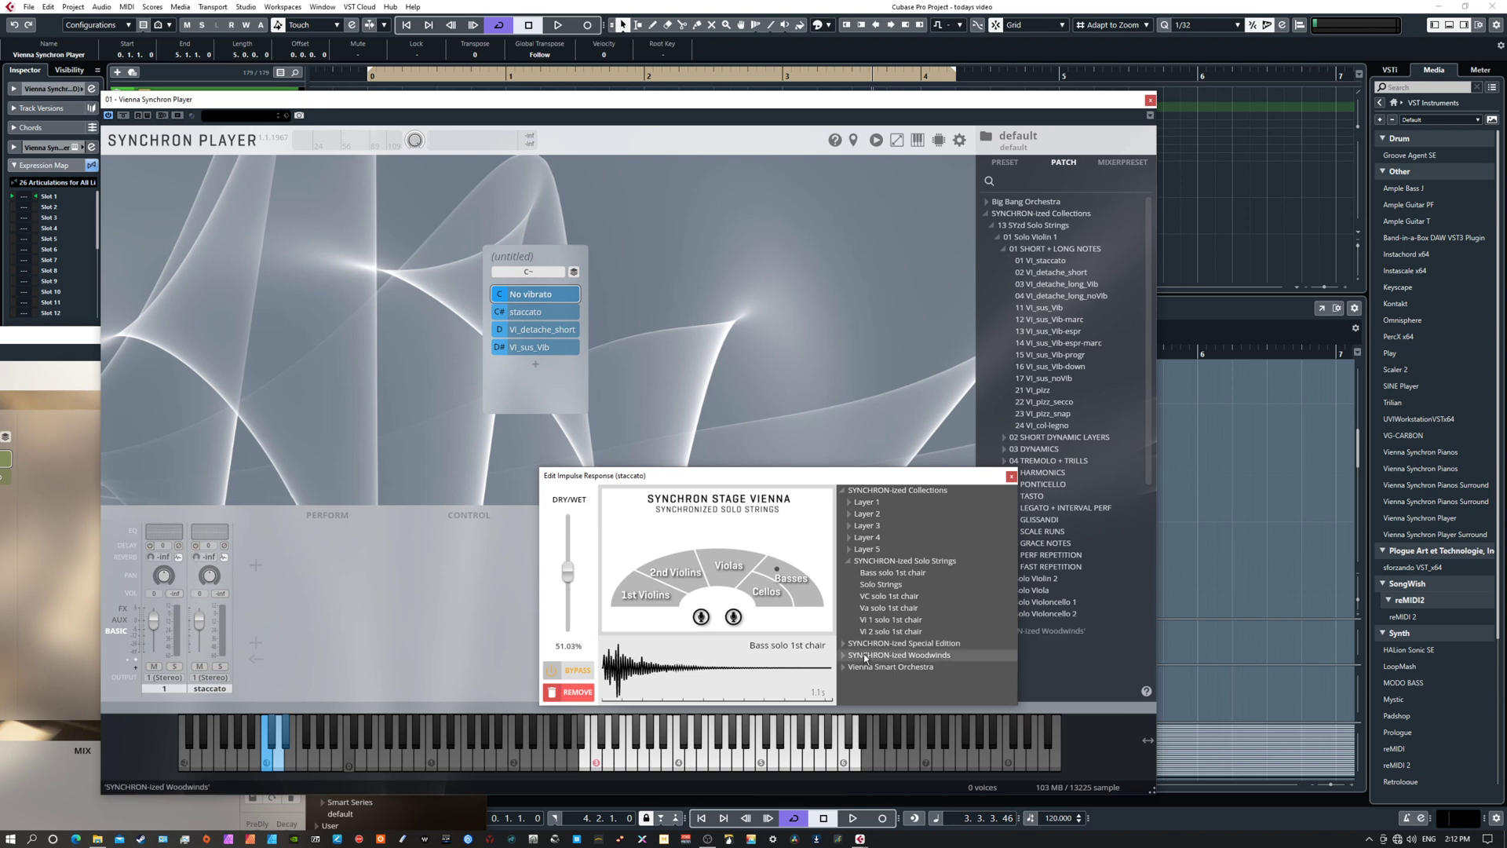
click(1011, 475)
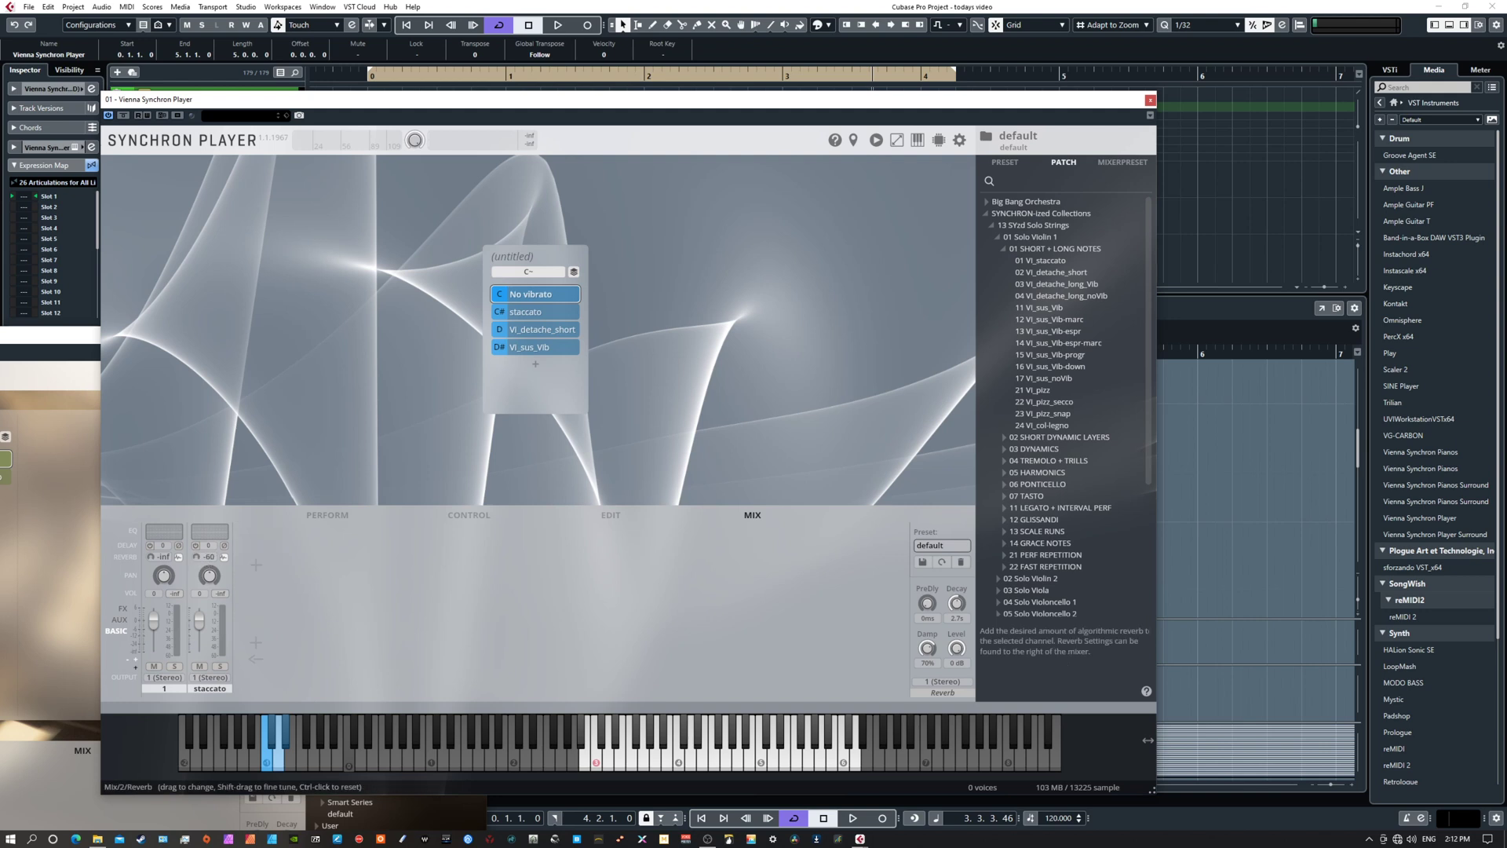
- Set the staccato channel's reverb send to -29 and enable the mixer's Reverb
drag(200, 556, 201, 553)
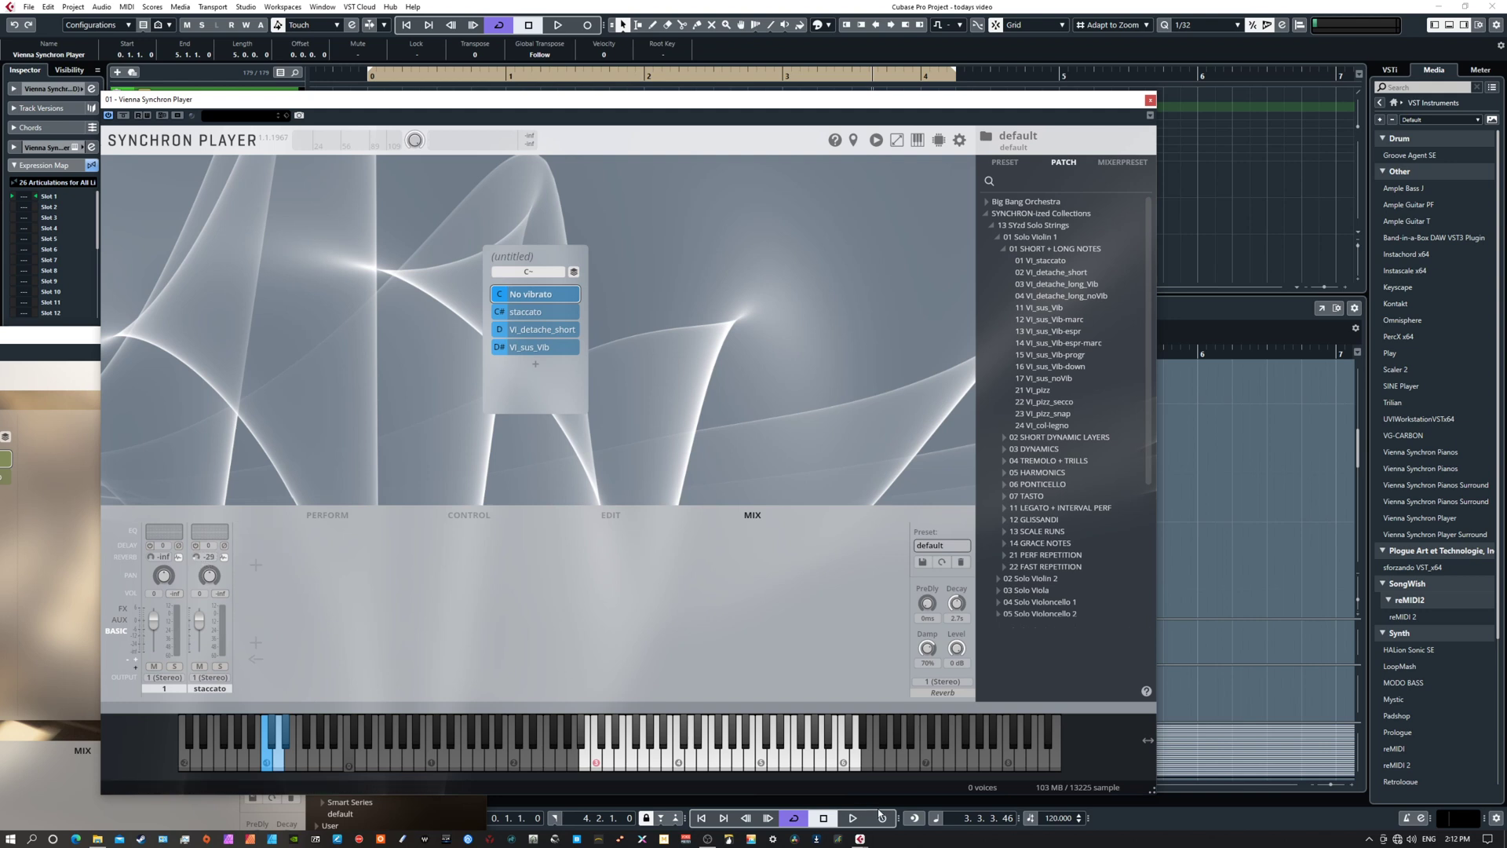
click(936, 692)
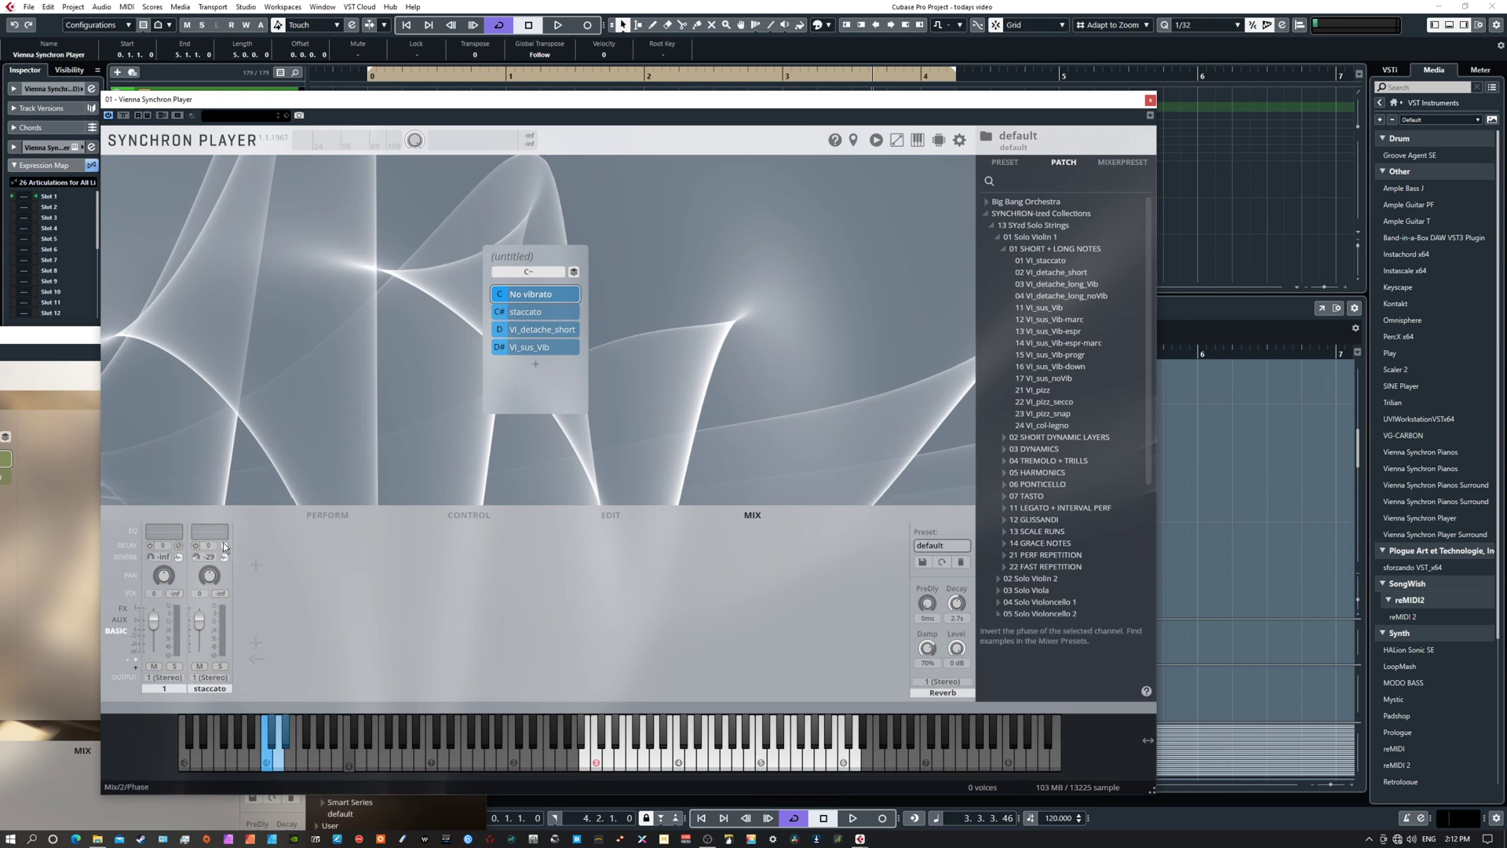
- Route the staccato slot's mixer output to the staccato (2) channel
click(530, 312)
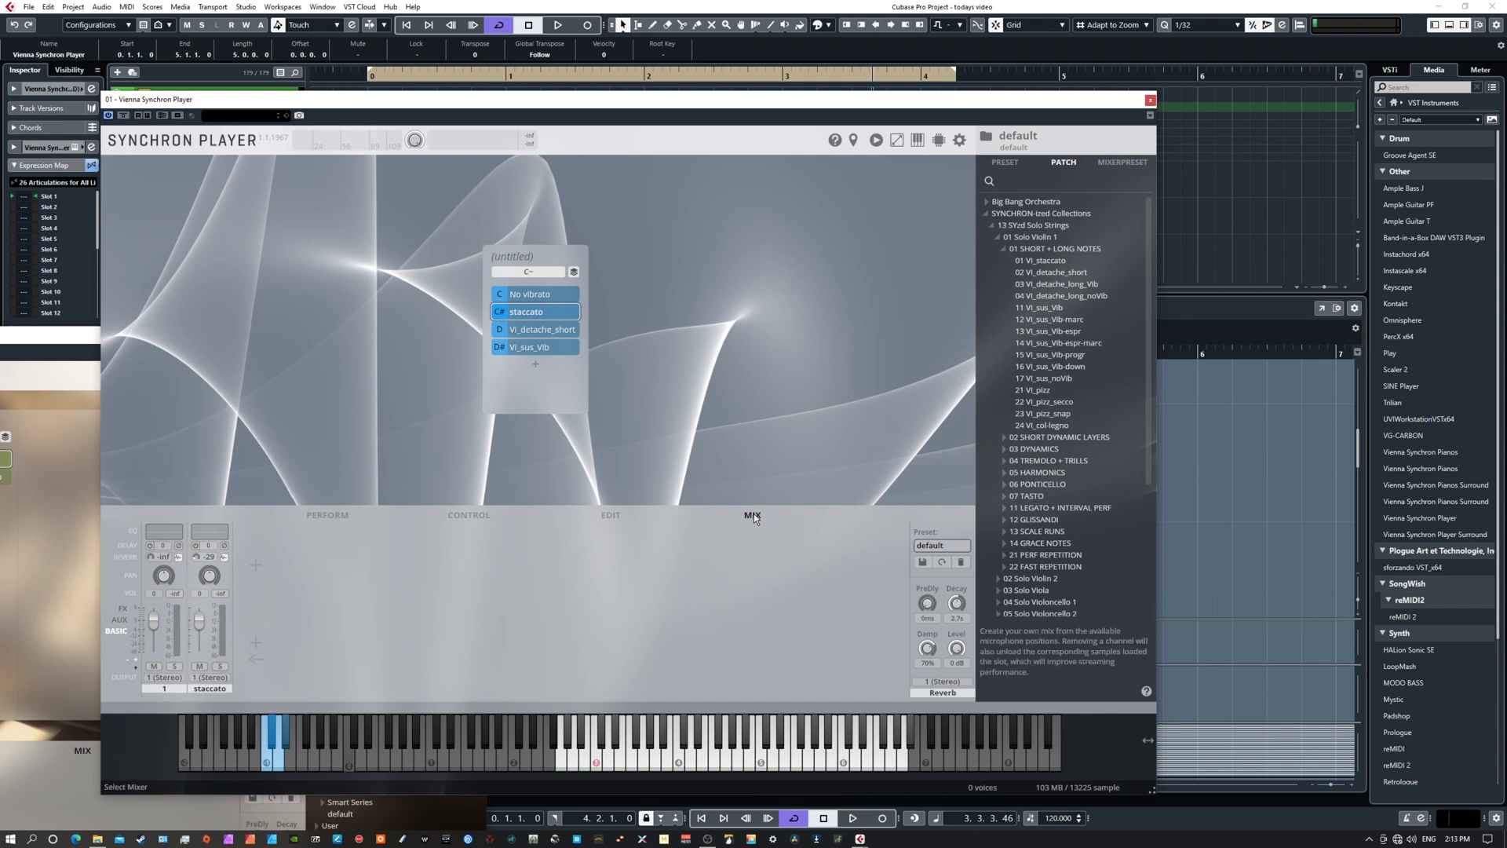
click(609, 514)
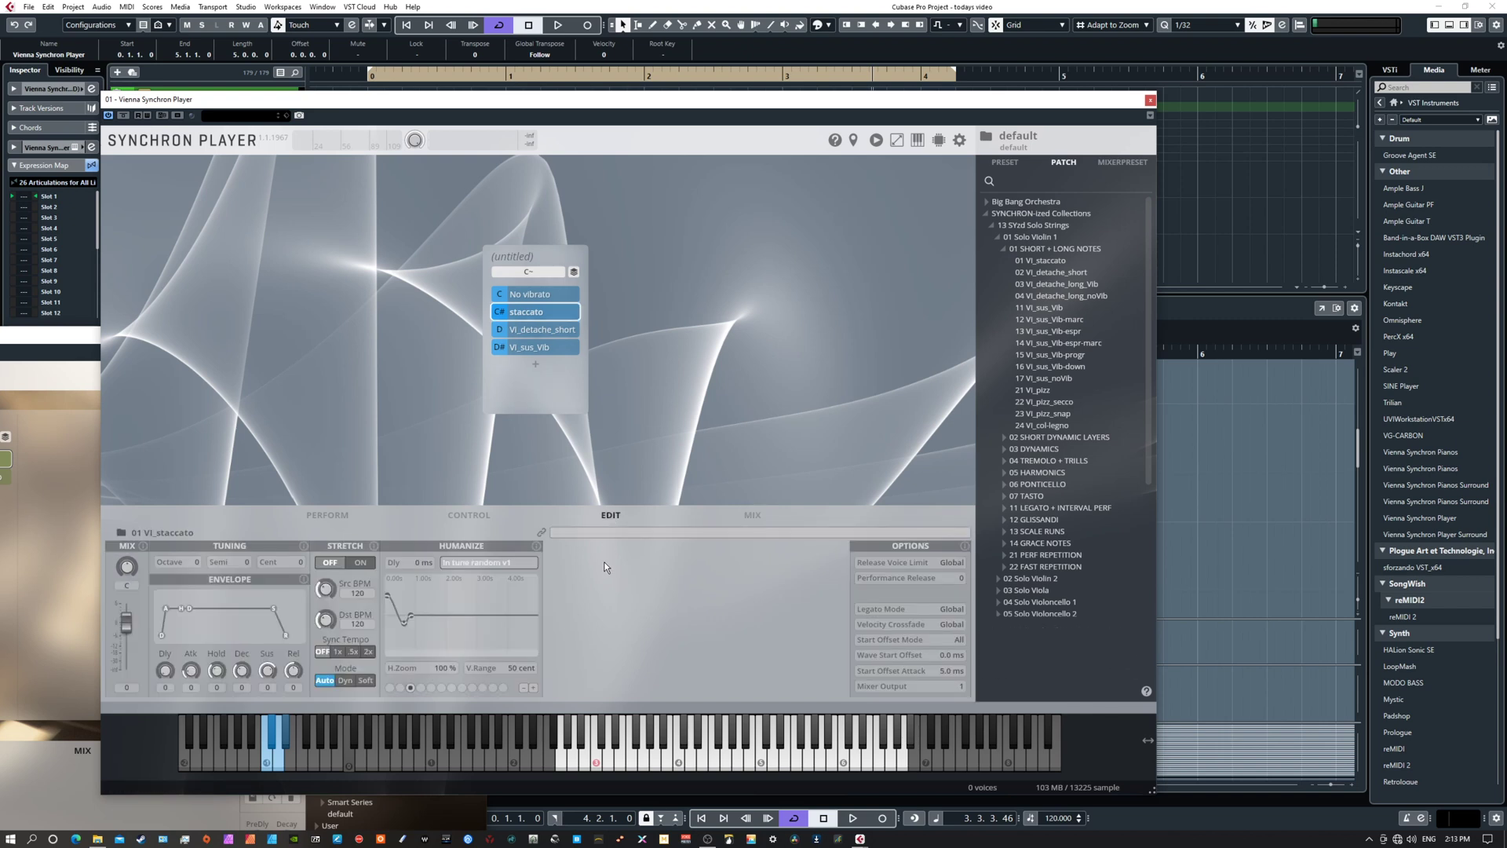
click(908, 686)
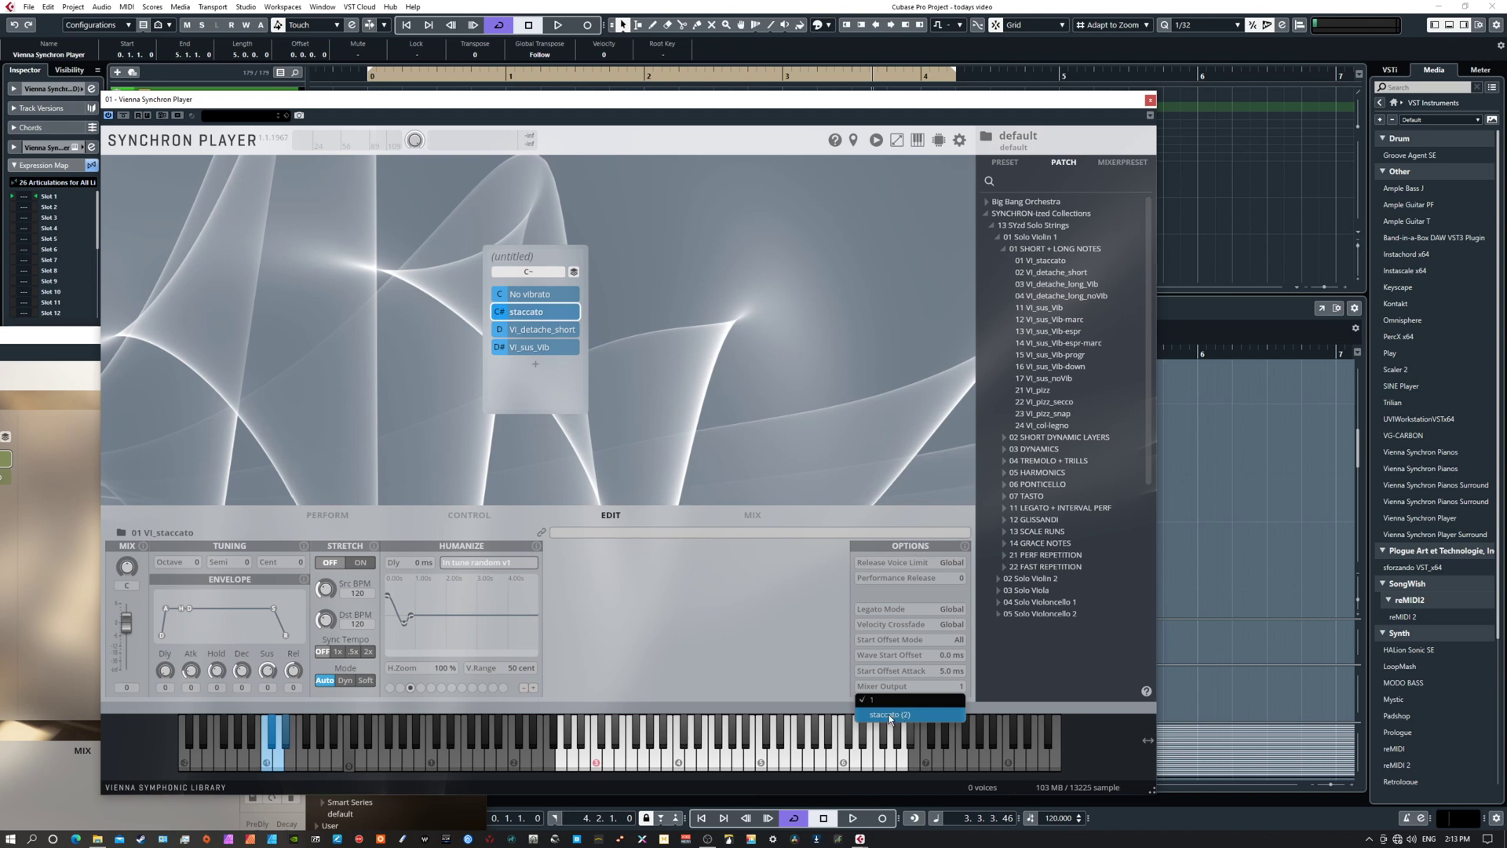
click(889, 715)
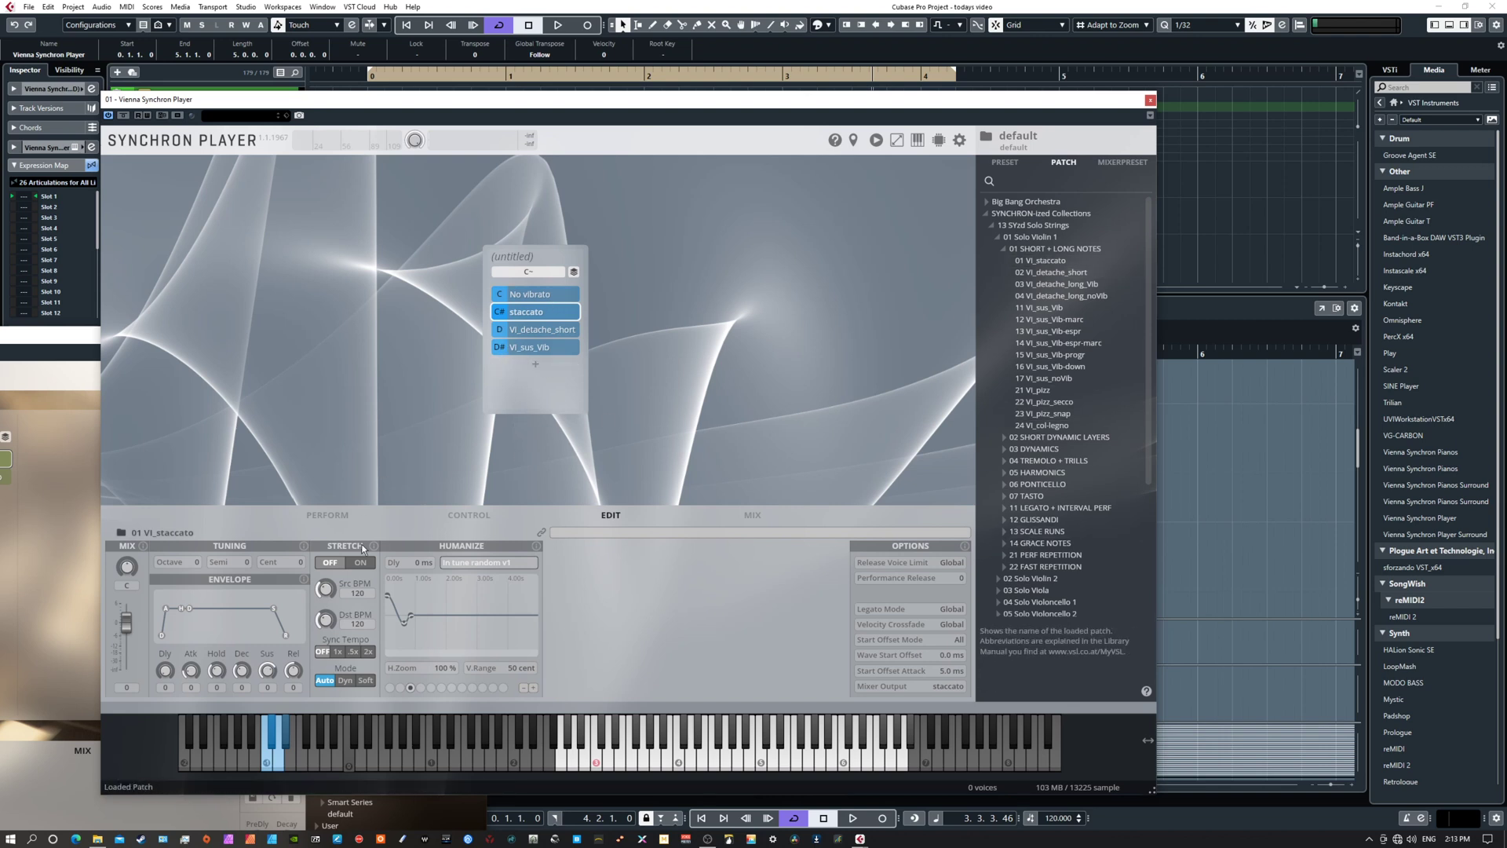
- View the mixer output choices for the VI_detache_short slot and leave its output as it is
click(544, 325)
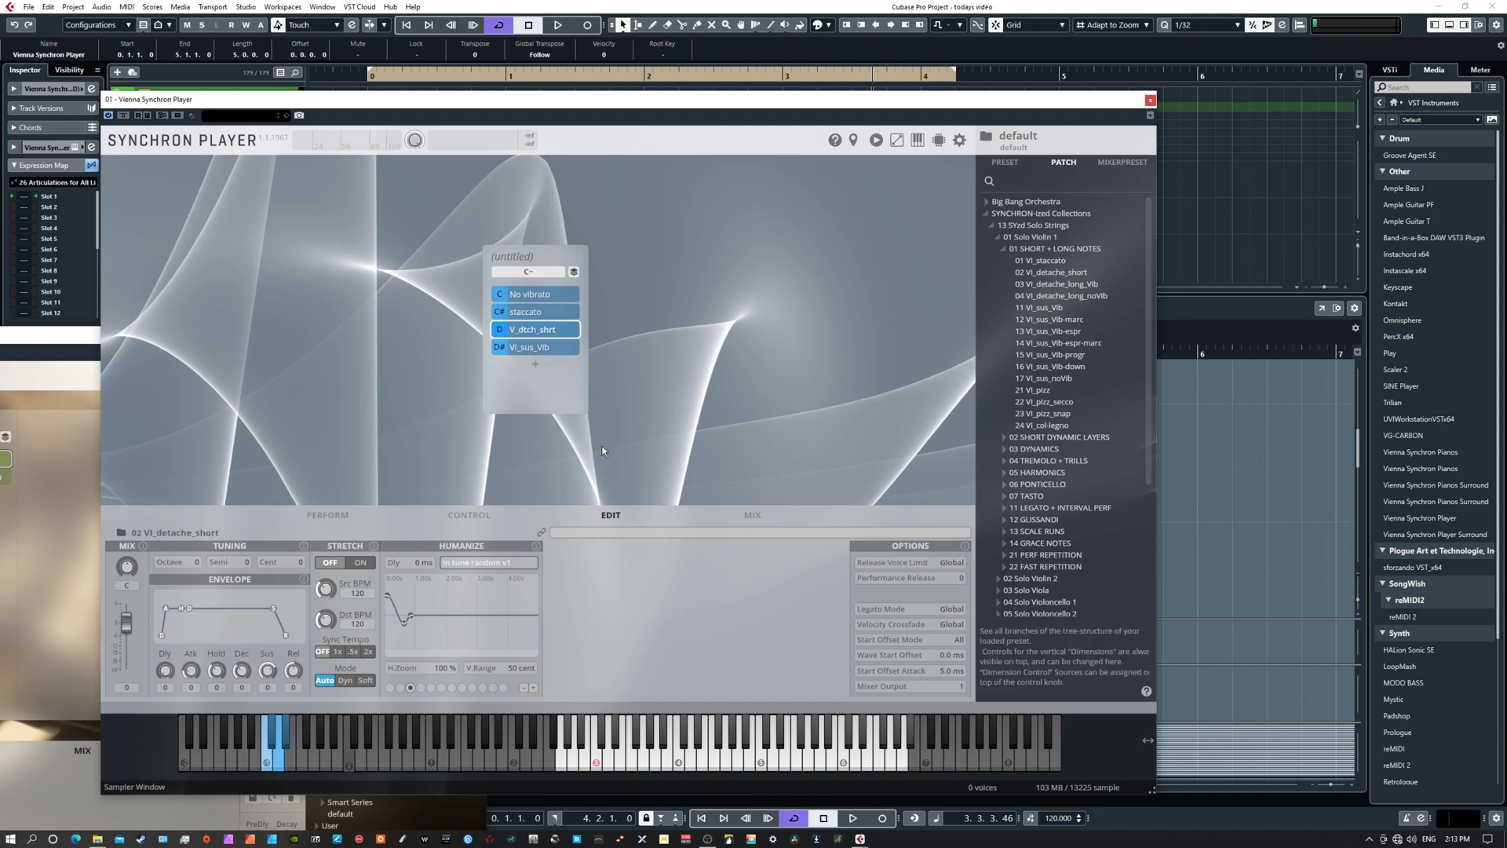
click(897, 685)
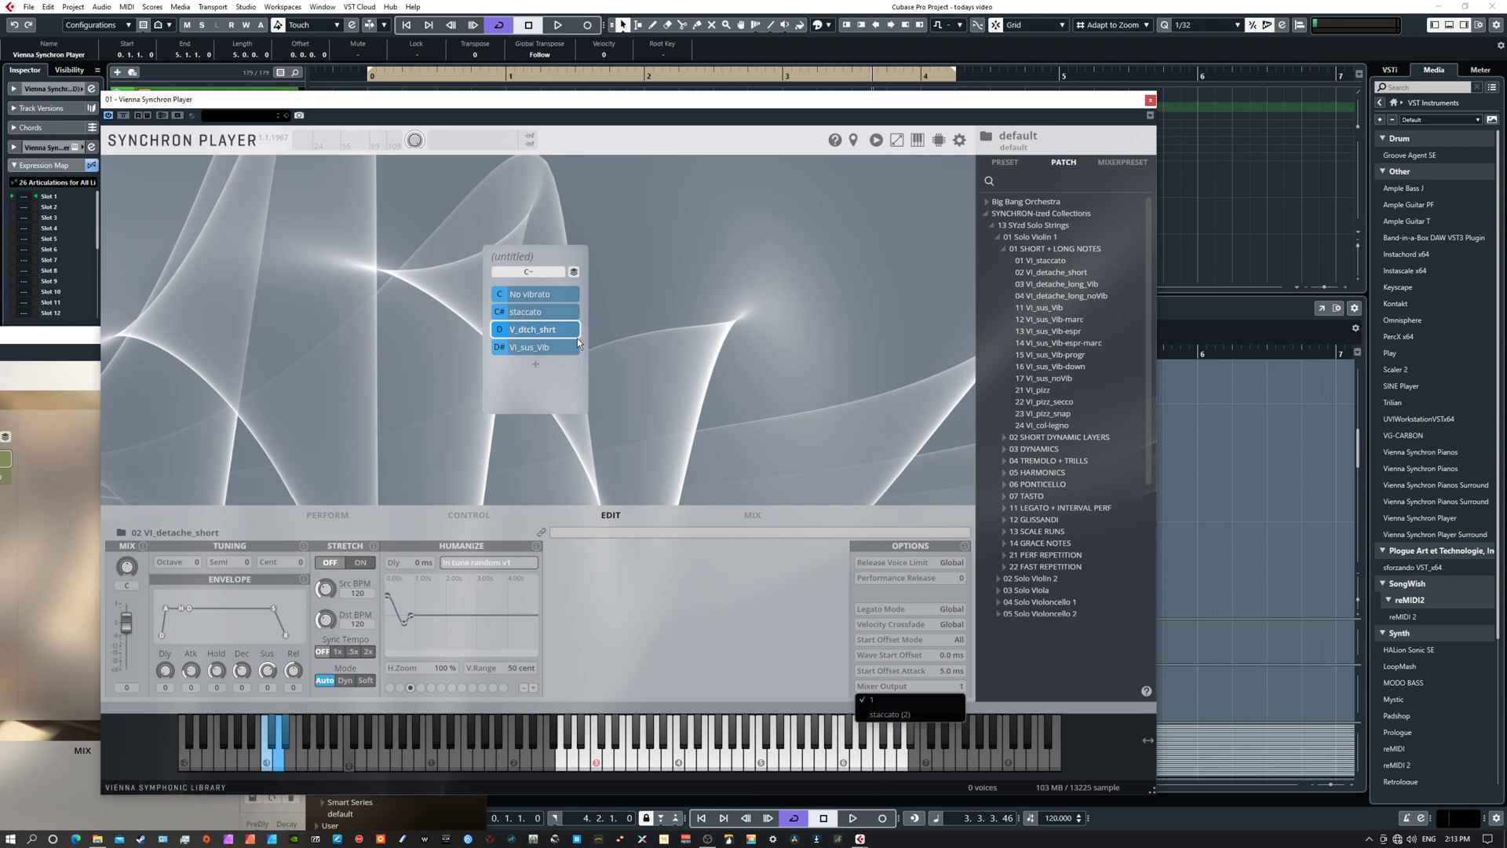
click(542, 314)
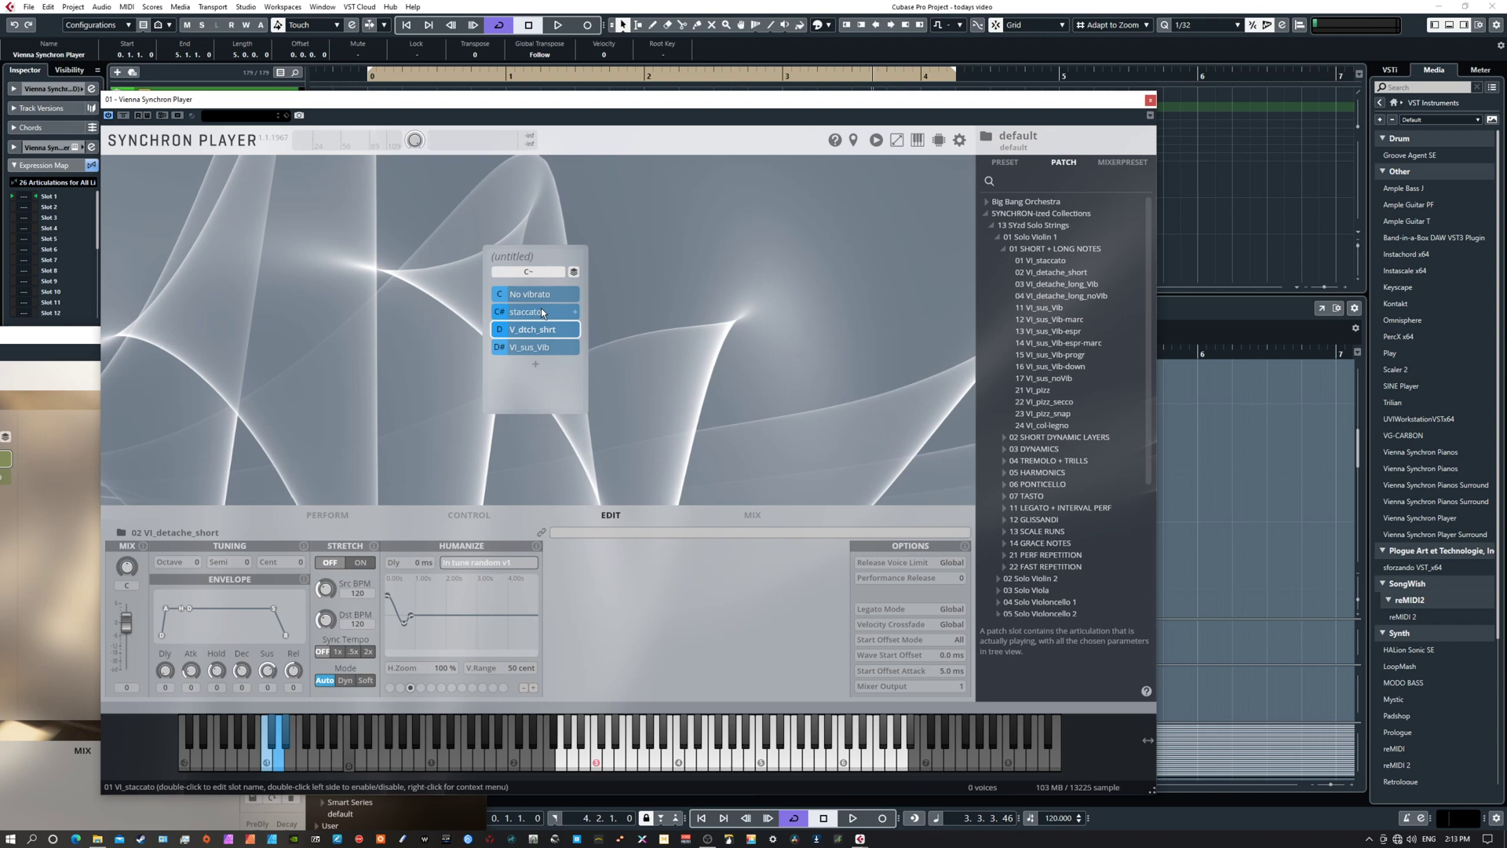
- Audition the staccato slot through its staccato mixer channel, and check the slot's edit settings against the mixer
click(755, 514)
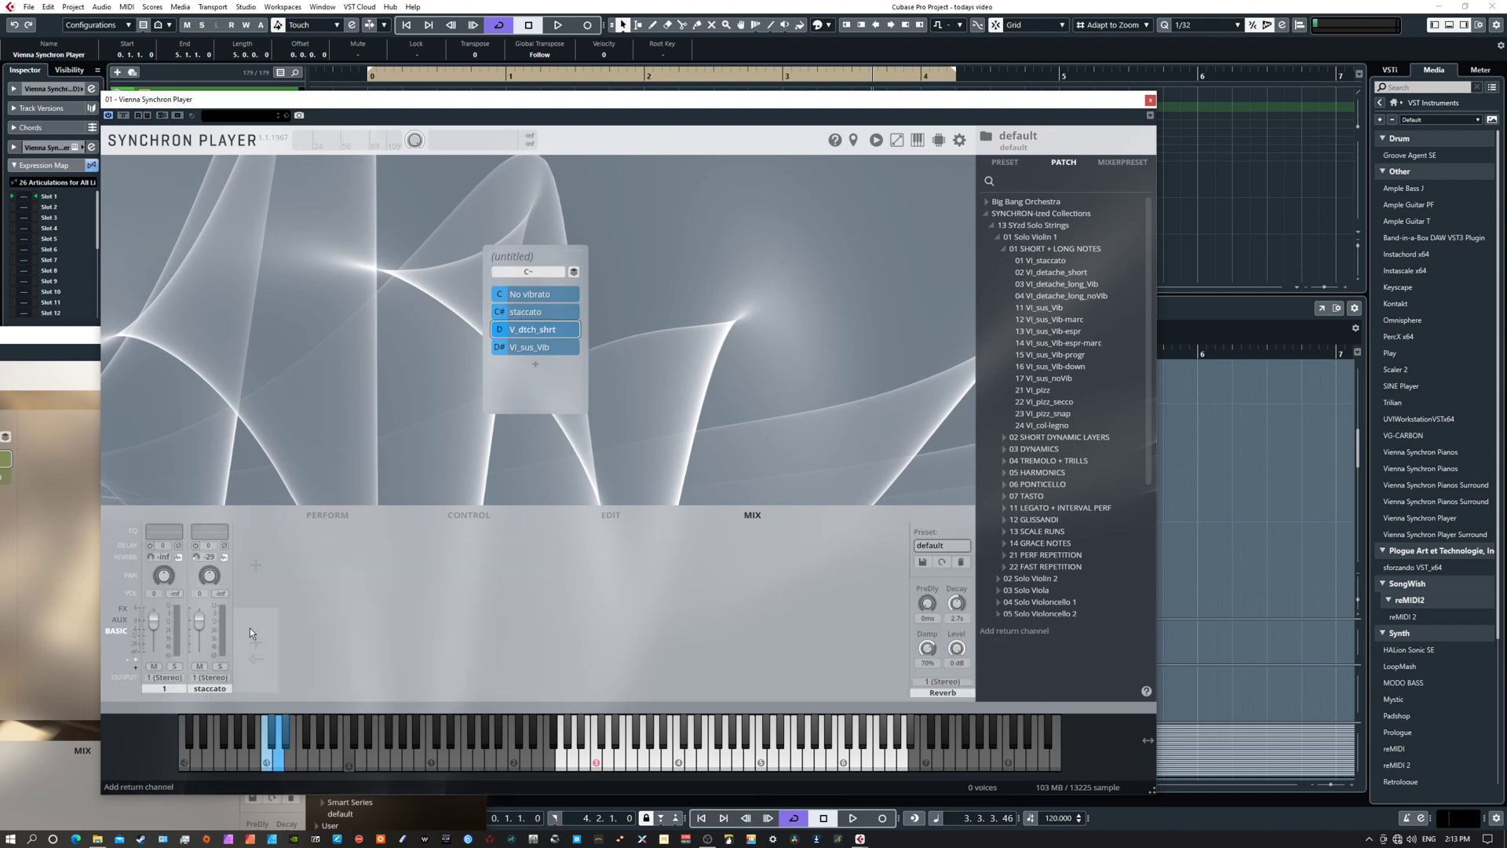
click(542, 313)
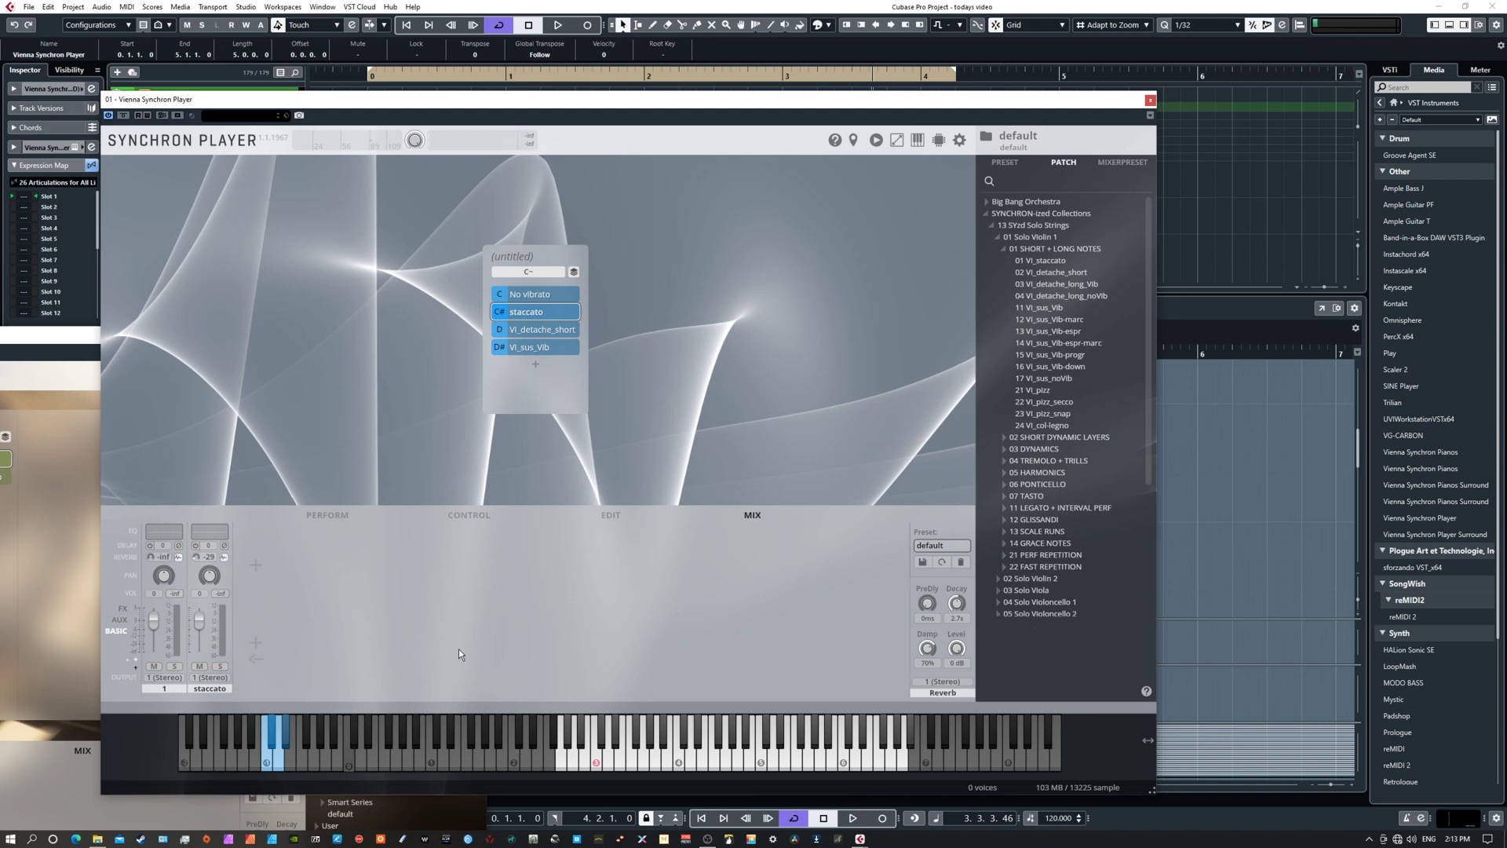
click(711, 760)
click(711, 760)
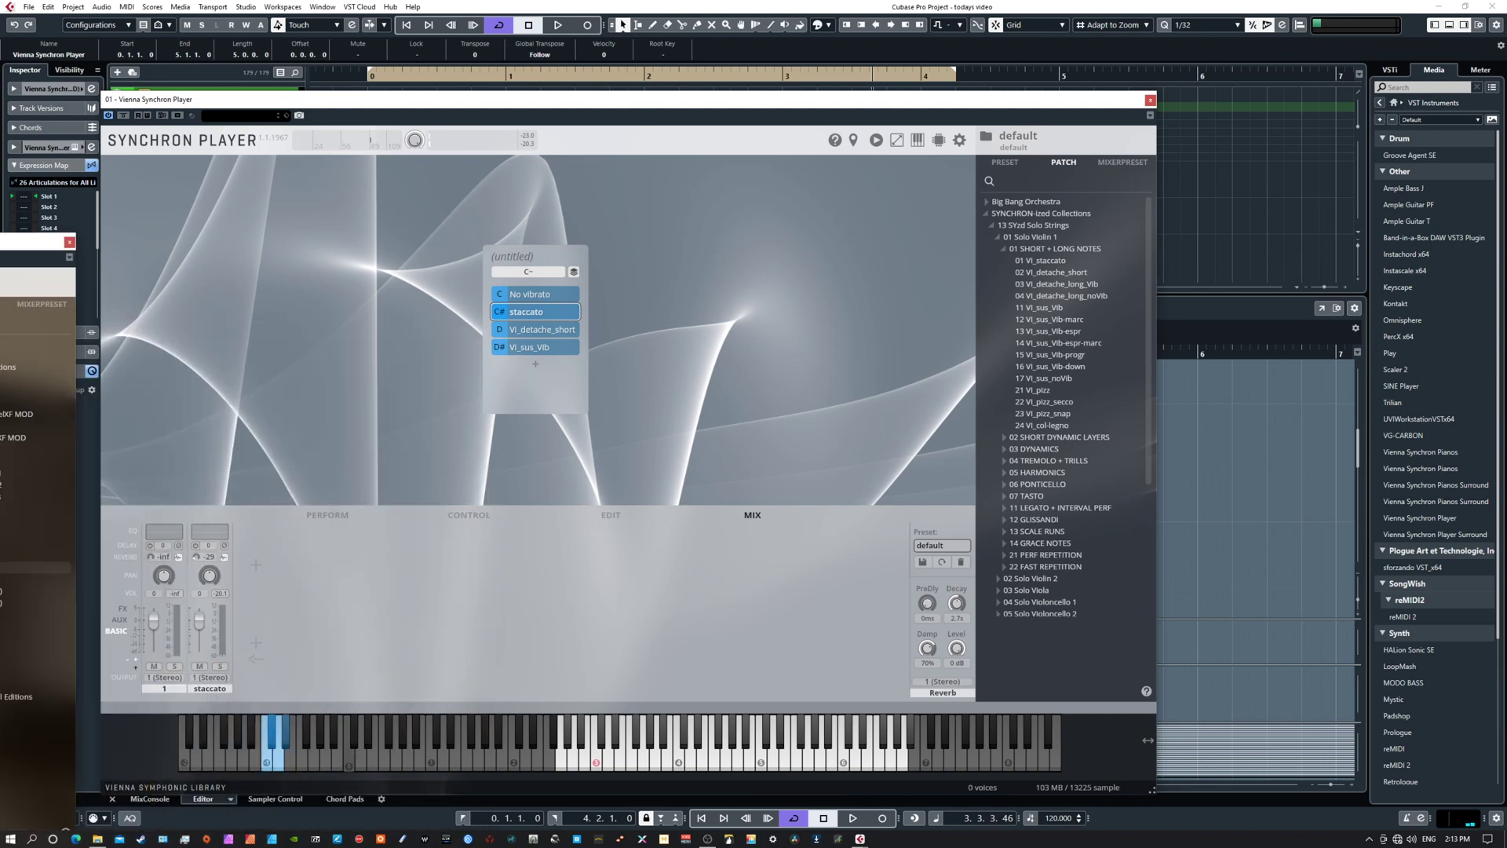
click(700, 760)
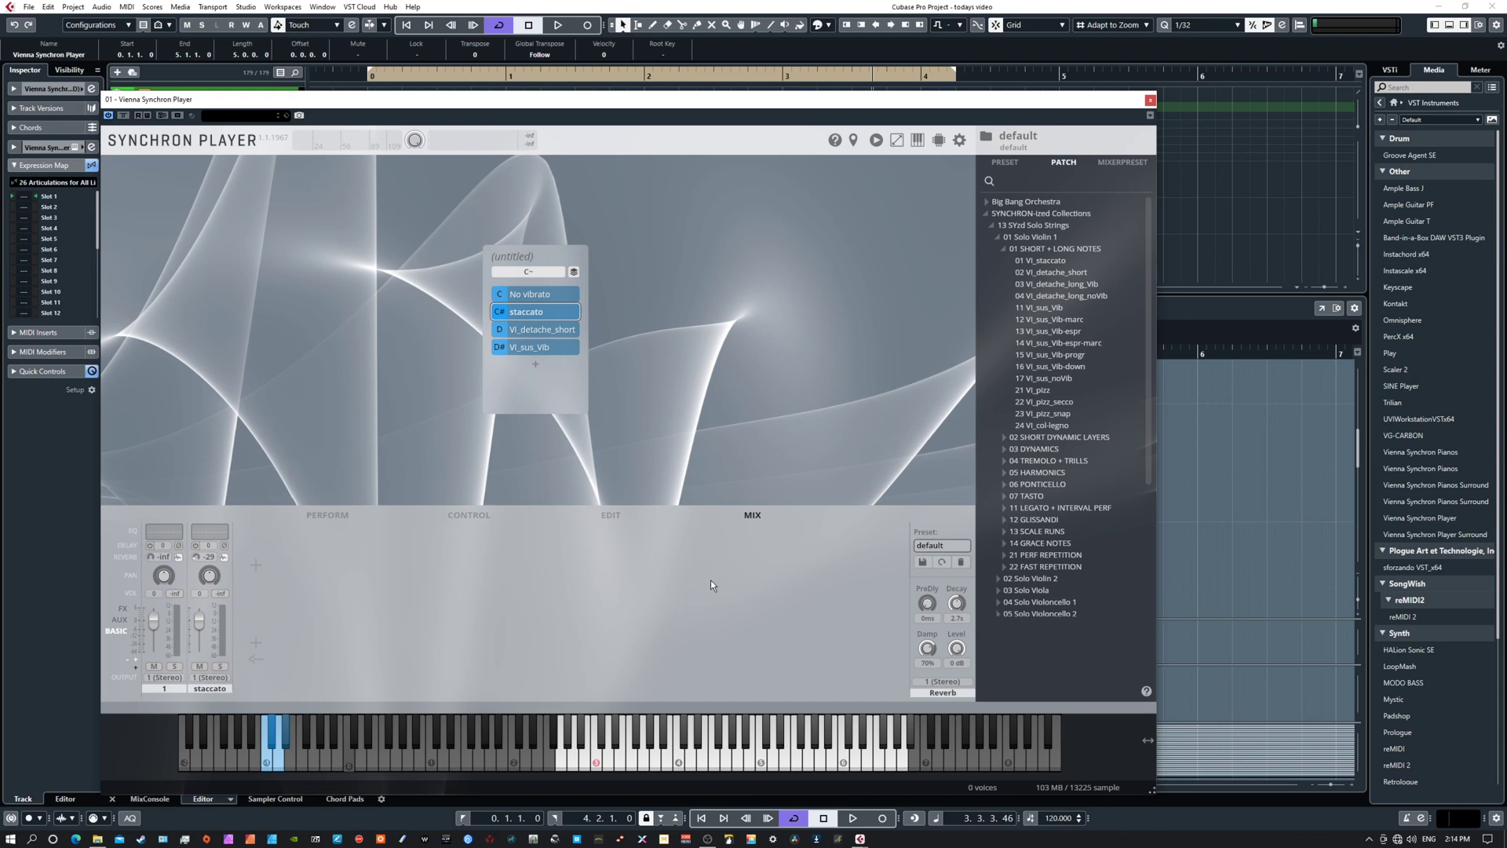
click(615, 516)
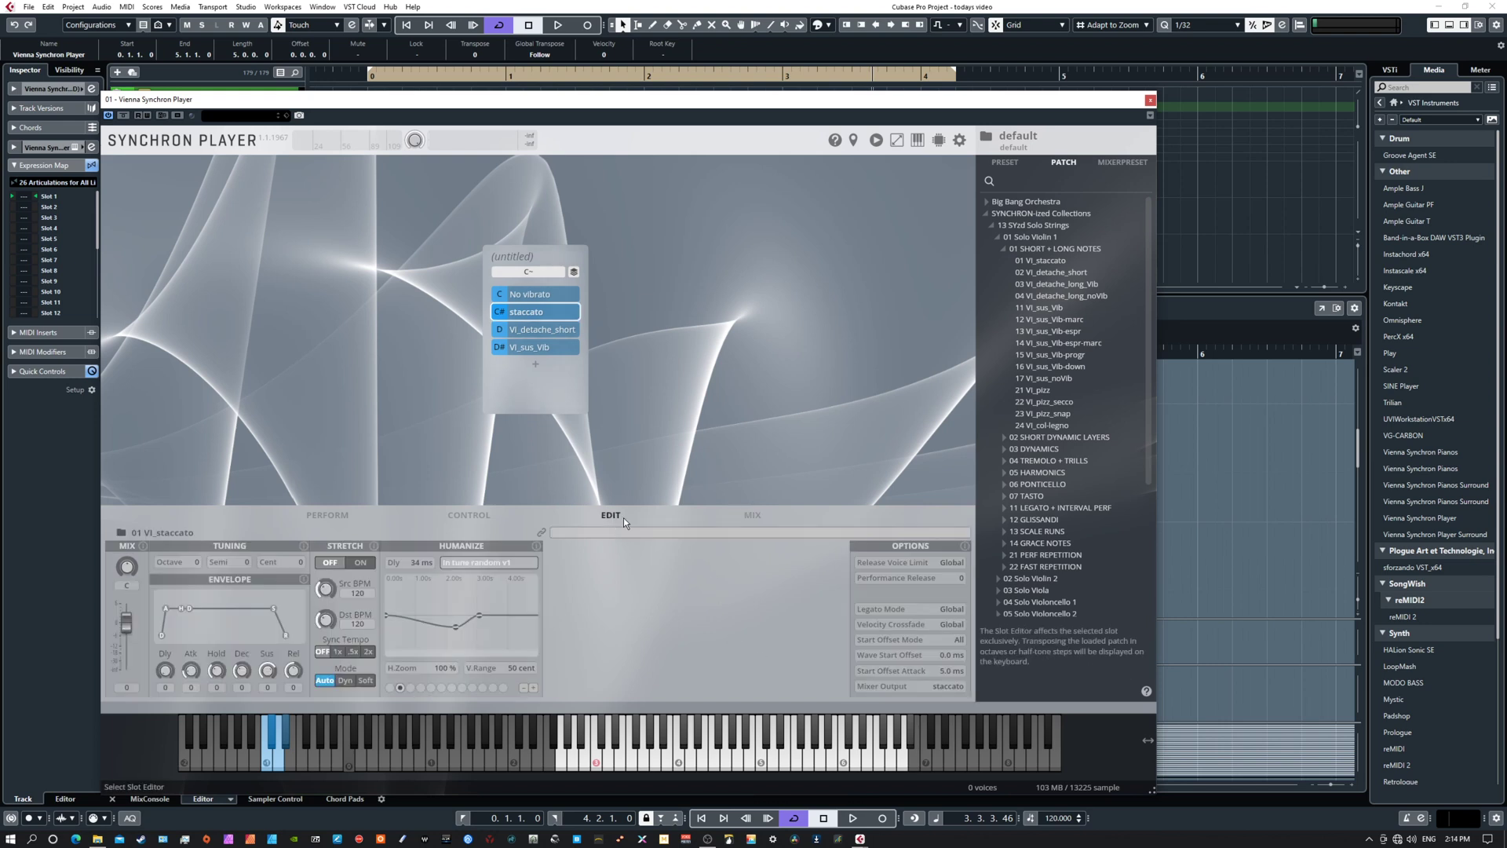
click(754, 512)
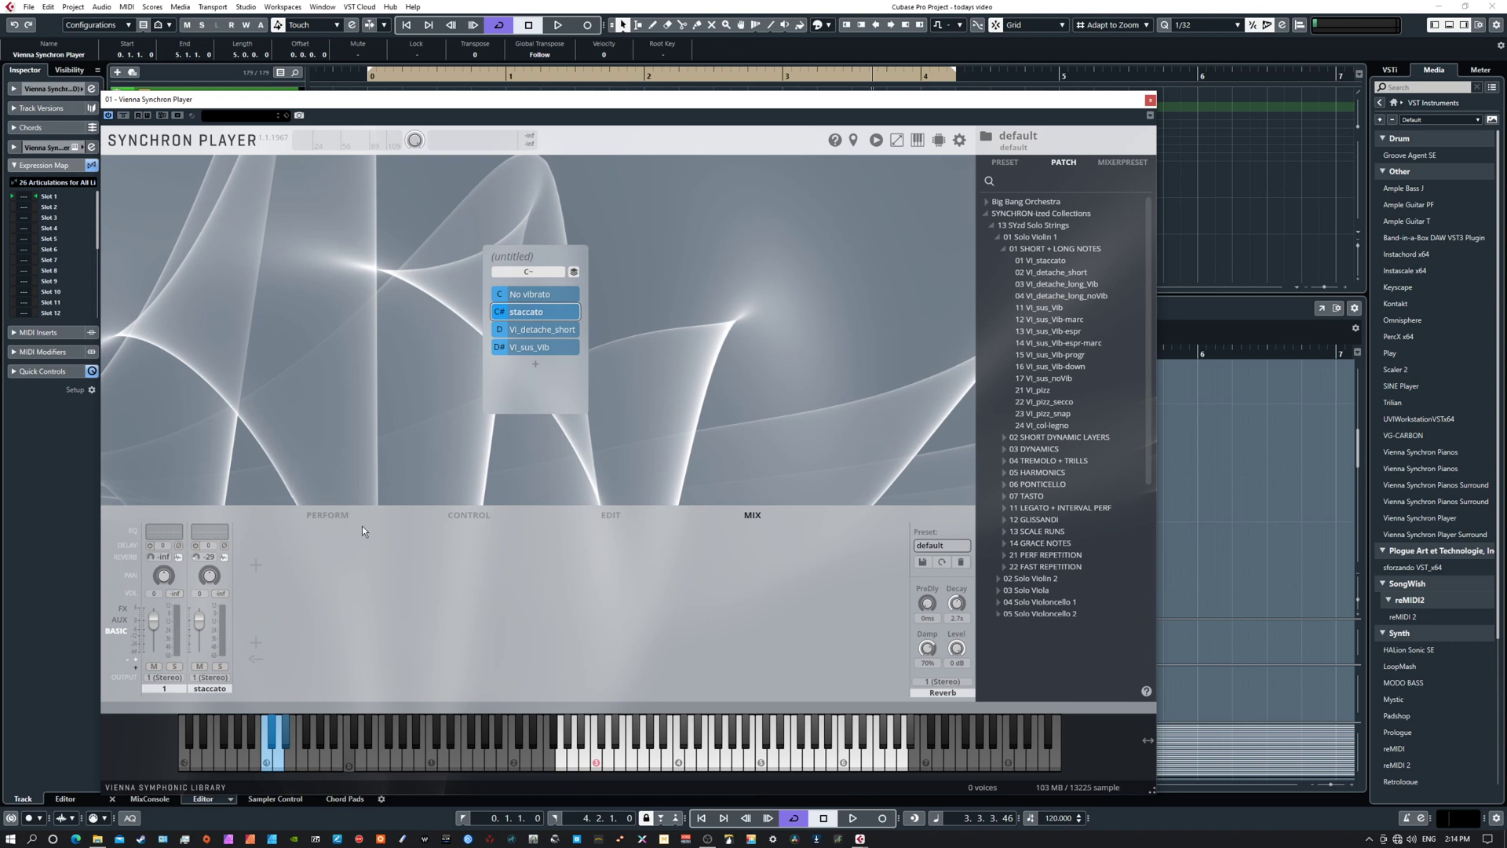
- Examine the MIDI-controllable parameters in the control map, including the Mix parameters offered for each mixer channel
click(464, 515)
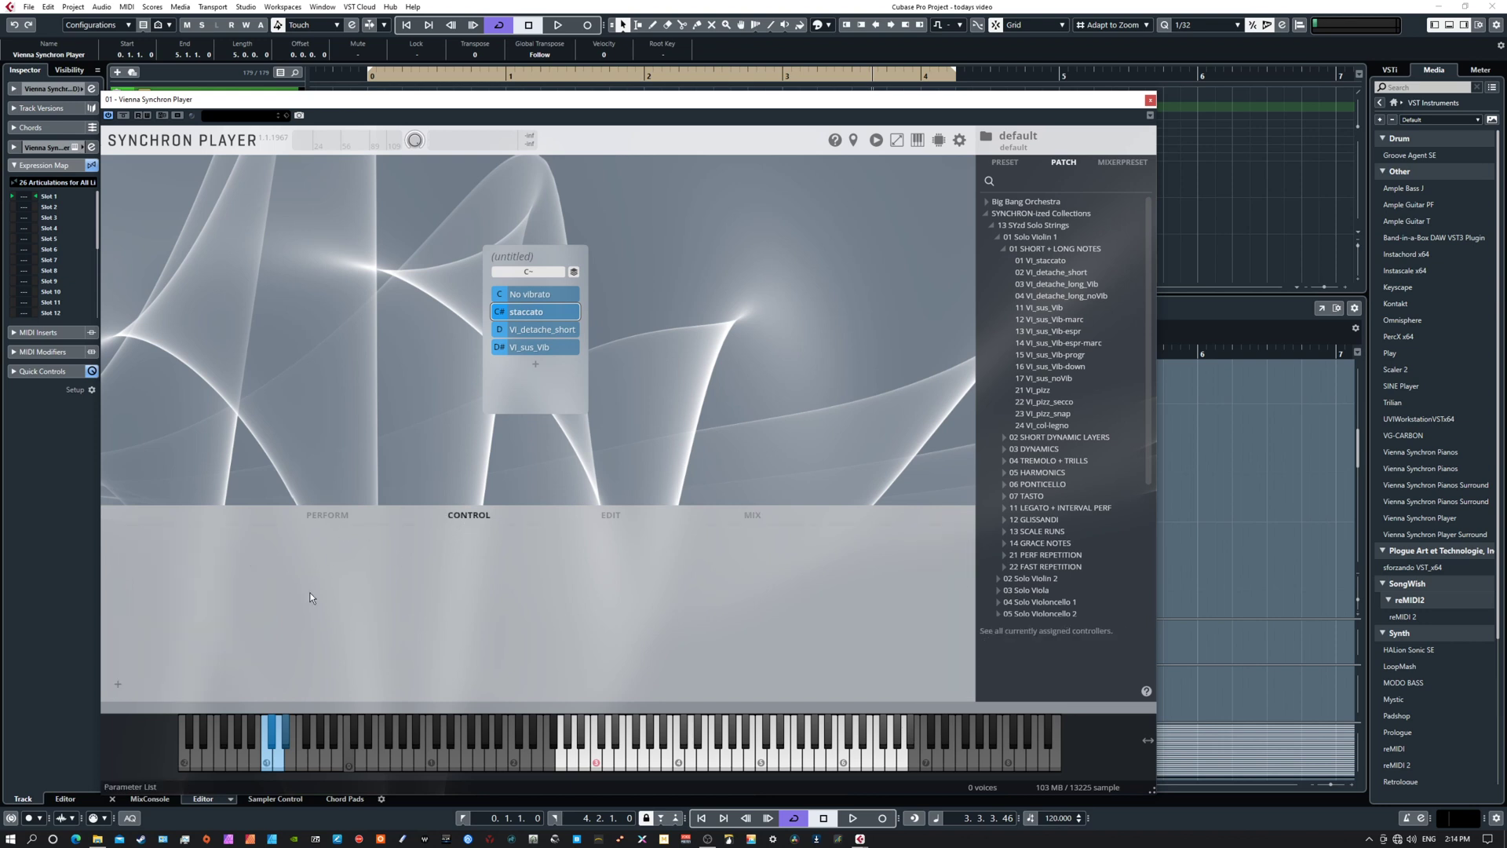
click(119, 686)
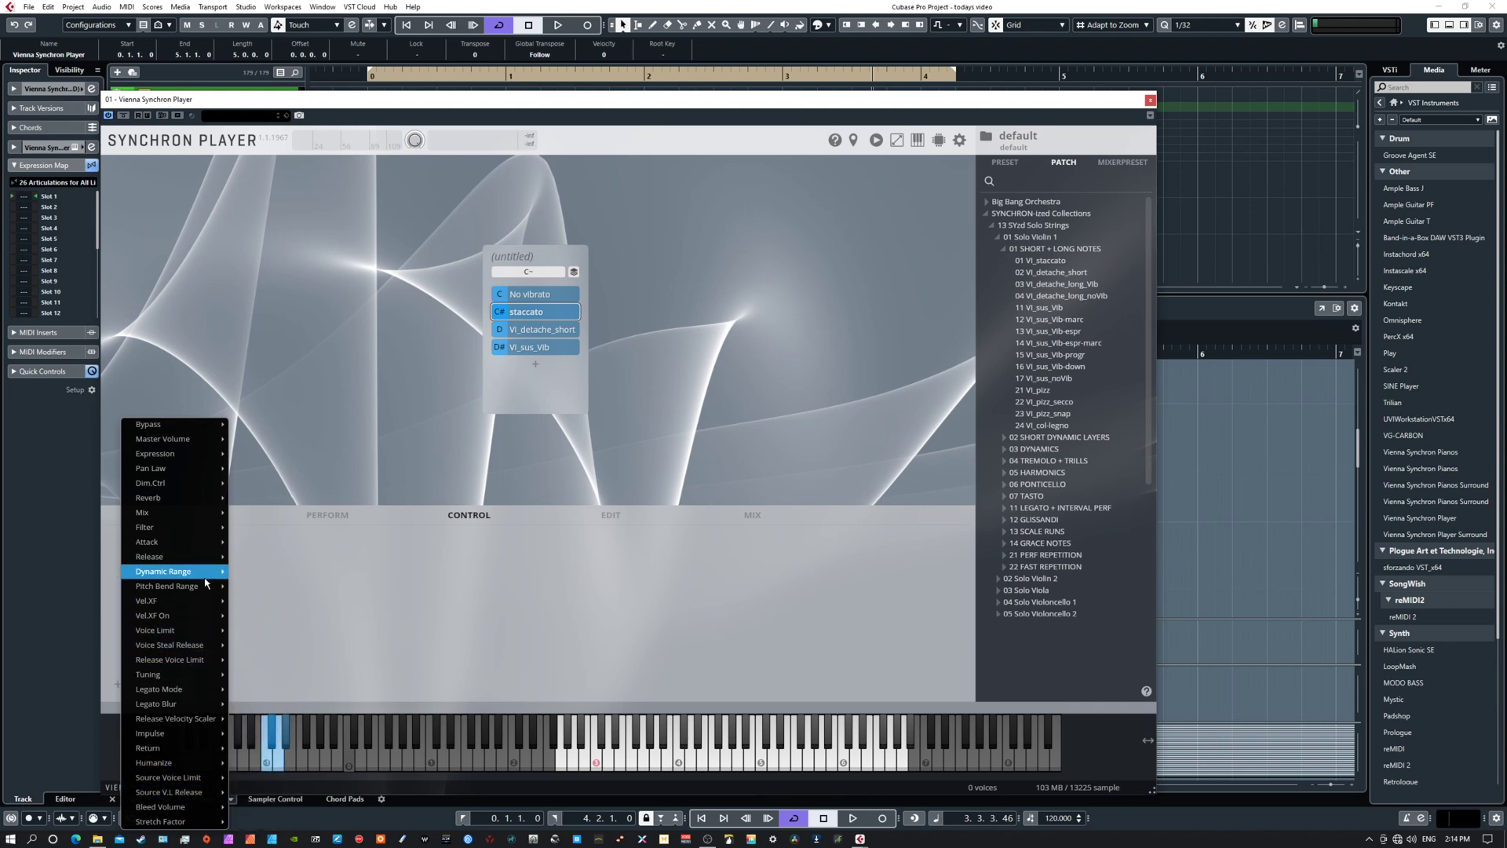
mouse_move(197, 515)
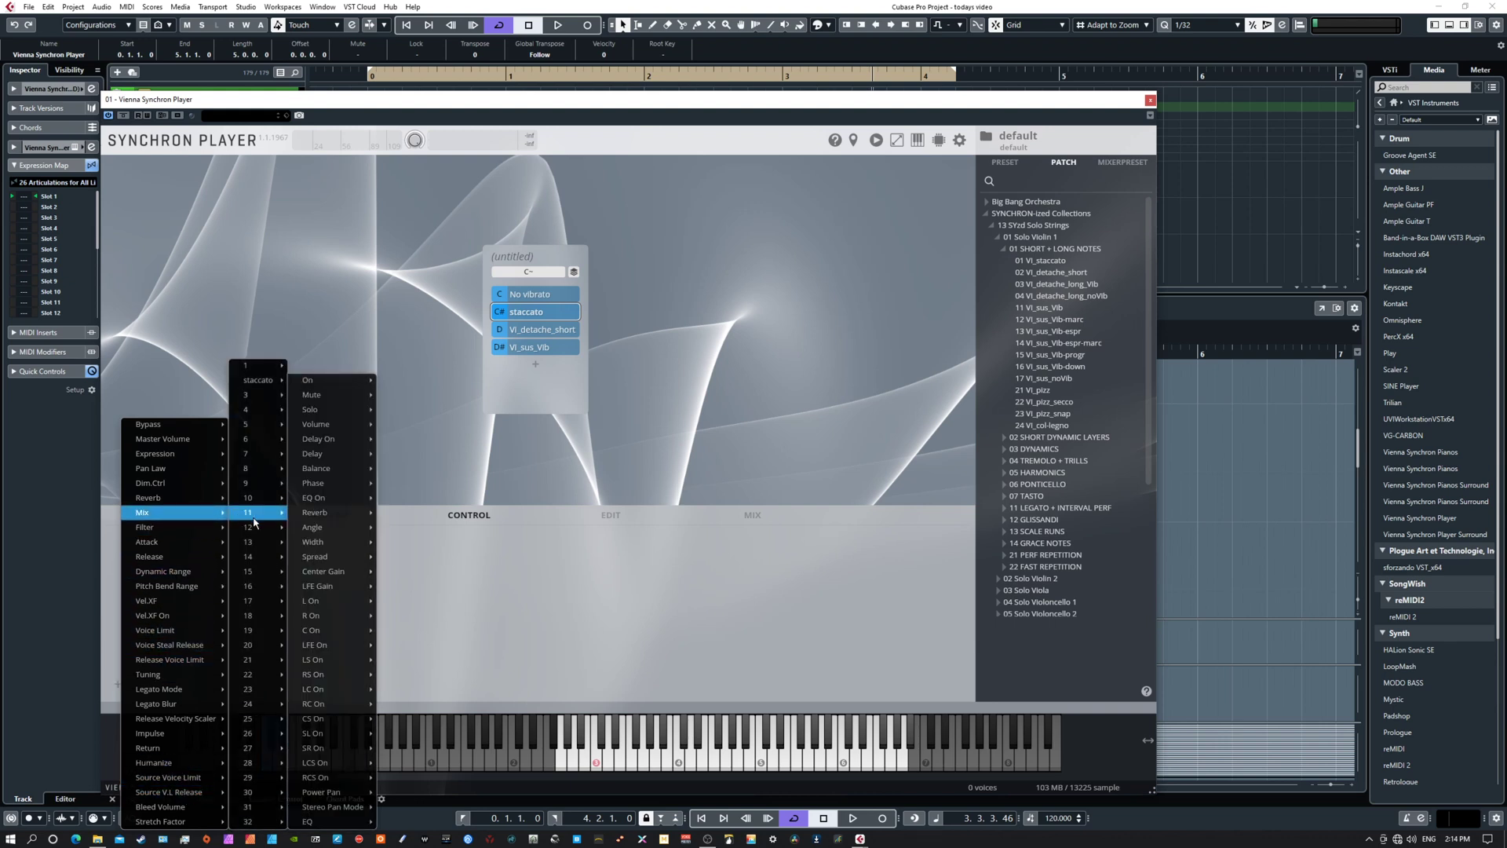
mouse_move(266, 385)
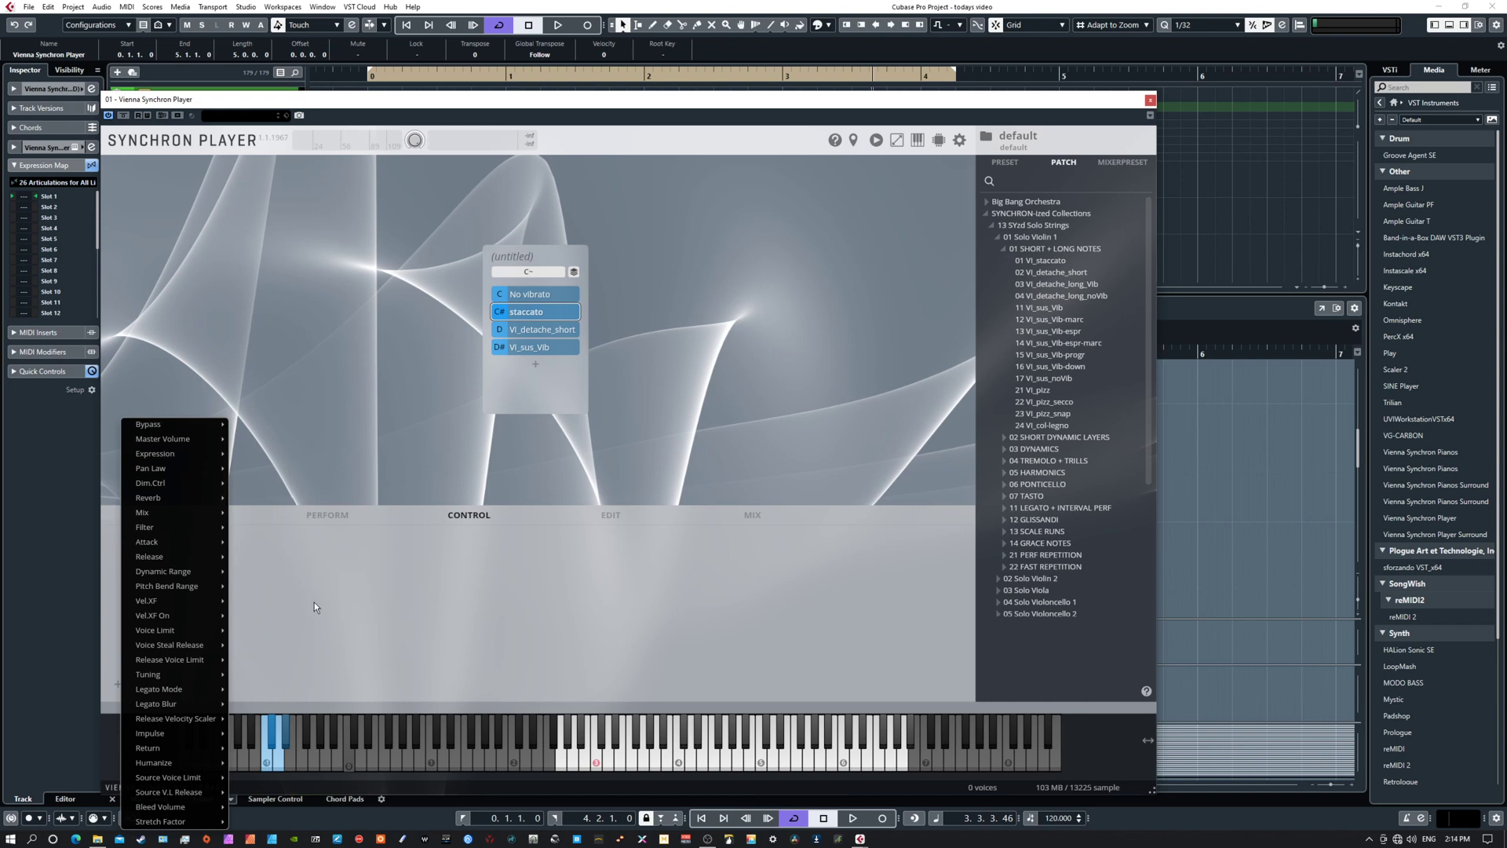
click(332, 578)
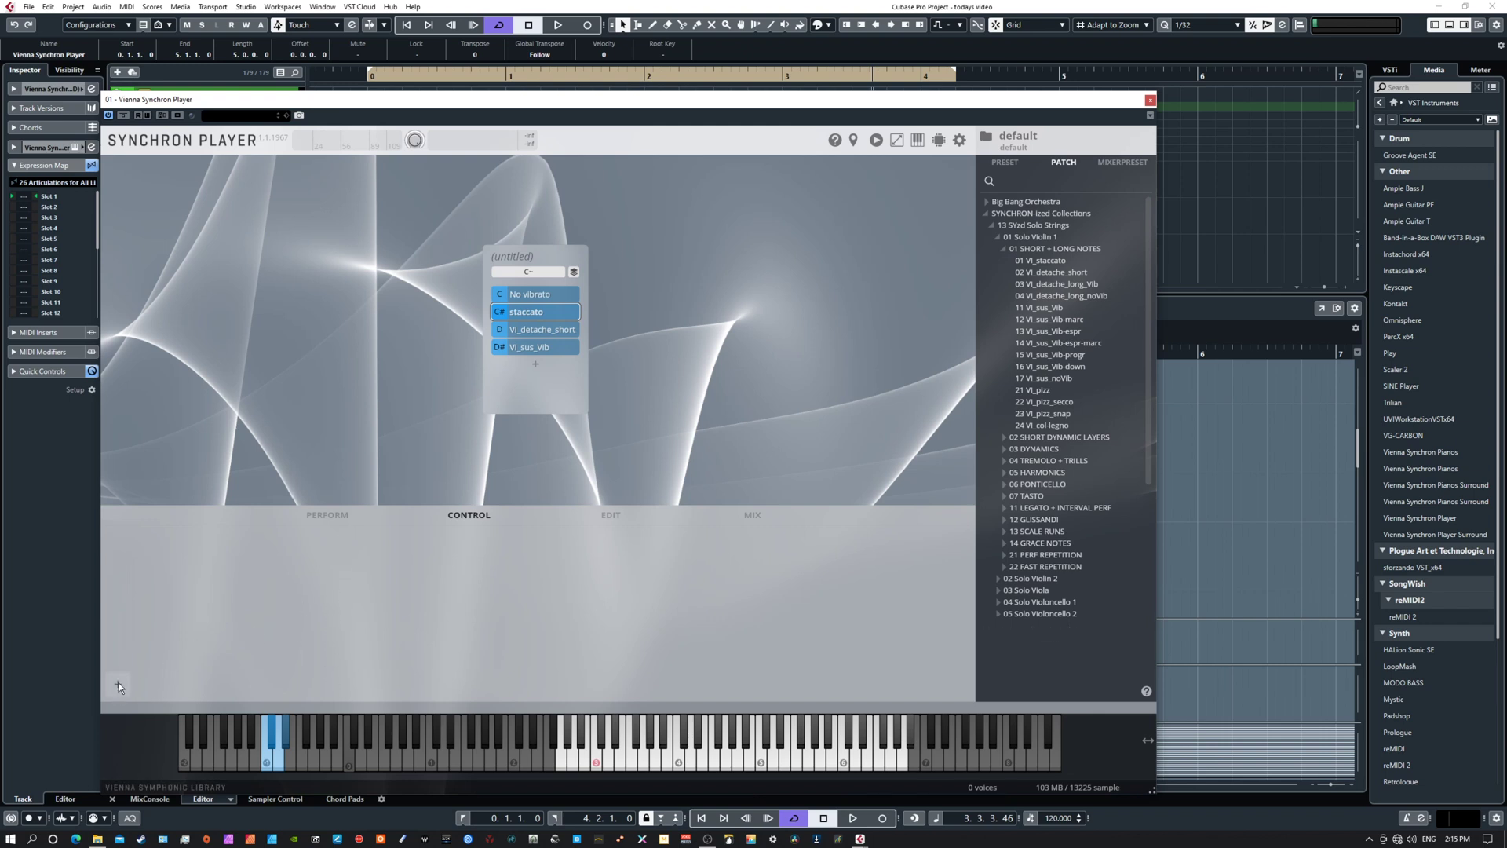
- Examine the extra controllers that can be added to the Perform page, and return to the mixer
click(335, 514)
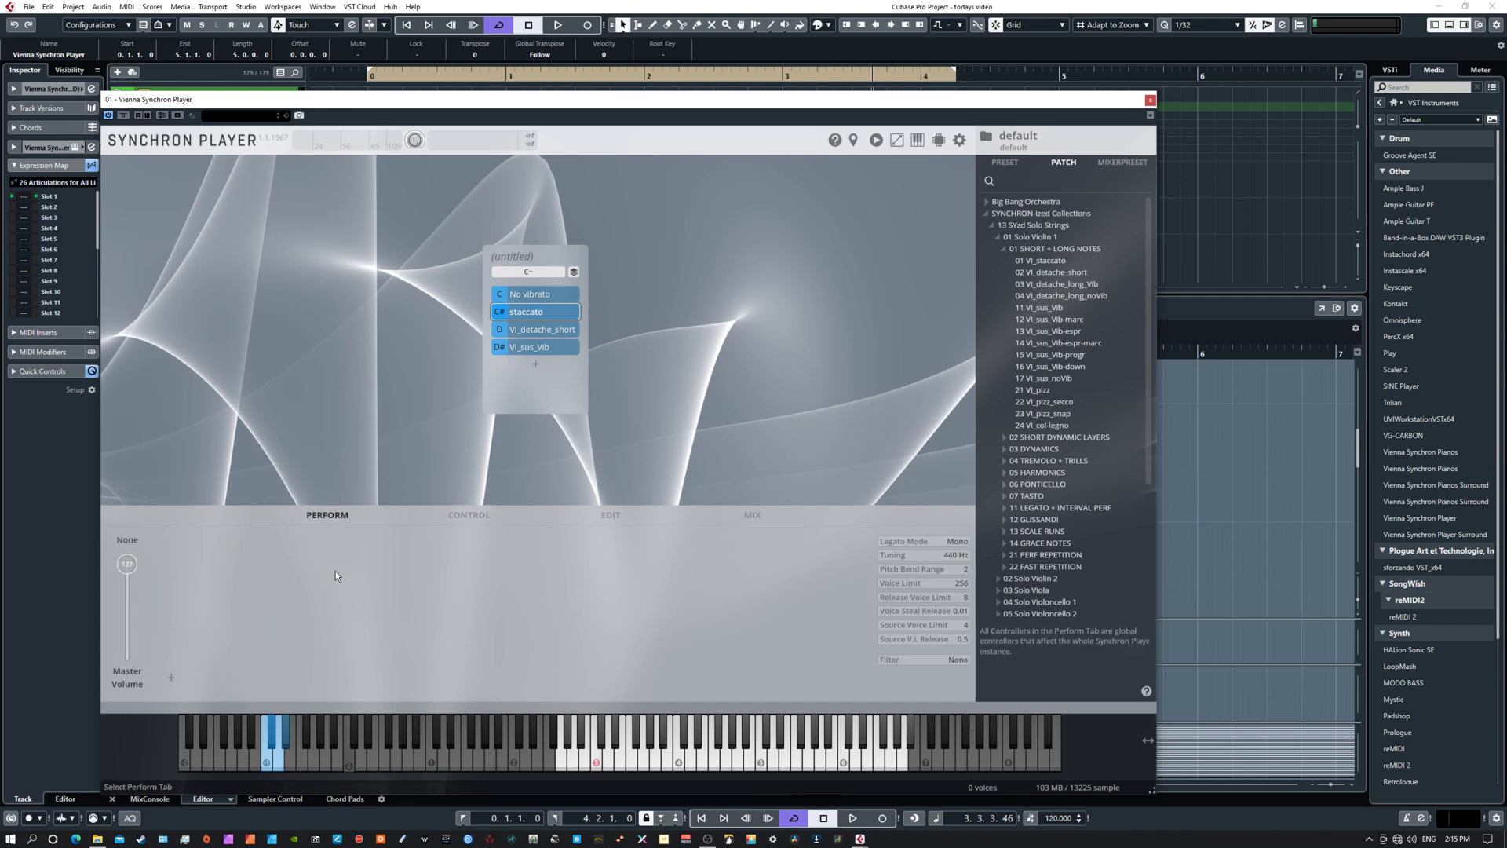
click(175, 676)
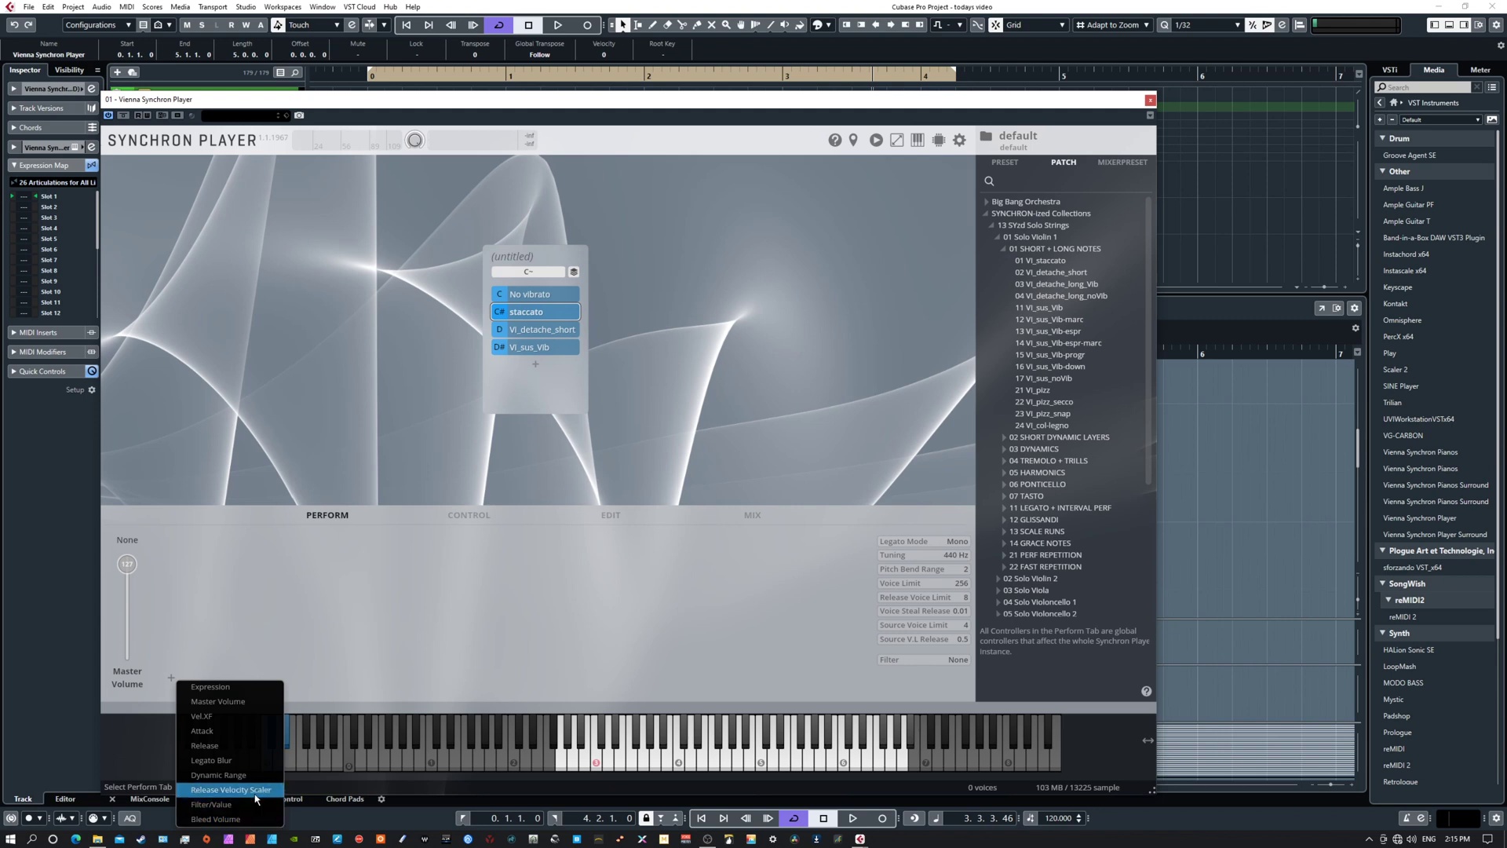
click(464, 512)
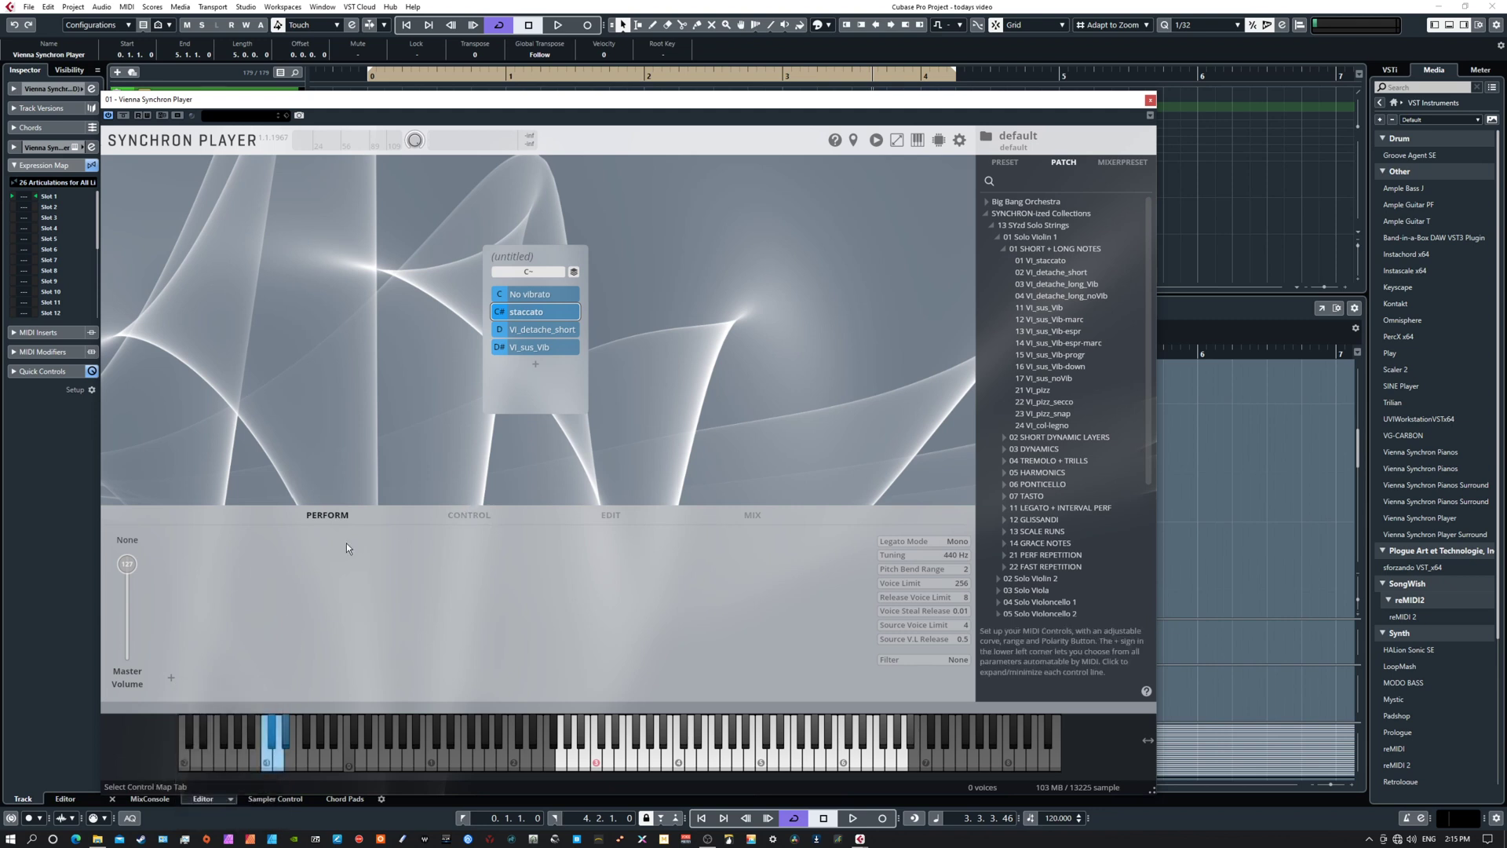
click(172, 677)
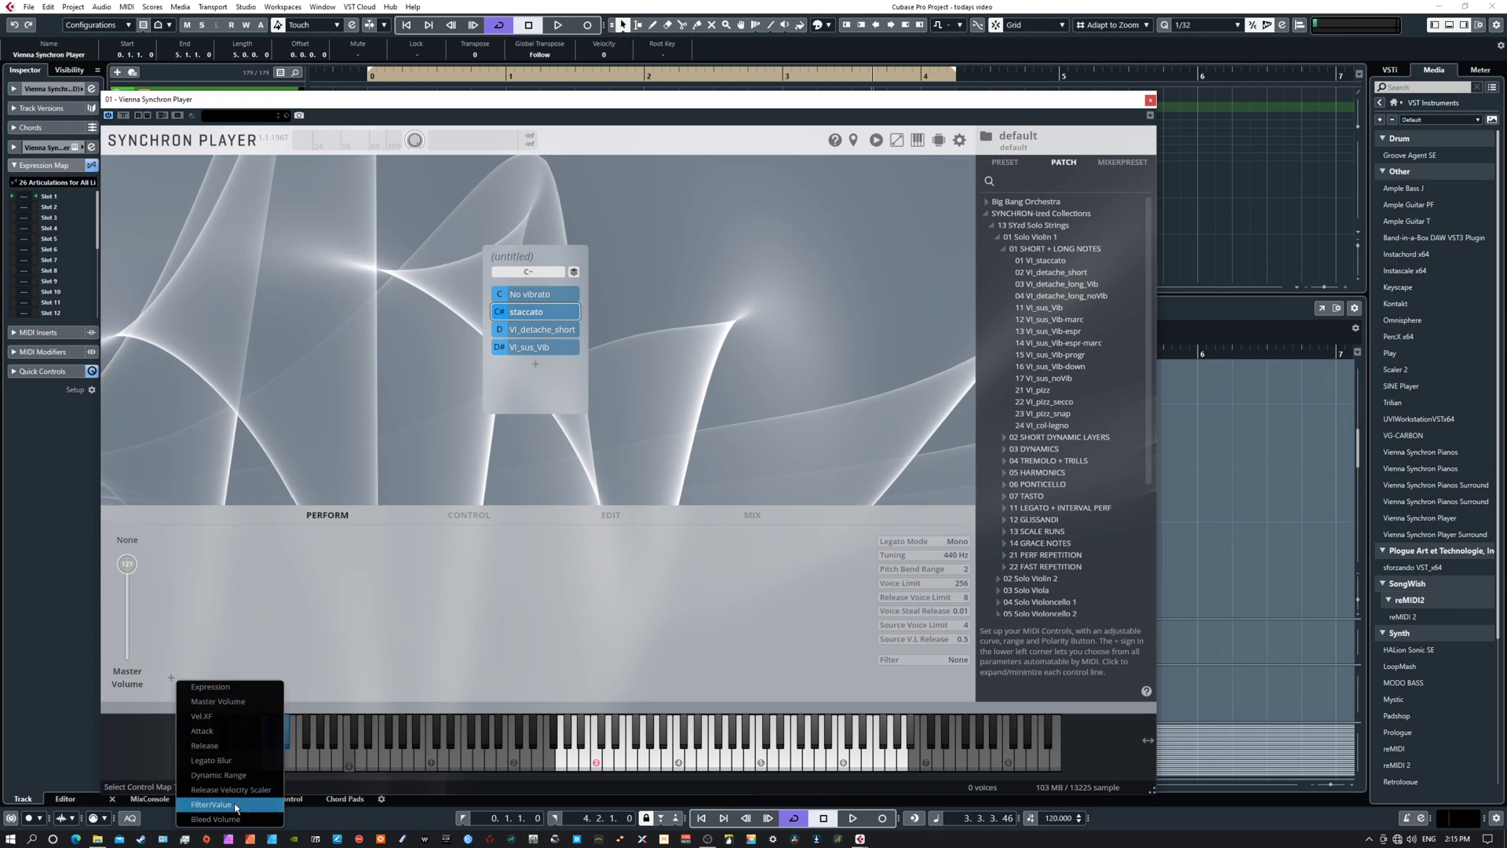
click(338, 510)
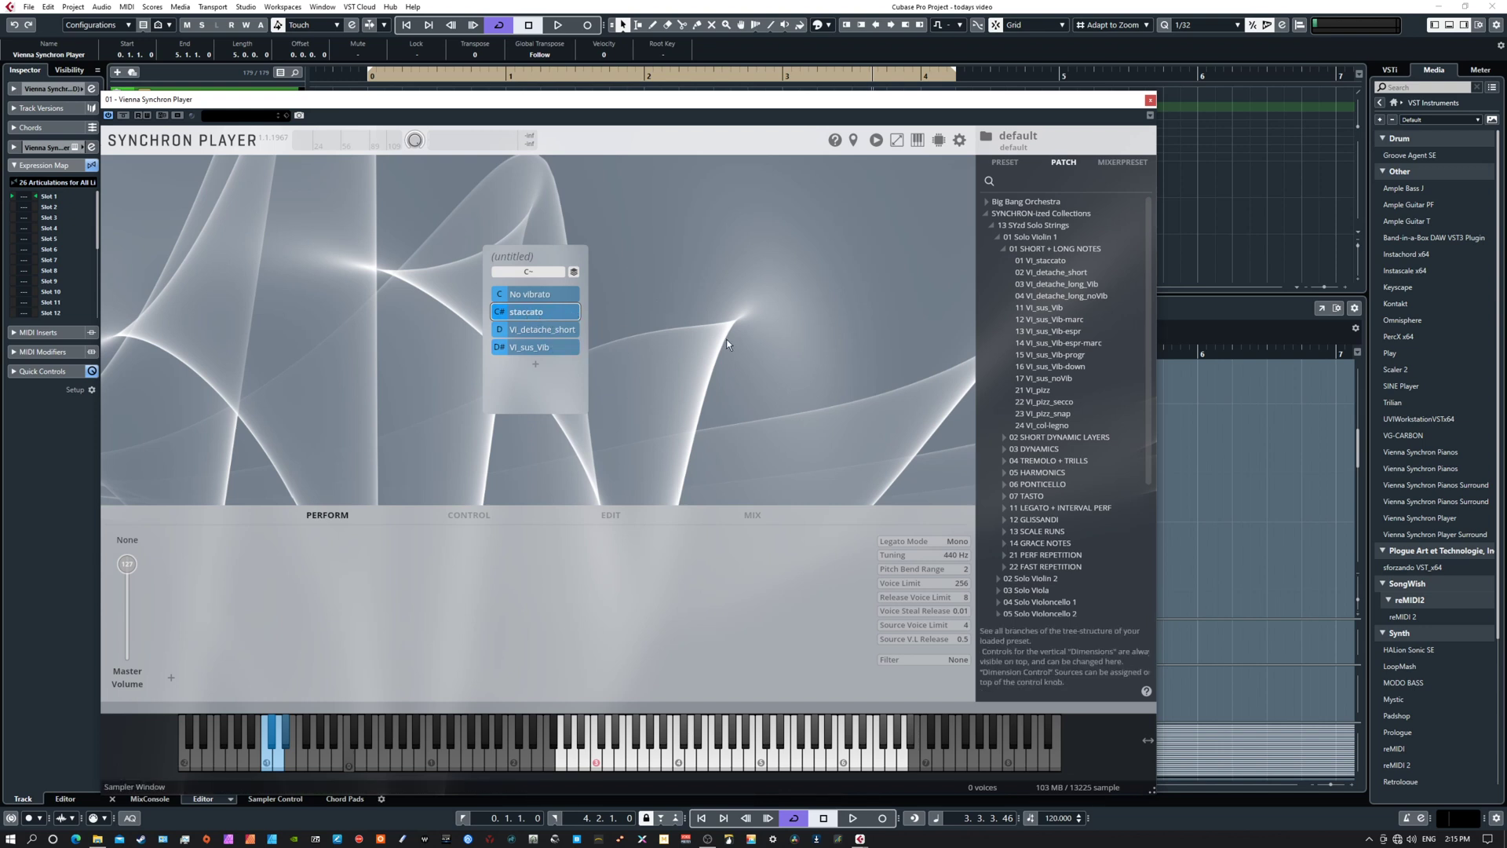
click(759, 514)
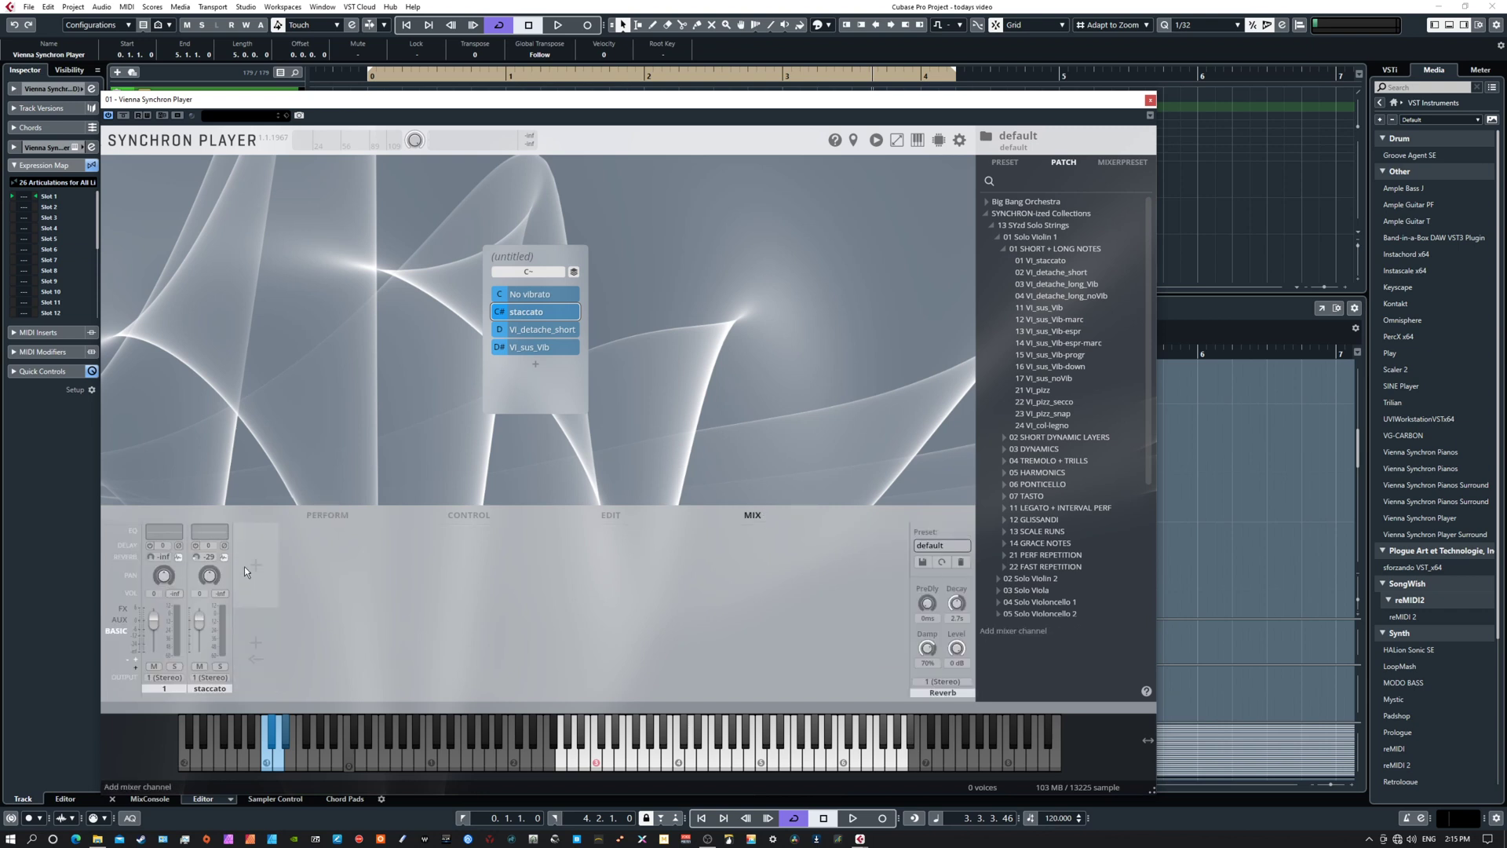
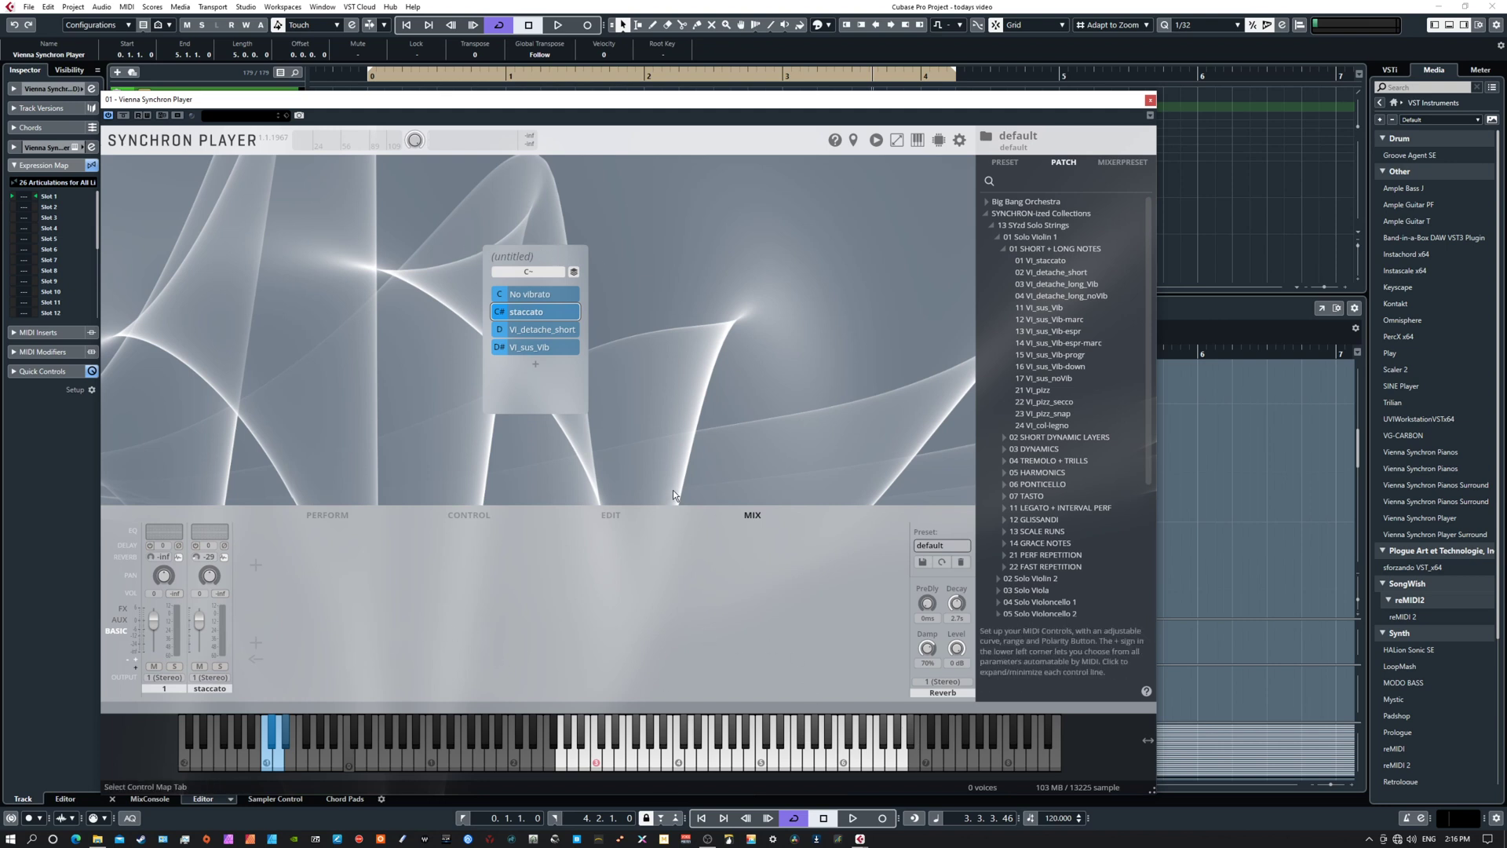
- Rename the untitled root slot of the empty player instance as strings
mouse_move(593, 105)
mouse_down()
mouse_move(605, 181)
mouse_move(609, 88)
mouse_move(604, 105)
mouse_up()
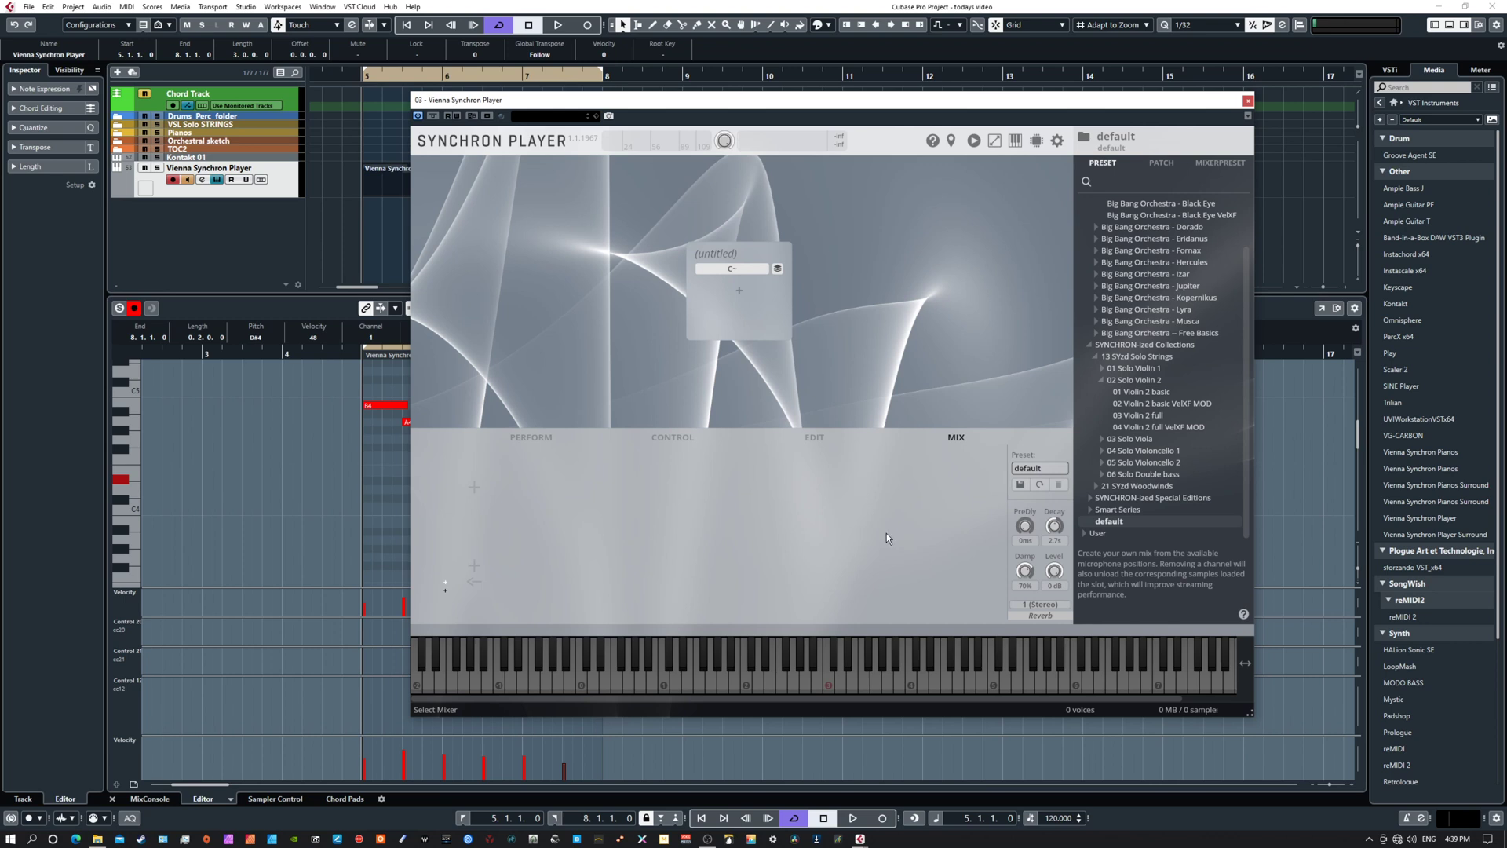
double_click(716, 255)
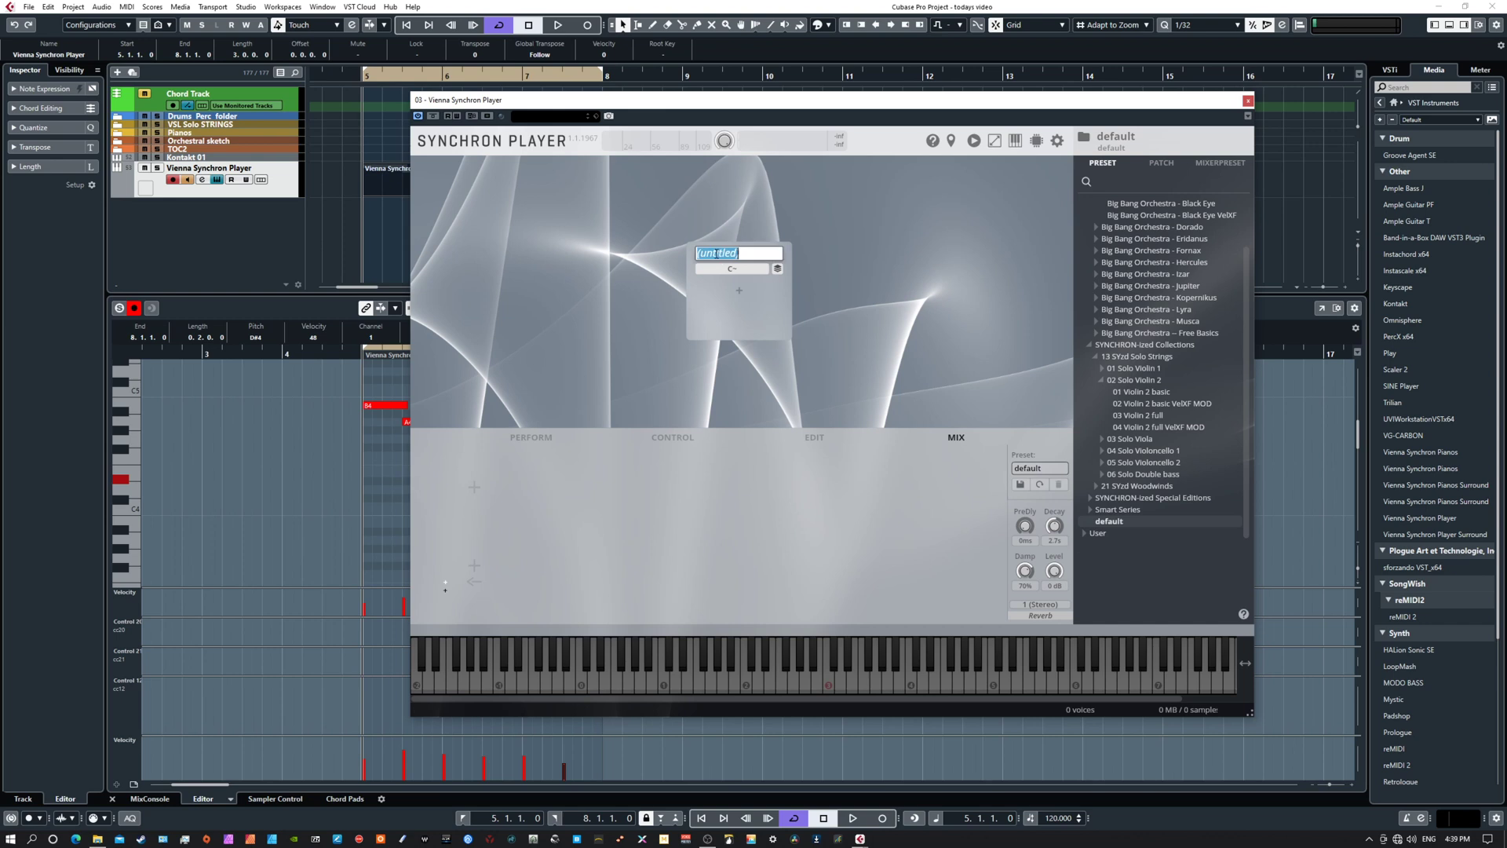
text(strings)
key(Return)
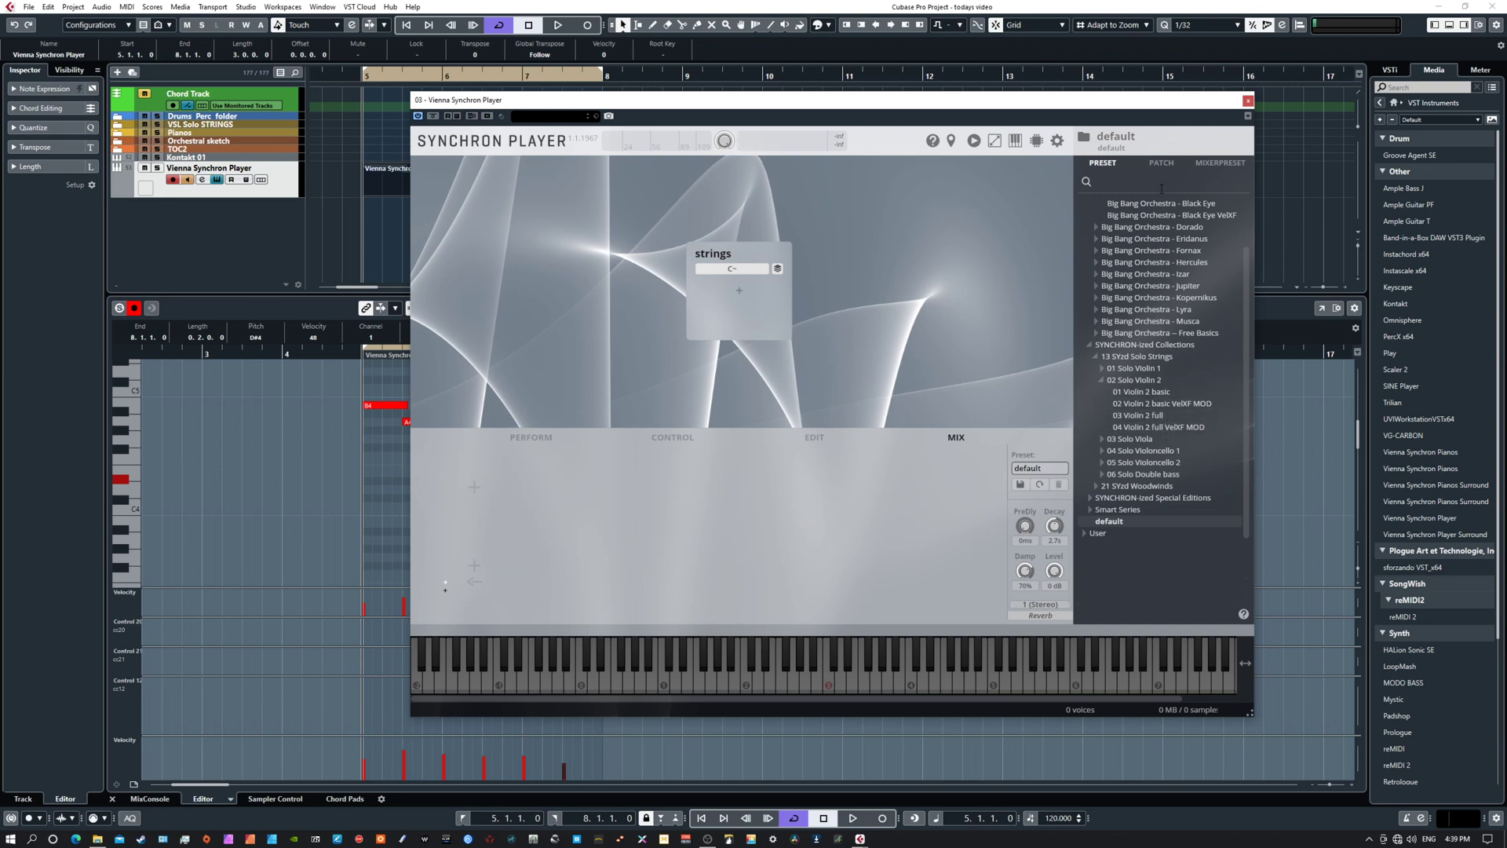
- Load the Solo Violin 1 patch 01 VI_perf-legato into the strings root slot
click(1161, 163)
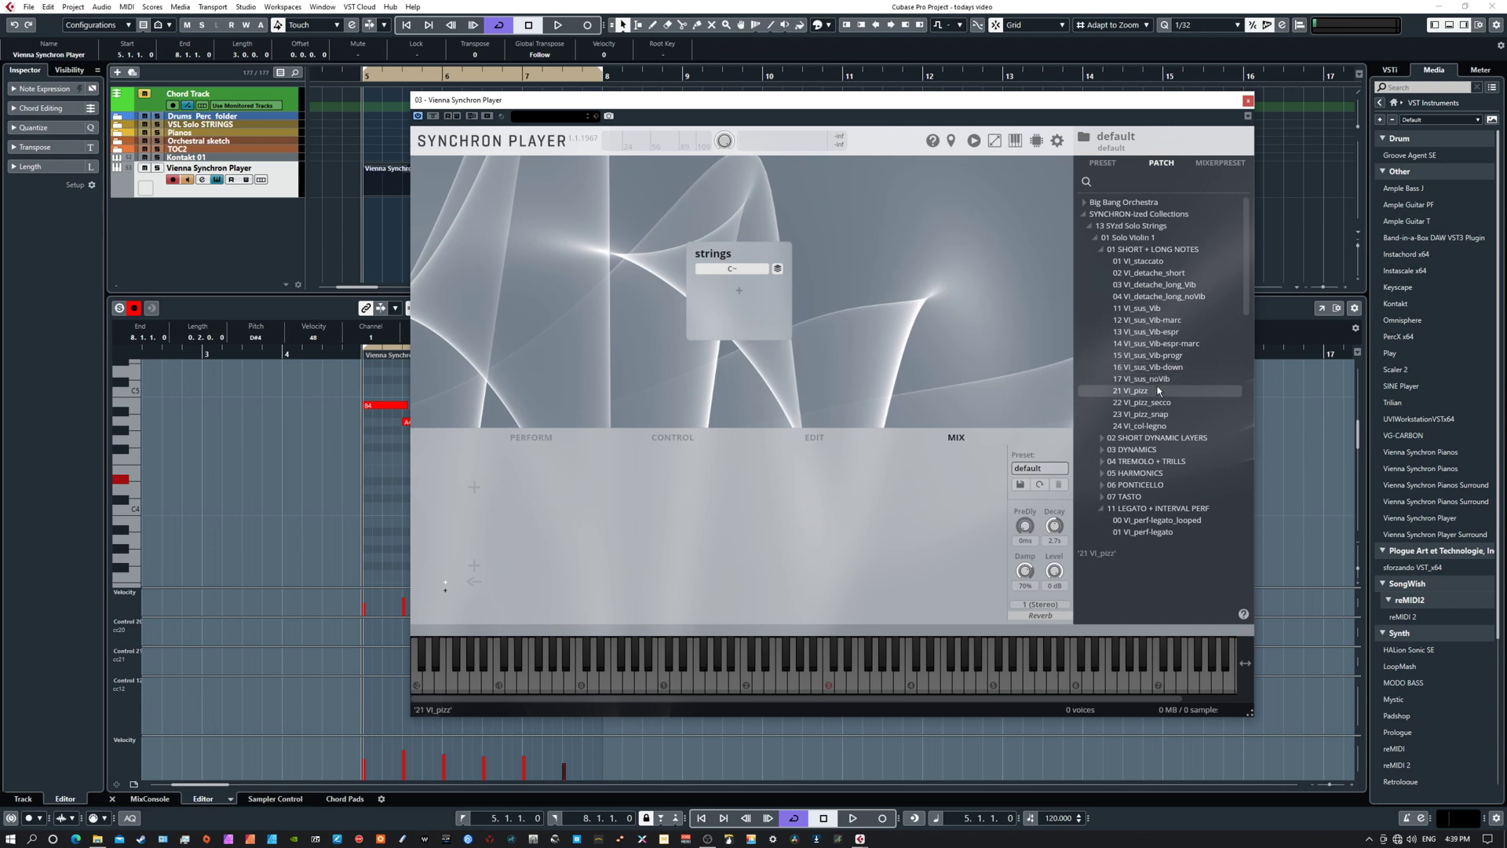
drag(733, 107, 967, 476)
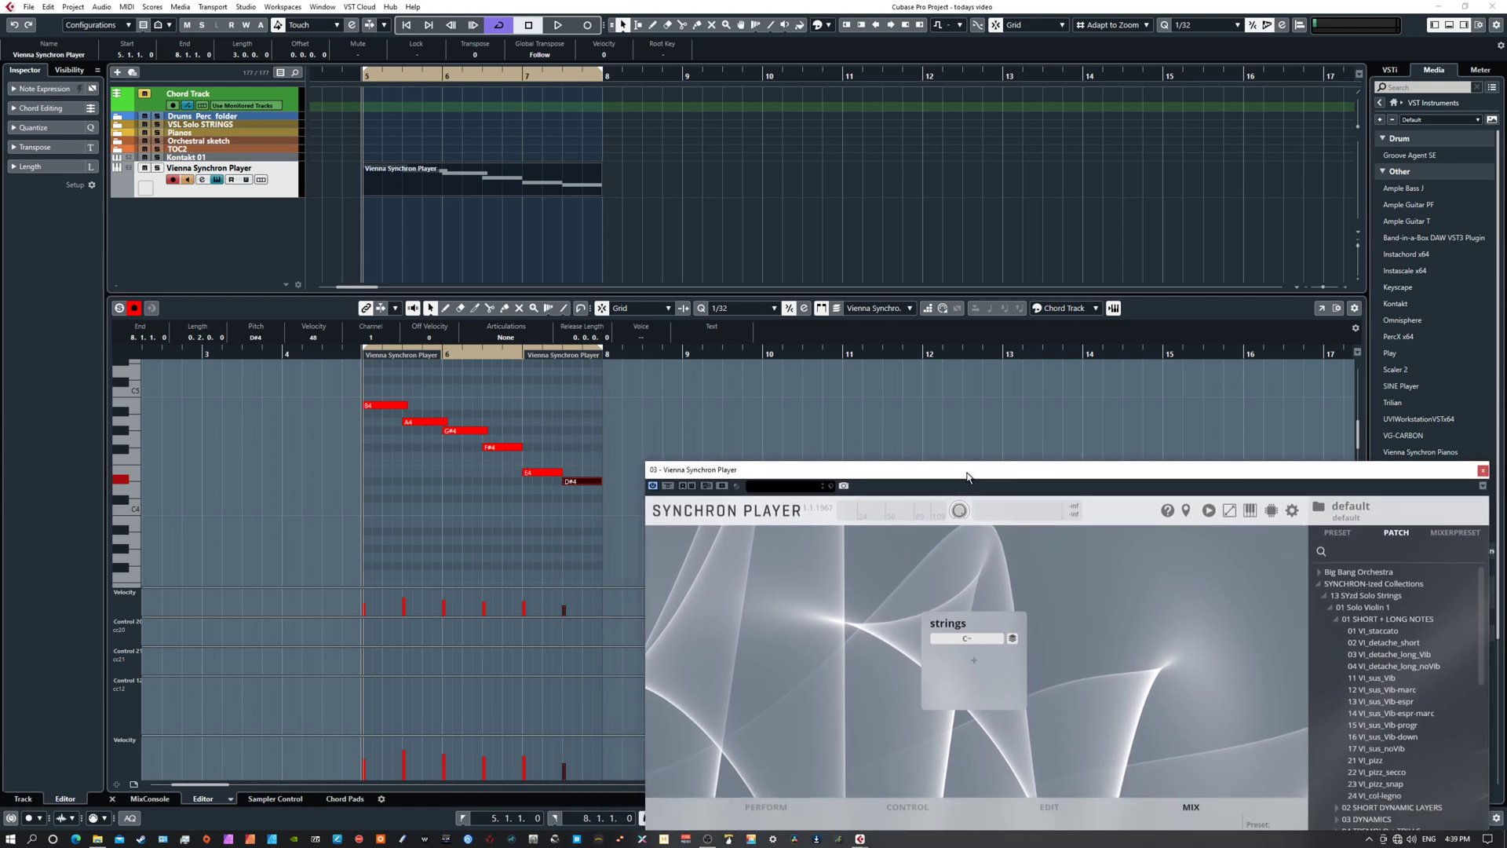
drag(967, 477, 940, 161)
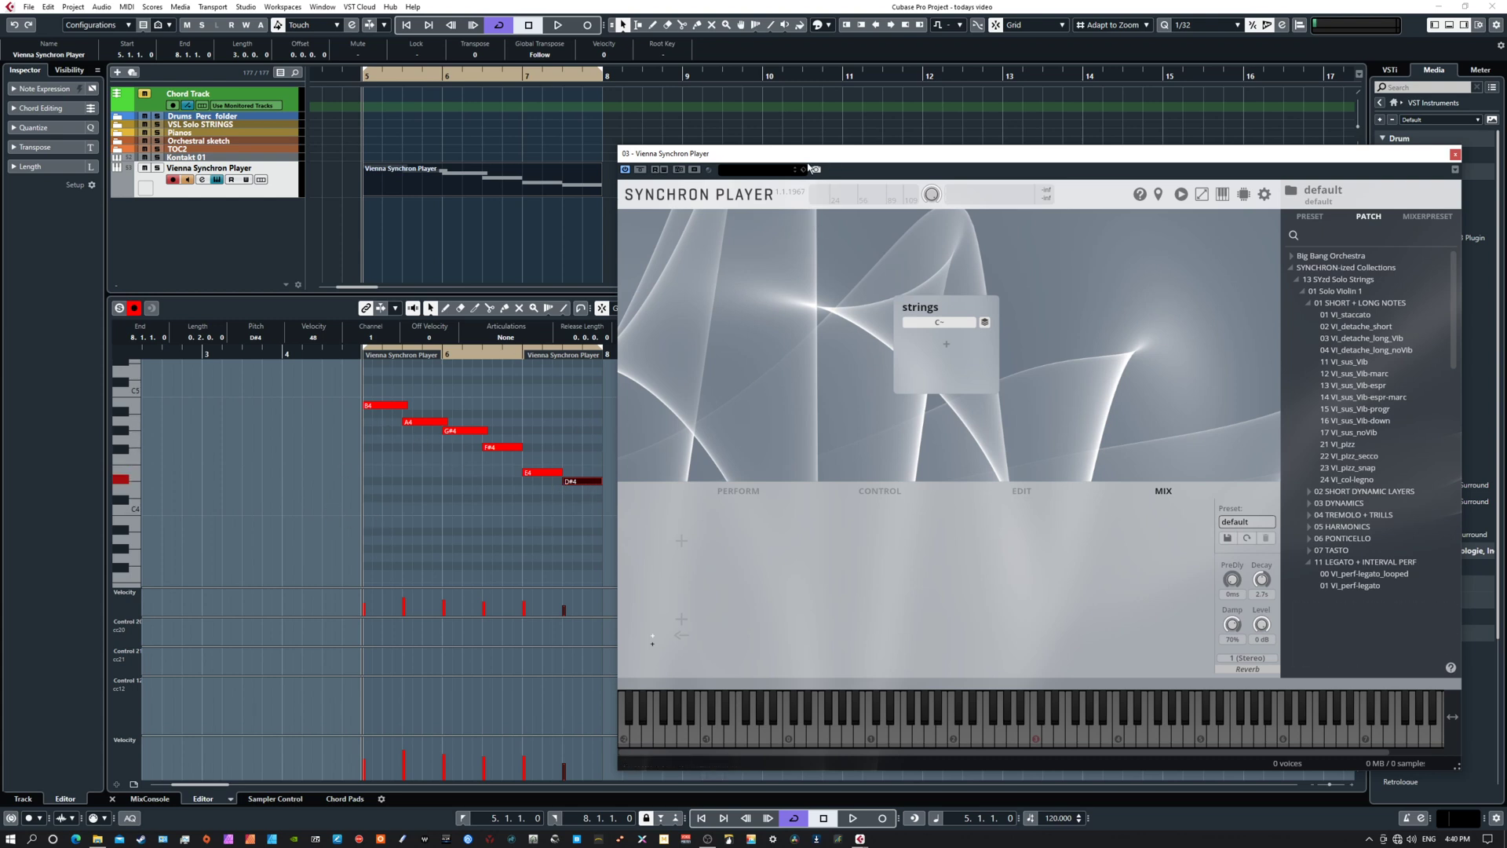
drag(798, 159, 623, 123)
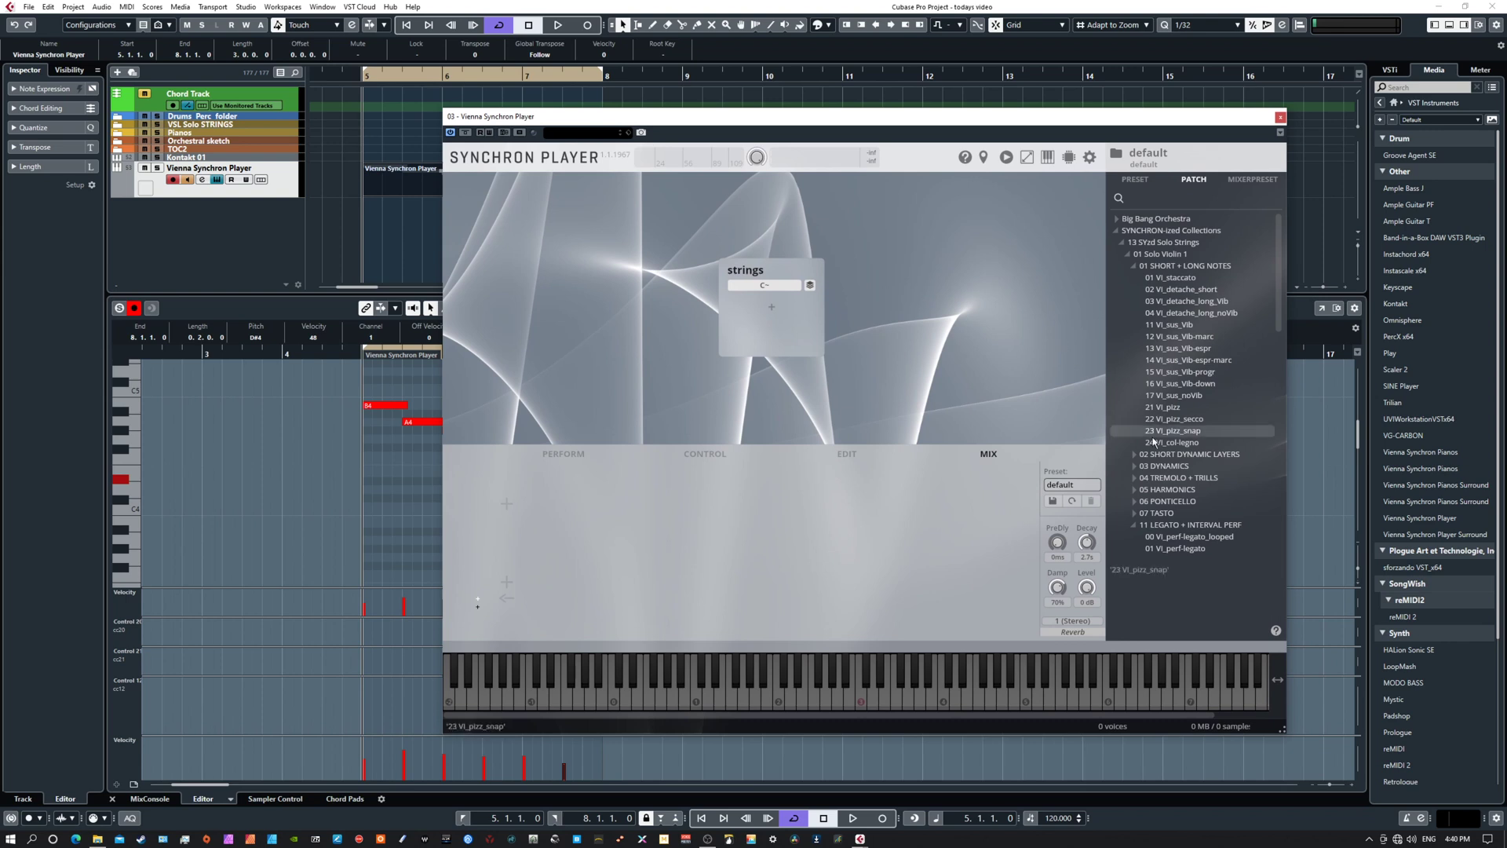
scroll(1161, 475, down, 4)
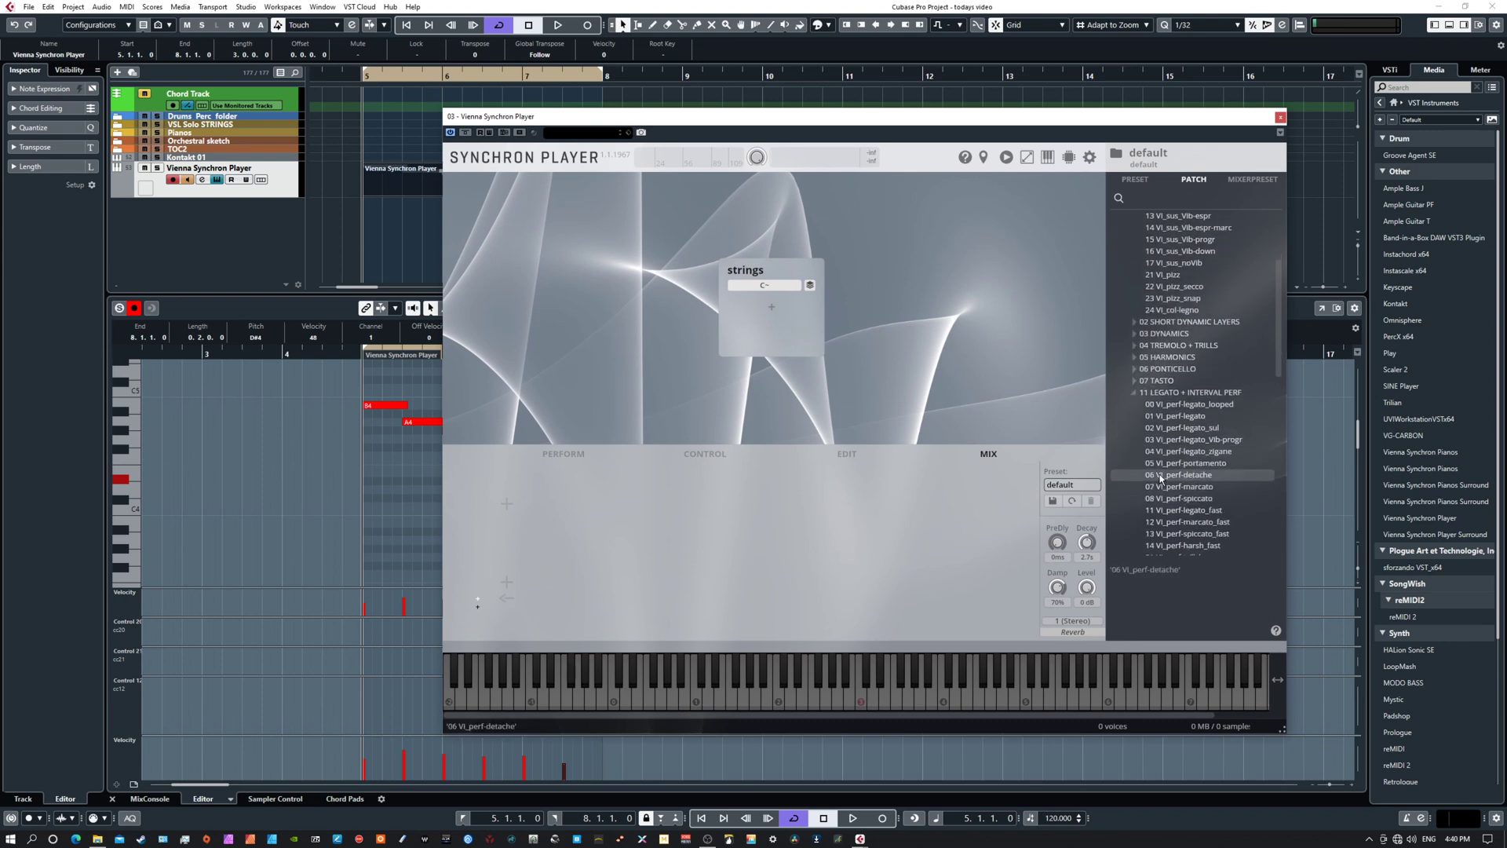
drag(1181, 416, 780, 305)
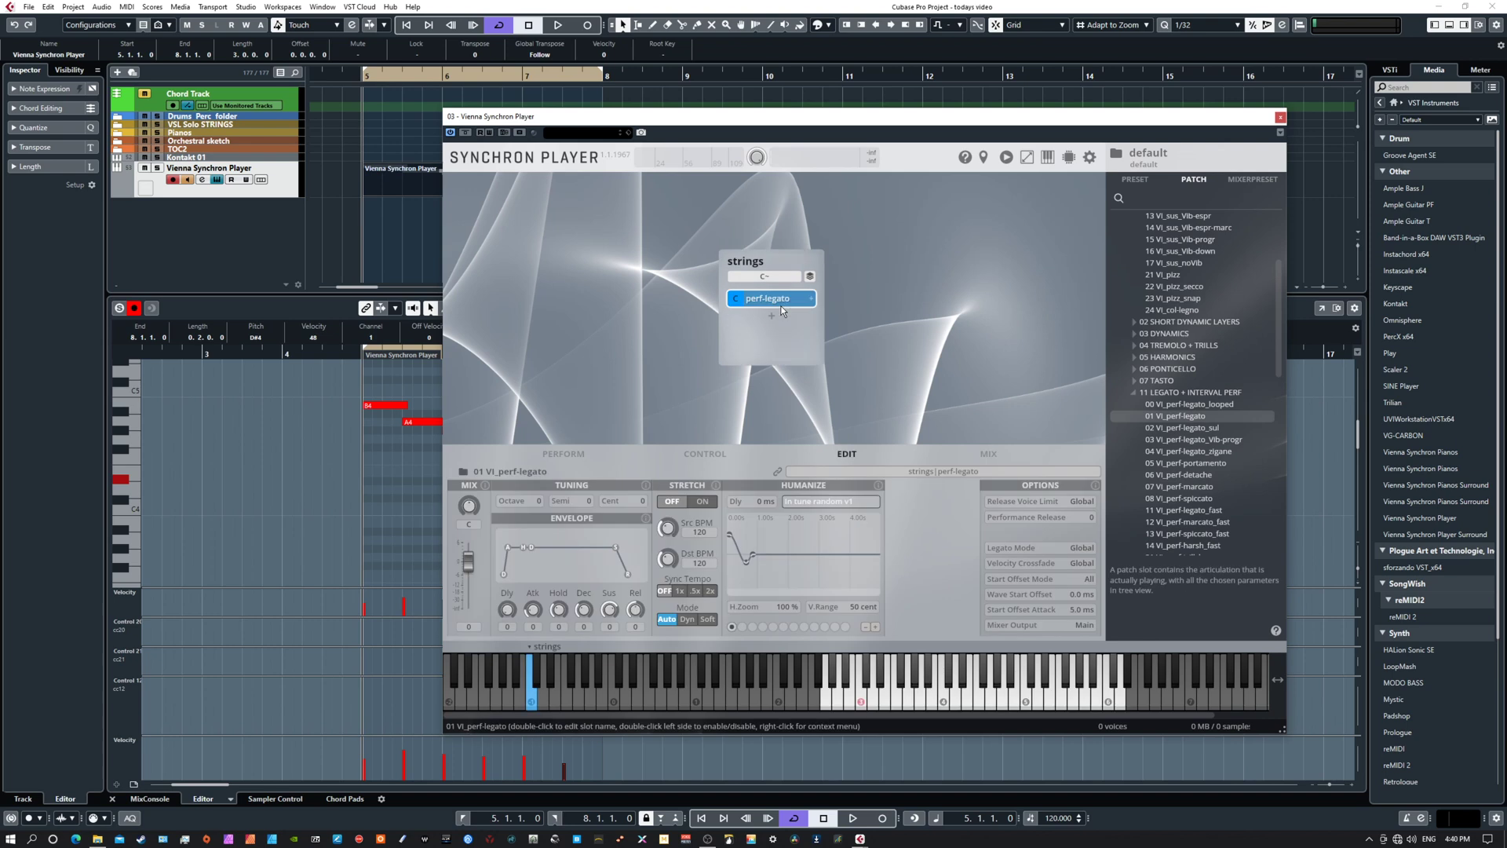
- Play the recorded passage to audition the perf-legato slot, and stop playback
click(907, 694)
key(space)
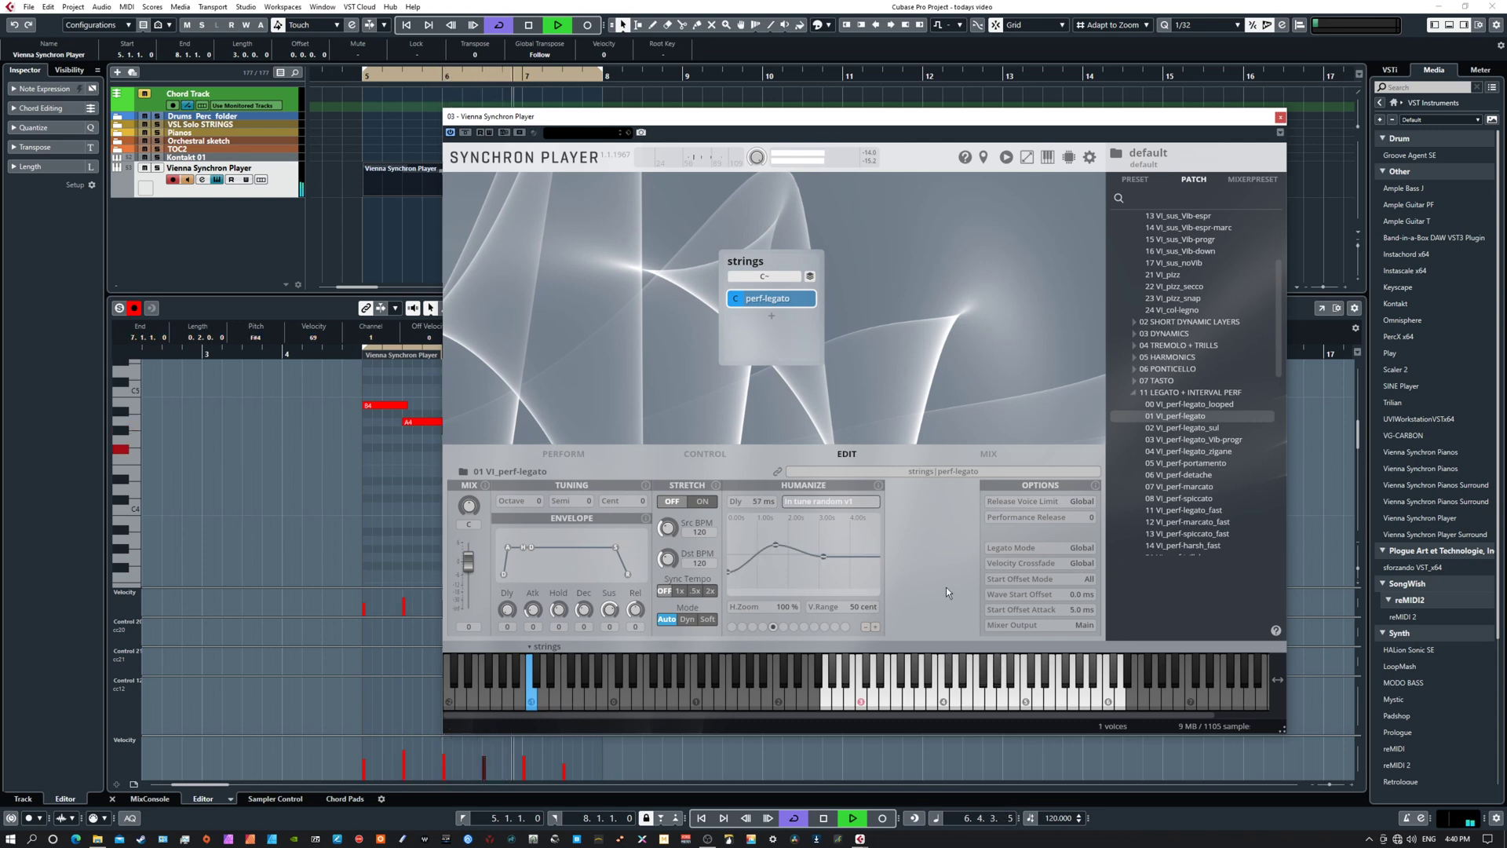
key(space)
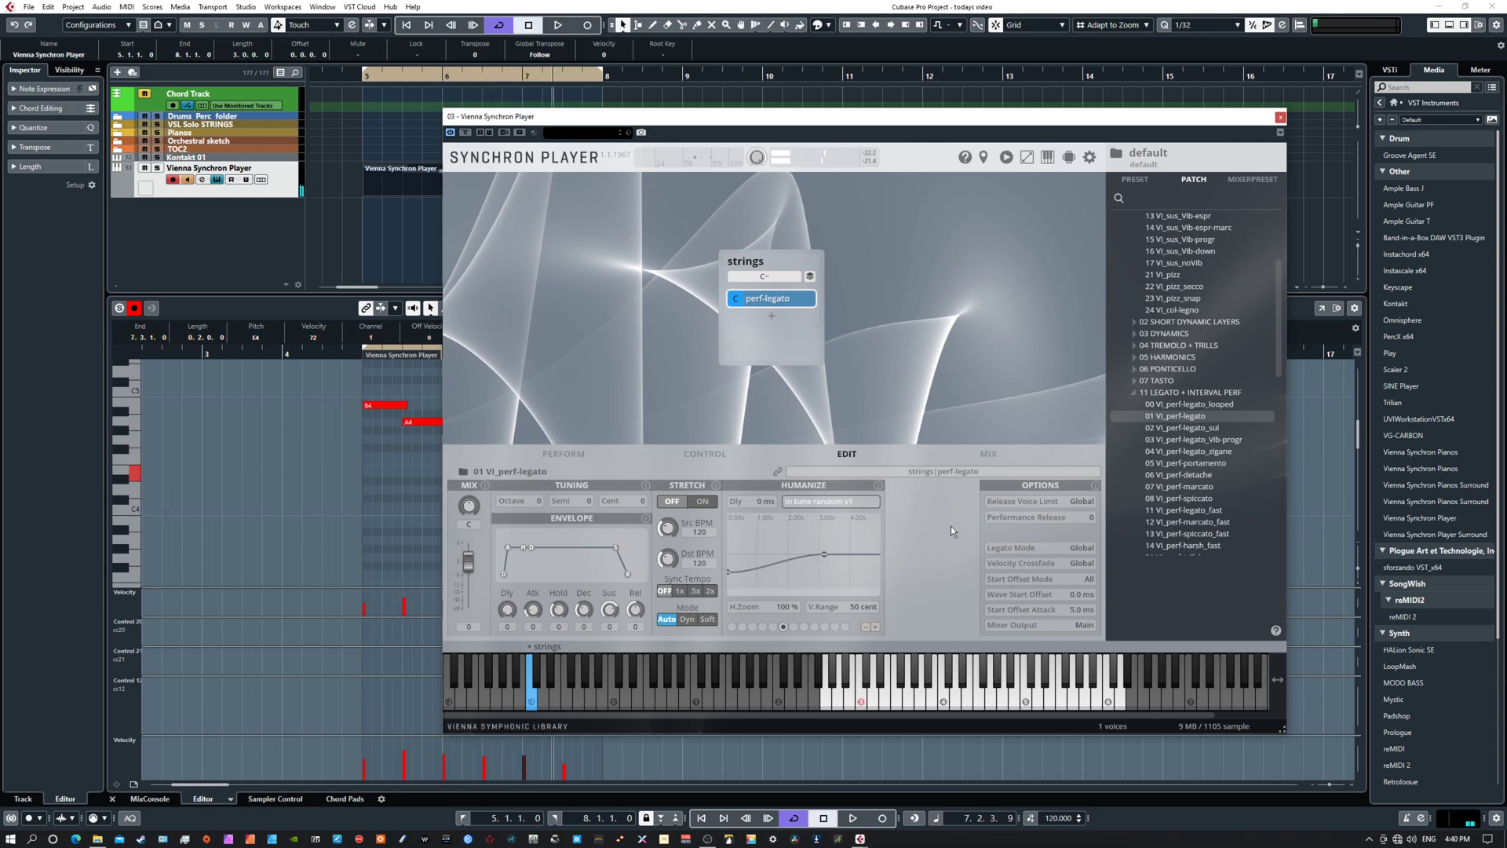
- Change the color of the strings root slot to green
right_click(775, 257)
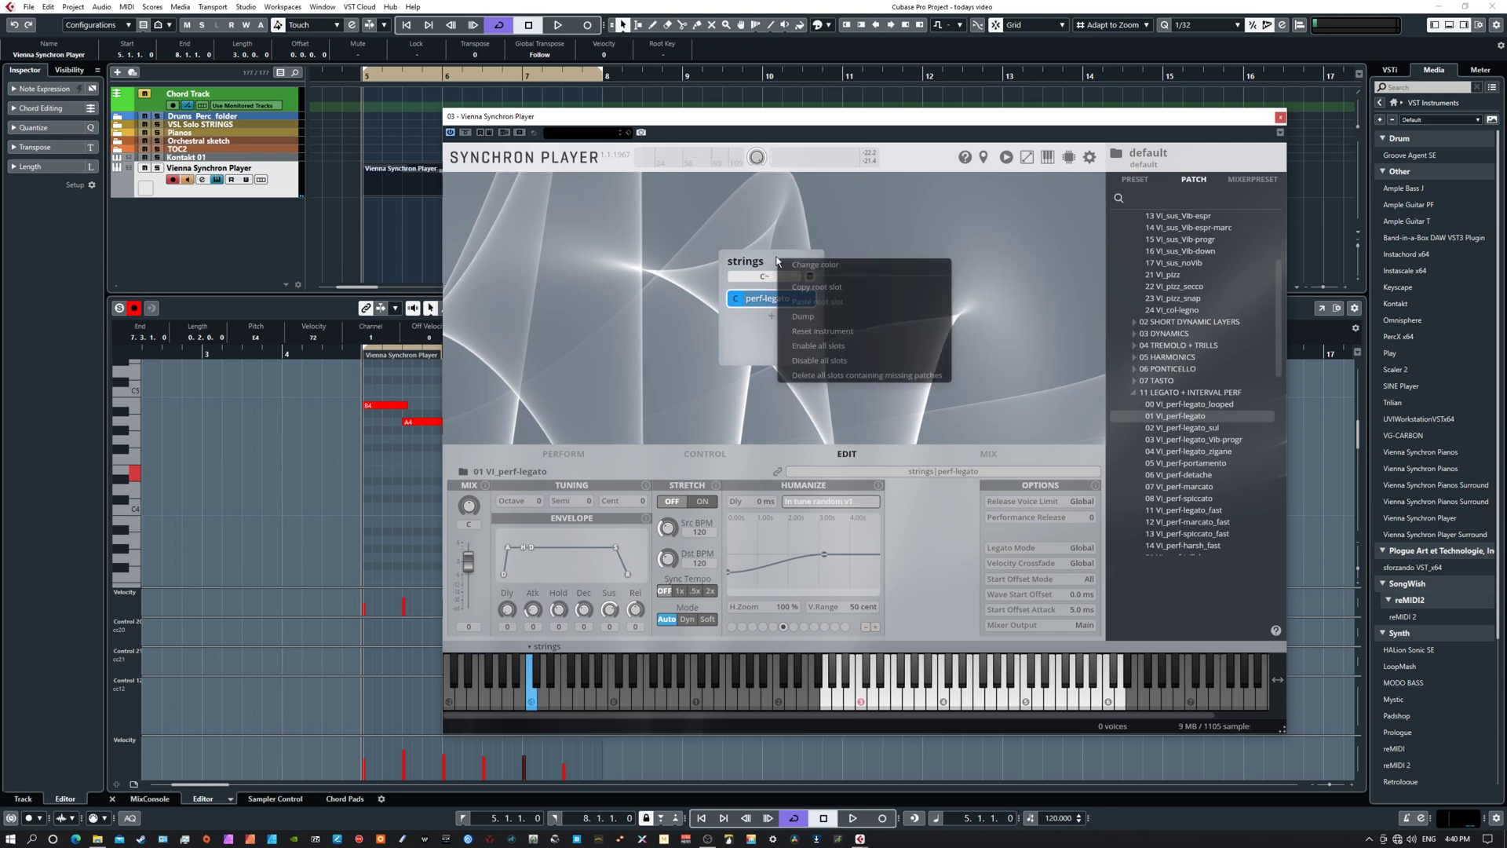
click(820, 266)
click(888, 267)
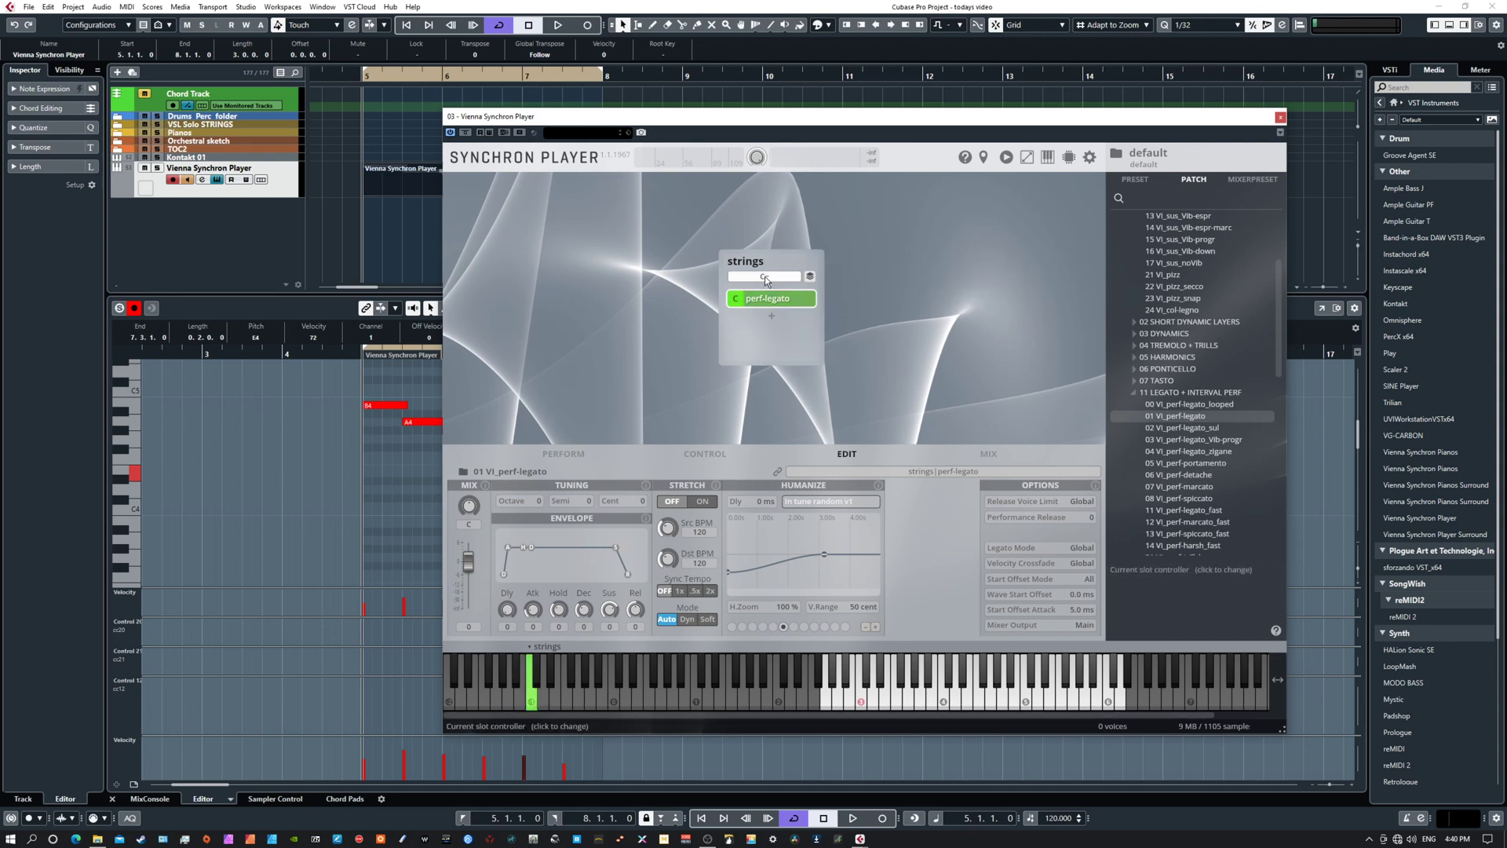
- Set the strings slot's controller to keyswitch notes starting at C-
click(797, 276)
mouse_move(831, 325)
mouse_move(904, 328)
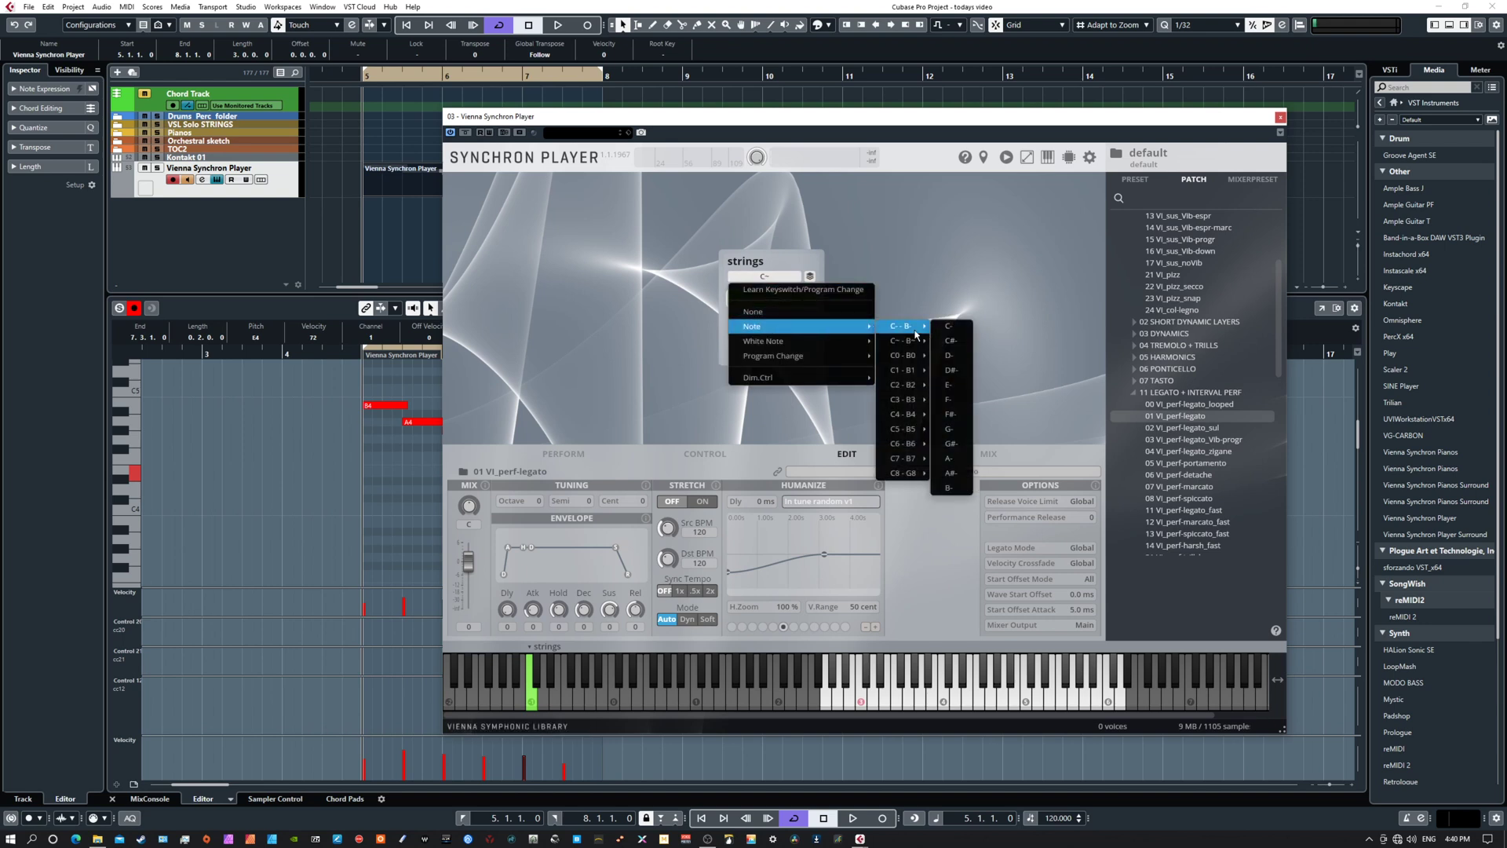
click(951, 324)
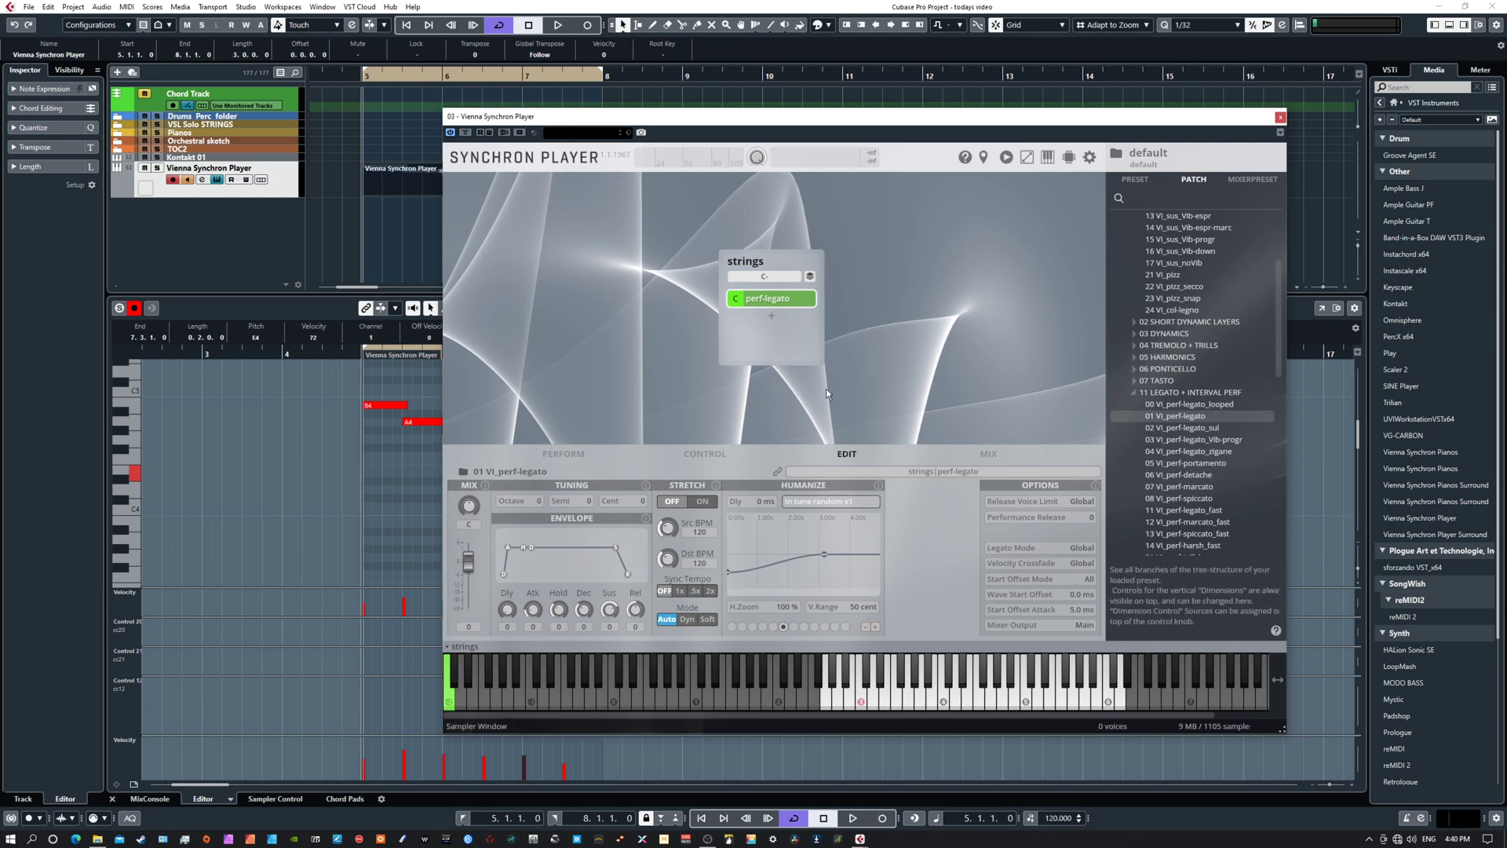
- Add a second channel next to the Main channel in the mixer
click(988, 454)
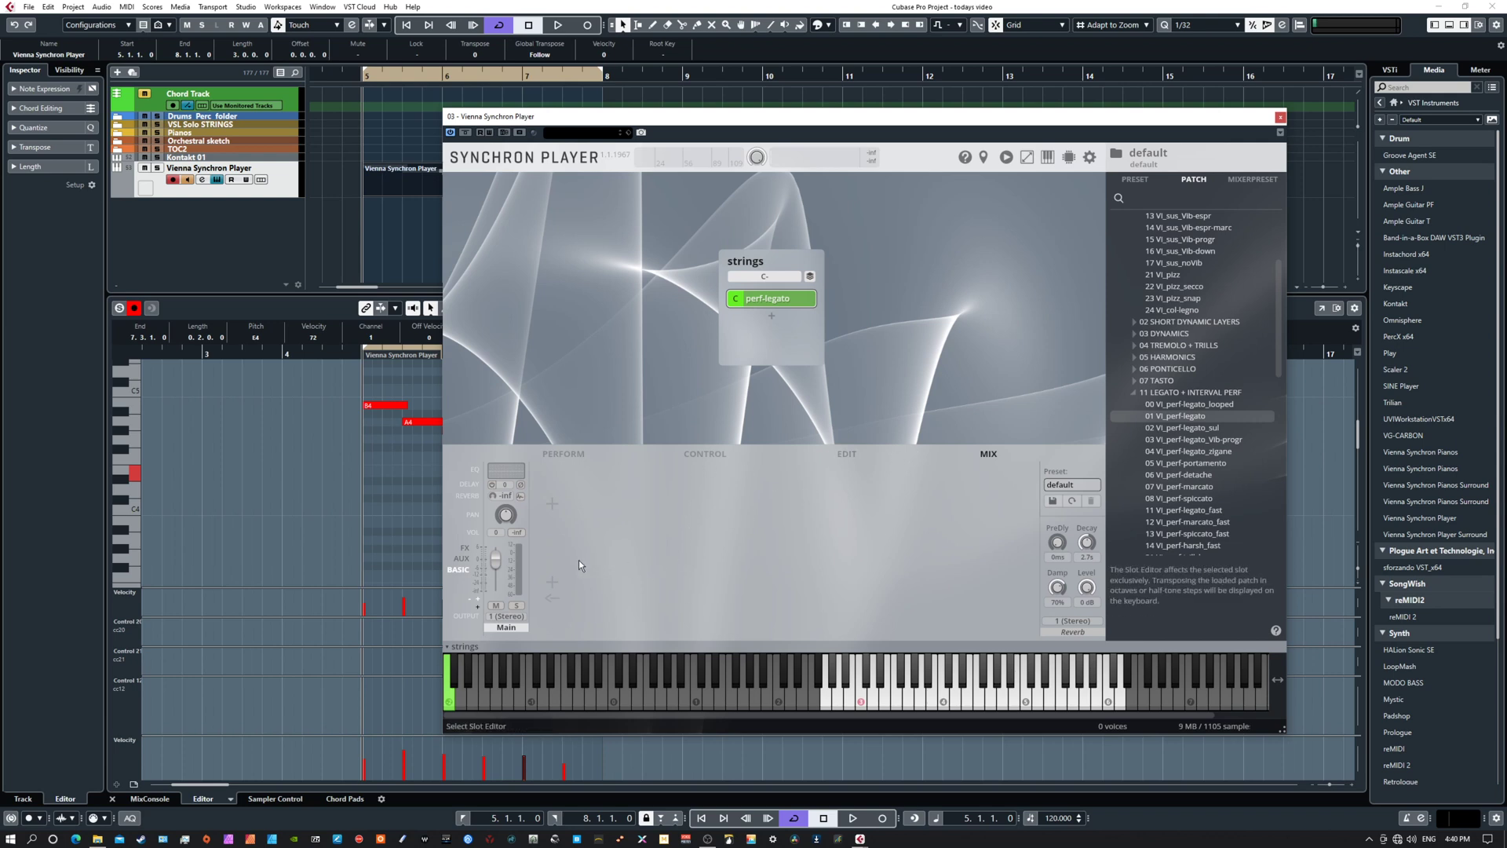
click(554, 505)
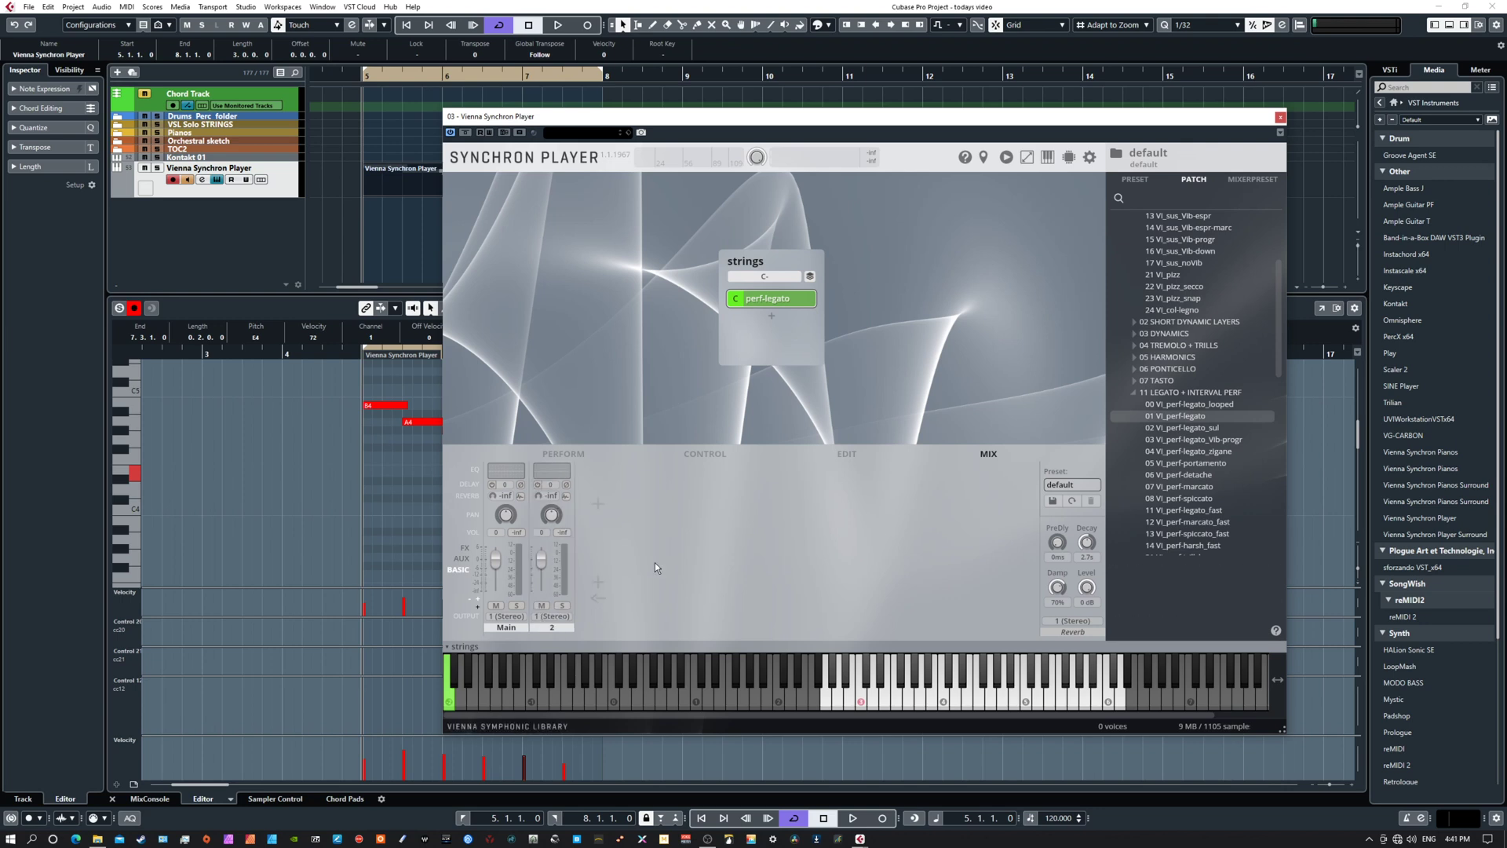
- Rename the Main mixer channel to "close" and channel 2 to "far"
right_click(507, 628)
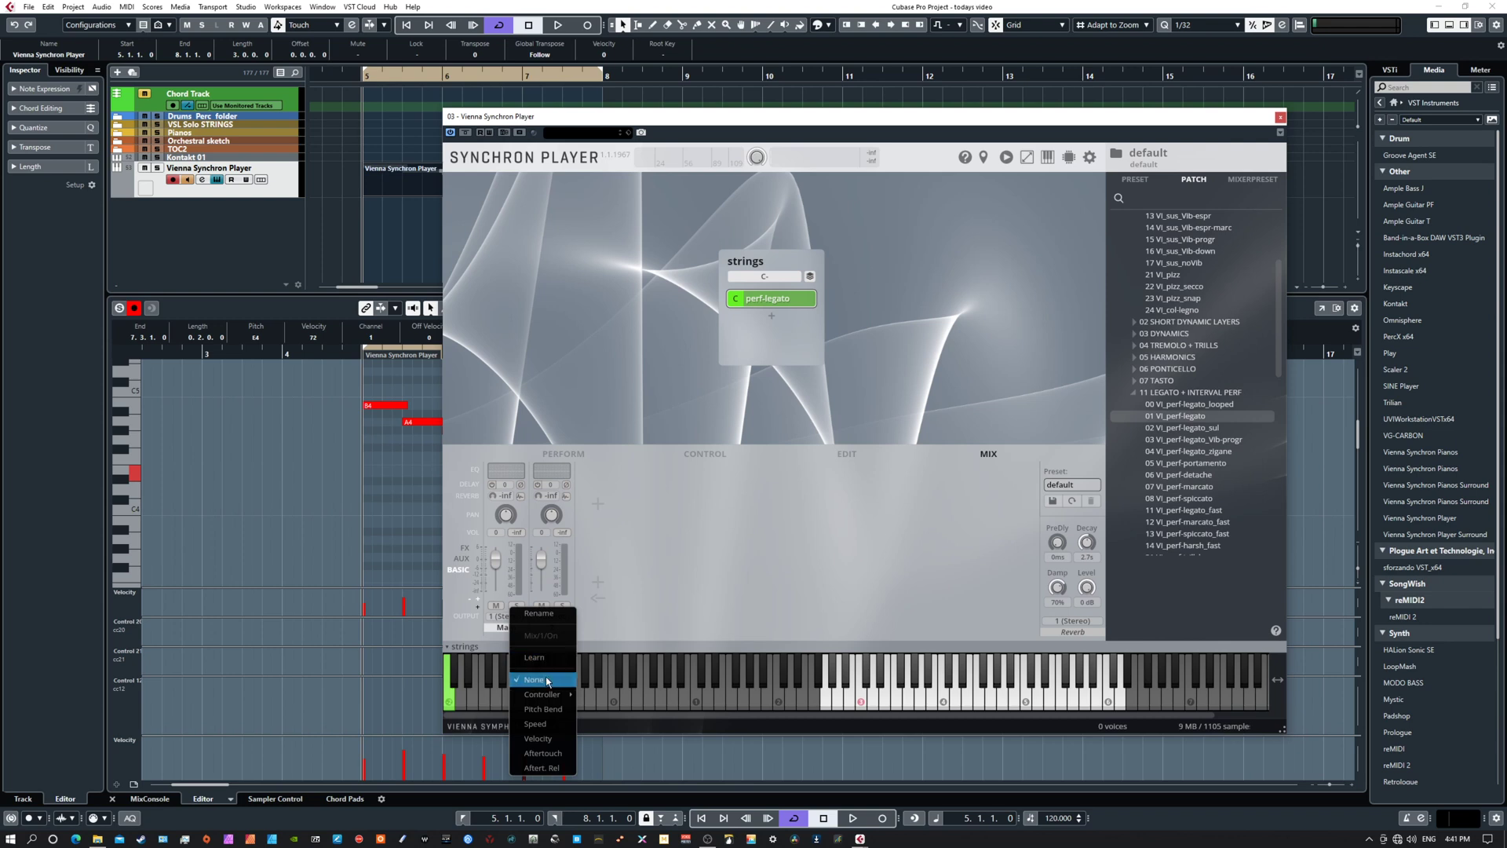
click(541, 613)
text(d)
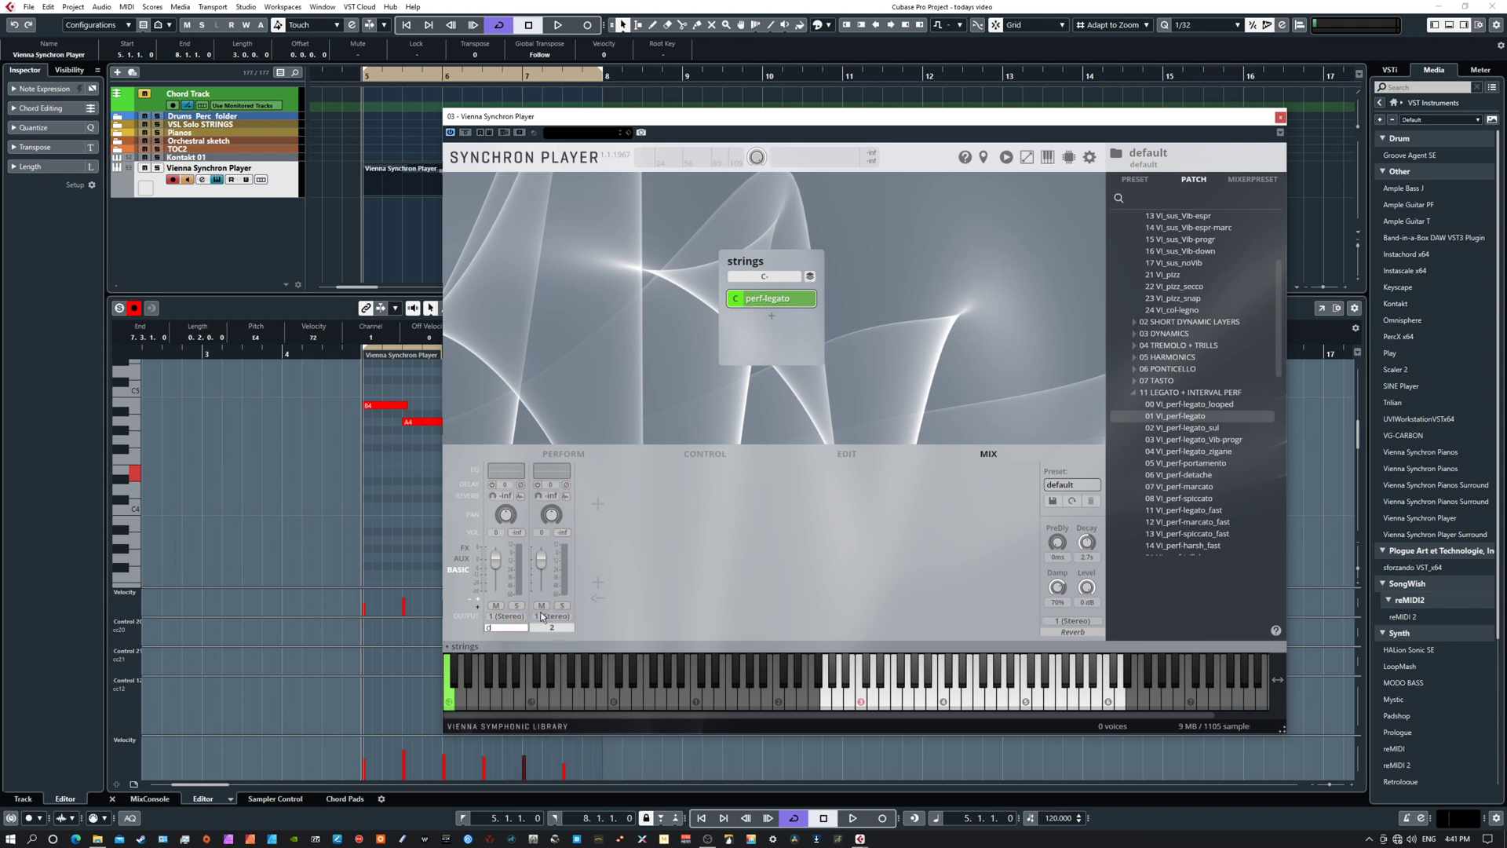
text(lose)
key(Return)
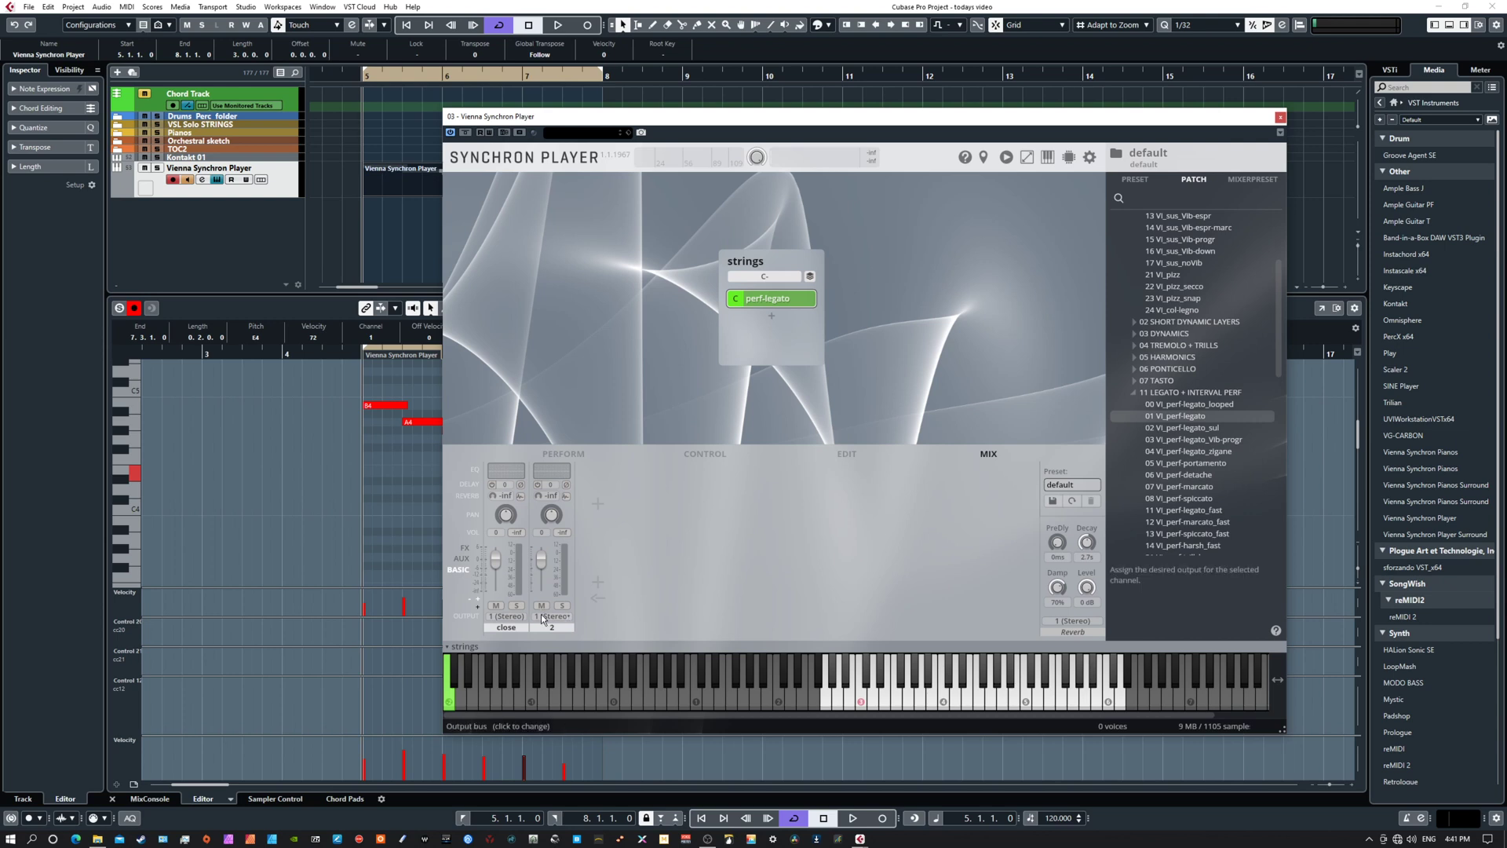
right_click(547, 624)
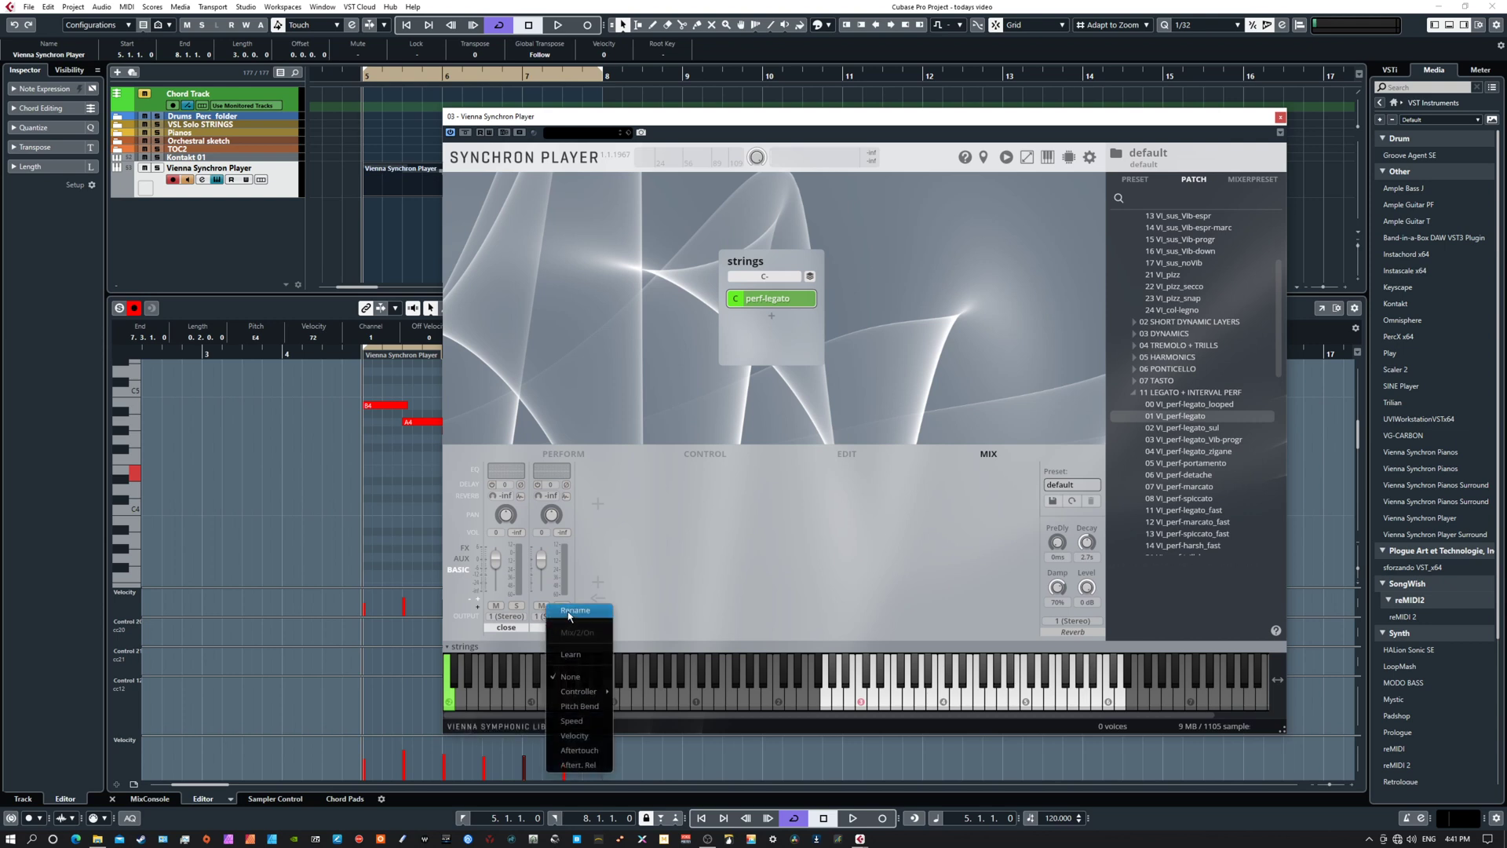
click(569, 615)
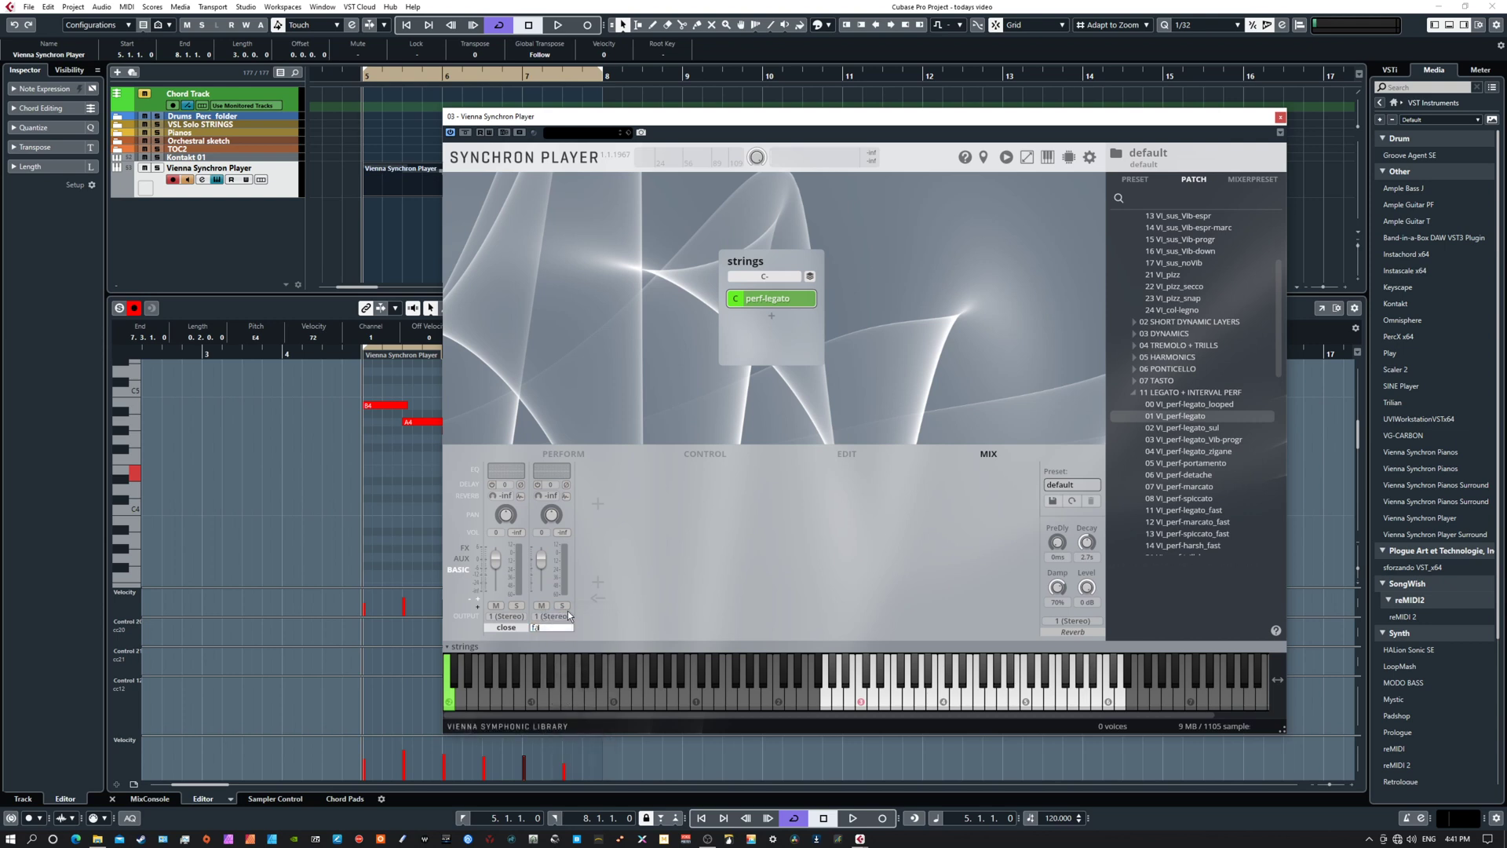
key(Return)
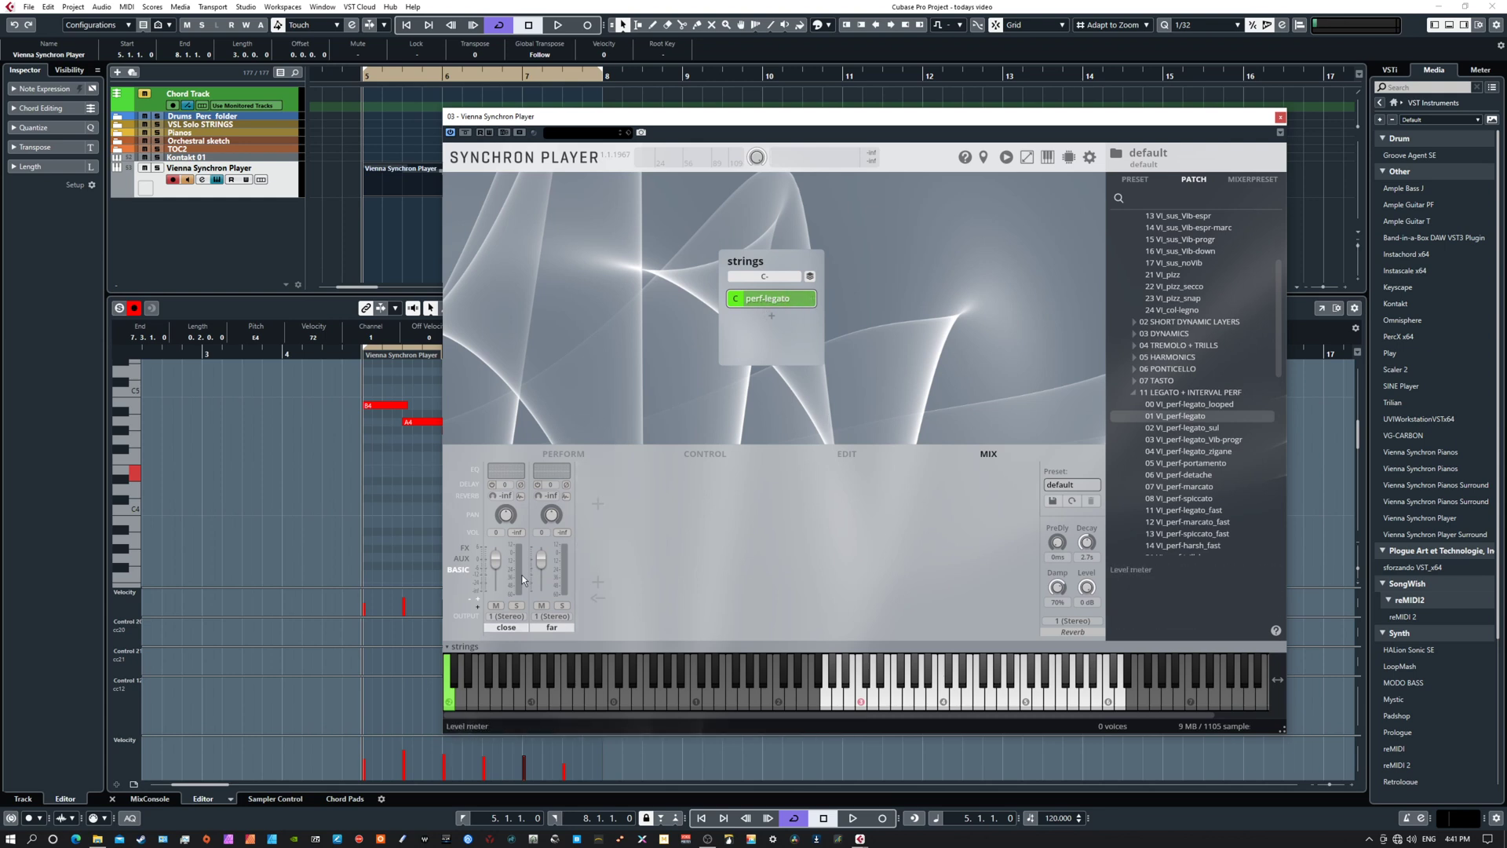
- Load the Vi 1 solo 1st chair impulse from SYNCHRON-ized Solo Strings on the close channel, with dry/wet at about 21%
click(521, 496)
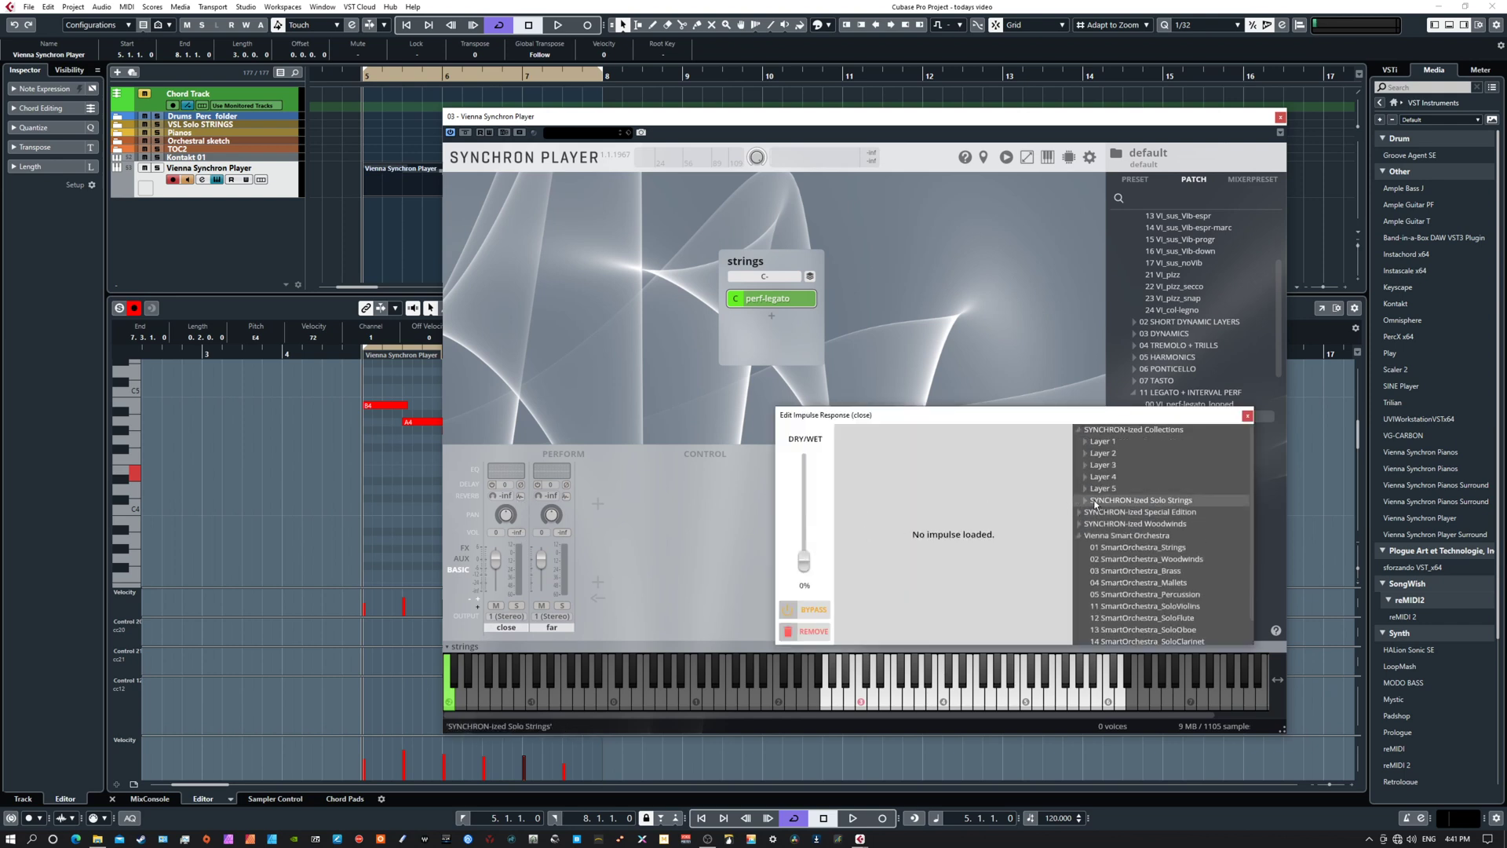
click(1096, 504)
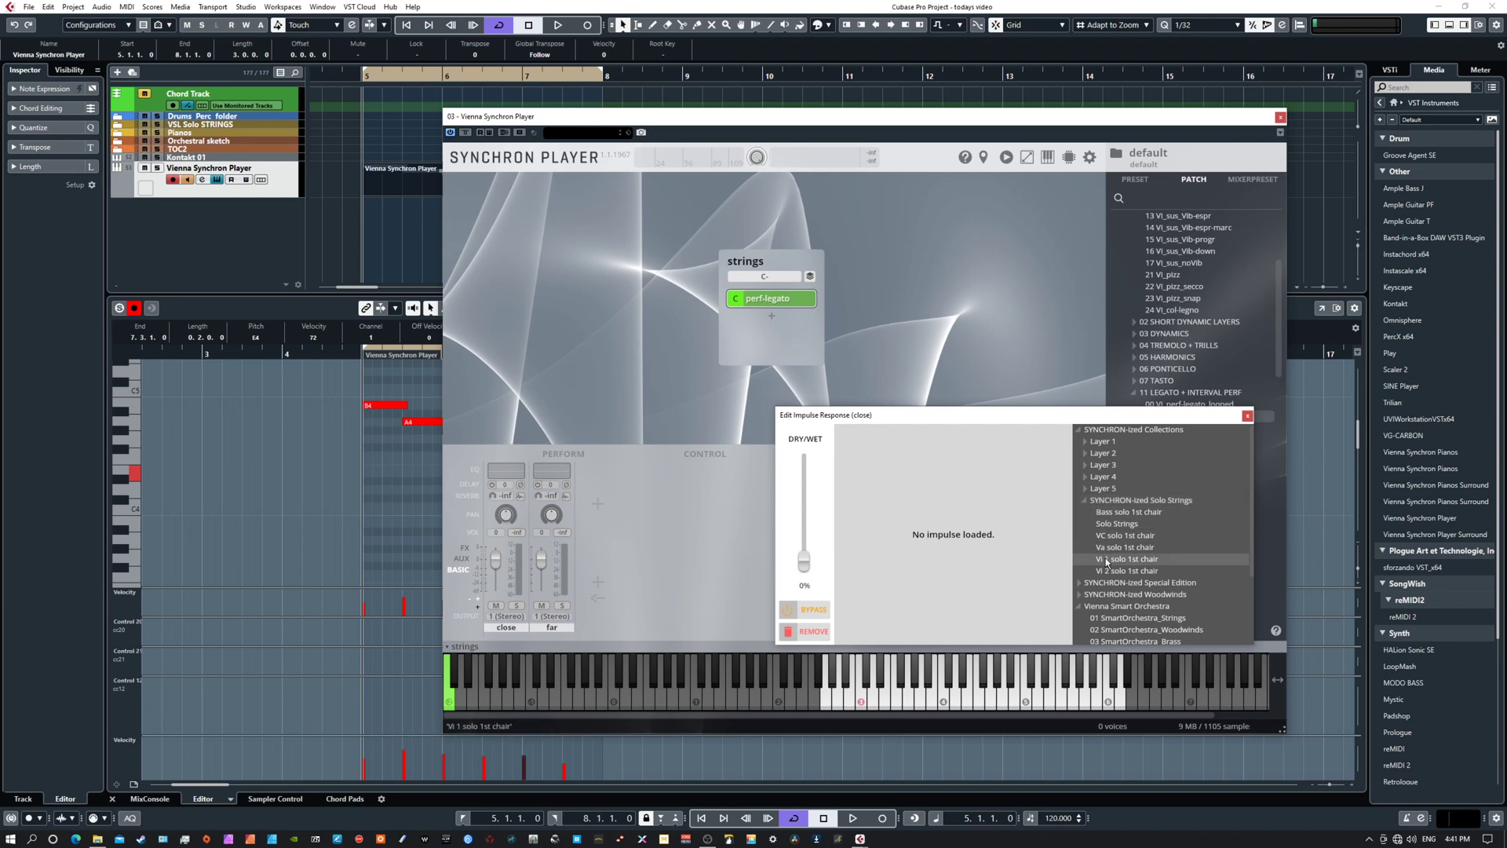
double_click(1107, 559)
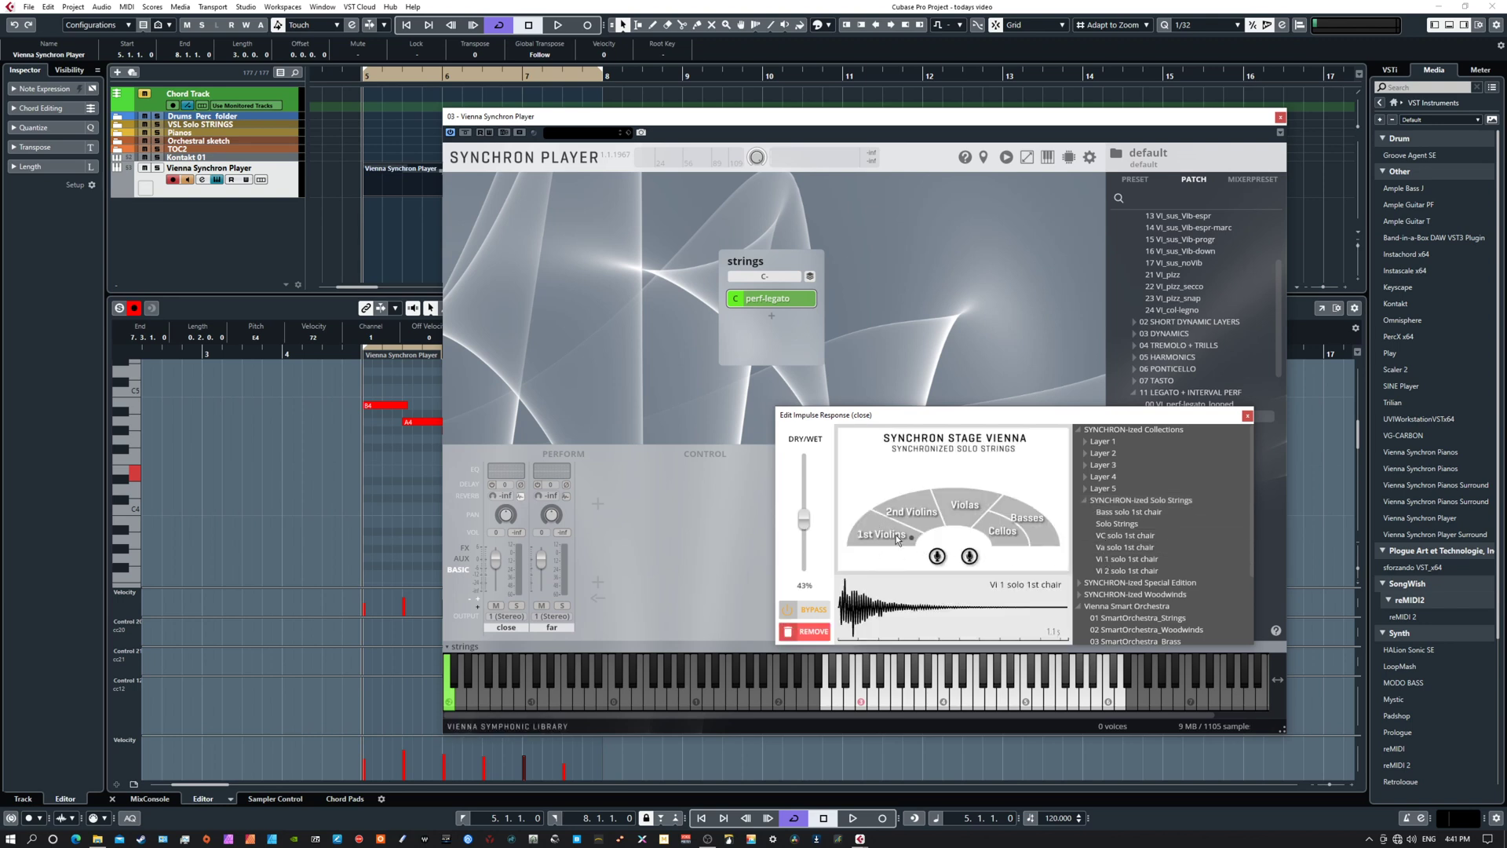
drag(807, 519, 806, 538)
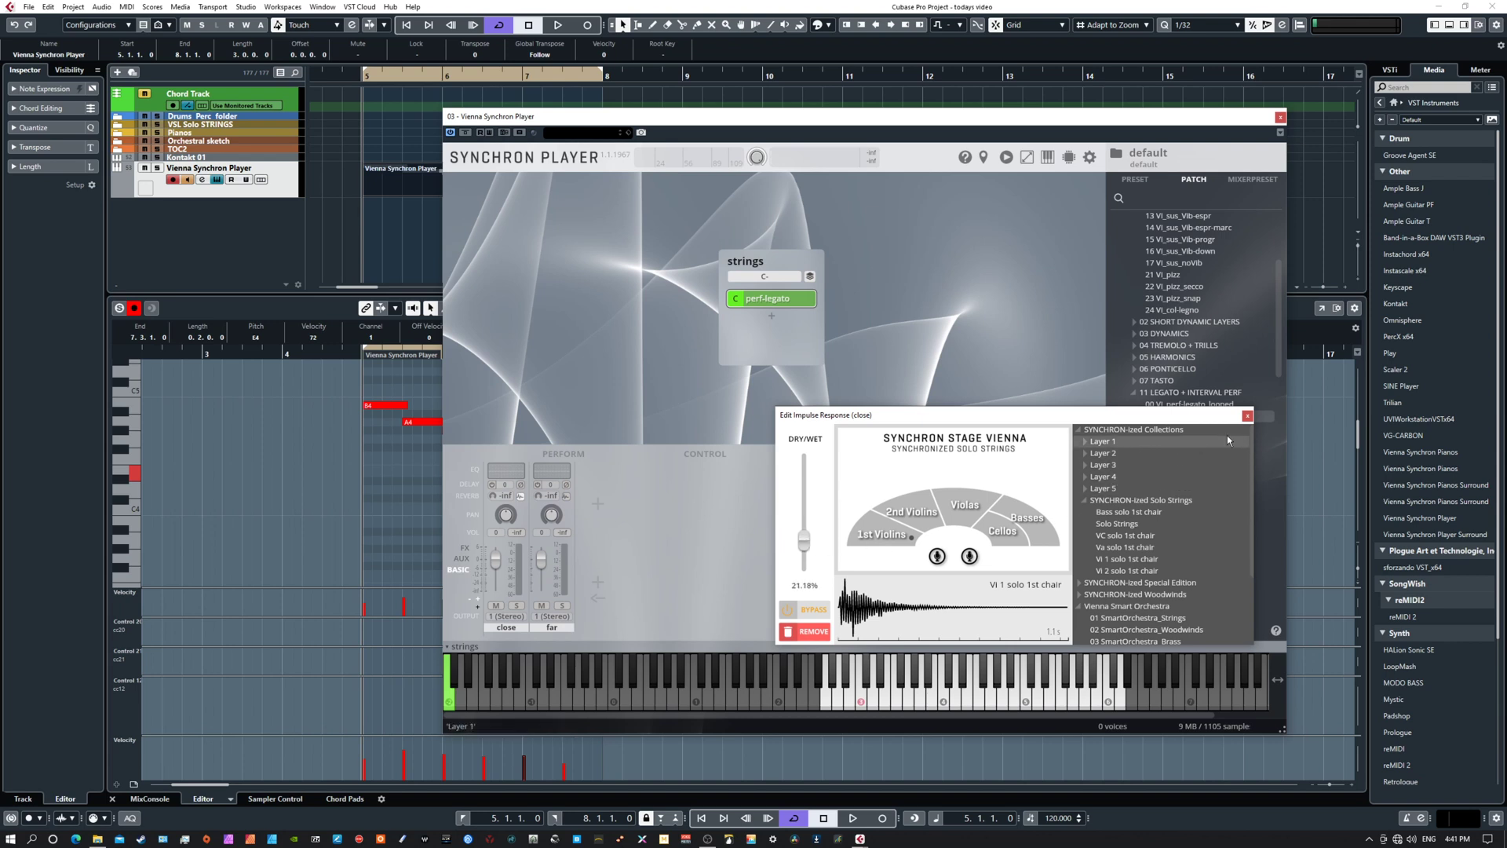
click(1248, 416)
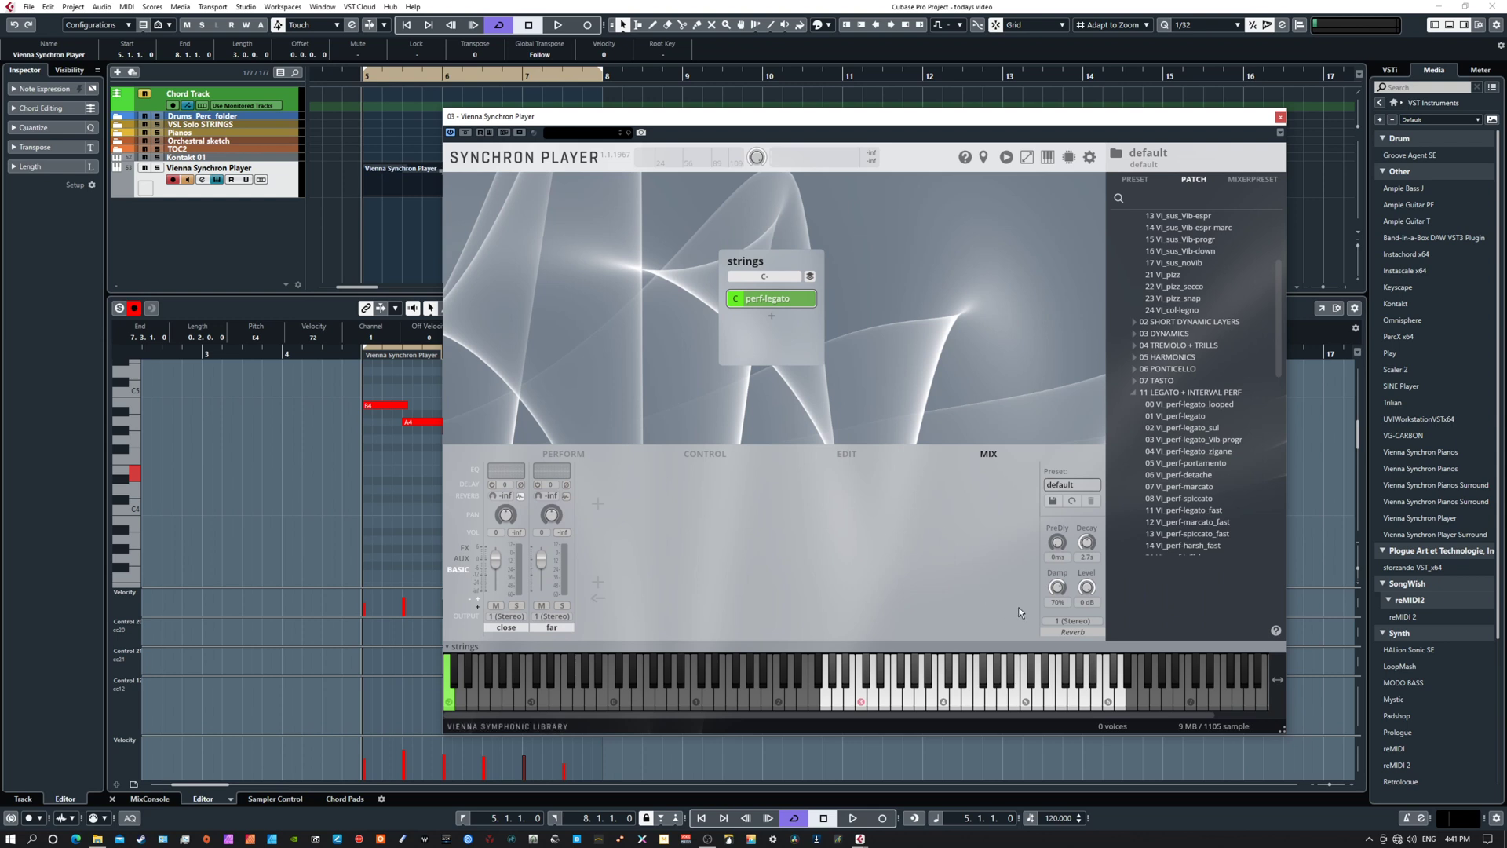
- Enable the algorithmic reverb and raise the close channel's reverb send to about -29
click(1051, 629)
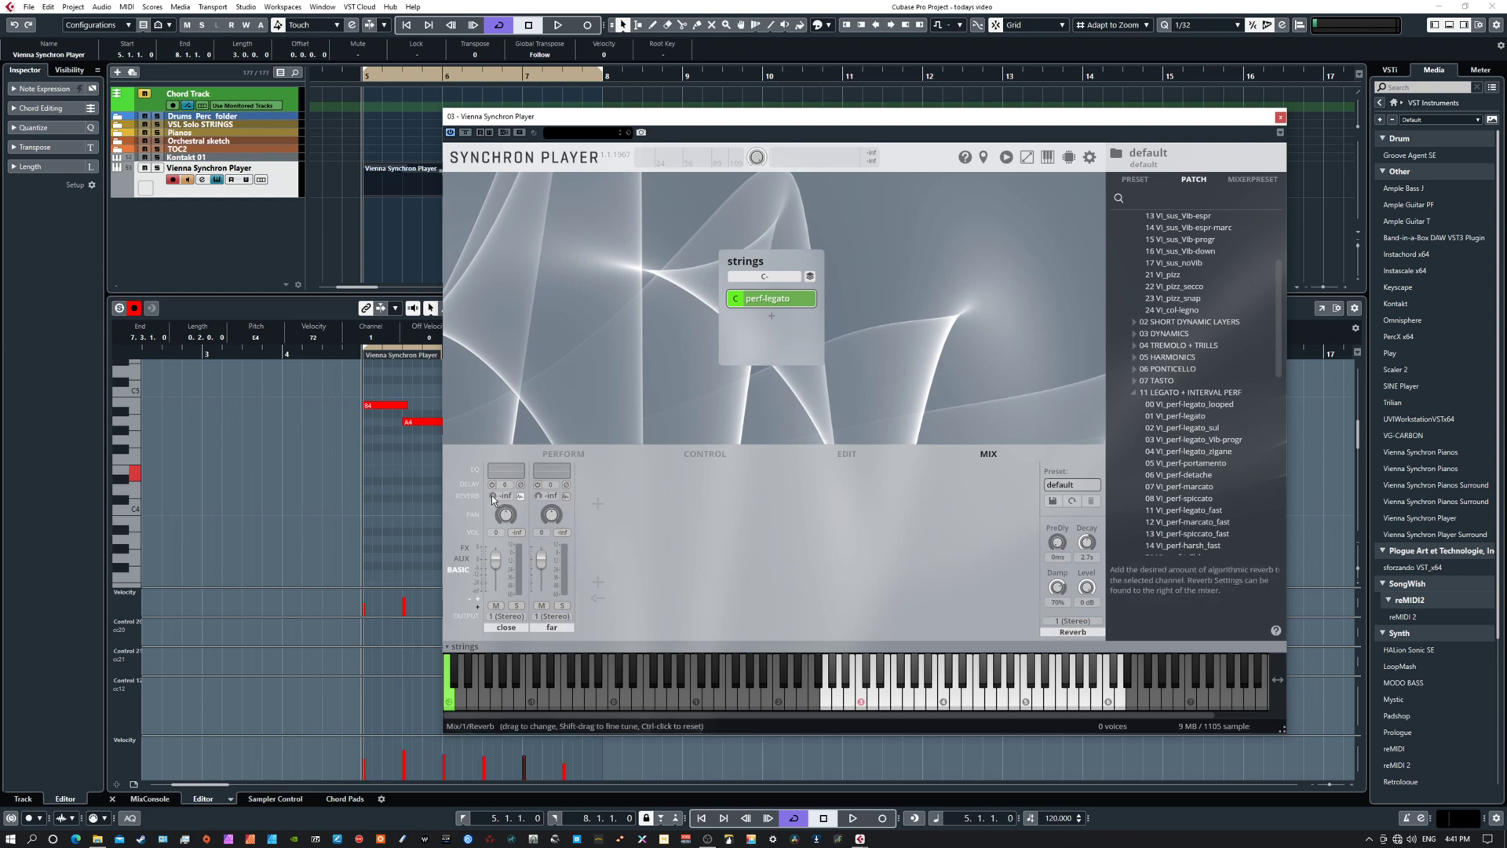
drag(493, 499, 493, 488)
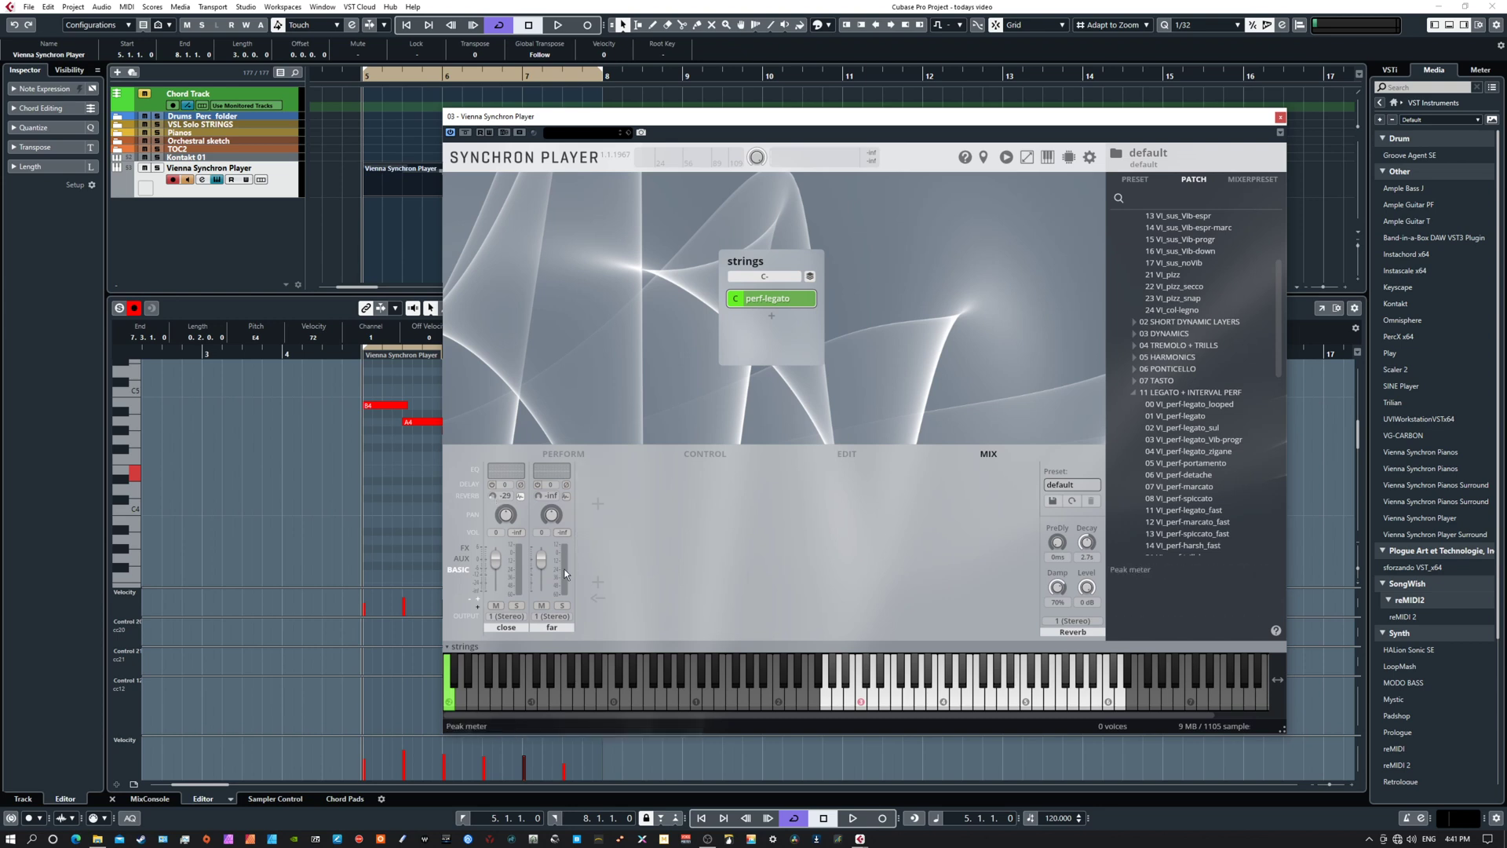
- Try the SmartOrchestra Woodwinds and Brass impulses on the far channel, settling on 04 SmartOrchestra_Mallets with dry/wet at about 29%
click(567, 497)
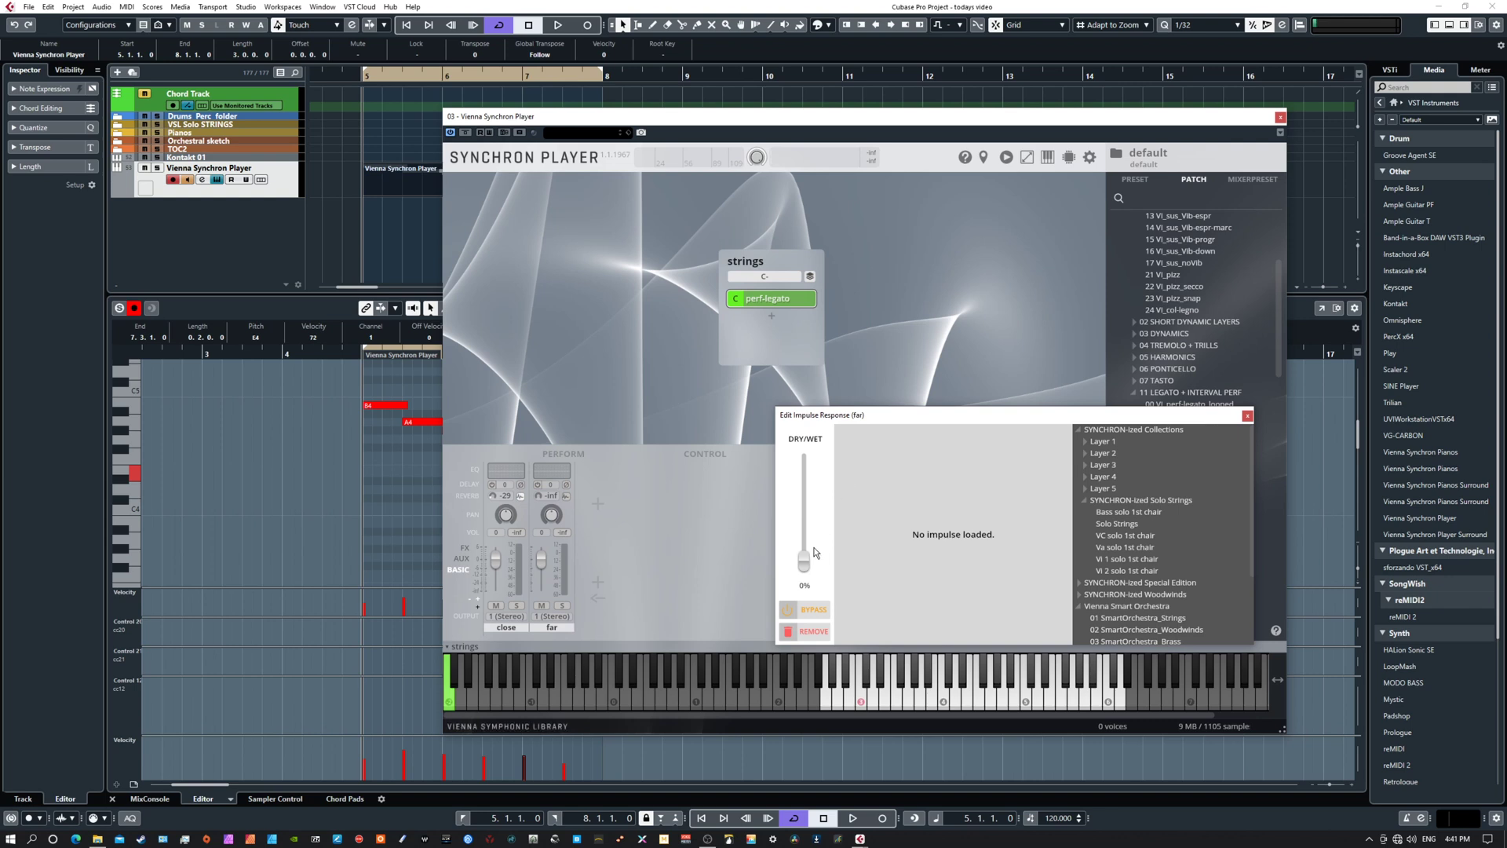
click(1118, 501)
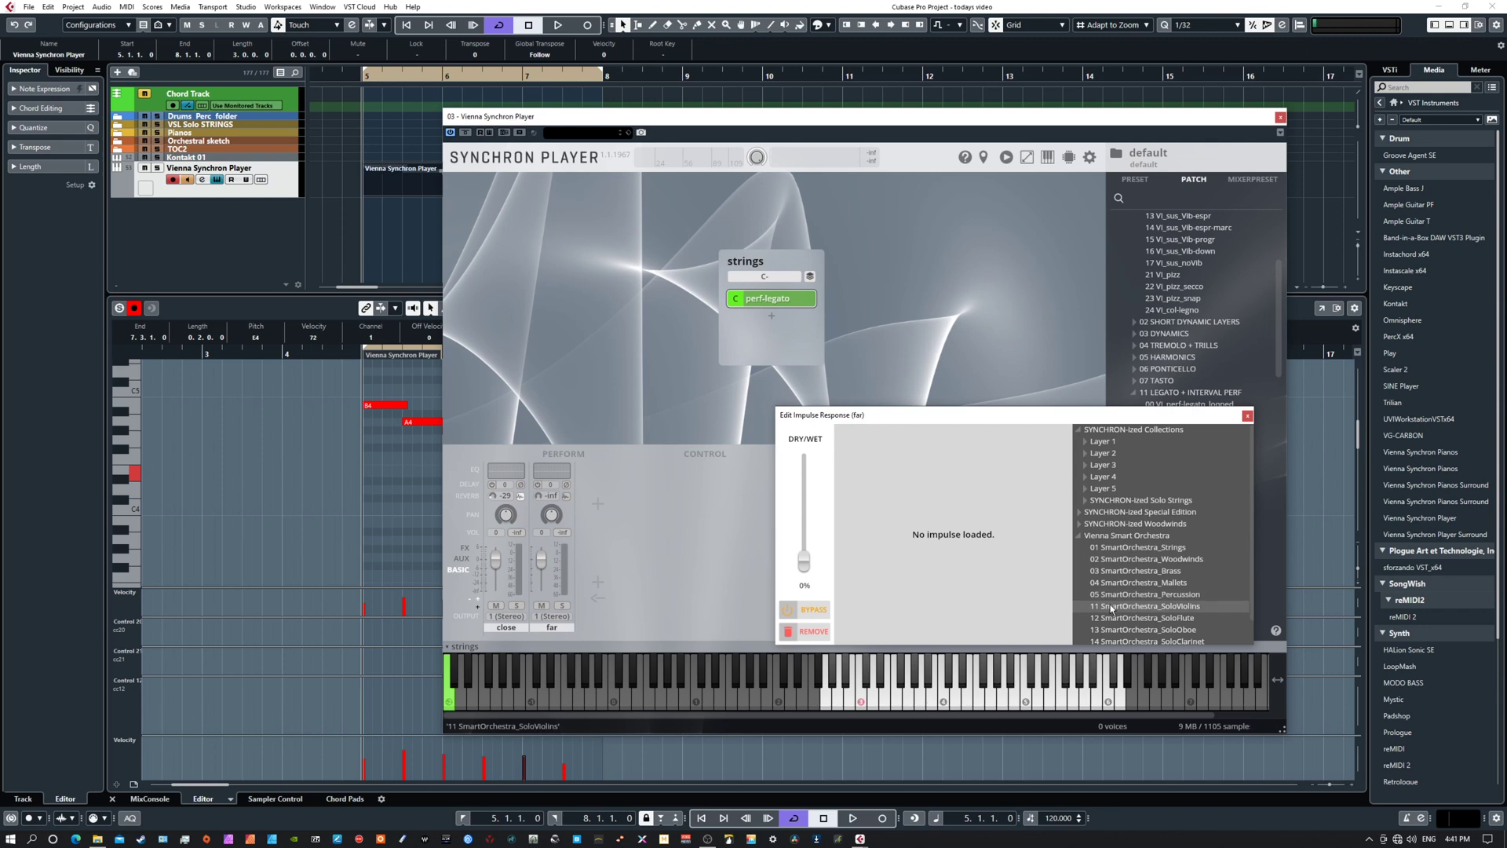
click(1113, 559)
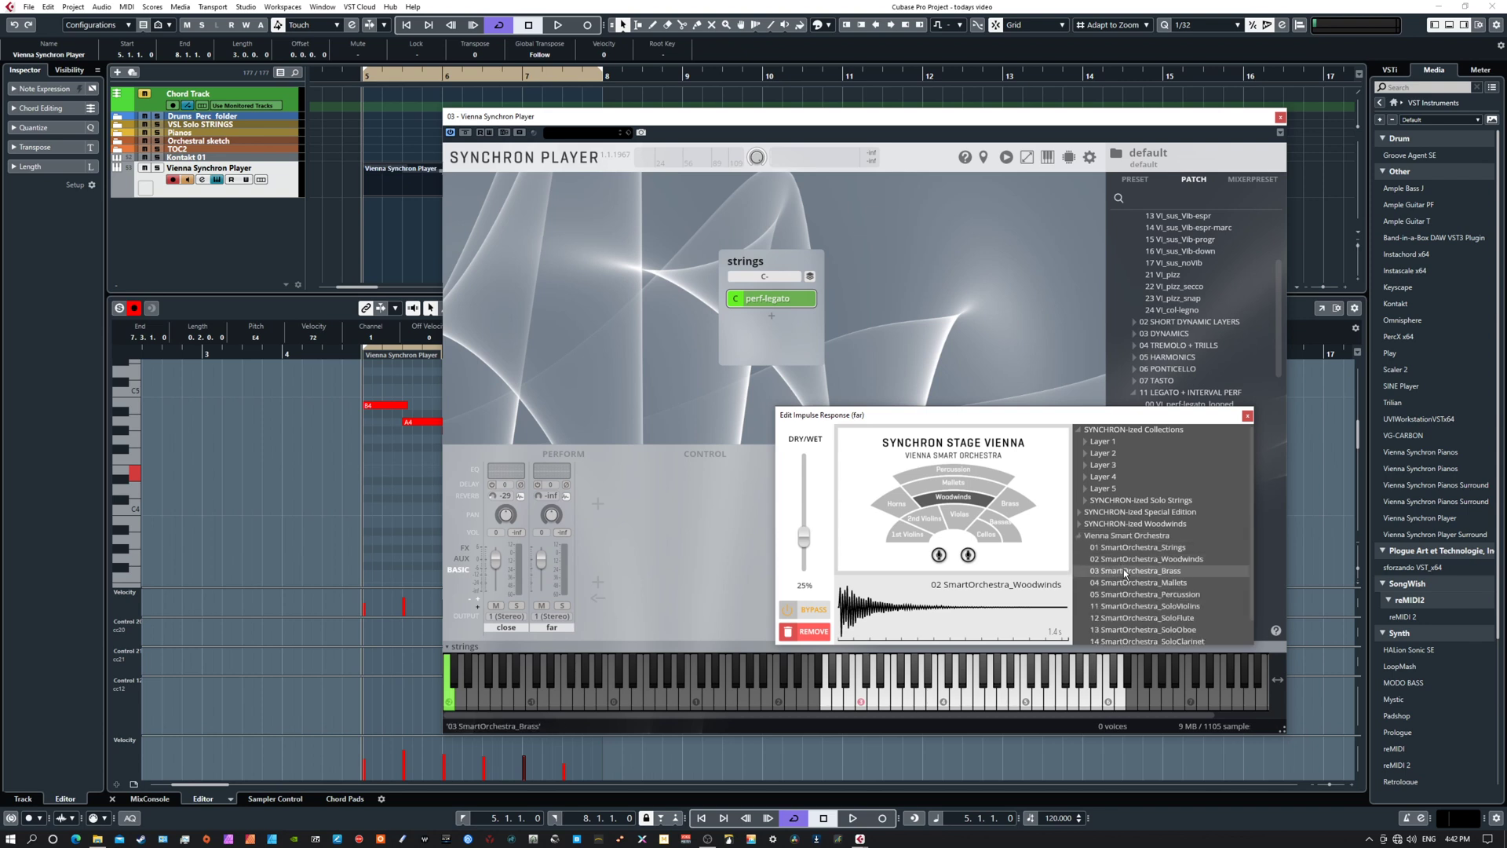
click(1124, 571)
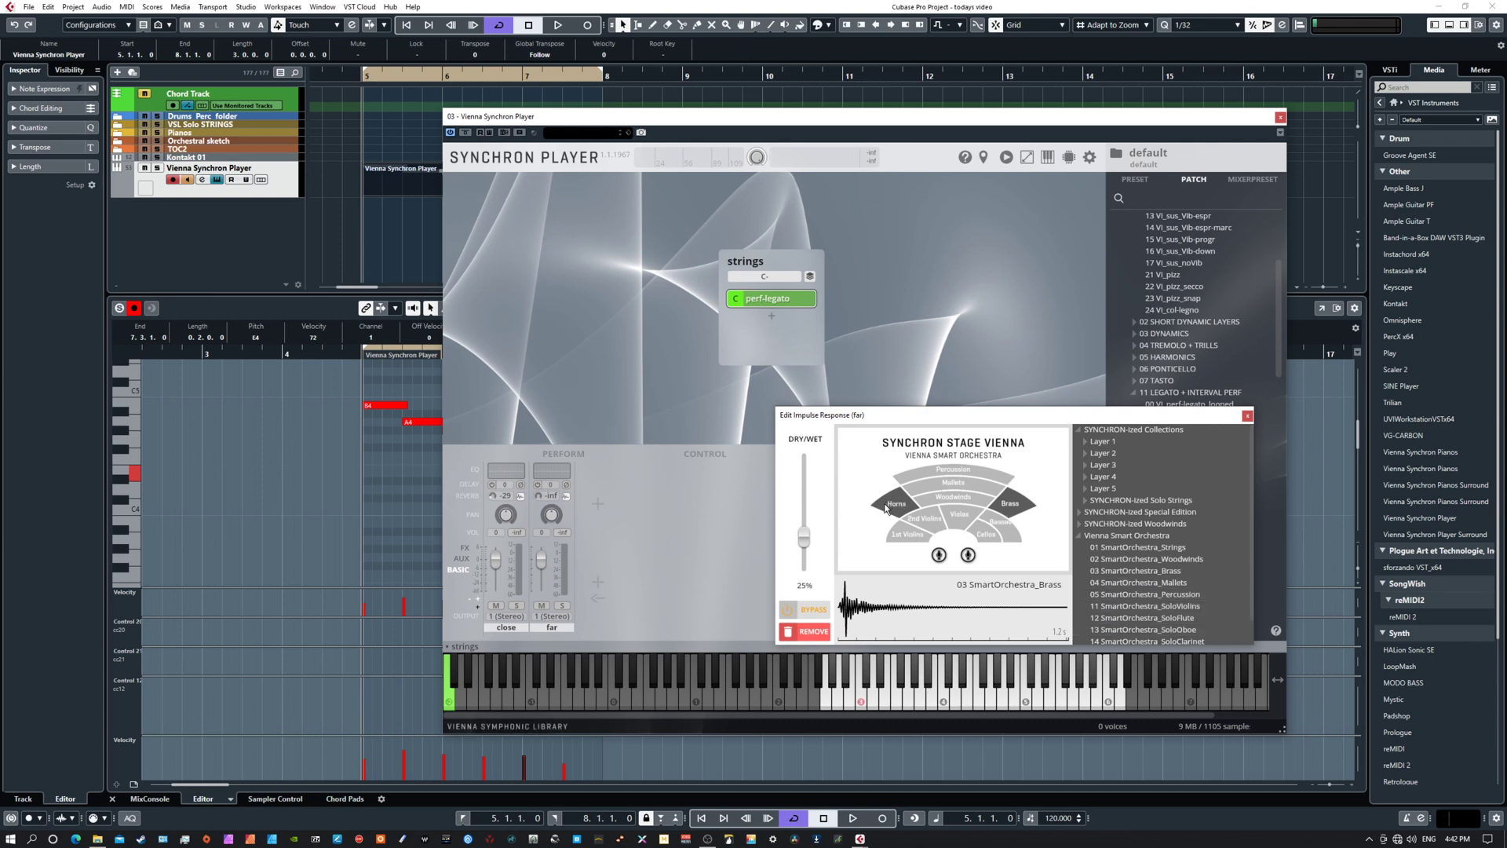
click(1130, 590)
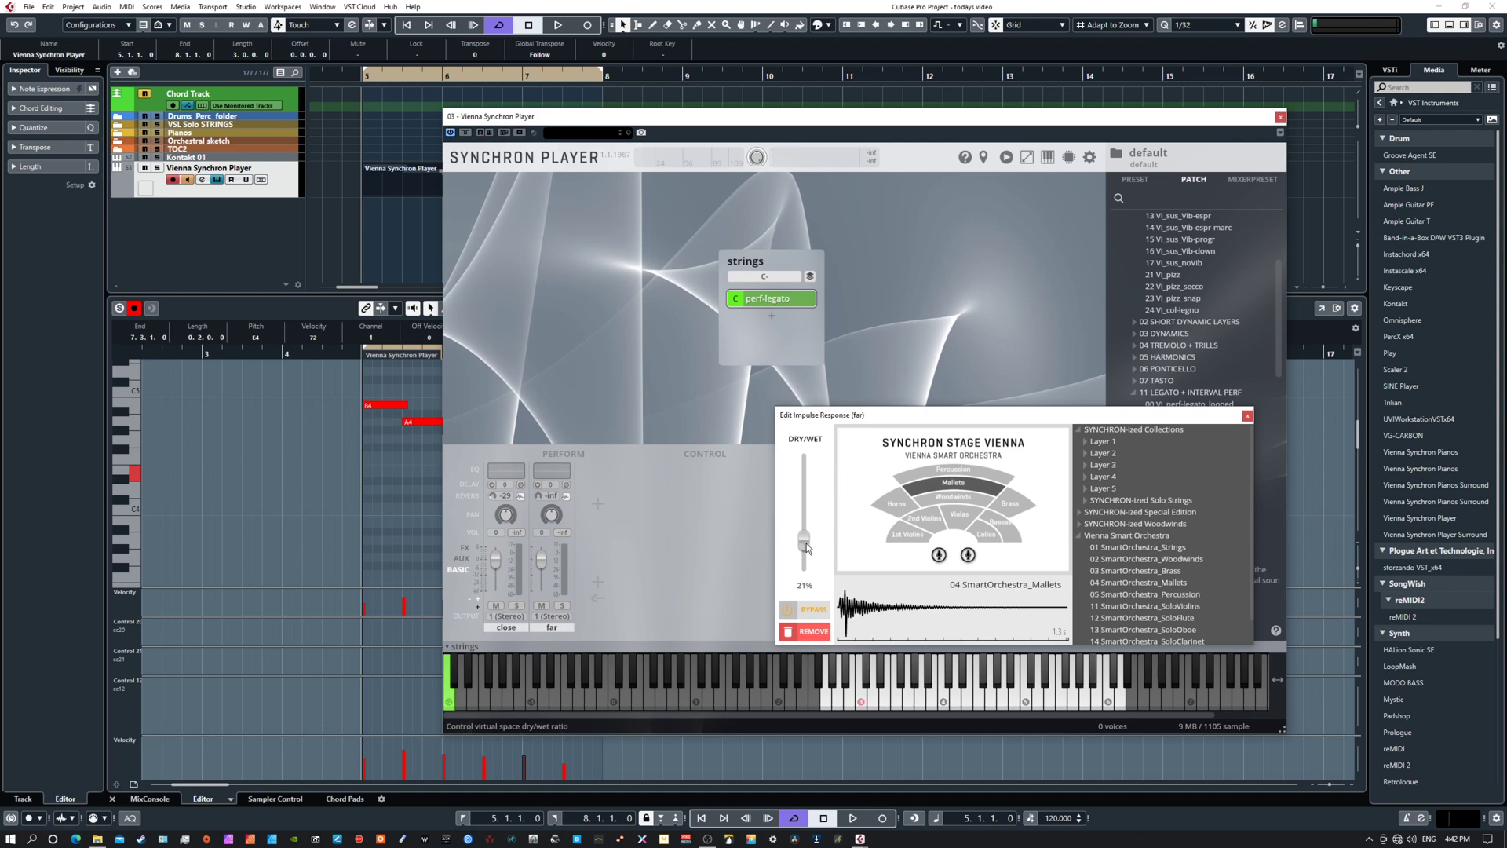
drag(805, 535, 805, 533)
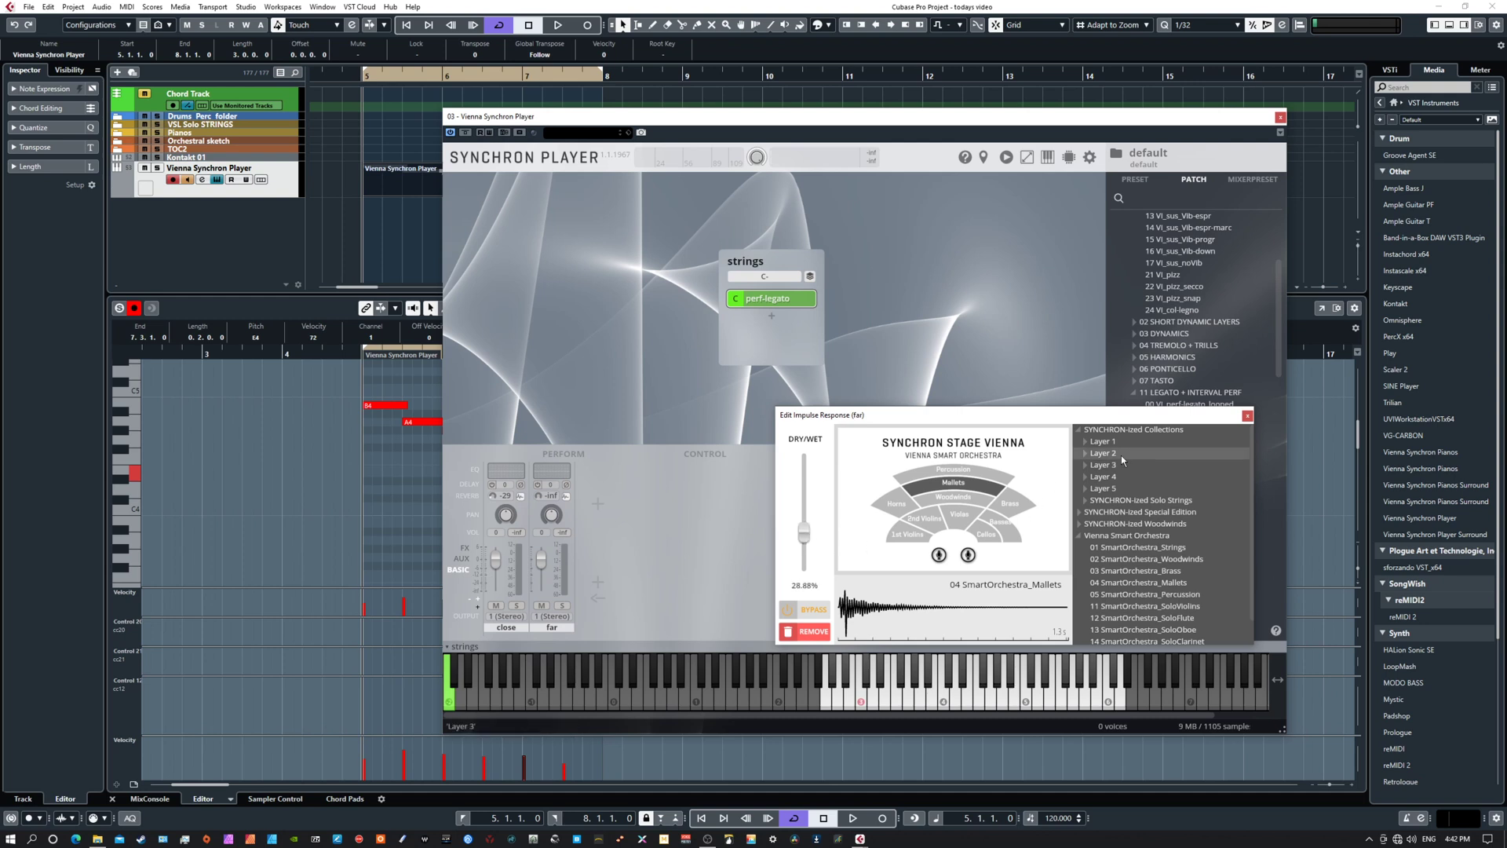
click(1248, 416)
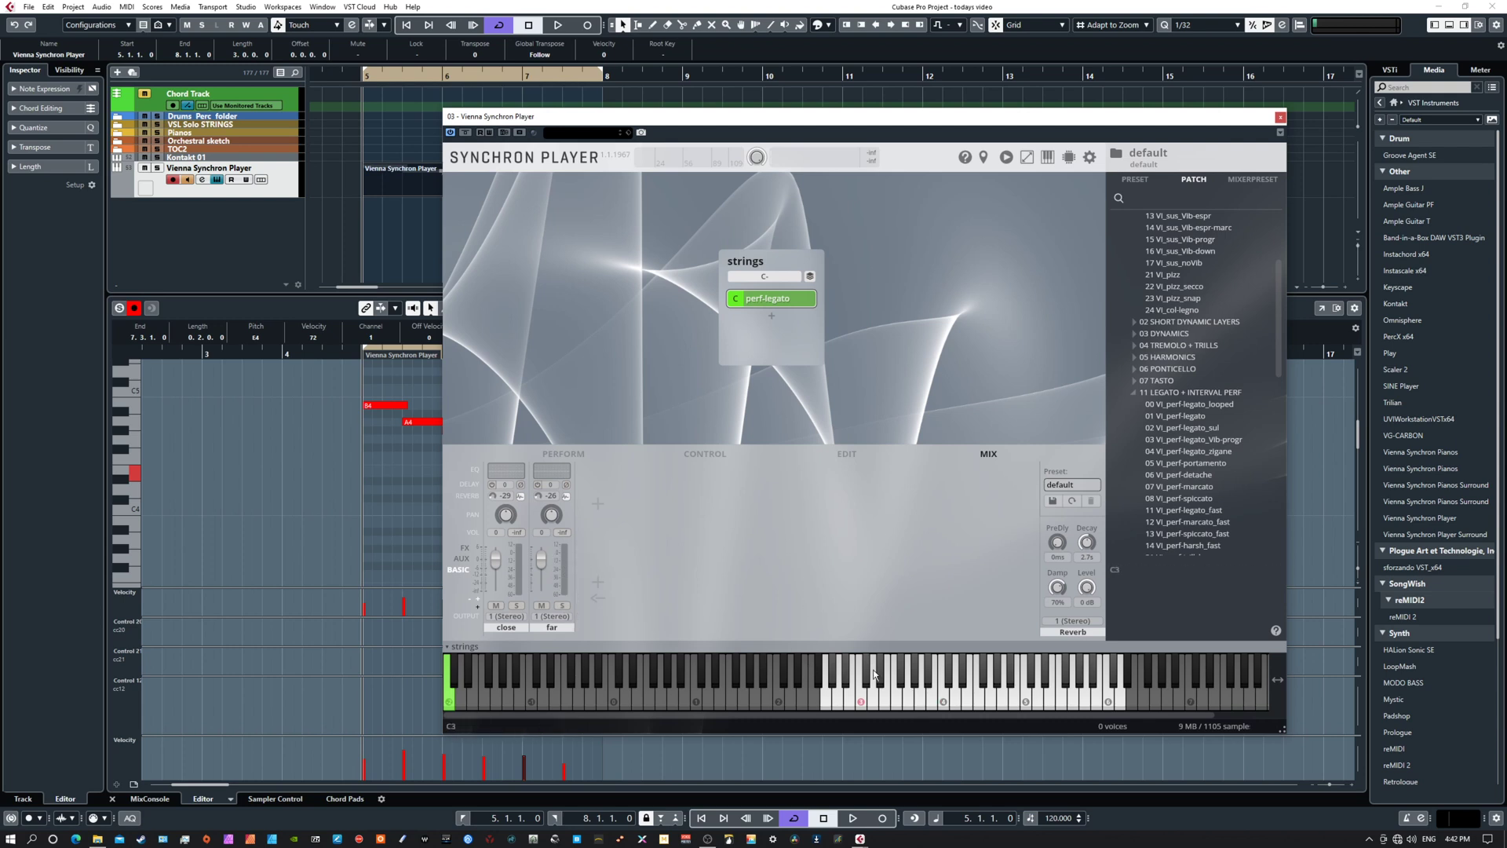
- Set the mixer output of the perf-legato slot to the far channel
click(972, 696)
click(846, 457)
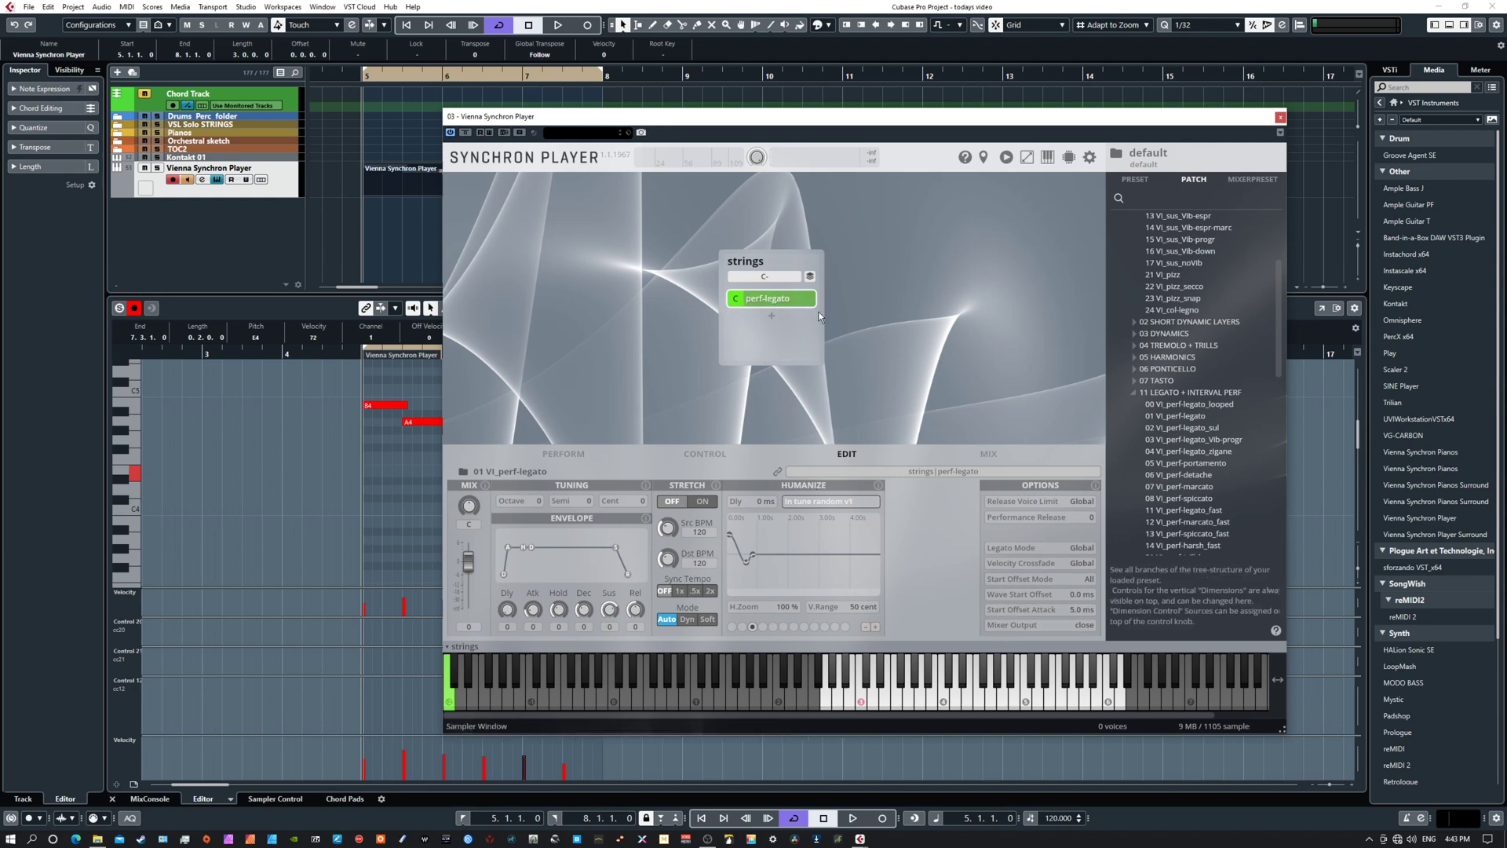
click(1023, 625)
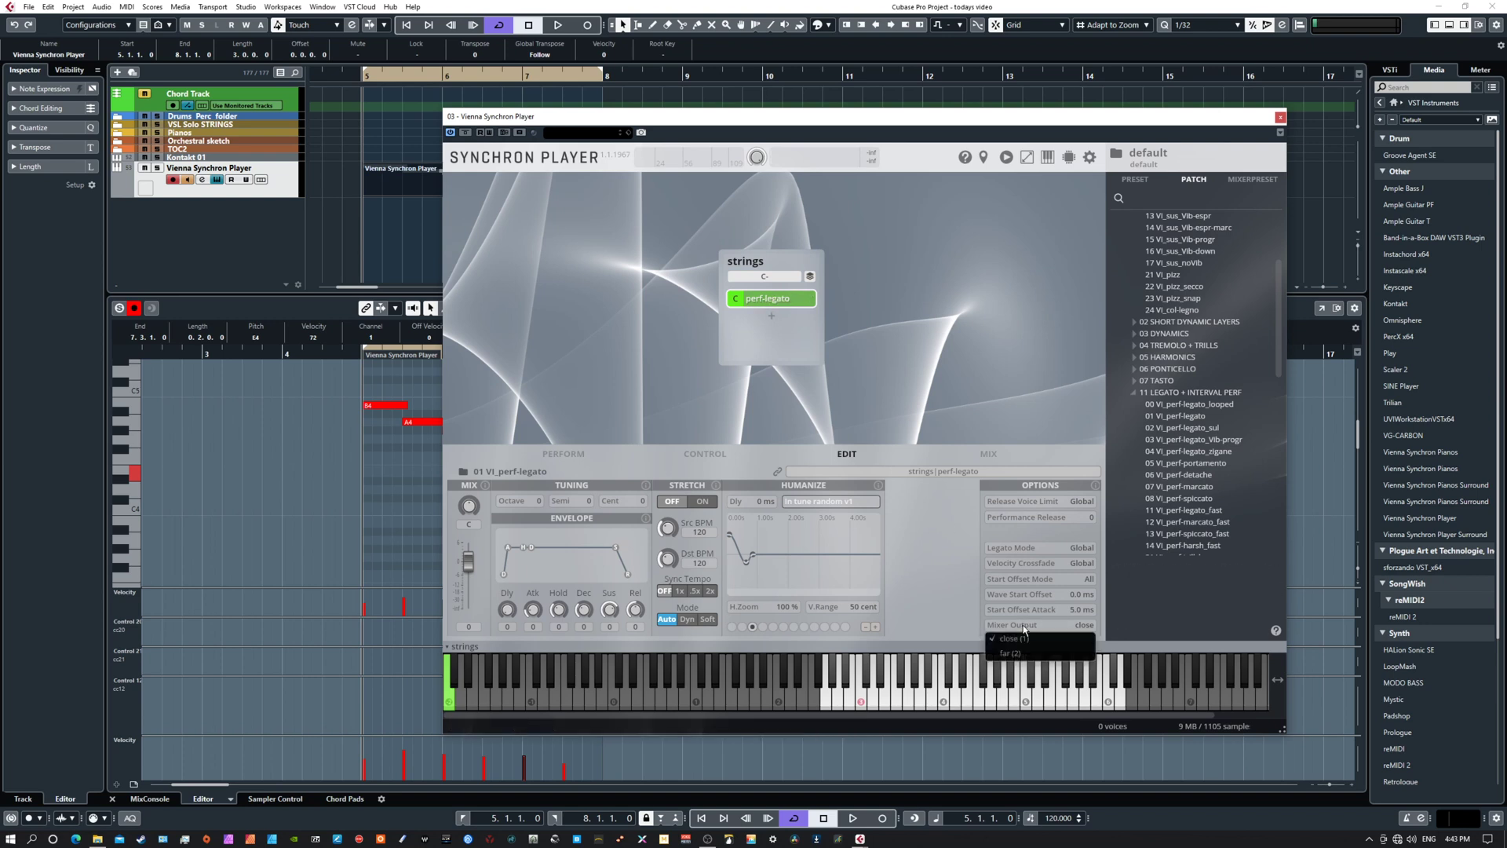
click(1018, 654)
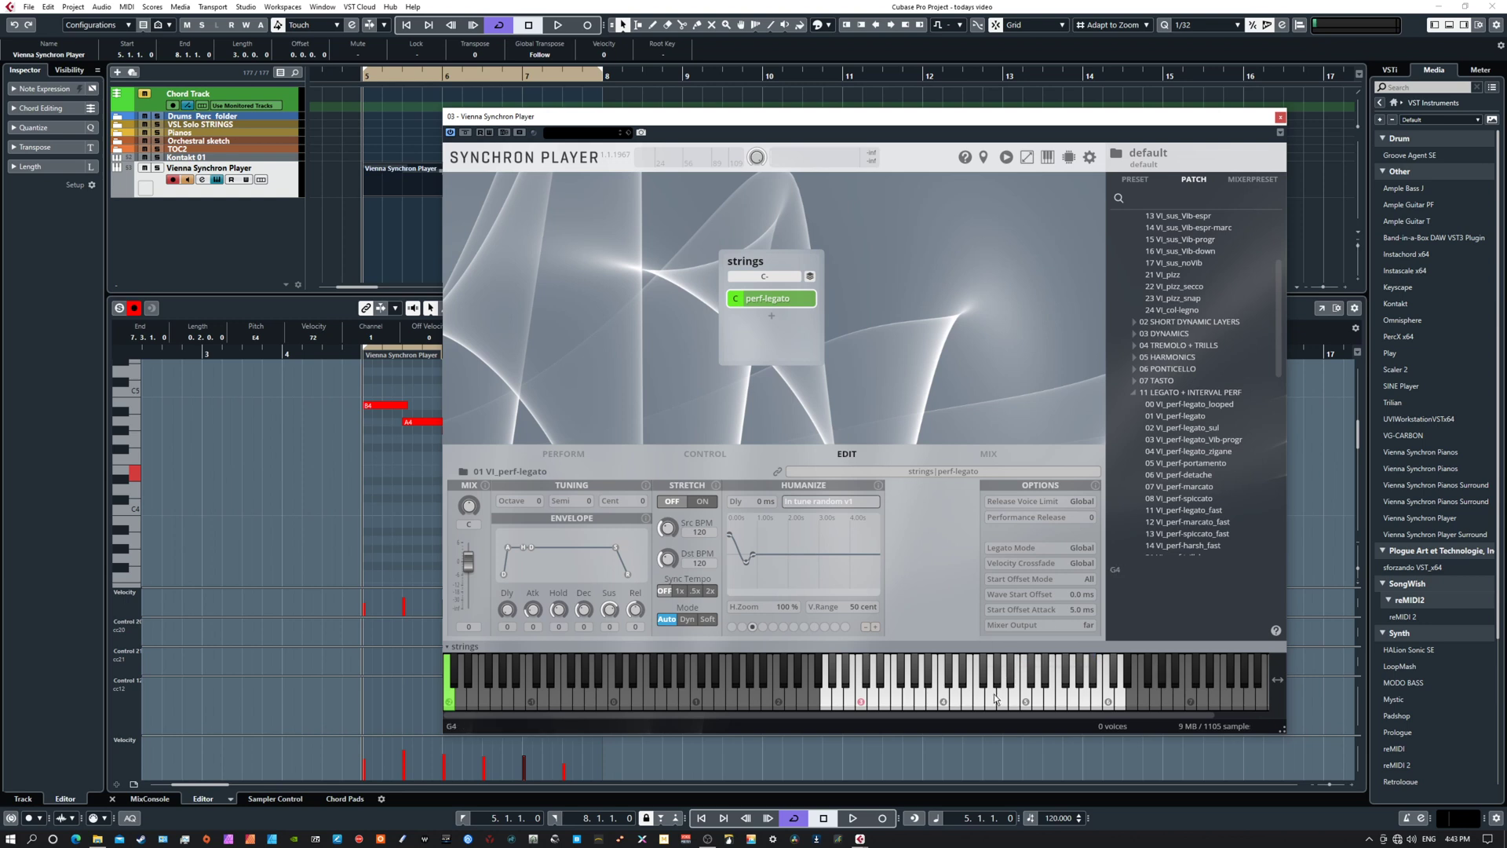
- Play a series of notes on the virtual keyboard to audition perf-legato through the far channel
click(992, 696)
click(967, 697)
click(928, 701)
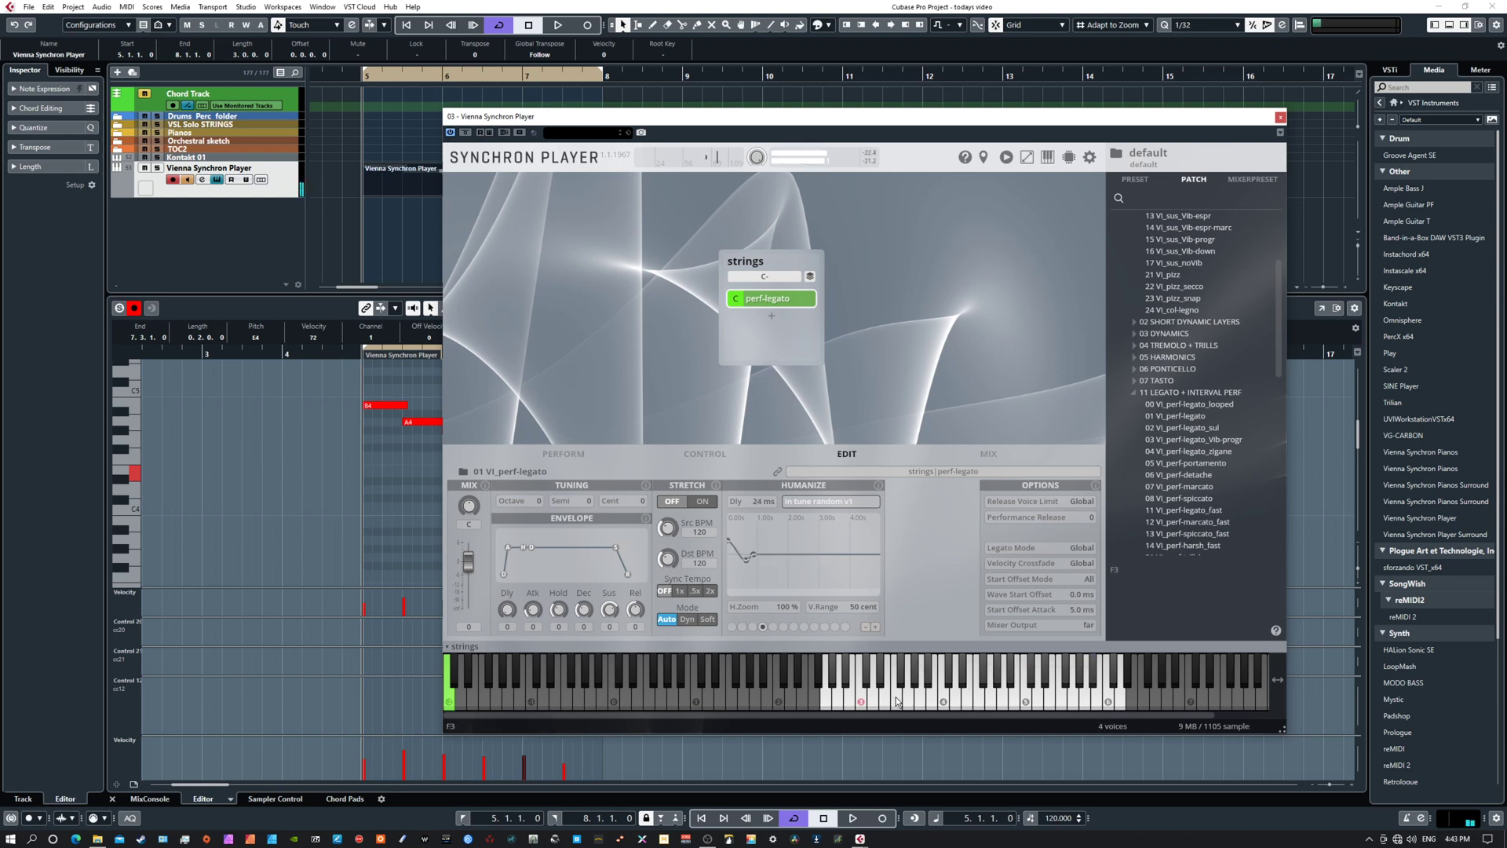
click(965, 700)
click(1004, 699)
click(979, 698)
click(937, 698)
click(920, 698)
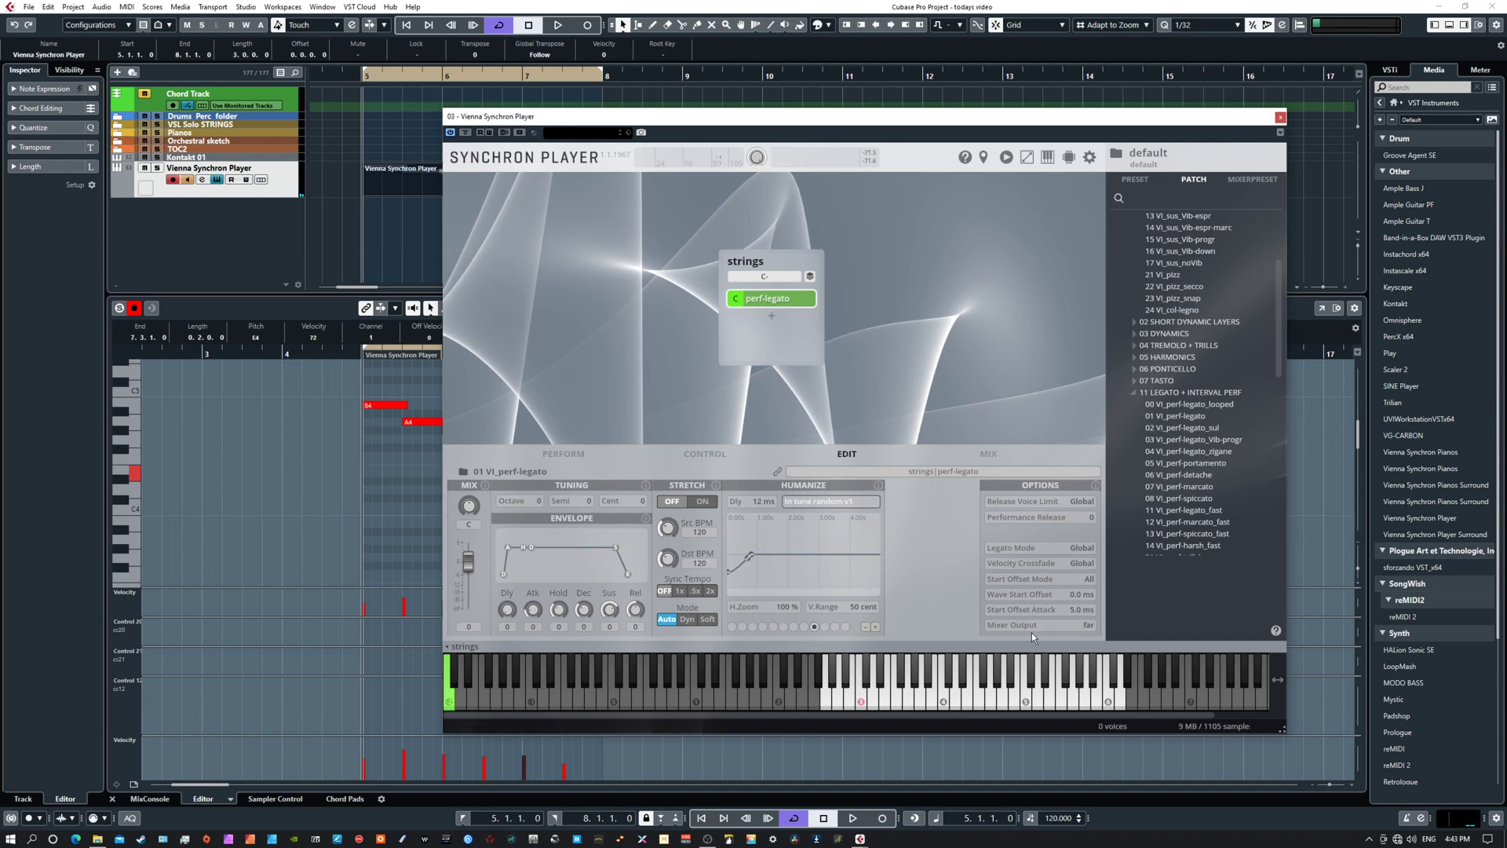
- Play the looped phrase, switch the perf-legato slot's mixer output to close during playback, and stop
key(space)
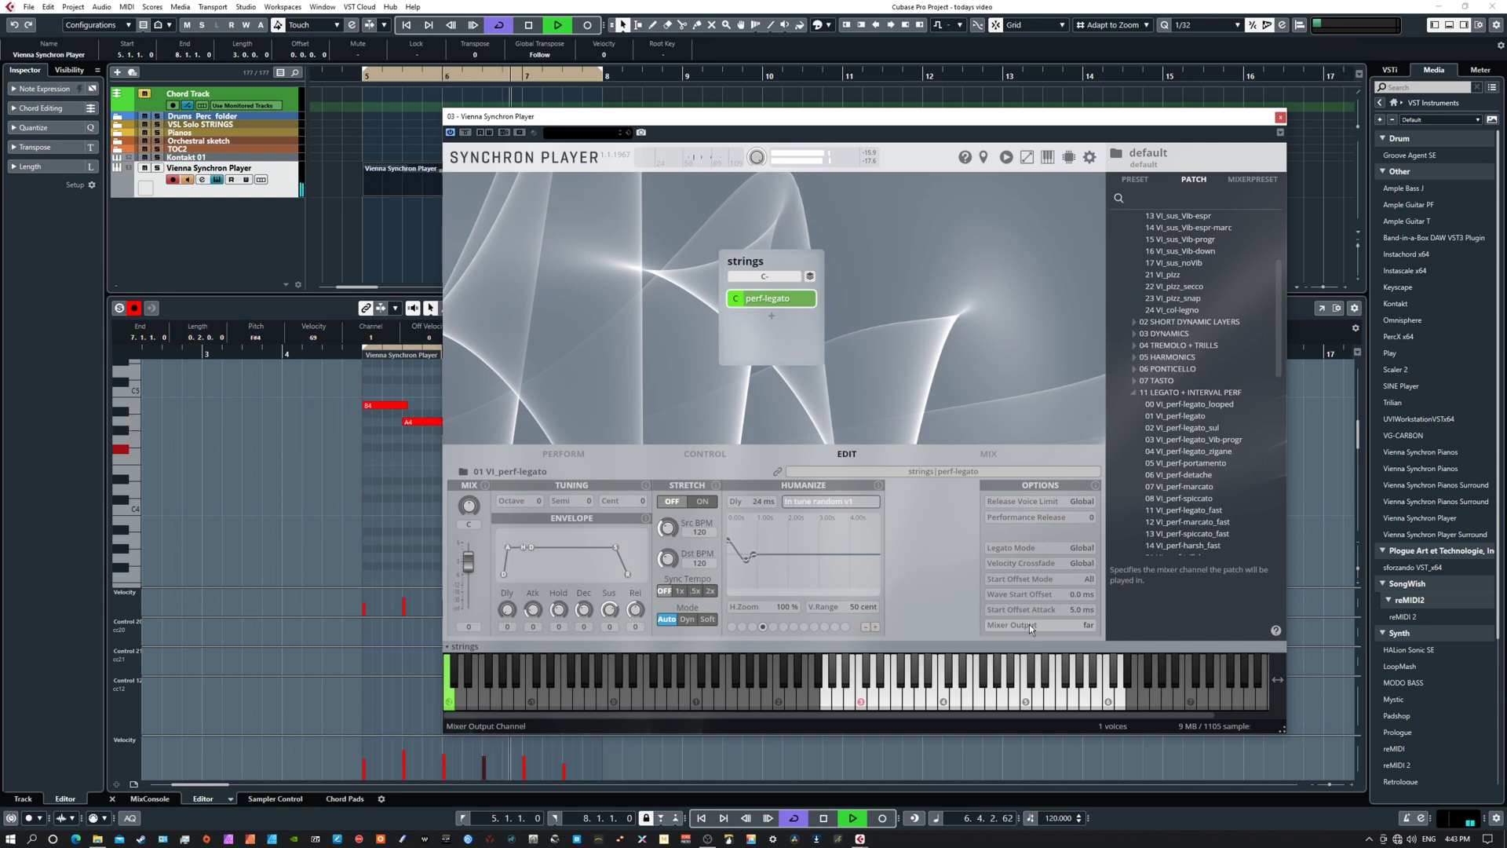
click(1031, 626)
click(1032, 634)
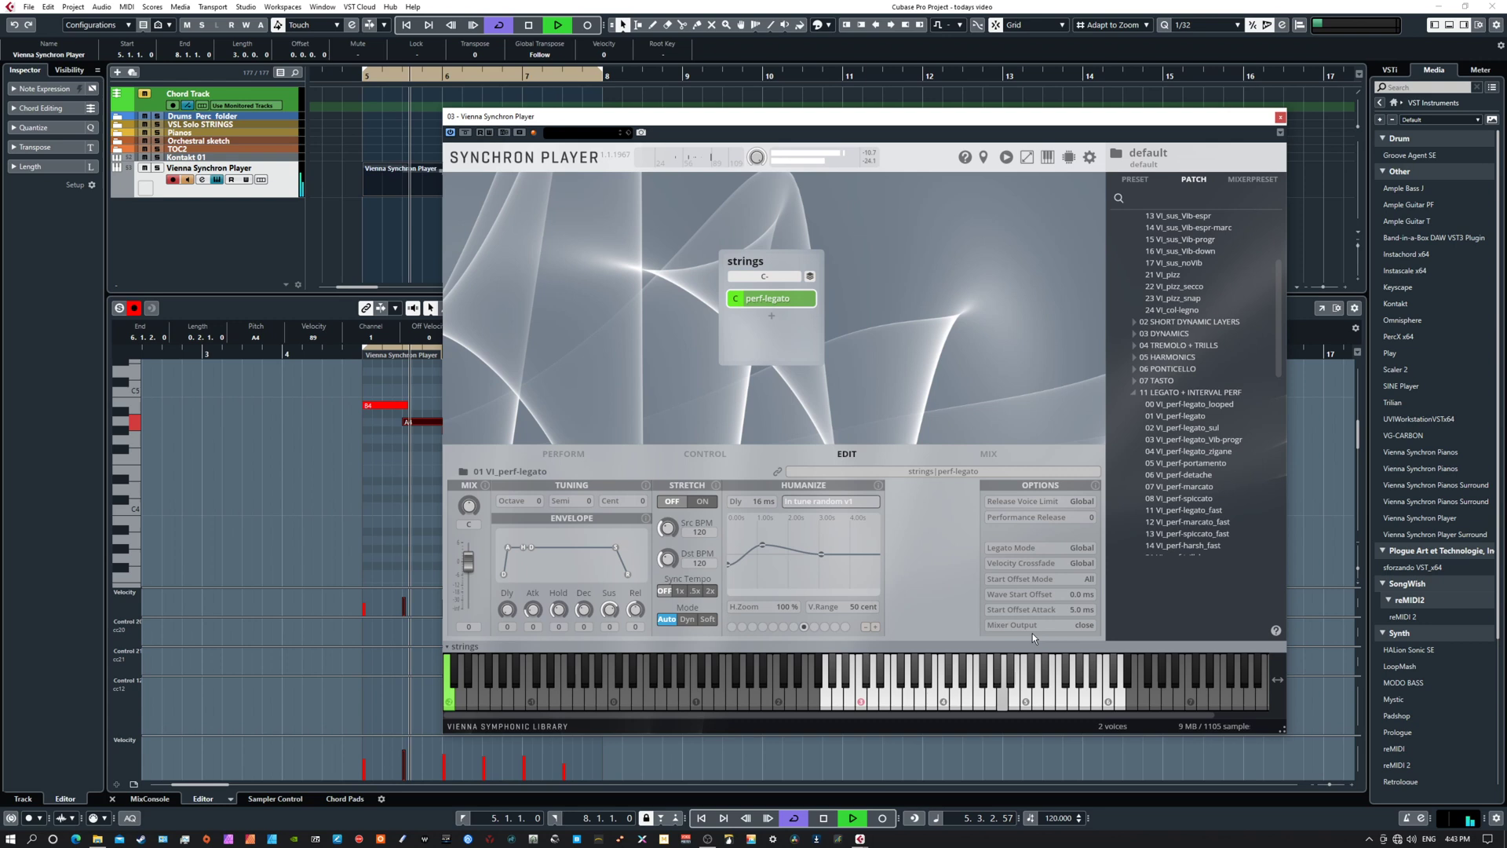
key(space)
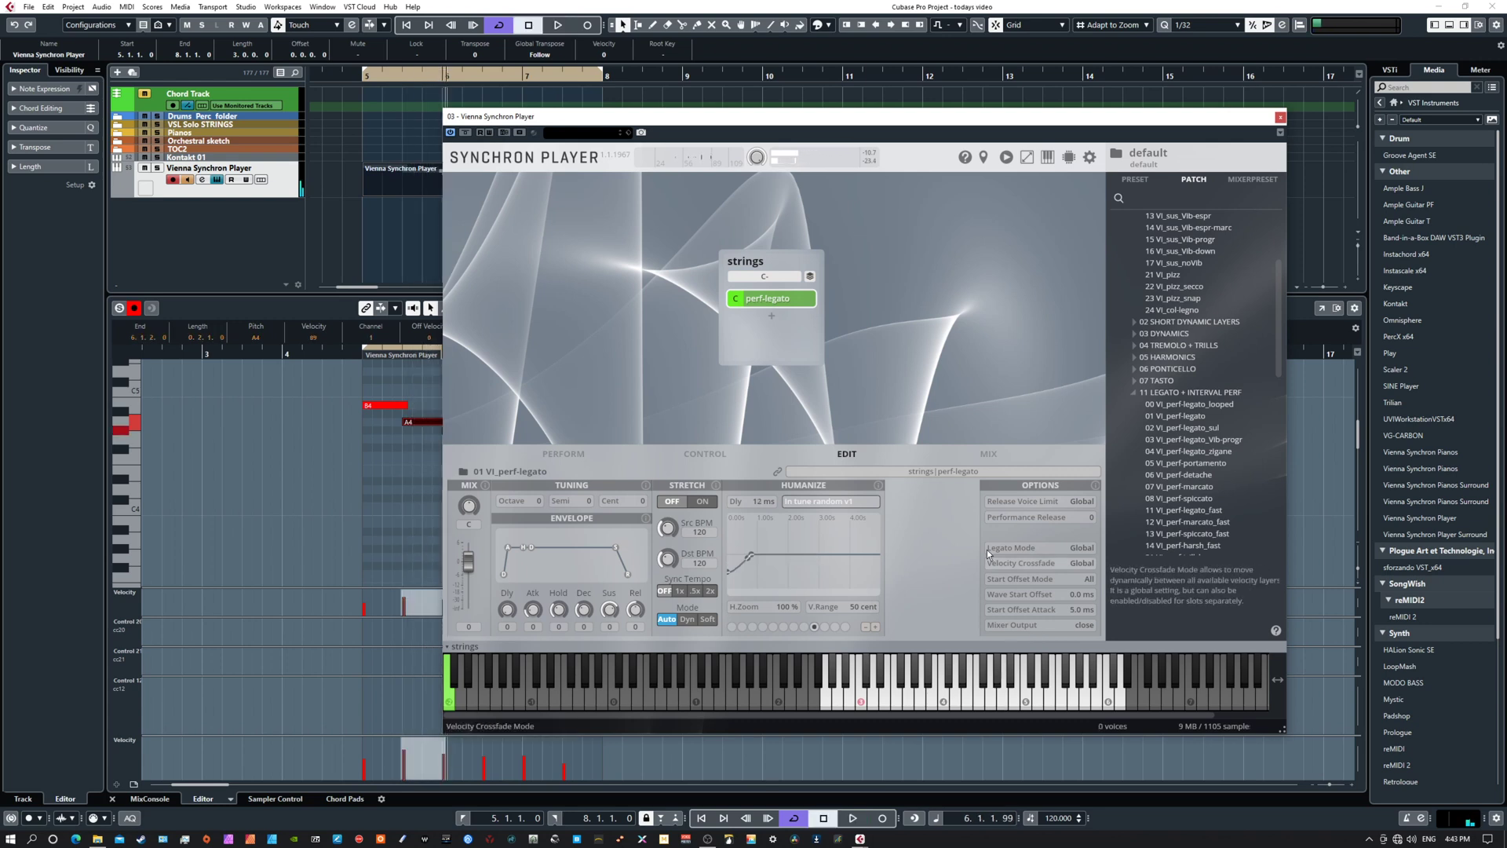
- Review the close and far mixer channels and the perf-legato slot's mixer output choices, keeping close selected
click(987, 455)
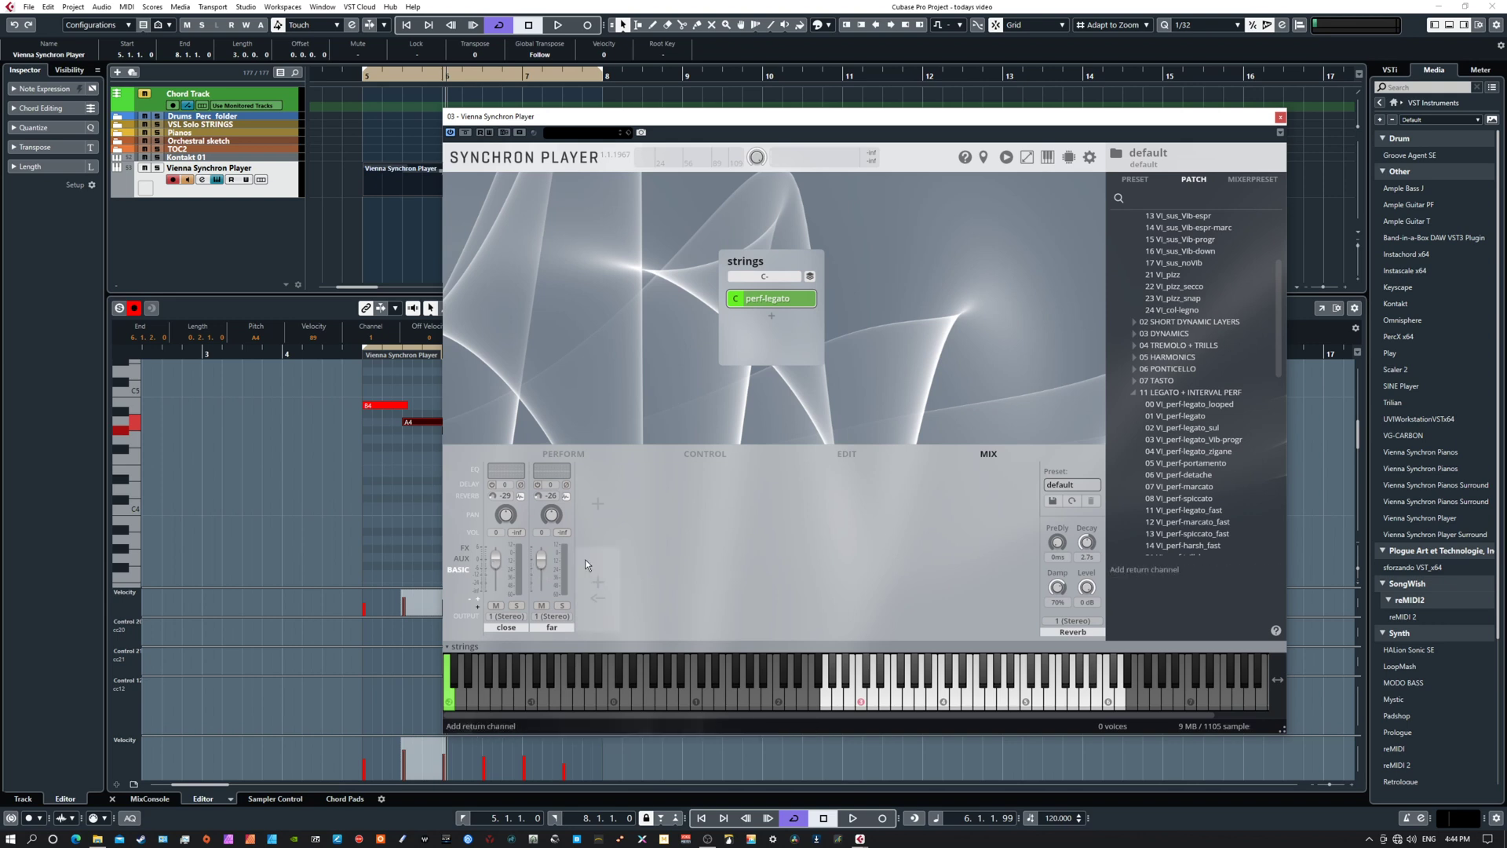
click(846, 455)
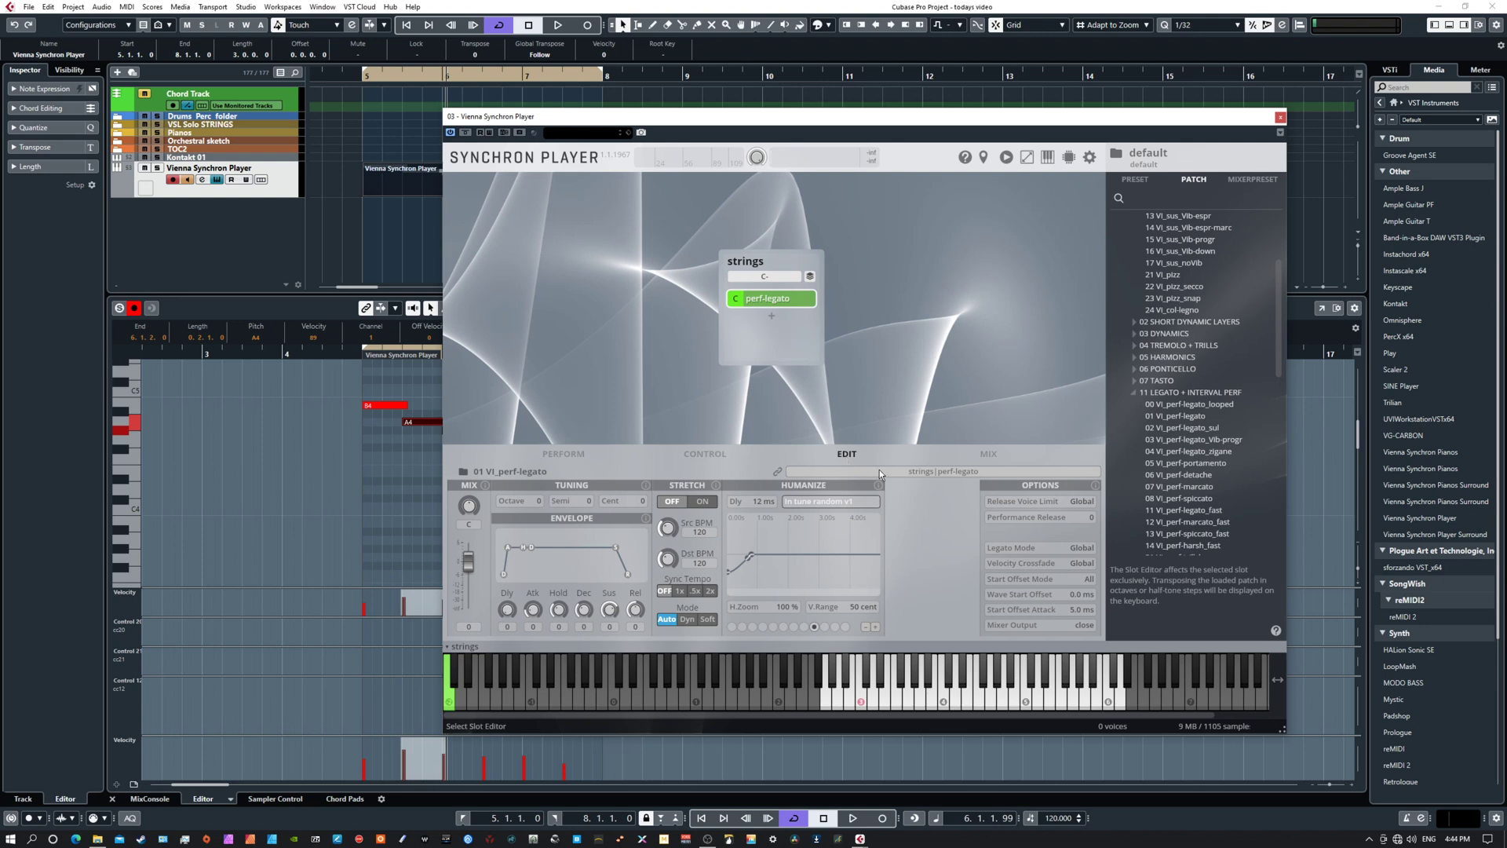
click(1028, 625)
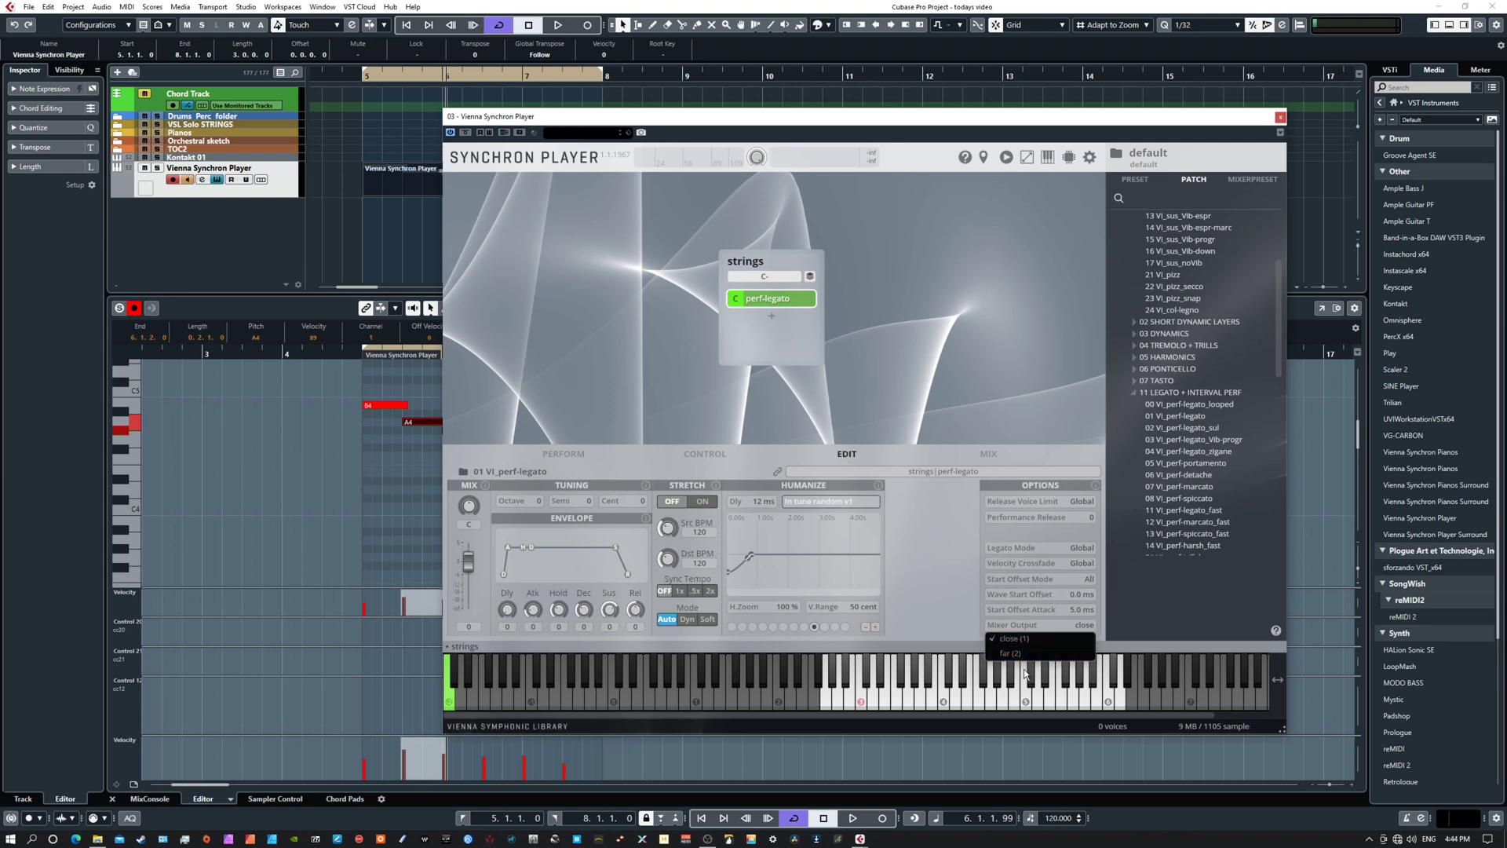
click(1028, 639)
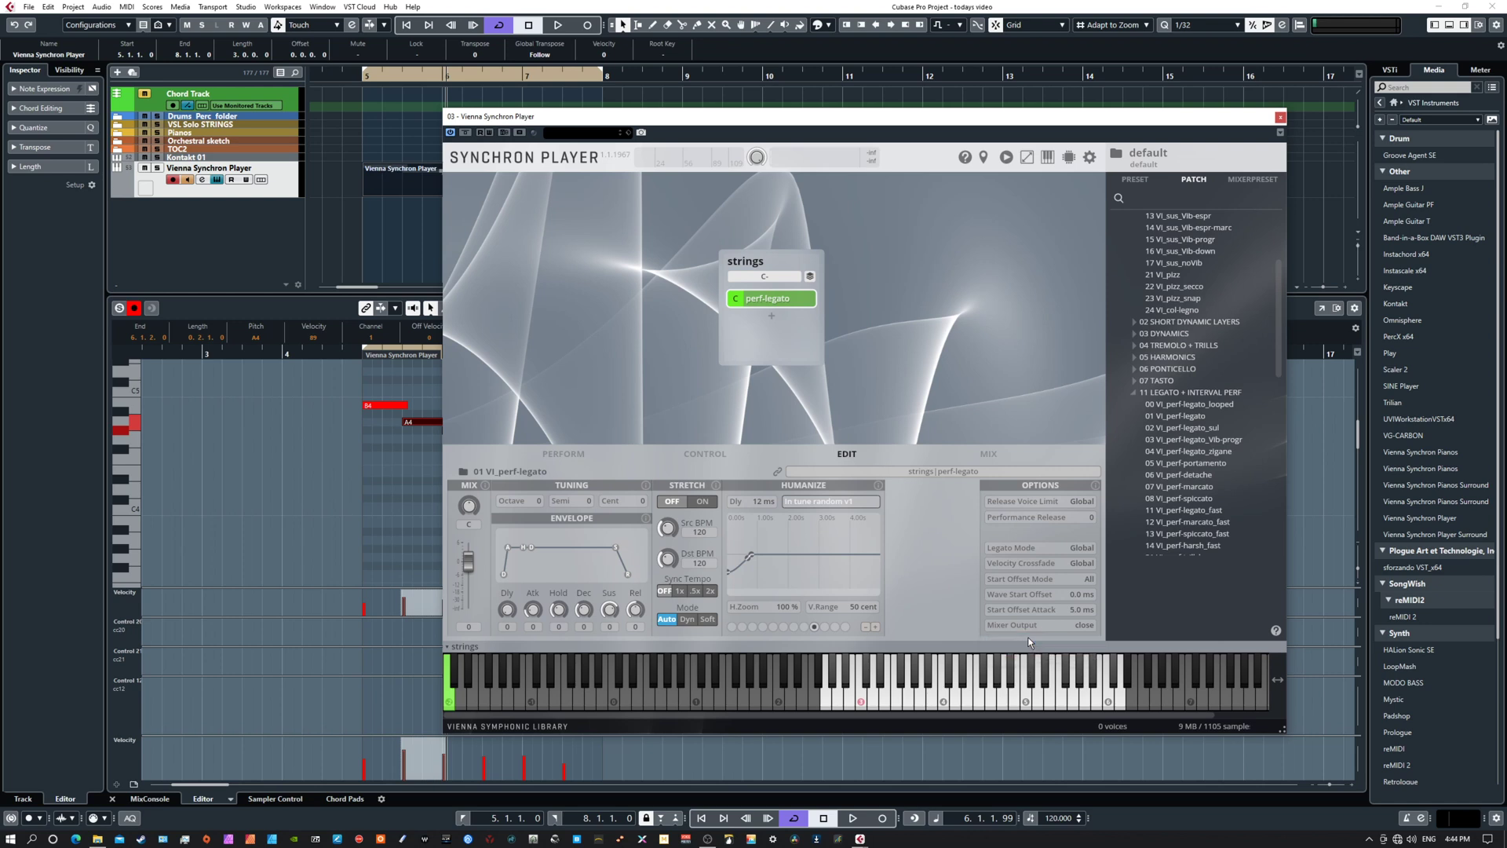
- Add a control mapping that assigns the close mixer channel's volume to controller CC 20
click(694, 453)
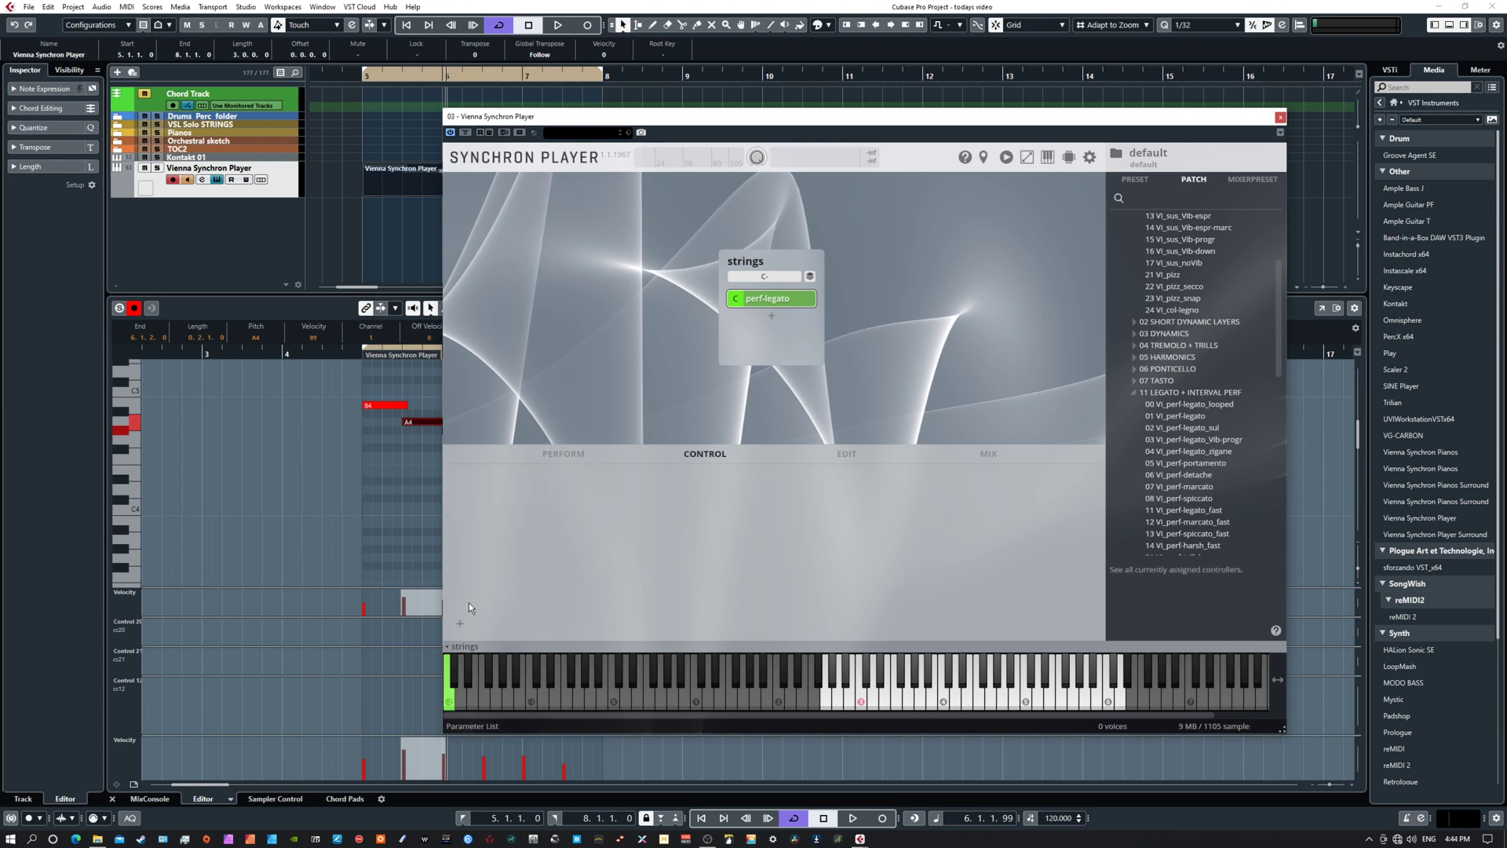
click(463, 622)
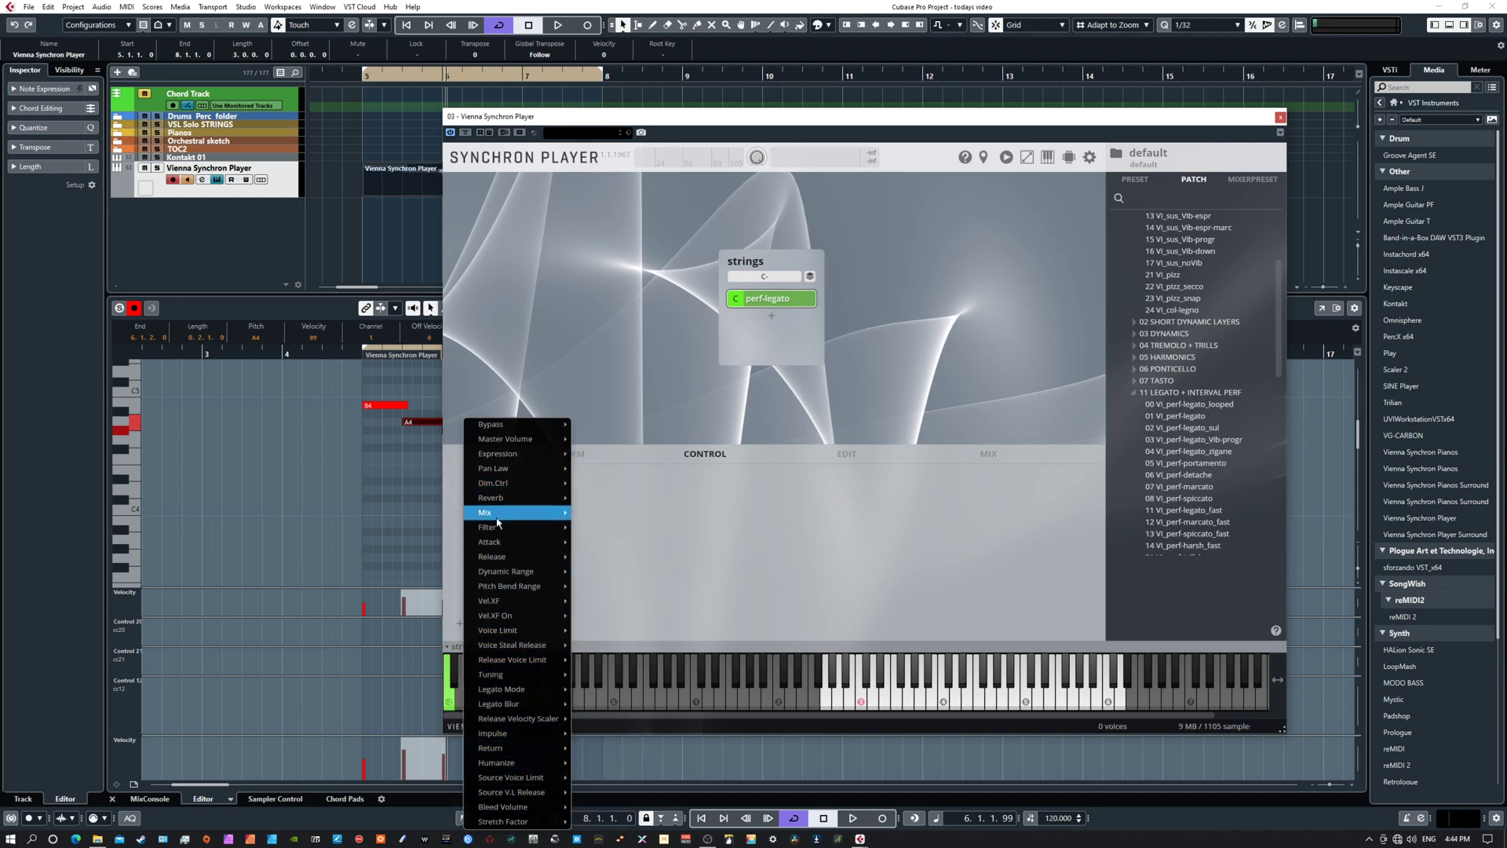
mouse_move(499, 514)
mouse_move(583, 514)
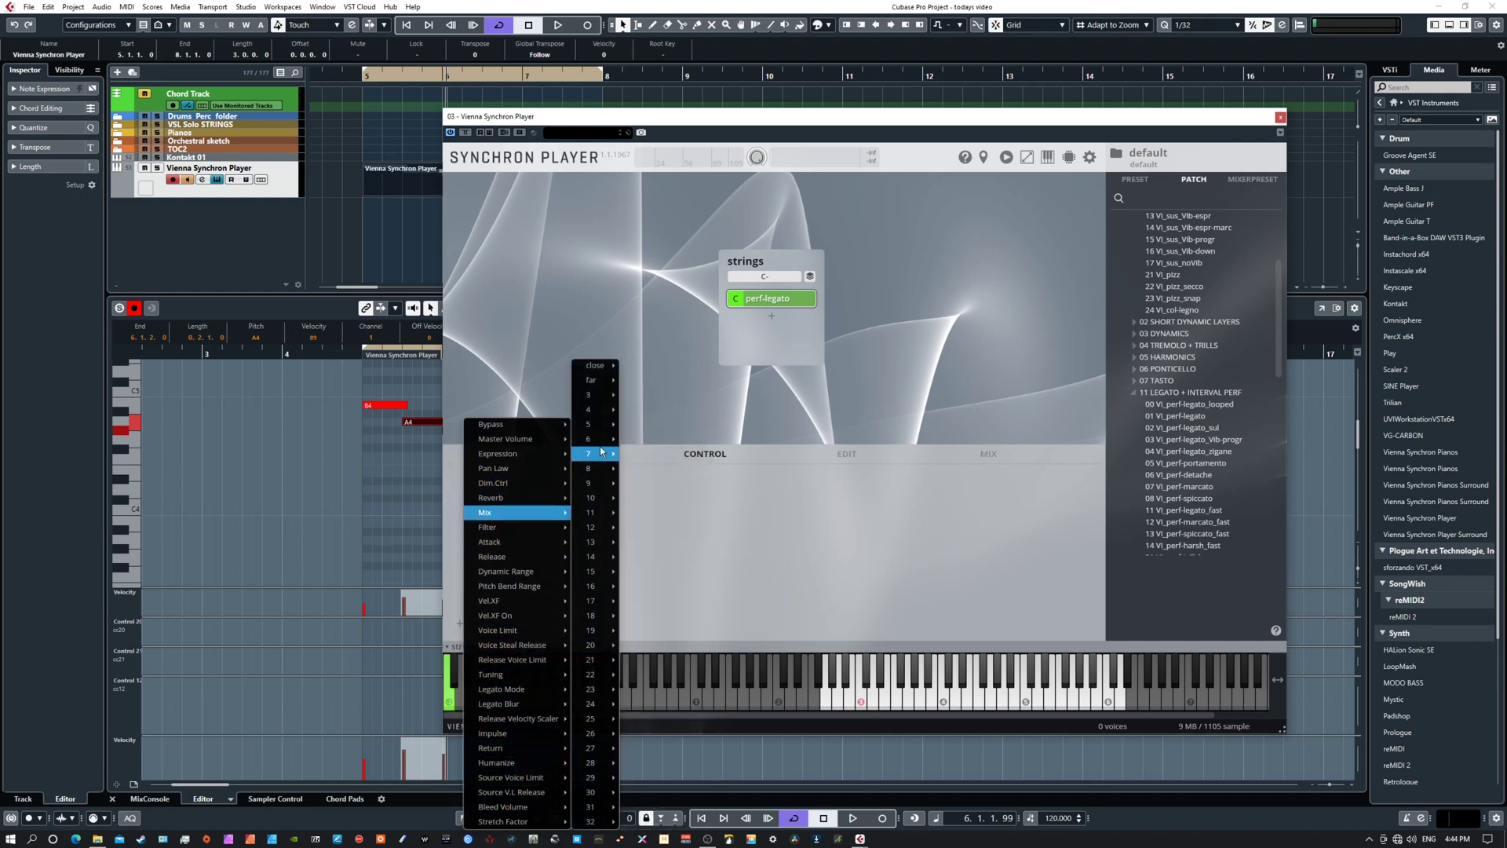
mouse_move(600, 380)
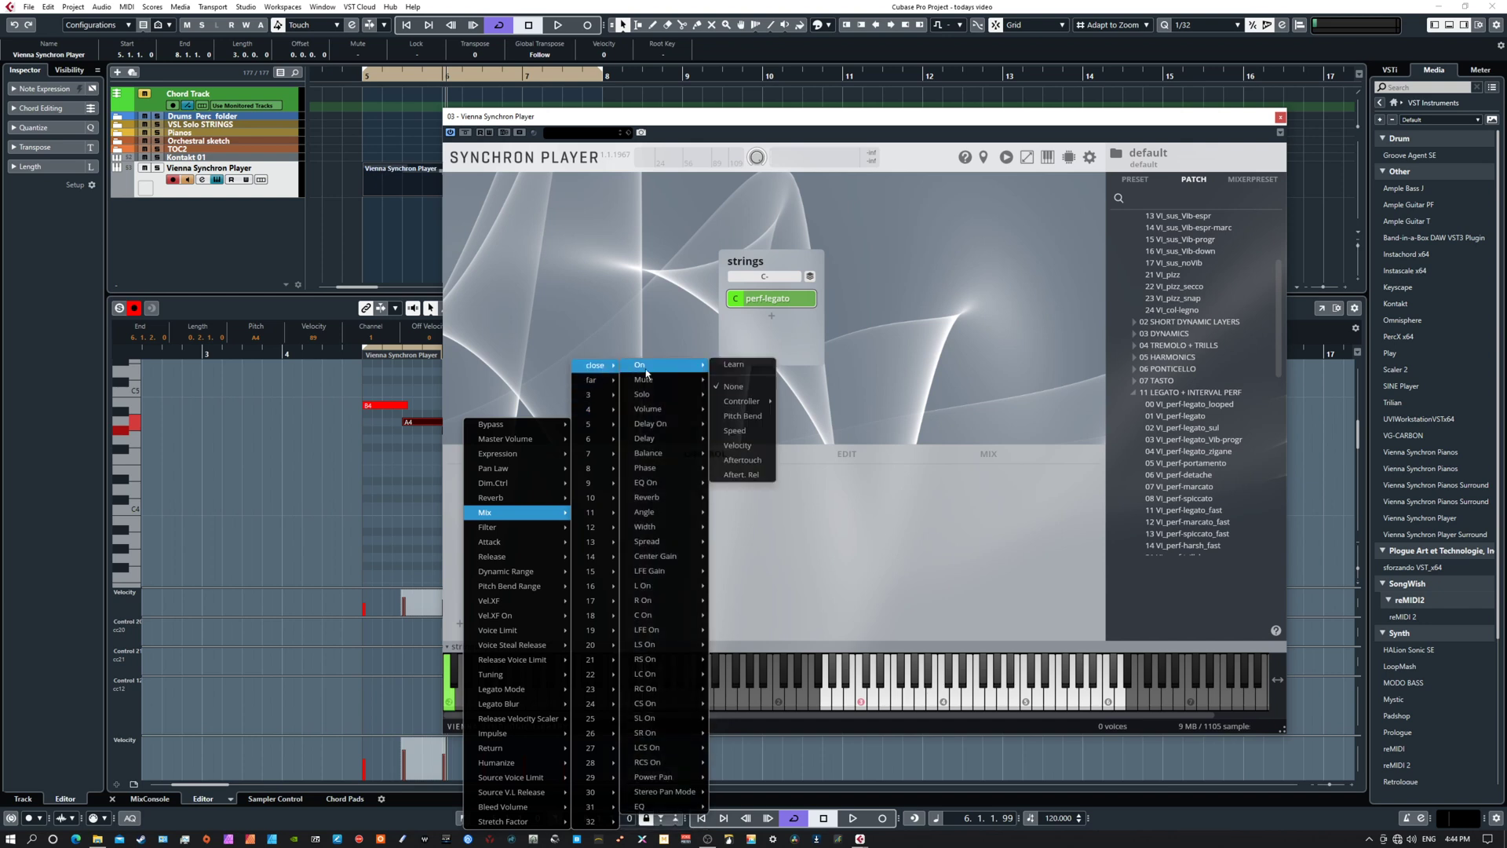
mouse_move(642, 415)
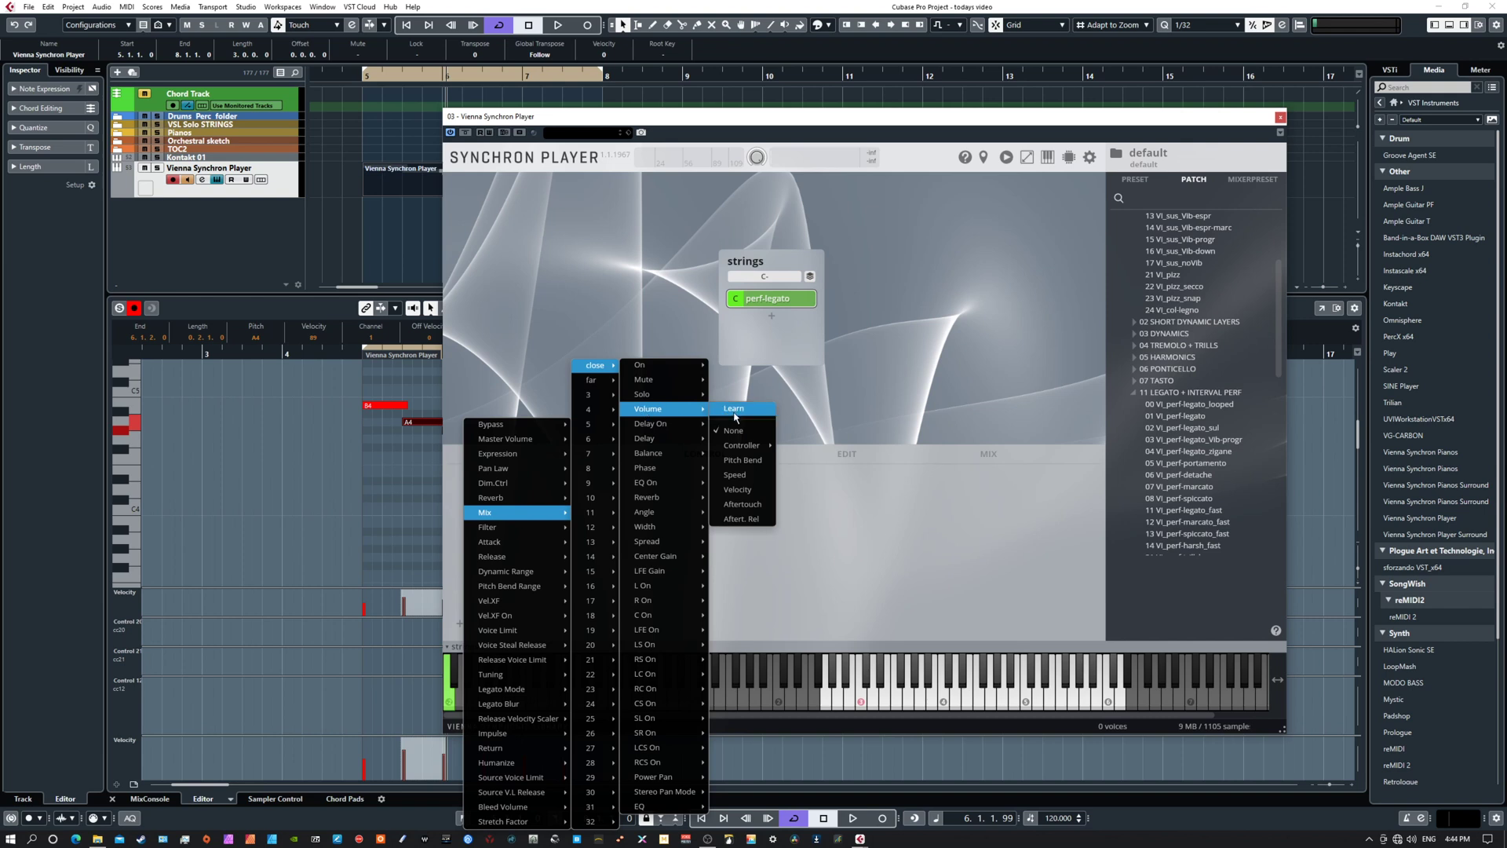
mouse_move(740, 447)
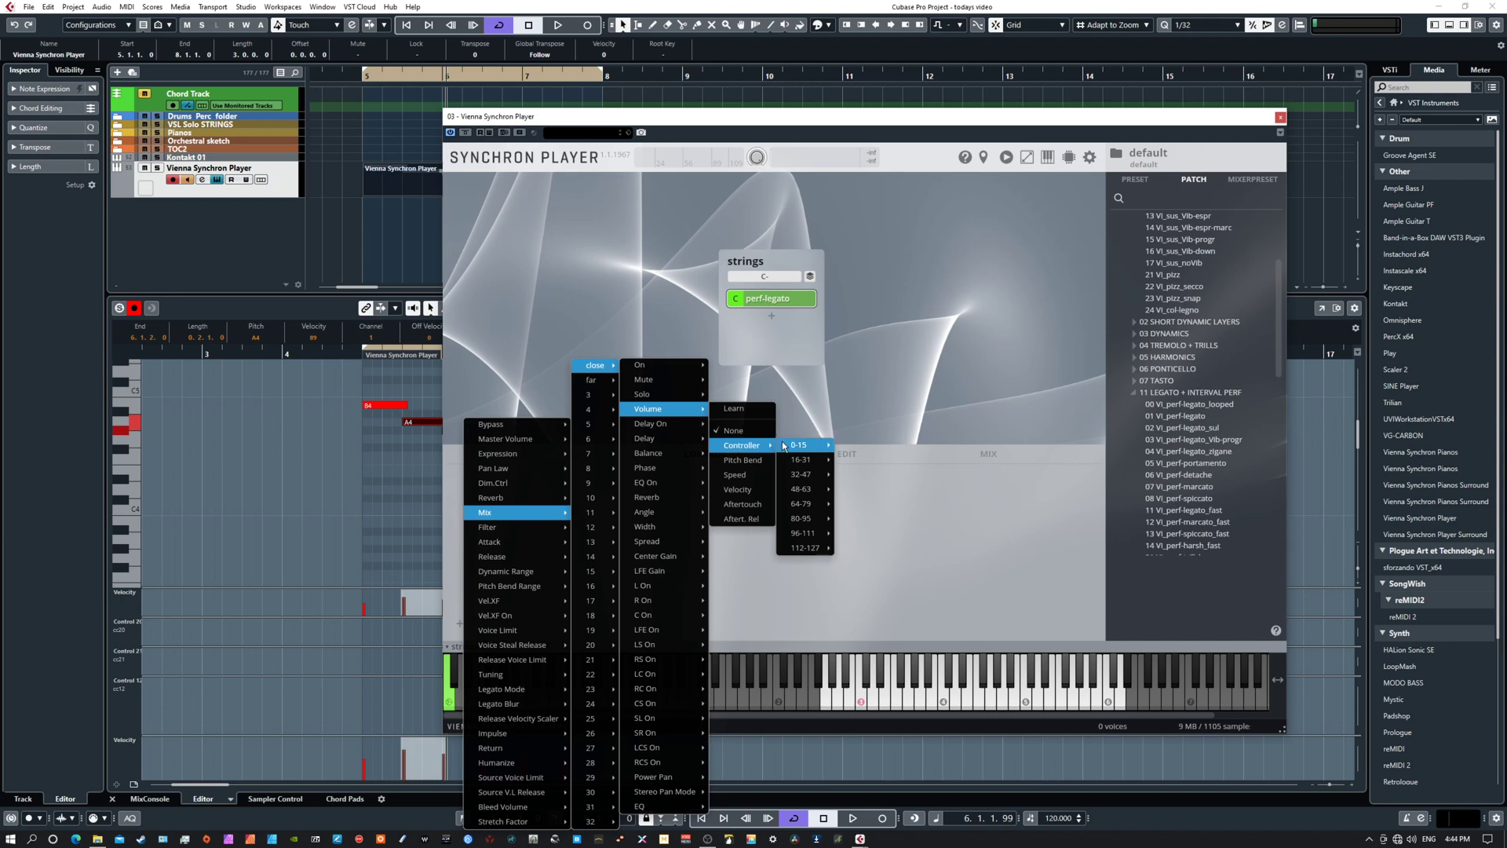
mouse_move(799, 445)
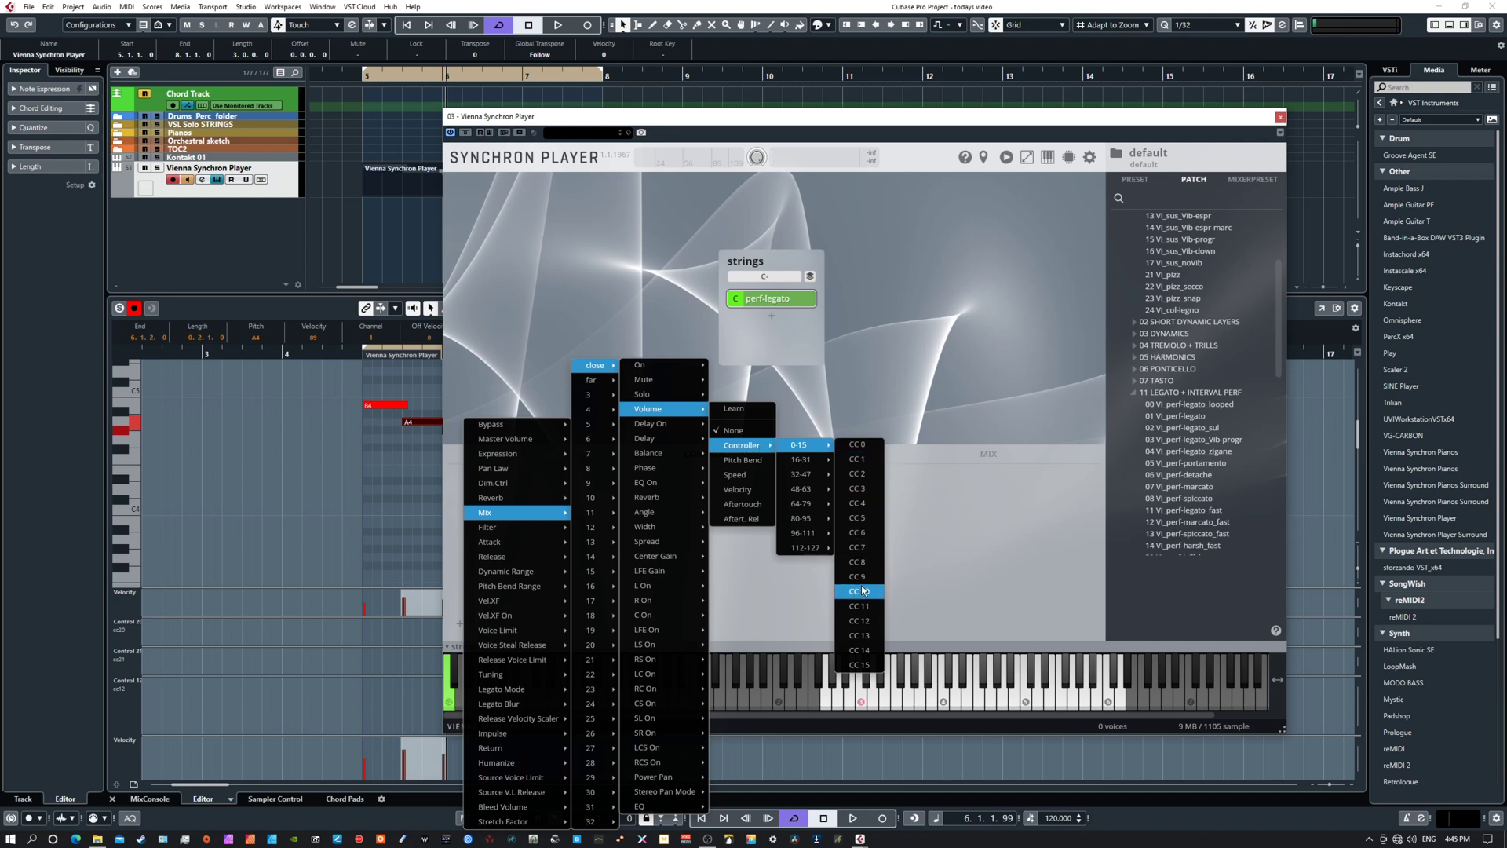
mouse_move(812, 472)
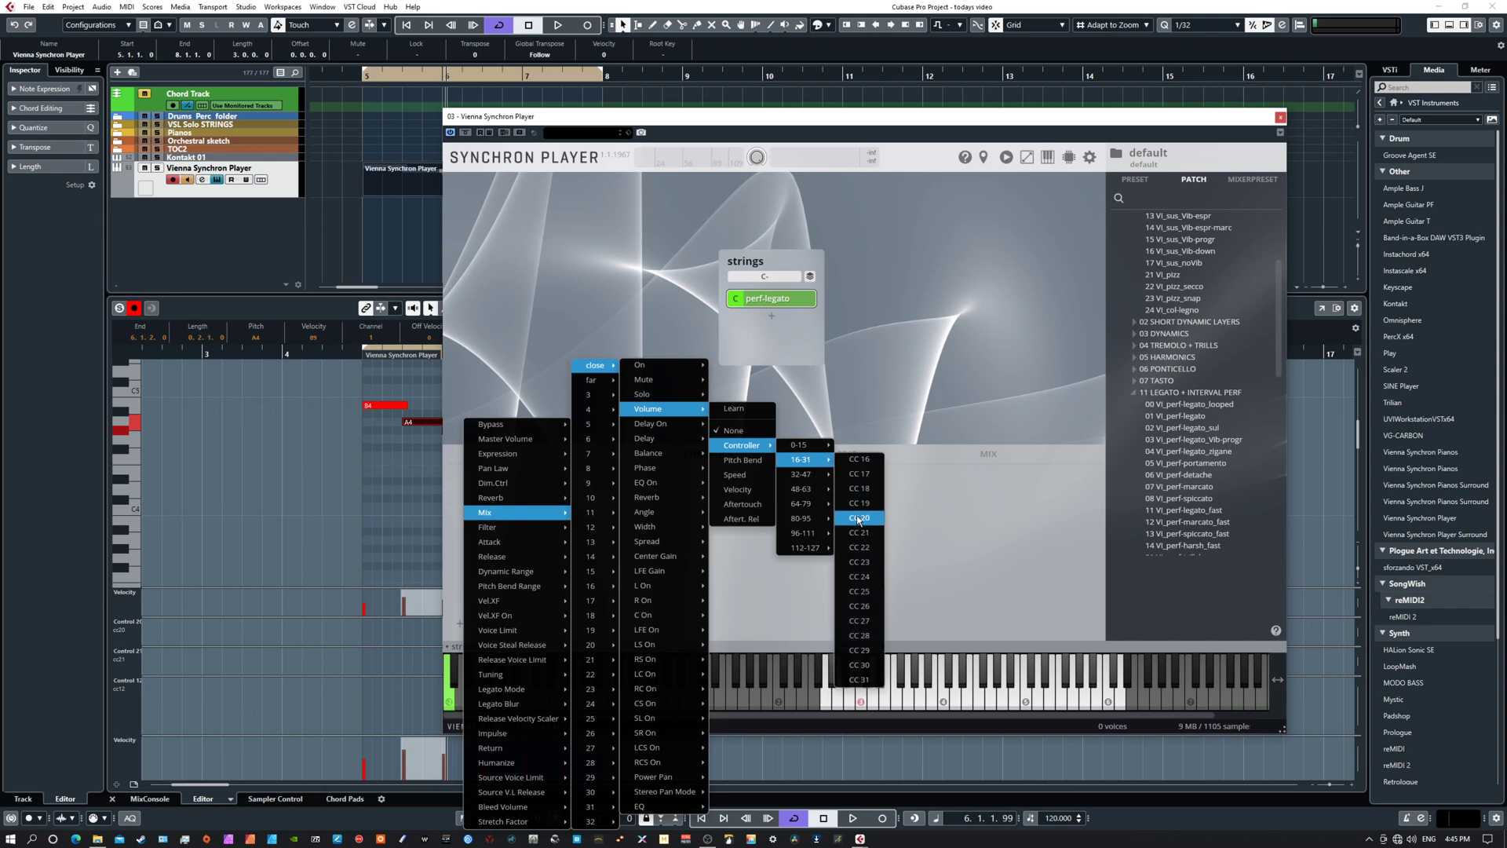
click(858, 518)
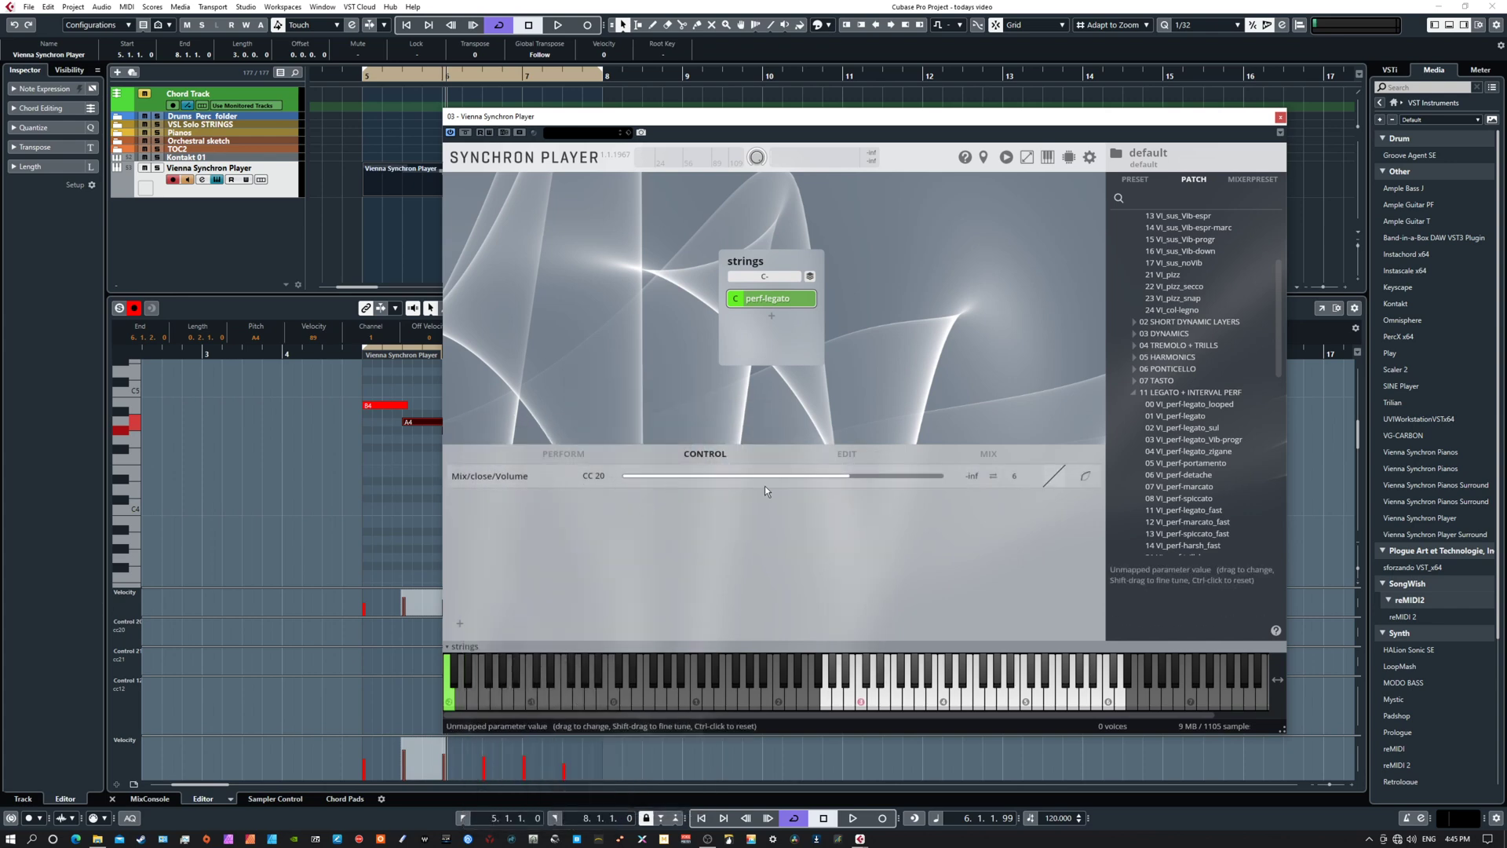
- Add a second control mapping that assigns the far mixer channel's volume to controller CC 21
click(459, 623)
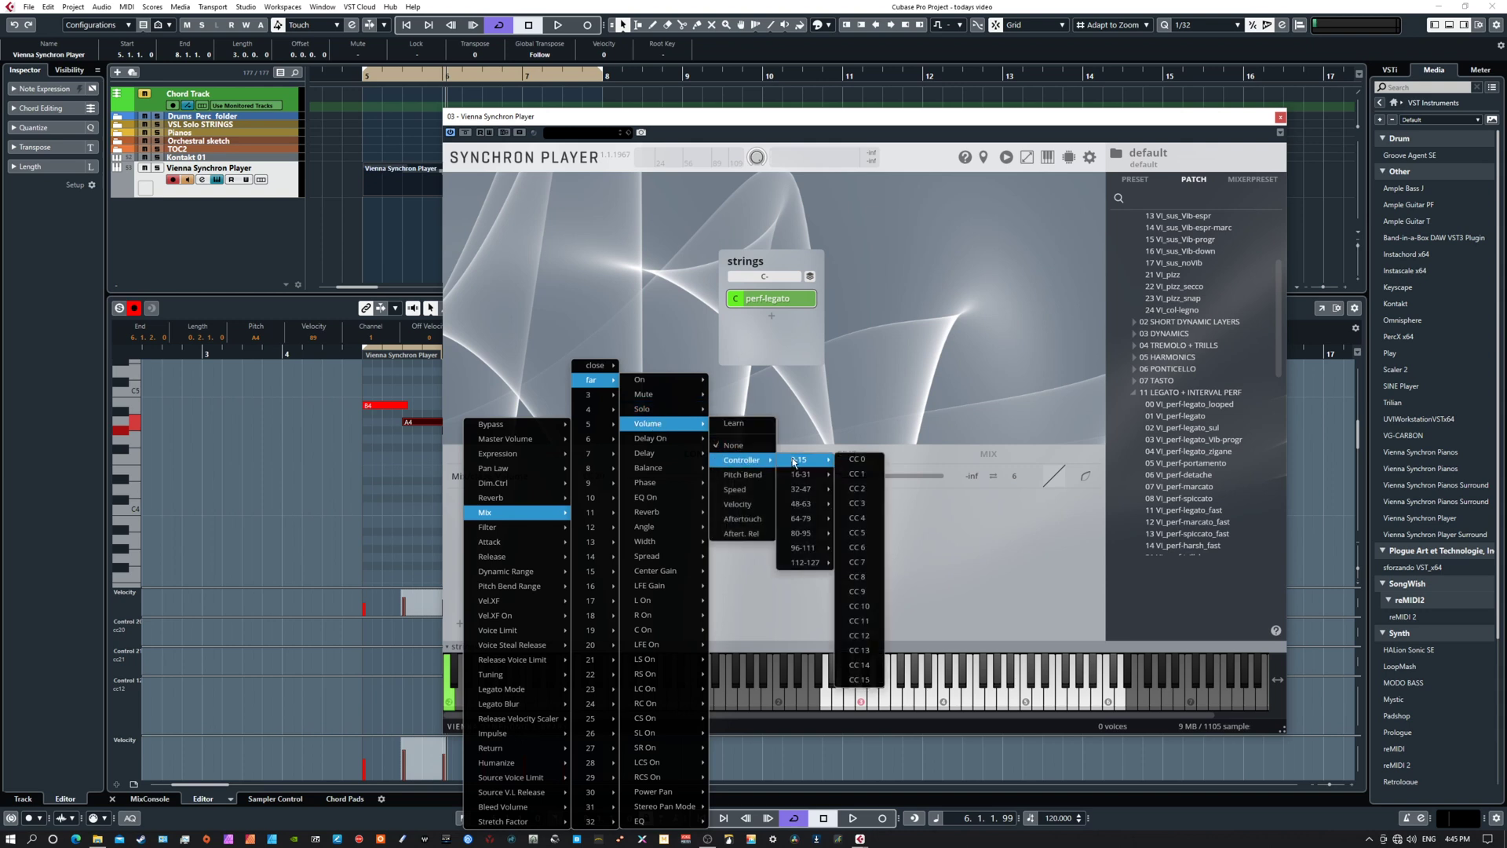
mouse_move(808, 481)
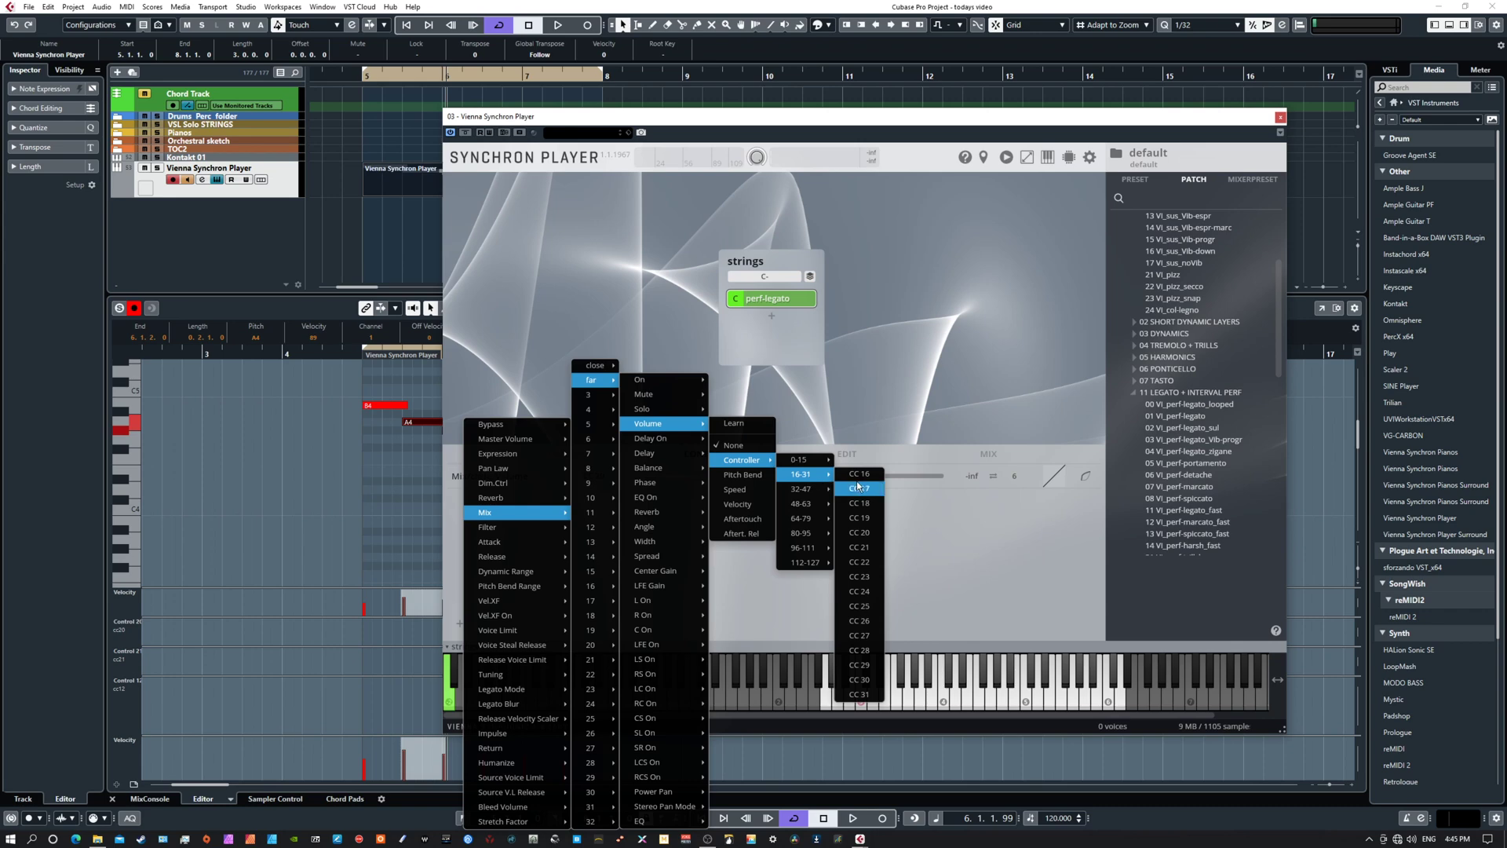
click(852, 549)
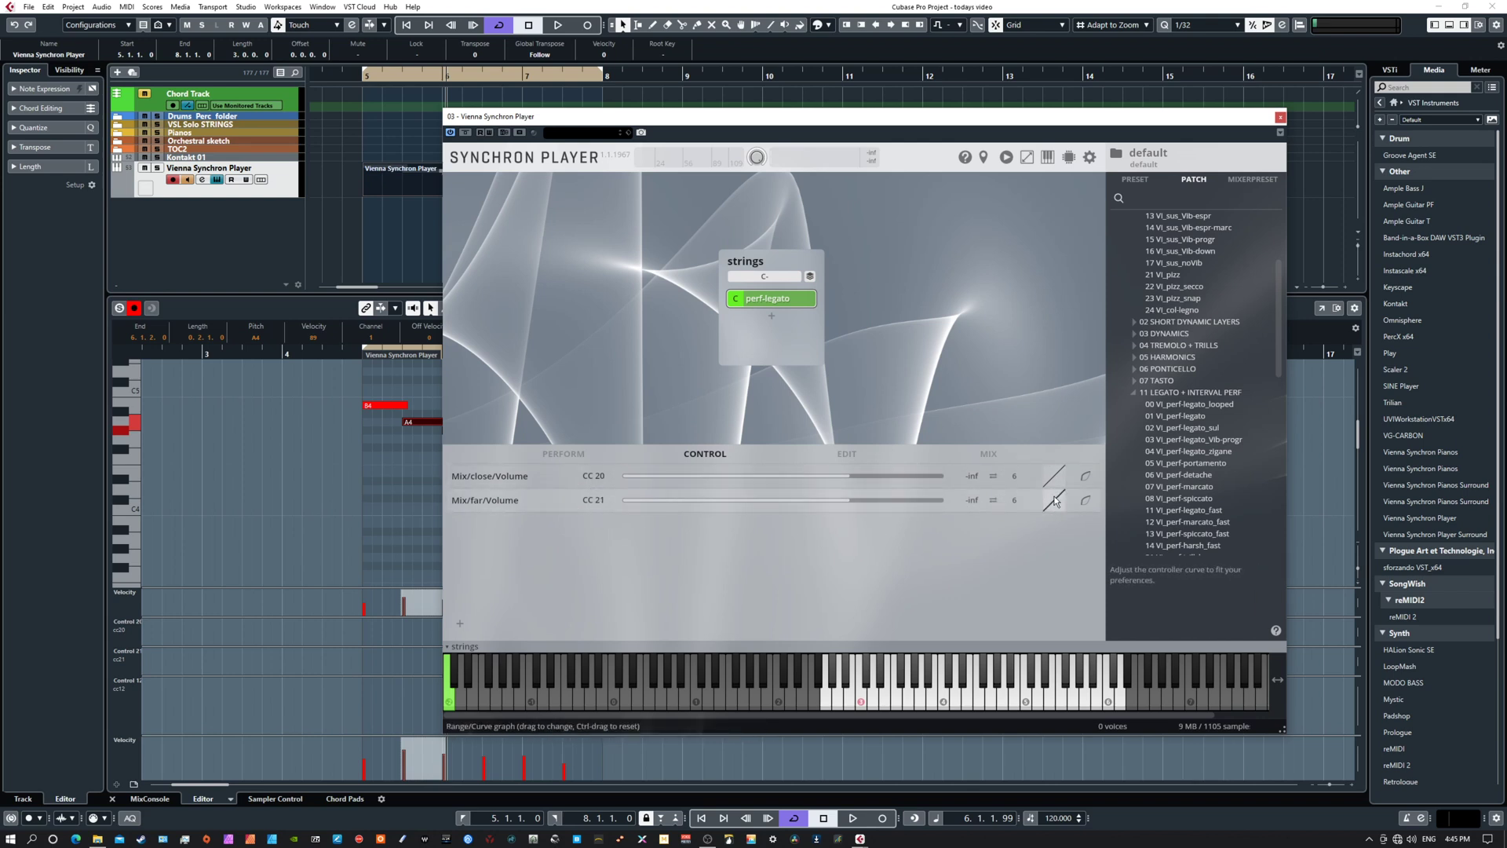
- Add Expression and Vel.XF faders beside Master Volume in the performance controls
click(565, 453)
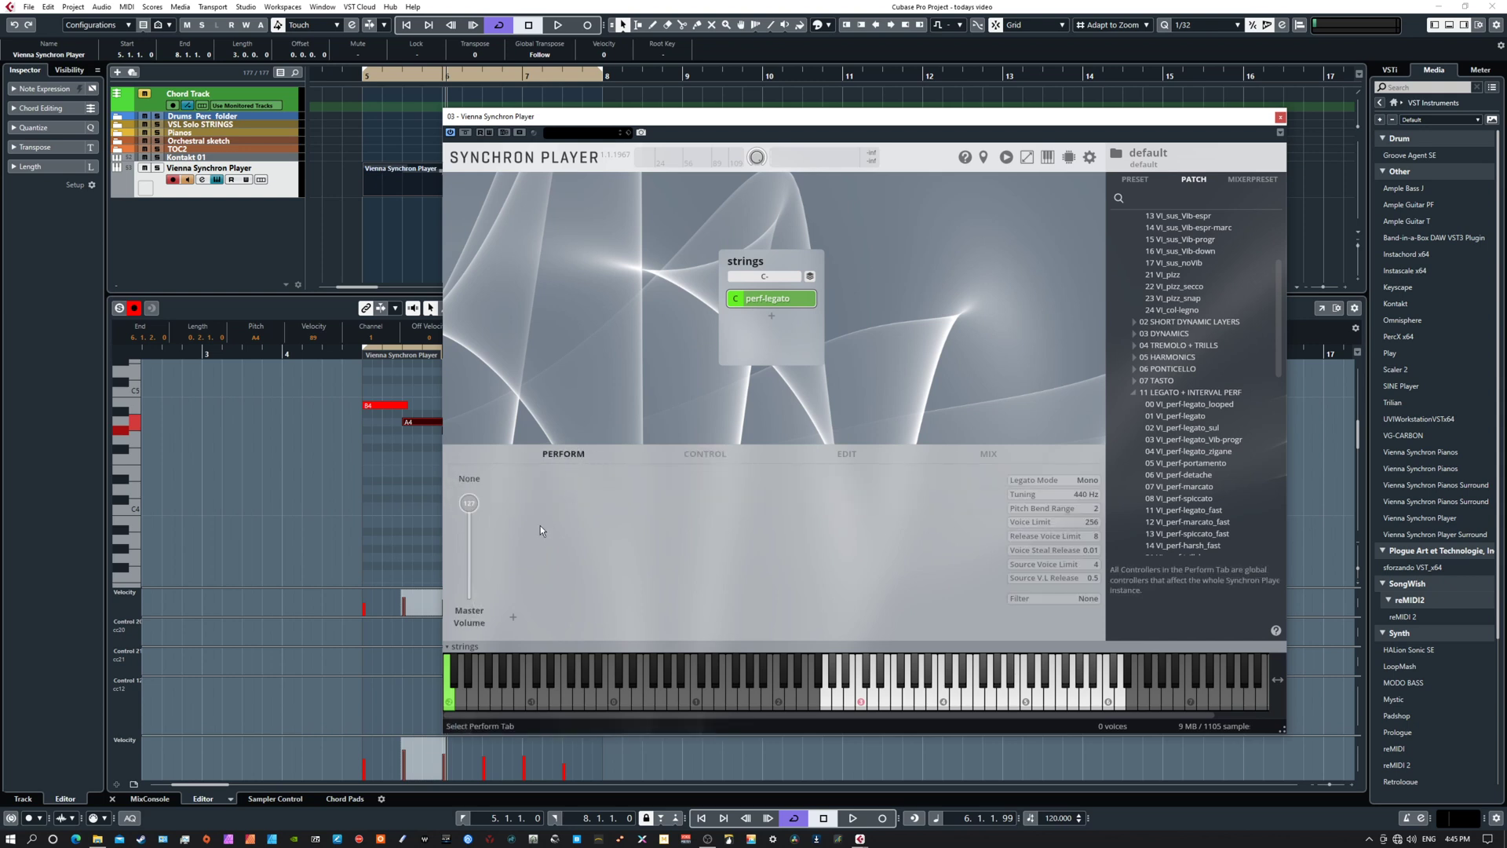
click(514, 617)
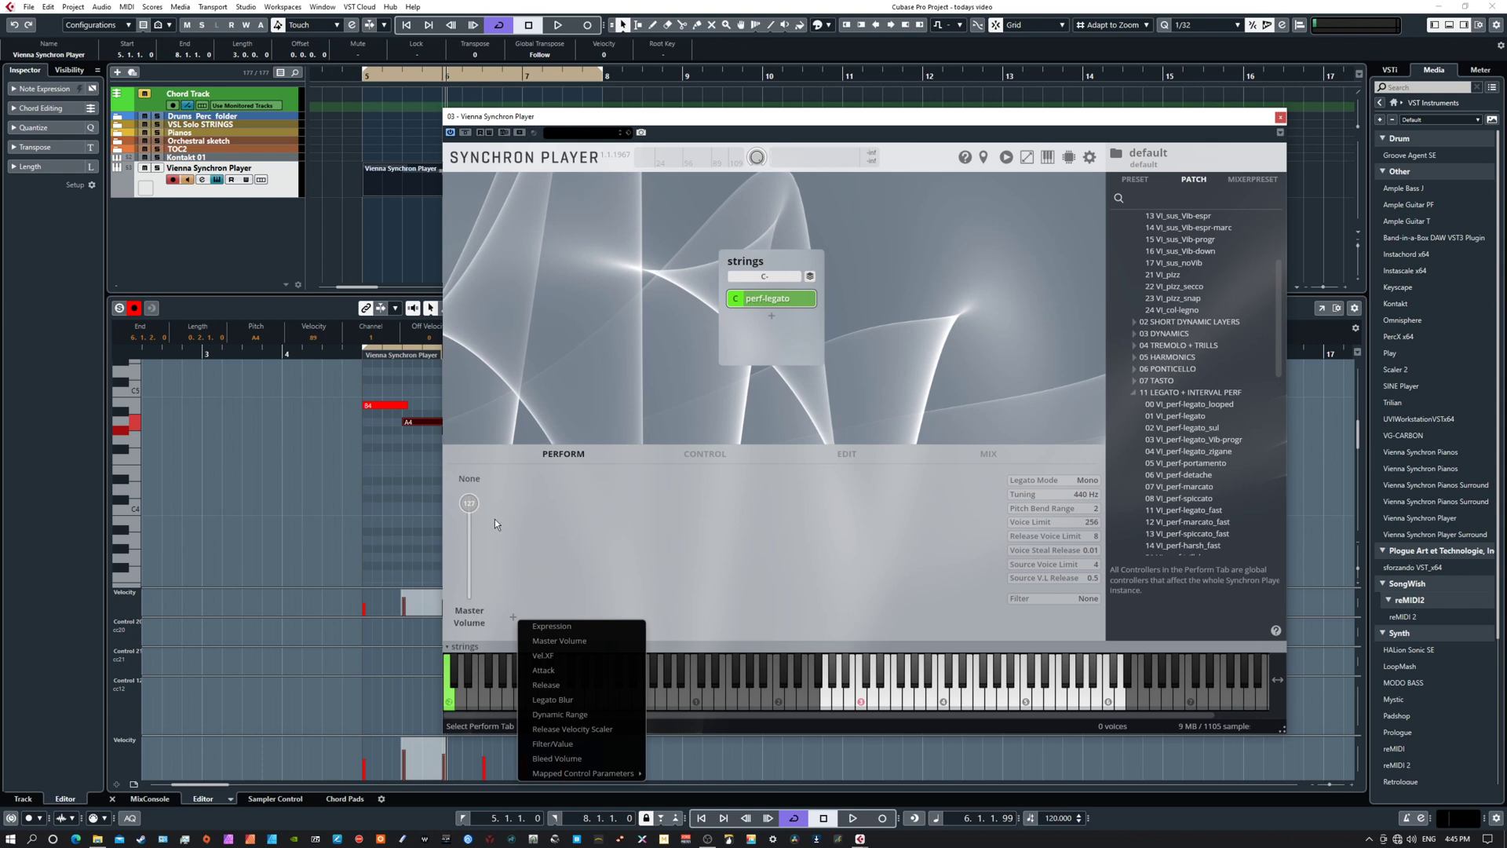
click(551, 626)
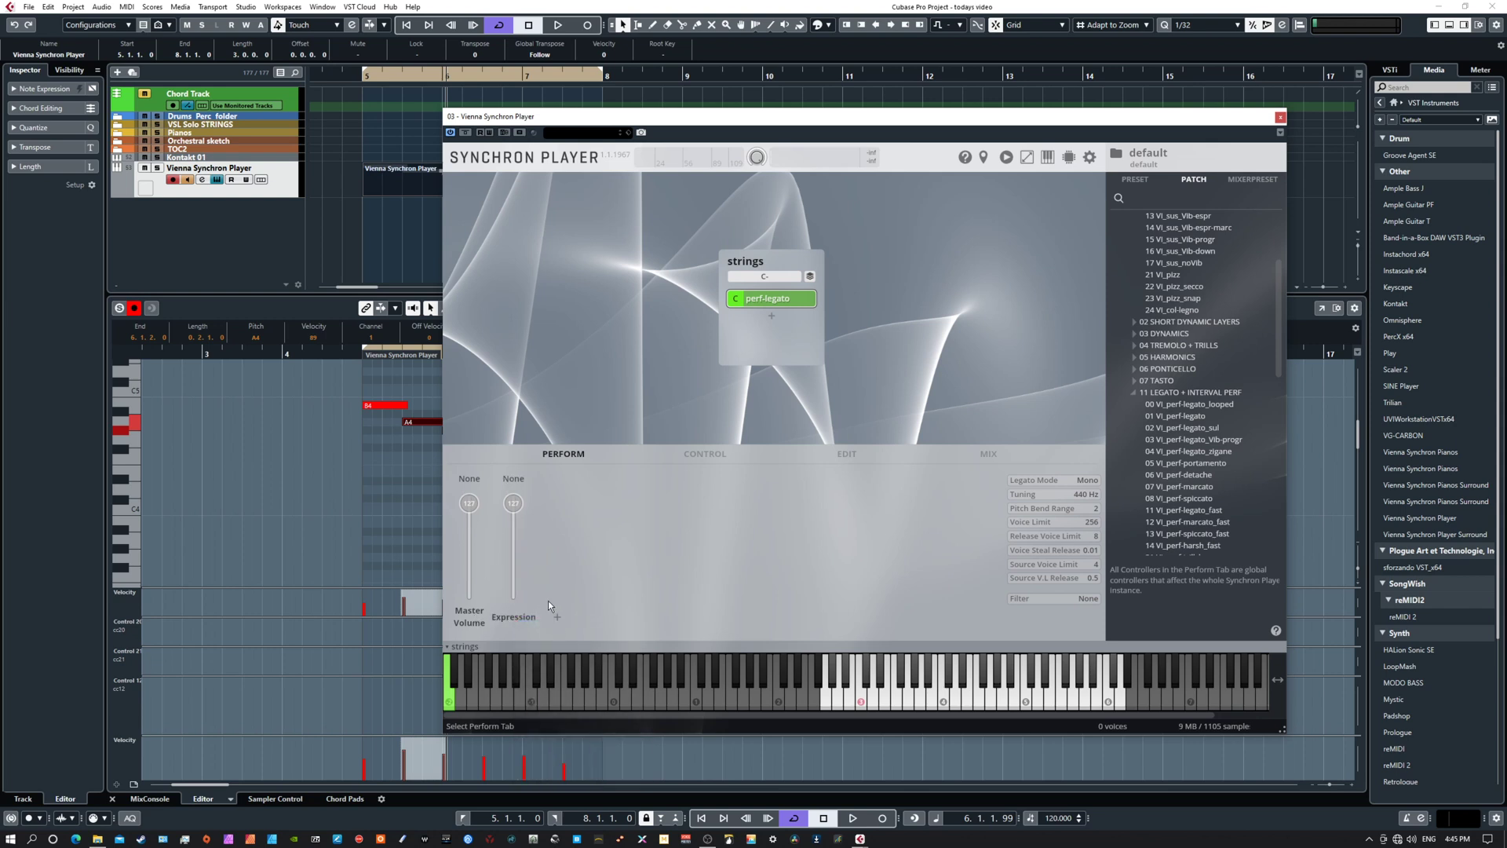
click(558, 618)
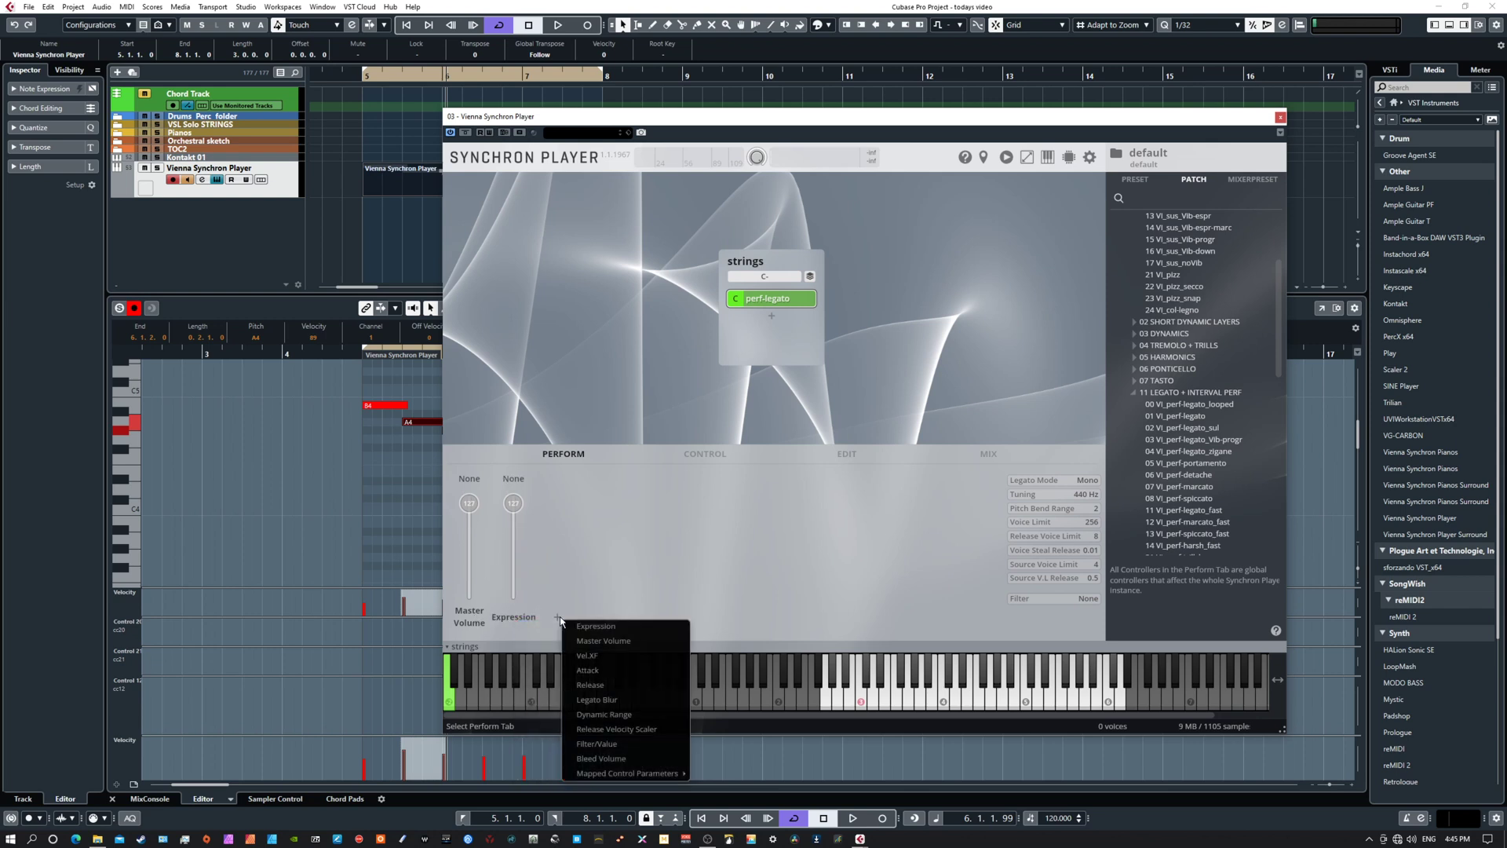
click(602, 657)
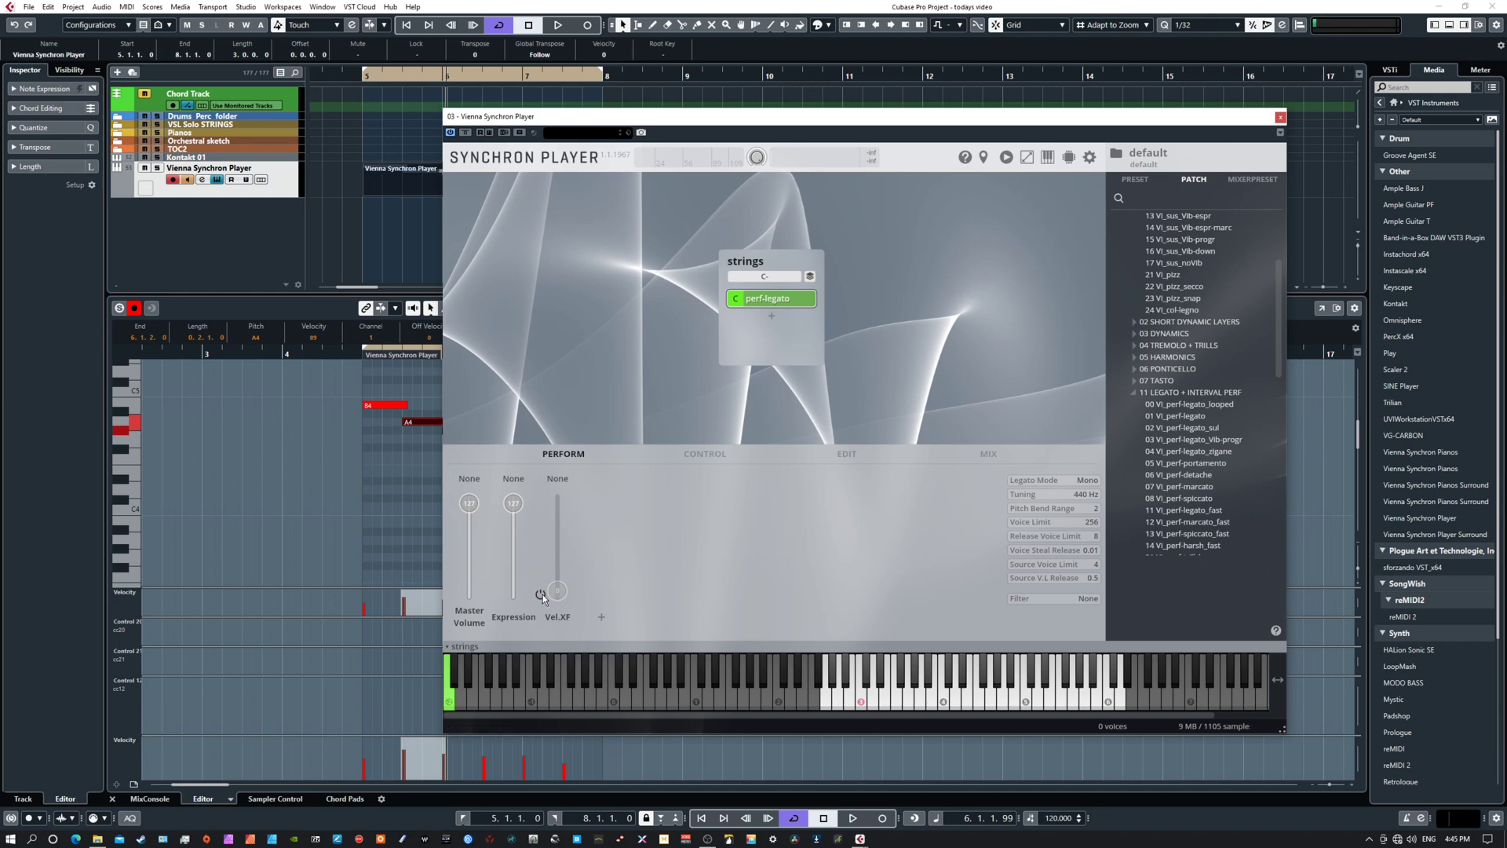
- Extend the performance controls with Attack, Release and Legato Blur faders
click(601, 617)
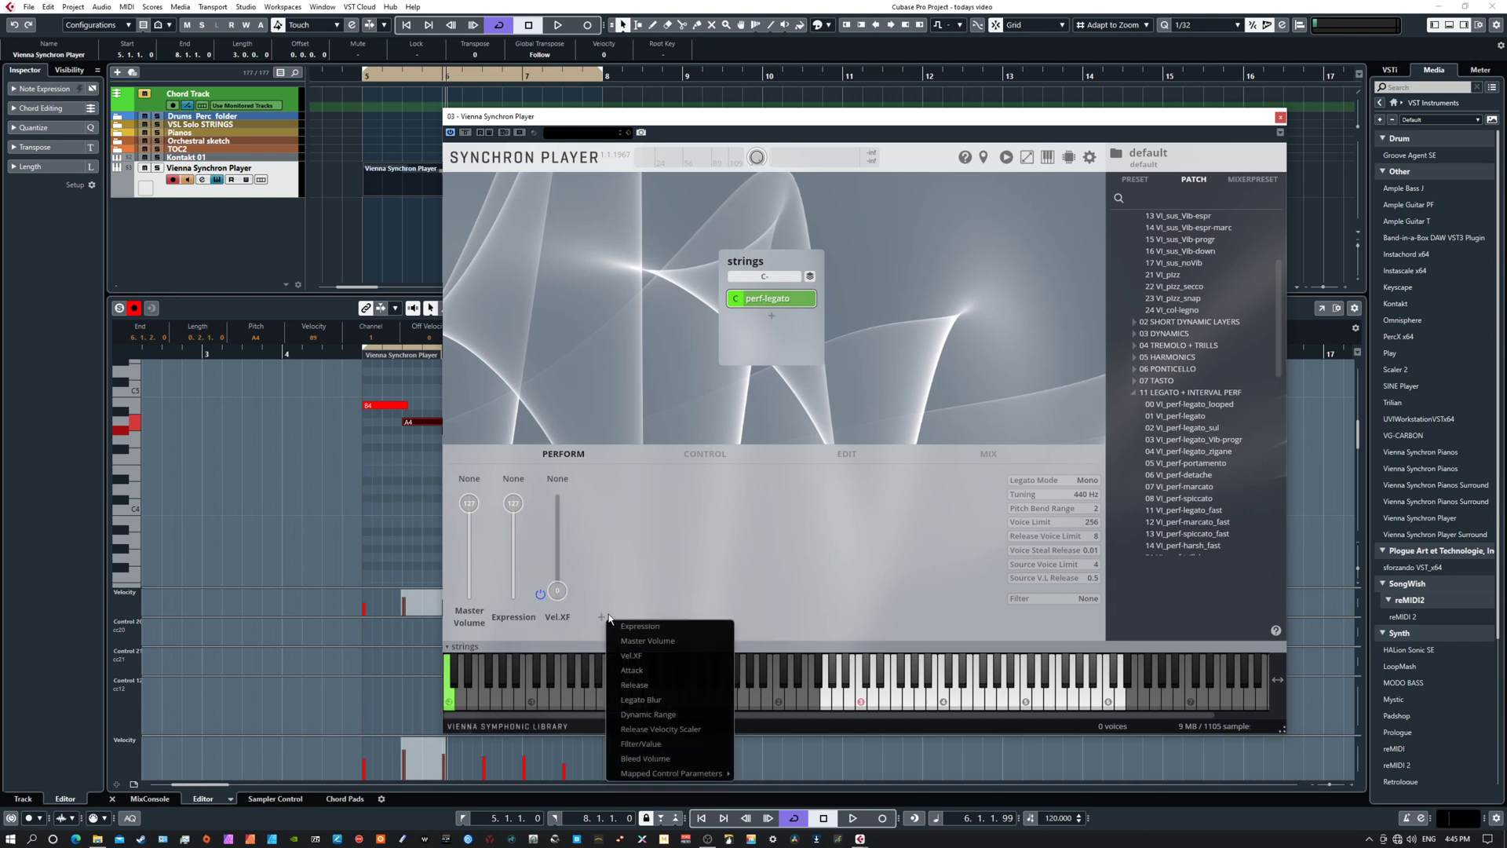
click(647, 672)
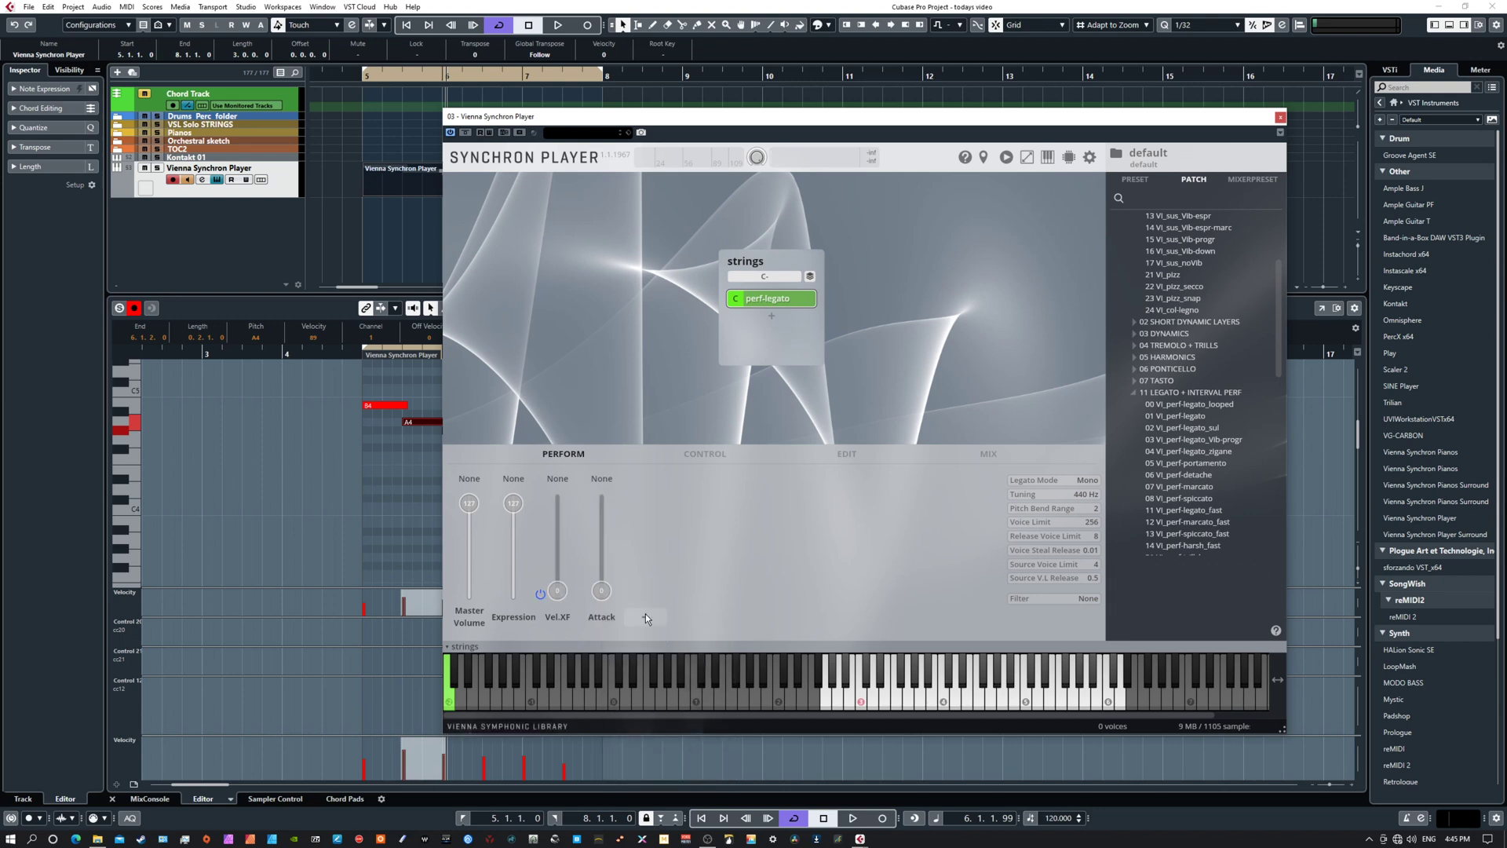
click(645, 617)
click(677, 684)
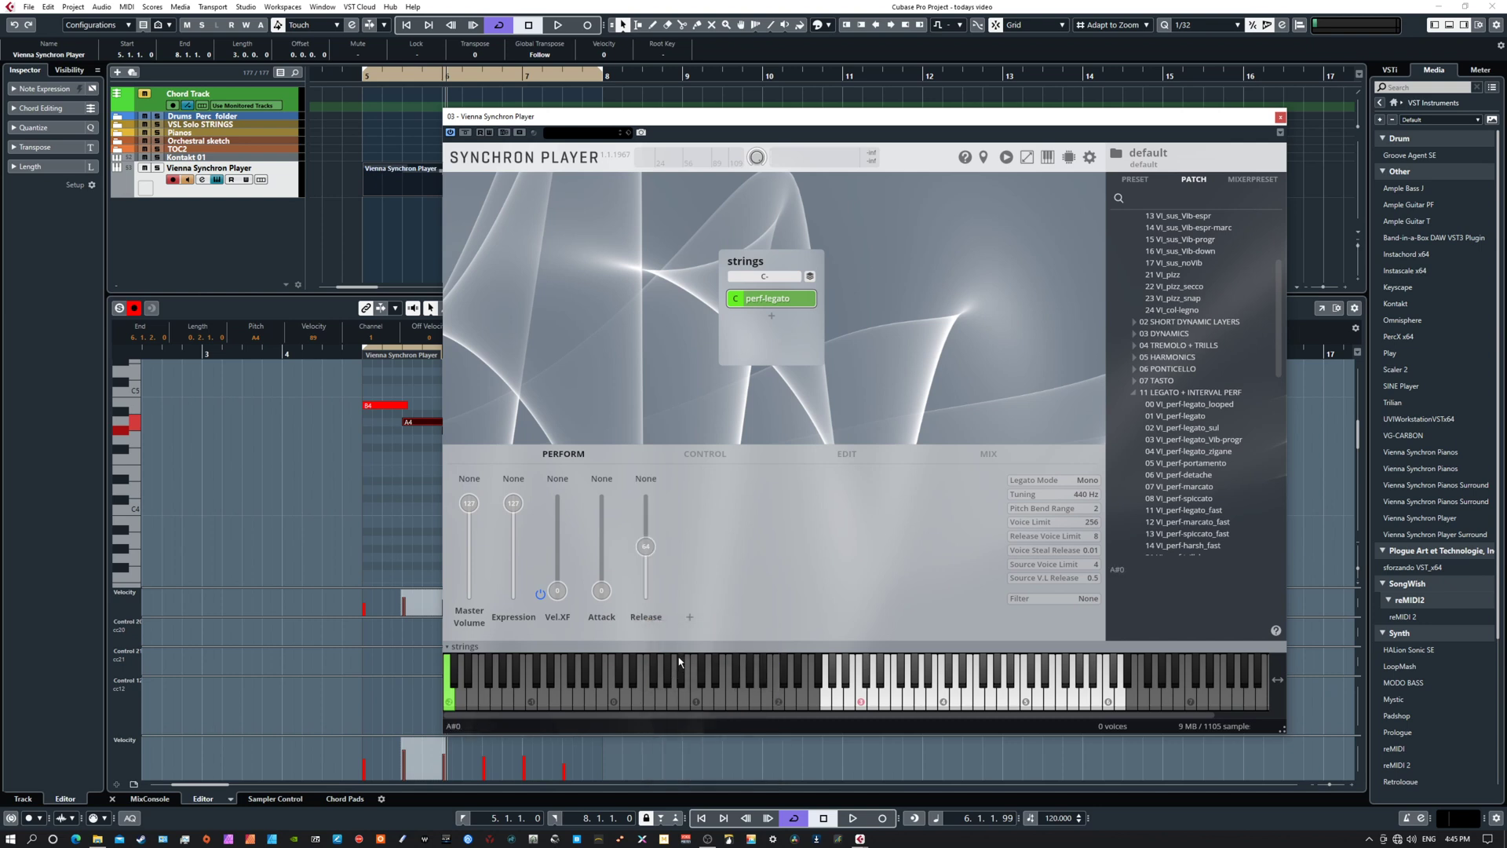
click(689, 617)
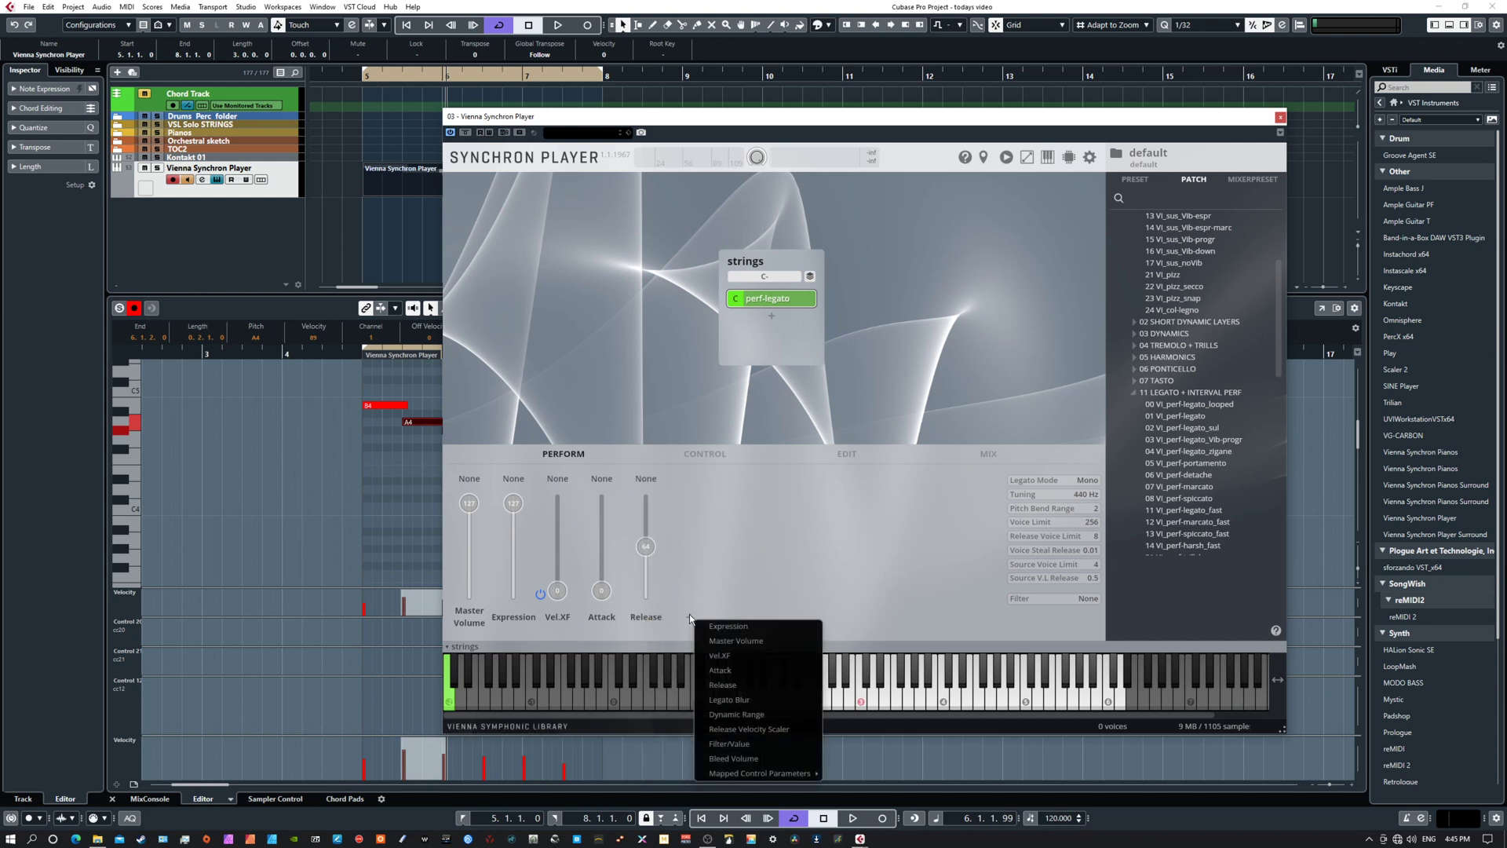
click(722, 699)
- Add the mapped Mix/close/Volume and Mix/far/Volume parameters as faders in the performance controls
click(742, 616)
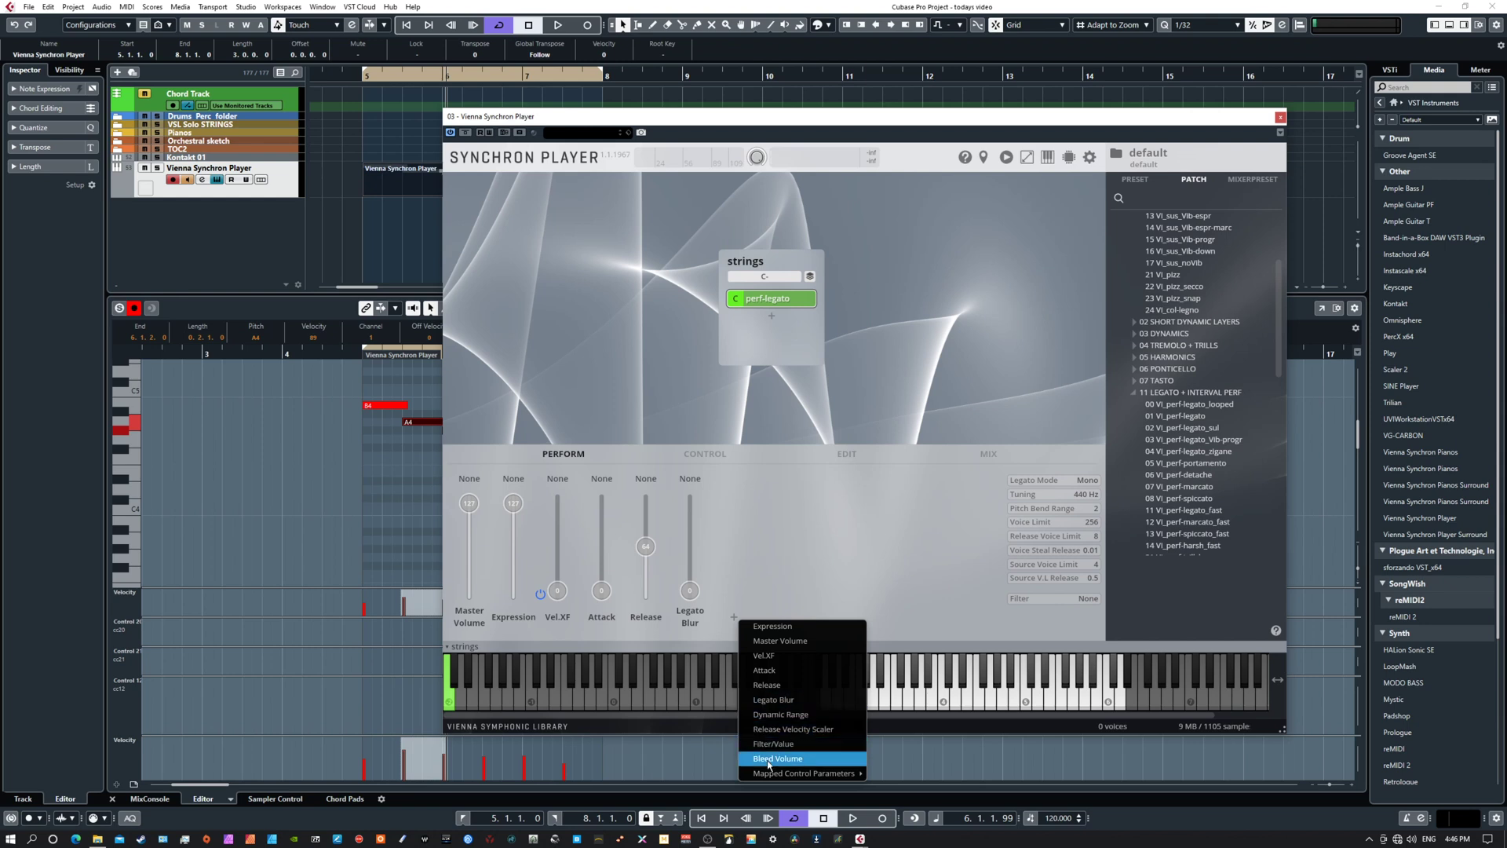
click(832, 564)
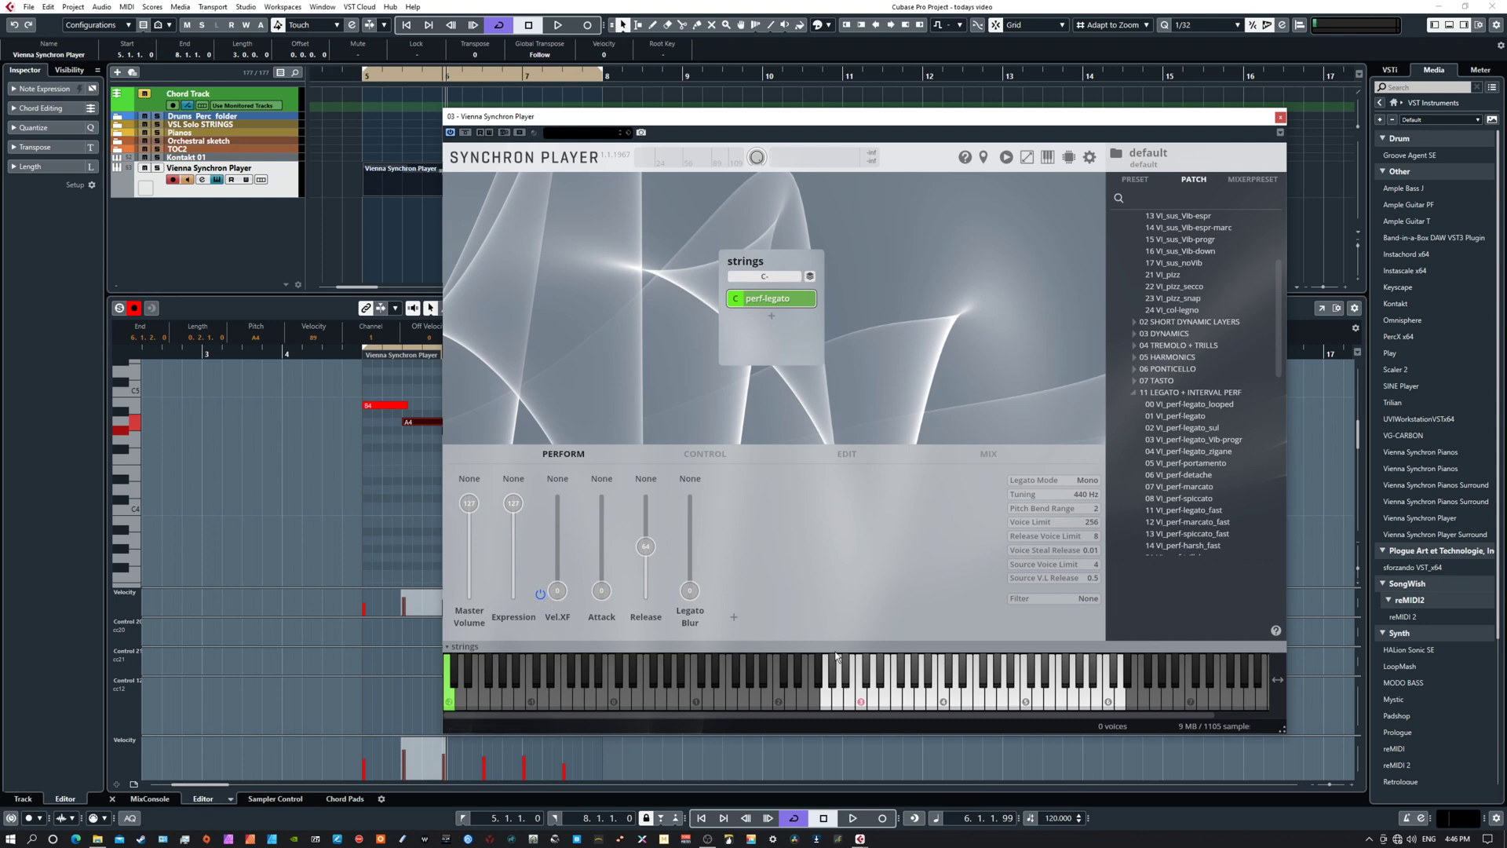
click(735, 618)
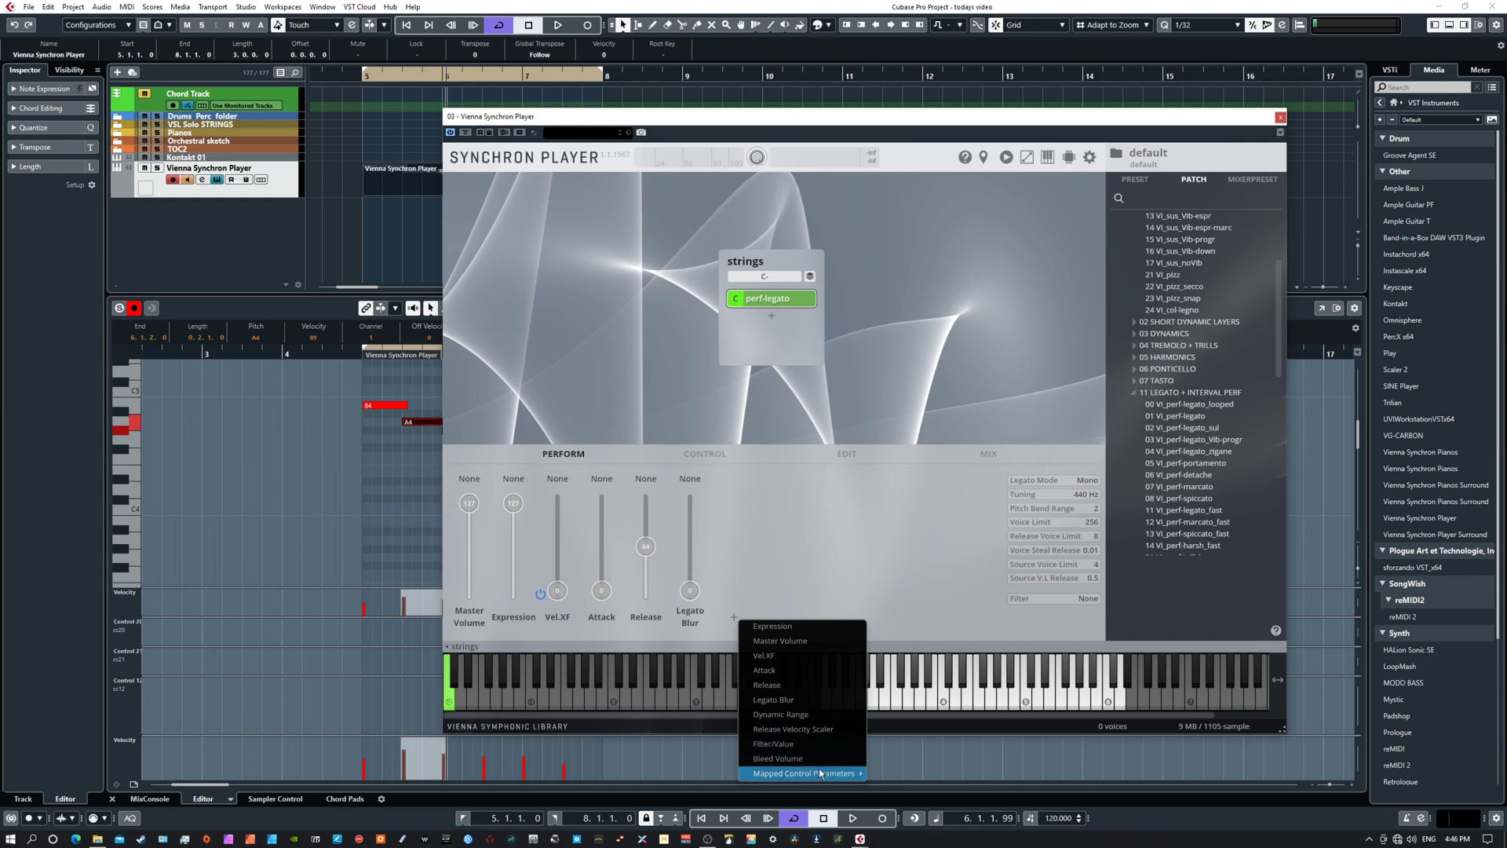
mouse_move(820, 773)
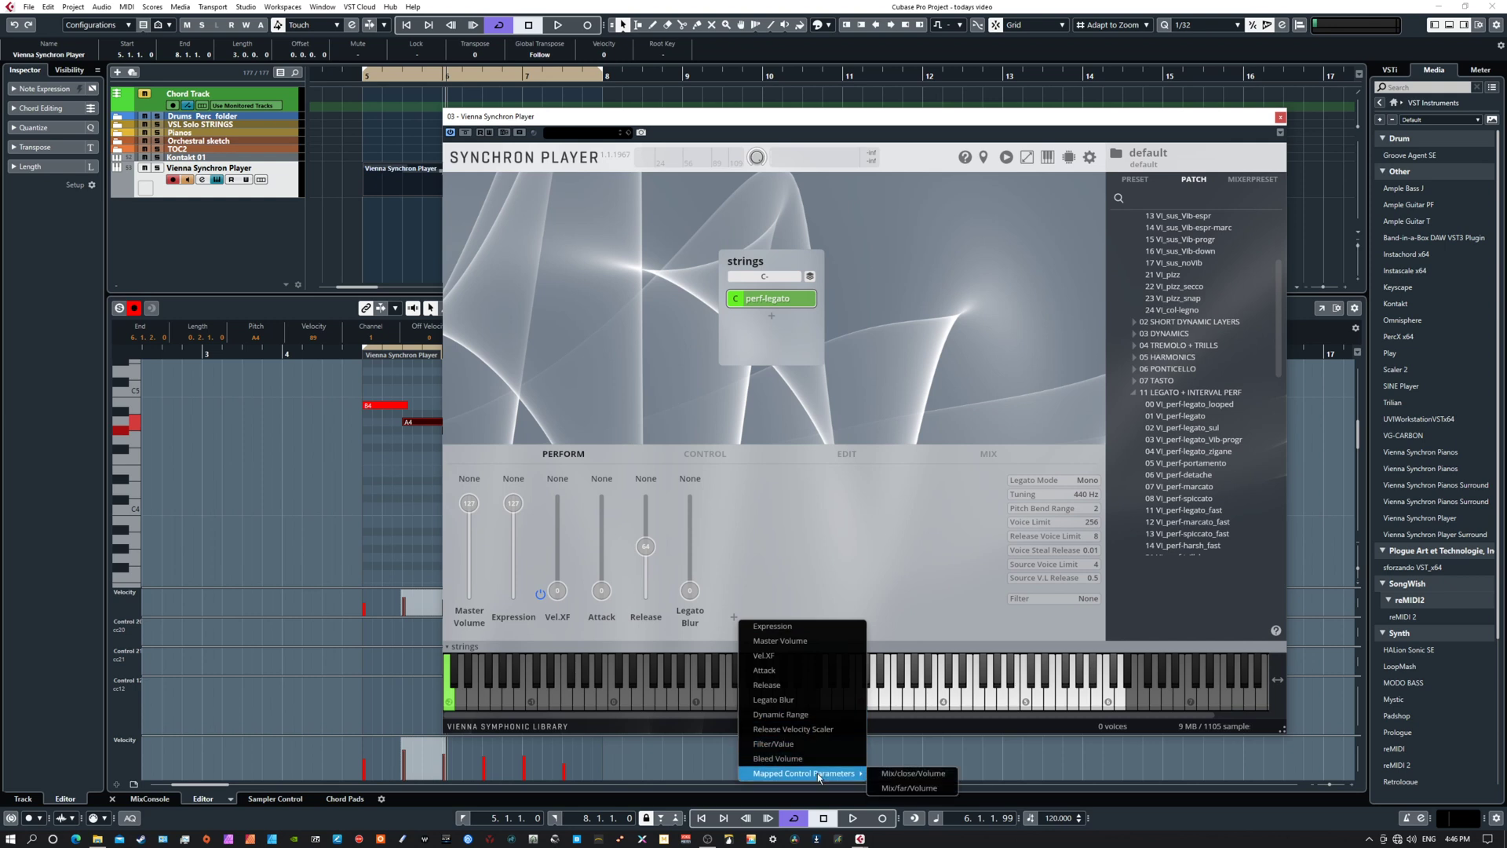
click(894, 774)
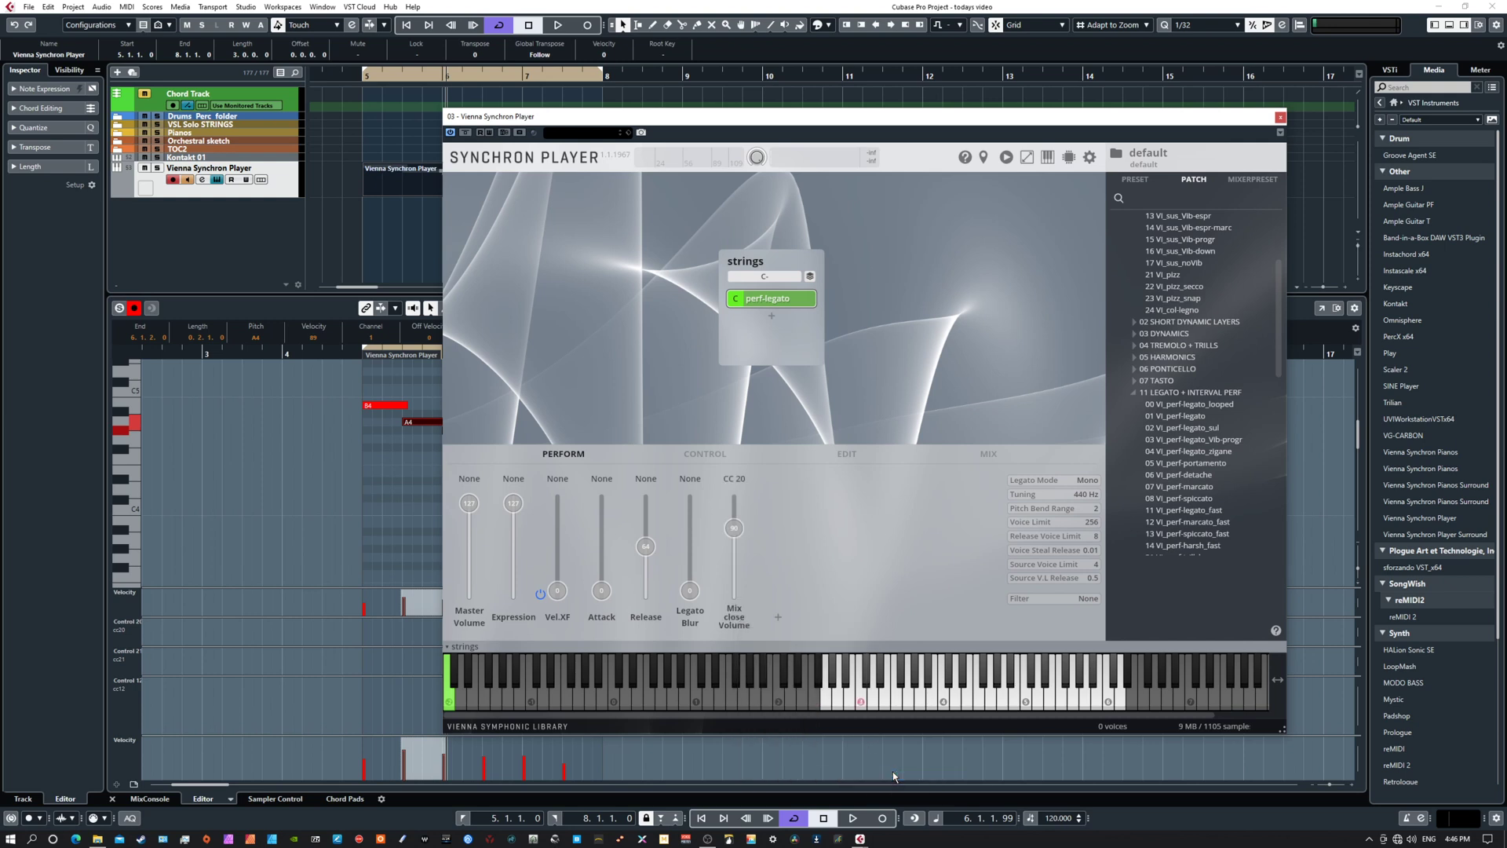
click(778, 616)
mouse_move(881, 773)
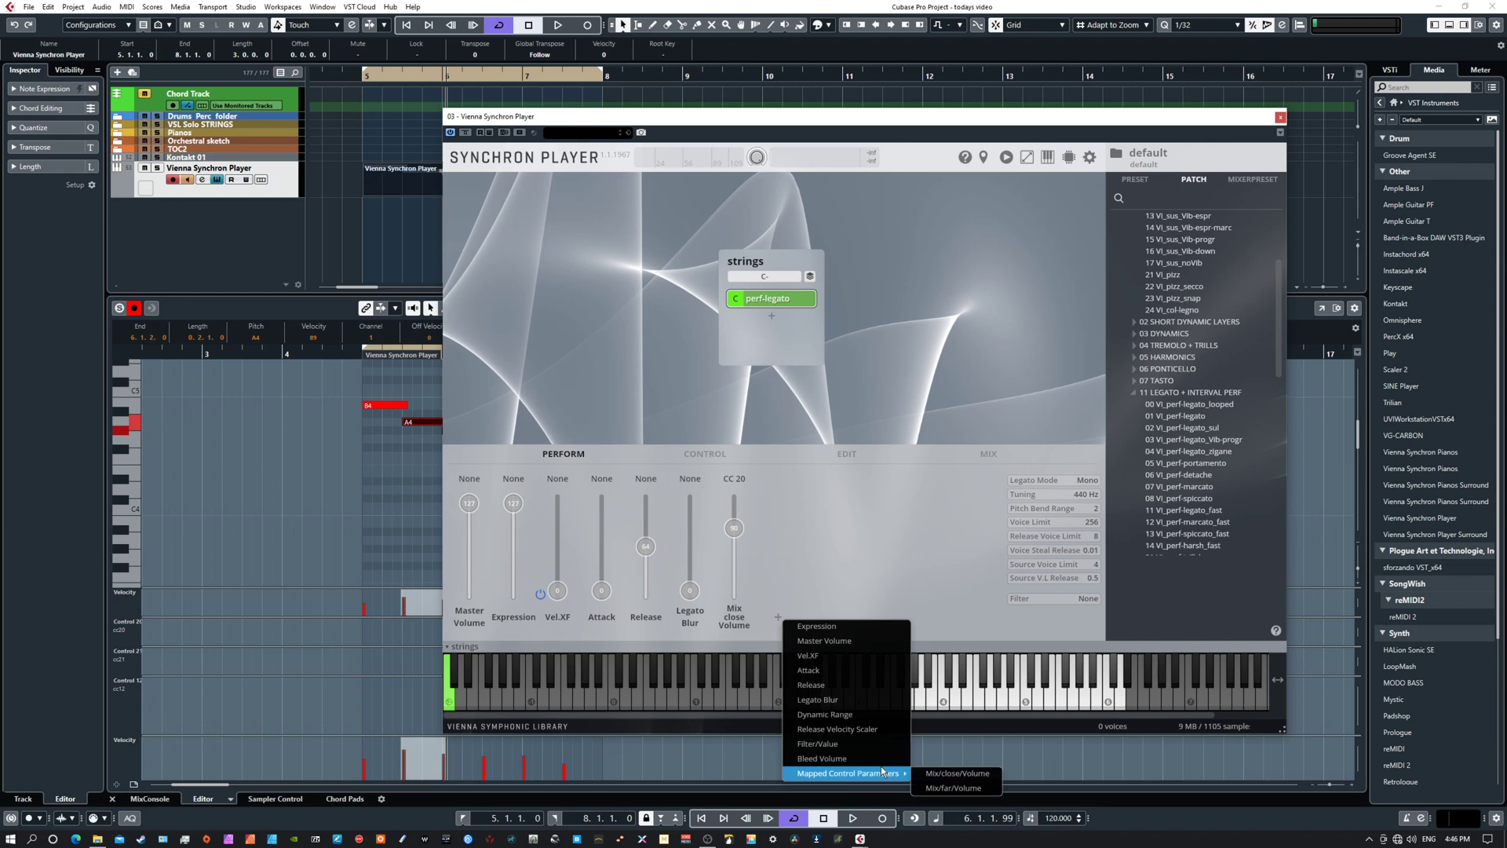
click(953, 787)
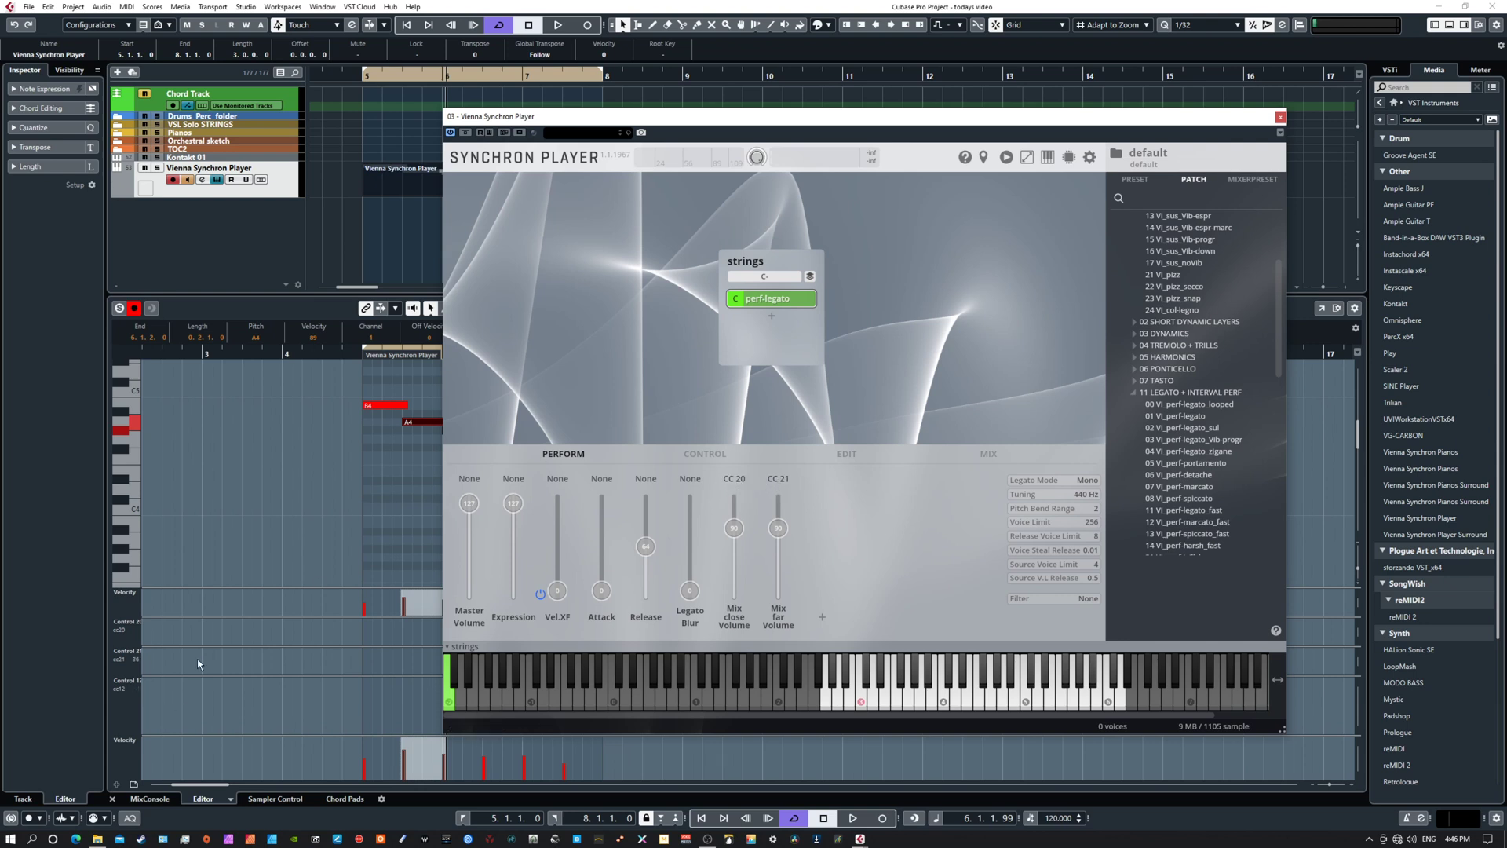
- Review the CC 21 lane's controller choices, the close and far channels with their mappings, and the Attack fader's controller options
click(130, 656)
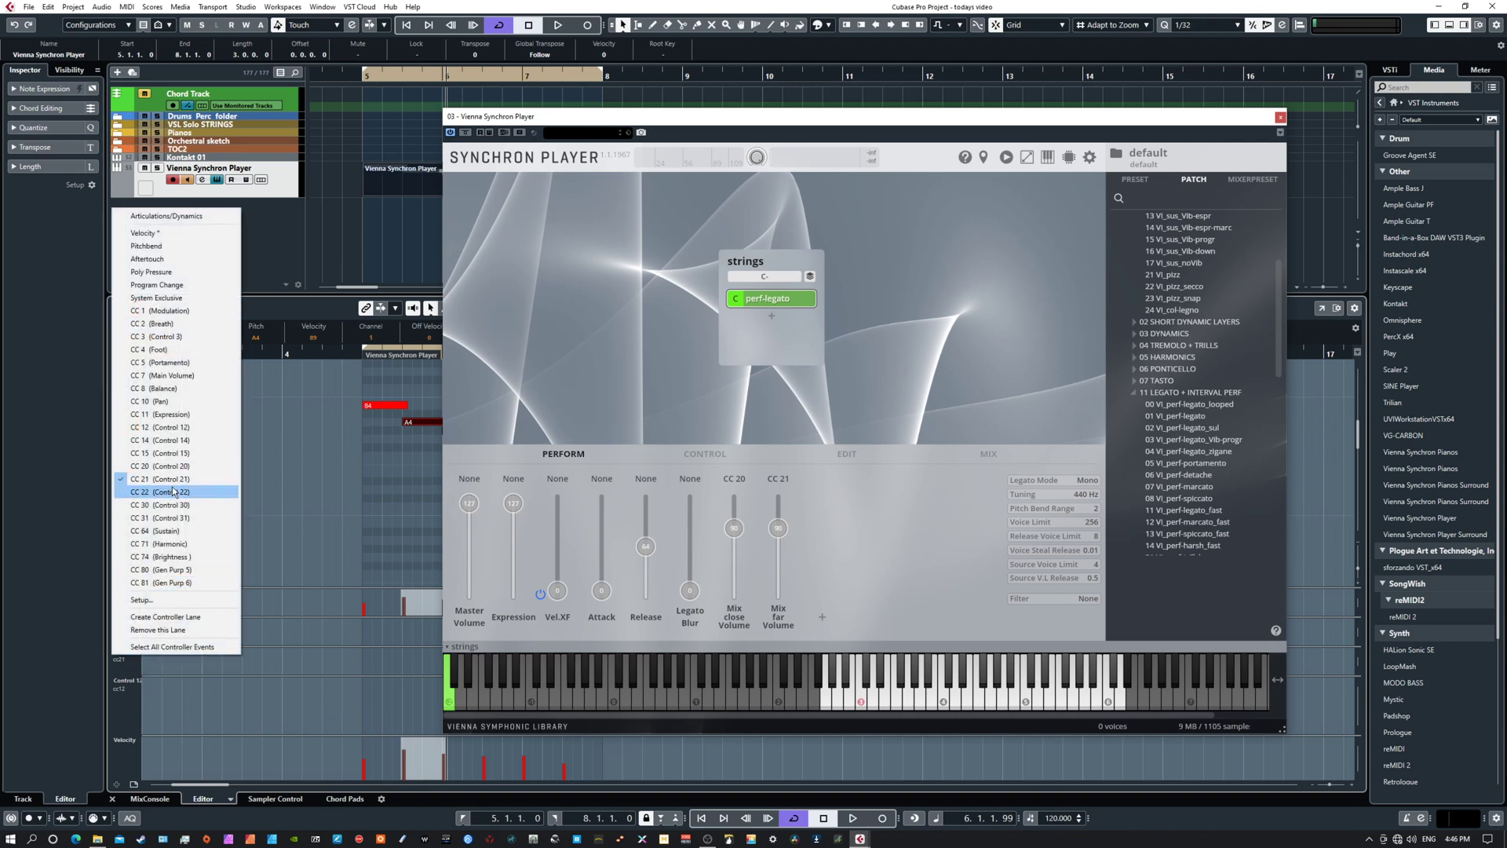
click(132, 718)
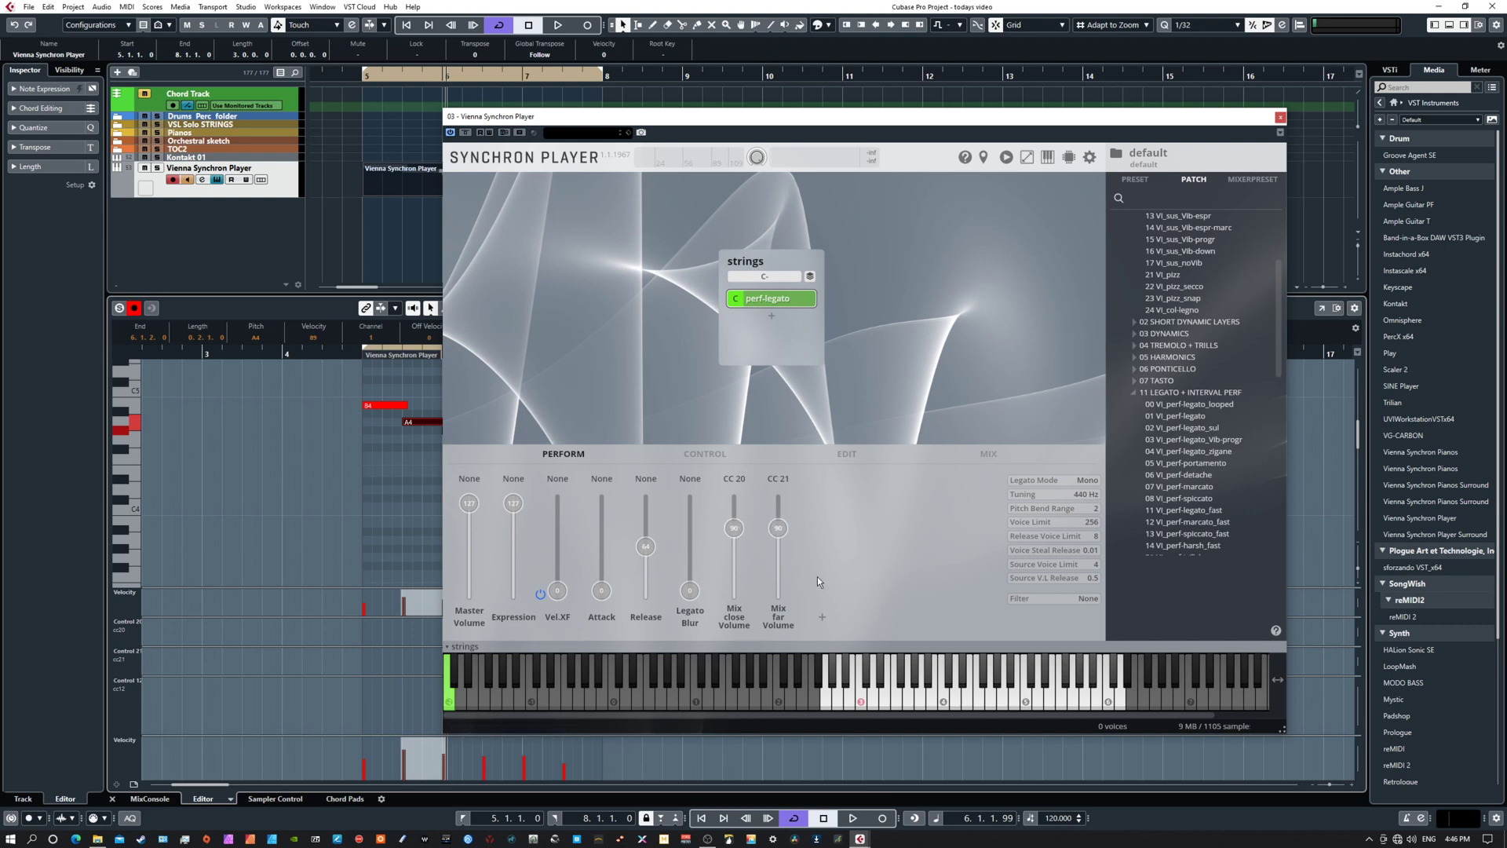
click(985, 455)
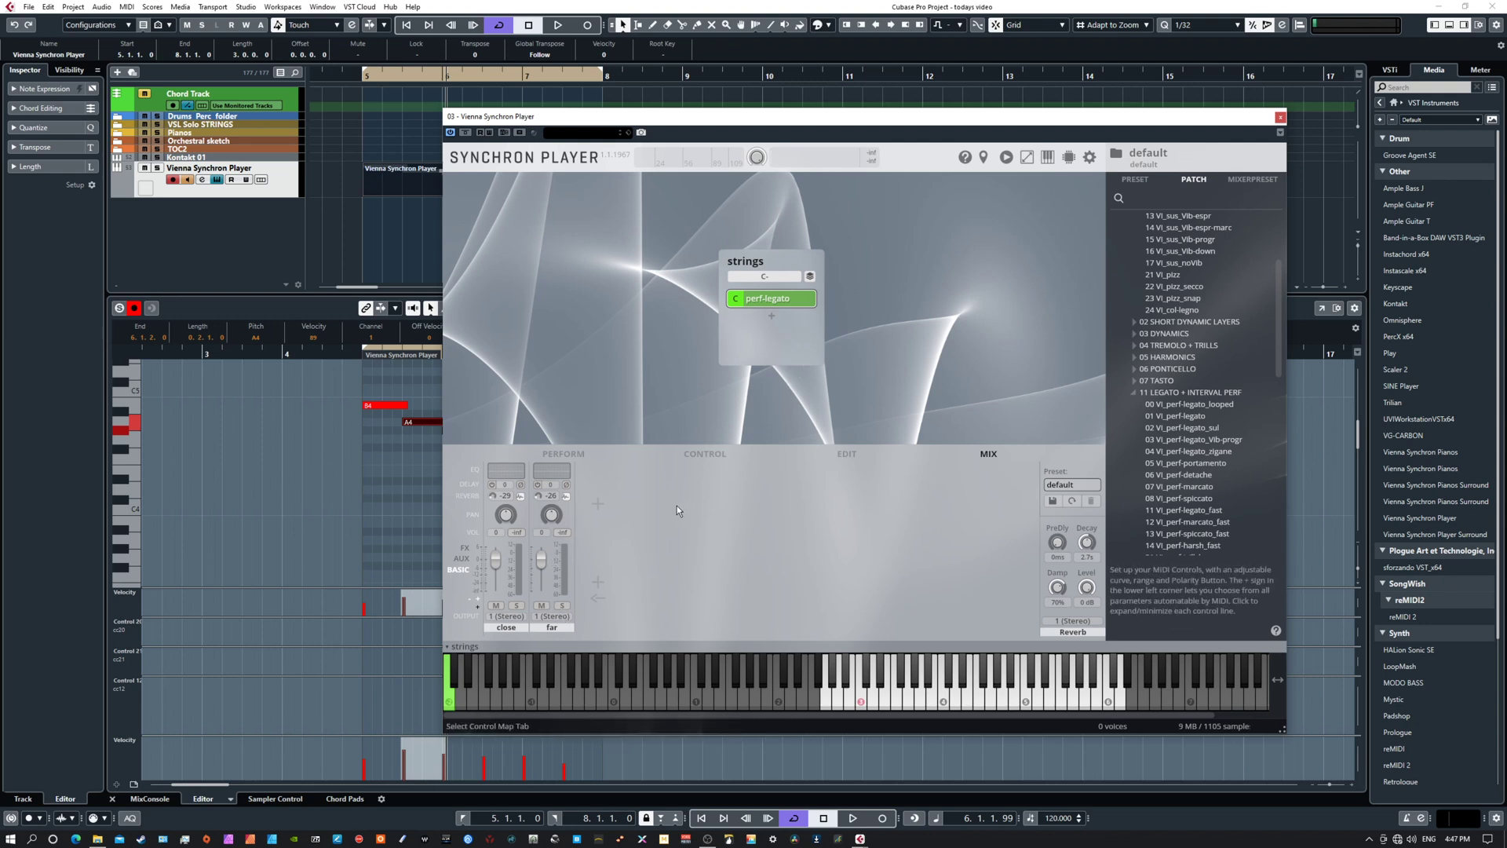
click(694, 454)
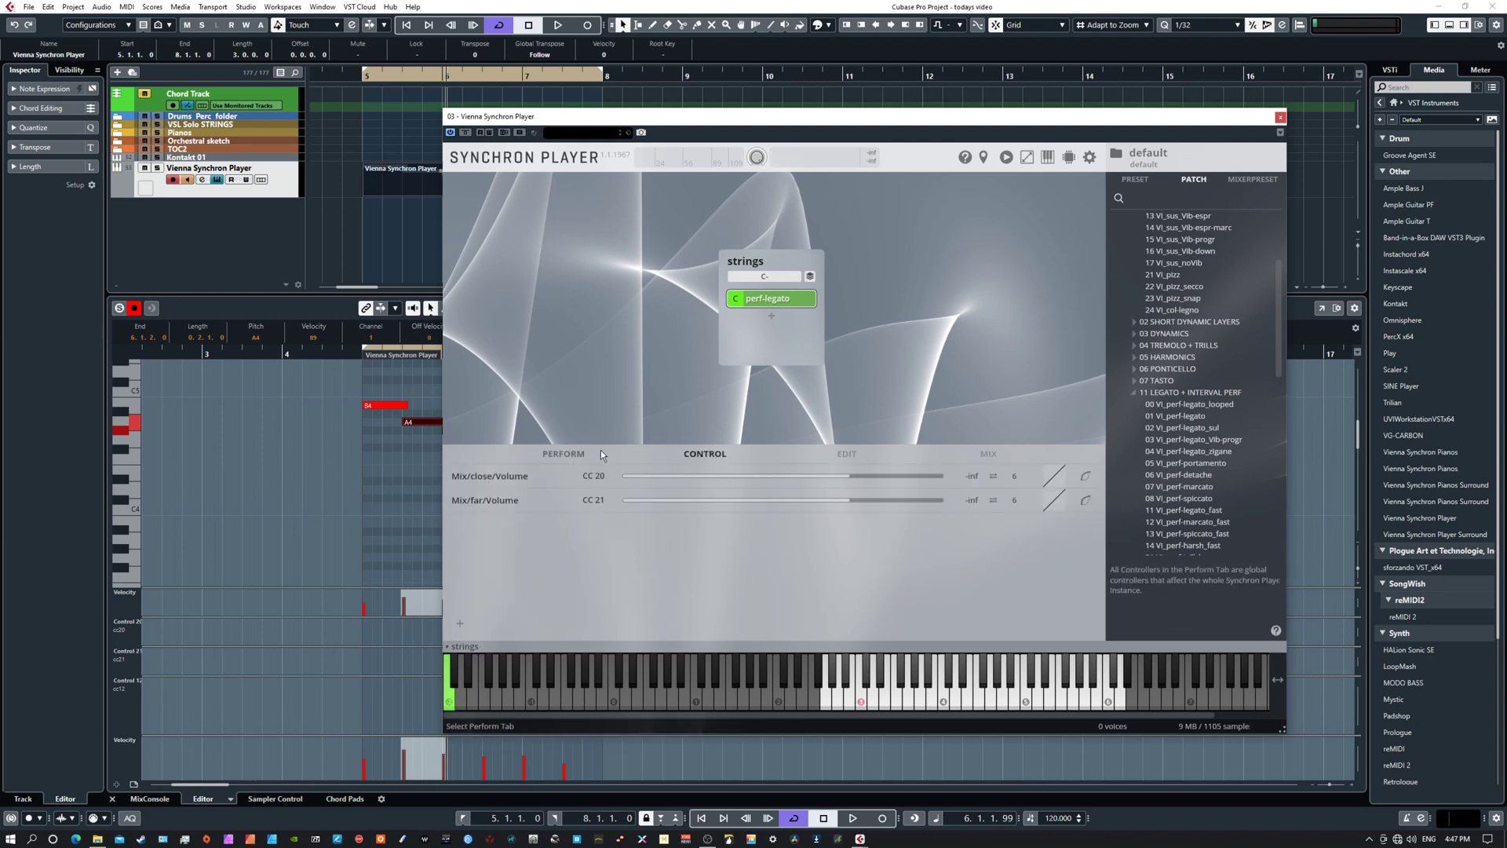
click(558, 455)
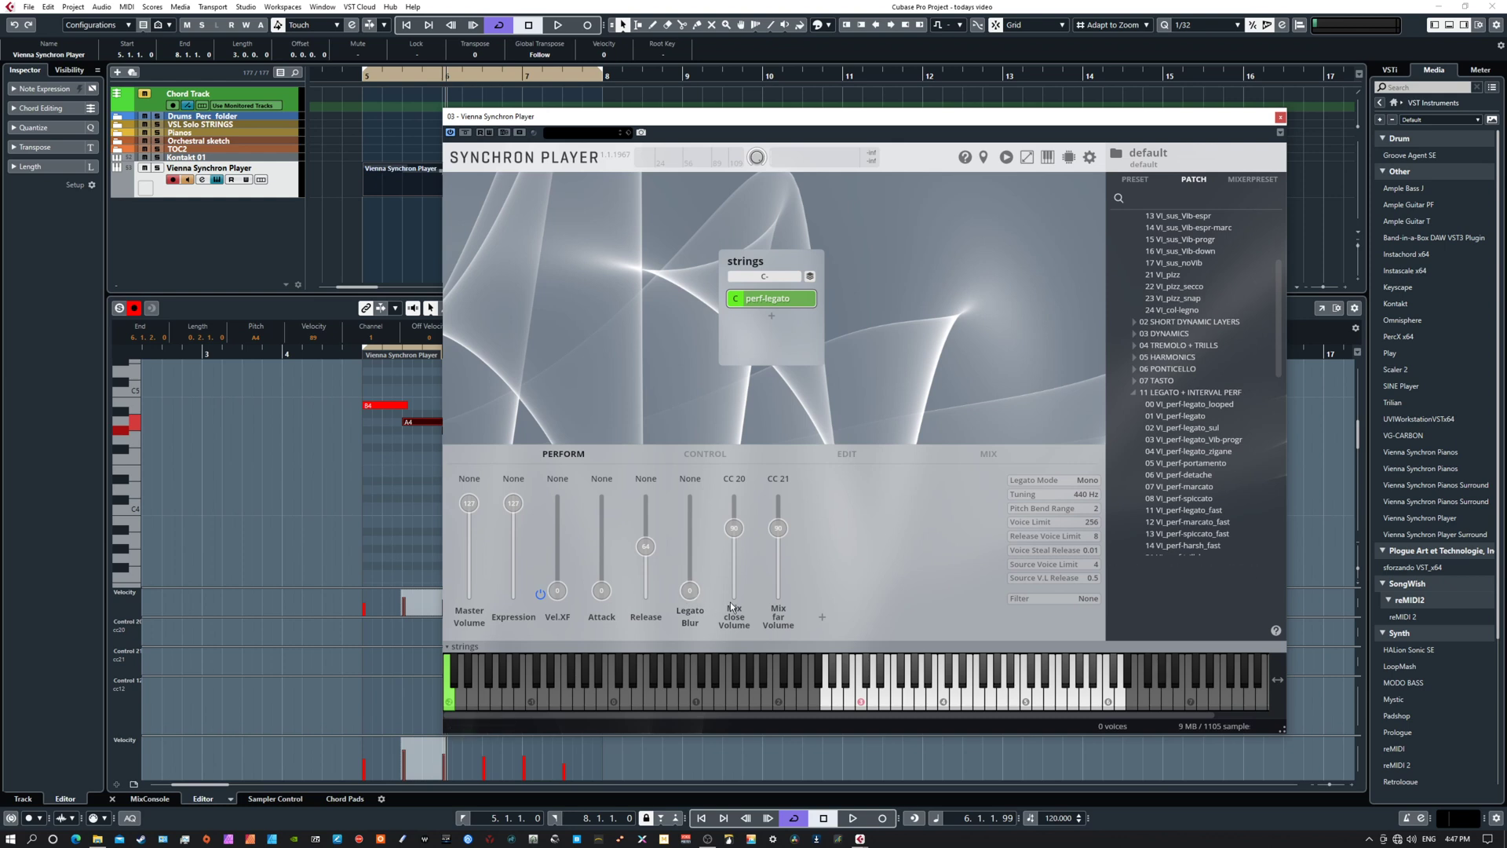
click(609, 479)
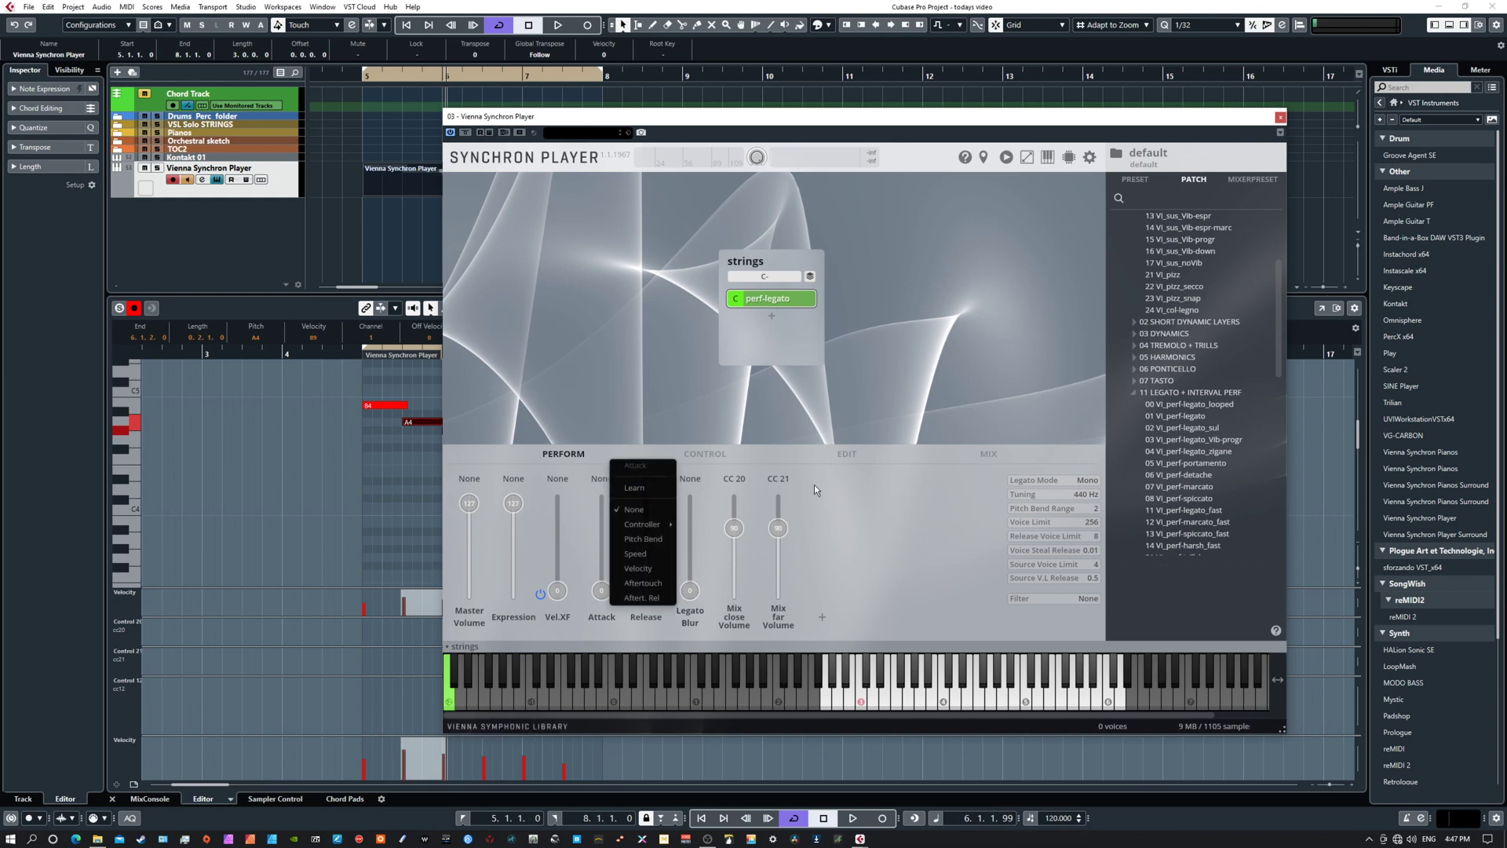
click(837, 540)
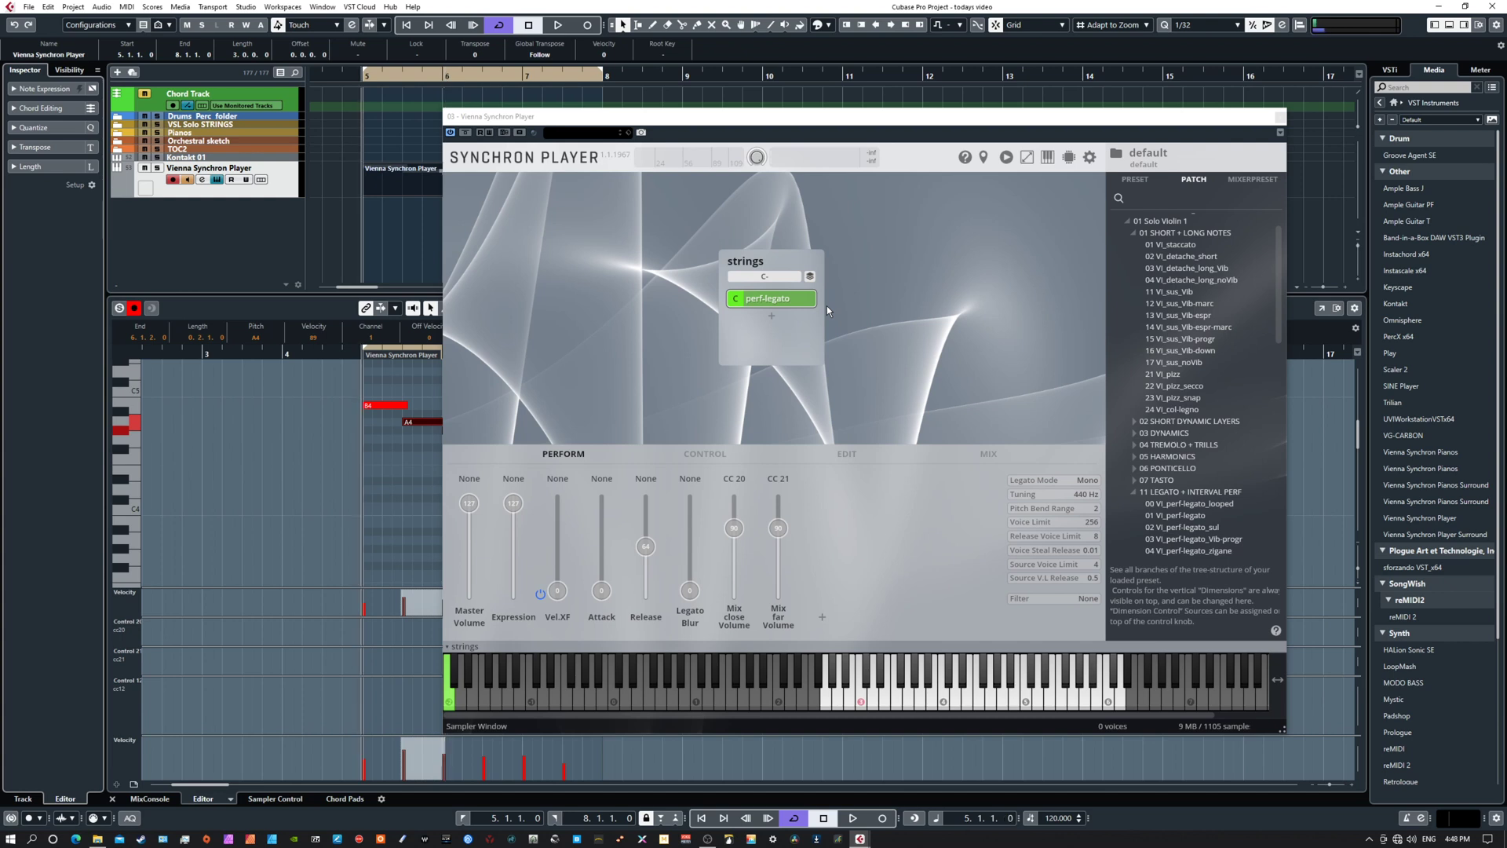
- Play the legato phrase and raise the Vel.XF fader while listening to the dynamics
key(space)
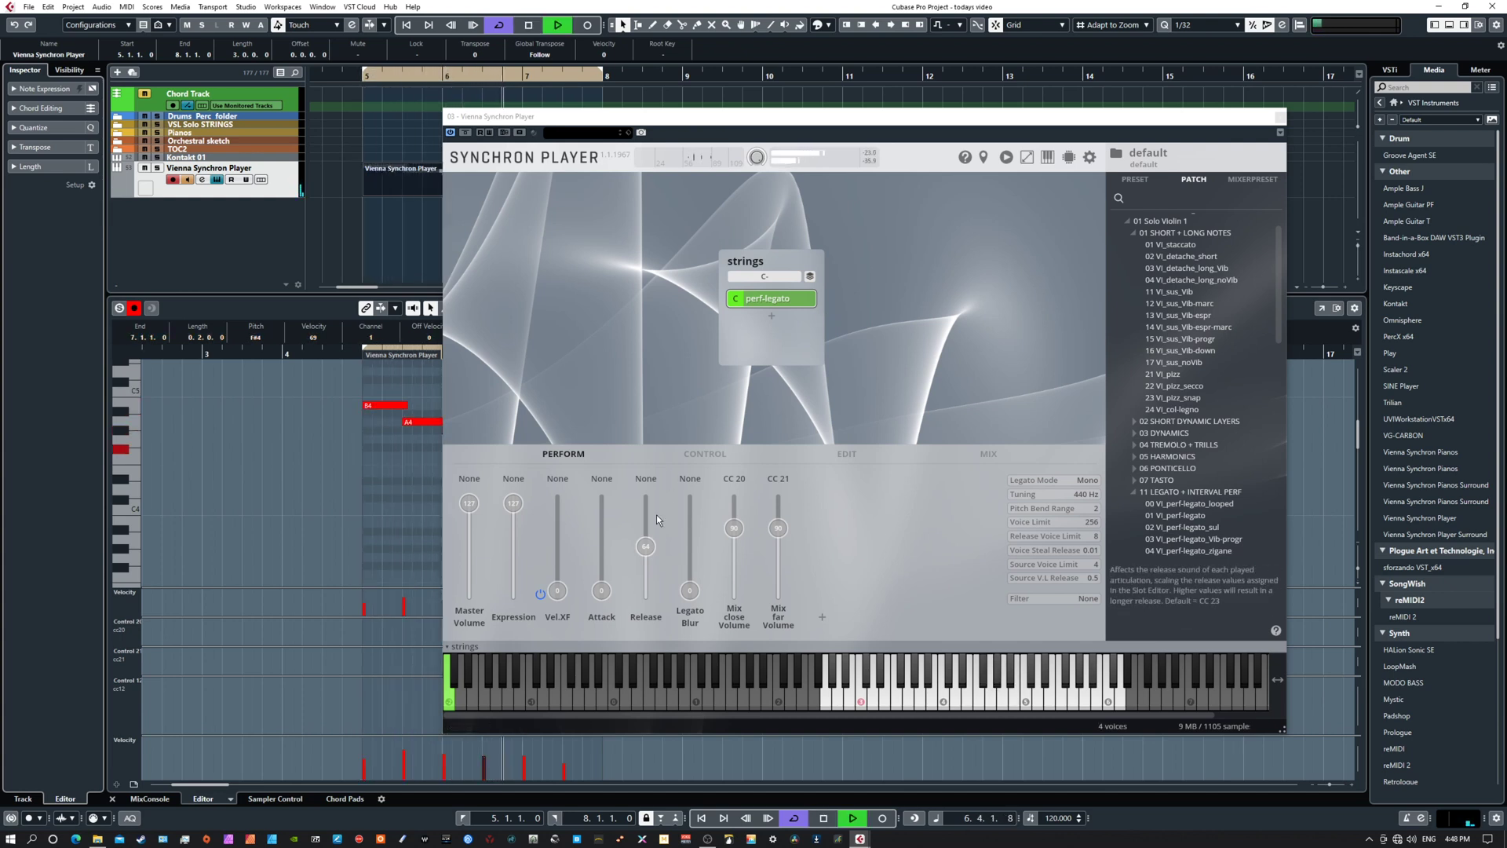
drag(557, 590, 559, 529)
key(space)
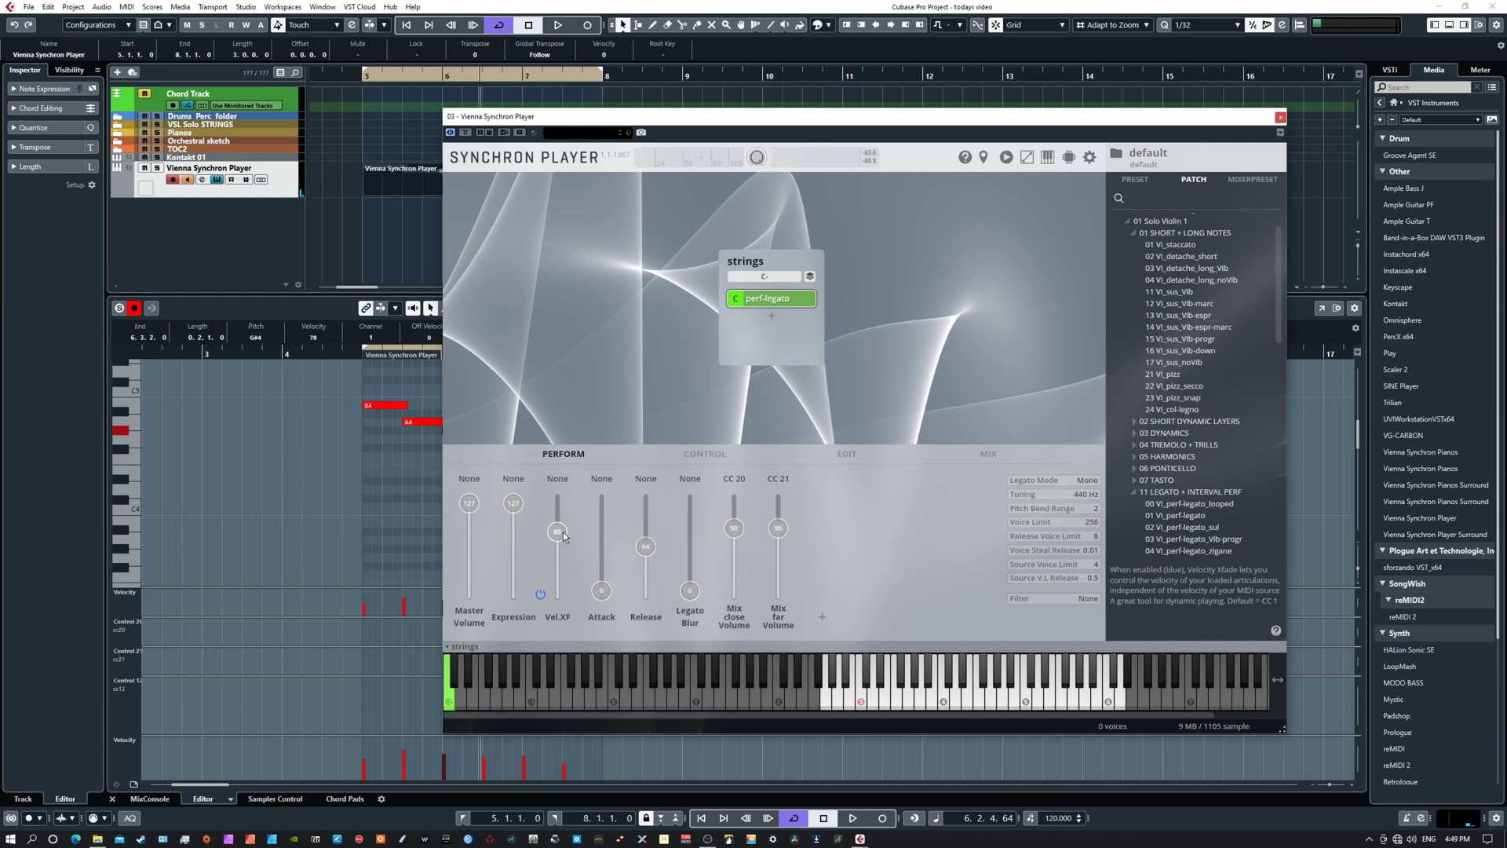
- Move the player window clear of the MIDI notes, return to the phrase's start and raise Vel.XF to about 107
drag(564, 127, 757, 105)
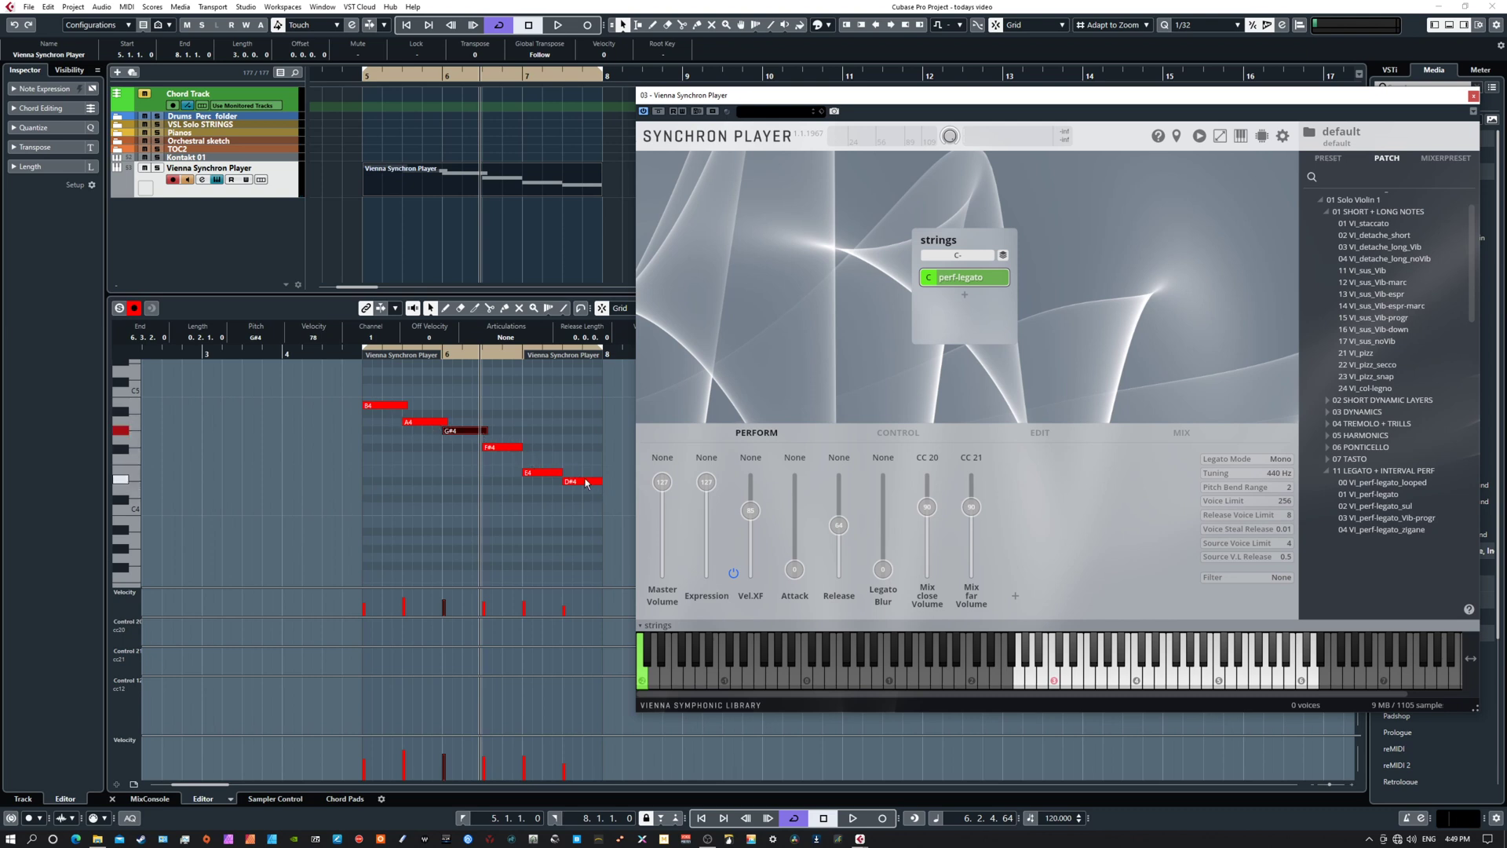
mouse_move(761, 480)
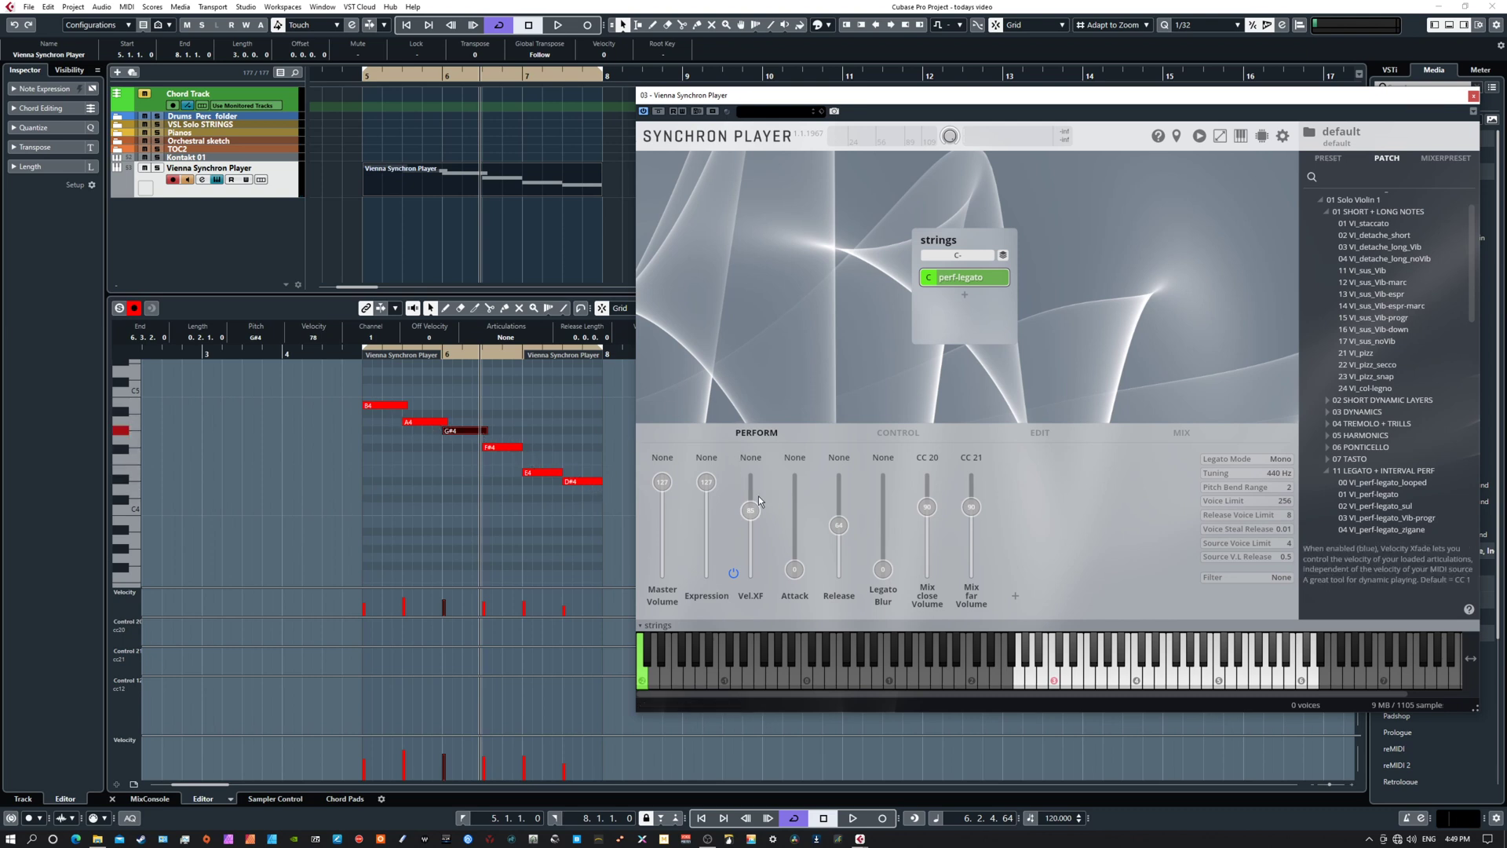
key(KP_1)
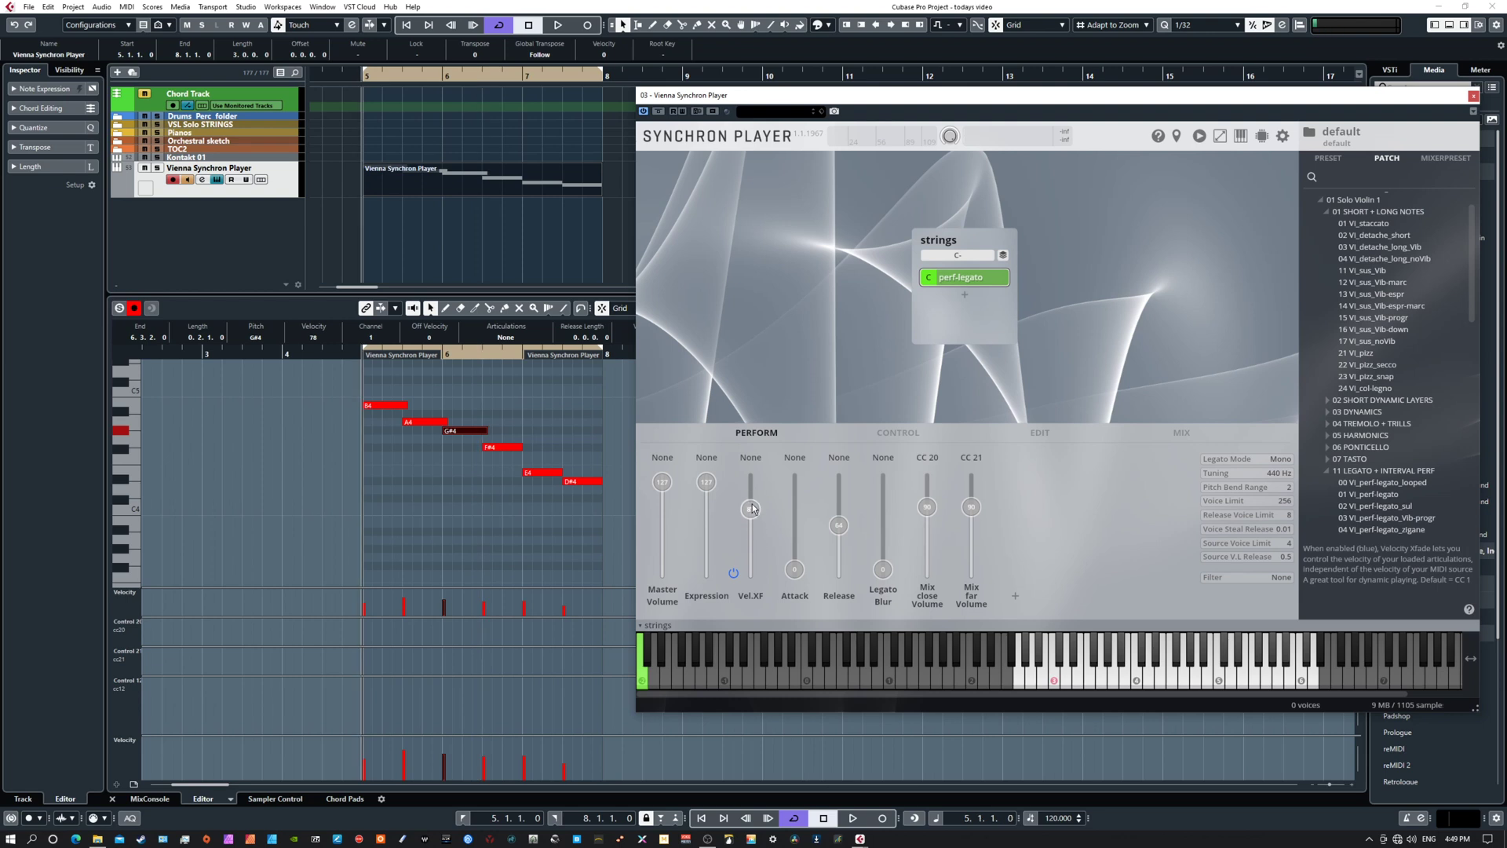
mouse_move(752, 509)
mouse_down()
mouse_move(751, 534)
mouse_move(751, 494)
mouse_up()
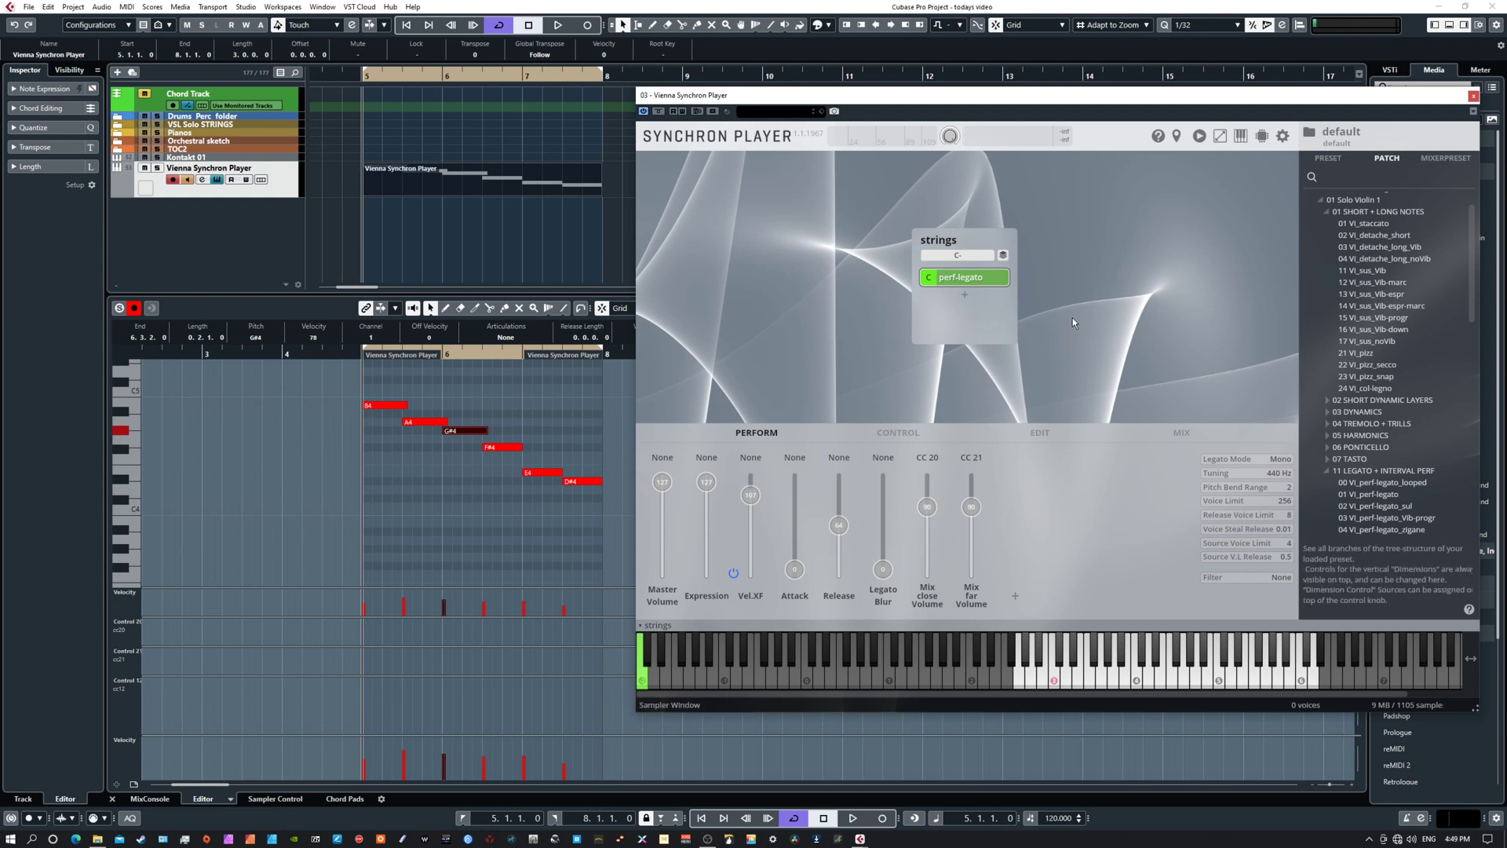
- Layer 17 VI_sus_noVib below perf-legato in the nested parallel dimension and name their parent slot legato sus
click(976, 297)
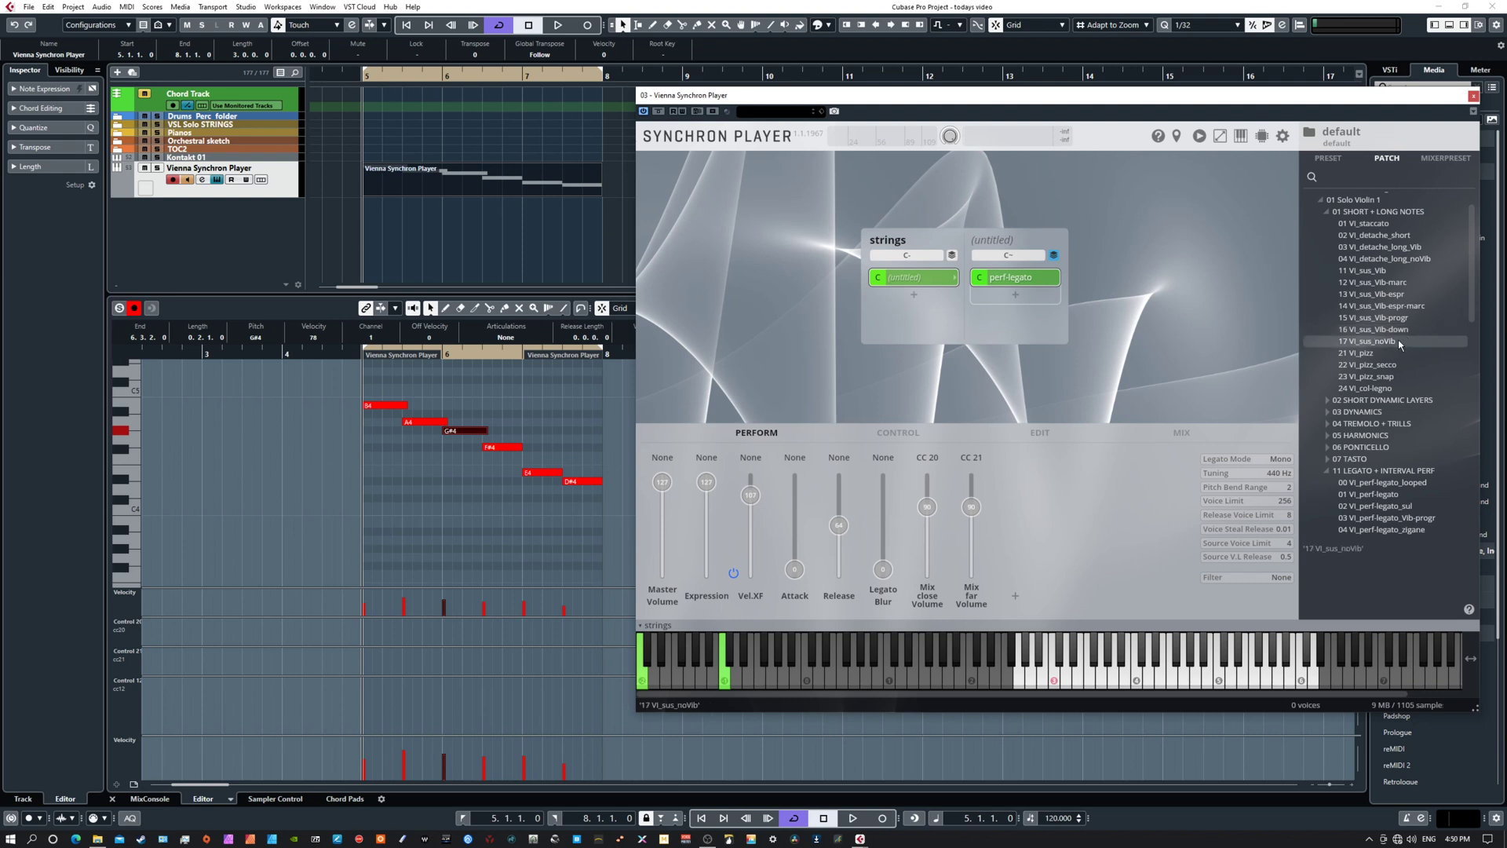
drag(1398, 345, 1028, 295)
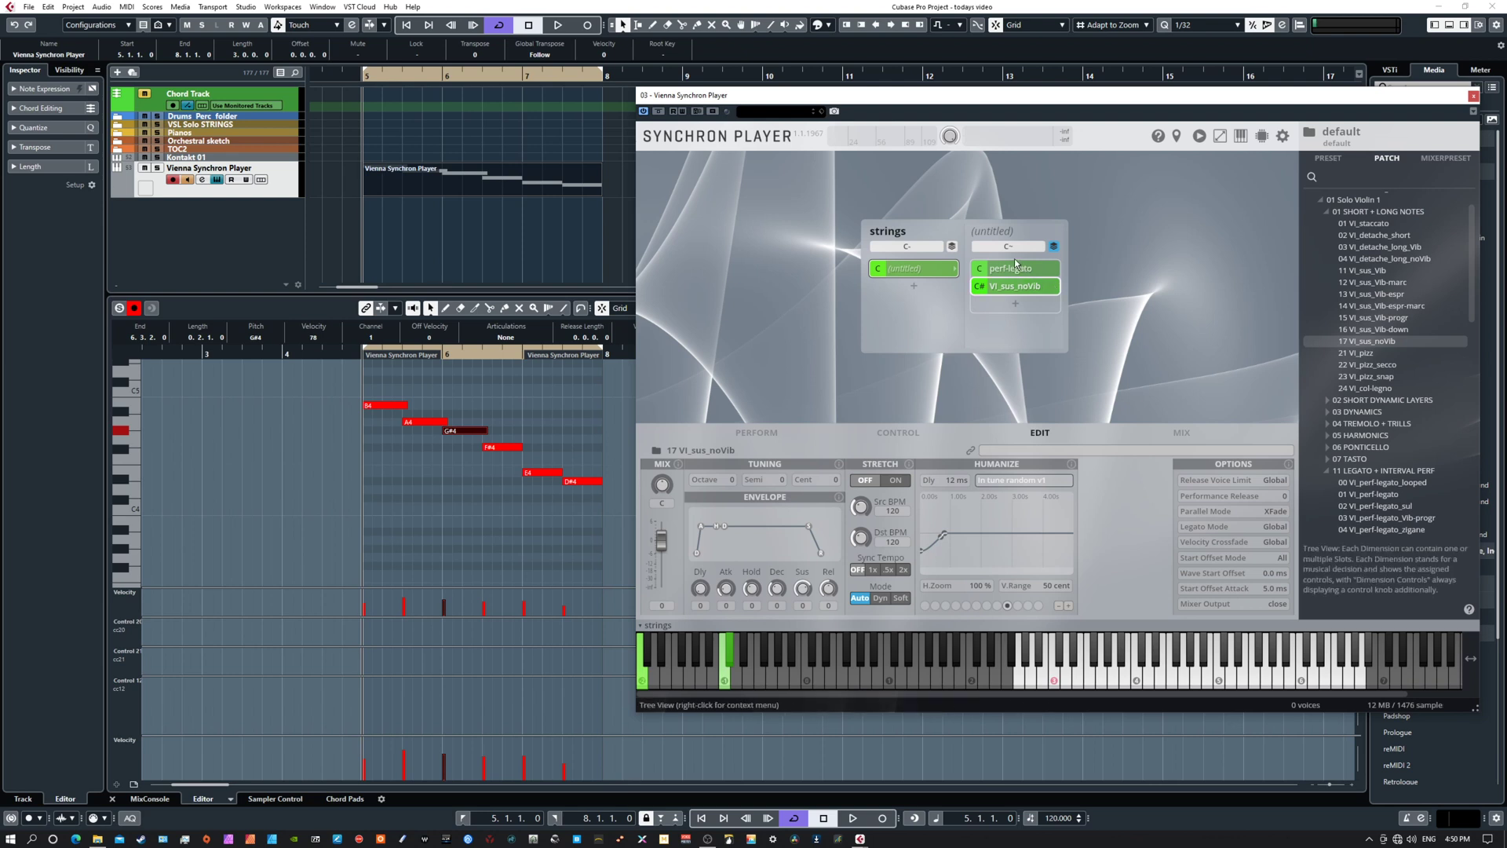
click(903, 270)
double_click(902, 271)
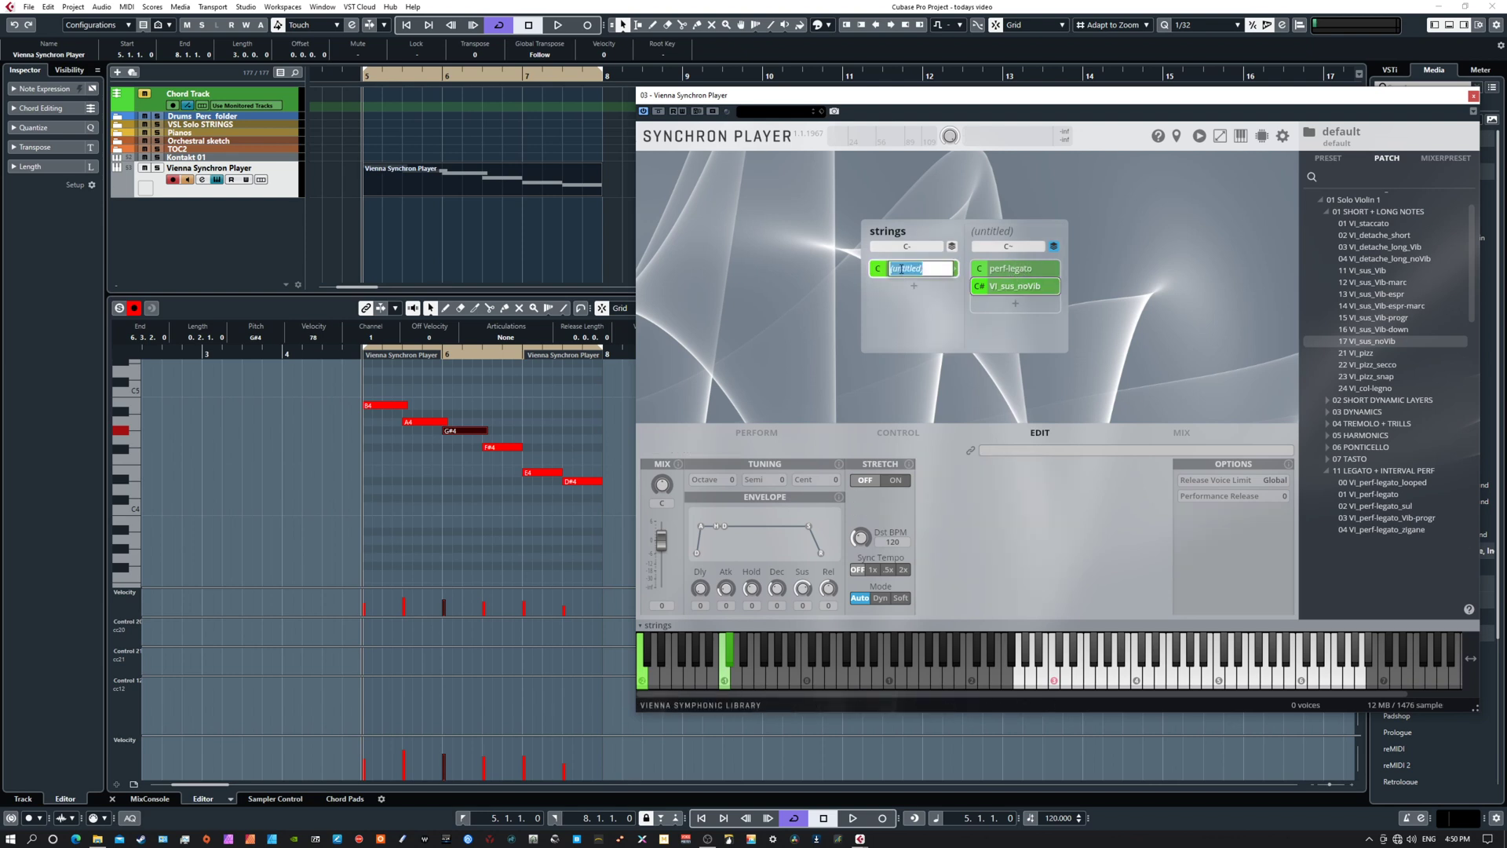
text(legato sus)
key(Return)
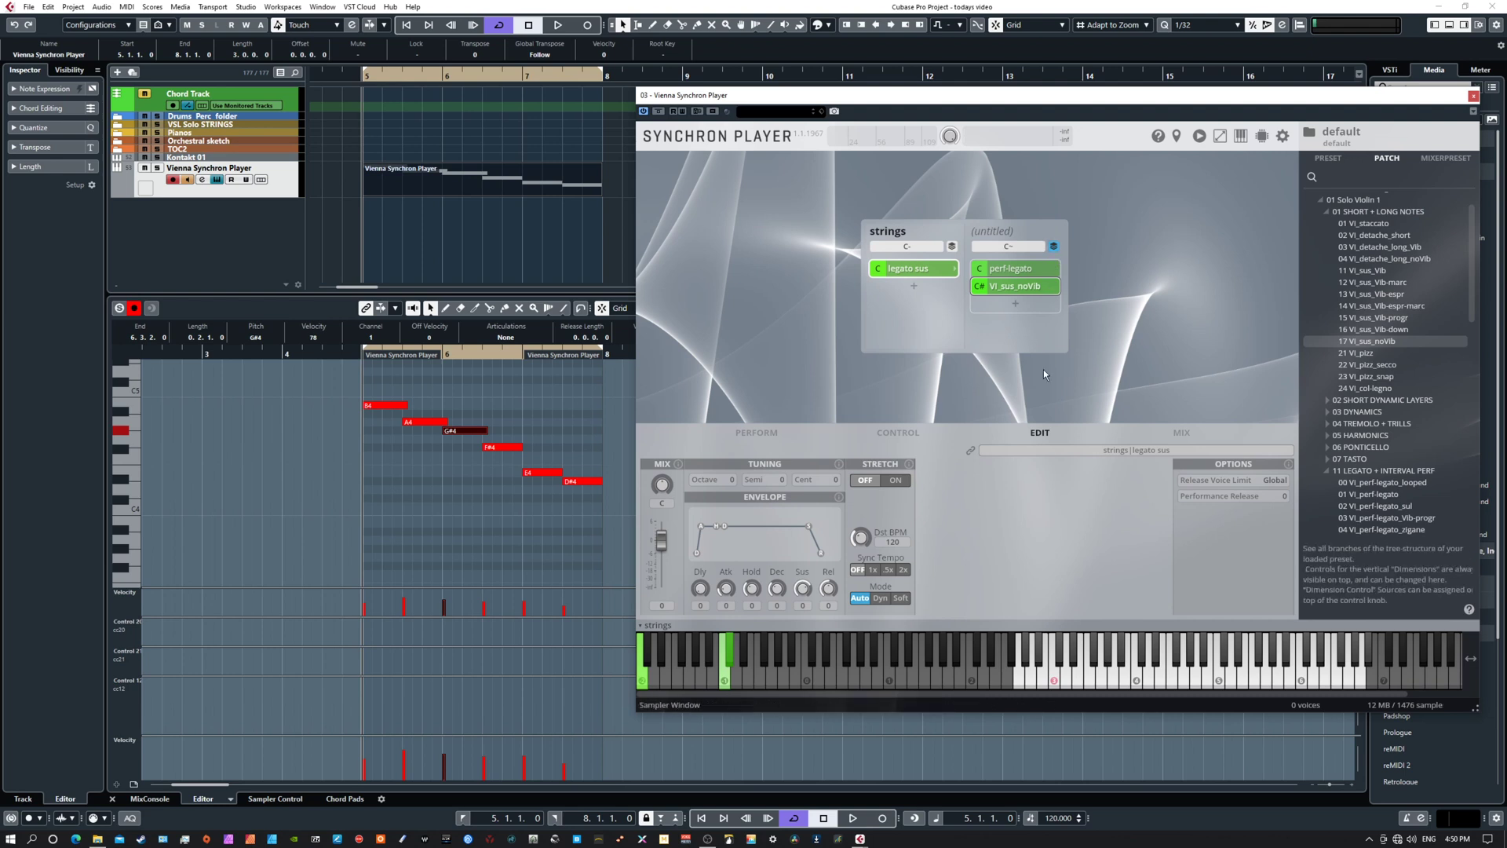
- Set Parallel Mode to Mix for both the perf-legato and VI_sus_noVib slots
click(1010, 269)
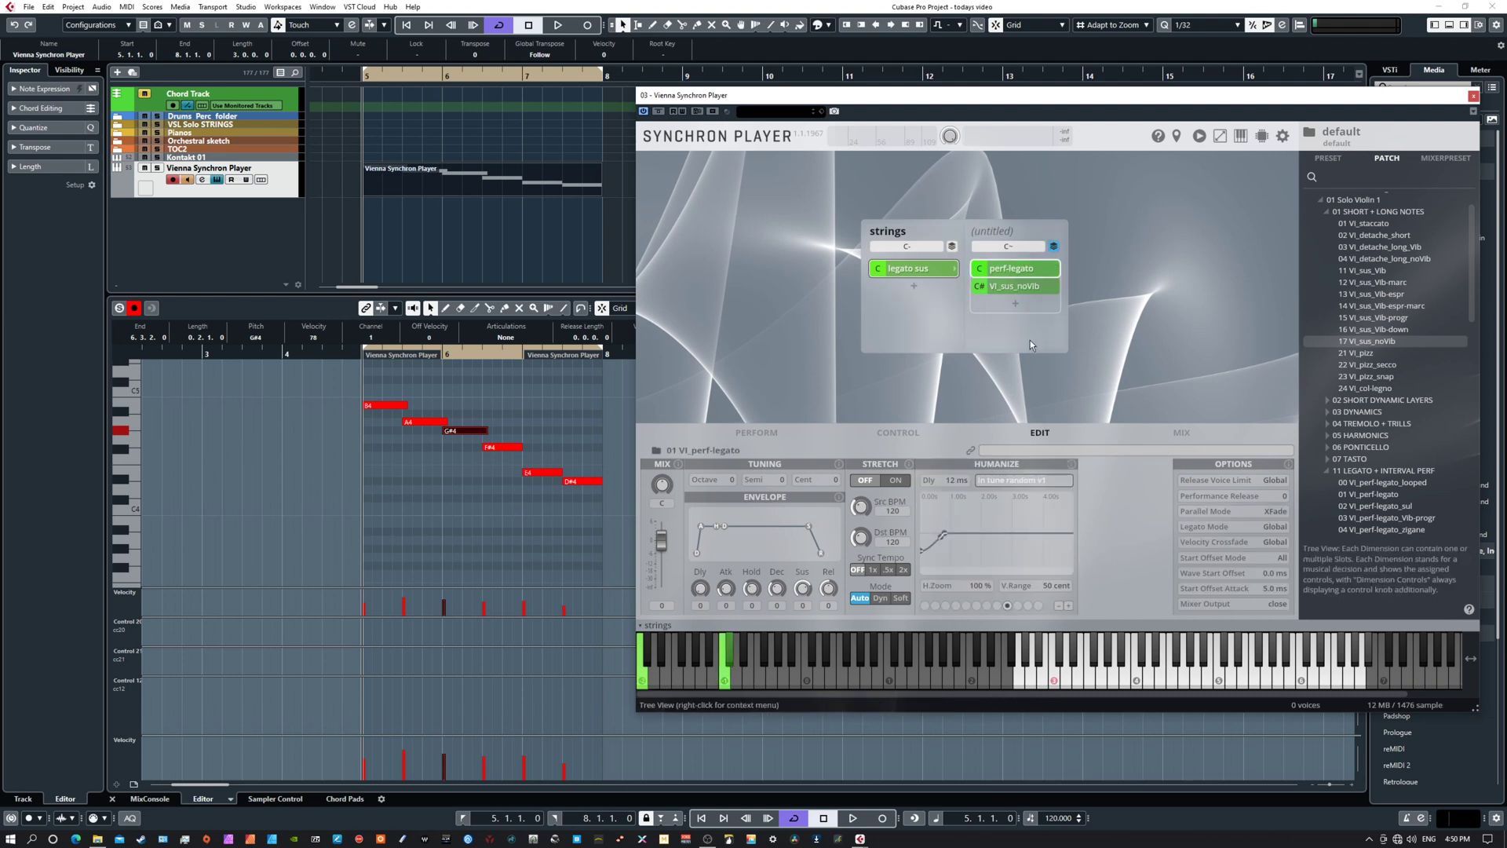
click(1188, 510)
click(1197, 540)
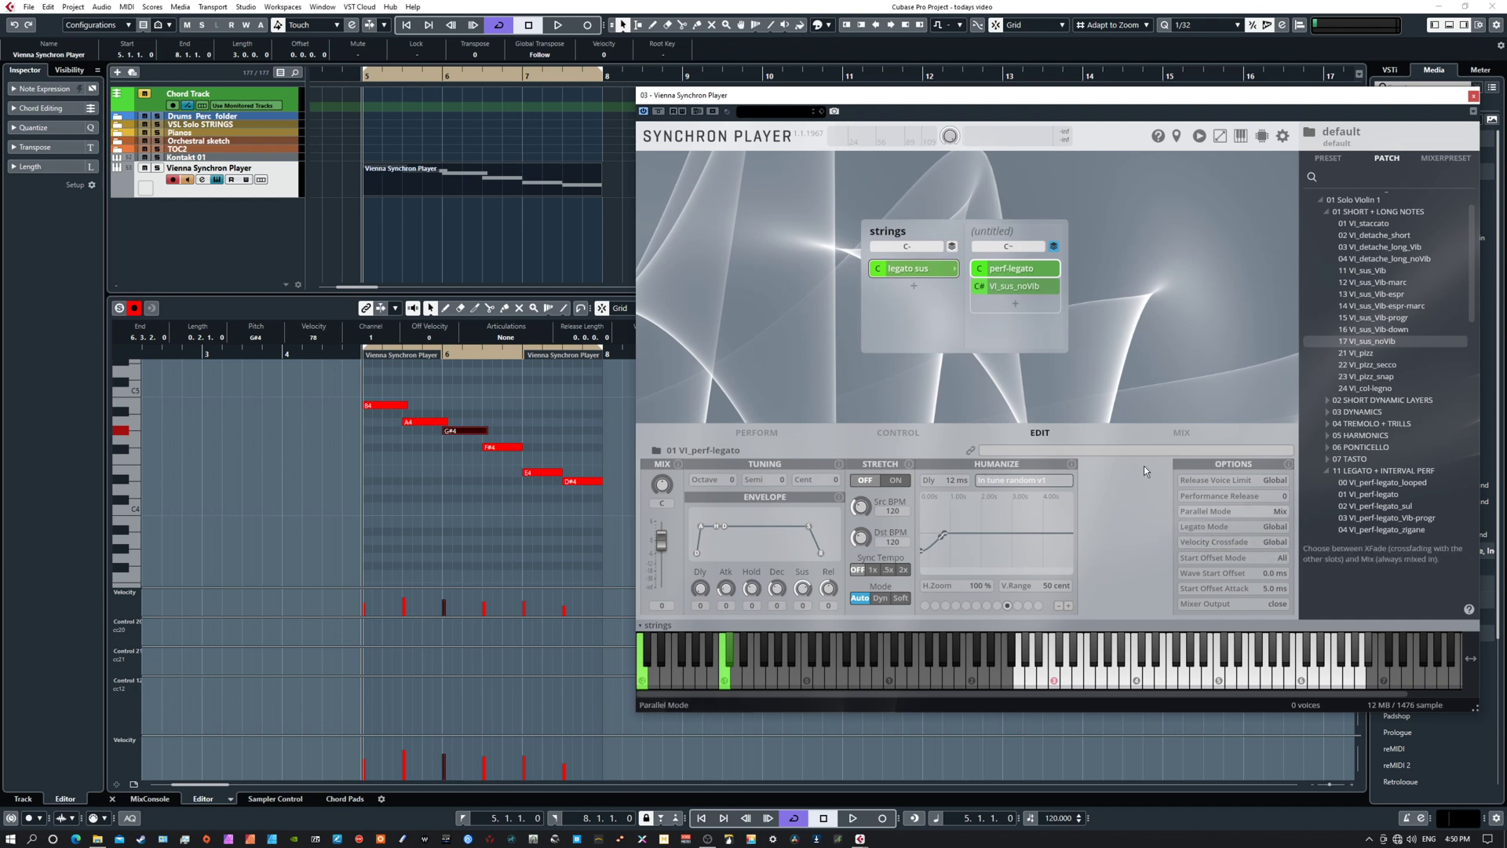
click(1014, 285)
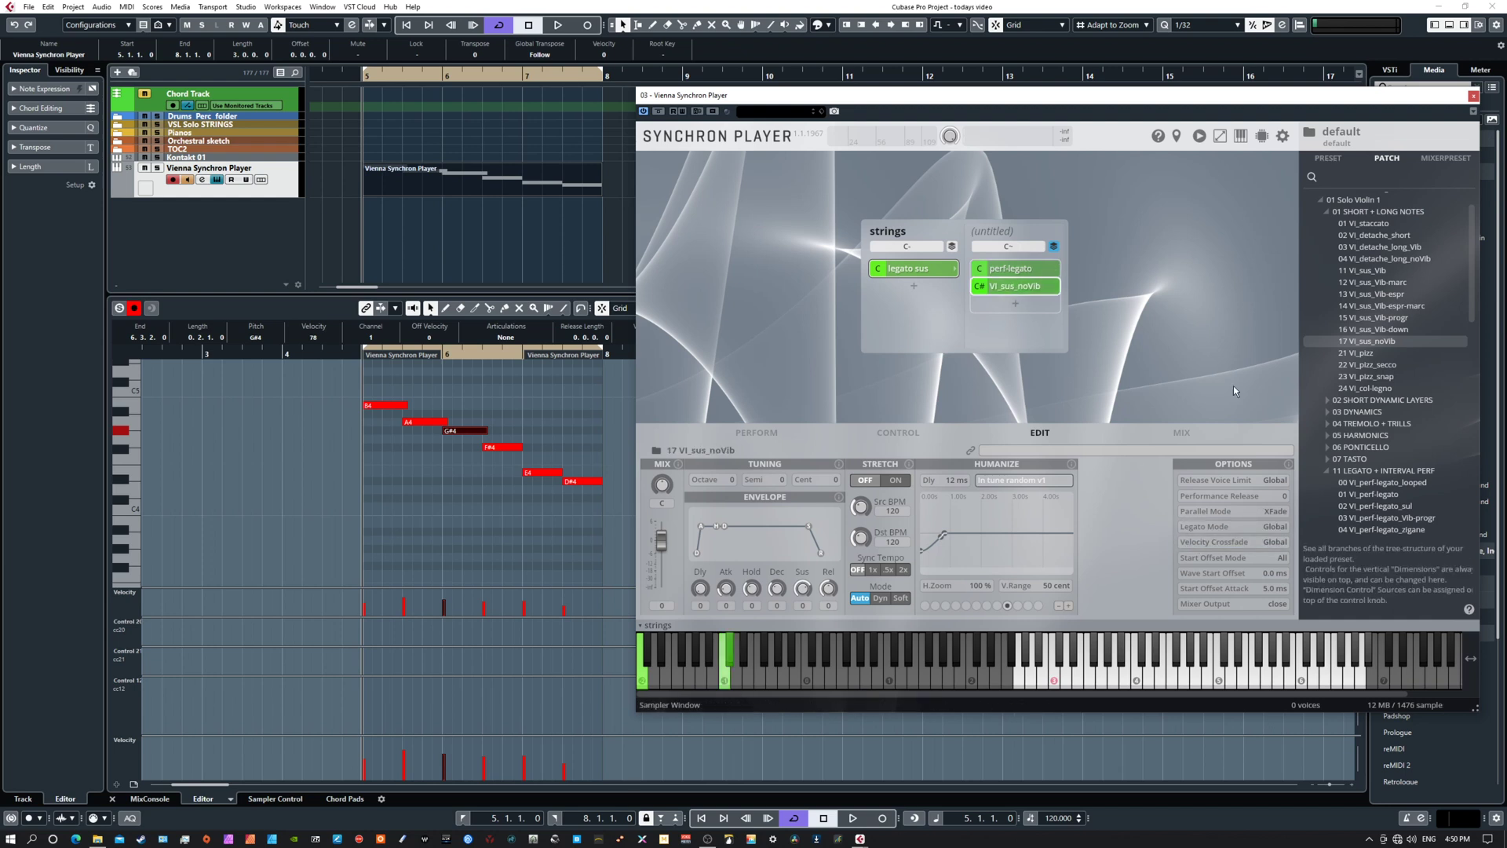
click(1188, 510)
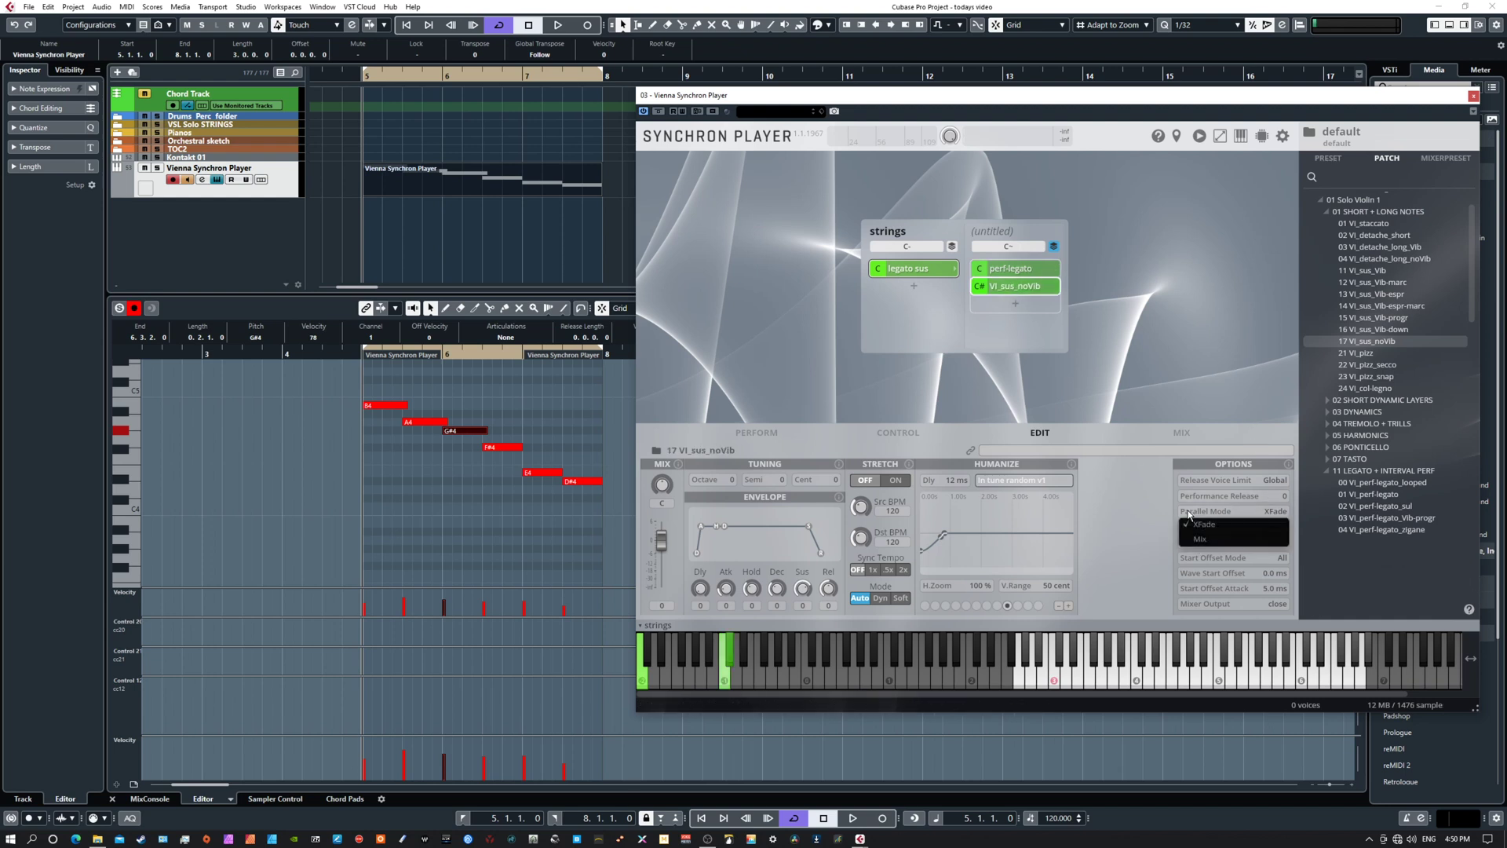
click(1191, 538)
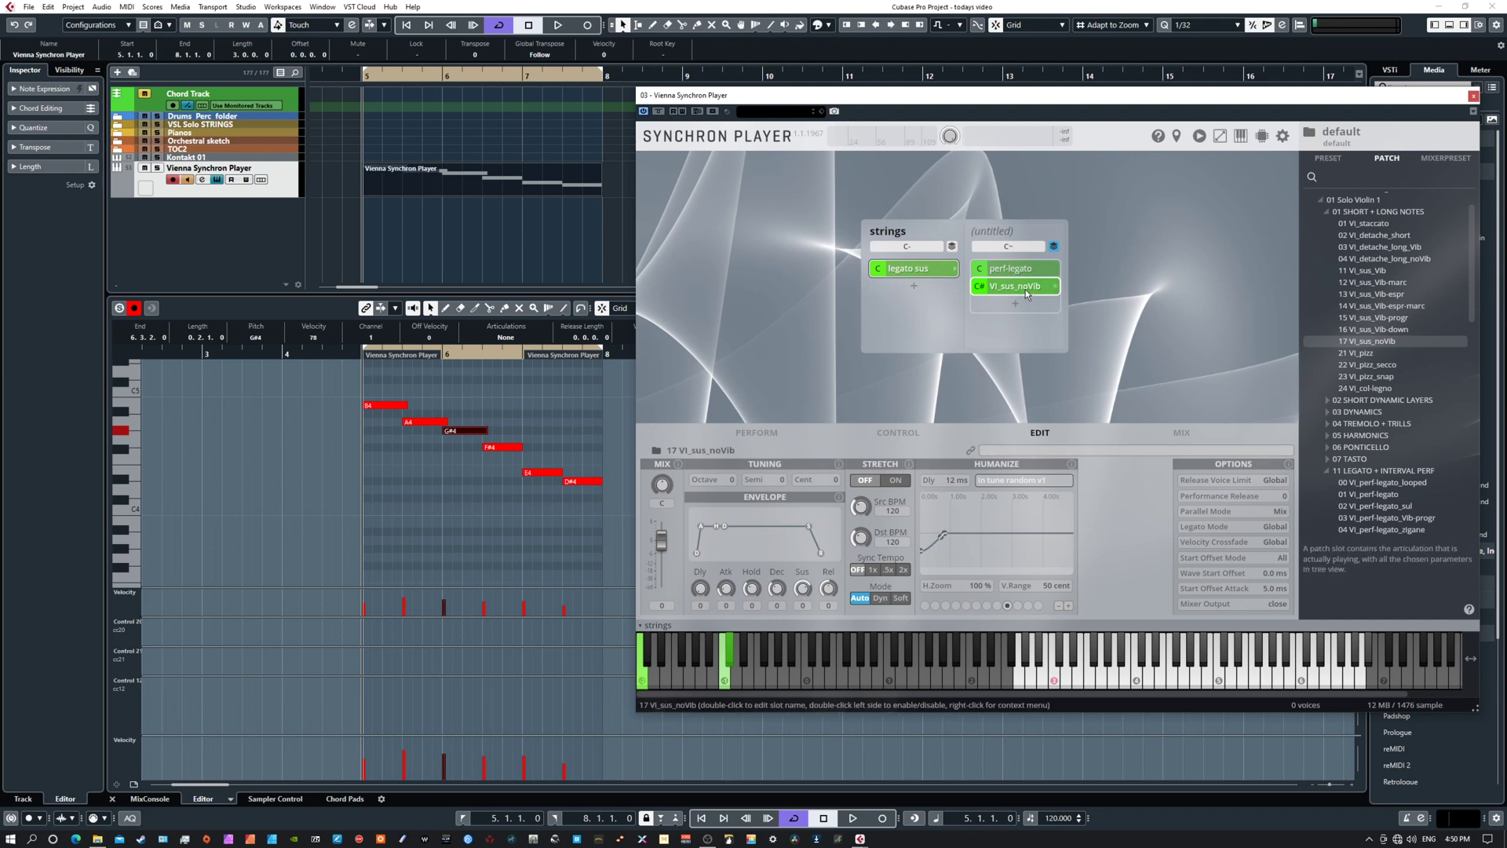
- Audition the layered patches and lower the slot volumes, VI_sus_noVib to -10.67 and perf-legato to -1.84
key(space)
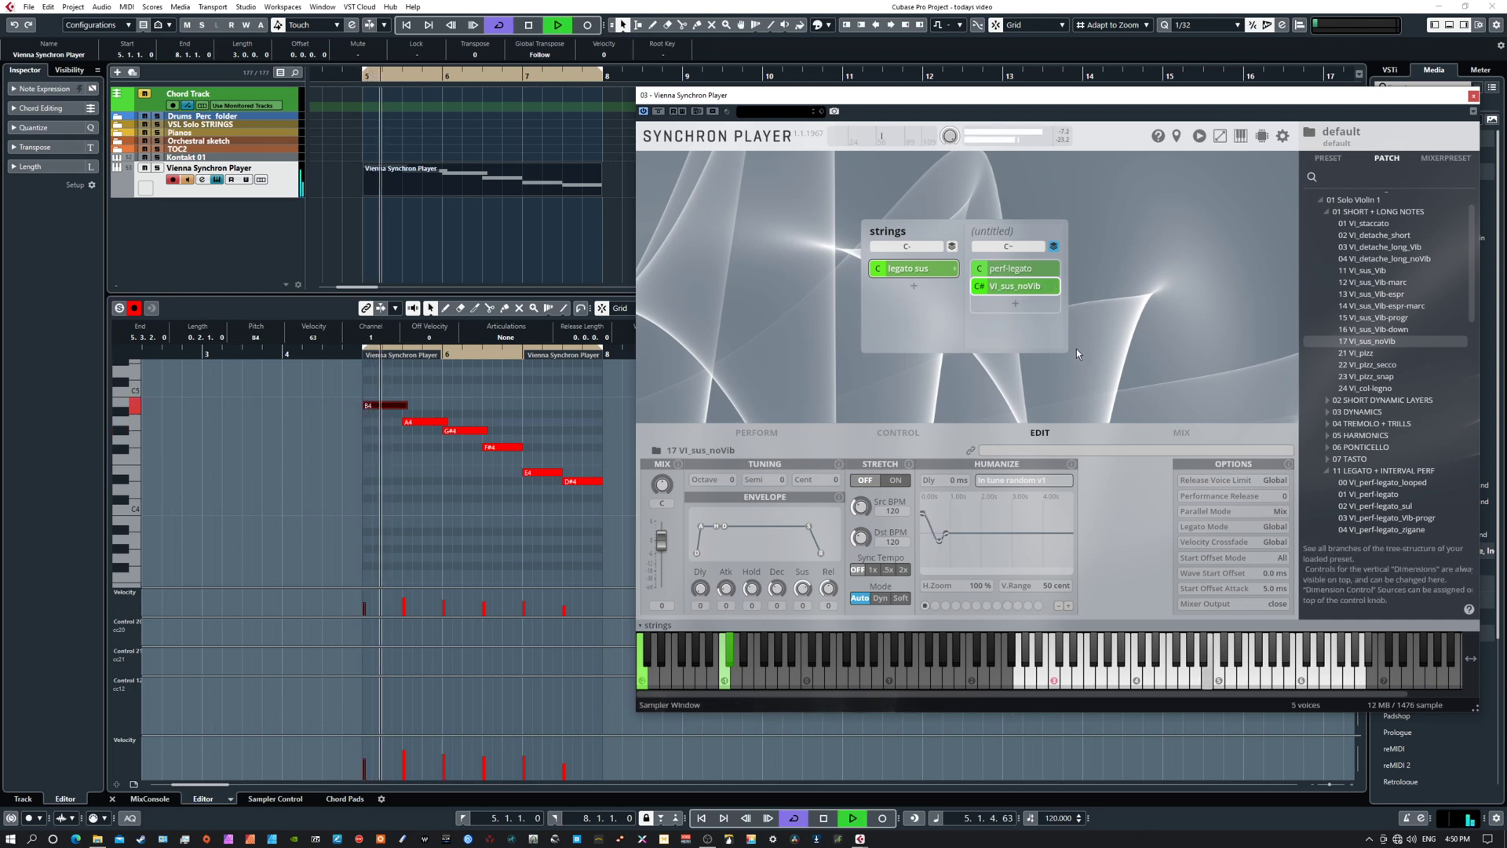
key(space)
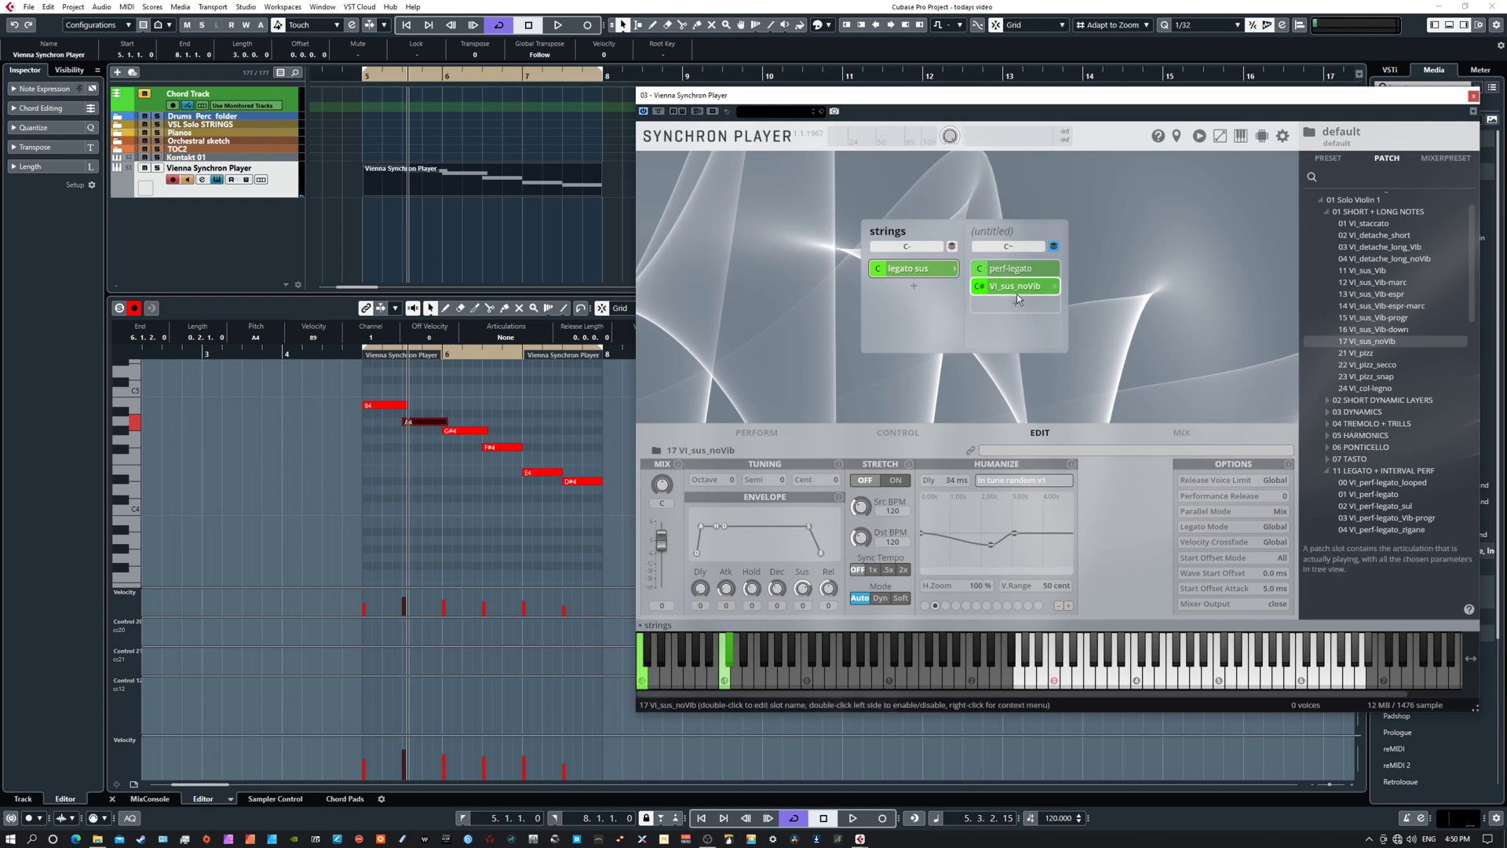
mouse_move(656, 539)
mouse_down()
mouse_move(656, 562)
mouse_move(664, 551)
mouse_up()
click(1010, 268)
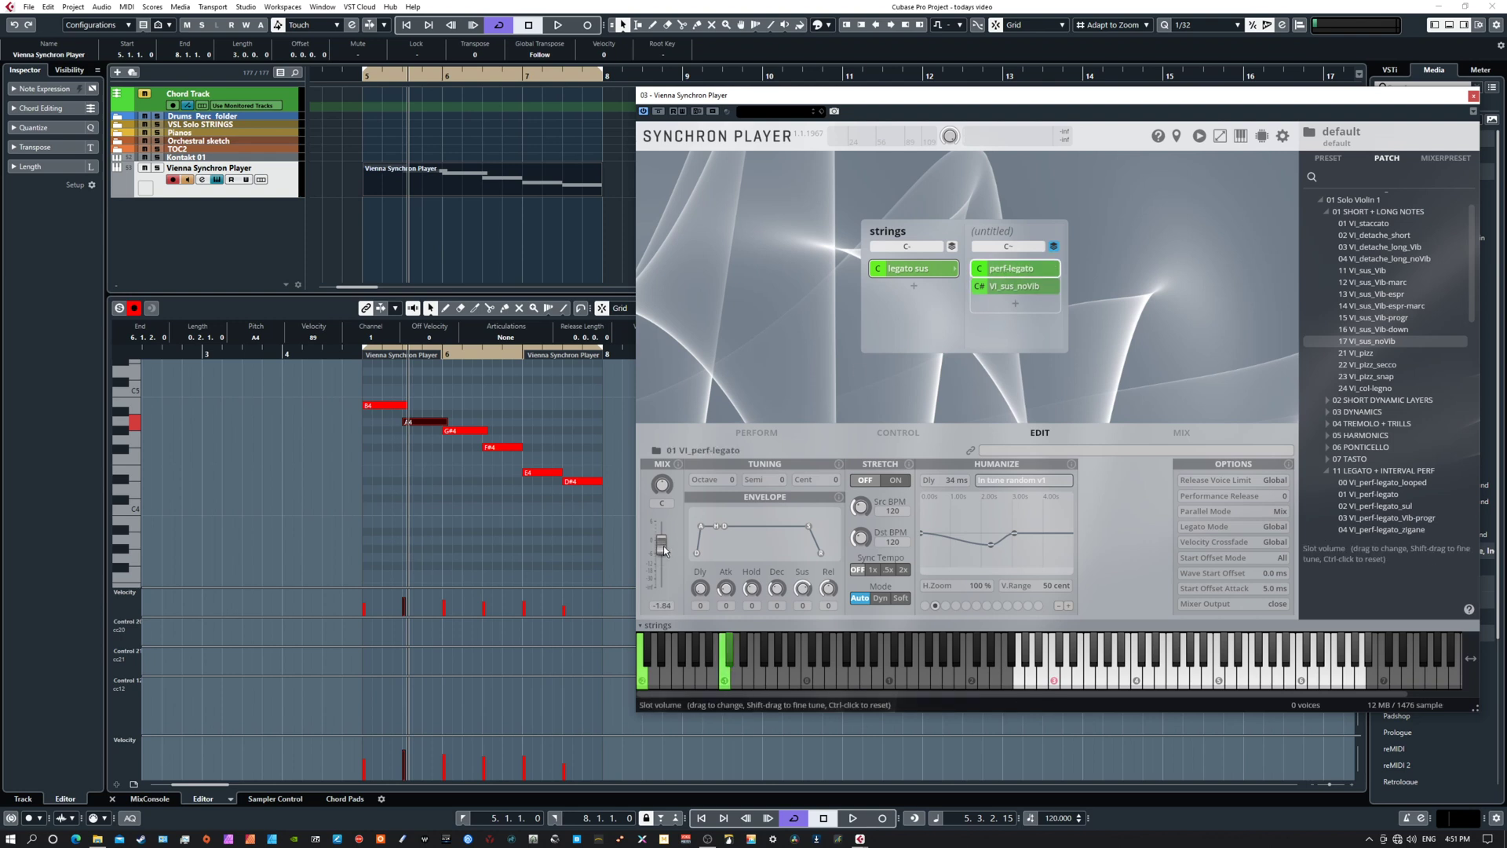
- Replay the phrase, lower the VI_sus_noVib slot volume to -12.14 and check both slots' settings
key(space)
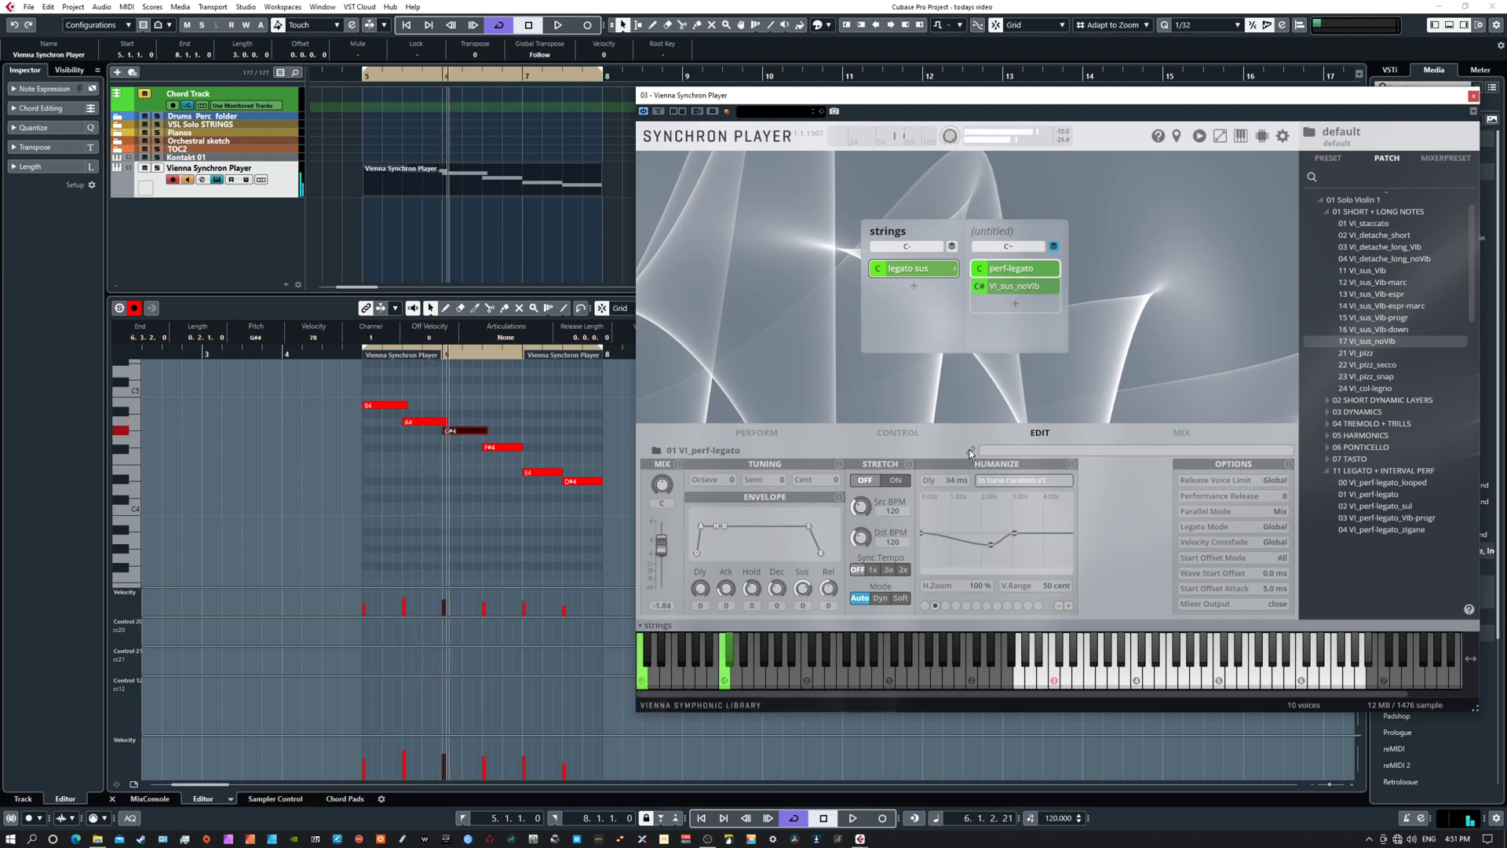
key(space)
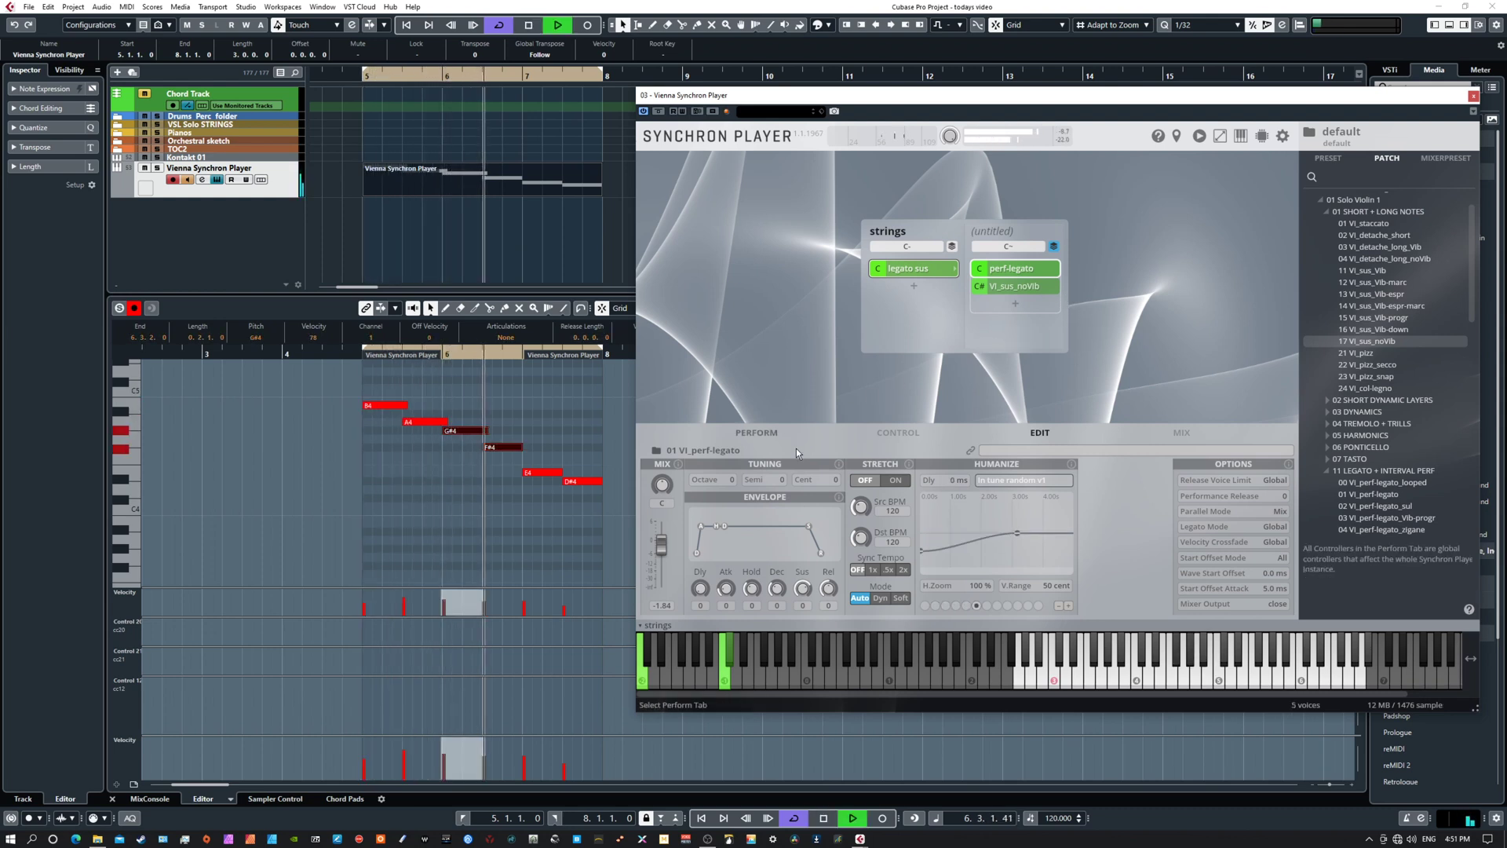
key(space)
click(1019, 285)
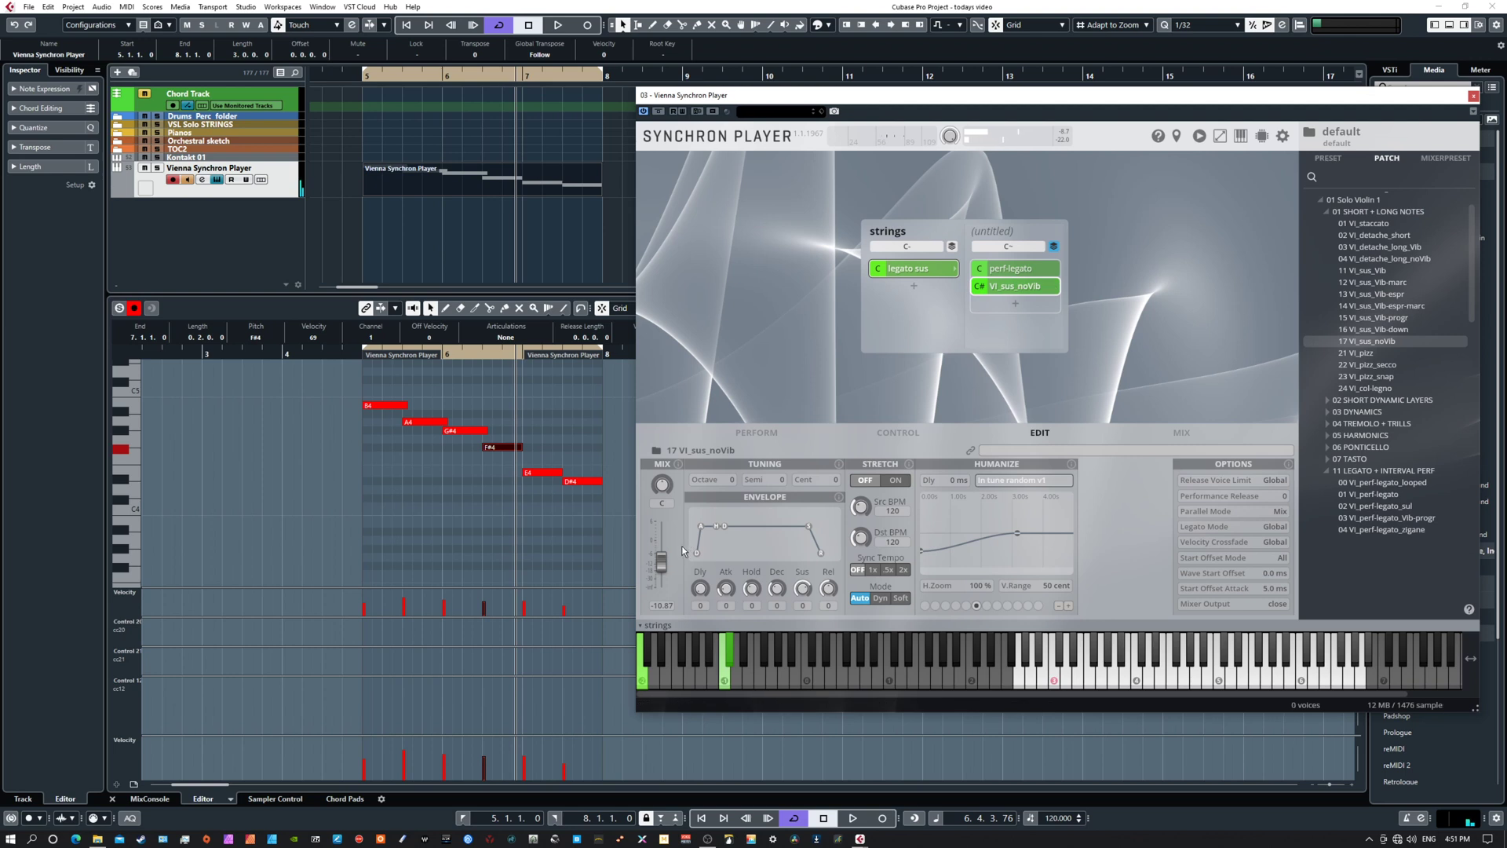
drag(661, 562, 662, 566)
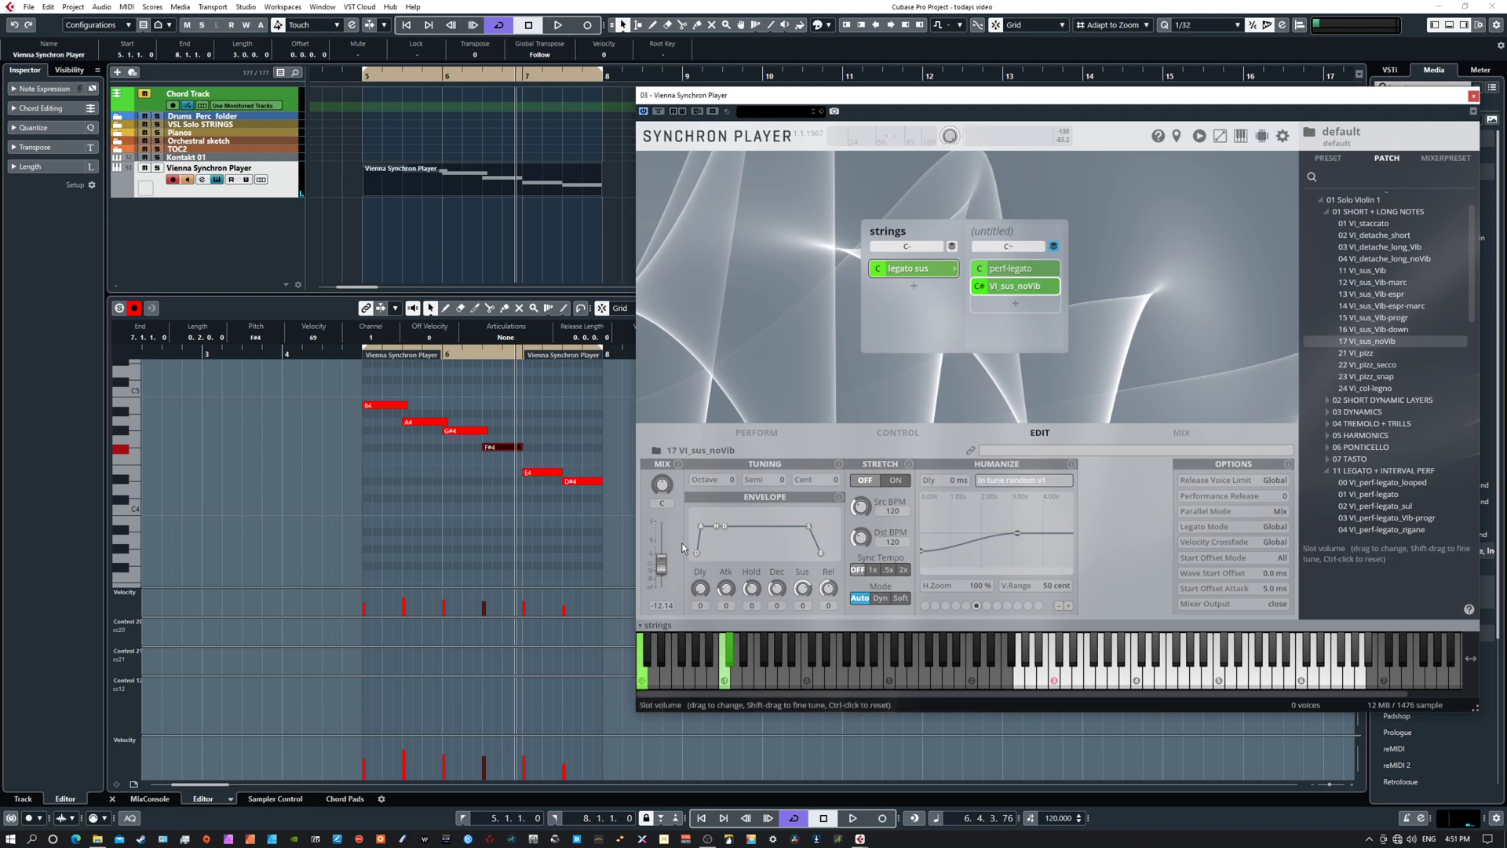
click(1026, 271)
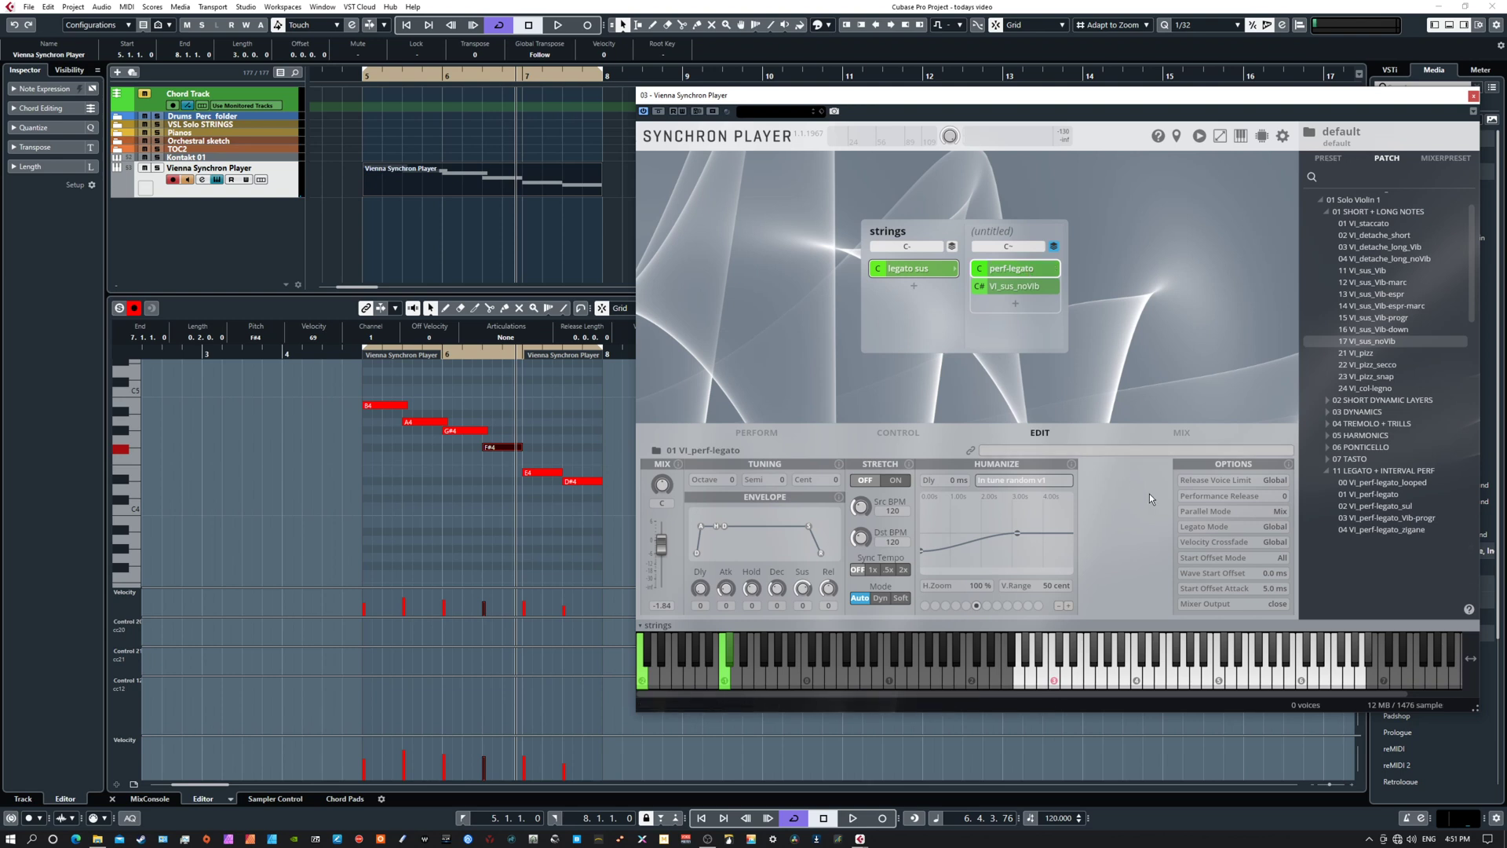
click(1017, 286)
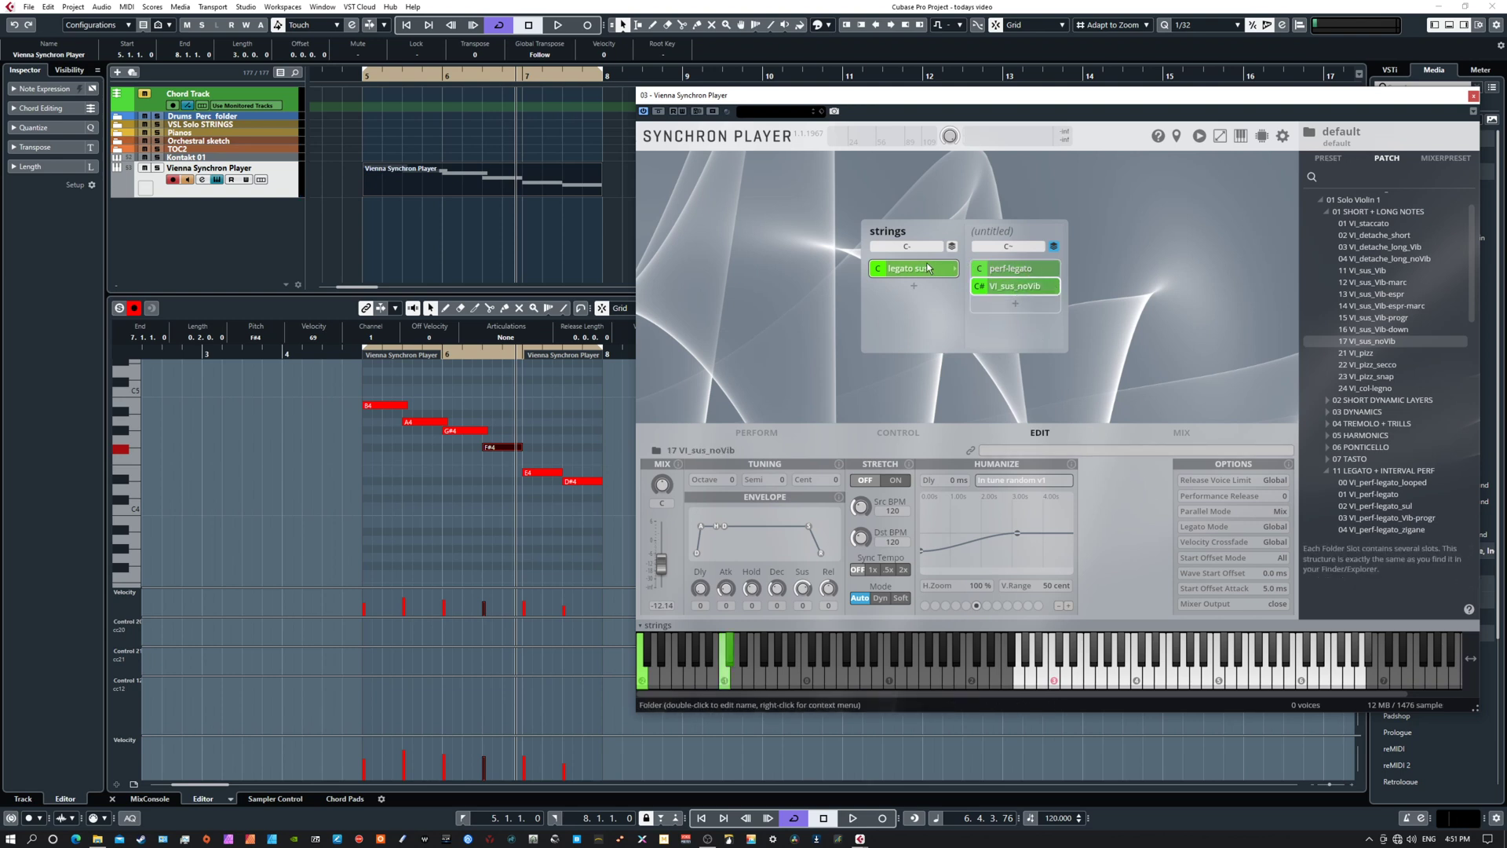
- Add an empty slot below legato sus in the strings dimension, compare it with legato sus and select it
click(928, 267)
click(914, 284)
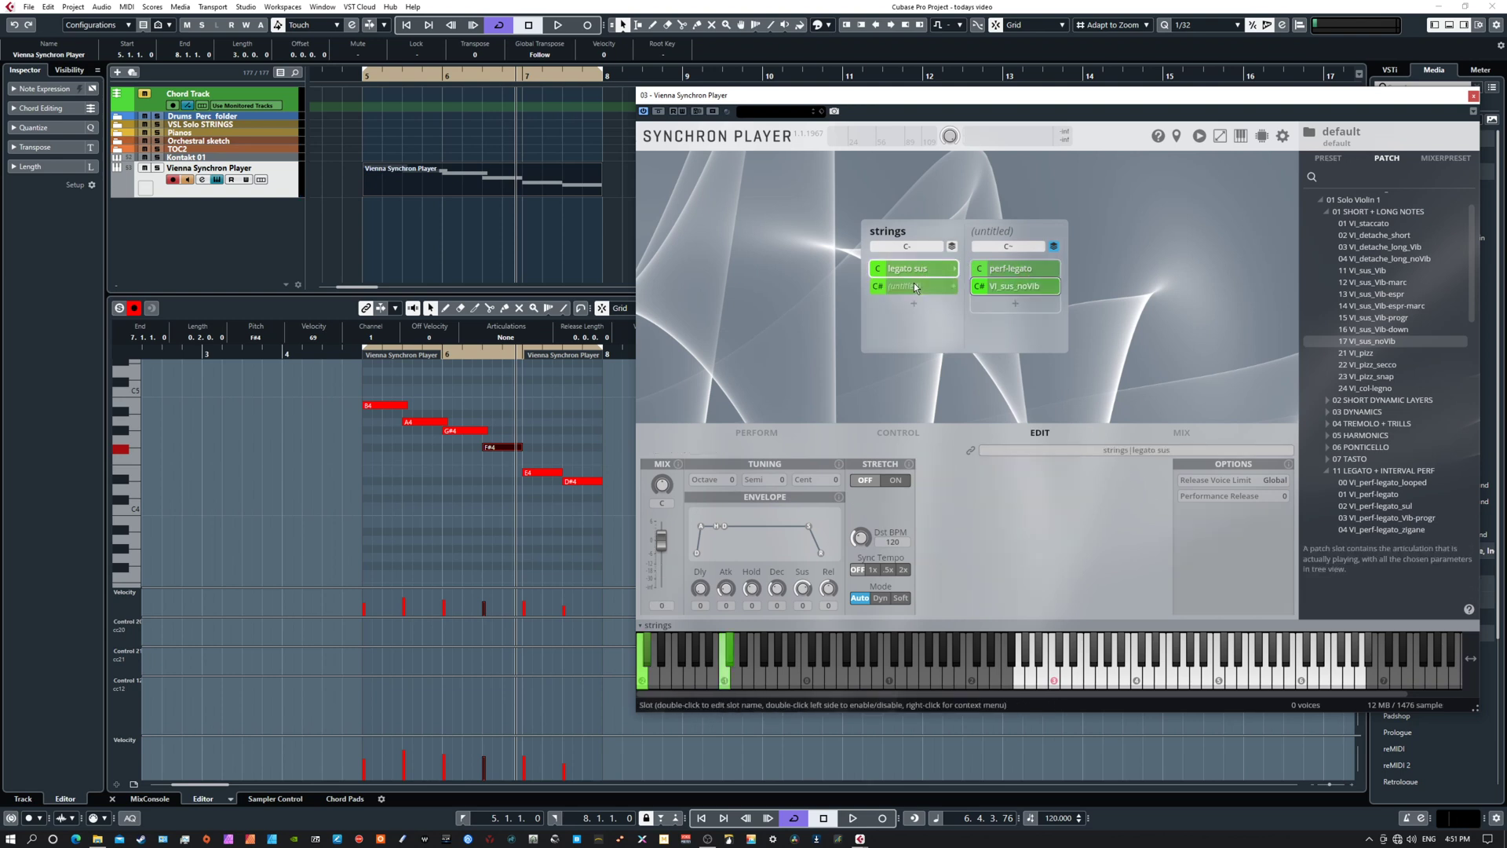
click(912, 286)
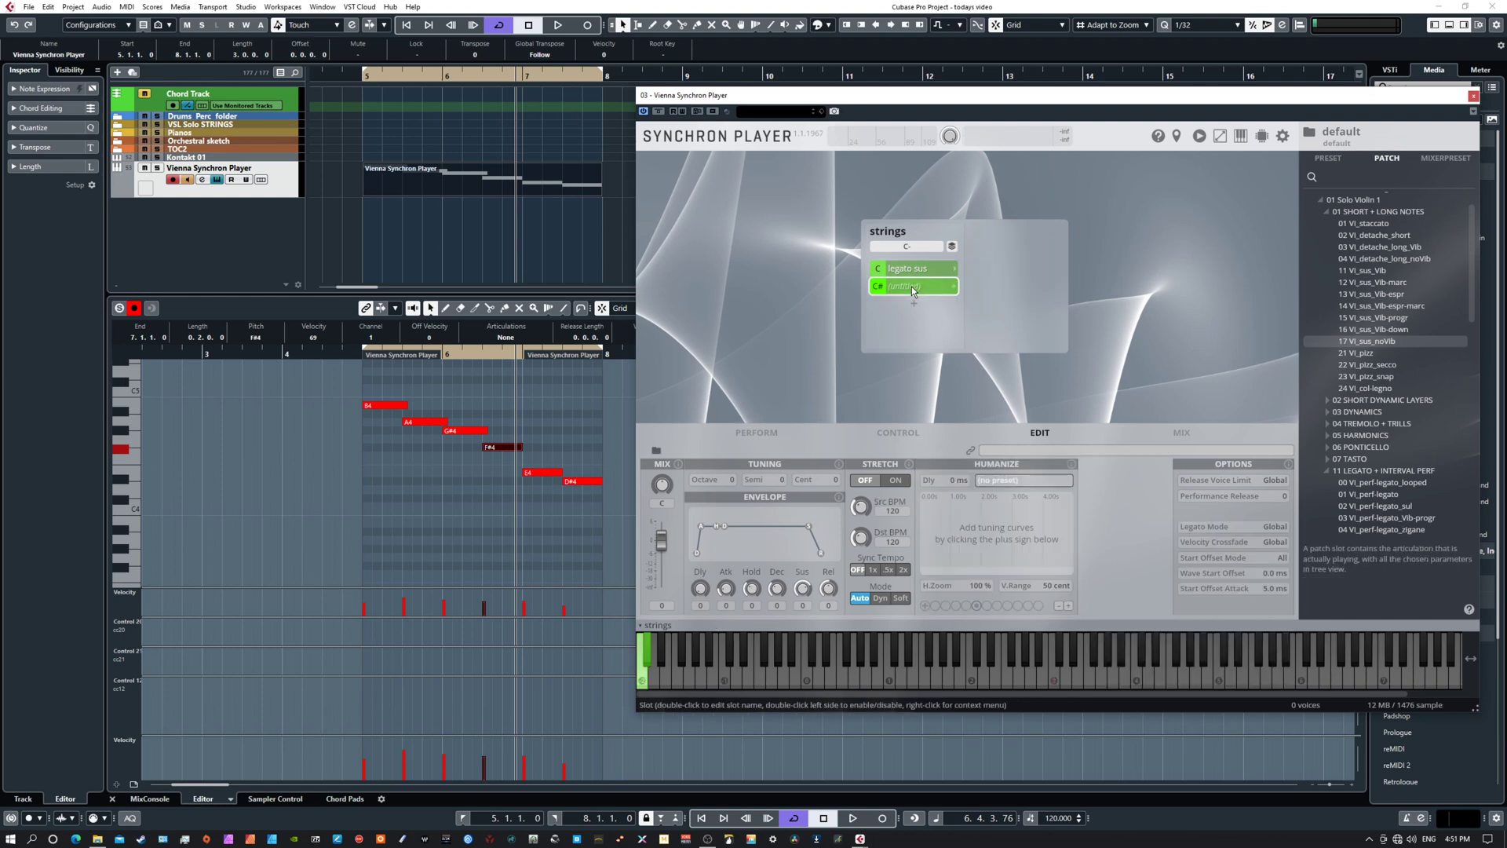
click(922, 268)
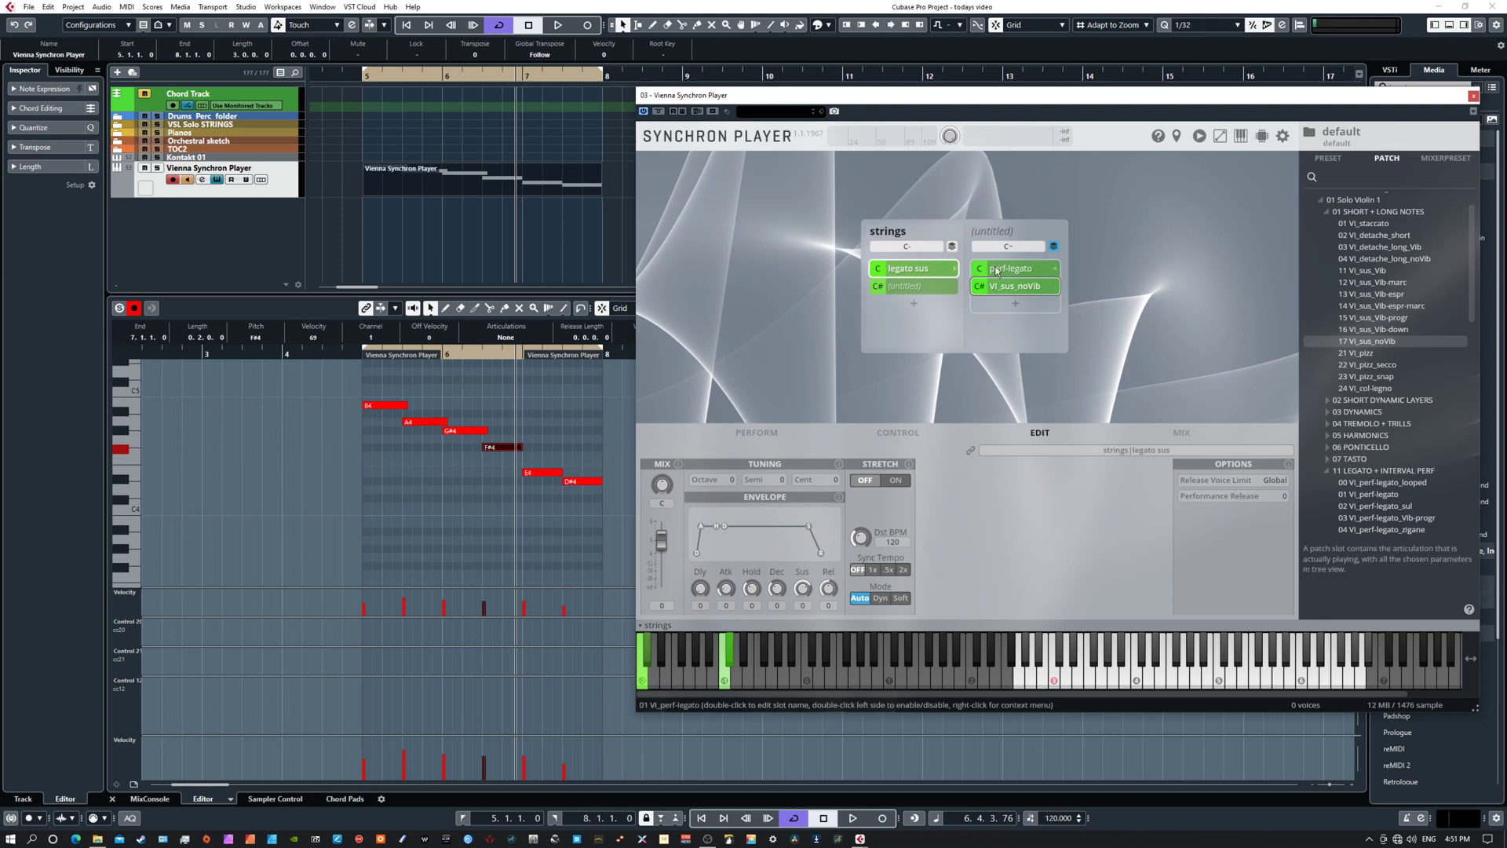
click(918, 287)
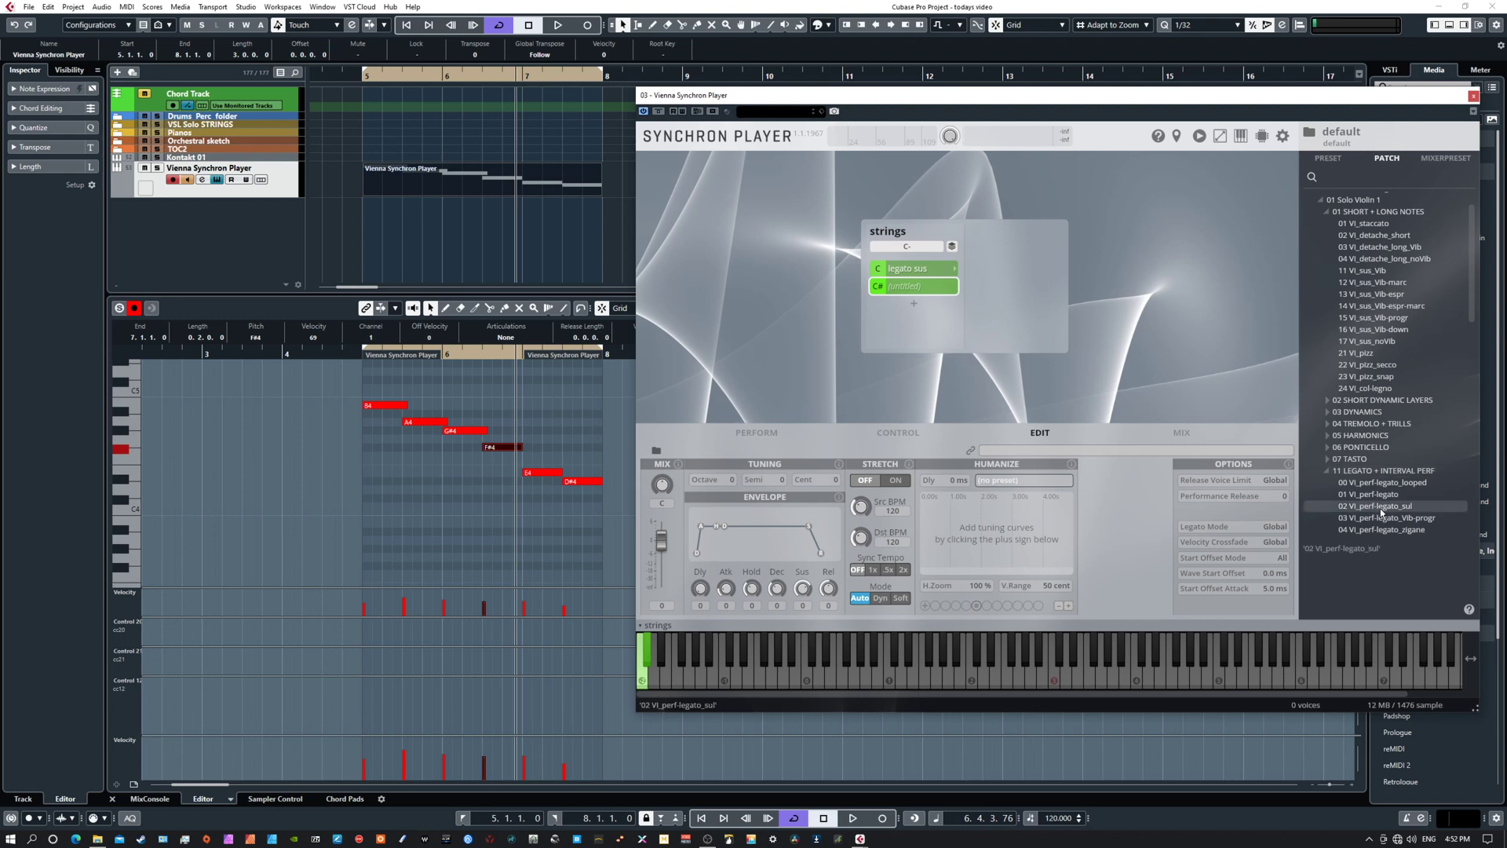
- Load 03 VI_perf-legato_Vib-progr into the empty slot below legato sus and return the playhead to the phrase's start
scroll(1389, 470, down, 1)
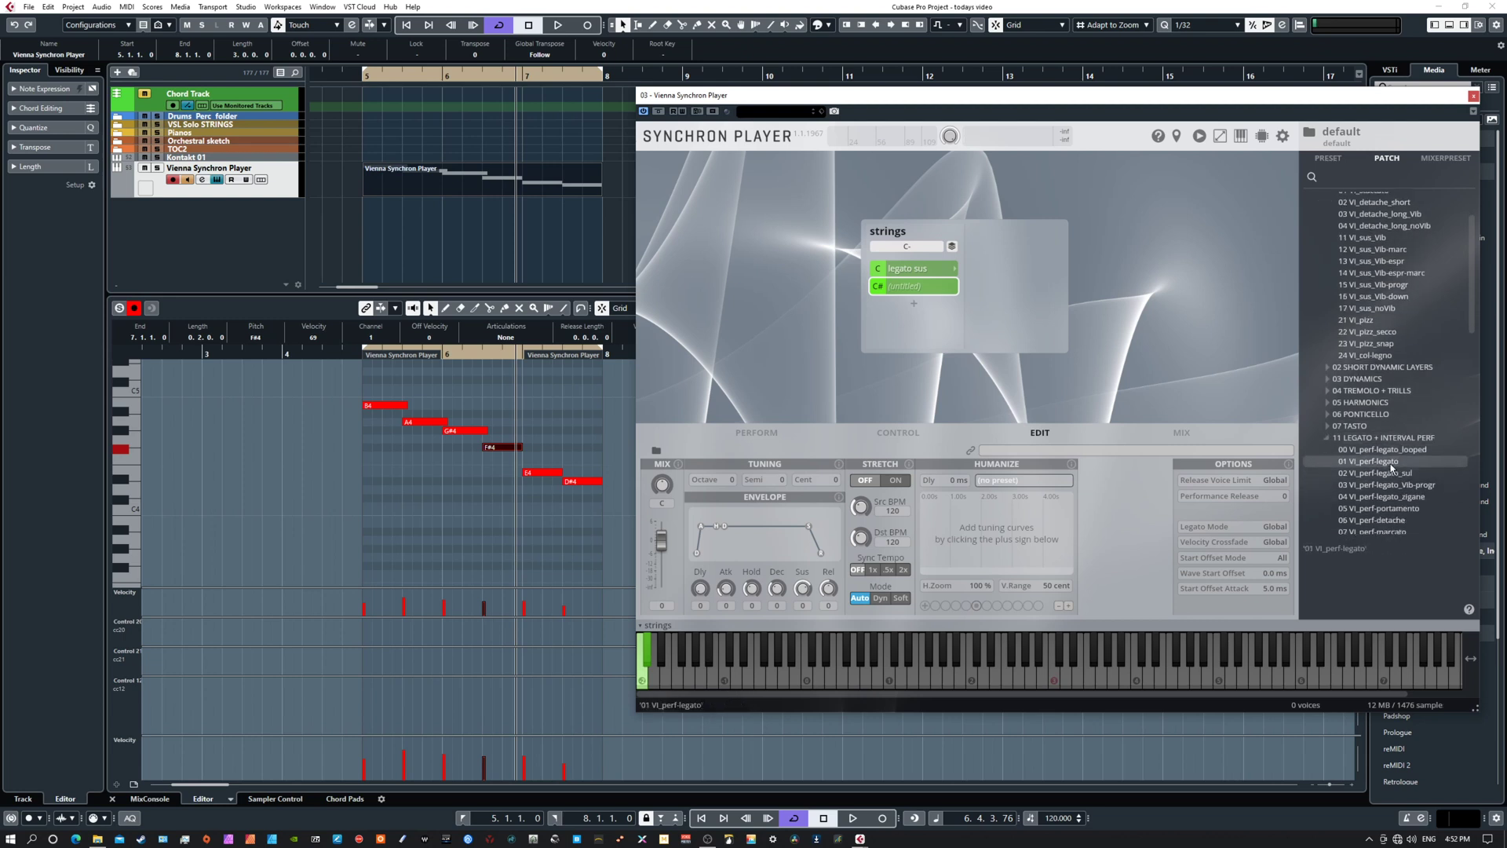
scroll(1391, 469, down, 2)
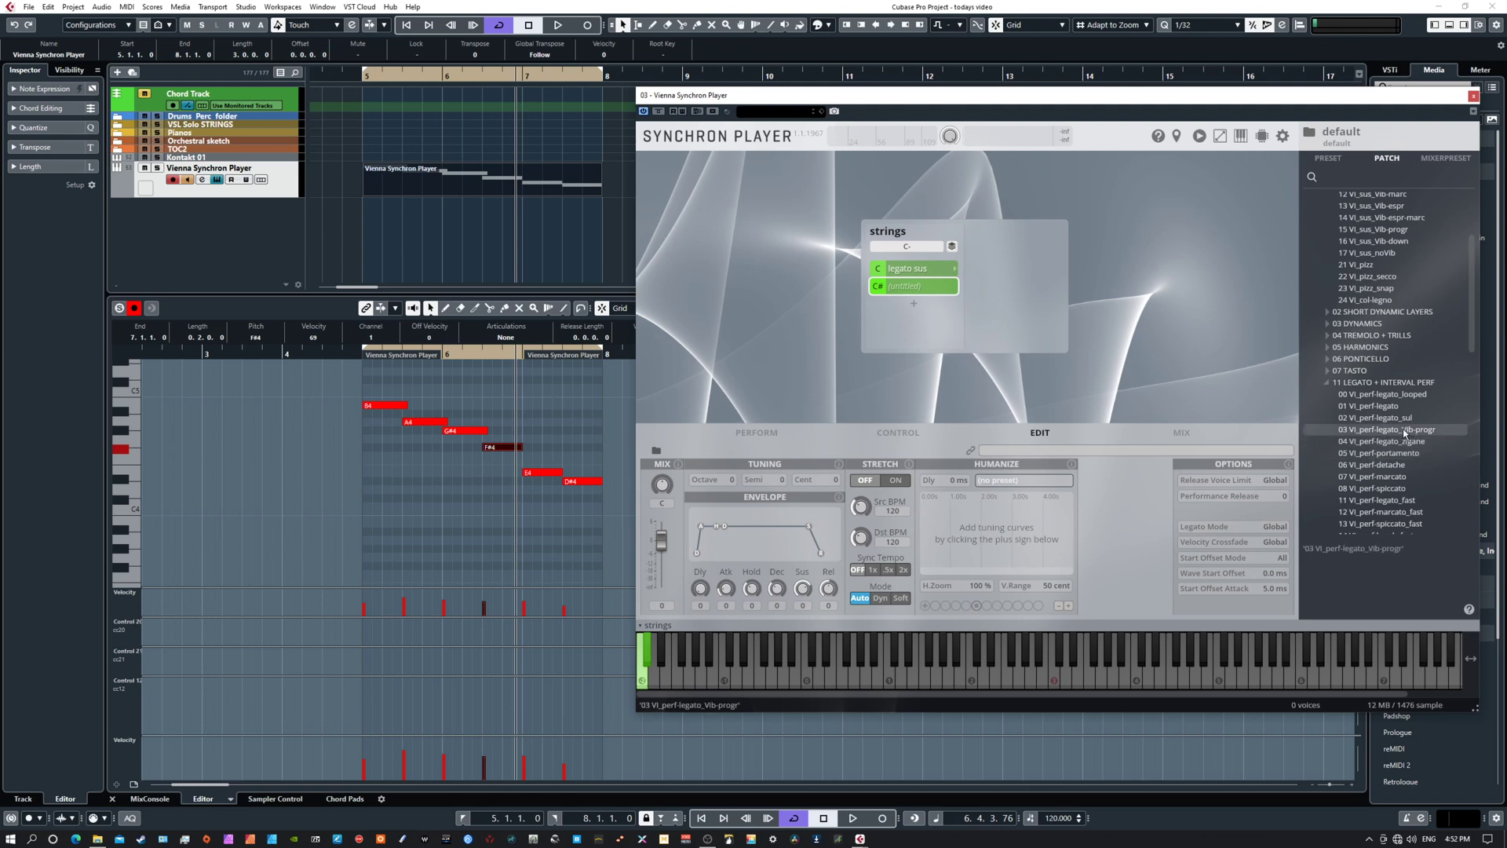
scroll(1405, 432, up, 3)
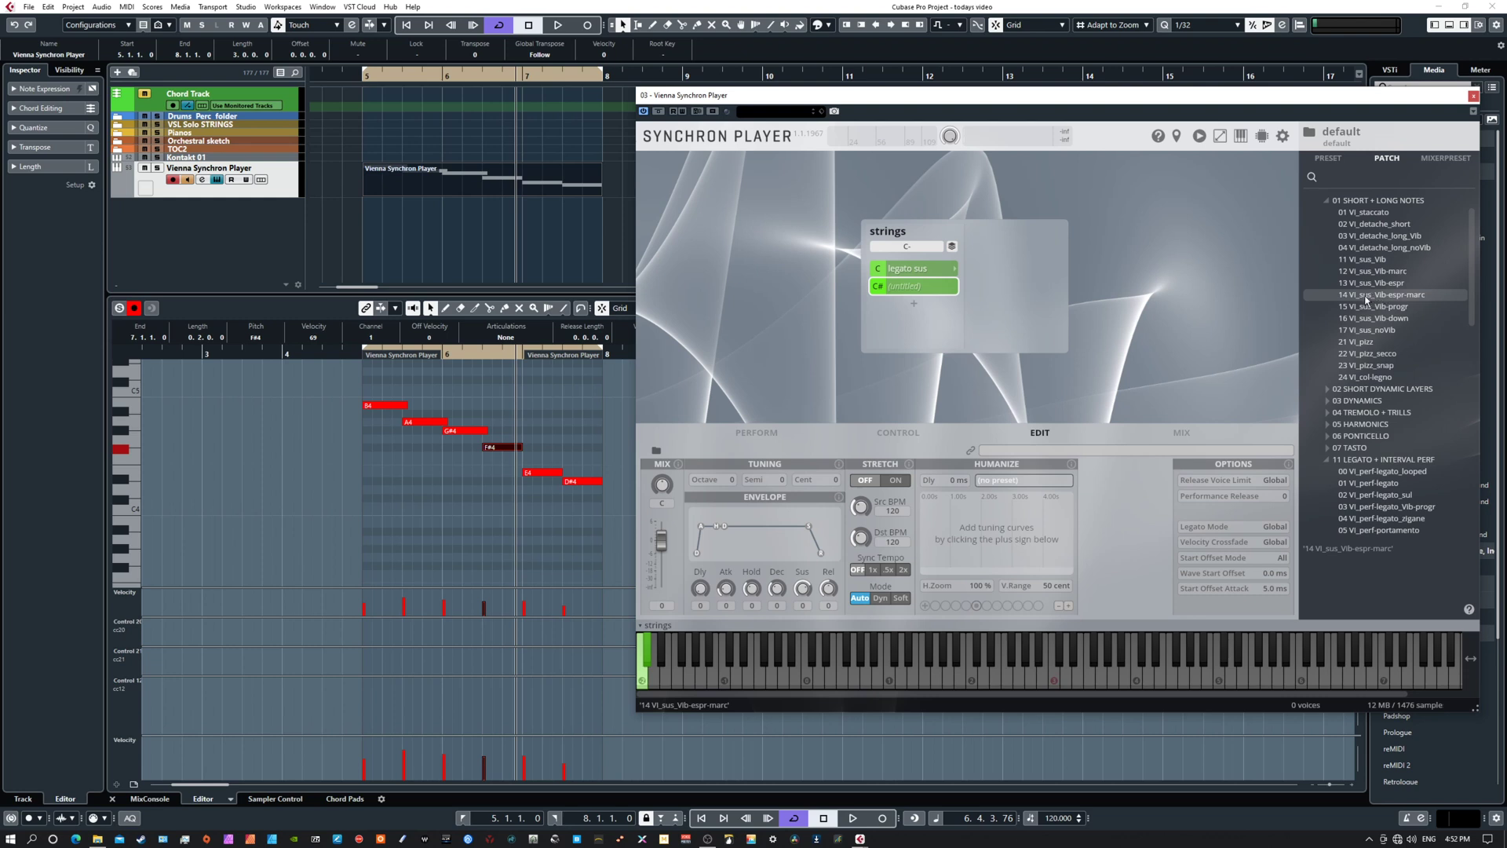
scroll(1397, 416, down, 4)
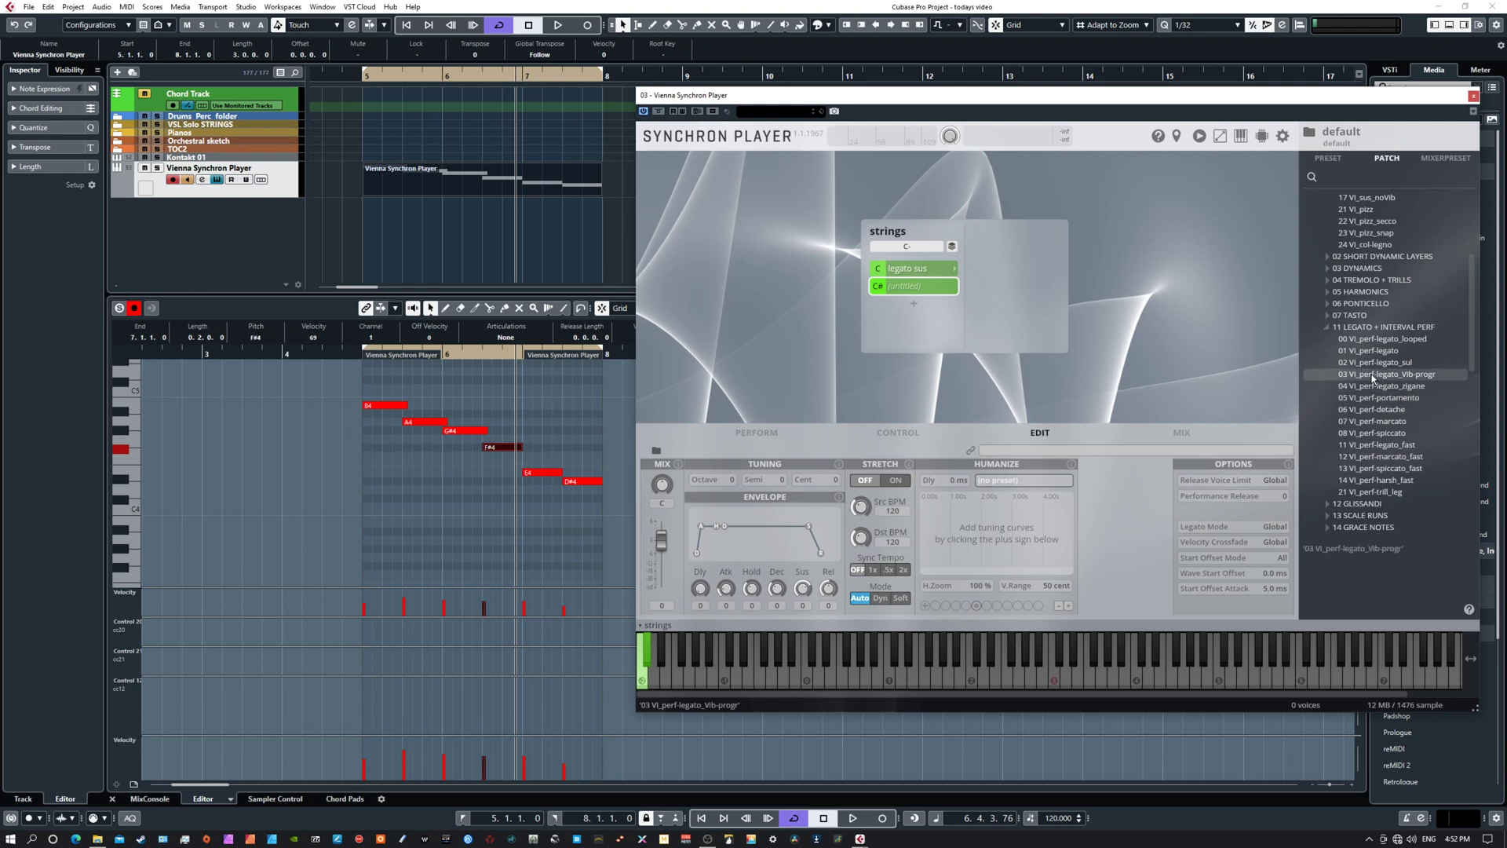
drag(1394, 377, 918, 292)
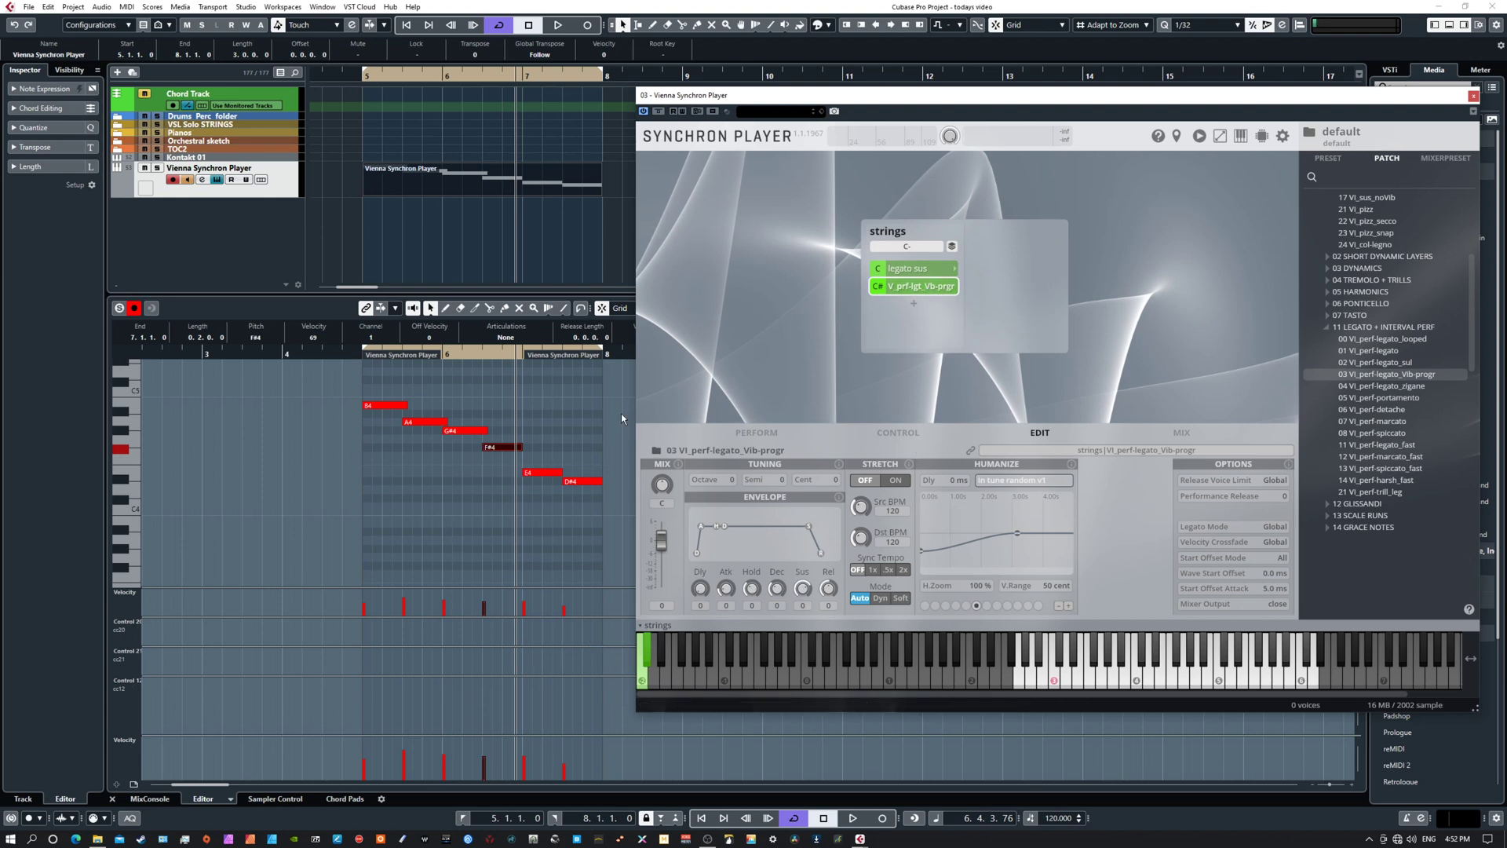
scroll(562, 434, right, 2)
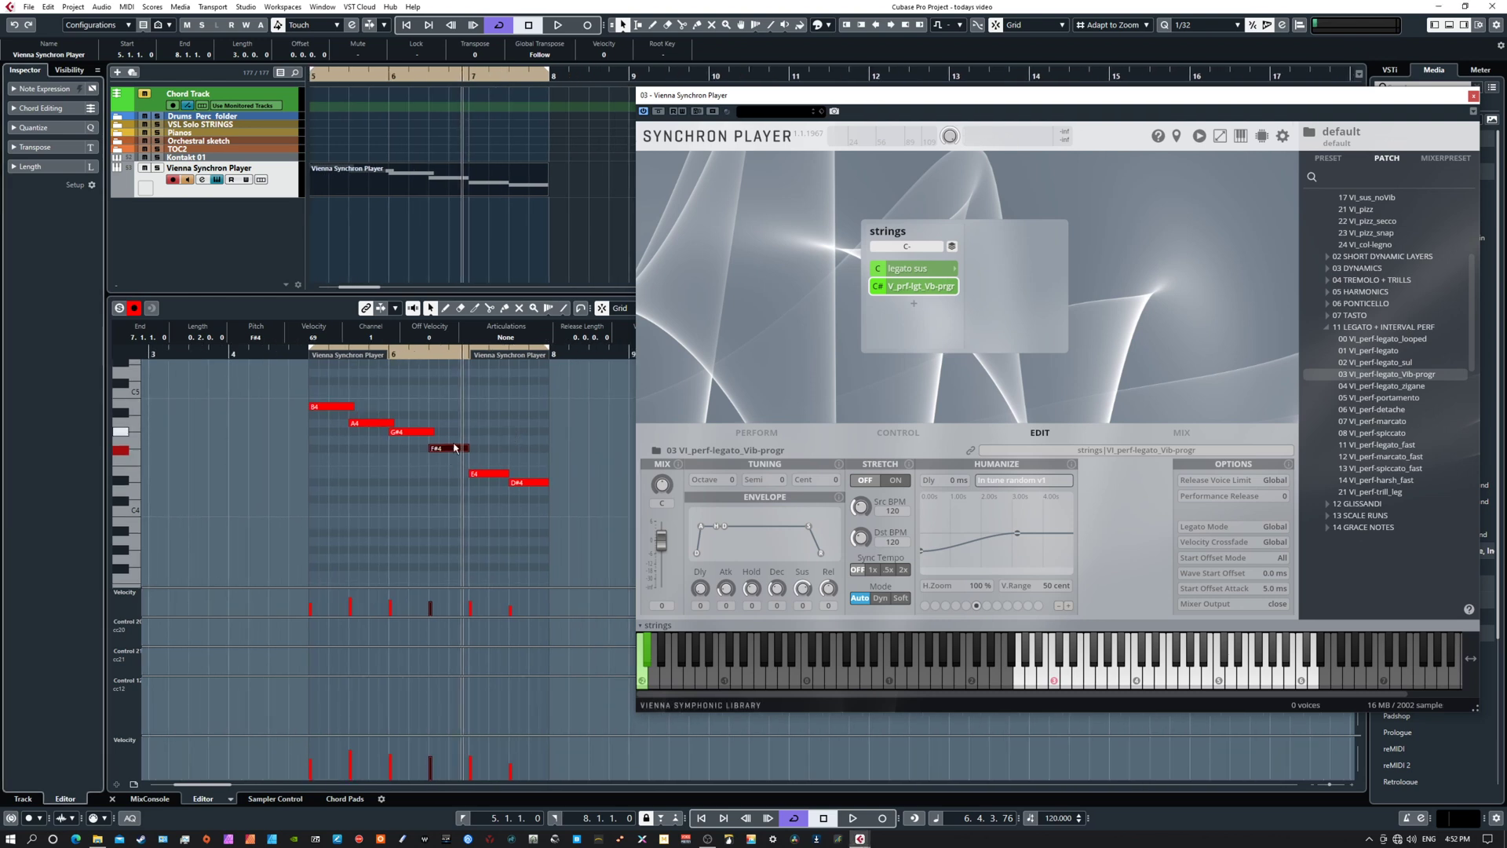
key(KP_1)
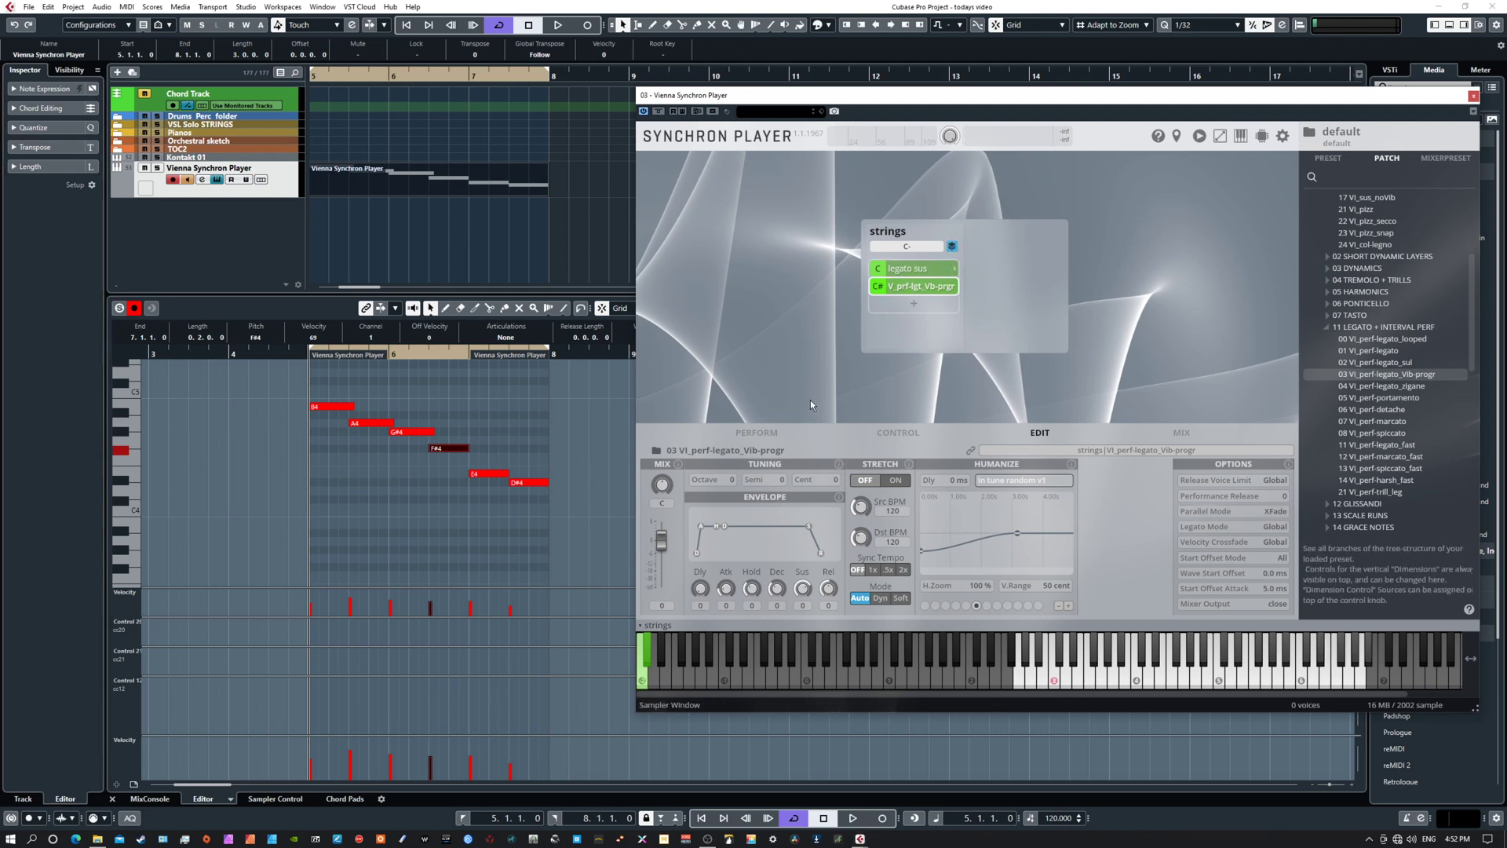
- Add a Dim.Ctrl A control mapping assigned to CC 22 to the patch's controllers
click(765, 431)
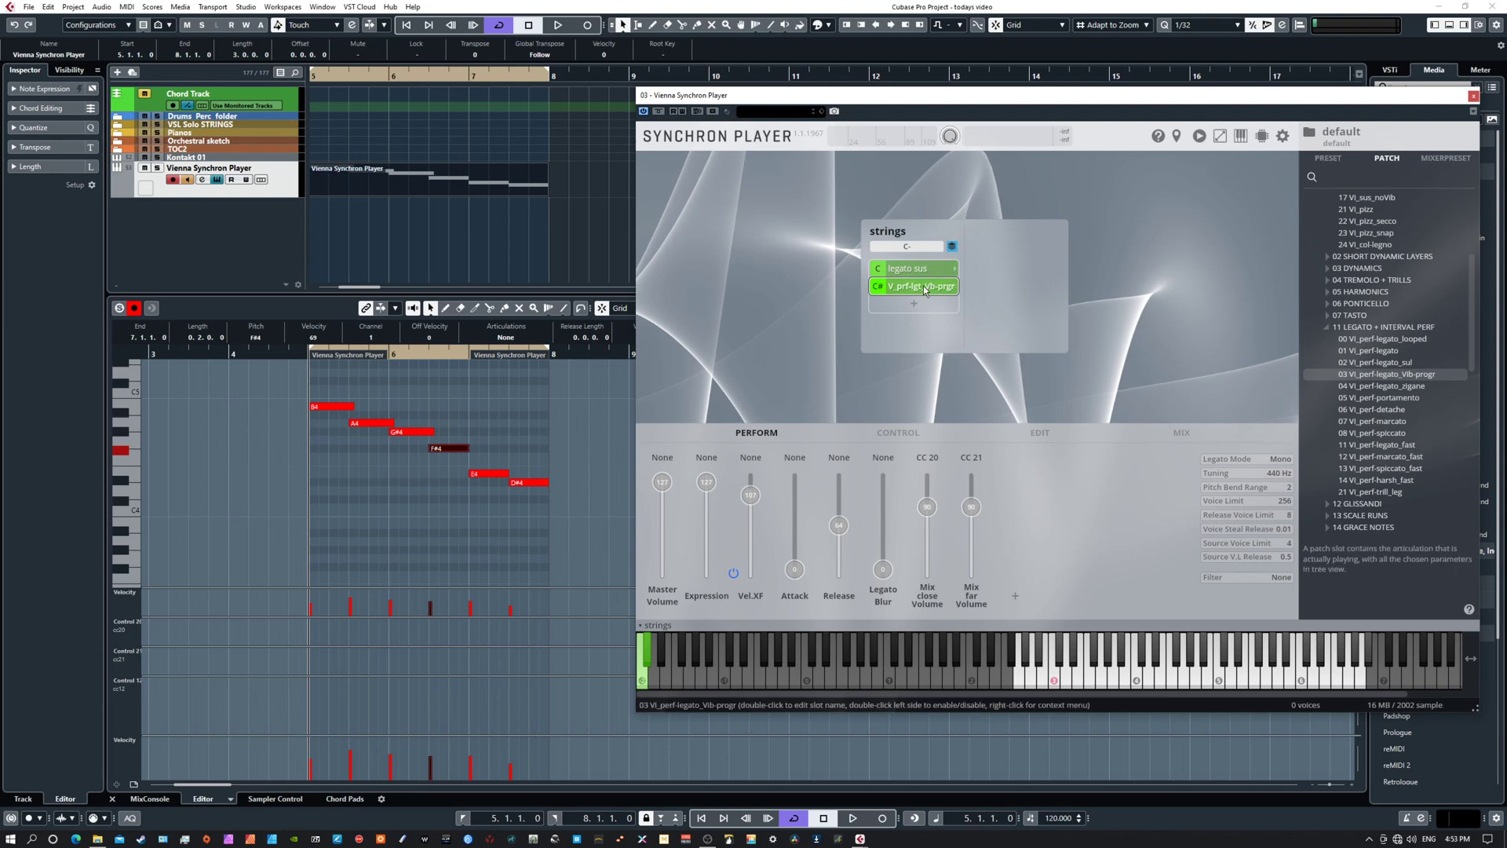
click(893, 431)
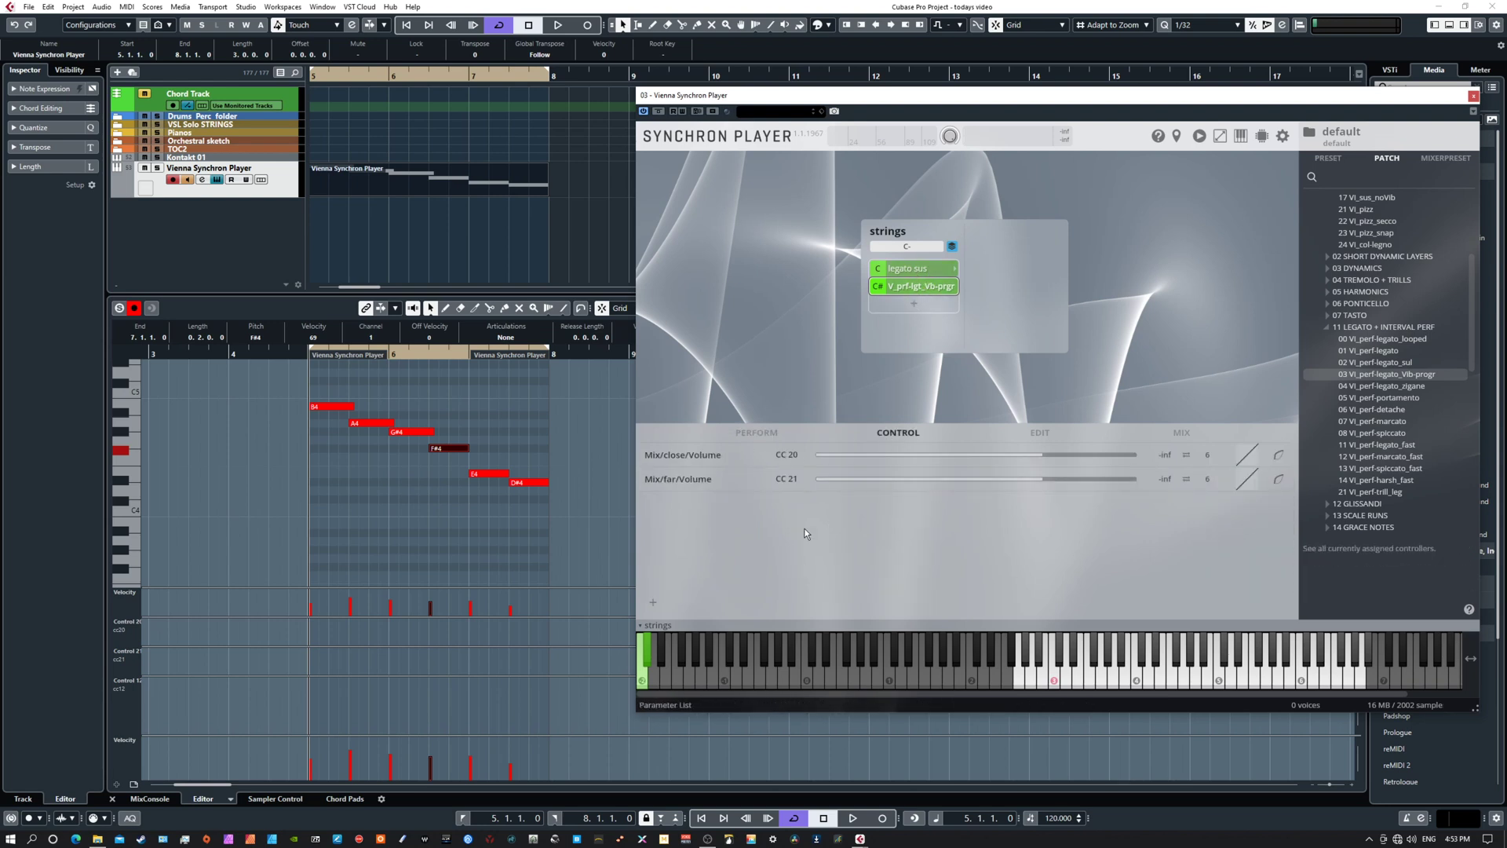
click(653, 602)
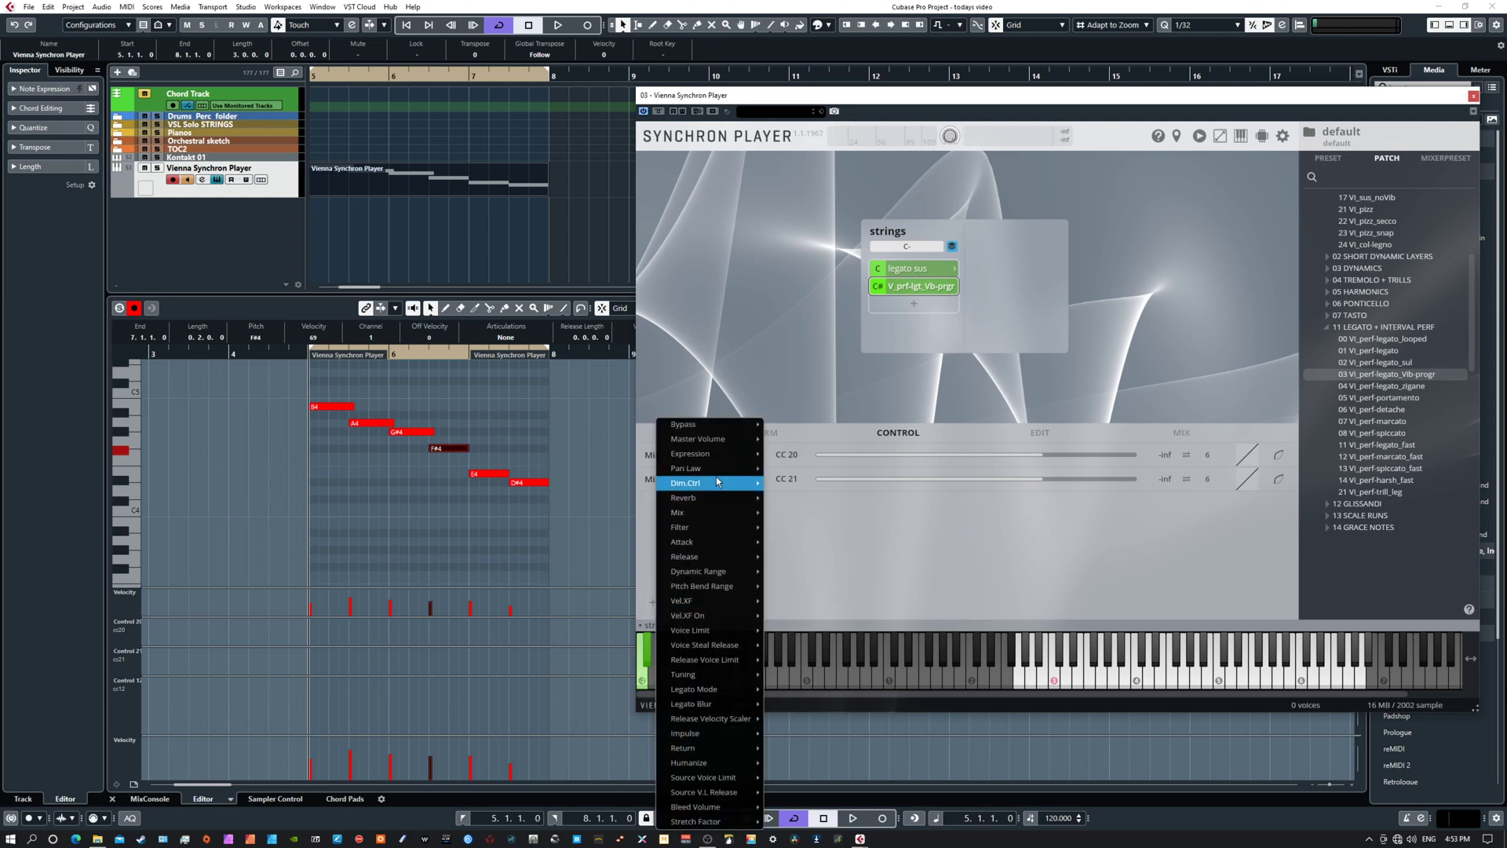
mouse_move(705, 482)
mouse_move(779, 482)
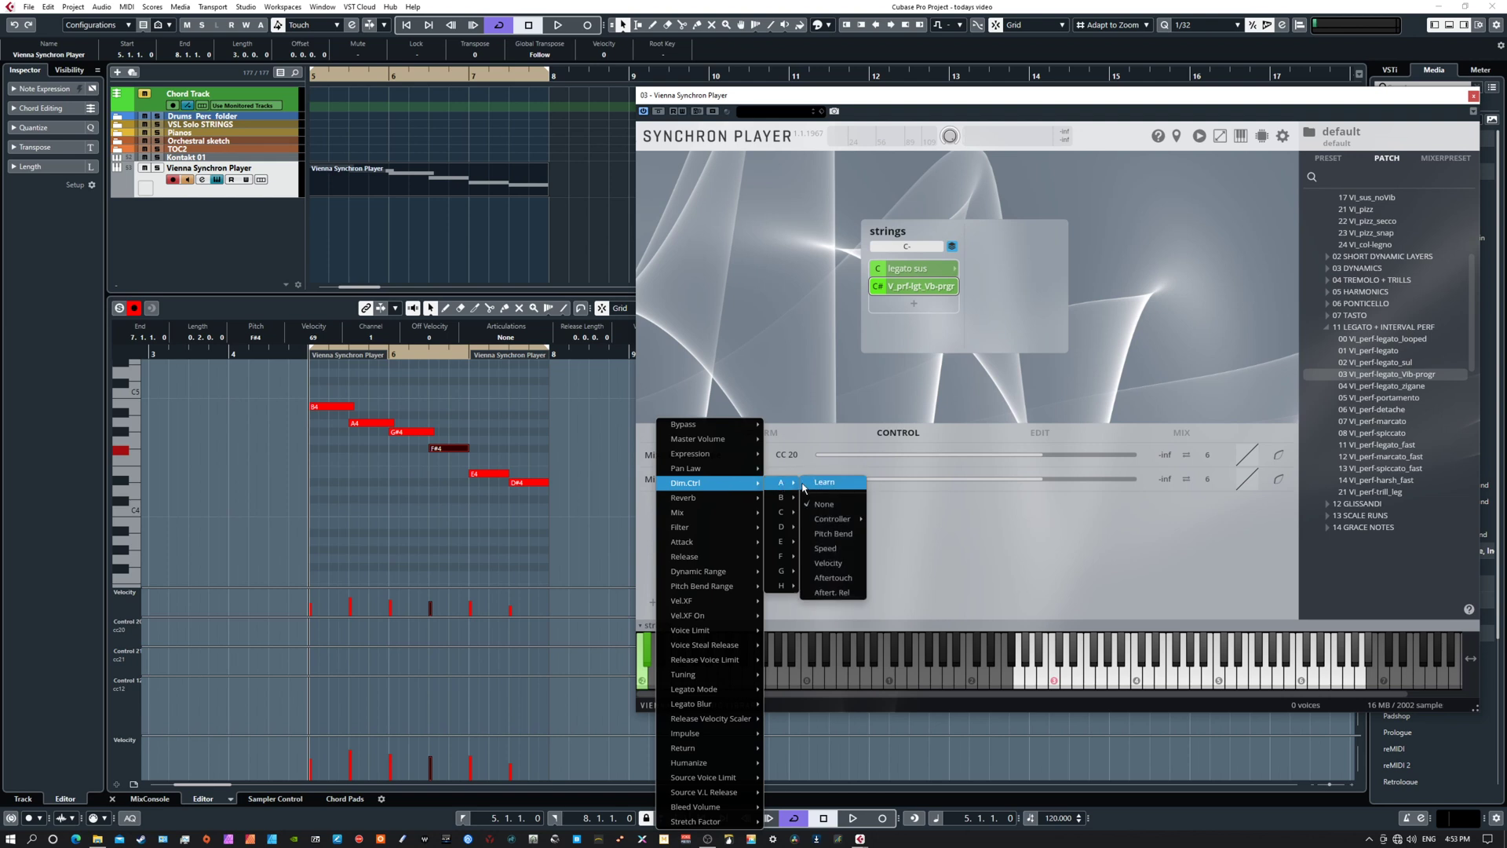
mouse_move(825, 520)
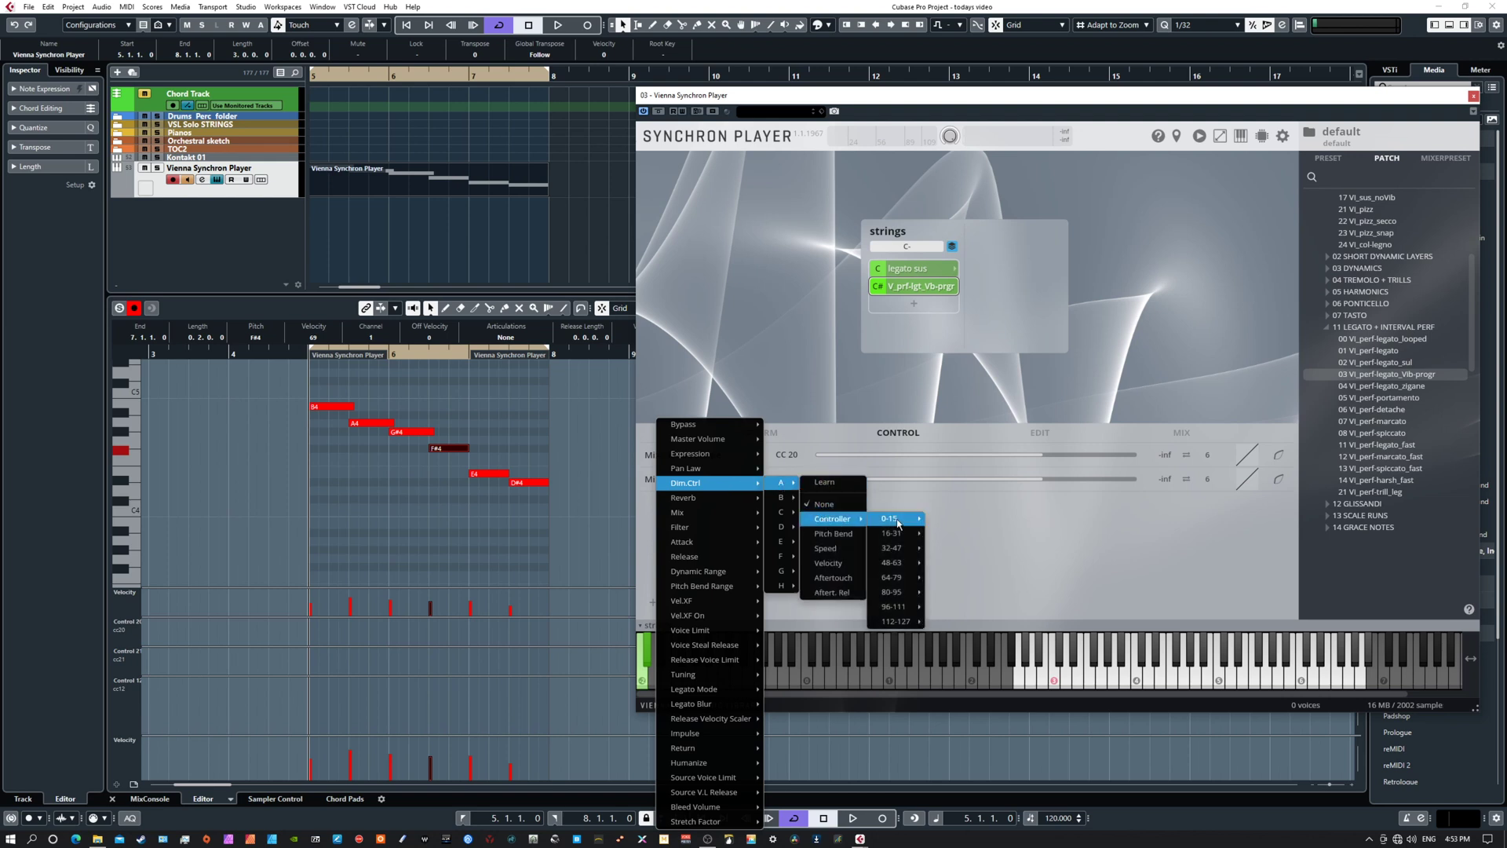
mouse_move(899, 527)
mouse_move(896, 562)
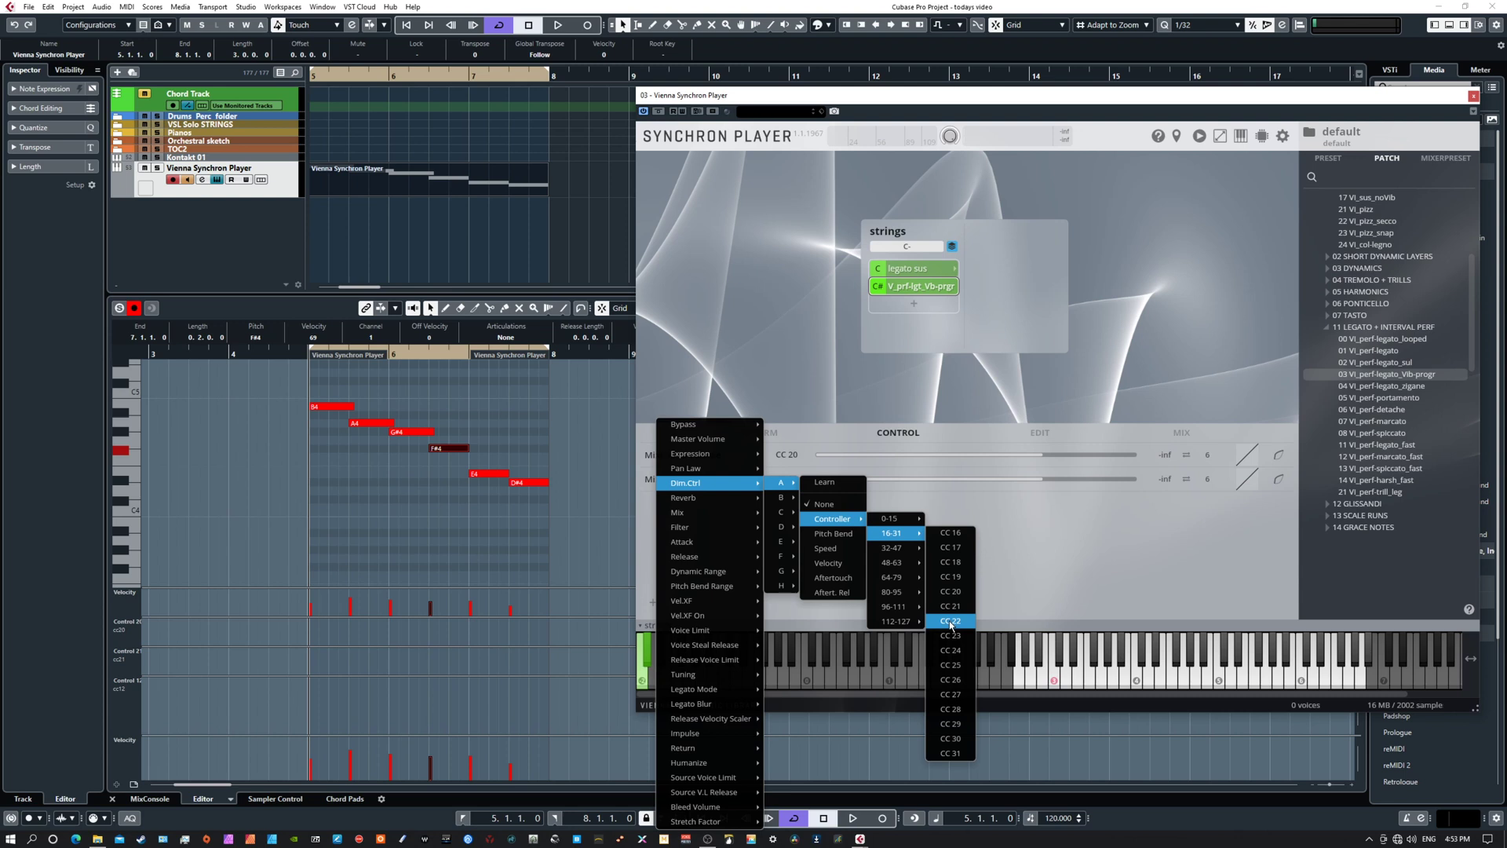
click(951, 621)
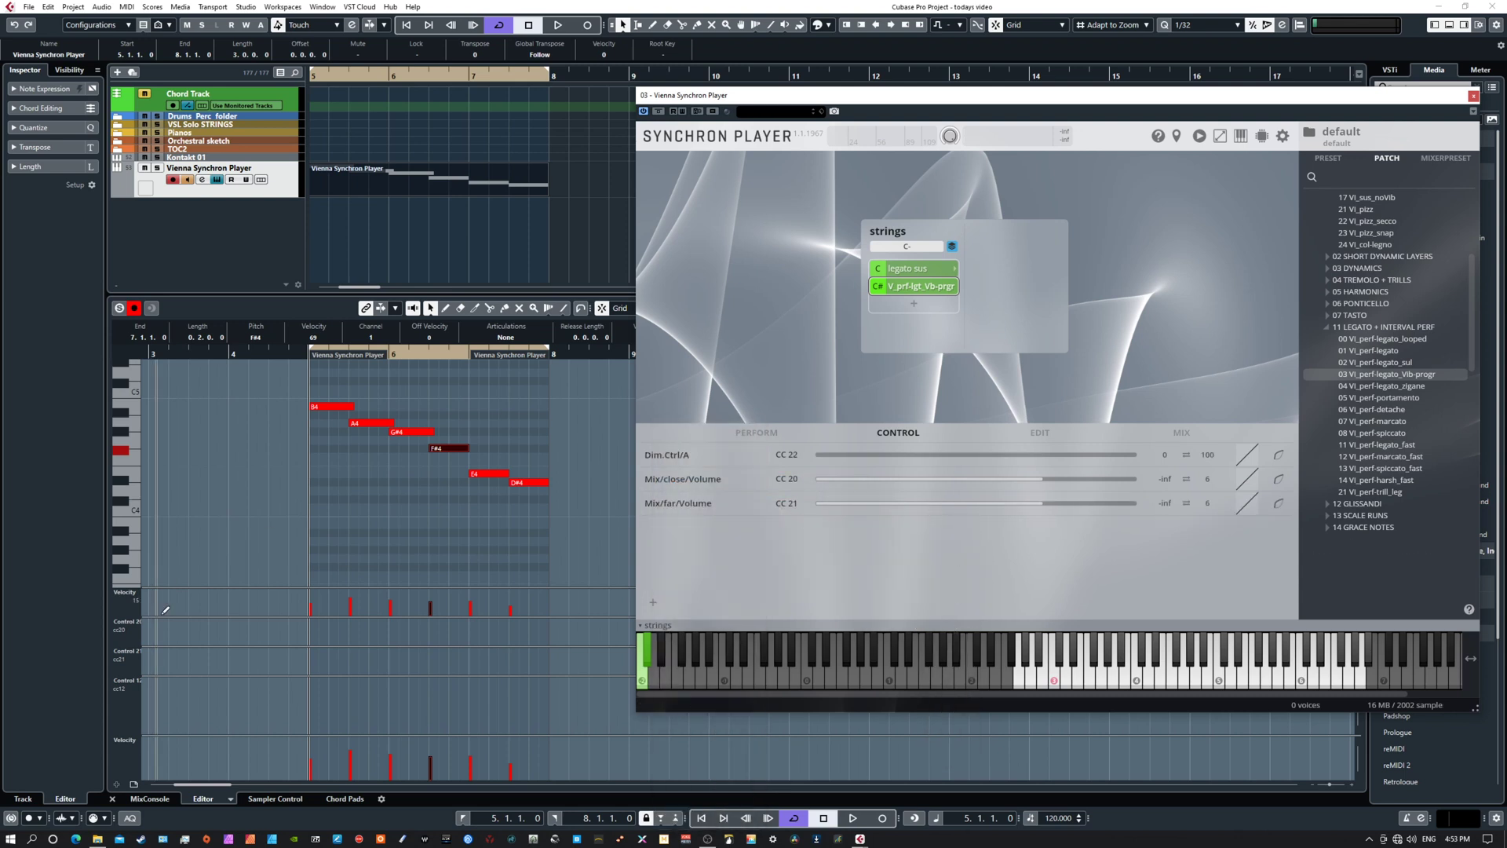
- Switch the CC 21 controller lane to CC 22 (Control 22) and enlarge it for drawing
right_click(131, 708)
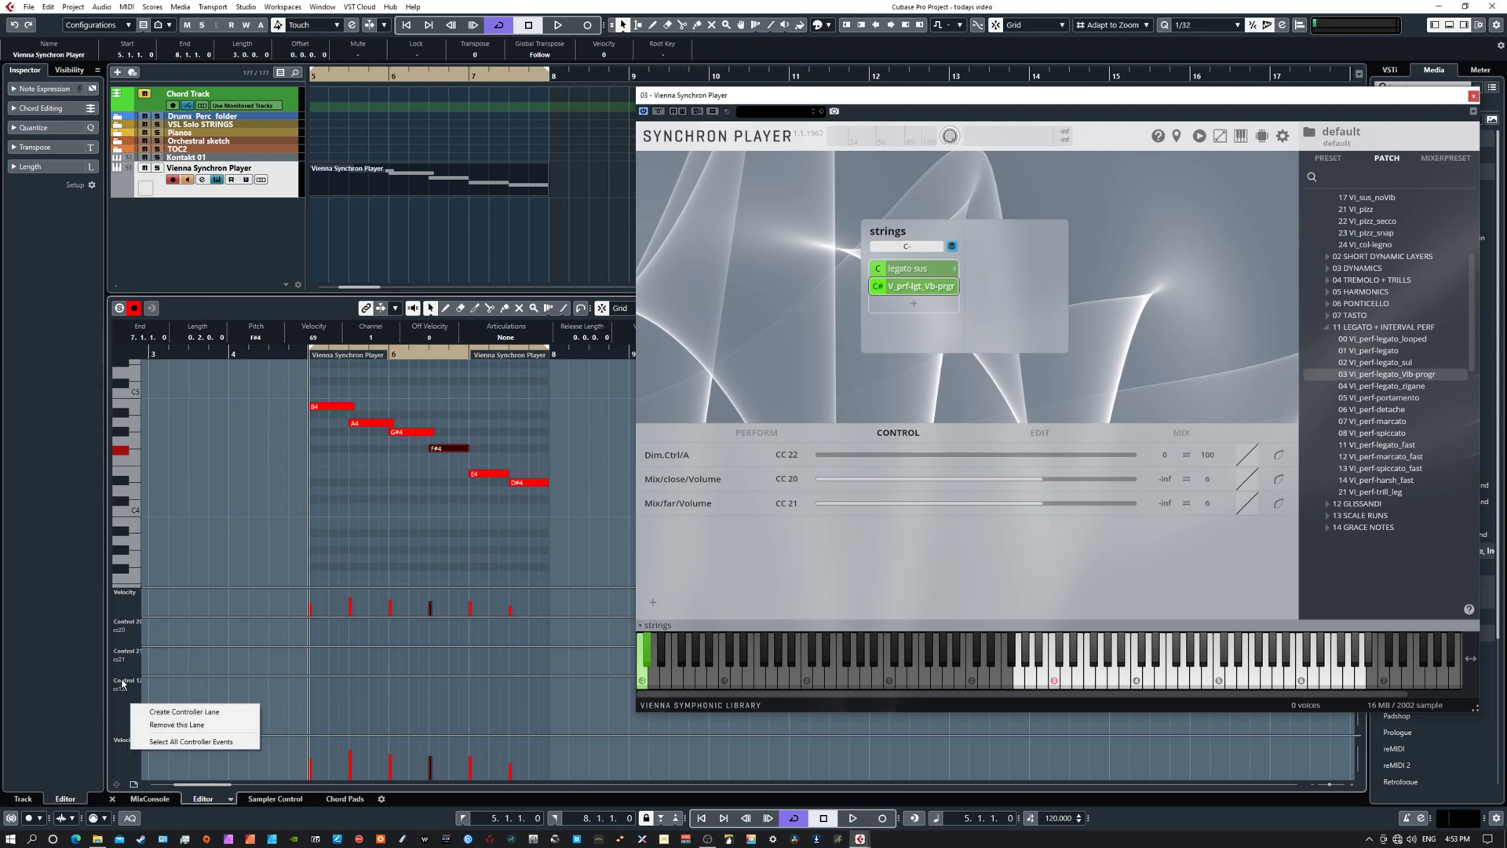
click(131, 653)
click(133, 654)
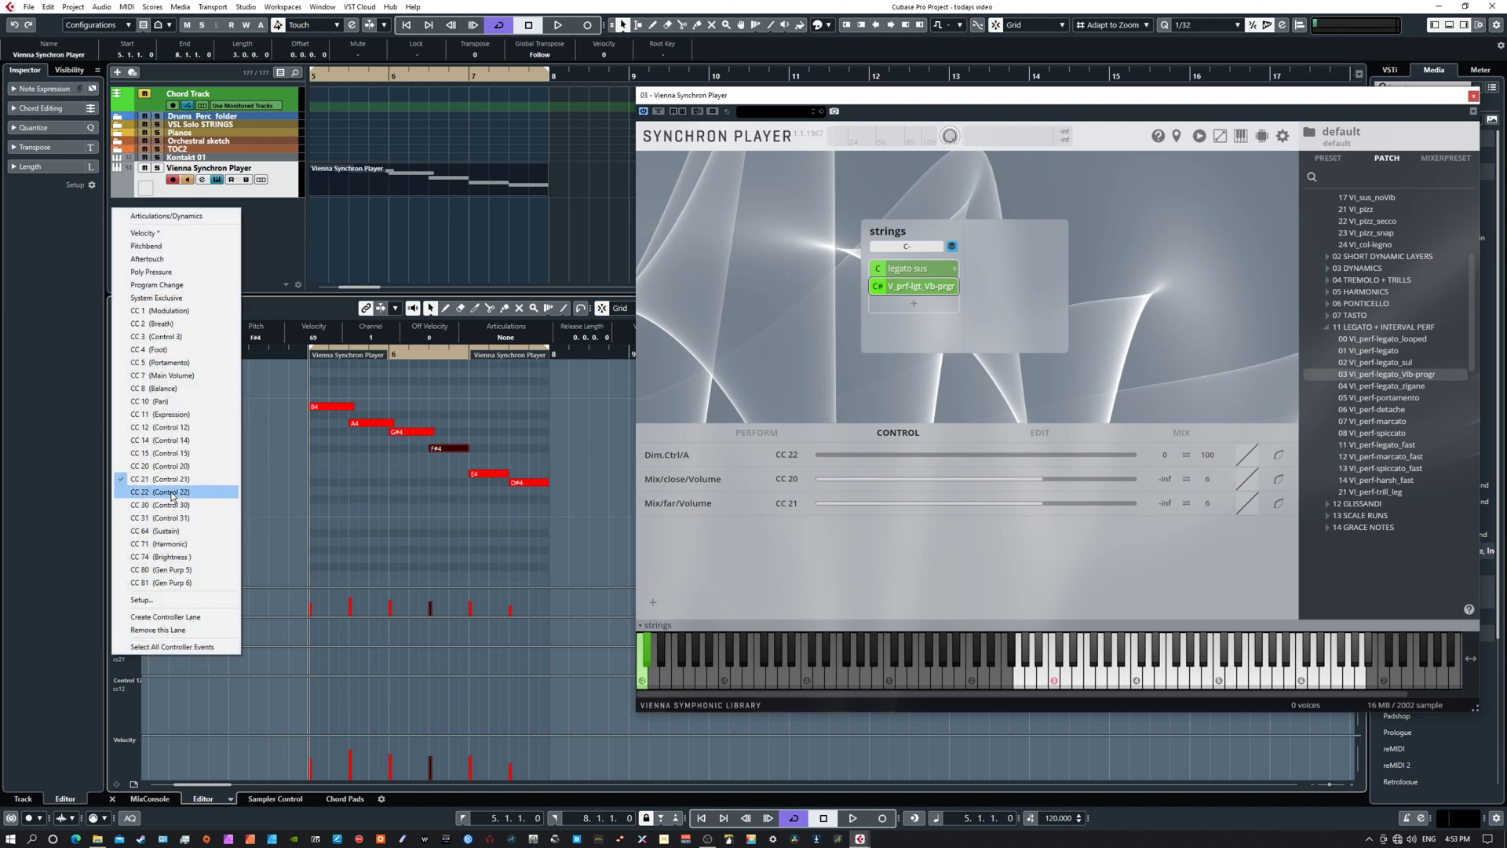
click(172, 495)
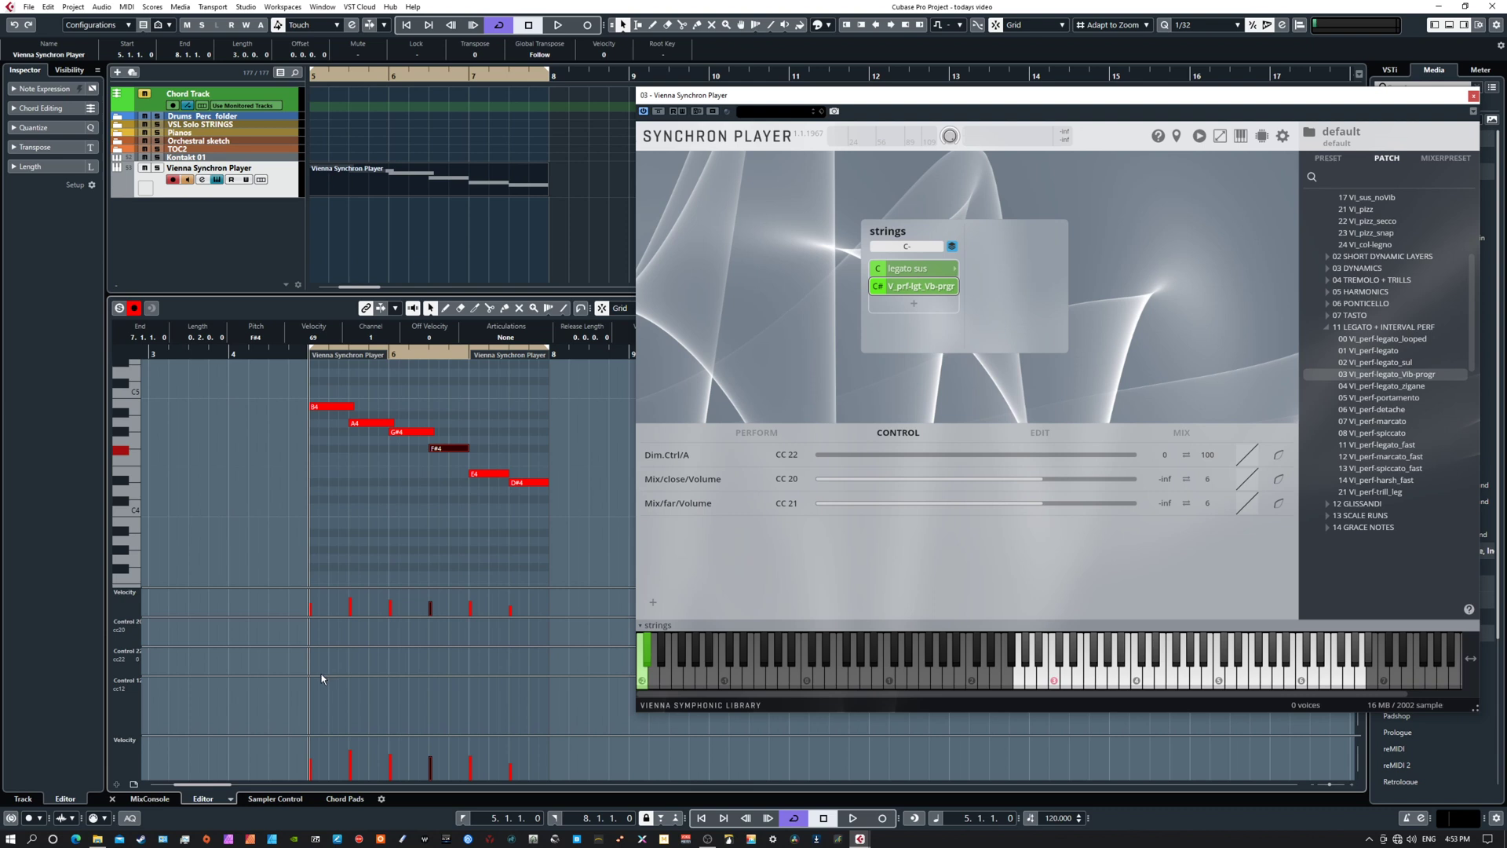
drag(322, 673, 329, 635)
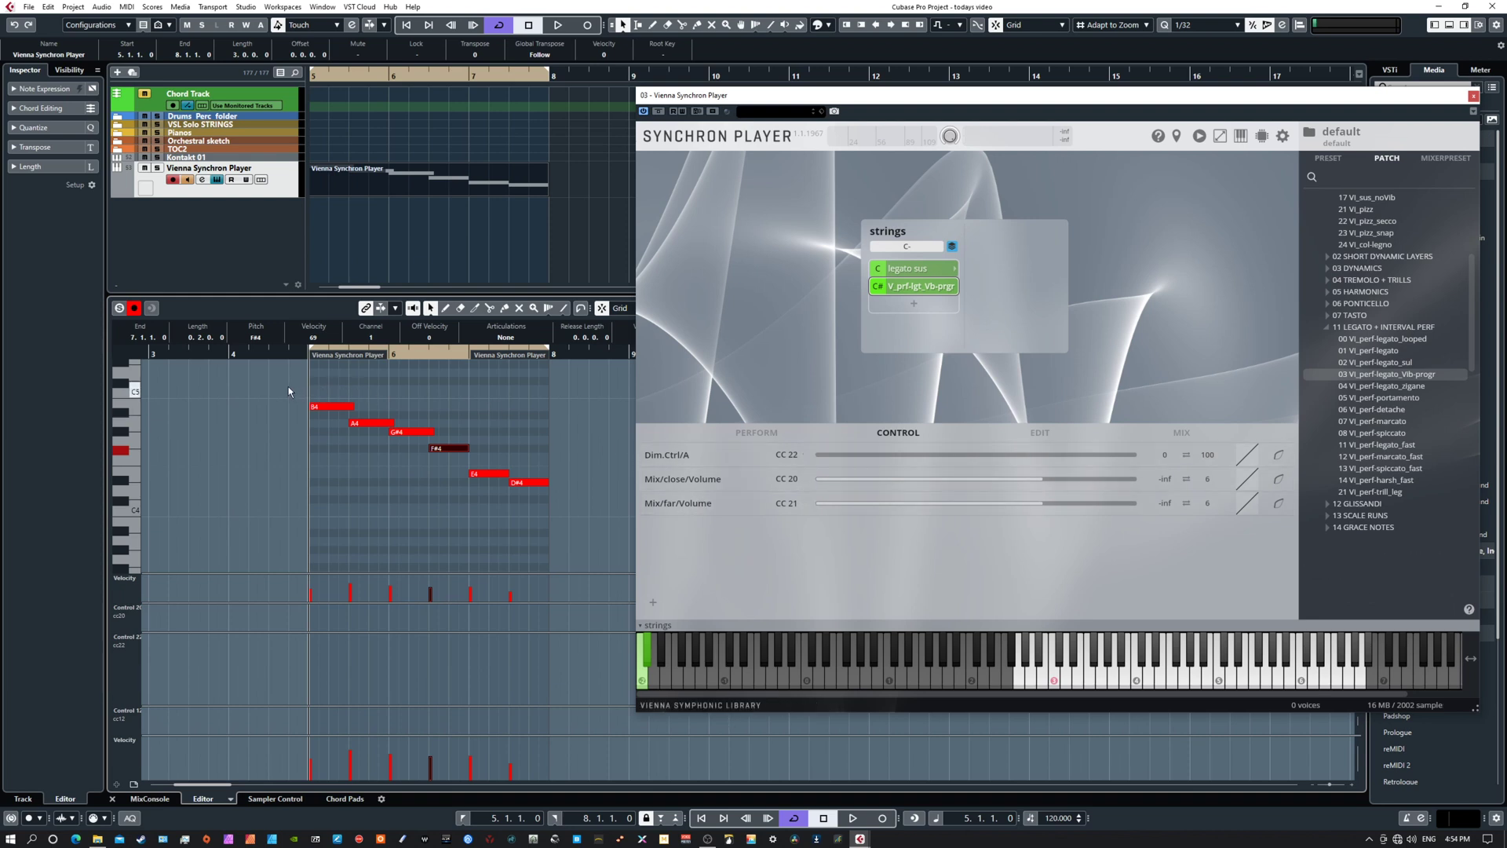
drag(289, 386, 379, 435)
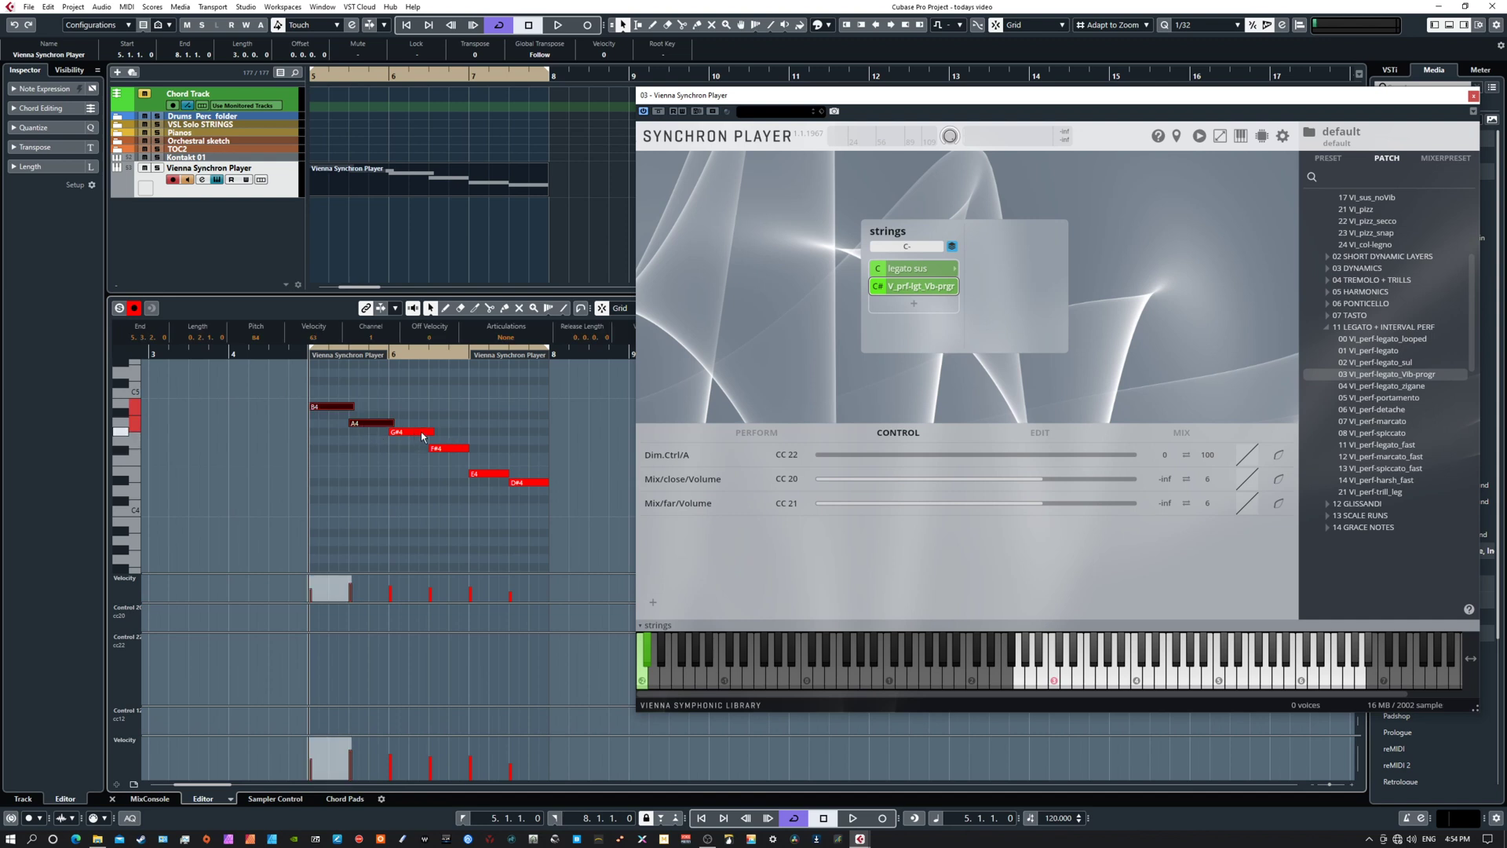
click(281, 424)
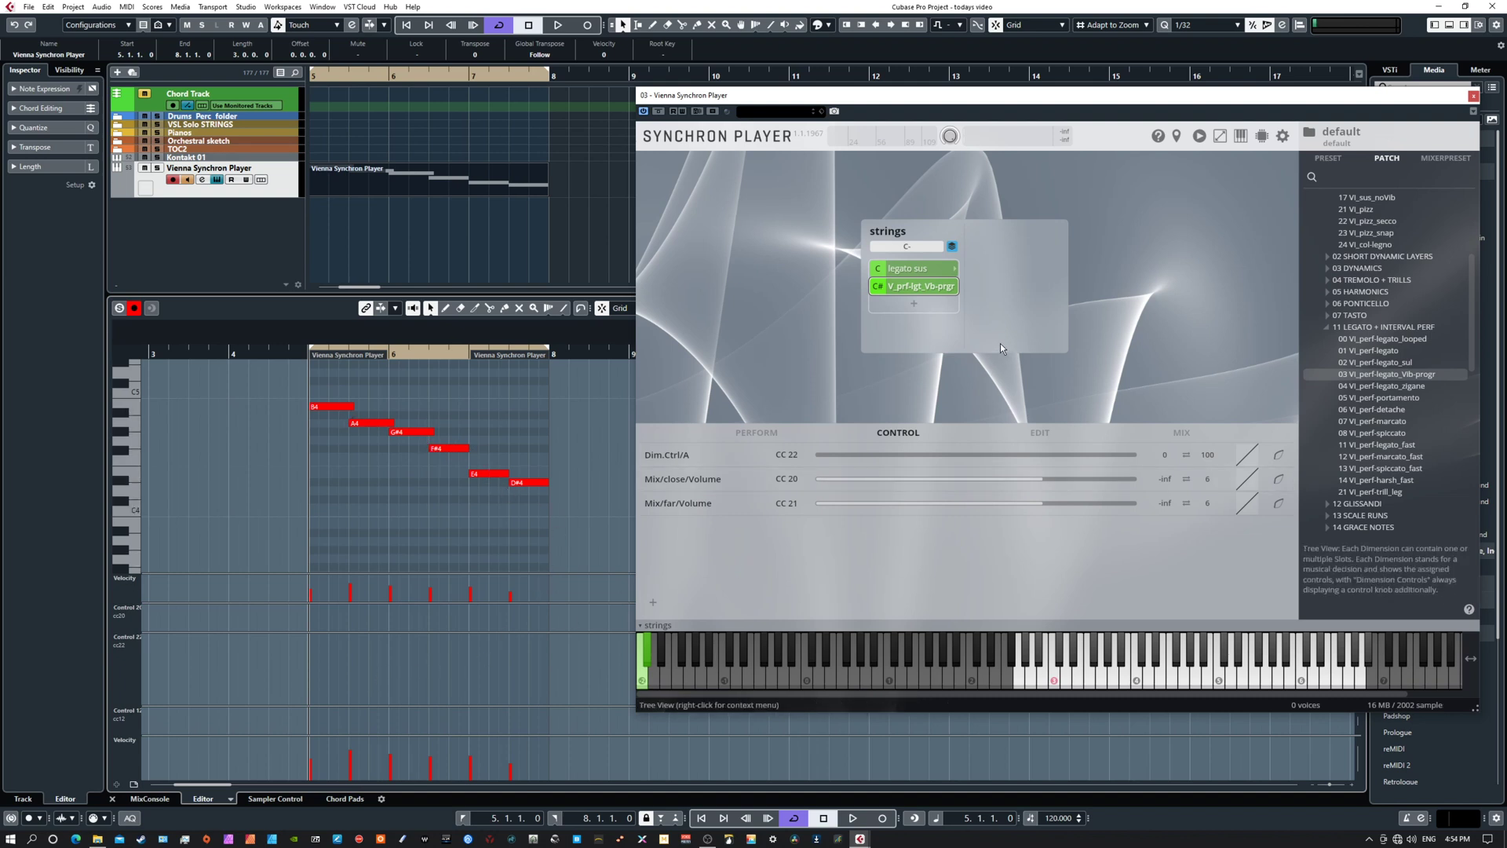
- Change the strings dimension's slot switching from keyswitches to Dim.Ctrl A
click(908, 248)
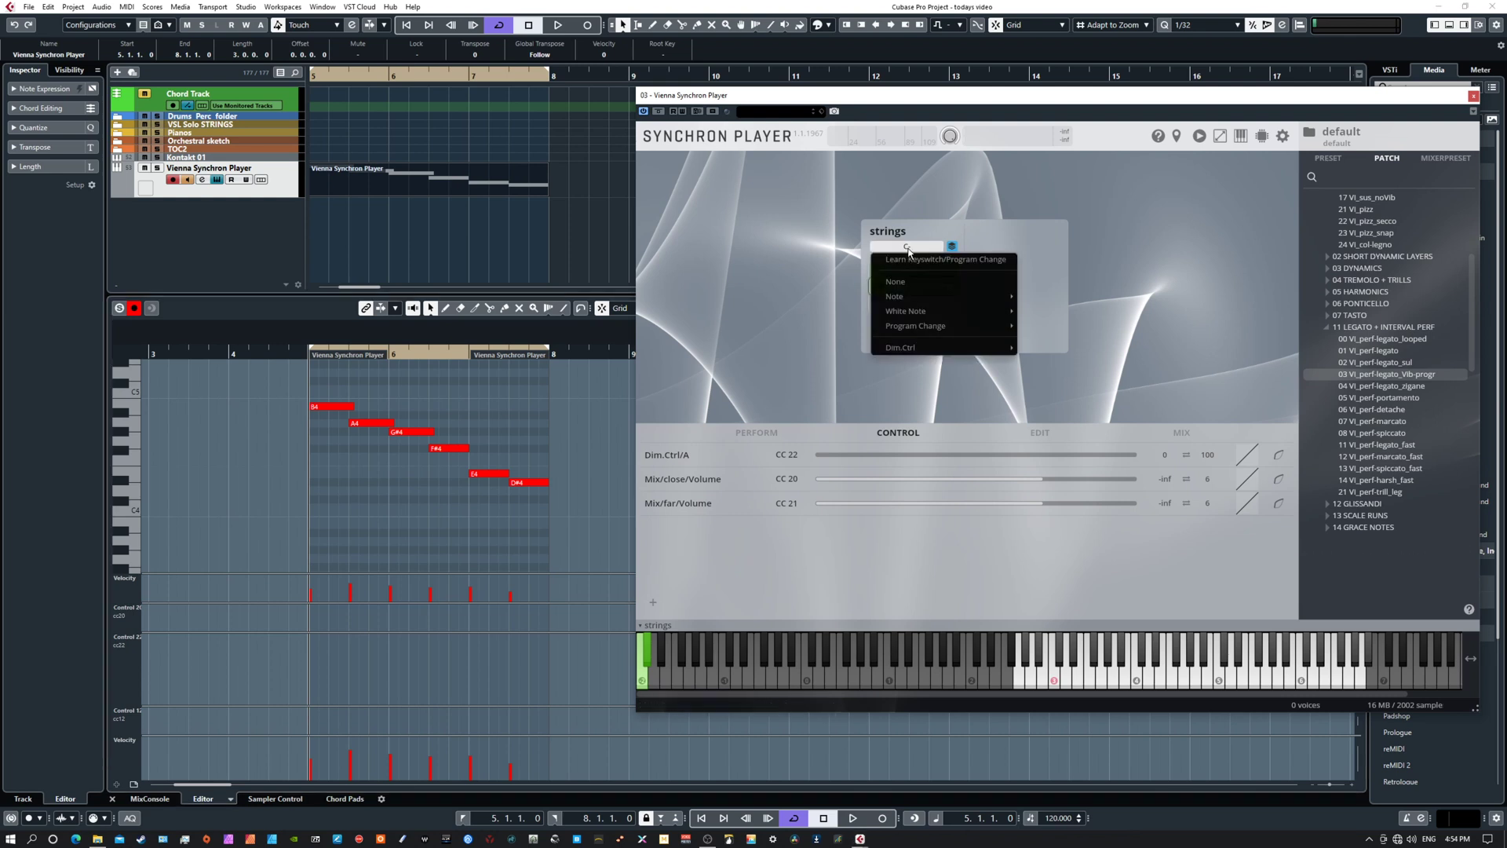
mouse_move(927, 347)
click(1036, 348)
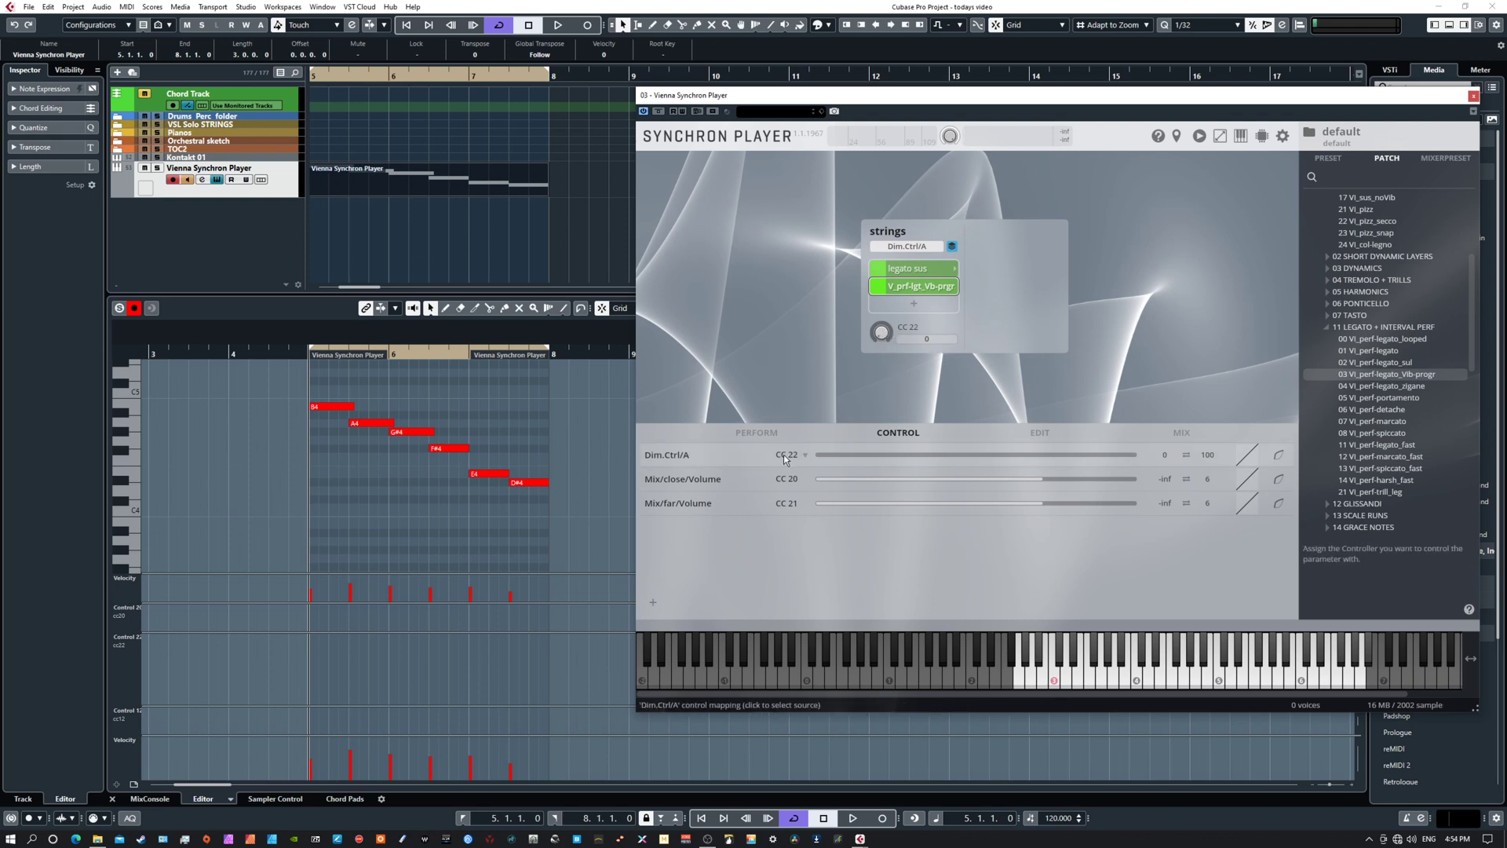
- Draw a CC 22 curve over the phrase, rising to about 100 in mid bar 6 and falling again, and play it back
right_click(326, 693)
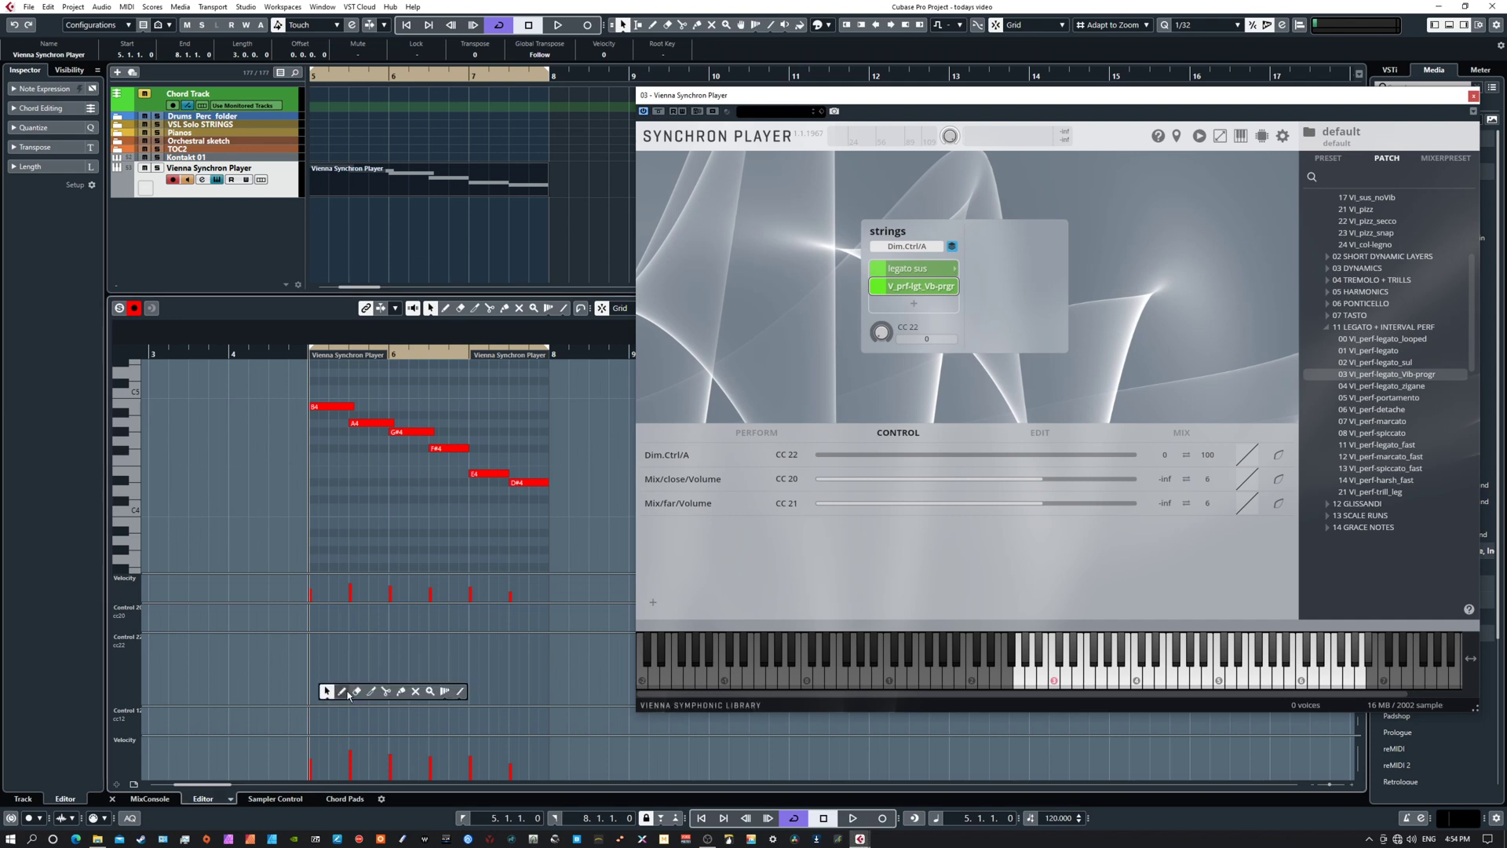
click(343, 692)
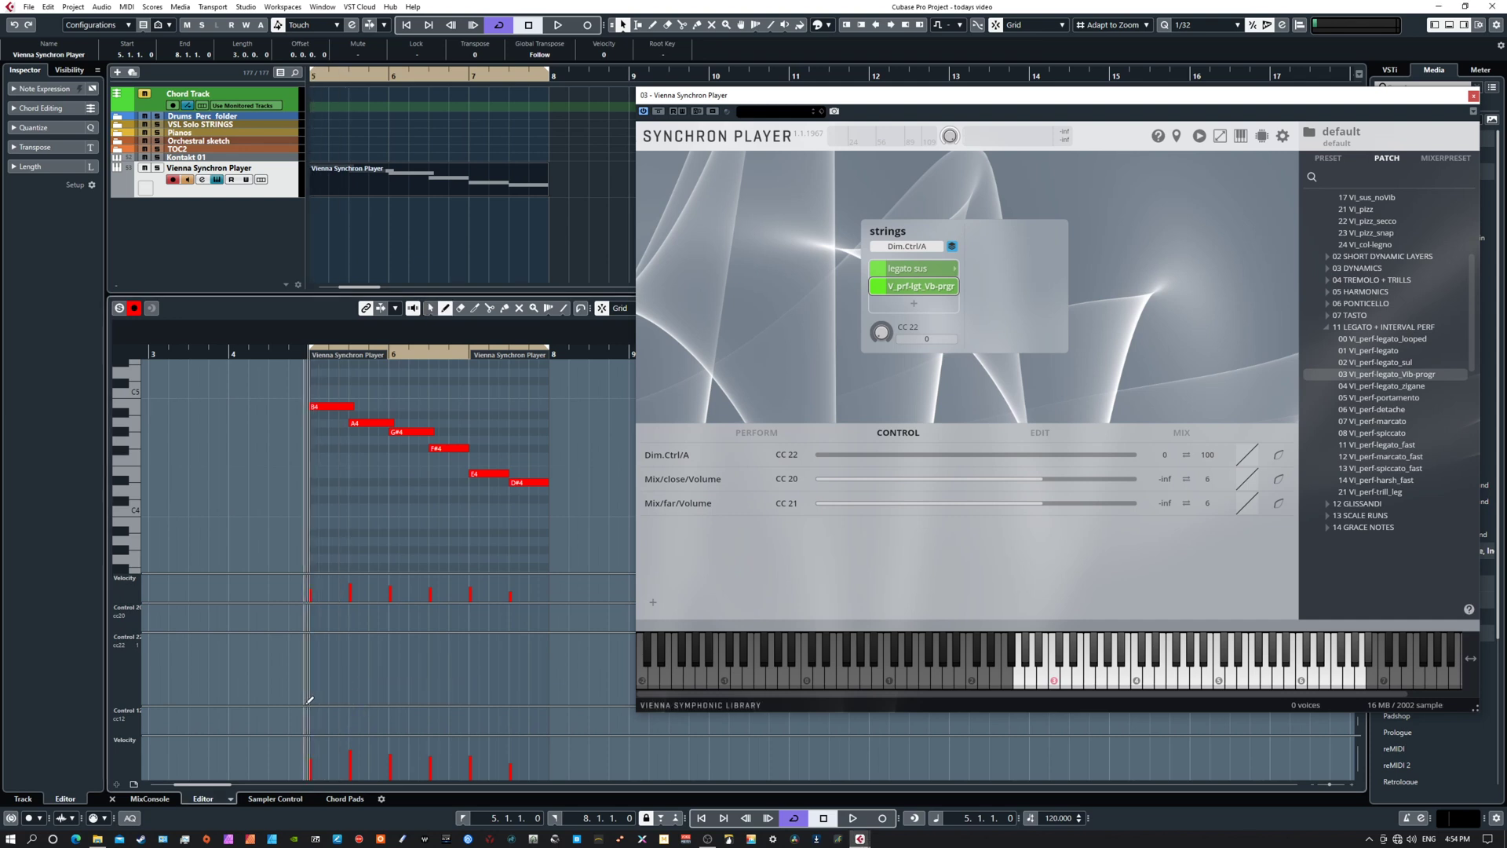
mouse_move(314, 699)
mouse_down()
mouse_move(428, 670)
mouse_move(552, 701)
mouse_up()
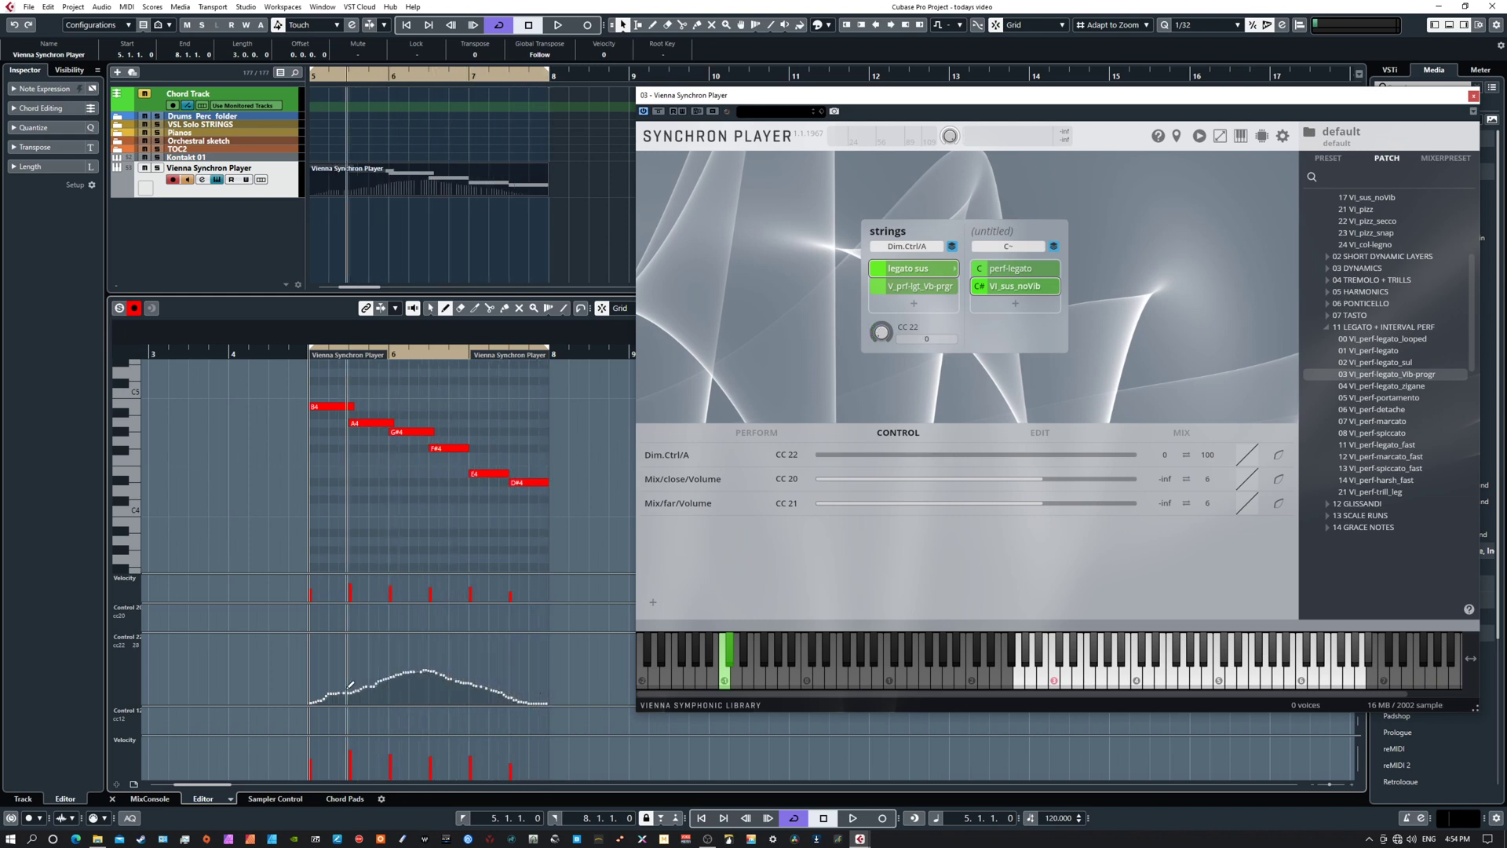
mouse_move(312, 700)
mouse_down()
mouse_move(447, 653)
mouse_move(548, 701)
mouse_up()
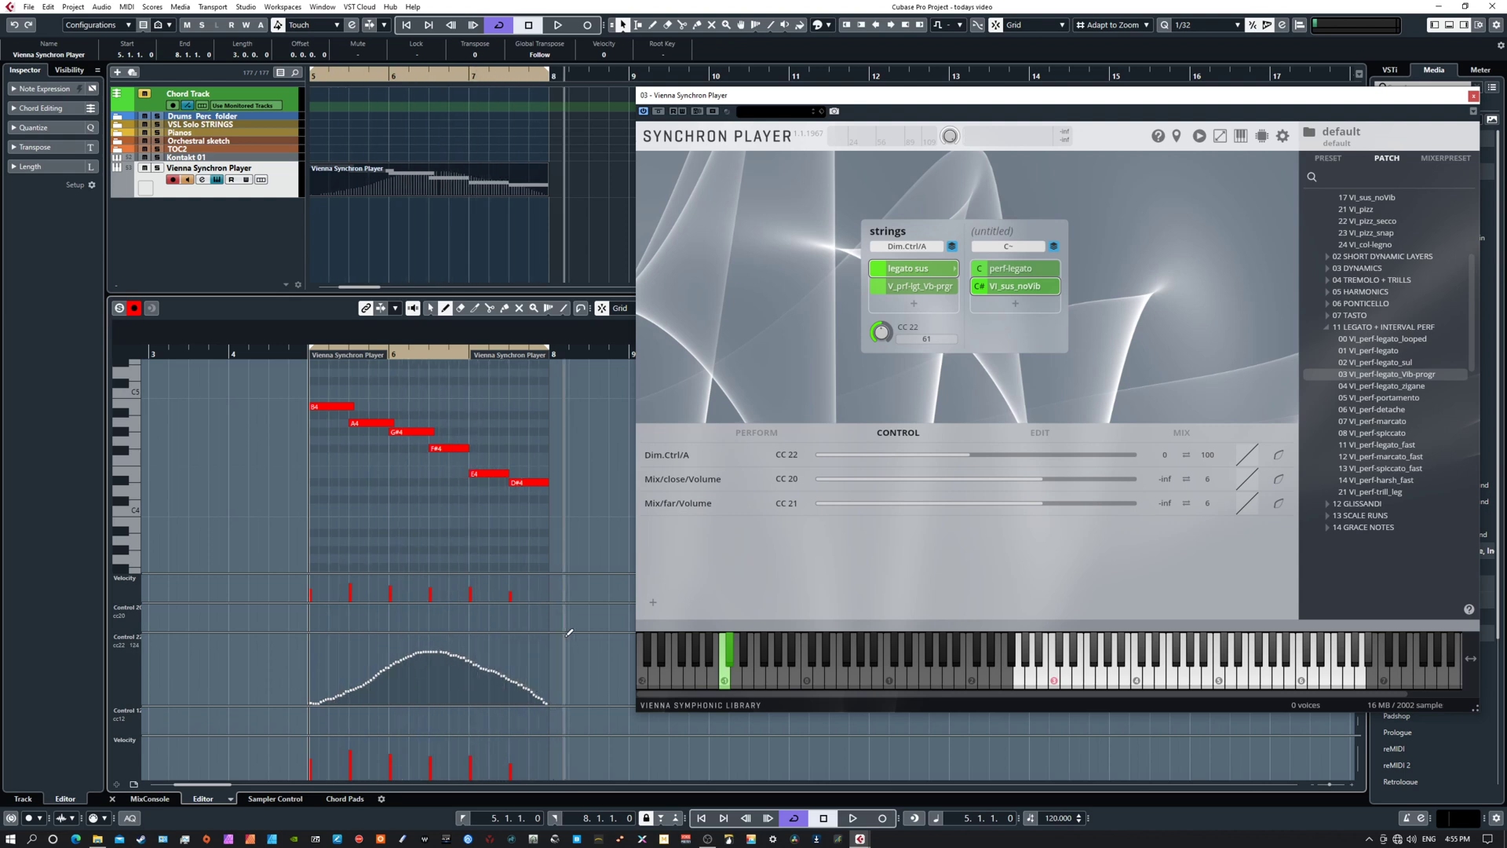
key(space)
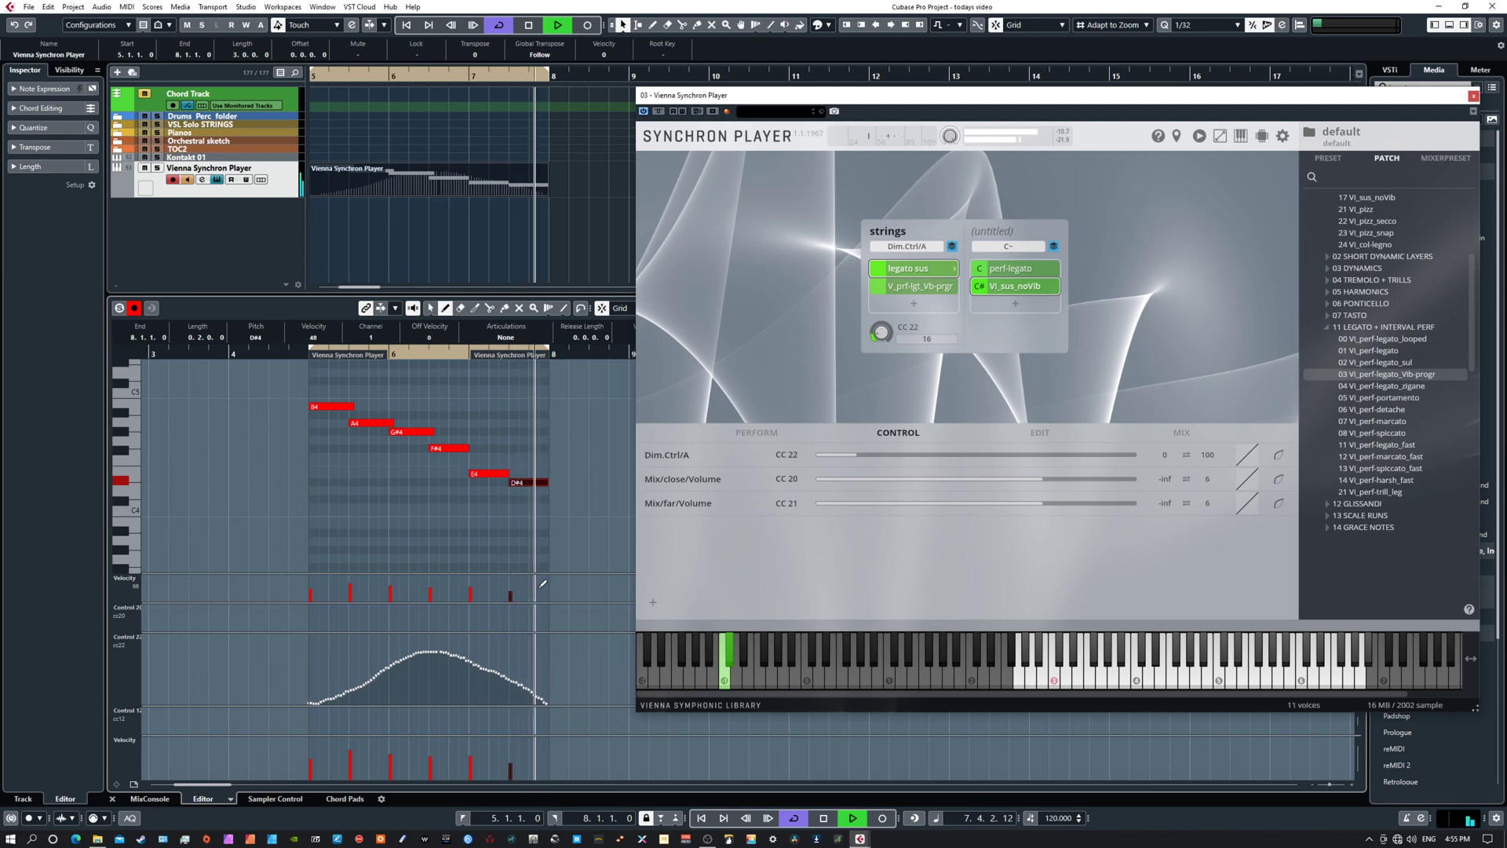
key(space)
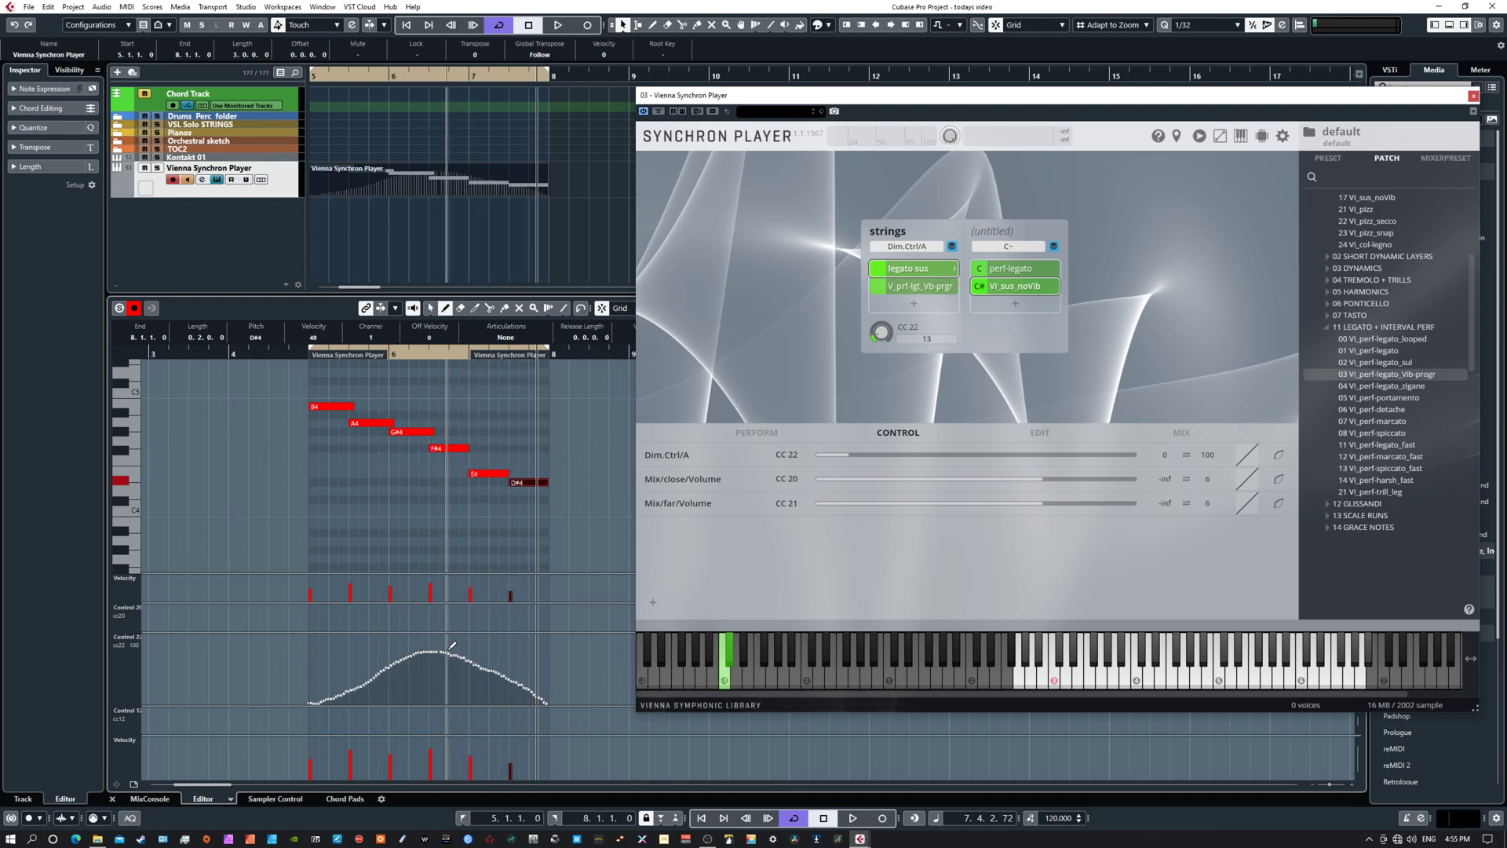
- Extend the F#4 note to the phrase's end, delete the E4 and D#4 notes and return the playhead to the start
right_click(503, 460)
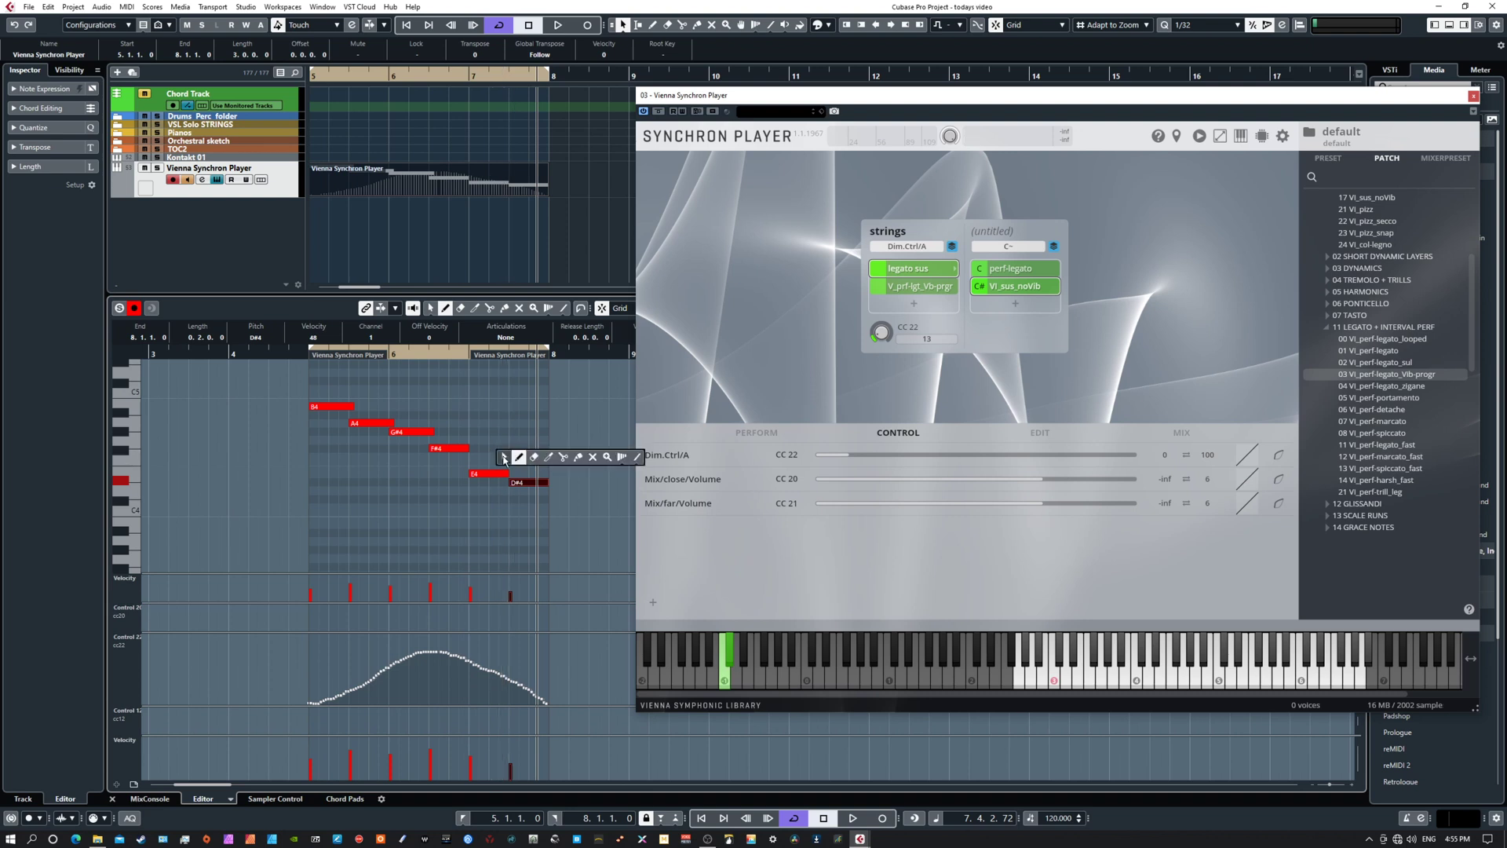
click(505, 459)
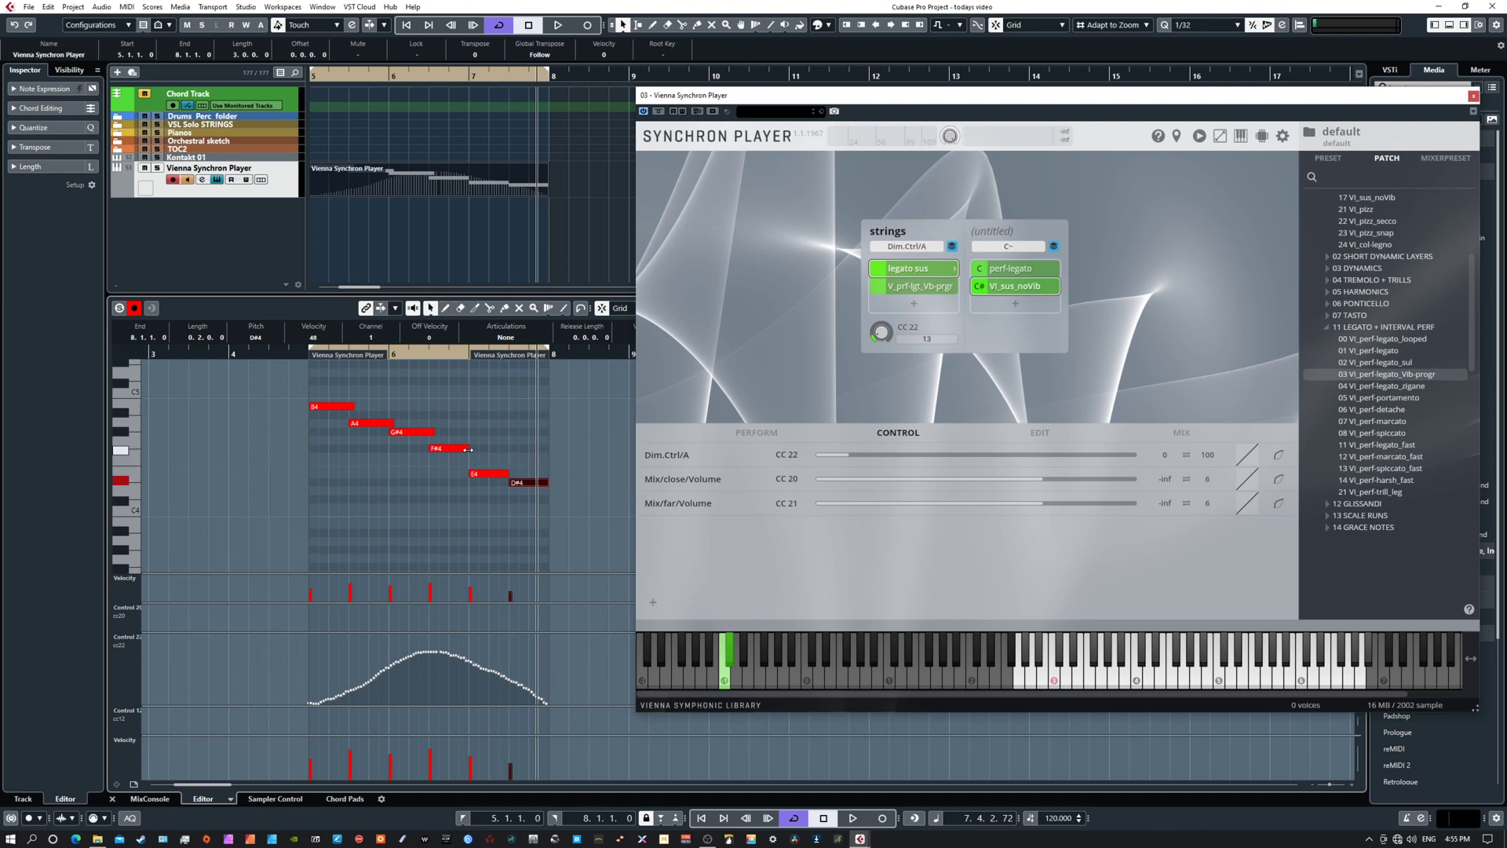
drag(469, 449, 549, 494)
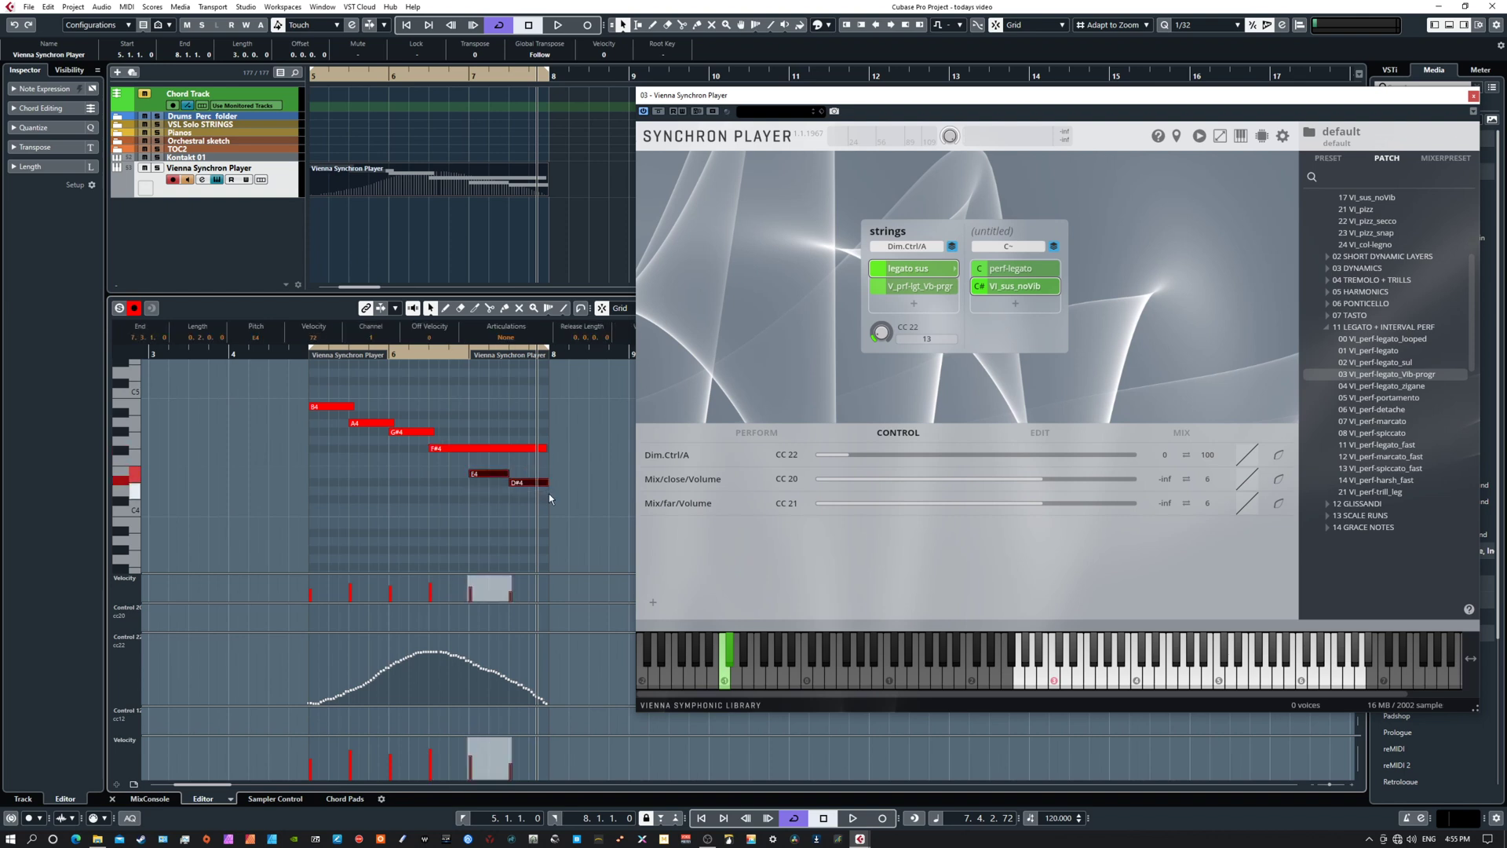
key(Delete)
key(KP_1)
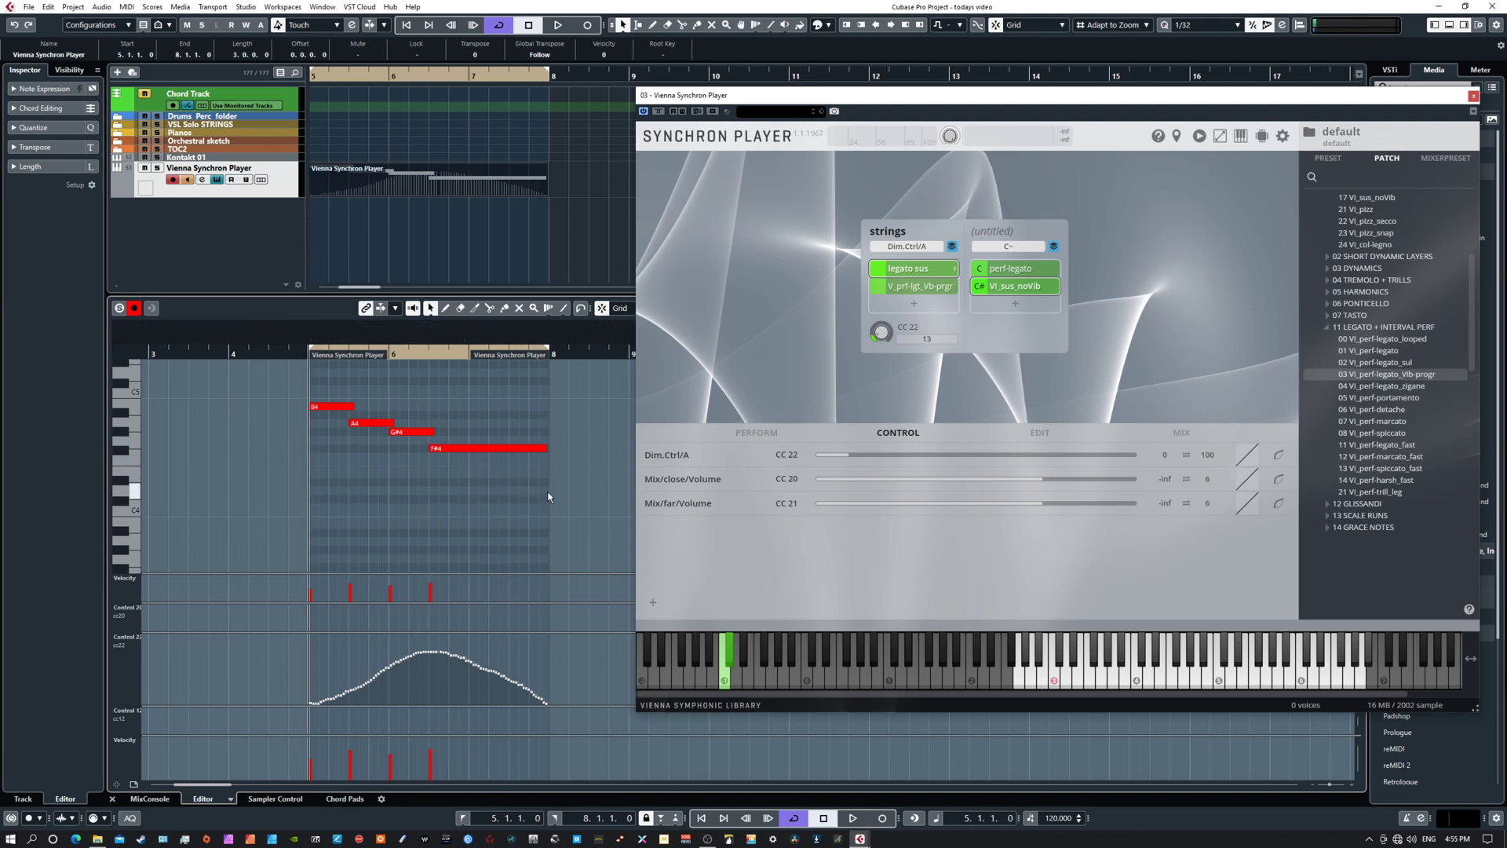
- Redraw the CC 22 curve flat at 0 under the first note and rising steadily to the phrase's end, and audition it
right_click(373, 685)
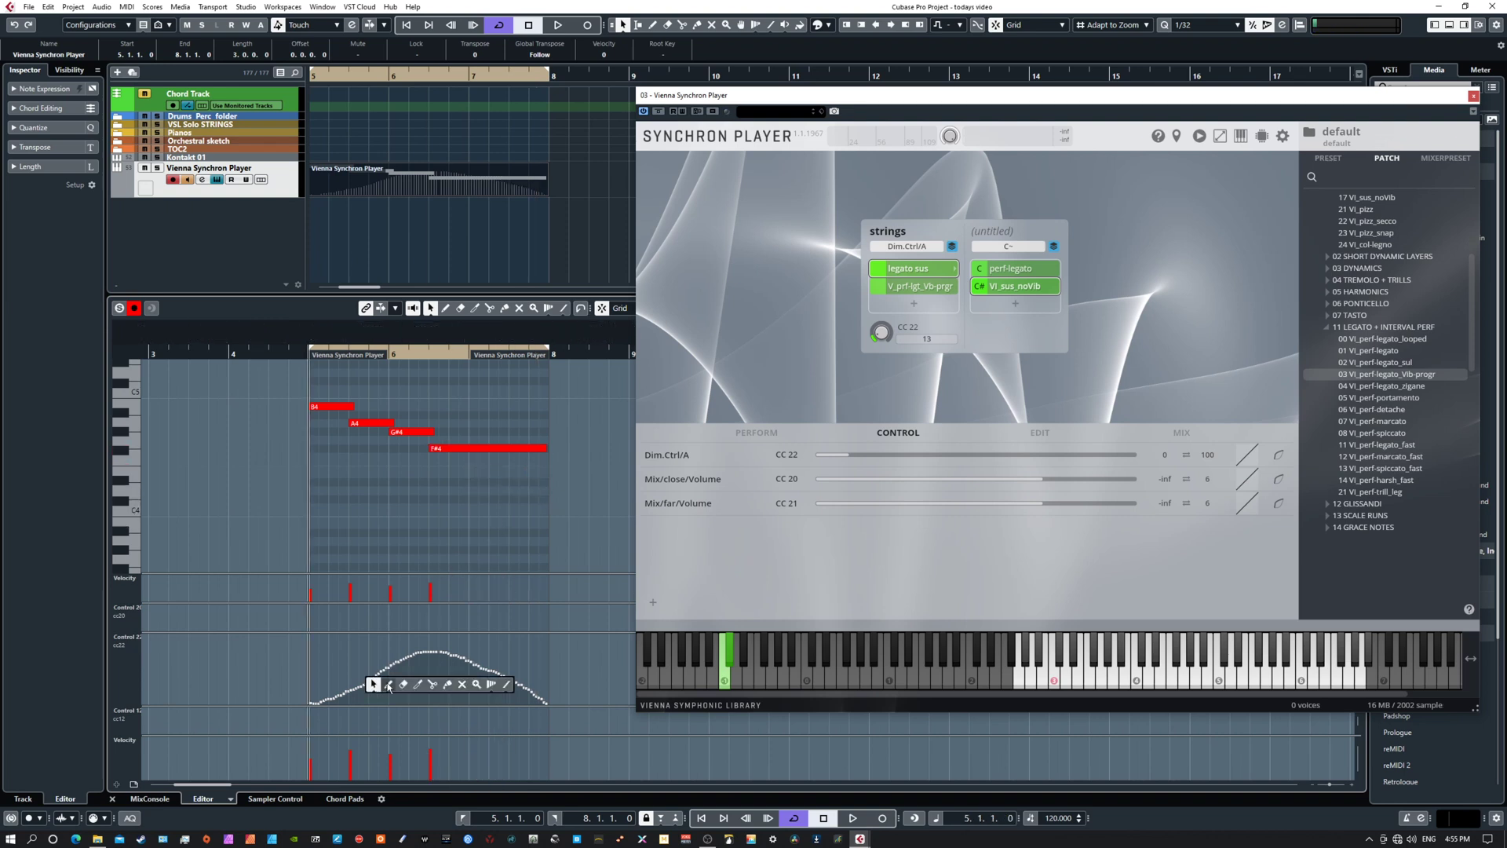
click(389, 686)
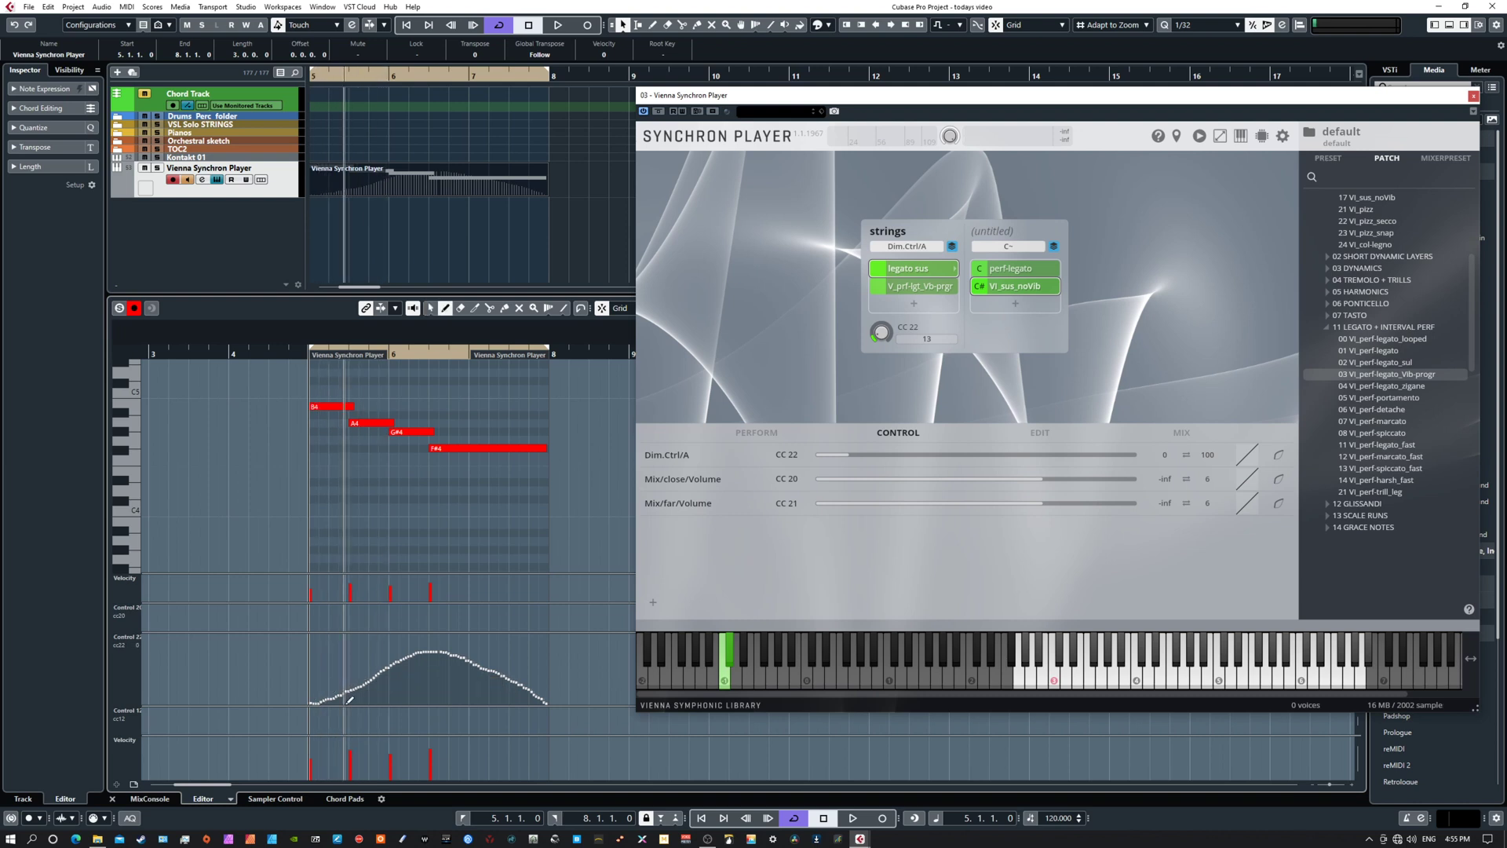
drag(350, 699, 553, 633)
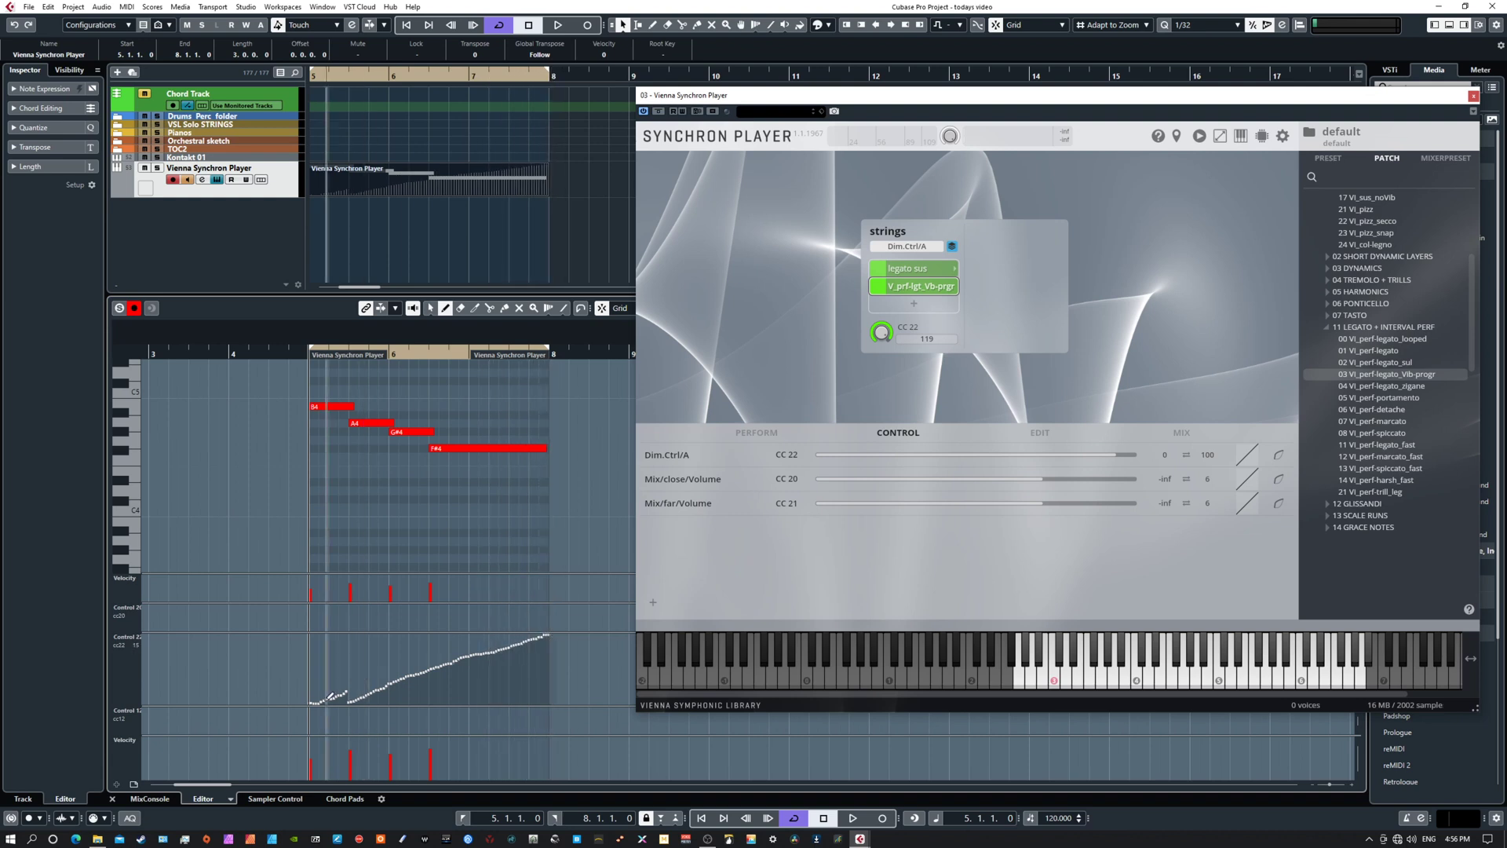
drag(348, 701, 302, 708)
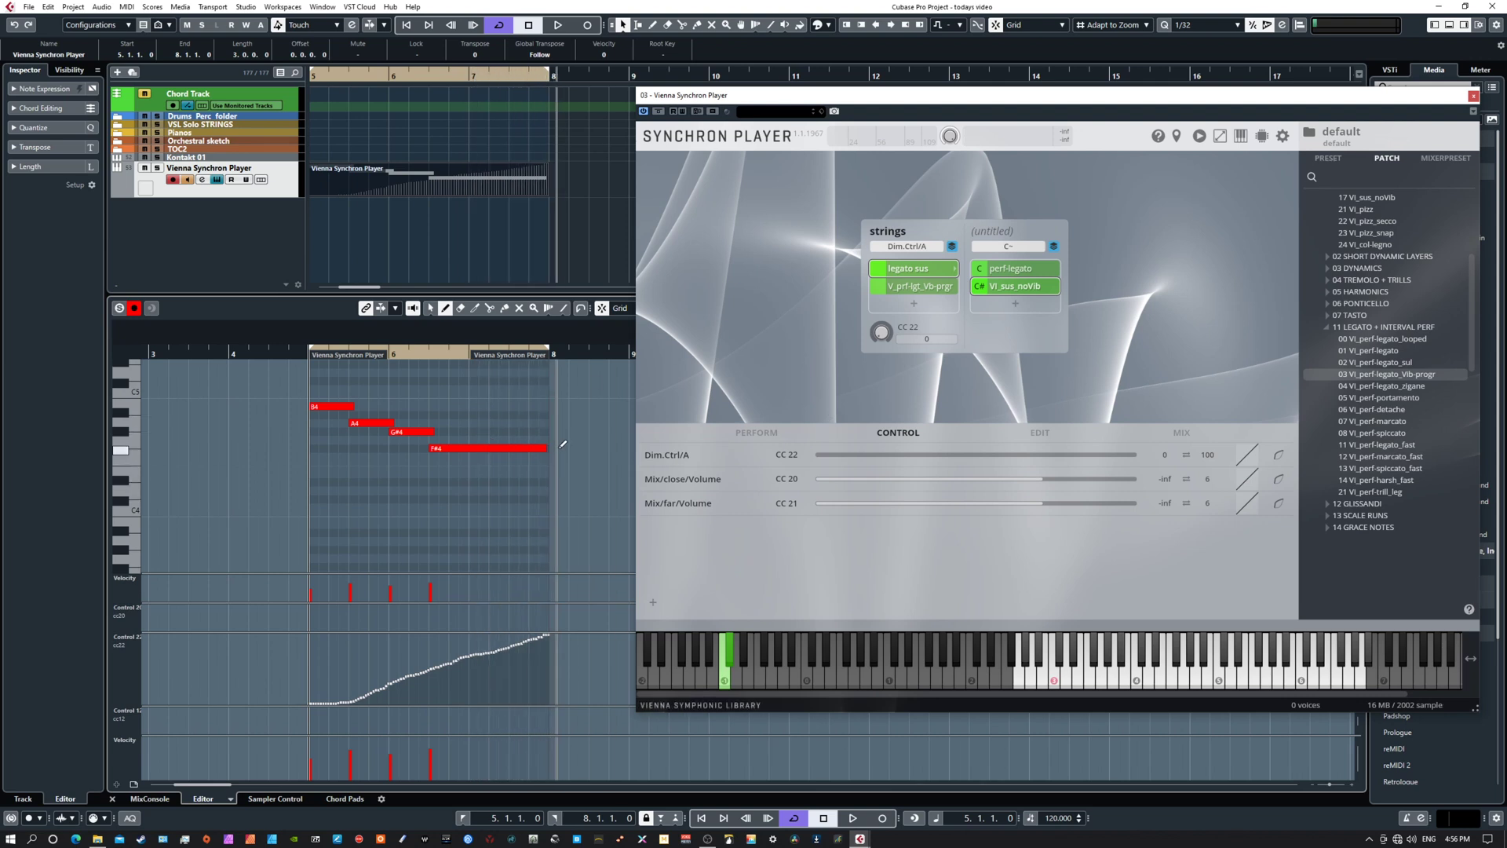
key(space)
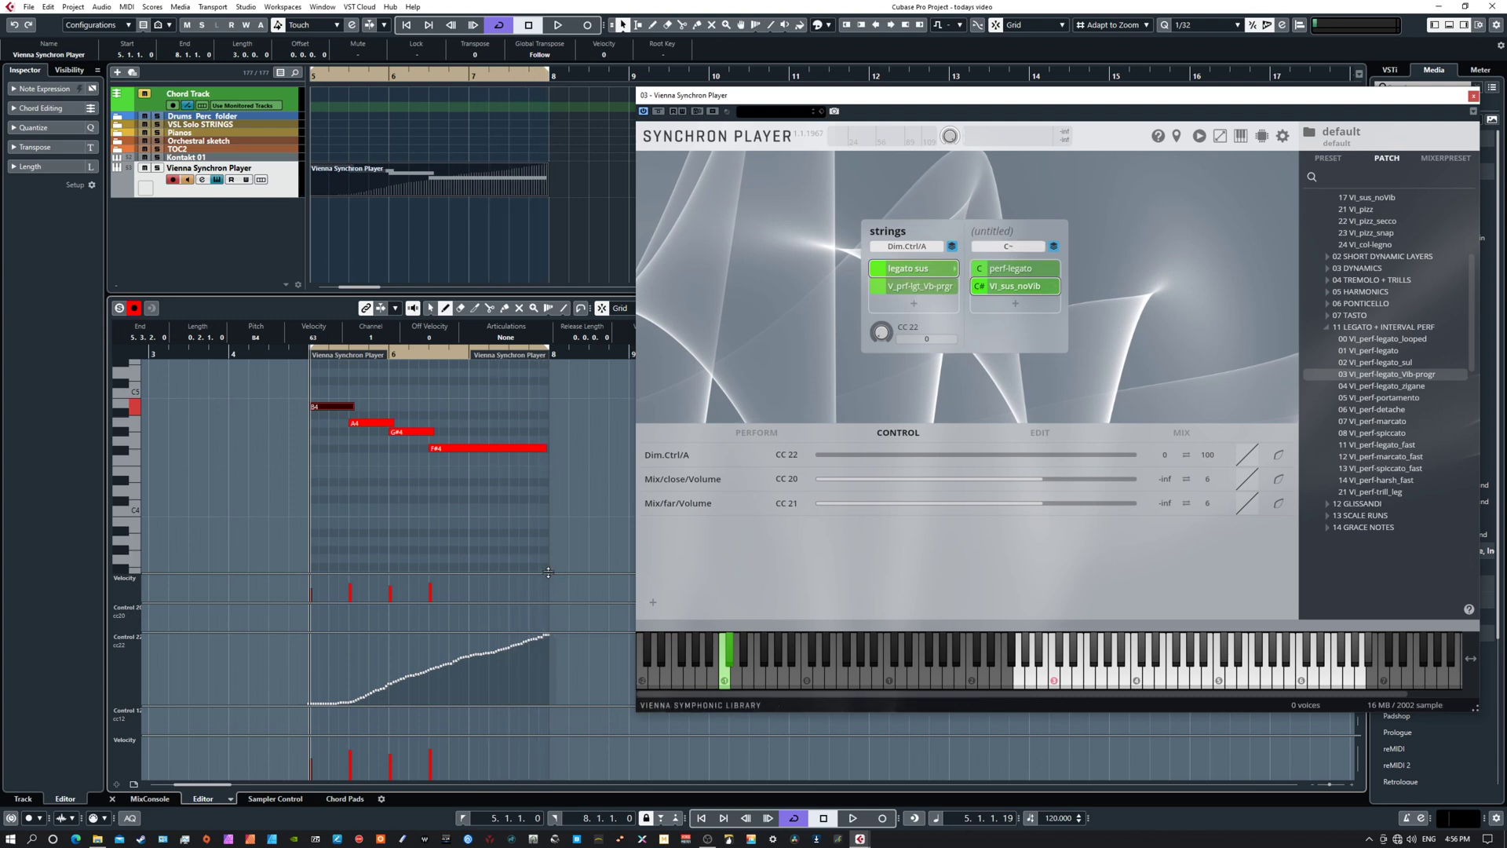
- Undo the CC 22 redraw, the deletion of the last two notes and the F#4 extension, and replay the phrase
right_click(572, 482)
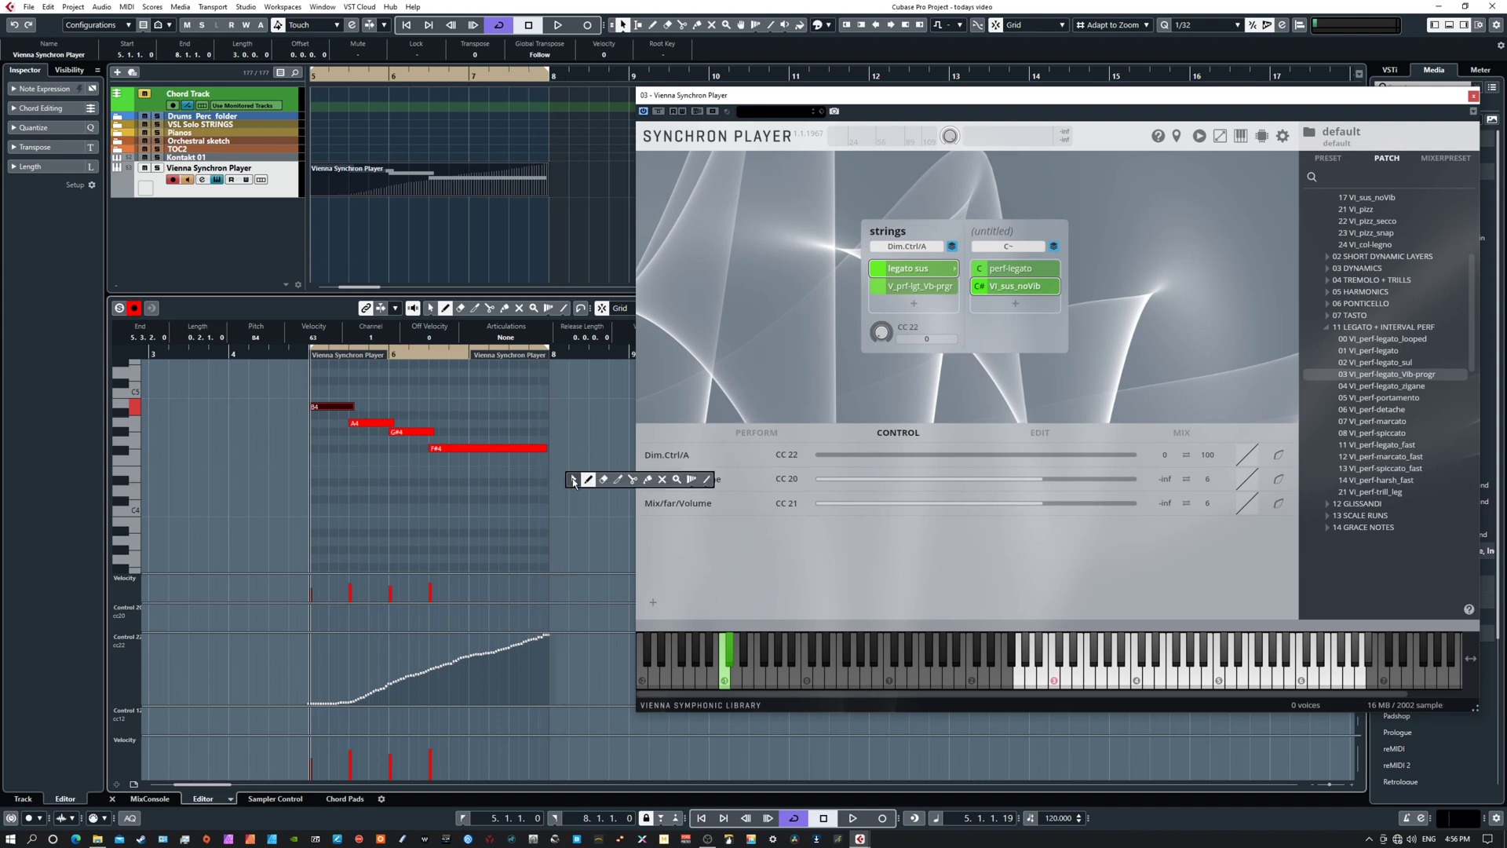
click(573, 481)
key(ctrl+z)
key(ctrl+z)
key(ctrl+z)
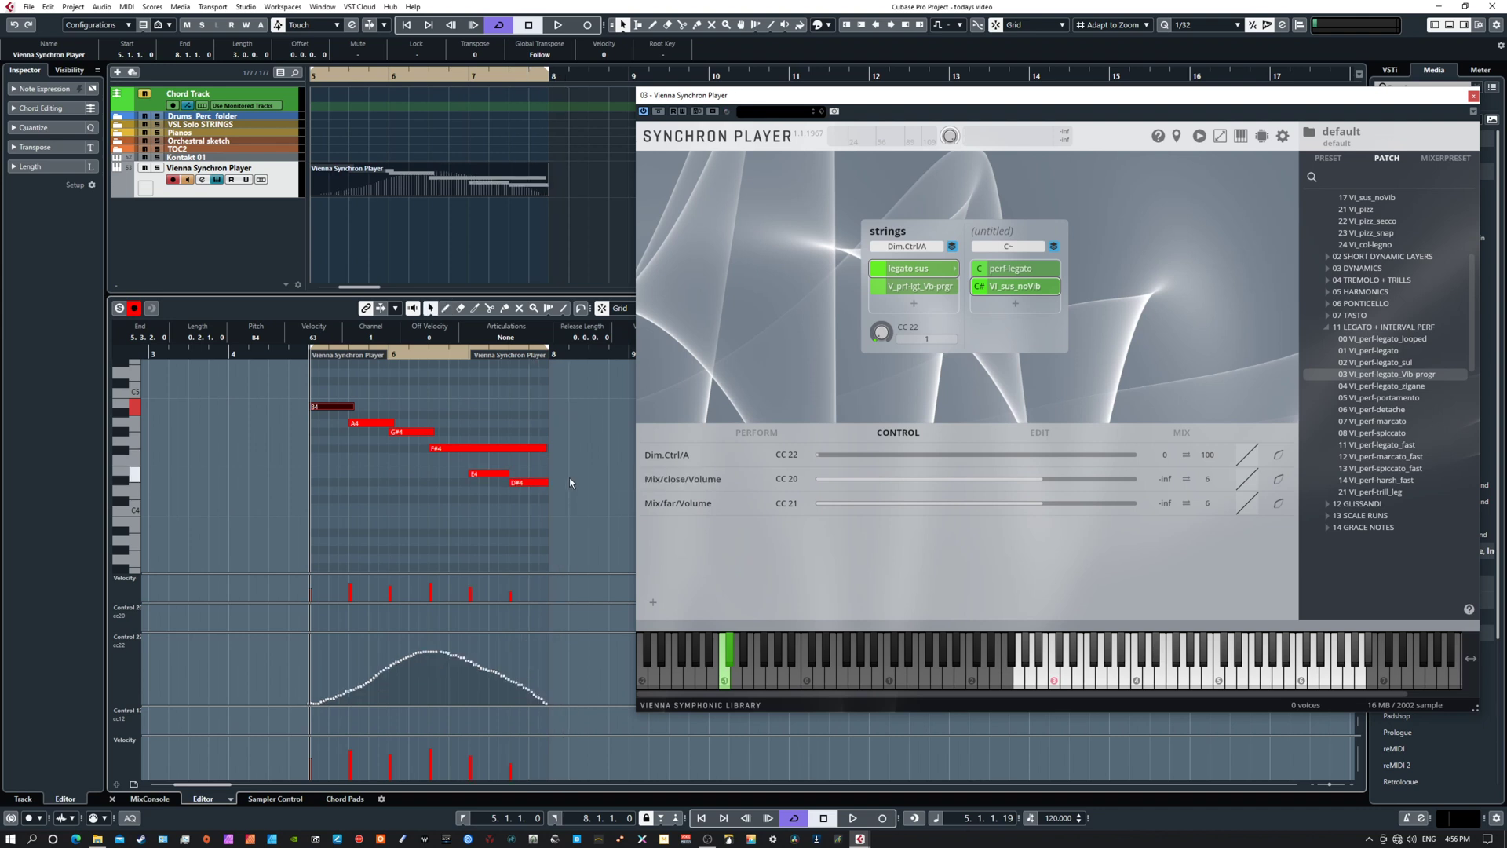
key(ctrl+z)
key(space)
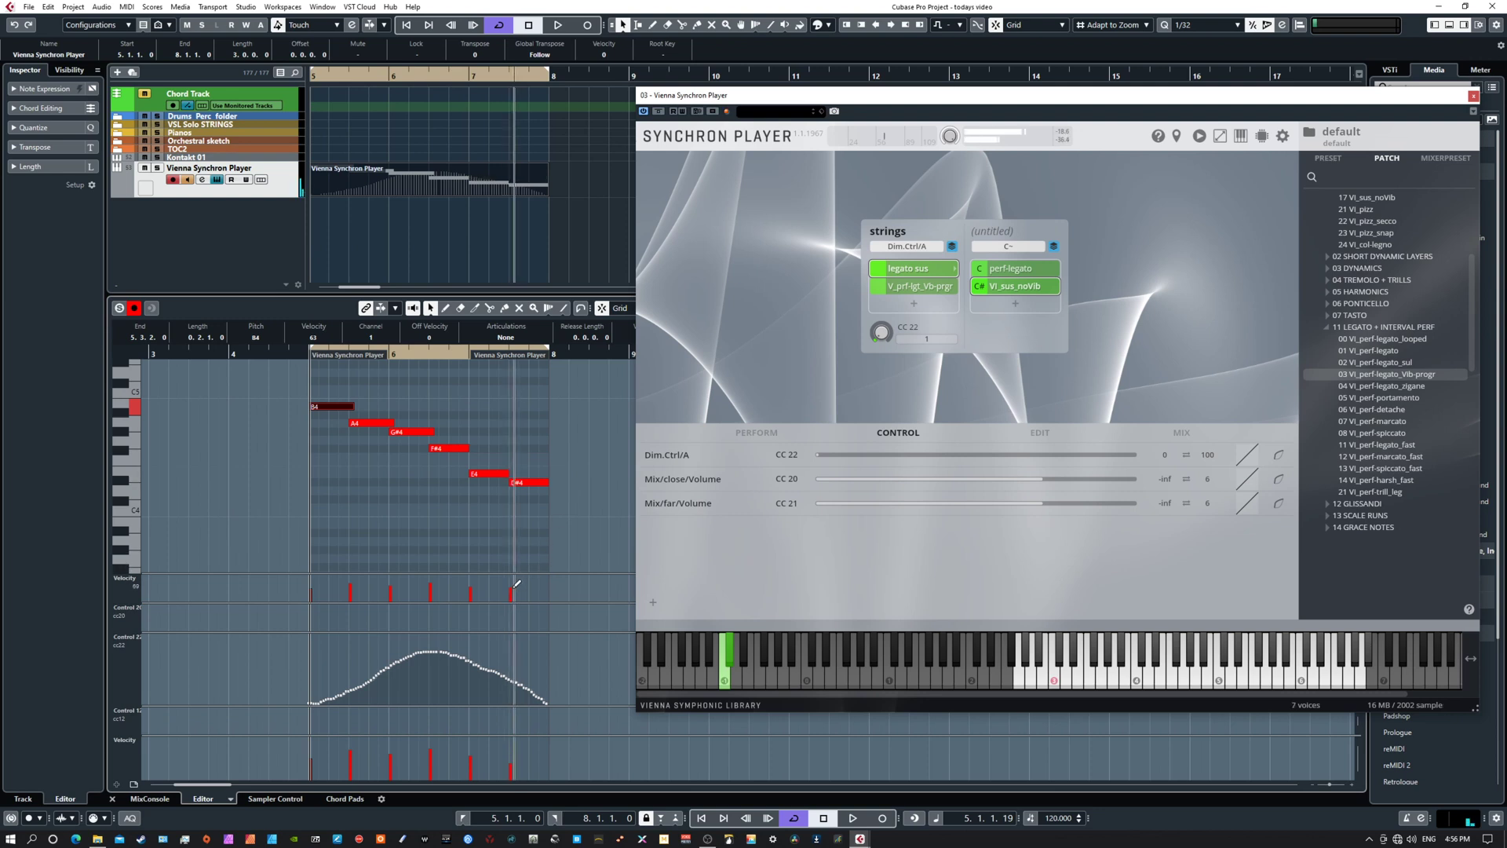
key(space)
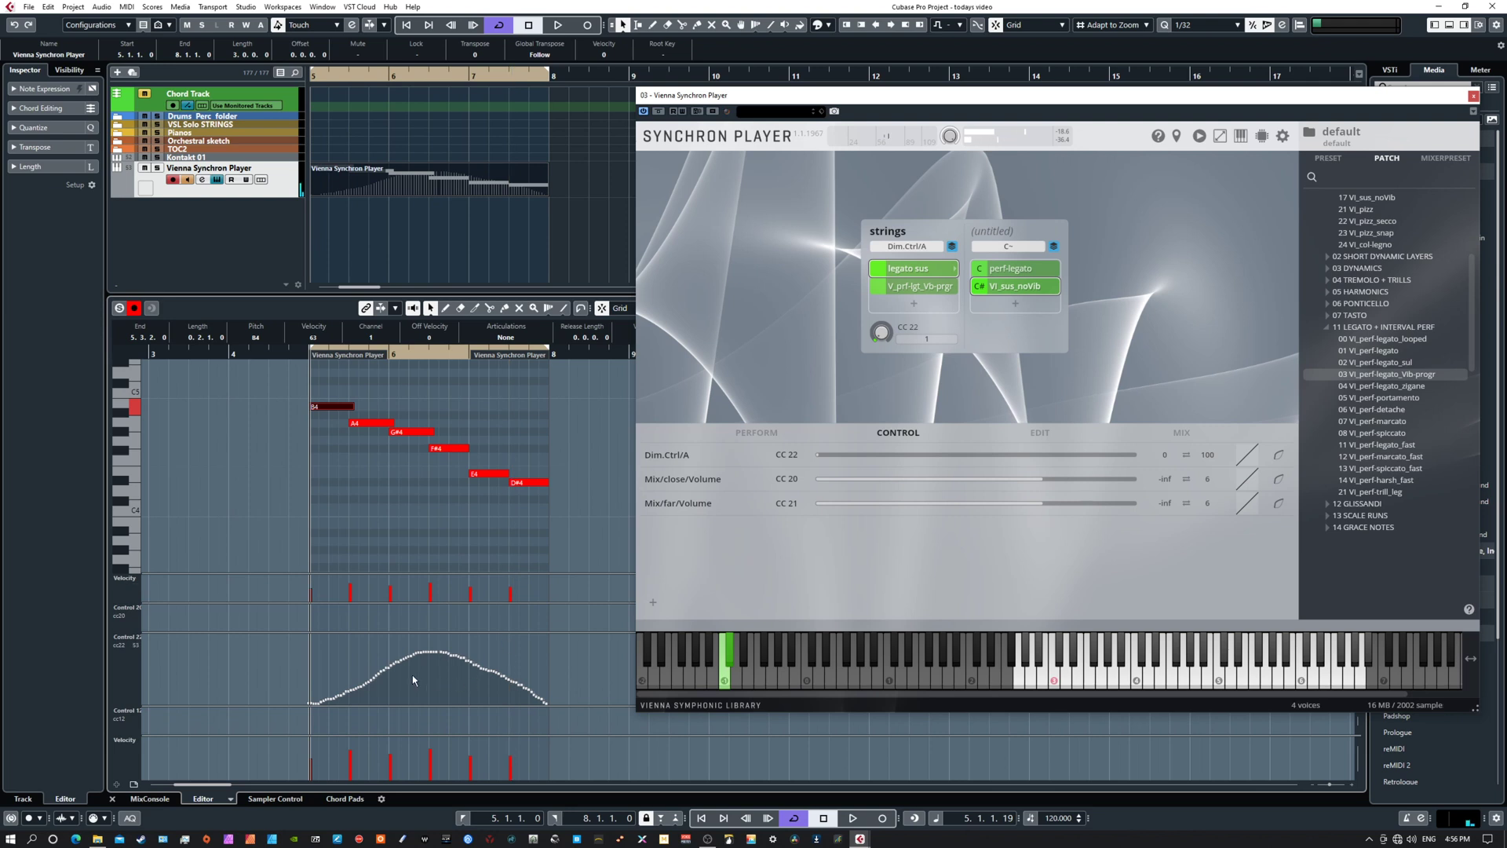
- Delete all CC 22 controller events from the phrase
right_click(124, 676)
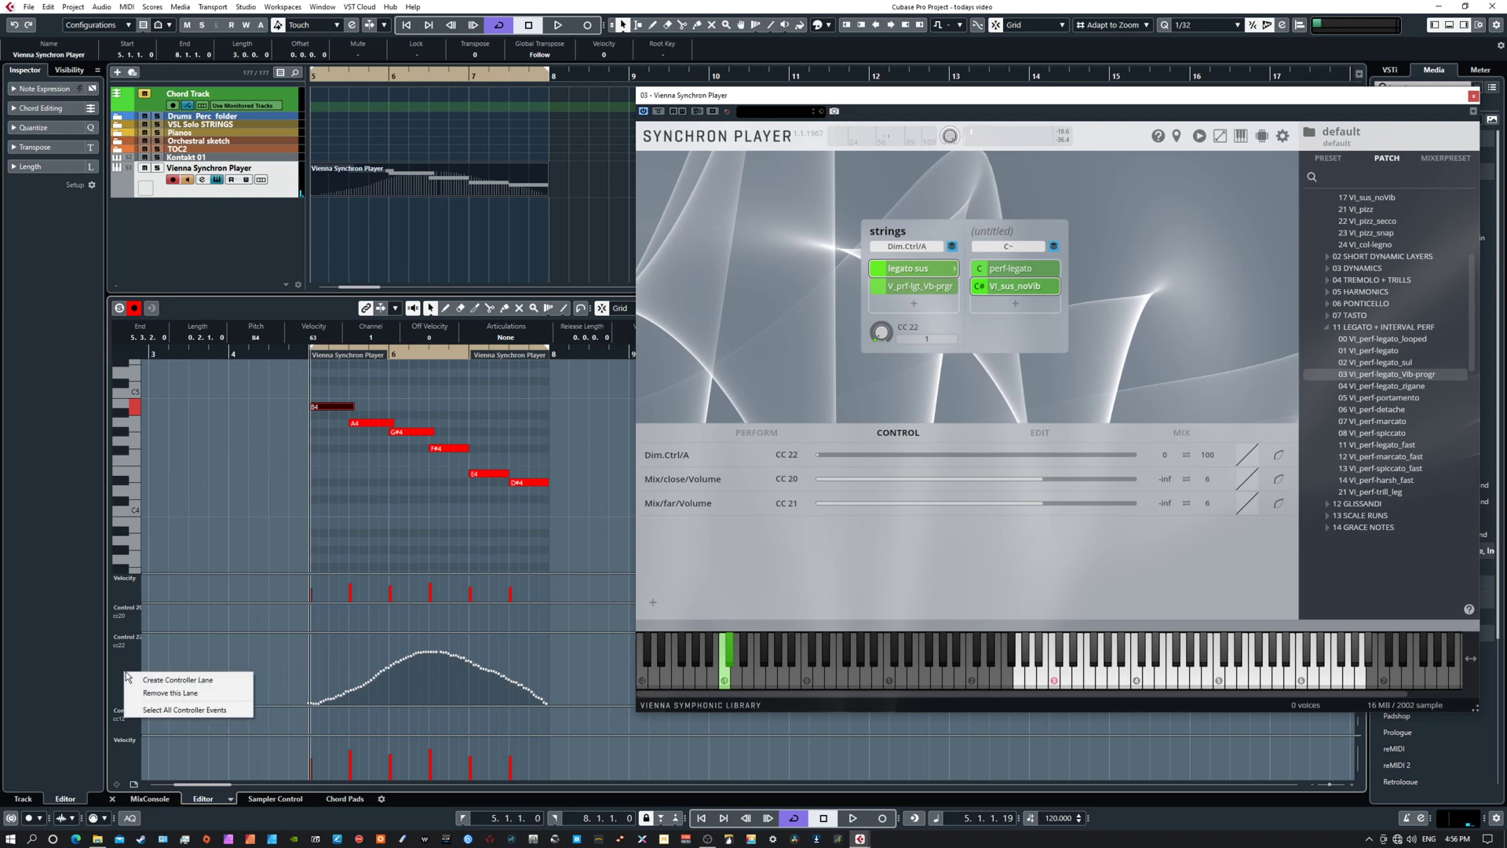
click(159, 709)
key(Delete)
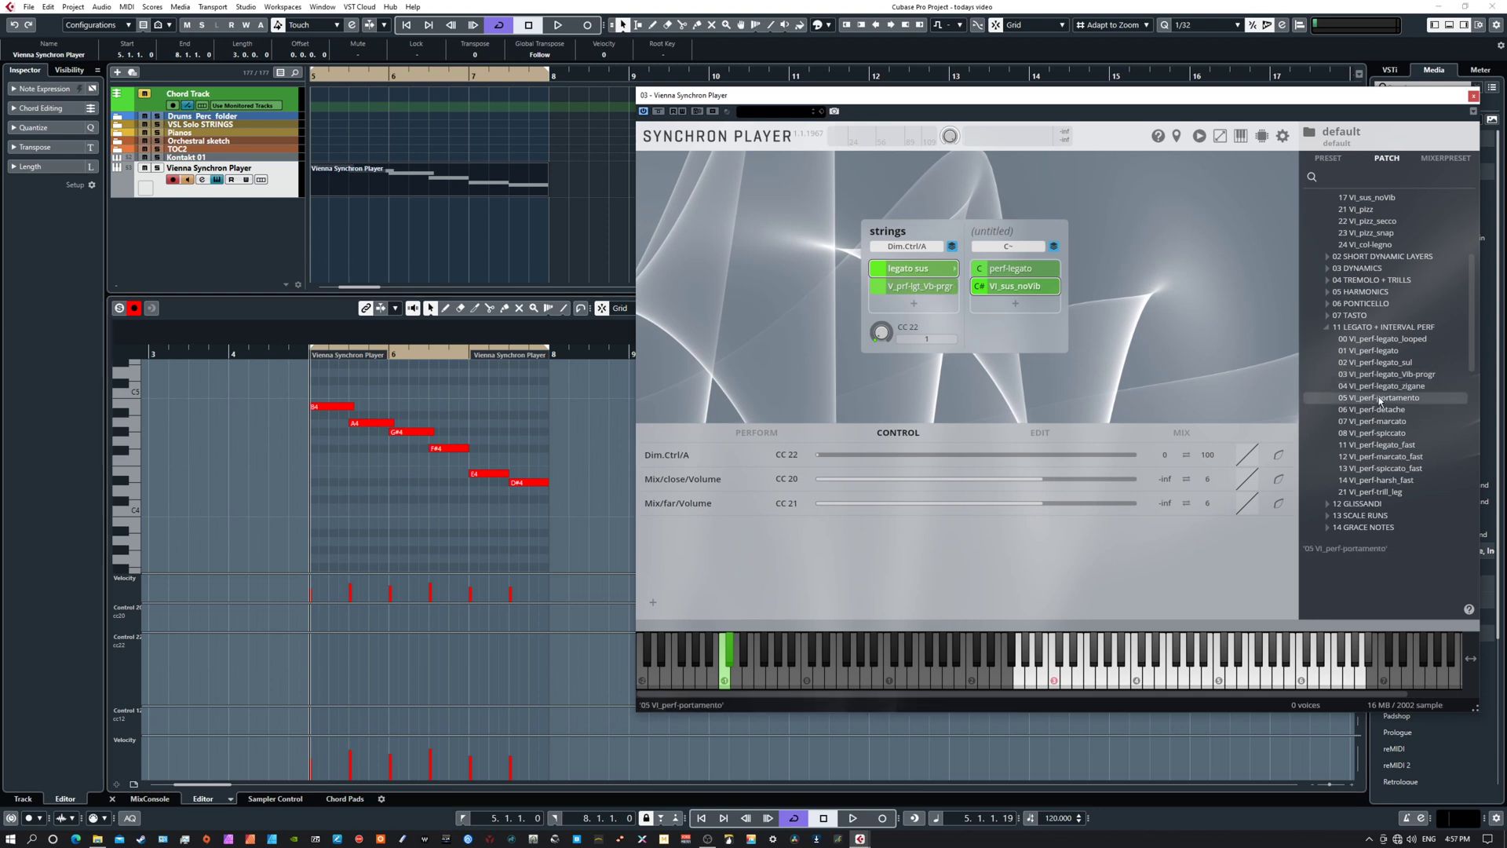
- Replace the second strings slot with 05 VI_perf-portamento, expand it into a folder, and load 04 VI_perf-legato_zigane into an added slot
drag(1378, 397, 986, 349)
drag(925, 291, 922, 289)
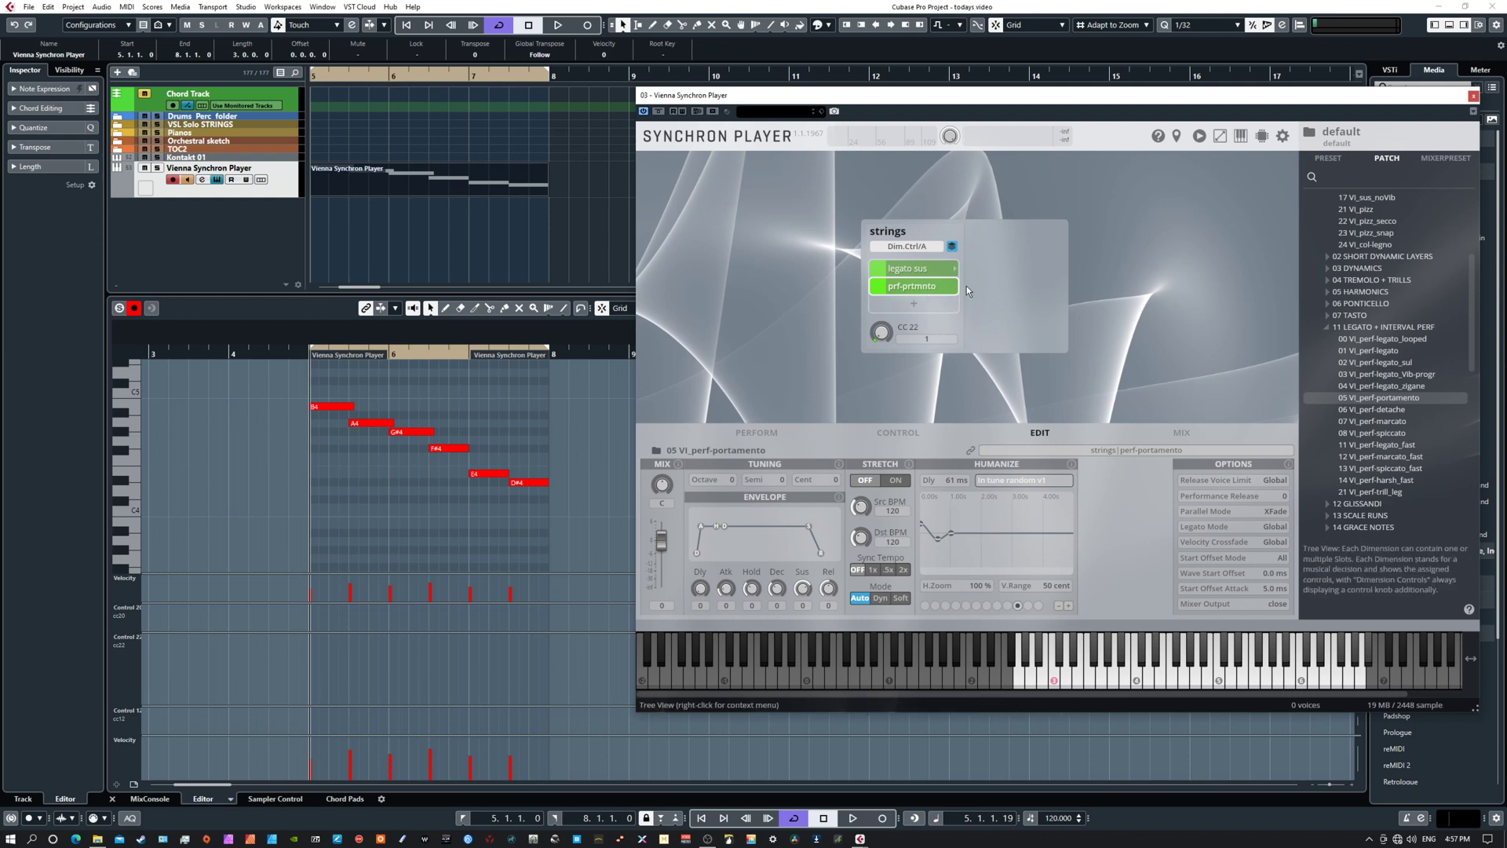
click(954, 286)
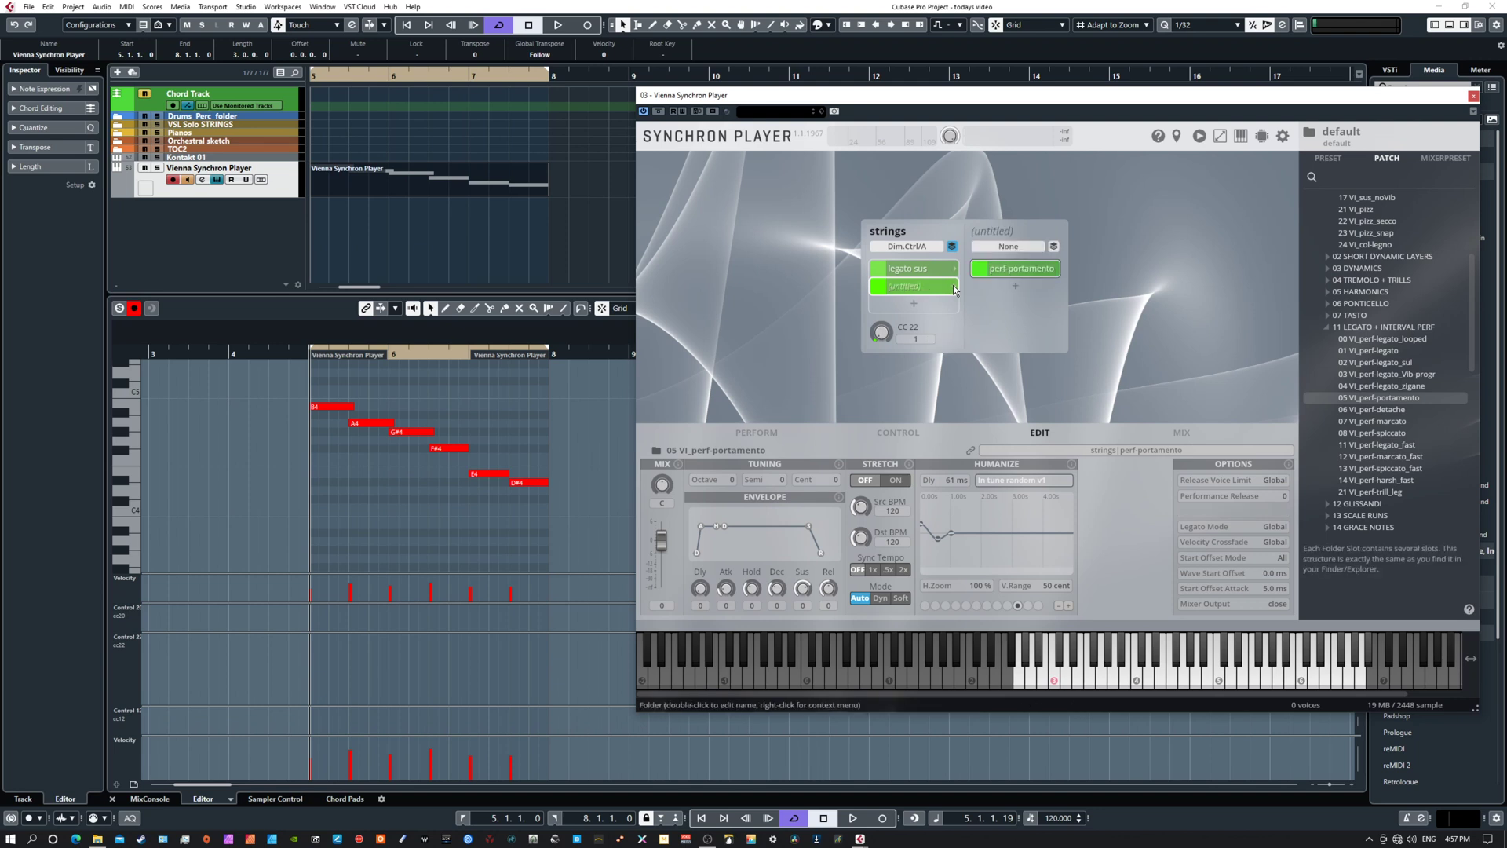
click(1013, 284)
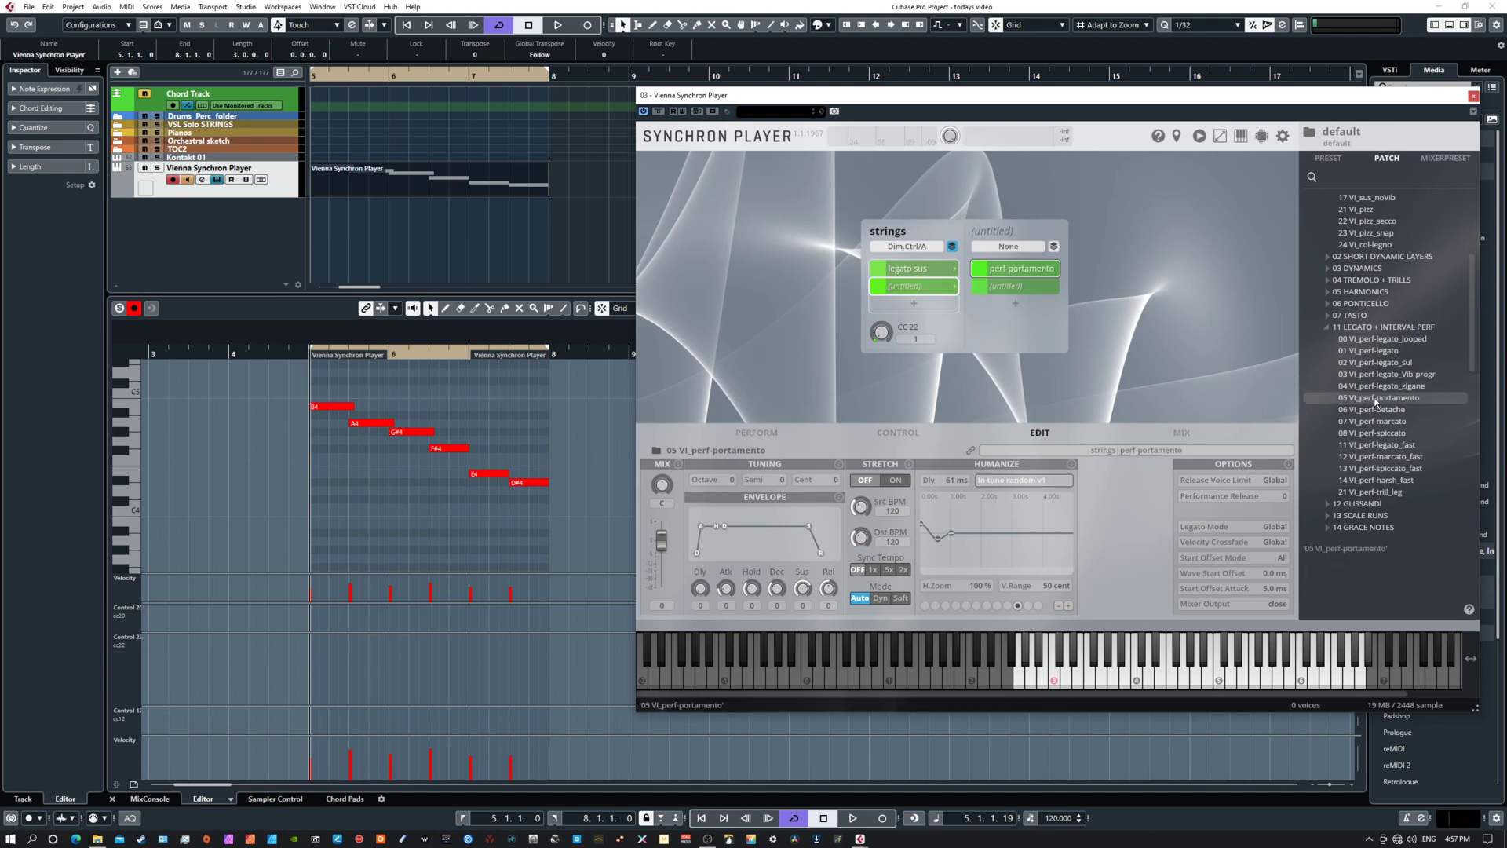
drag(1349, 386, 1023, 285)
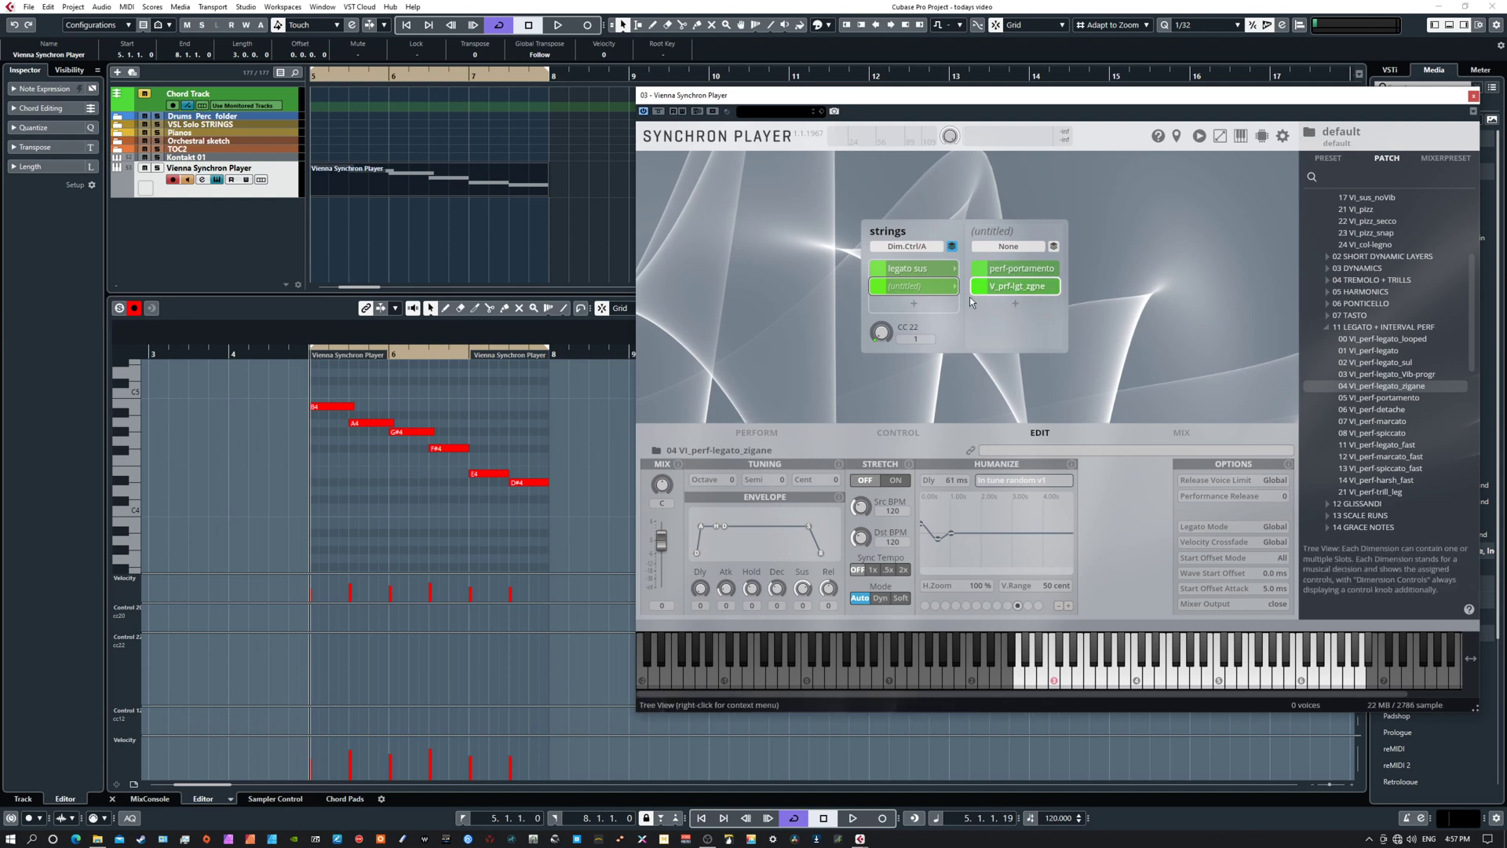
- Rename the untitled second slot folder in the strings dimension to port, and reopen the phrase in the note editor
click(913, 285)
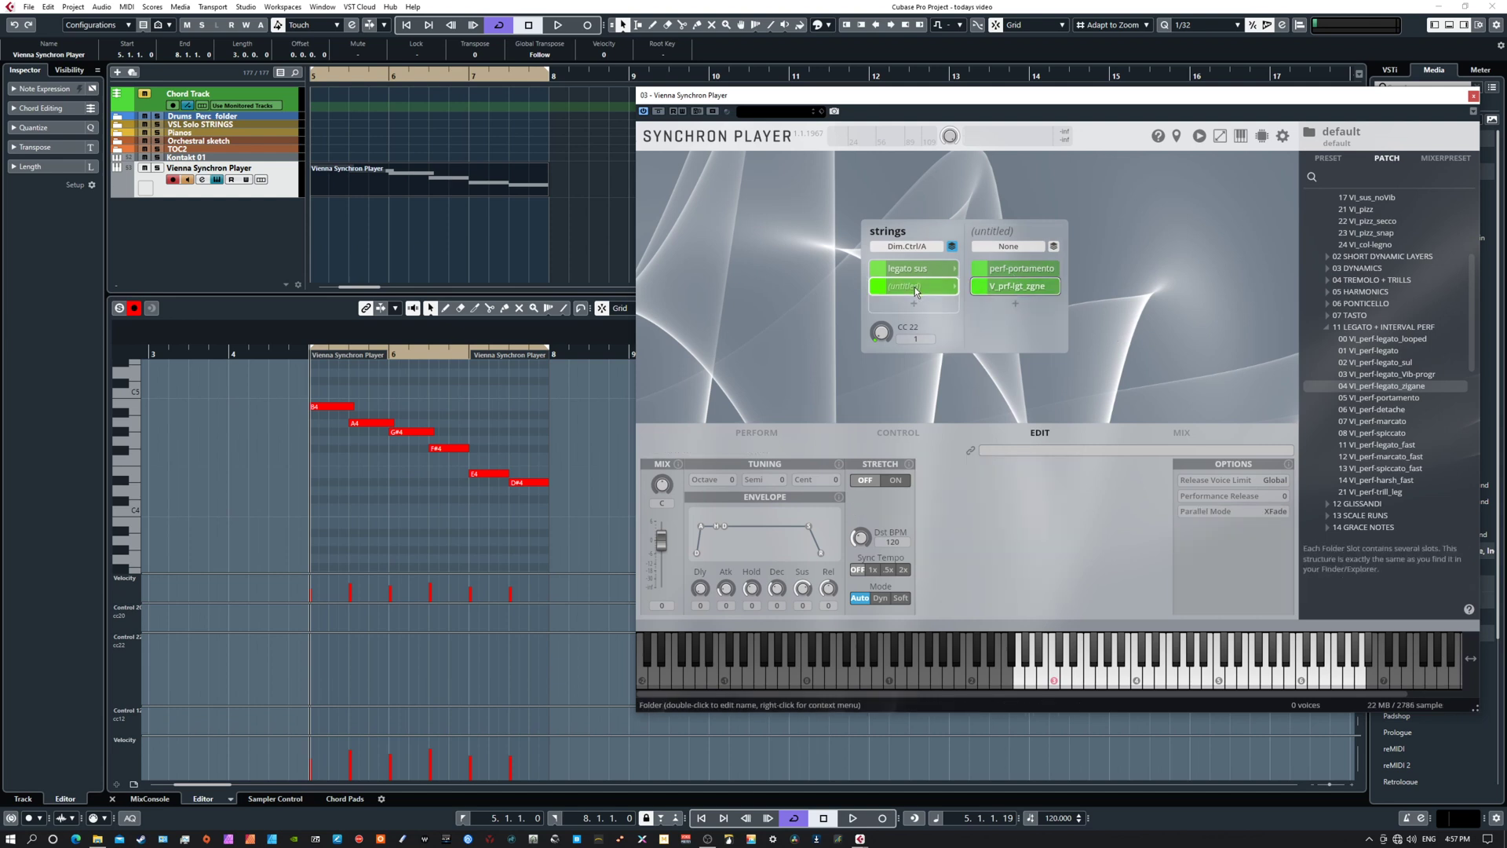
key(ctrl+t)
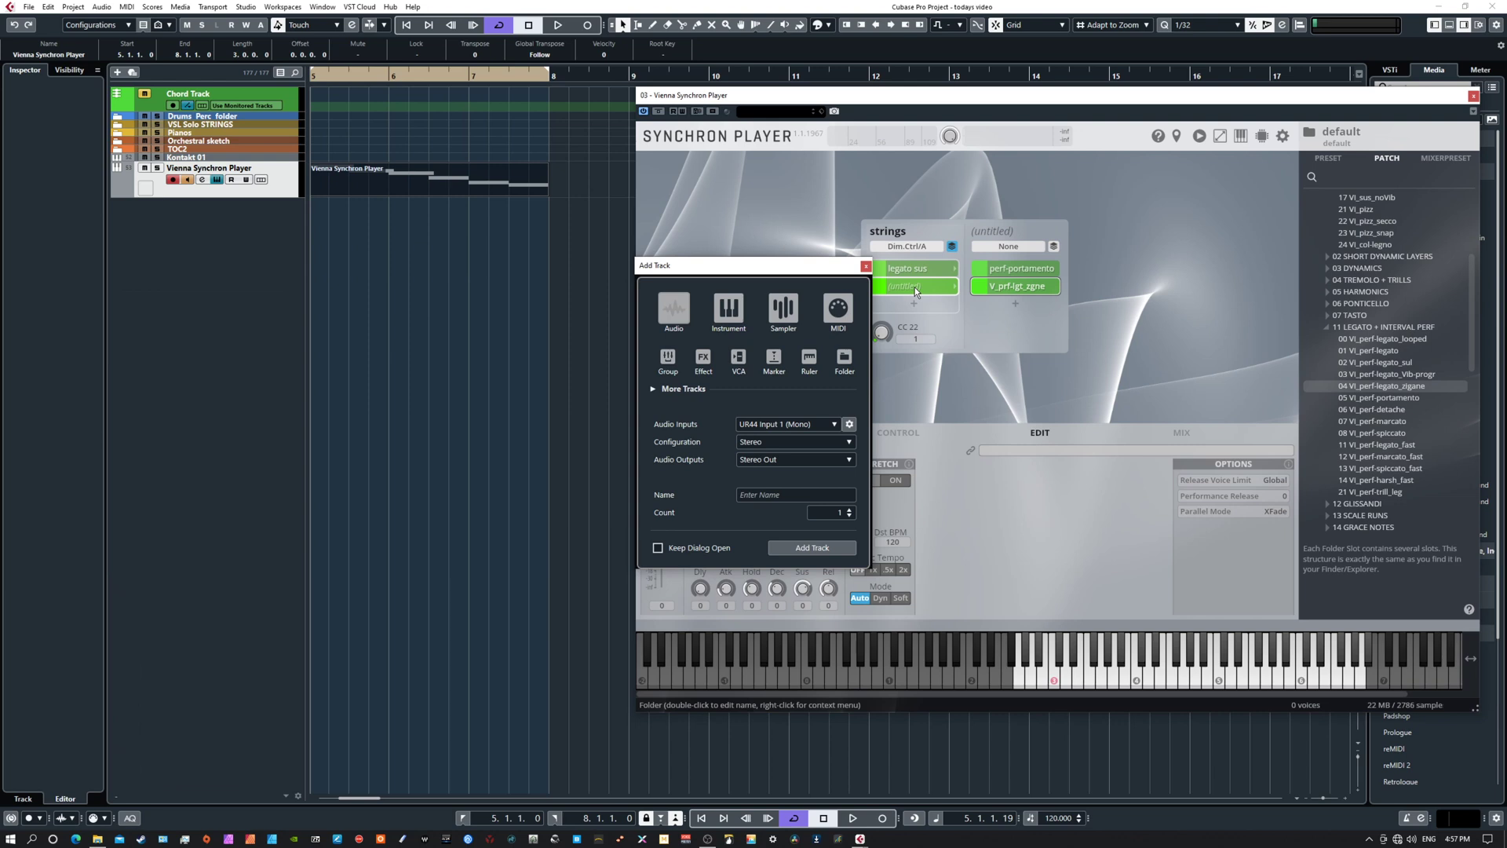
key(Return)
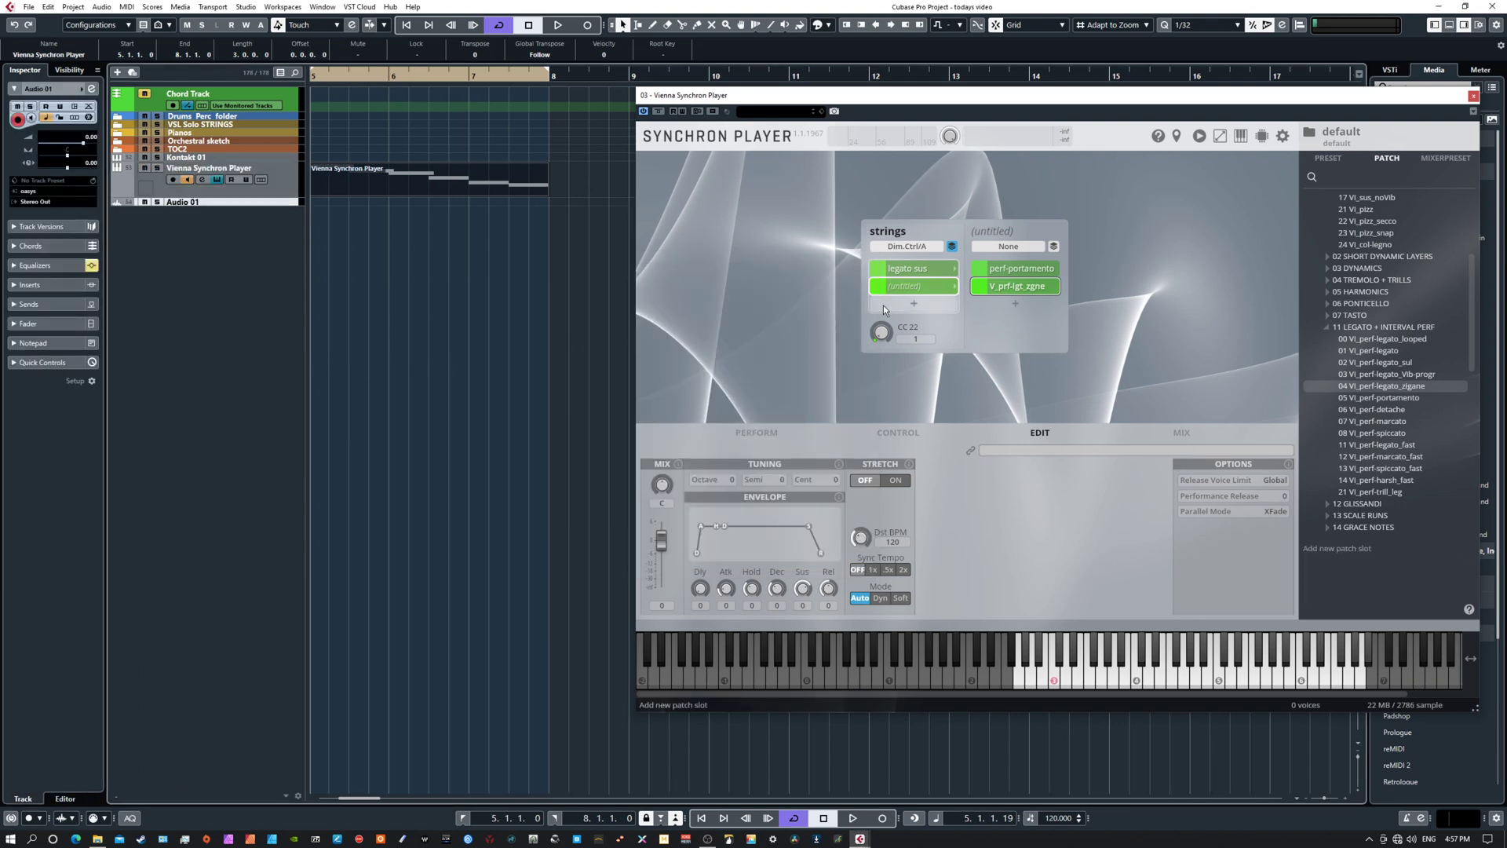
double_click(899, 287)
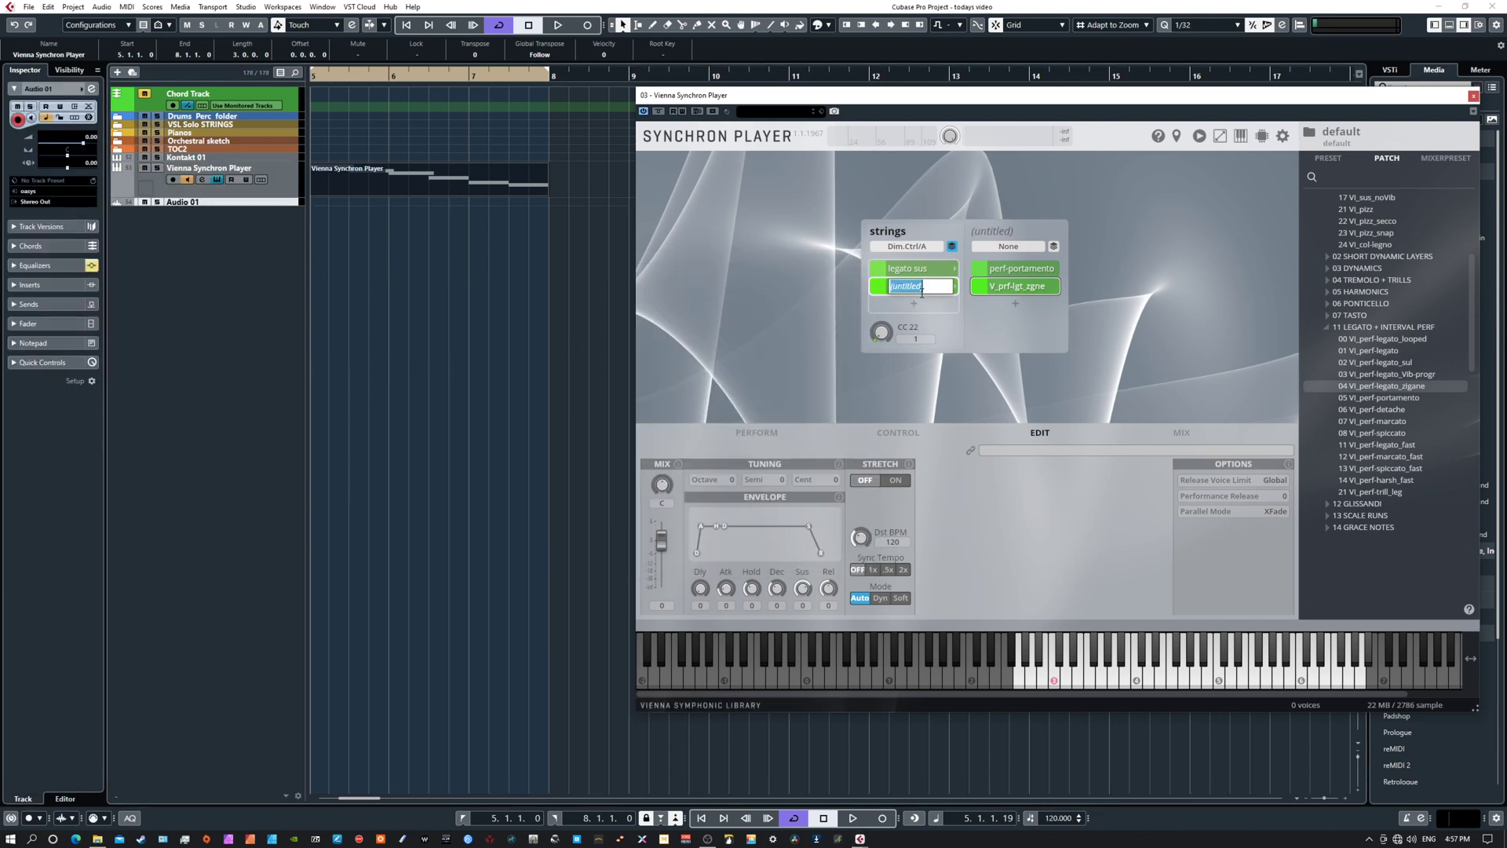
text(port)
key(Return)
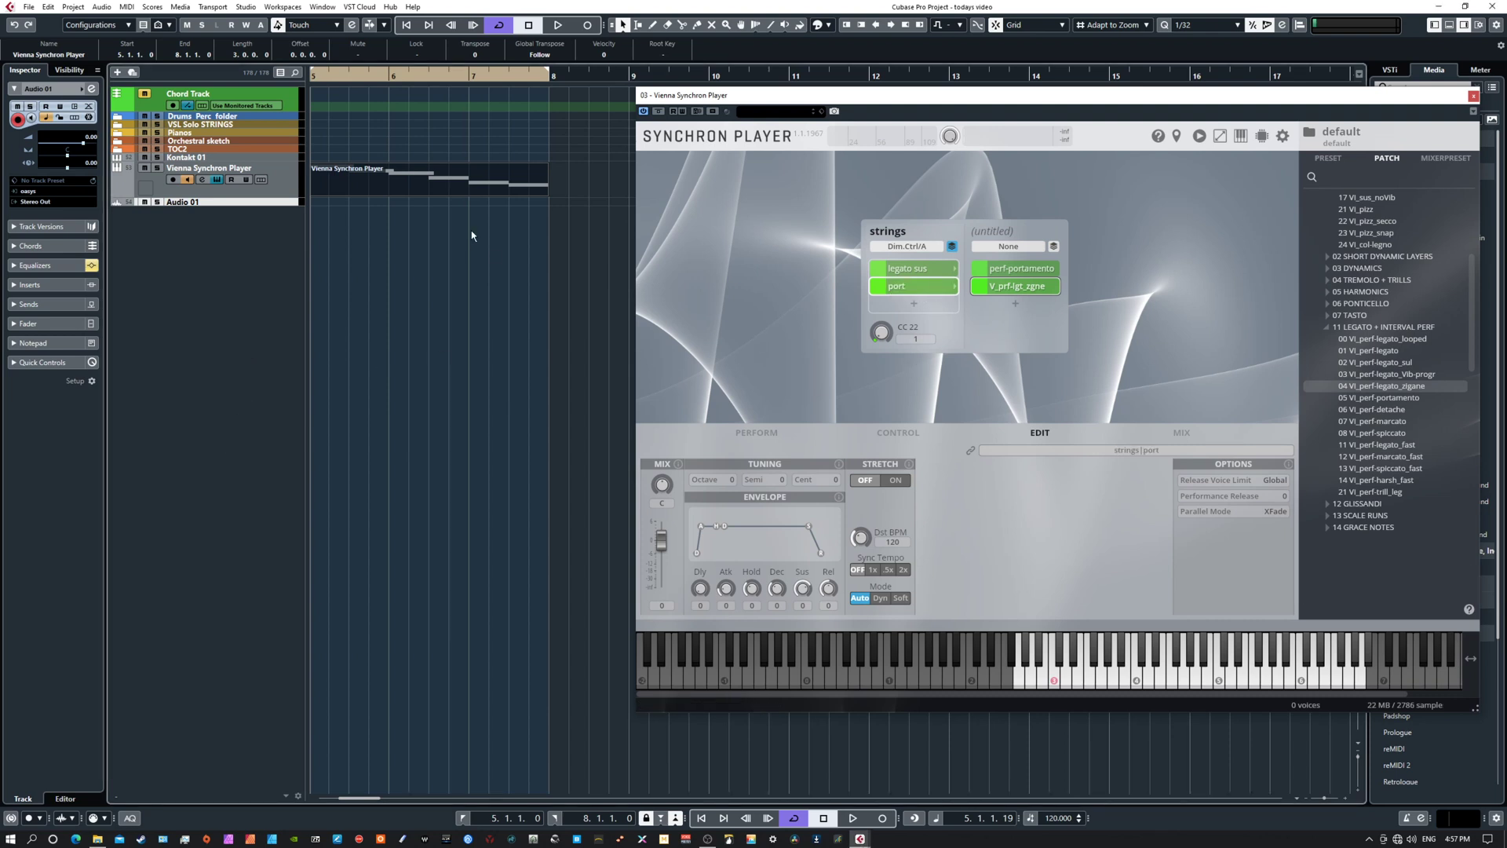
double_click(444, 188)
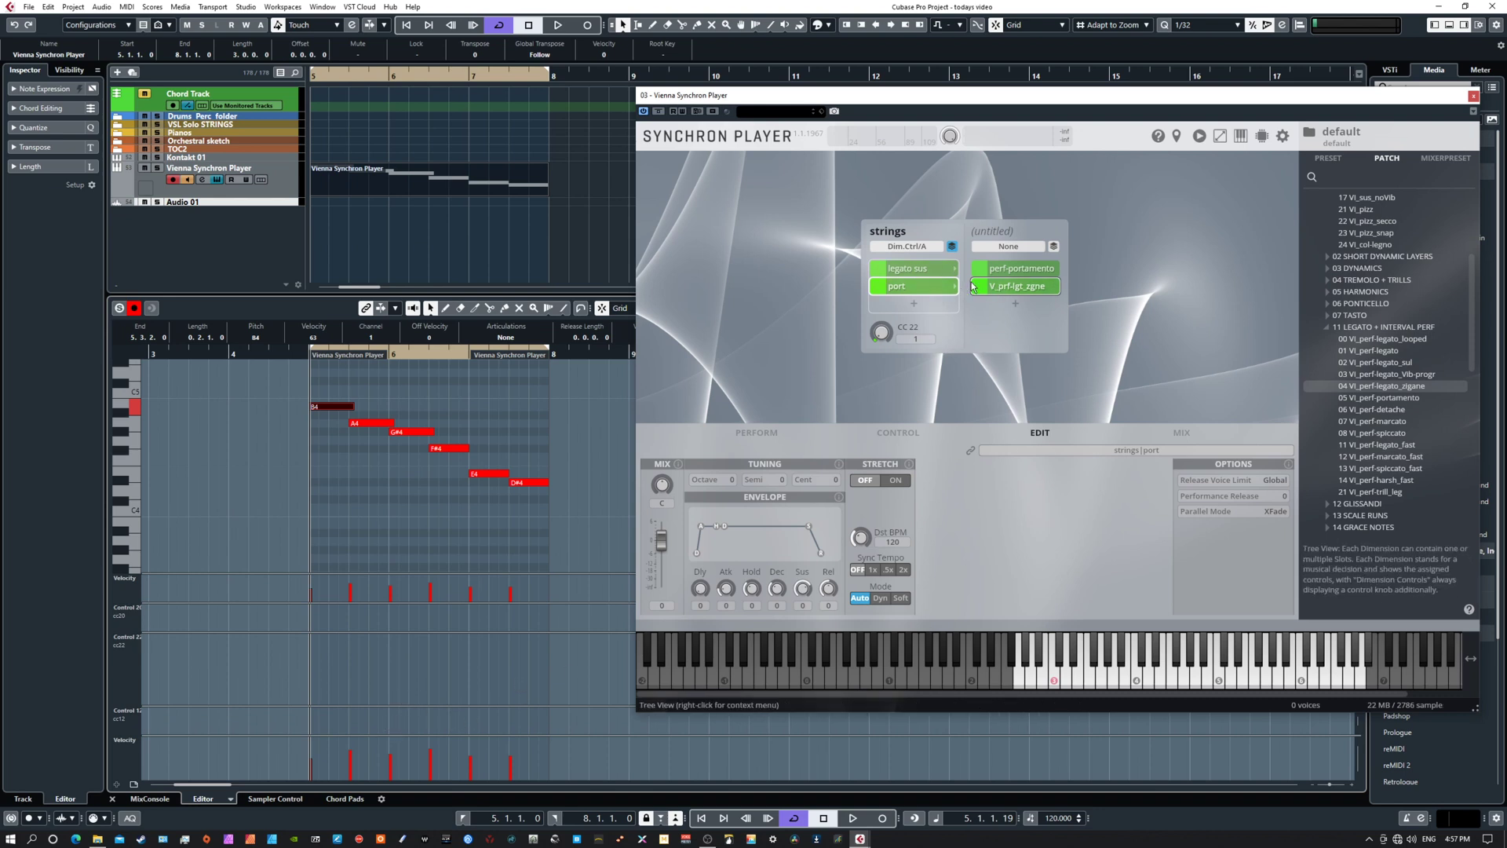
- Set the port folder's dimension to be switched by Dim.Ctrl B
click(1013, 246)
mouse_move(1019, 312)
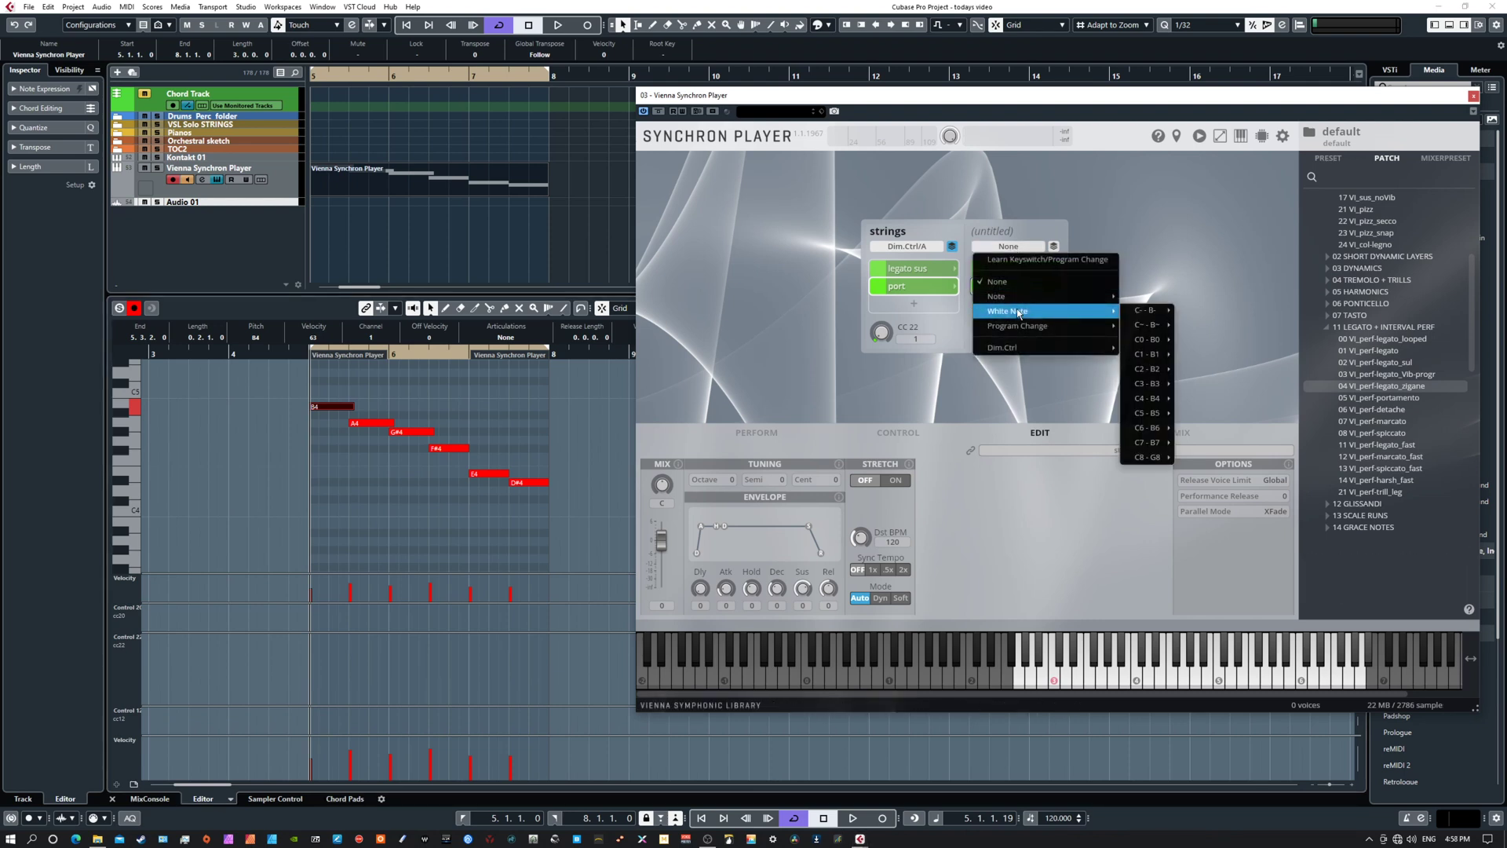
mouse_move(1059, 347)
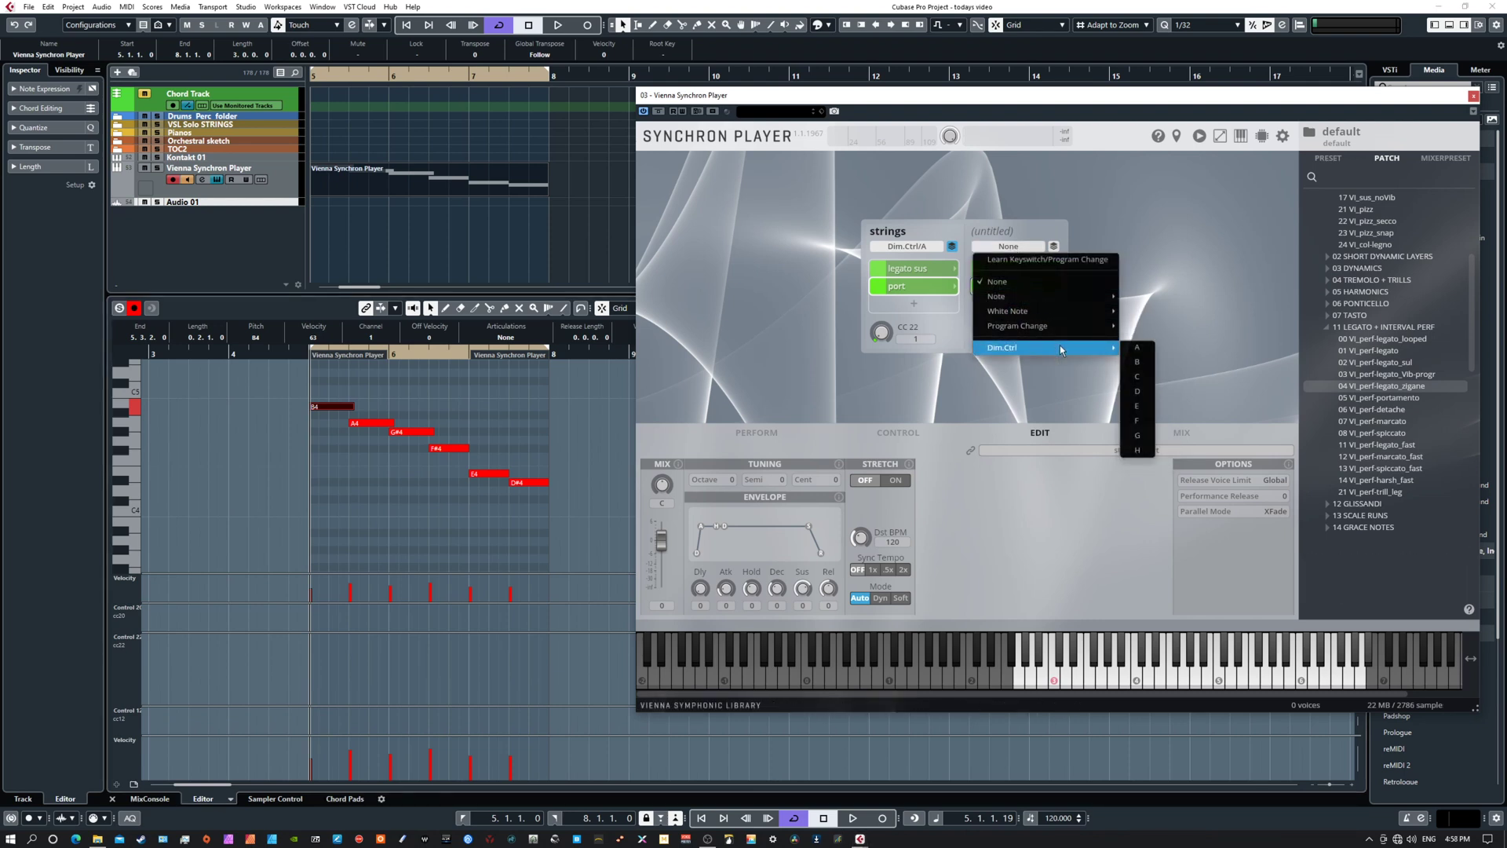
click(1137, 362)
- Add a Dim.Ctrl/B parameter to the control list and map it to CC 20
click(897, 431)
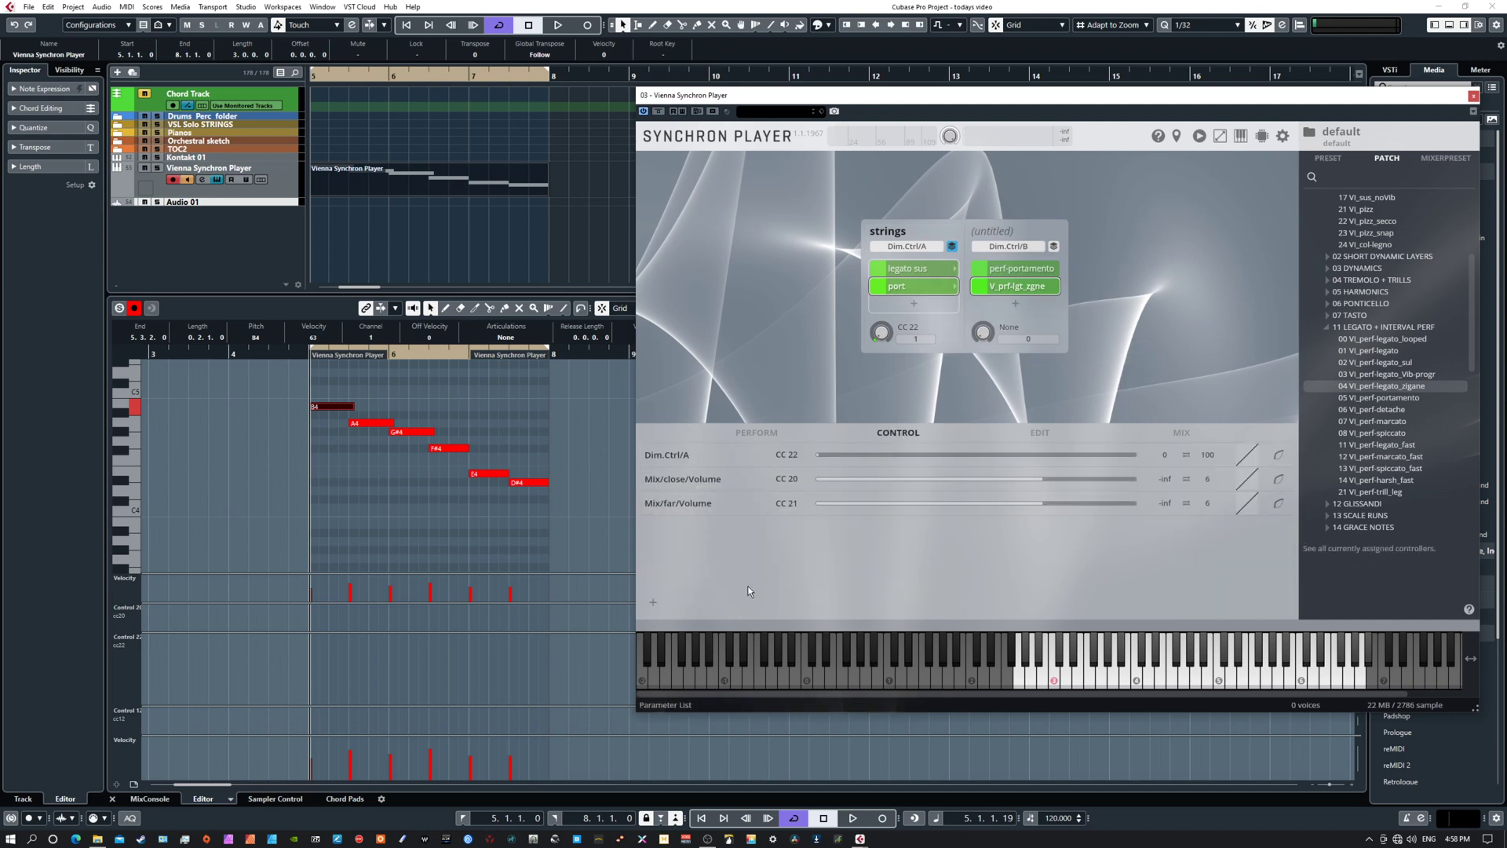
click(653, 601)
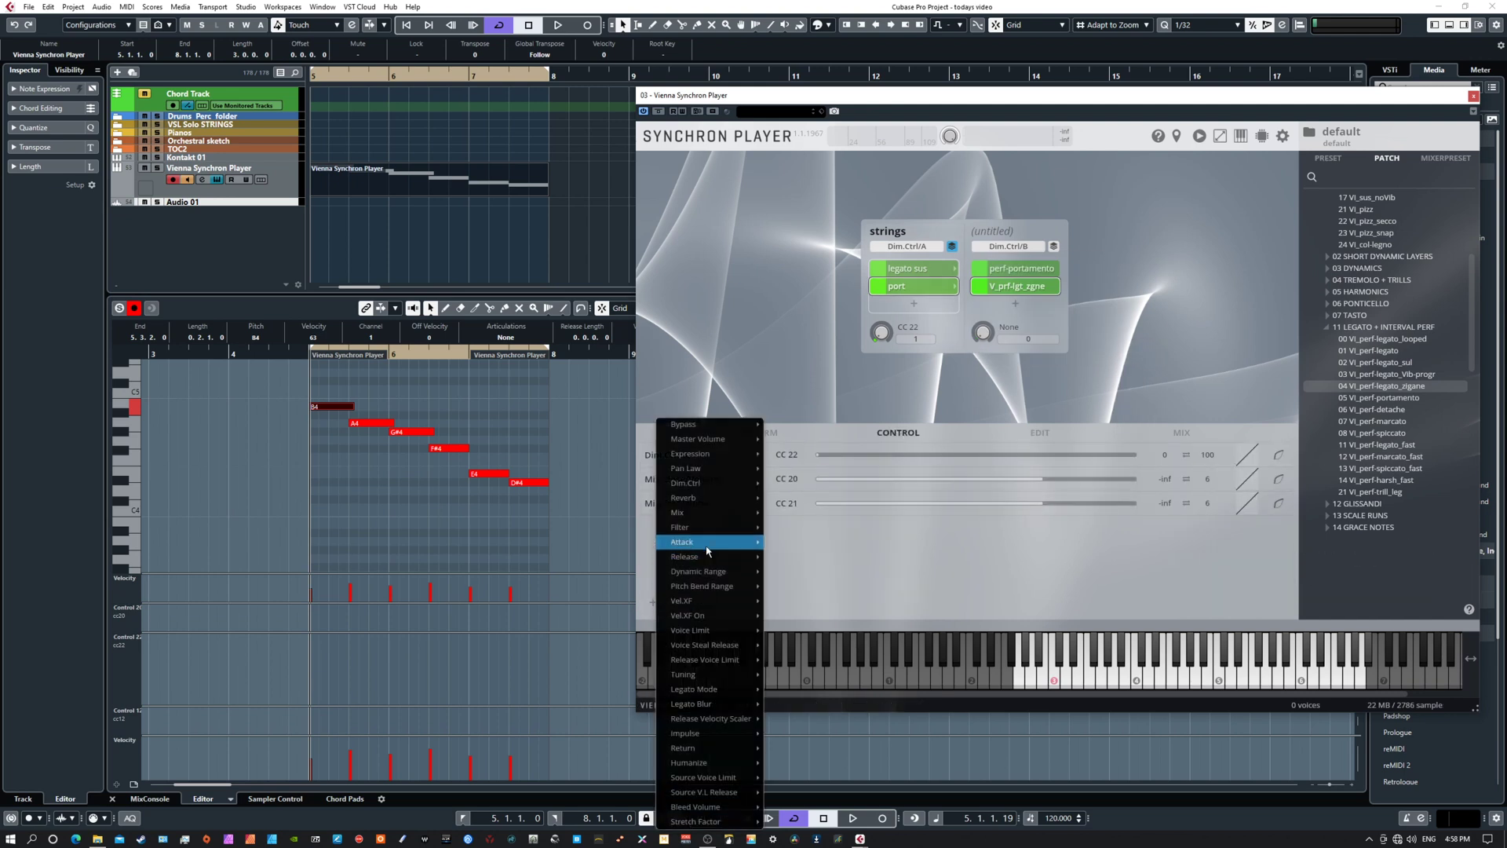
mouse_move(749, 483)
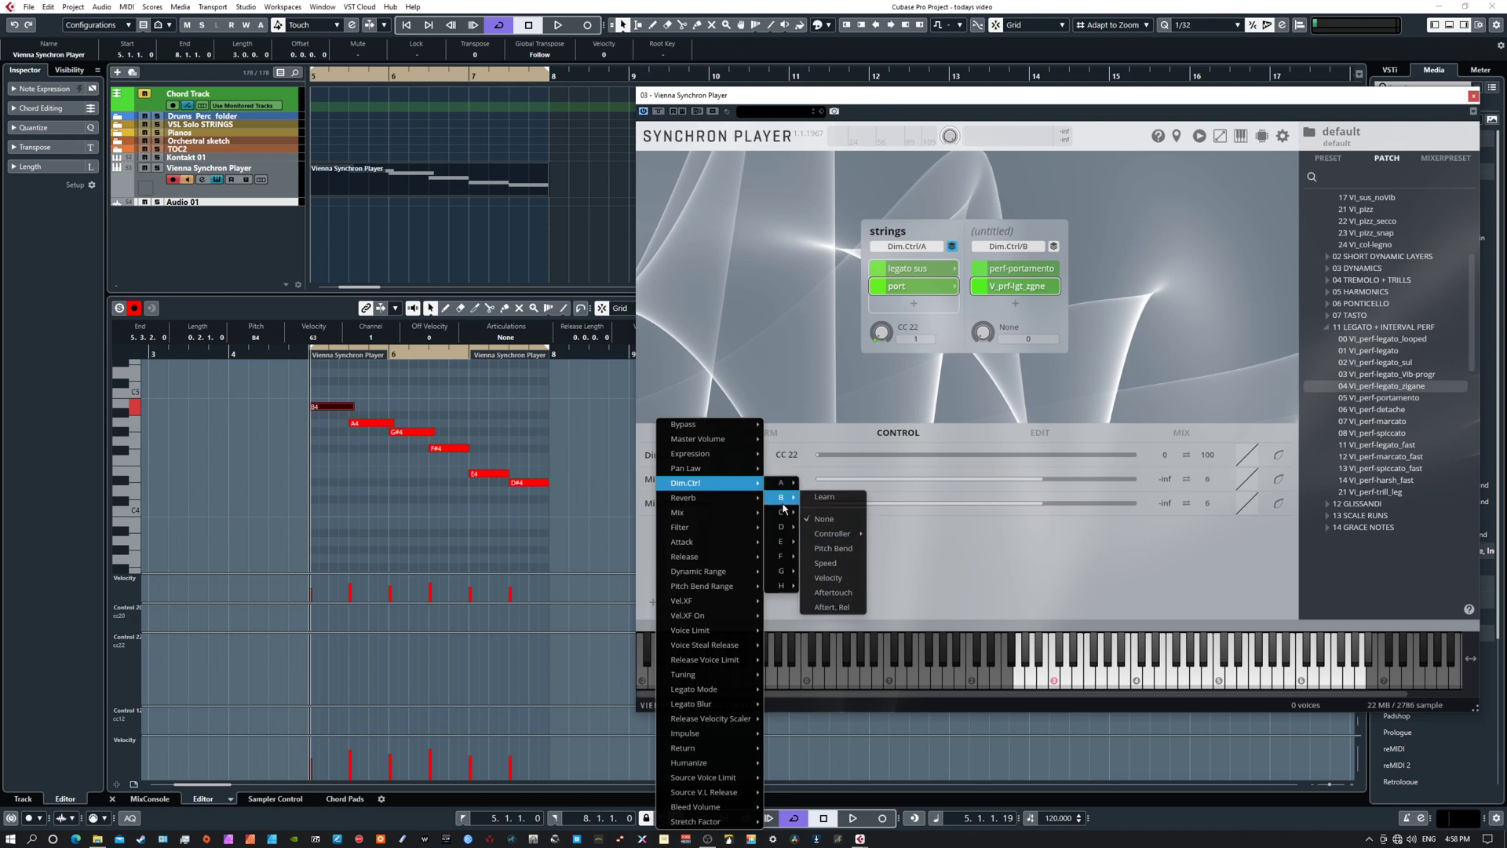
mouse_move(792, 500)
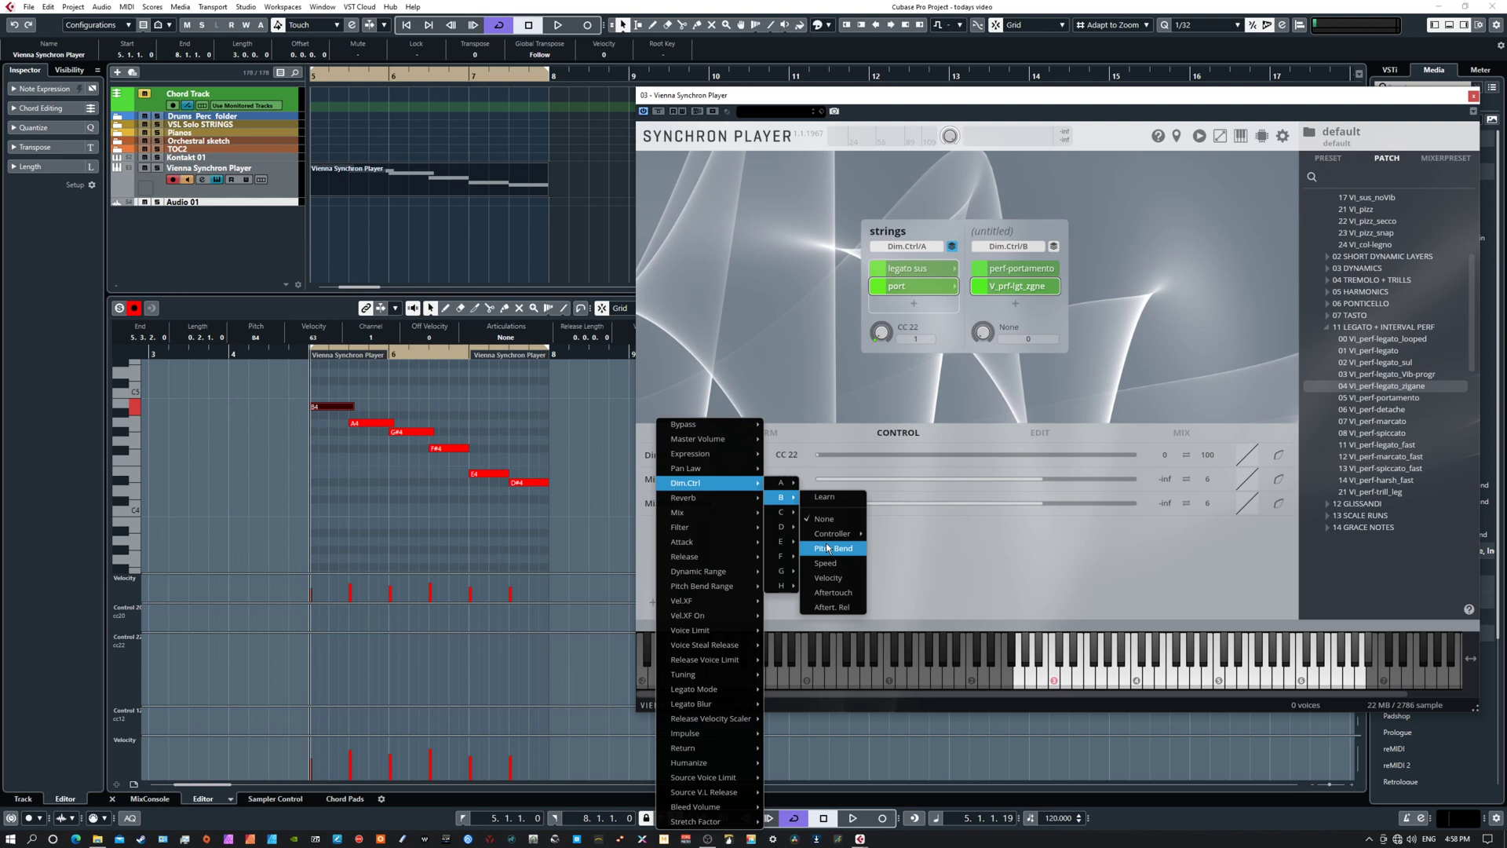
mouse_move(834, 534)
mouse_move(894, 548)
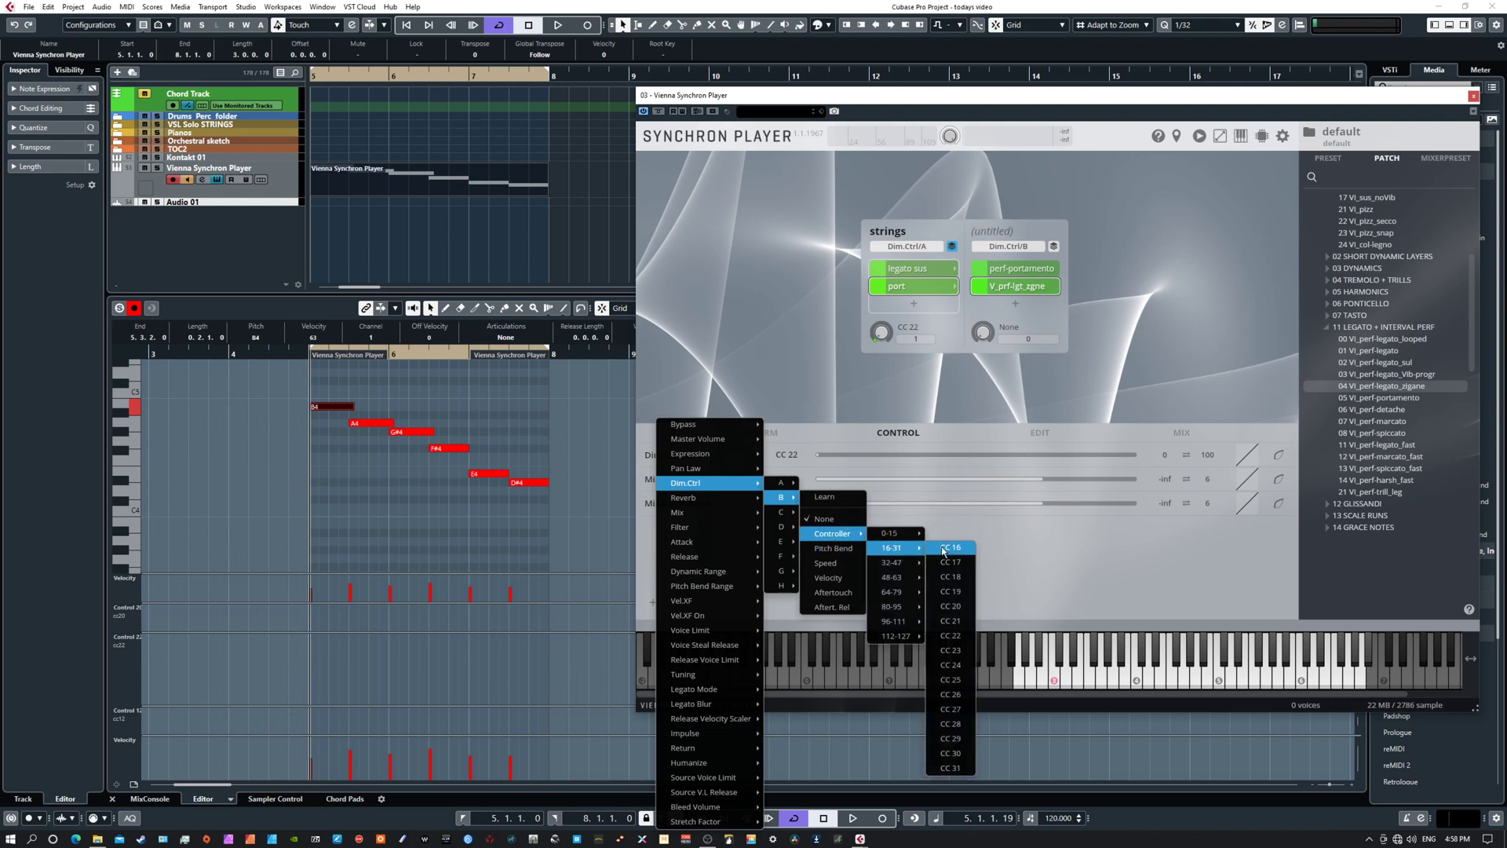
click(956, 605)
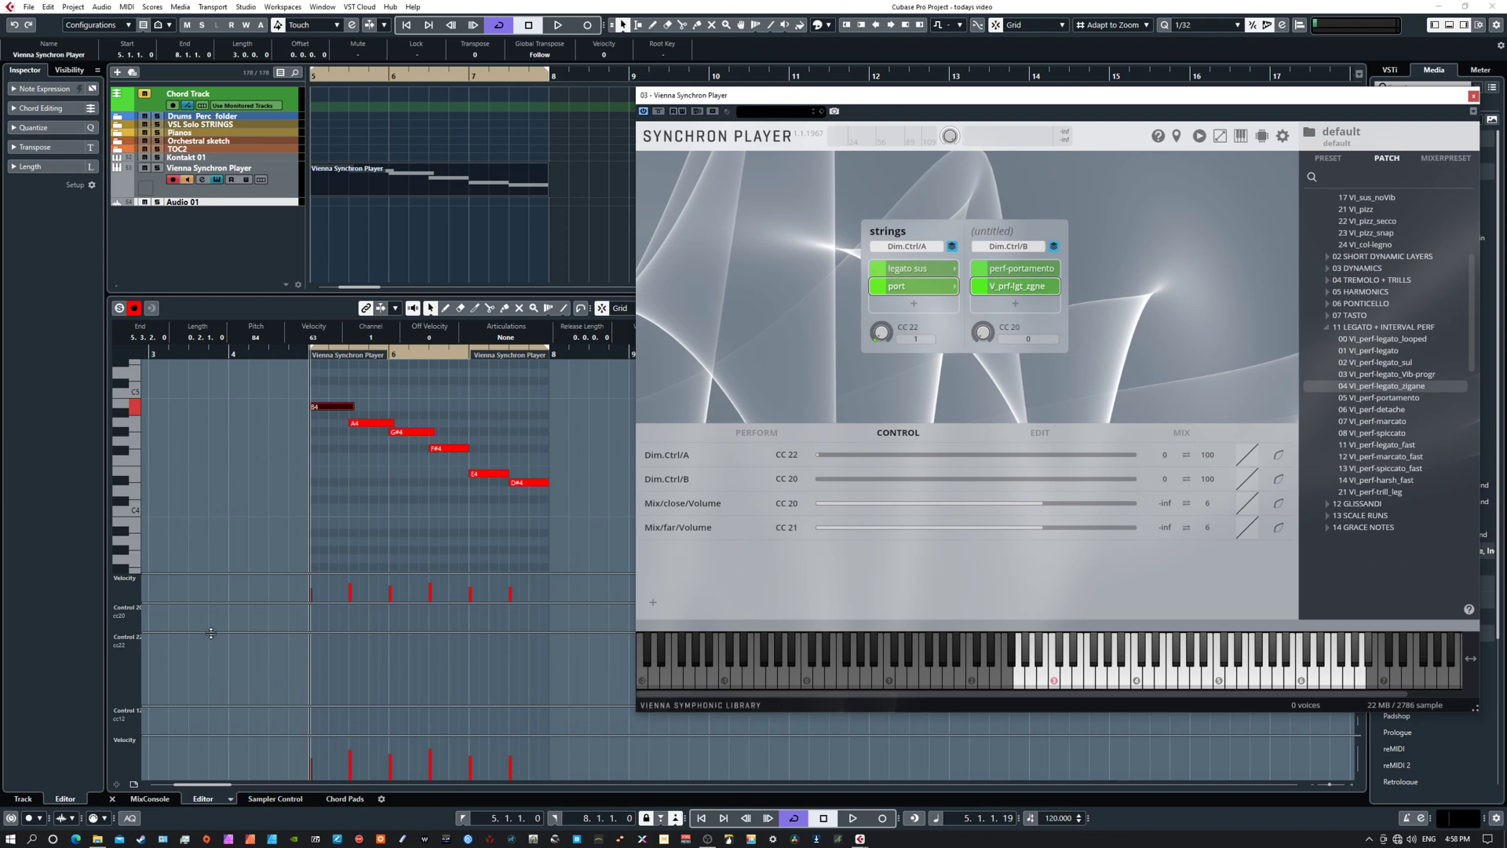
- Enlarge the CC 20 lane and draw a CC 22 curve rising from 0 at the first note to maximum at the phrase's end
drag(211, 632, 210, 661)
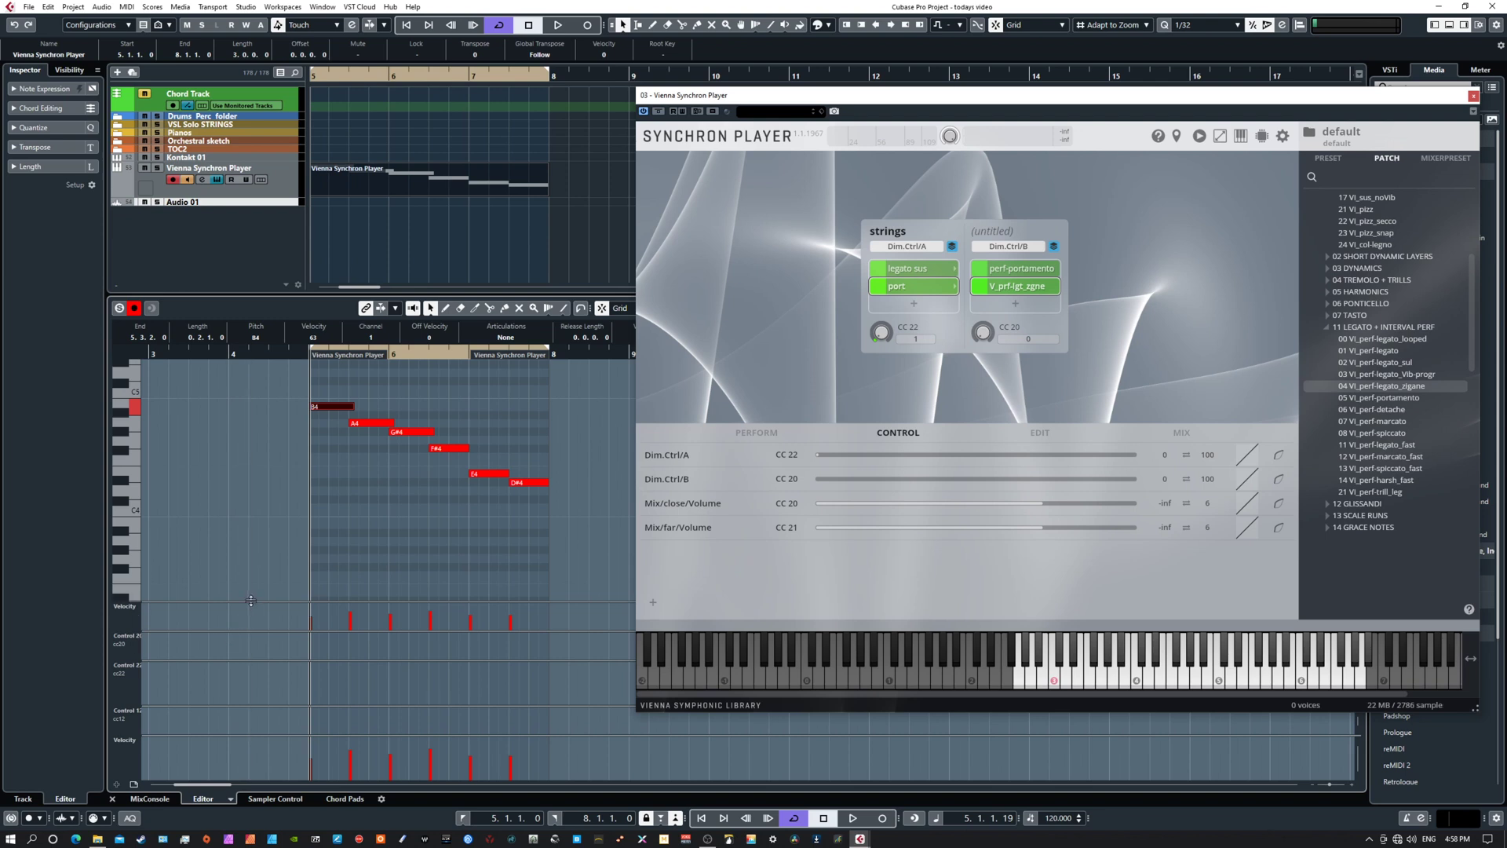
drag(254, 632, 261, 613)
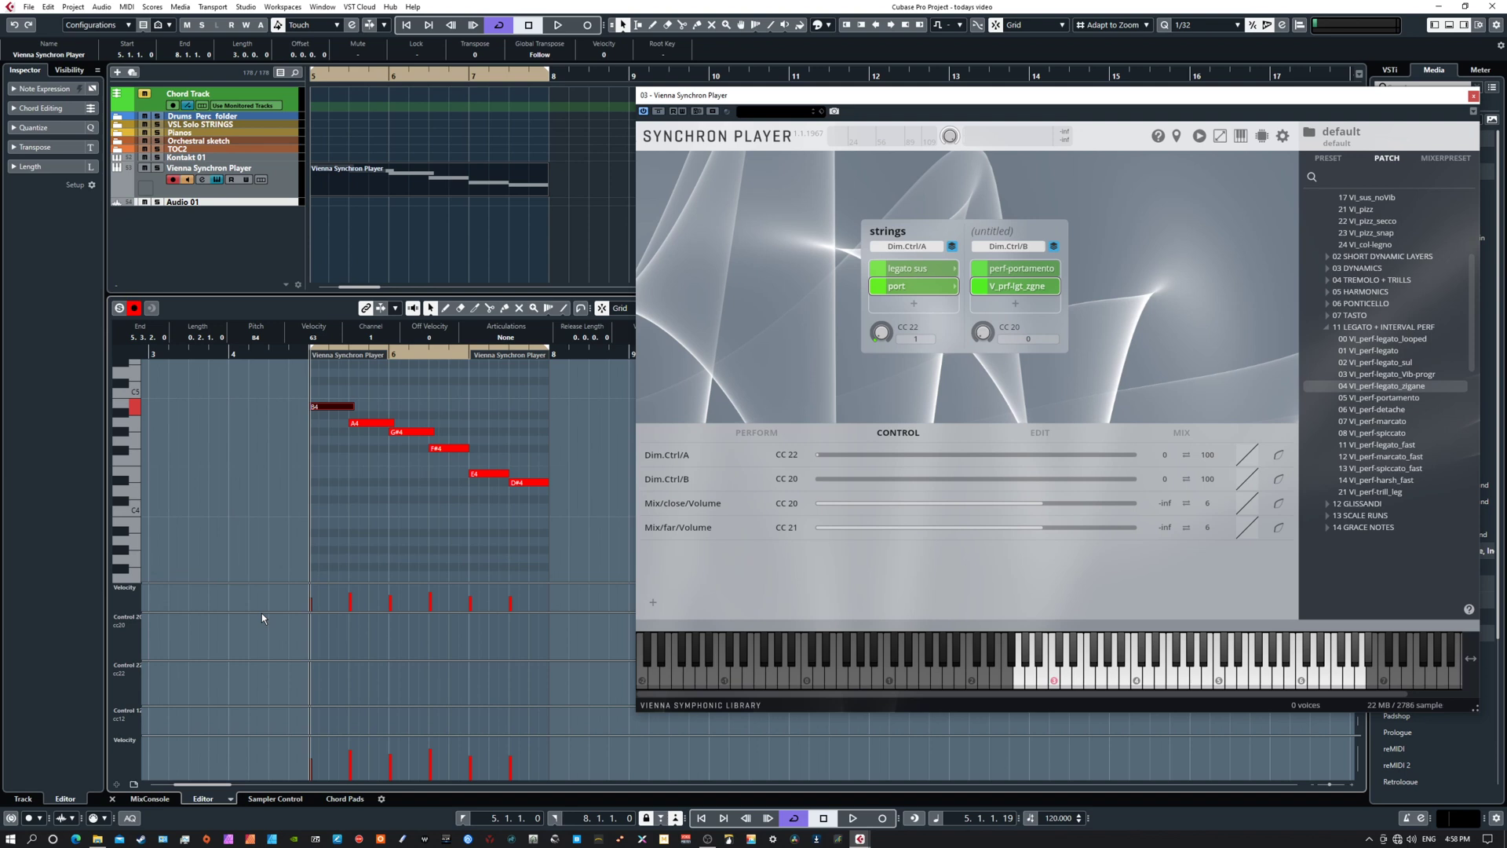
right_click(345, 693)
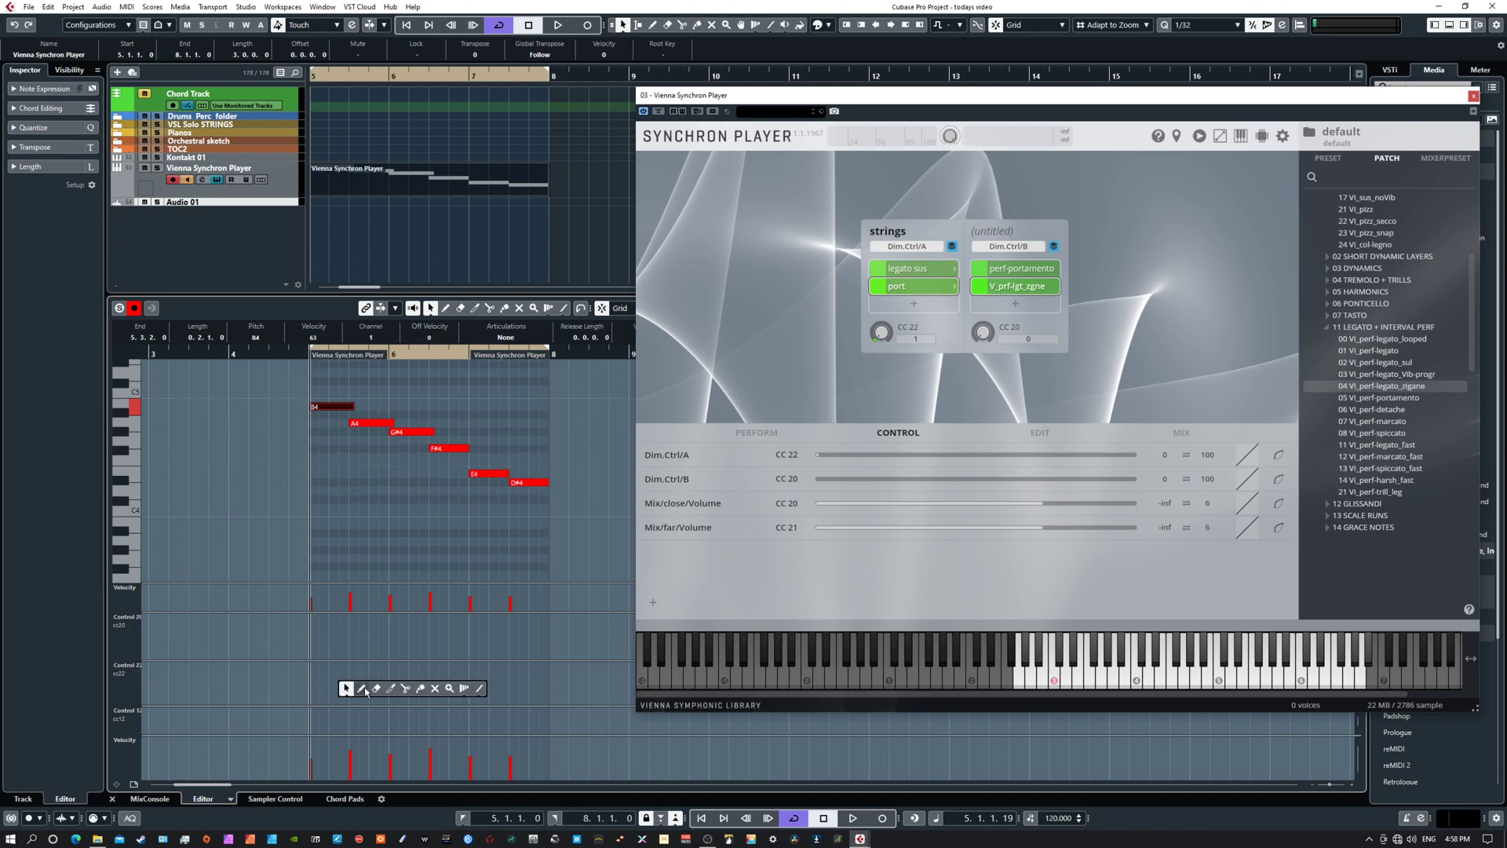
click(361, 689)
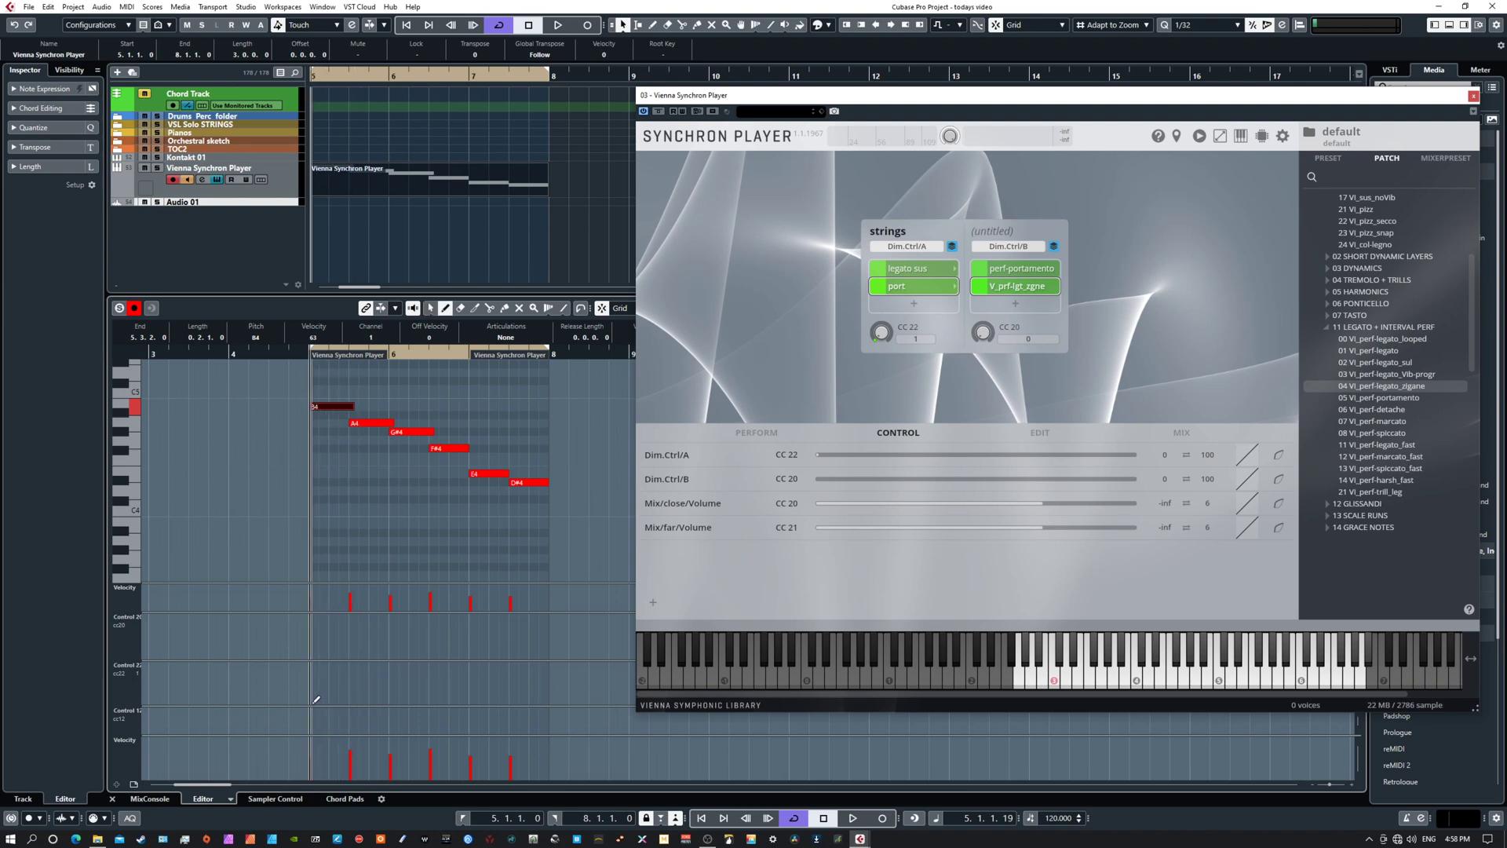
key(space)
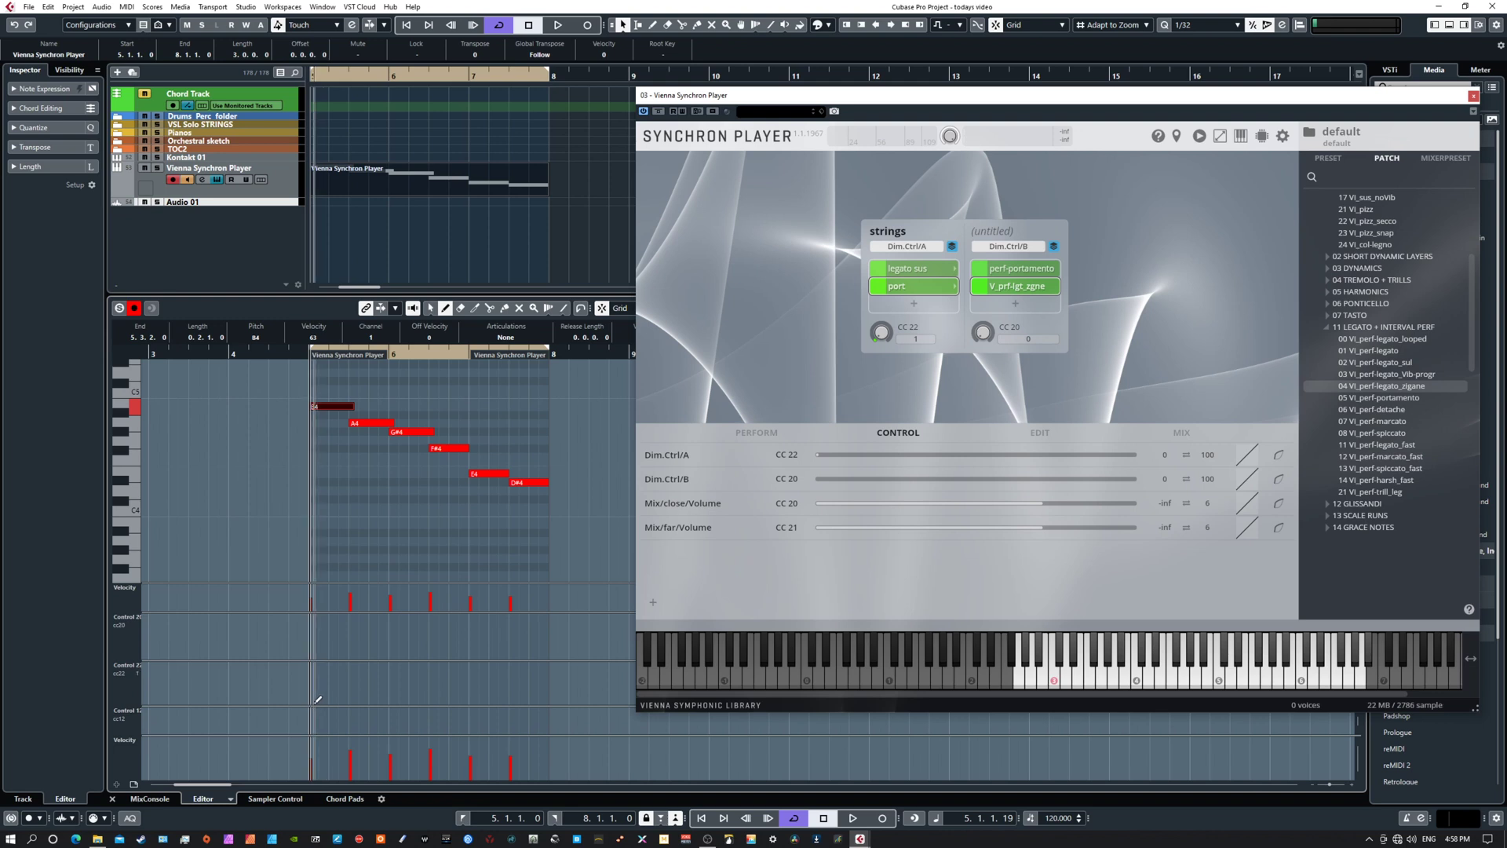
drag(315, 701, 550, 662)
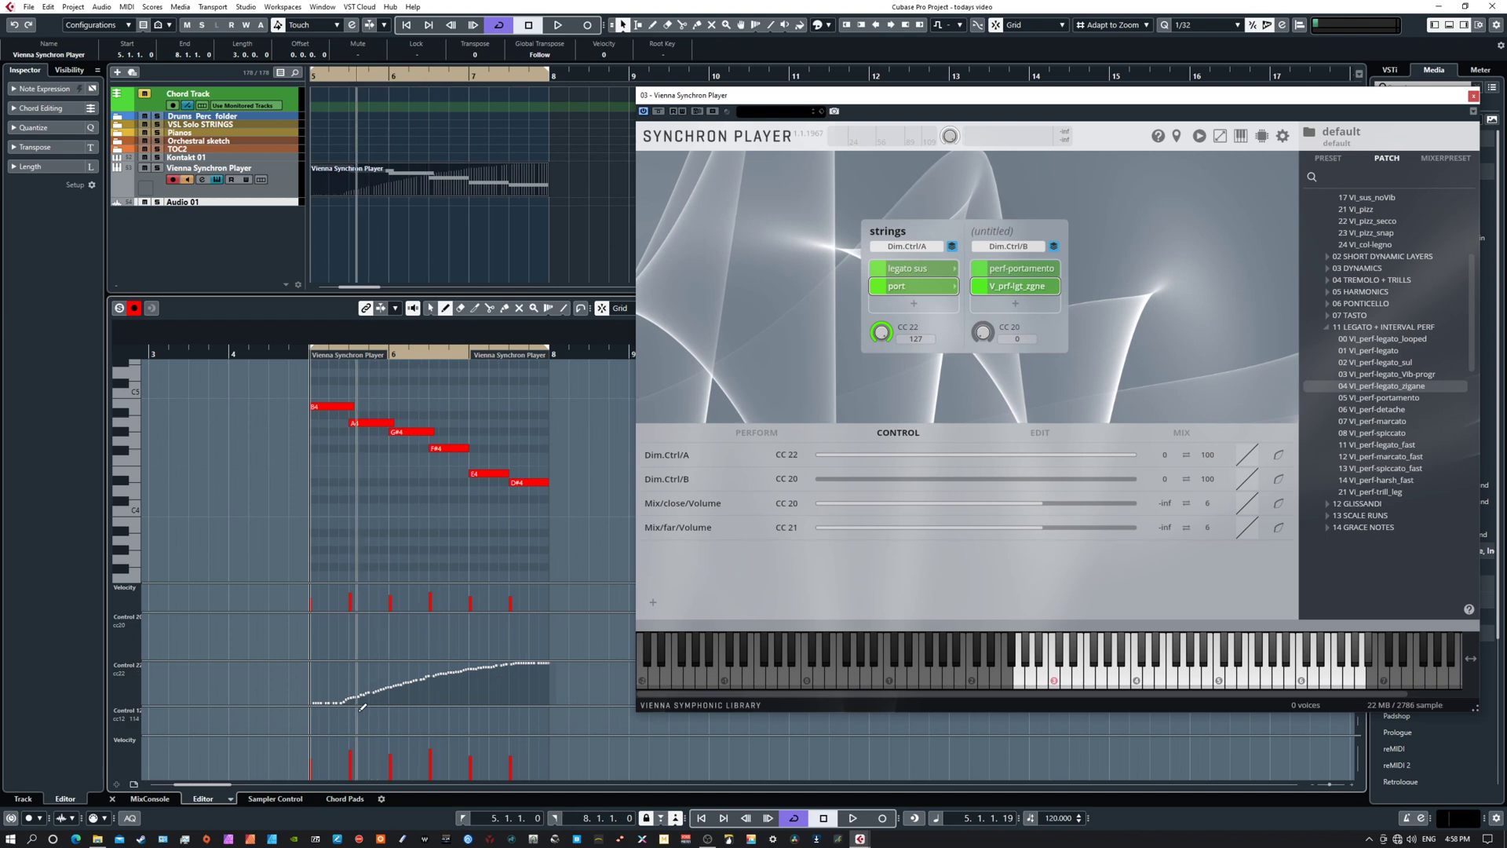
drag(348, 698, 301, 703)
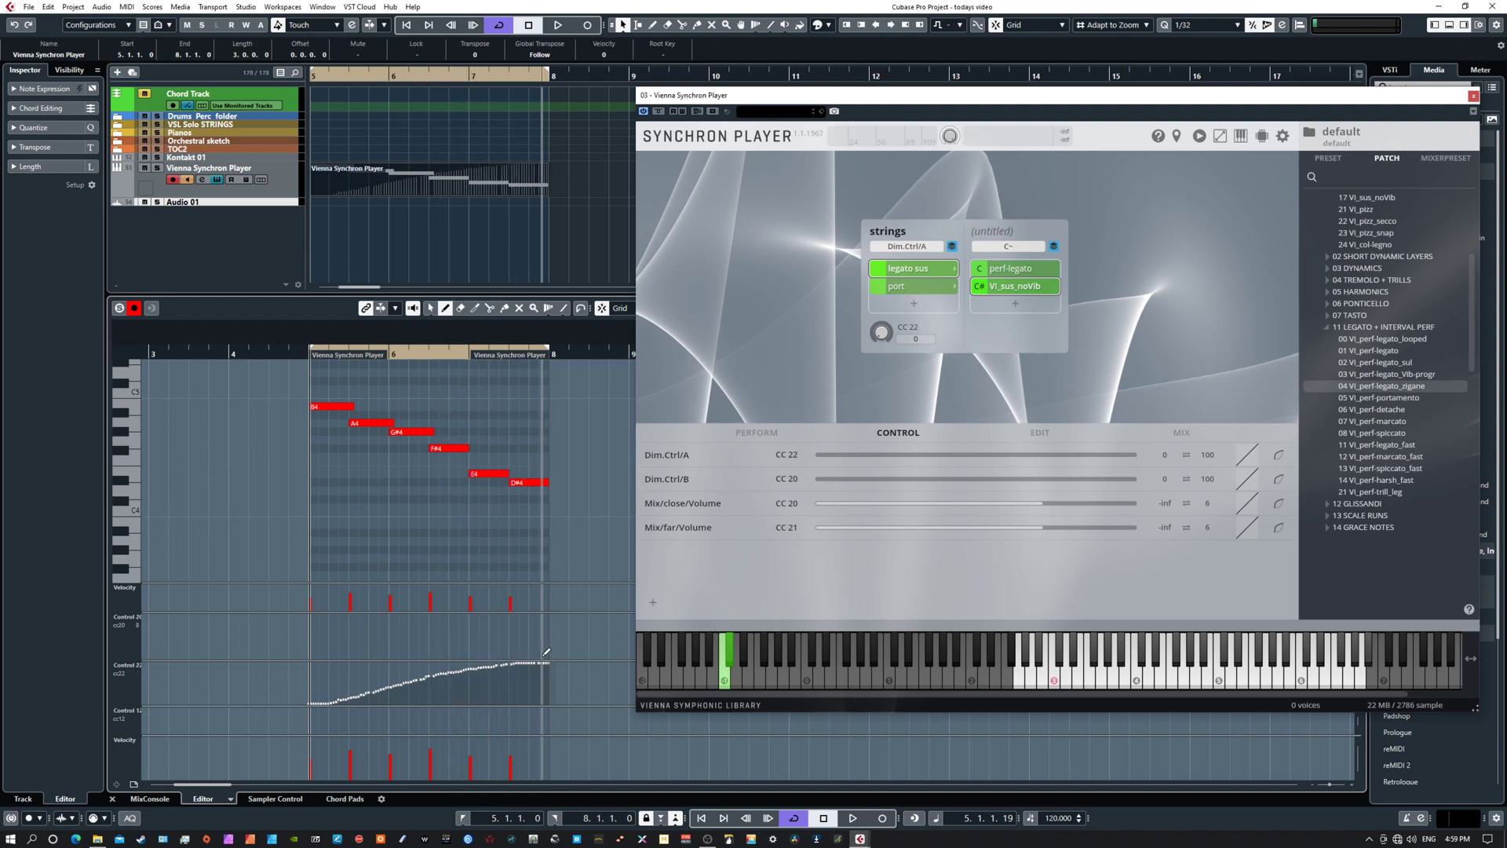
- Draw a CC 20 curve held at maximum until late bar 6 and falling to near 0 at the phrase's end, and audition the phrase
mouse_move(546, 651)
mouse_down()
mouse_move(455, 617)
mouse_move(309, 614)
mouse_up()
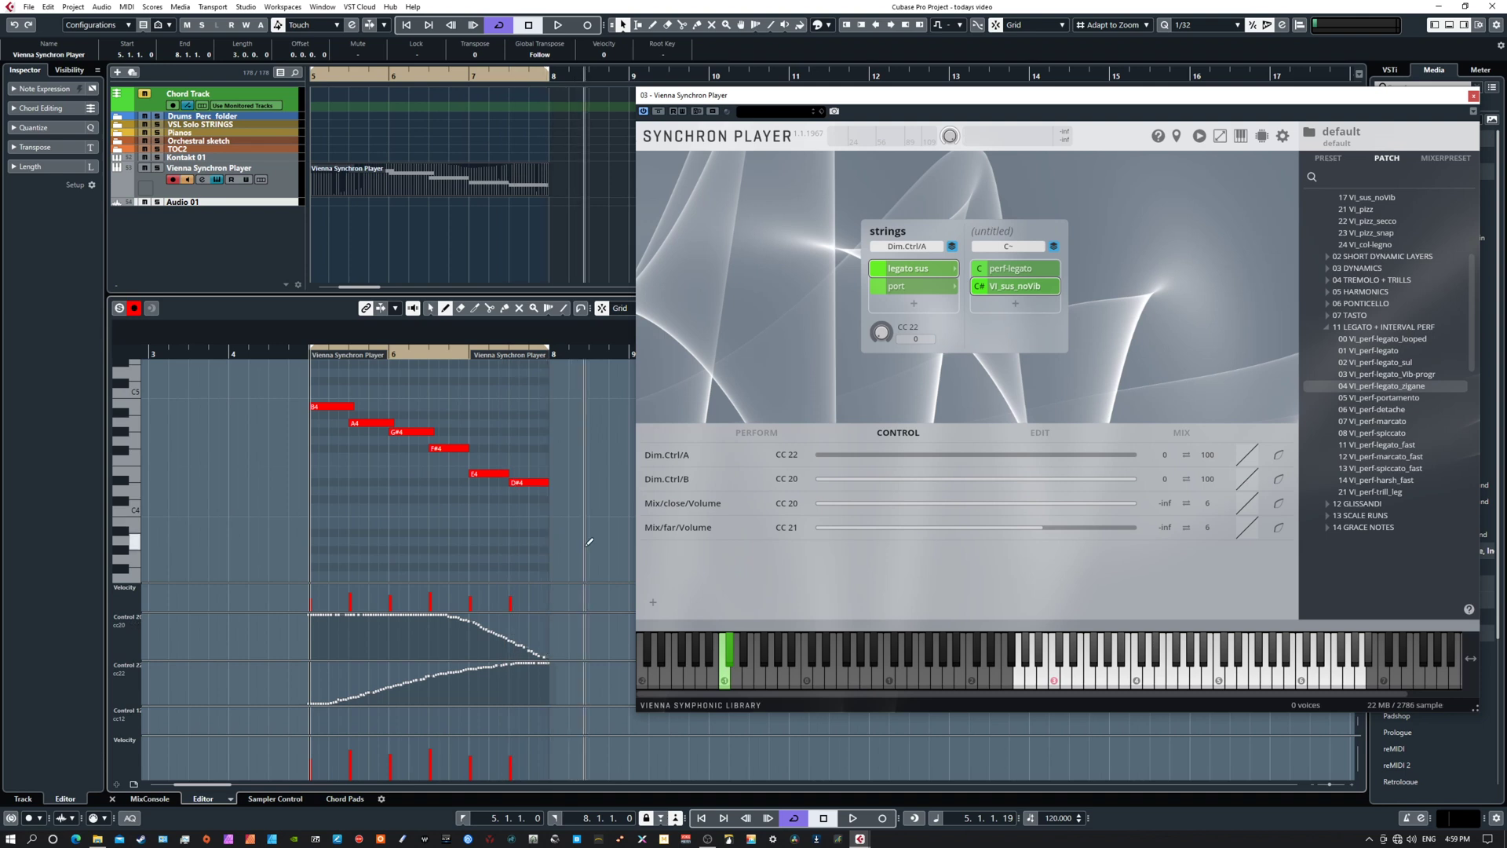
key(1)
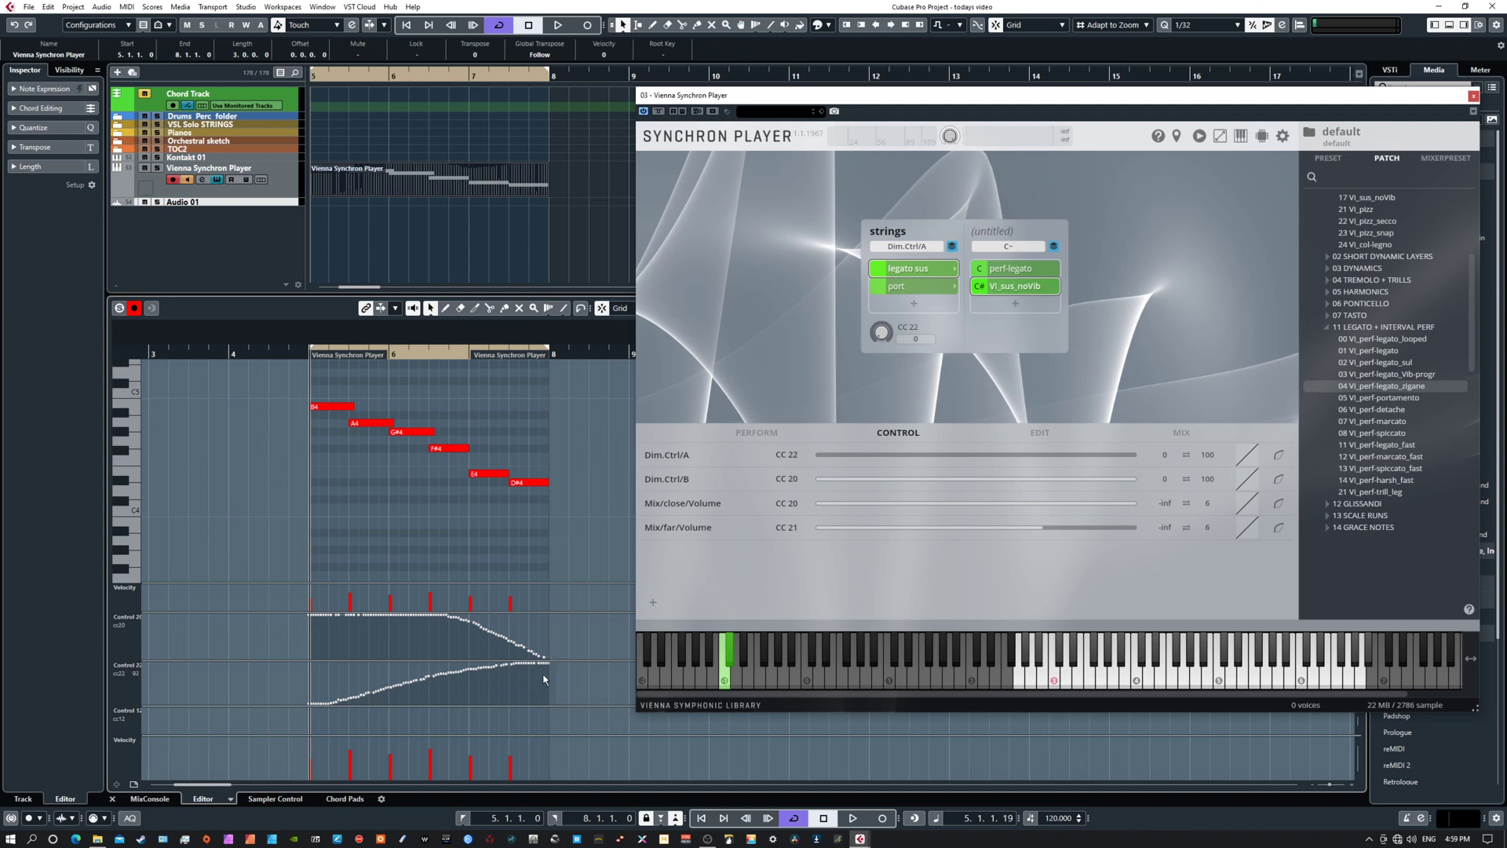
key(space)
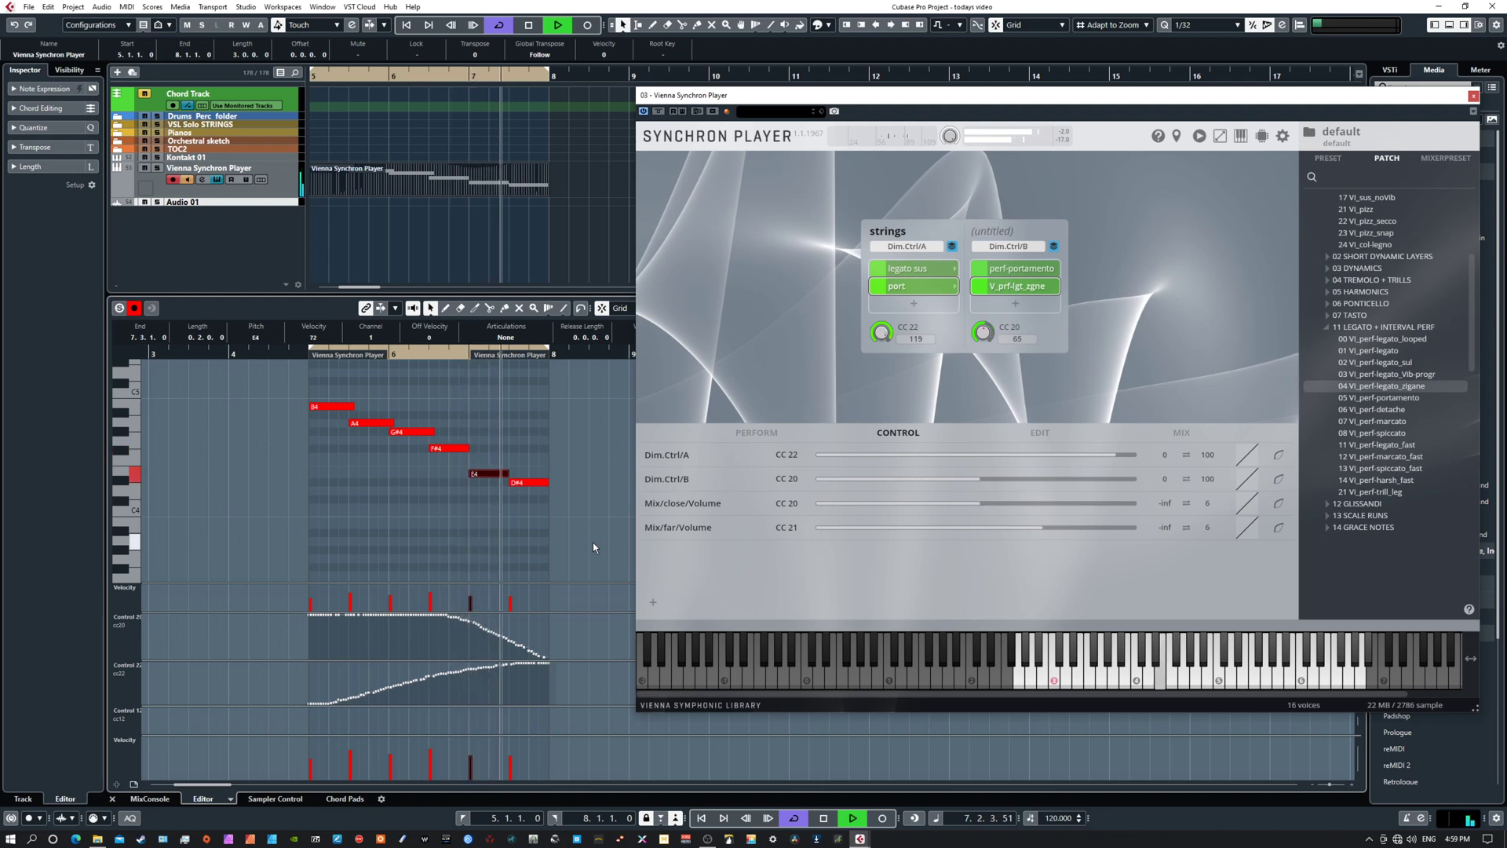
key(space)
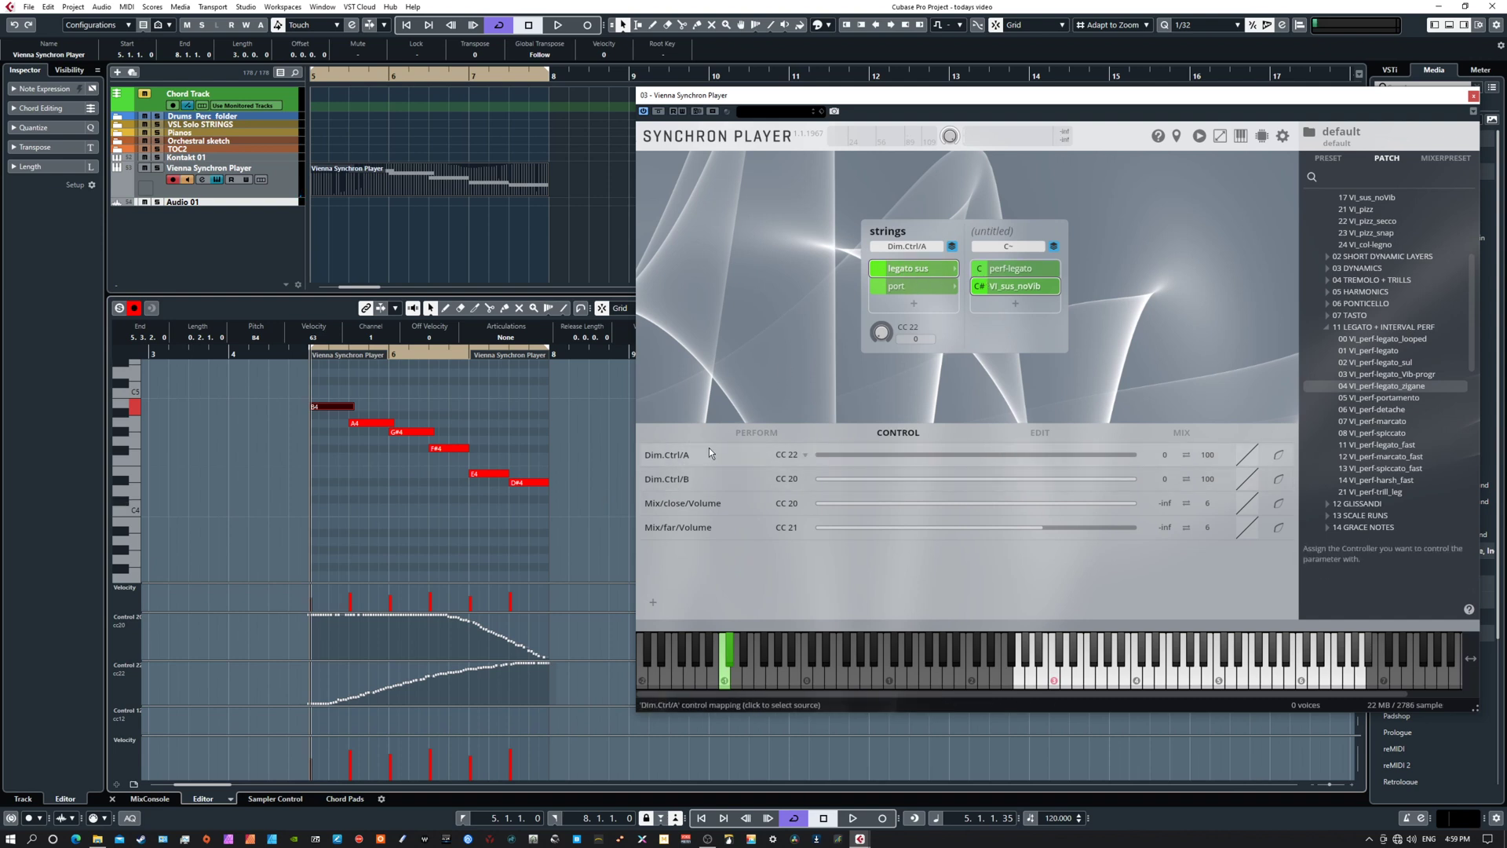
- Assign the Vel.XF fader to CC 1 using Learn, and audition the phrase with velocity crossfade
click(735, 433)
mouse_move(750, 495)
mouse_down()
mouse_move(757, 567)
mouse_move(738, 477)
mouse_up()
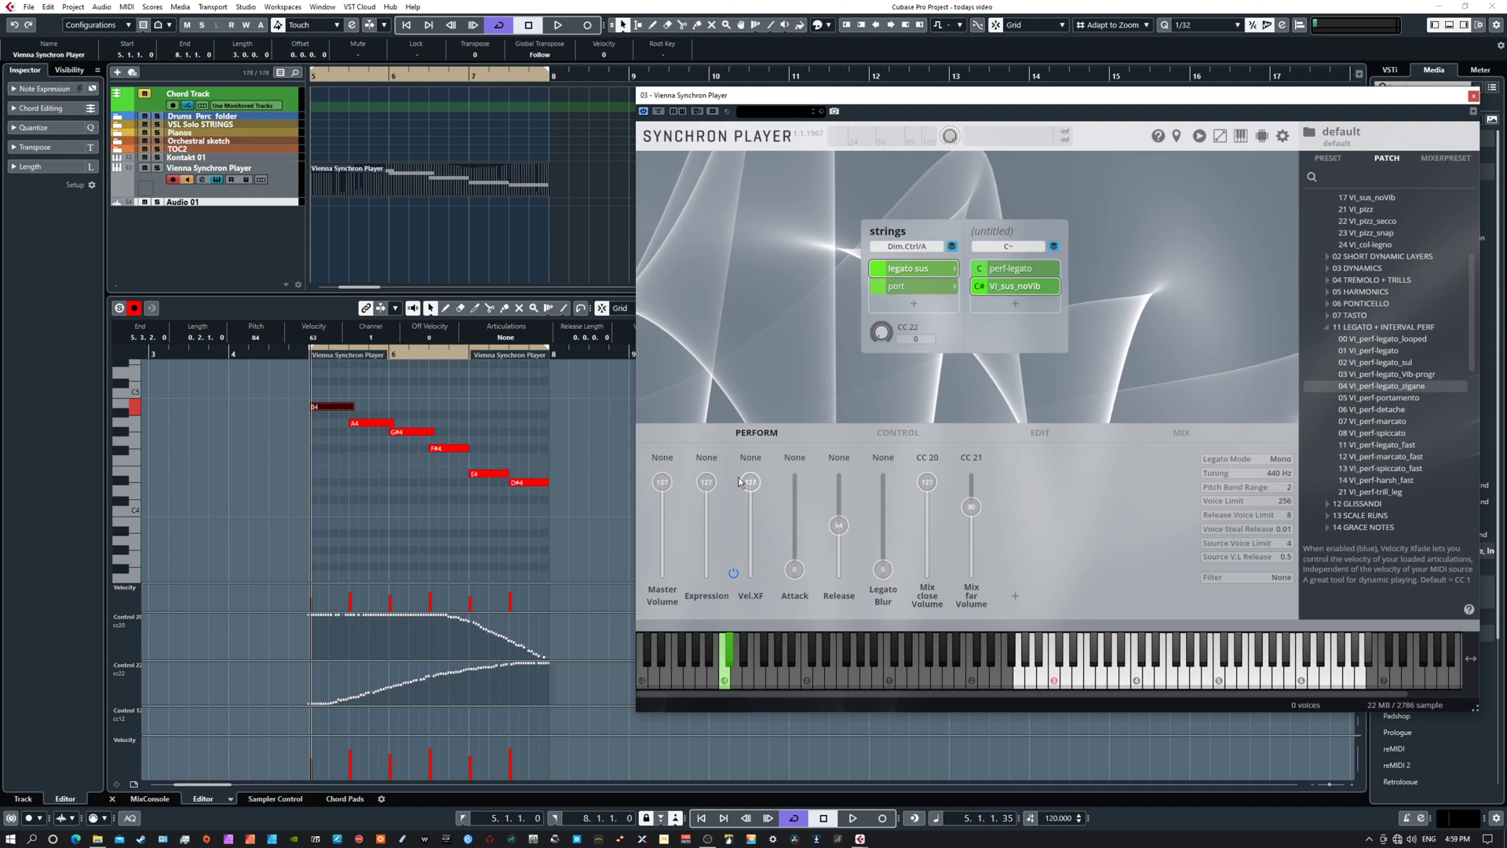
drag(747, 554, 751, 494)
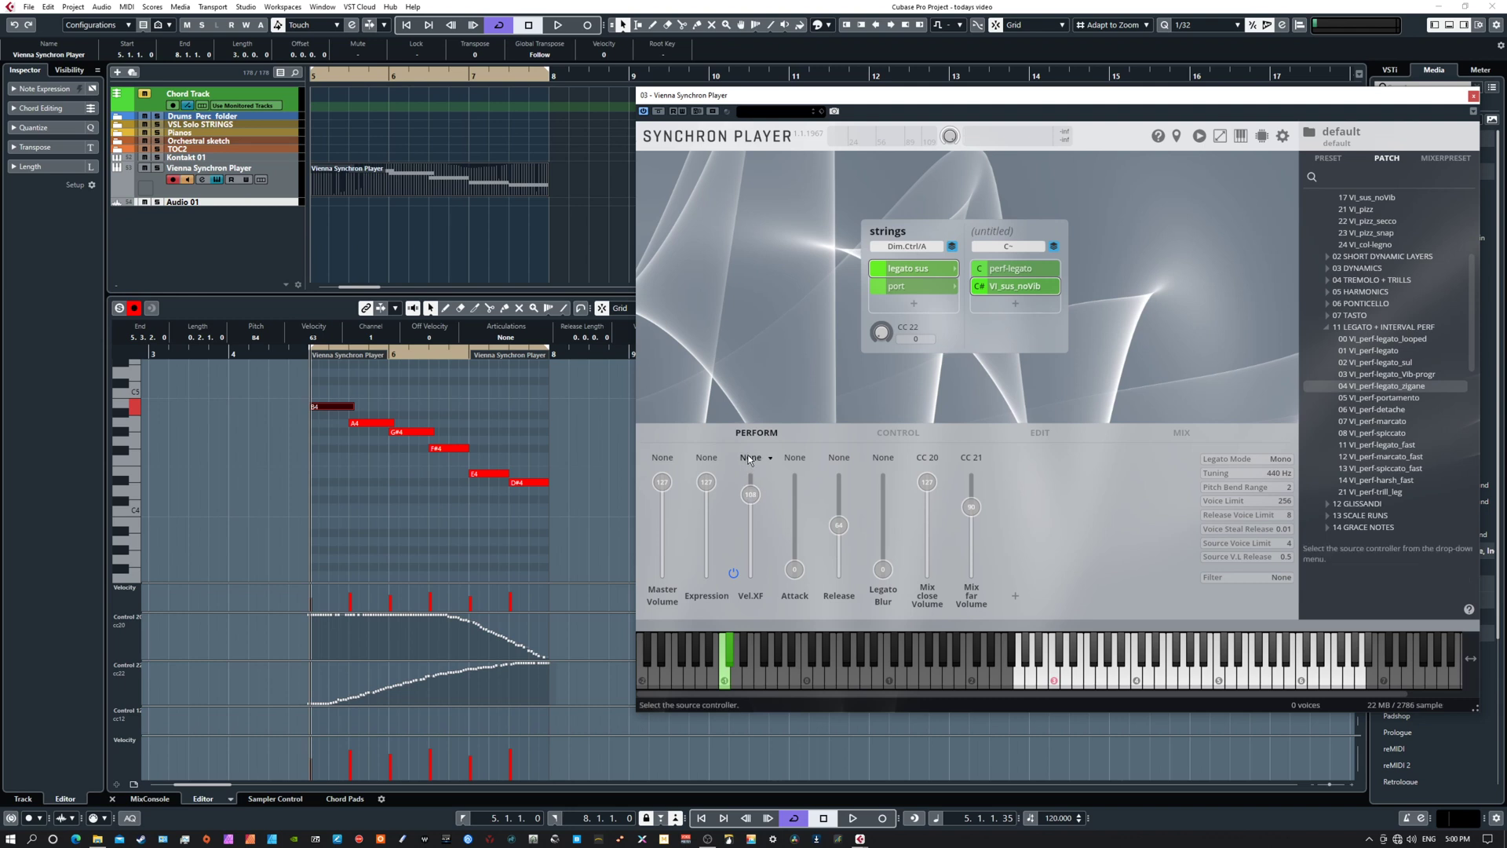
click(748, 459)
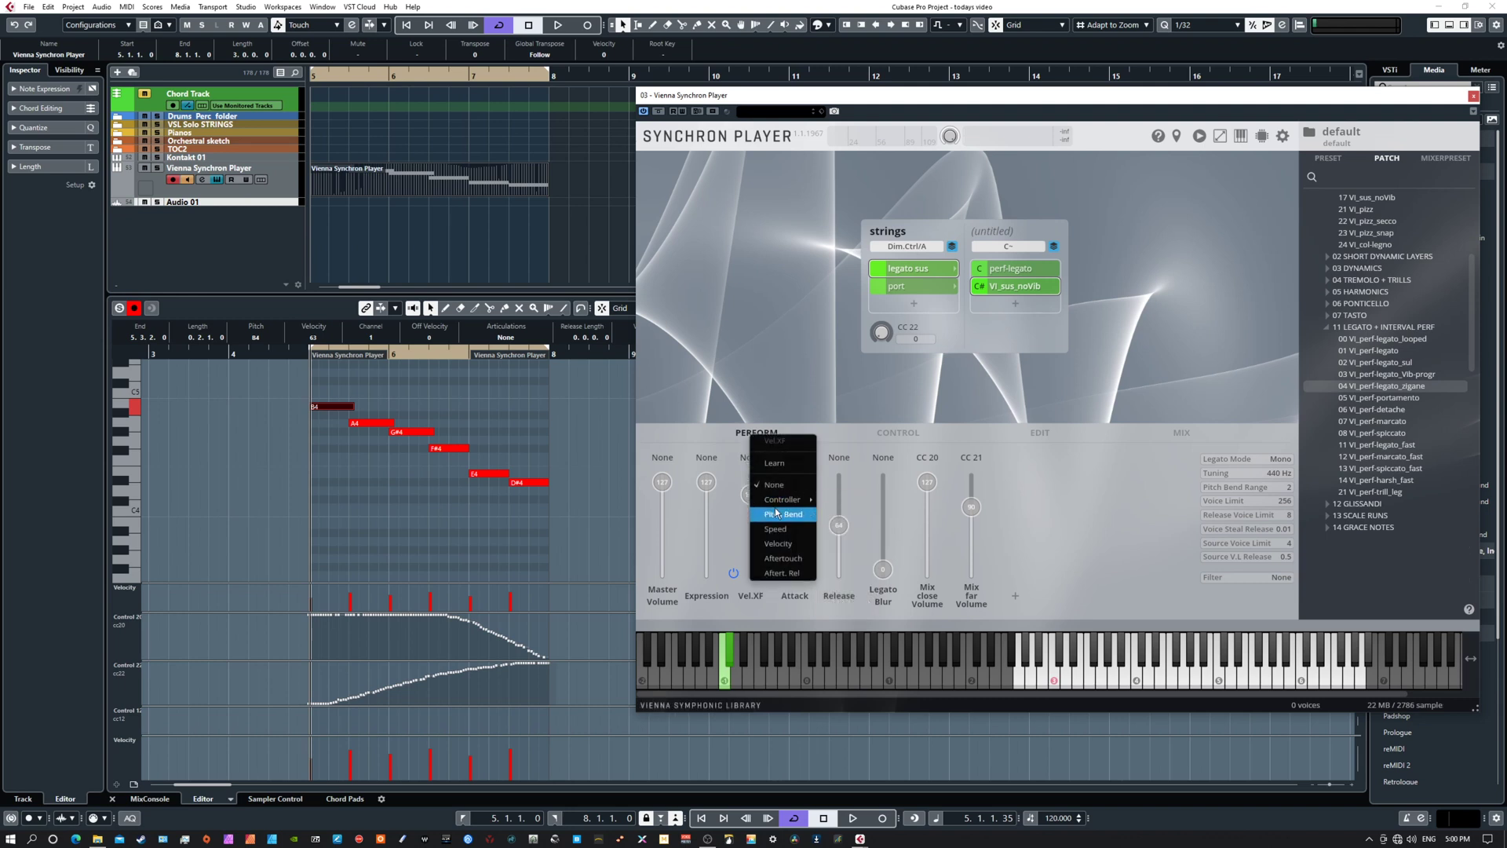
mouse_move(774, 502)
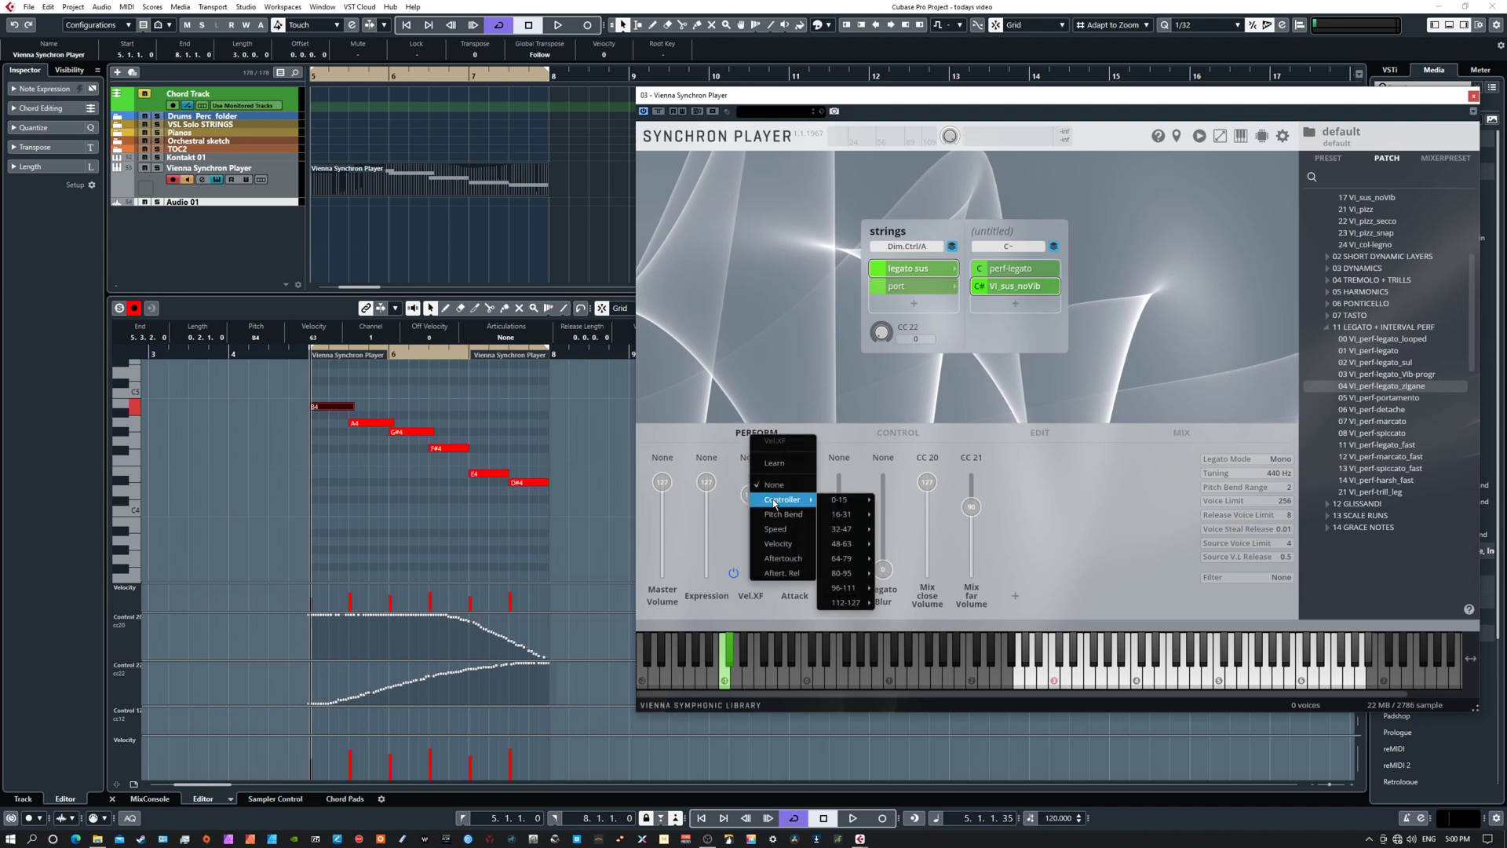
click(775, 463)
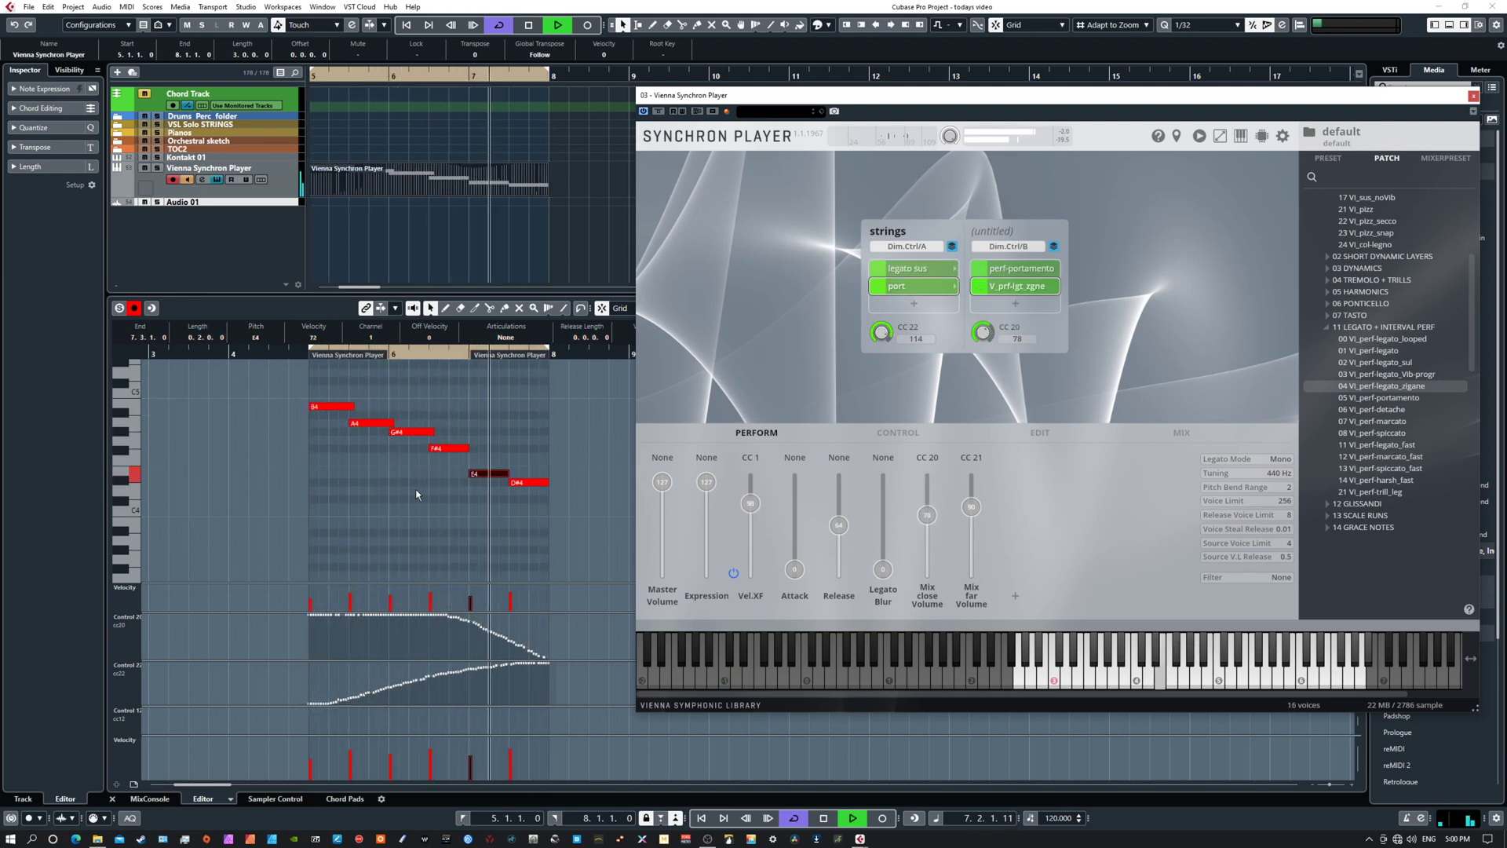
key(space)
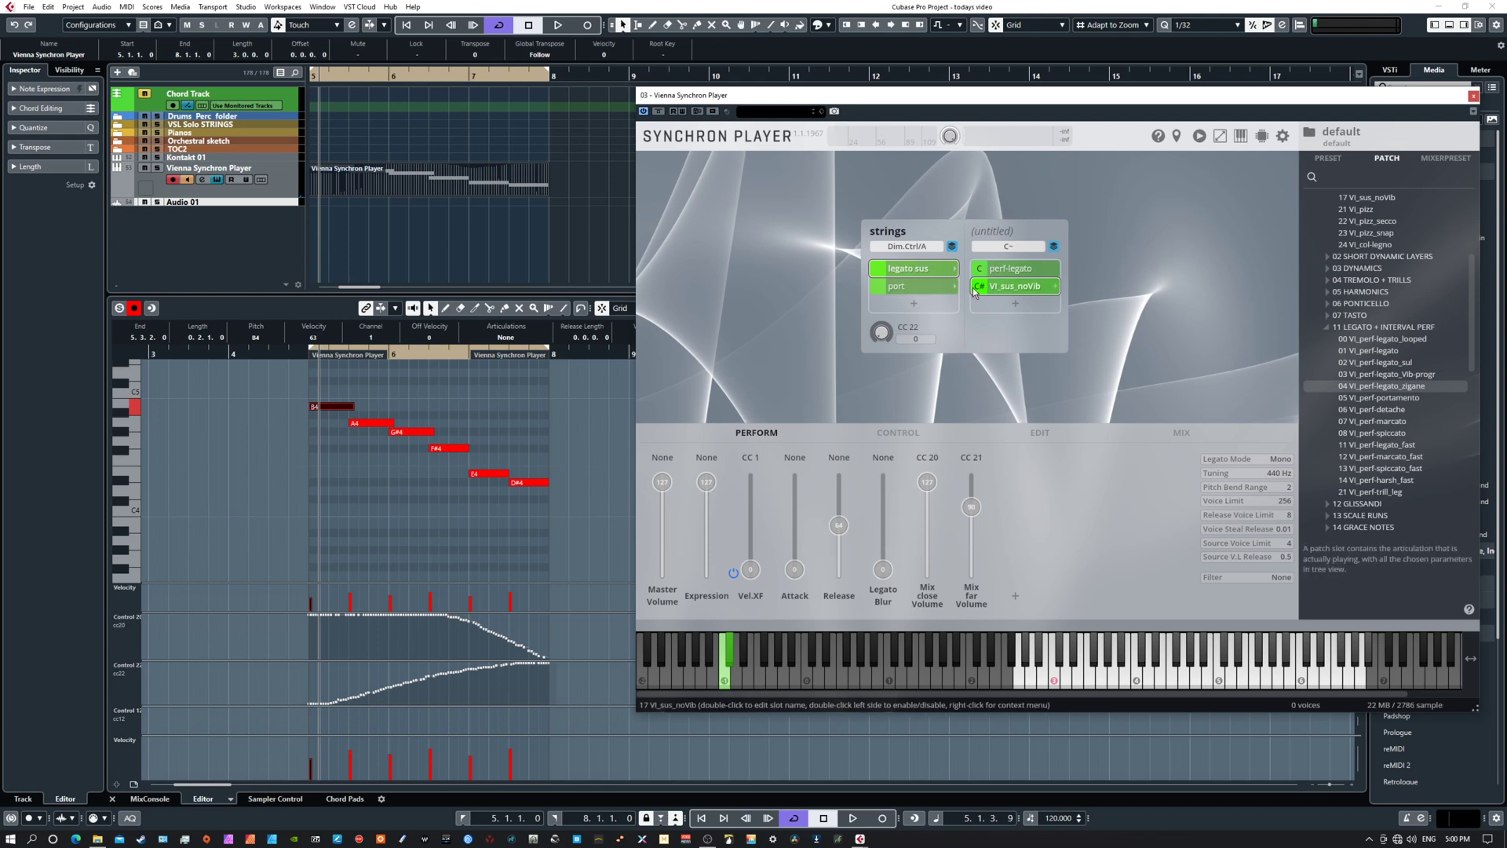
- Redraw the CC 20 curve to stay at 0 until late bar 6 and rise to near maximum at the phrase's end, and audition it
click(911, 285)
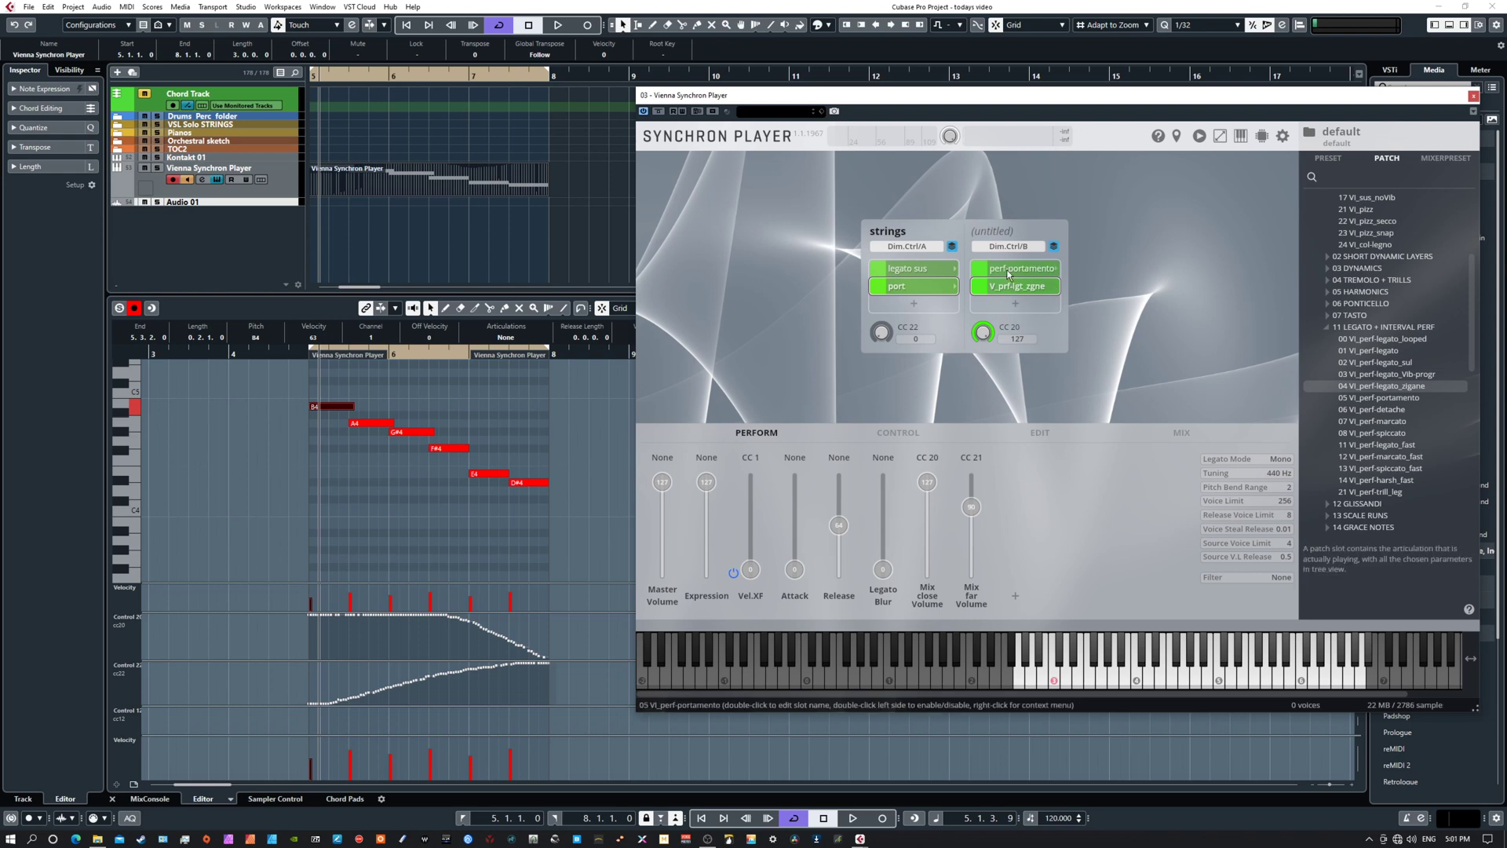
key(8)
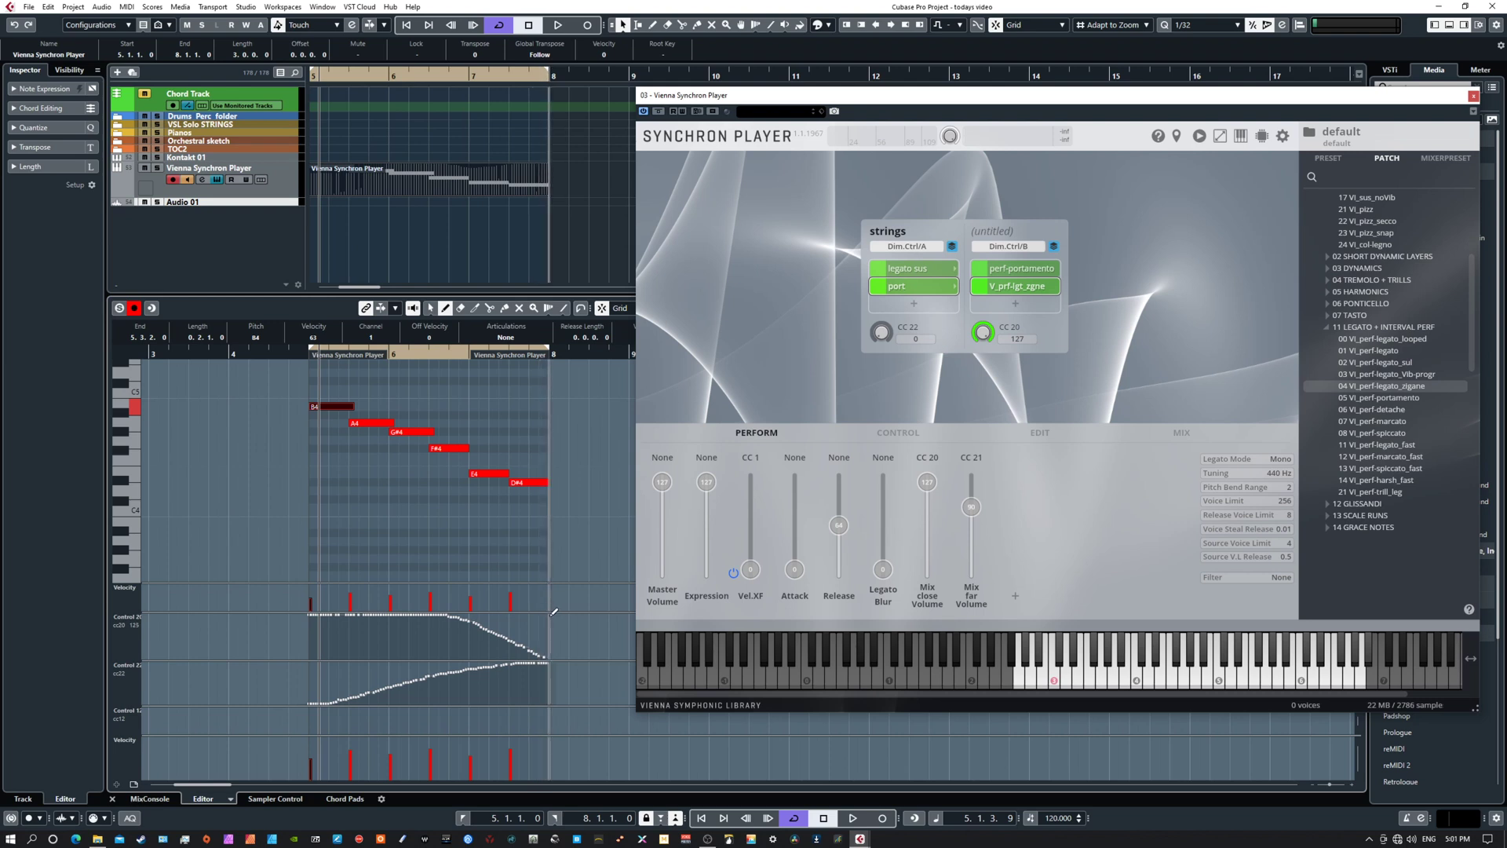
mouse_move(553, 612)
mouse_down()
mouse_move(434, 652)
mouse_move(361, 656)
mouse_move(306, 657)
mouse_move(232, 620)
mouse_up()
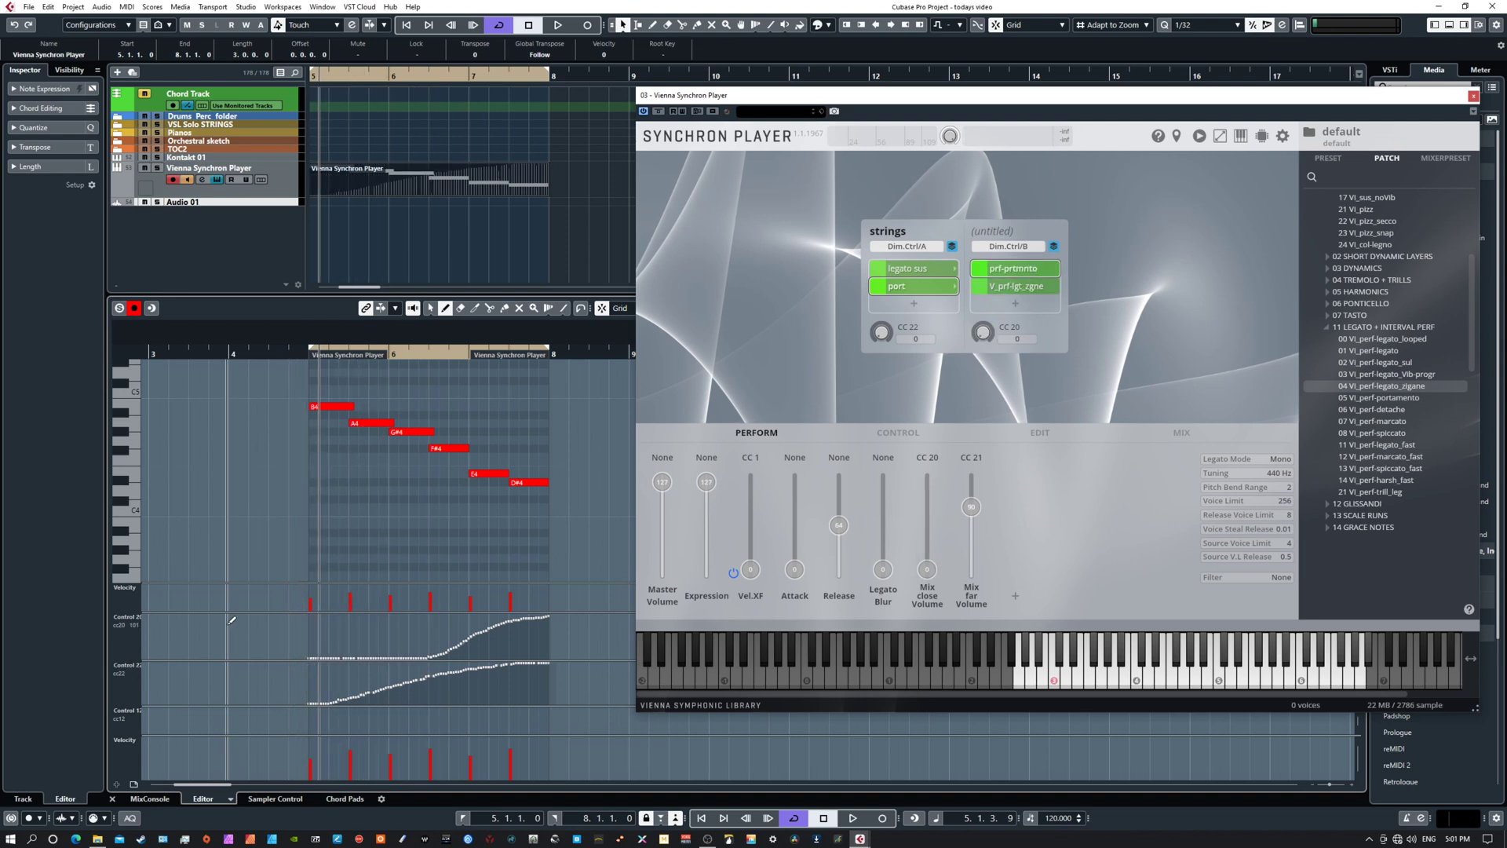
key(space)
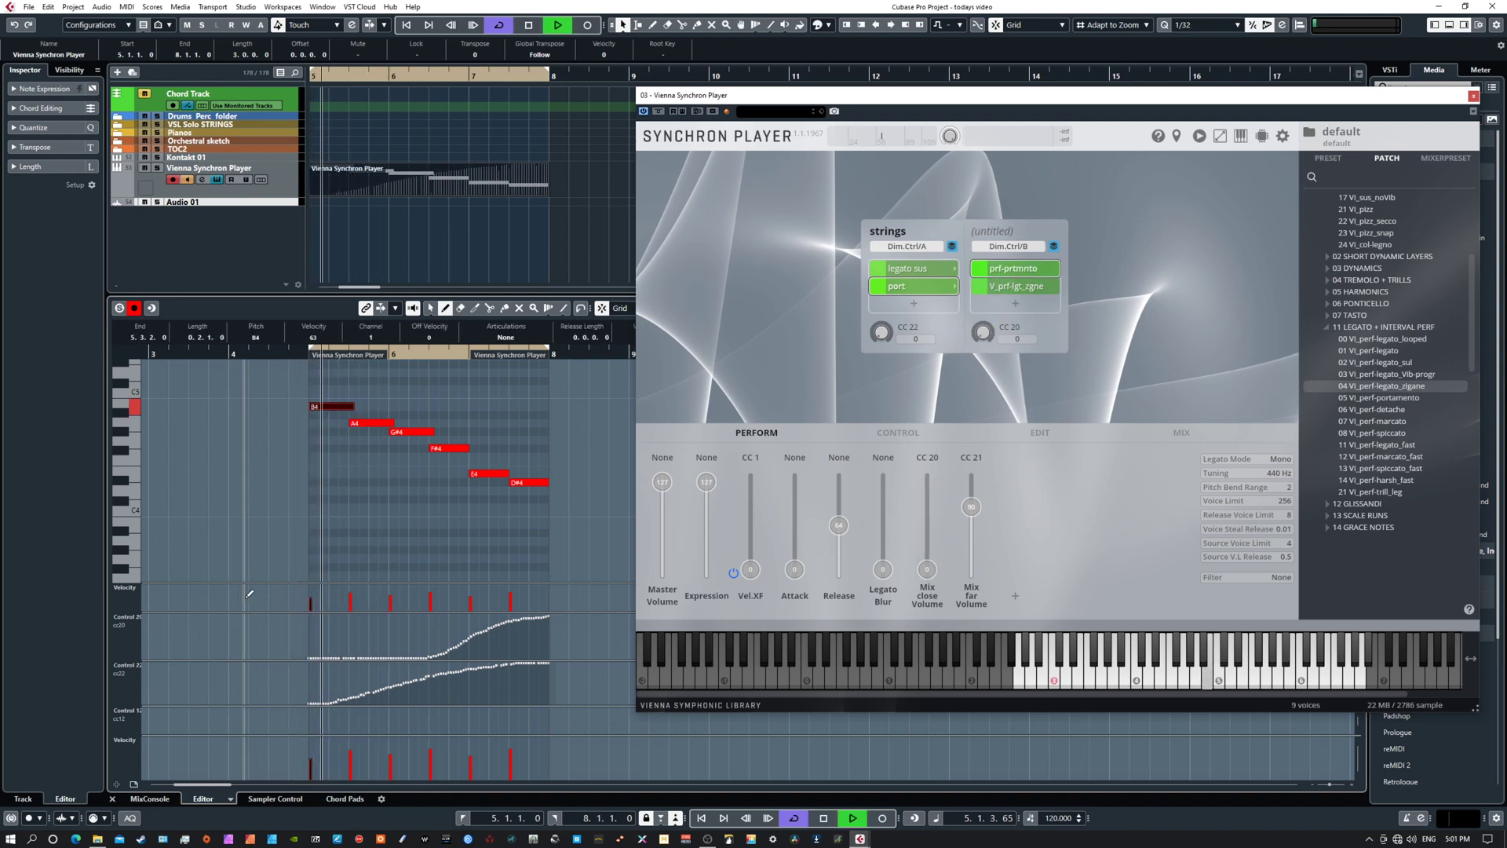
key(space)
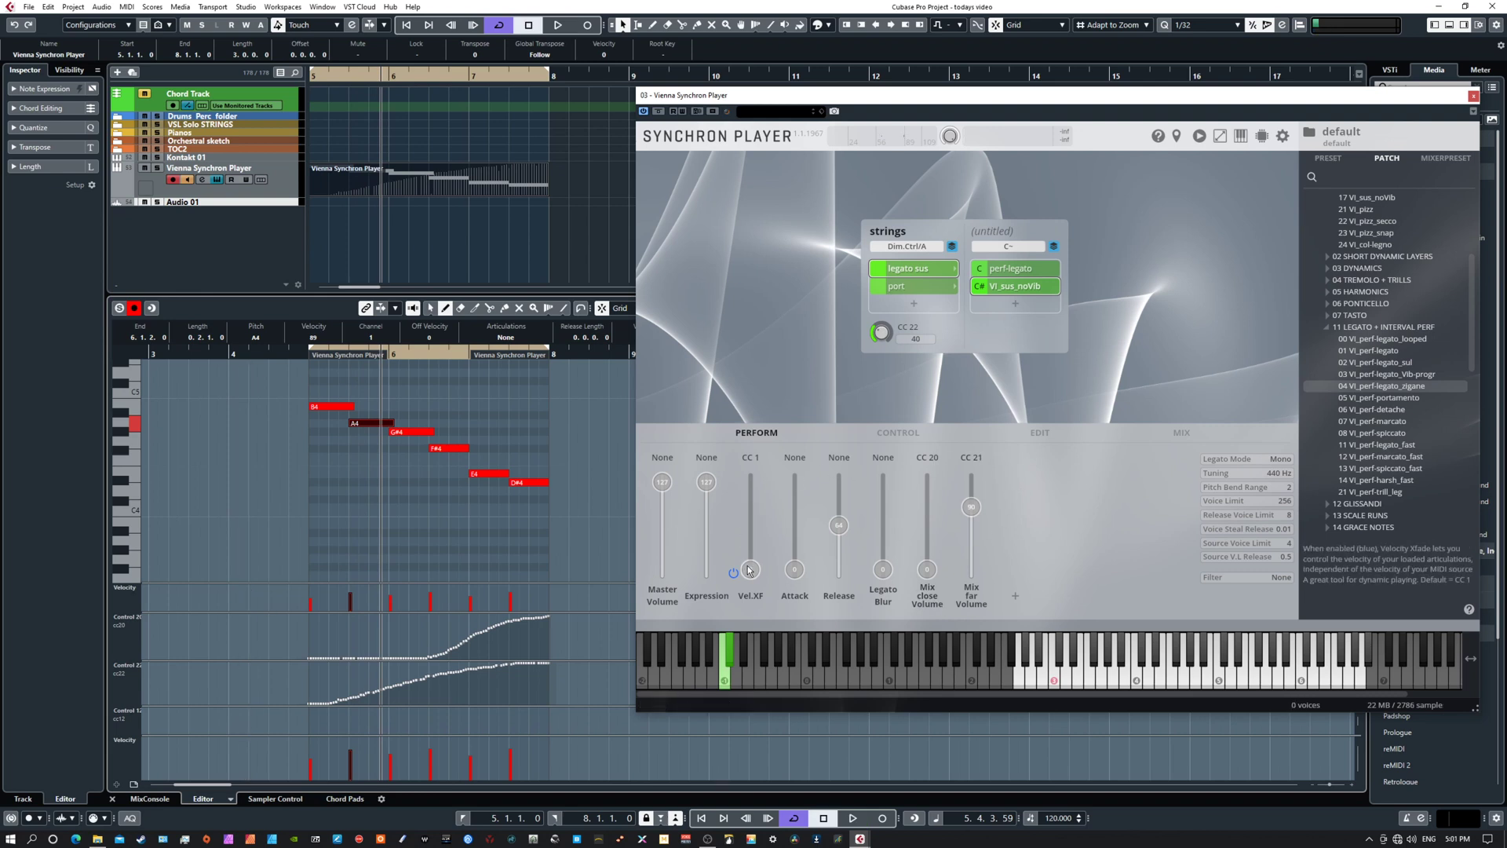
- Audition the phrase with the Vel.XF fader raised, checking the port folder's slots during playback
drag(750, 569, 750, 544)
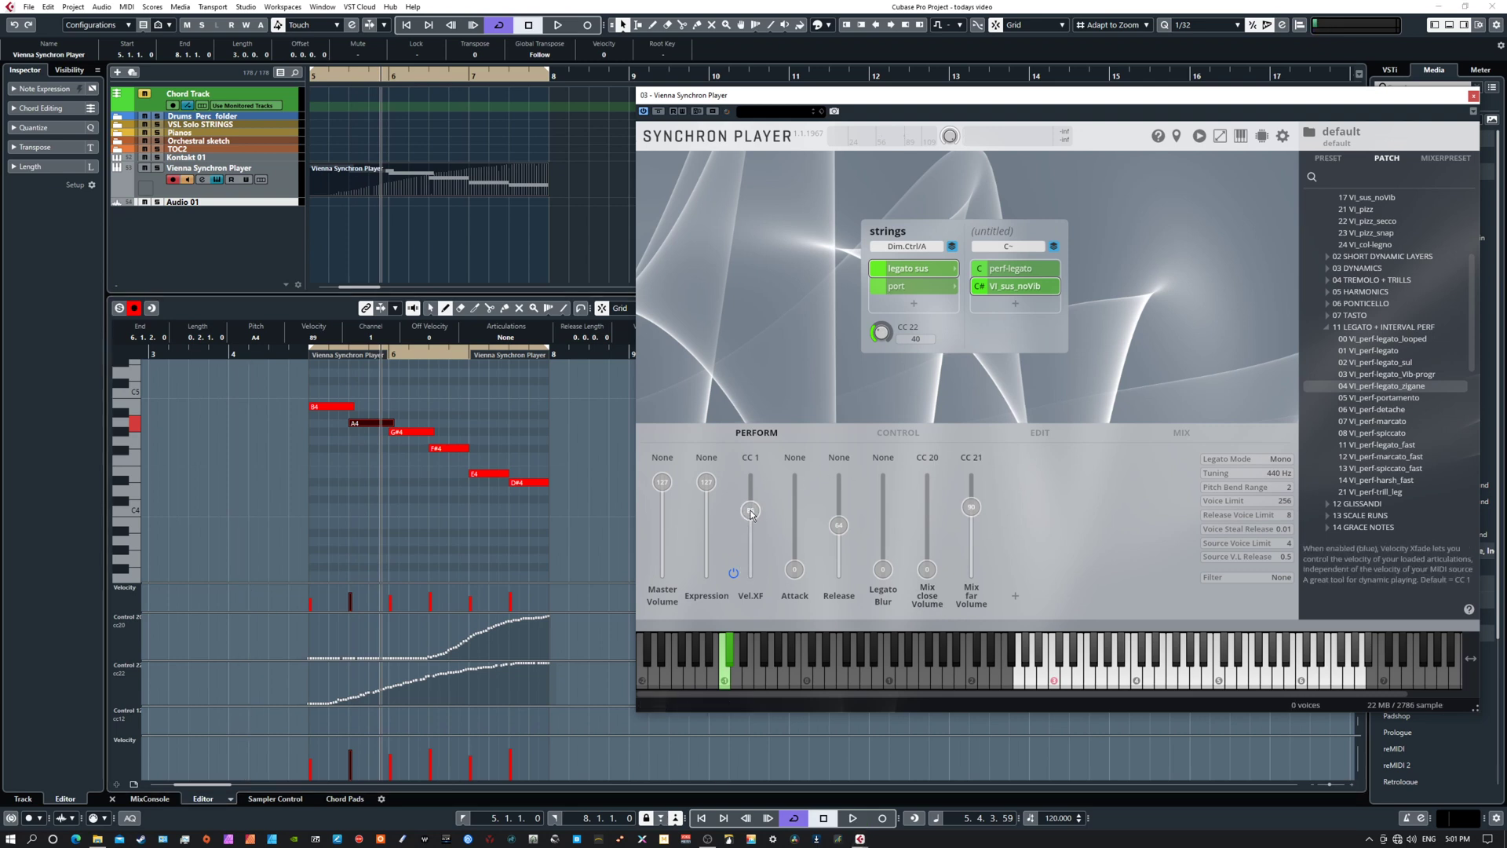
key(KP_1)
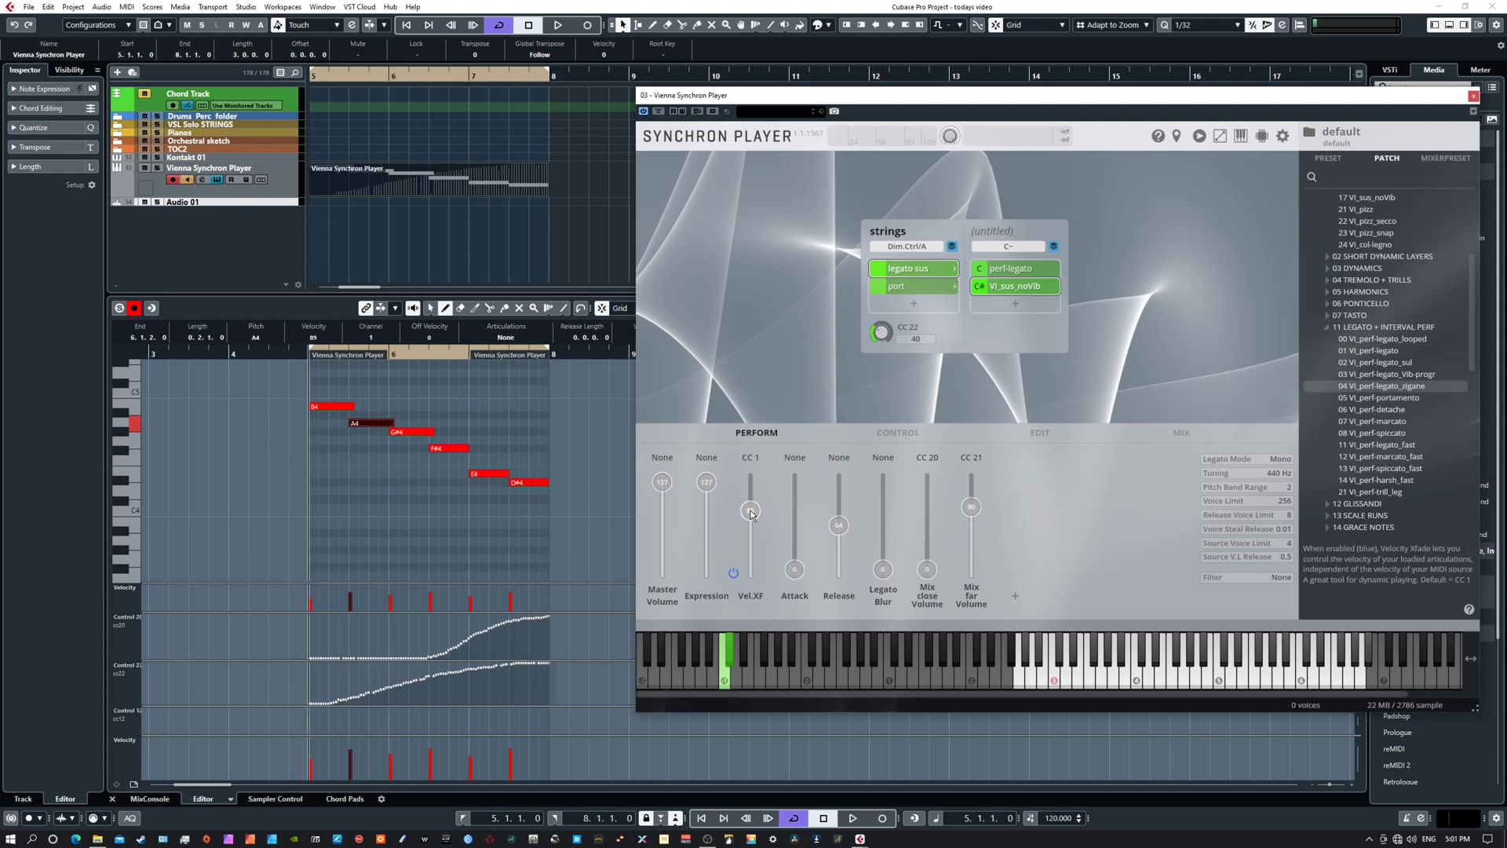
key(space)
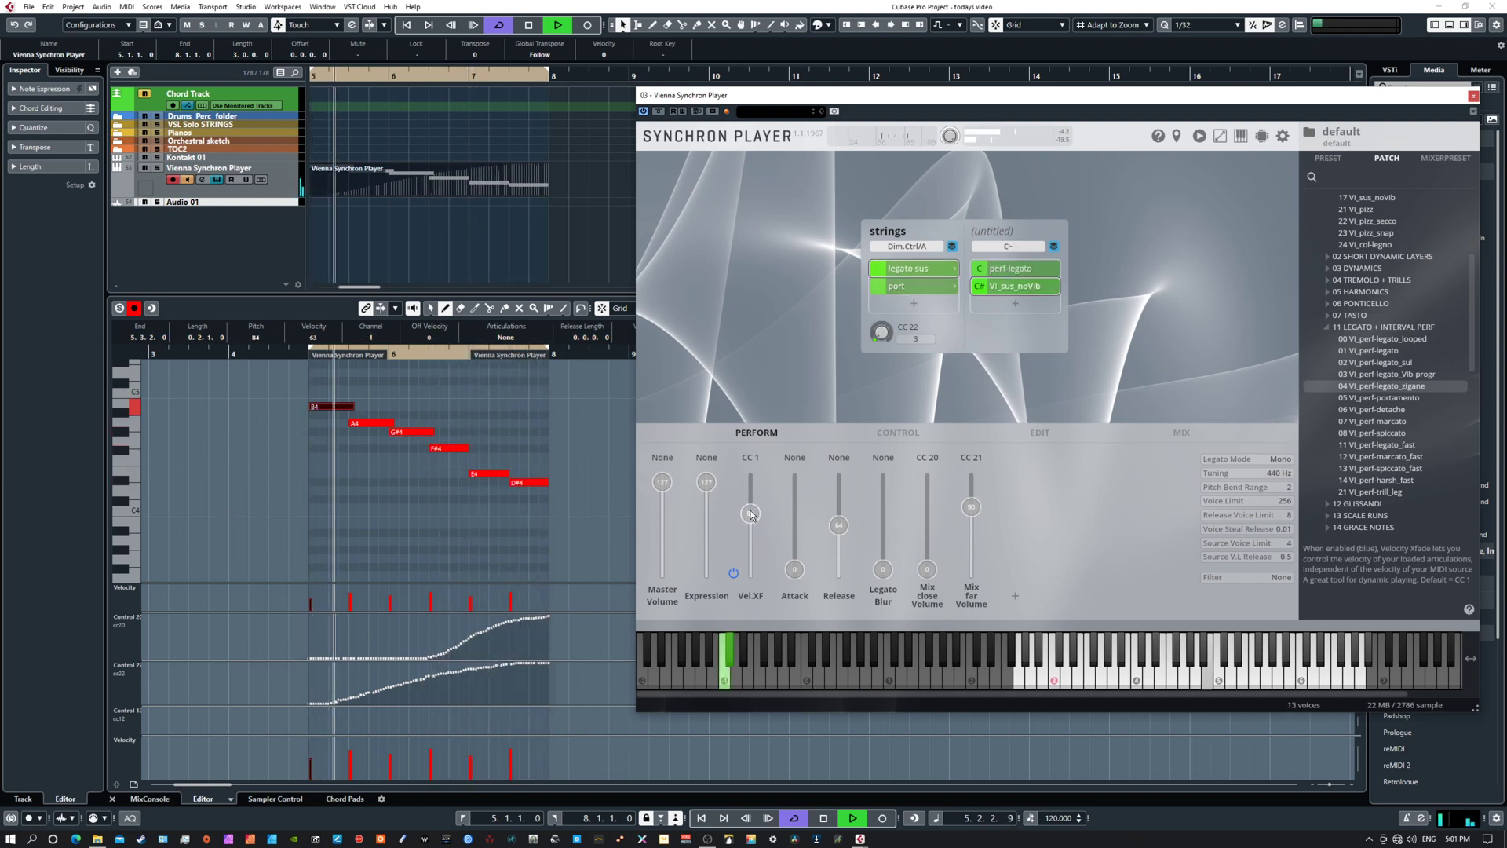
key(space)
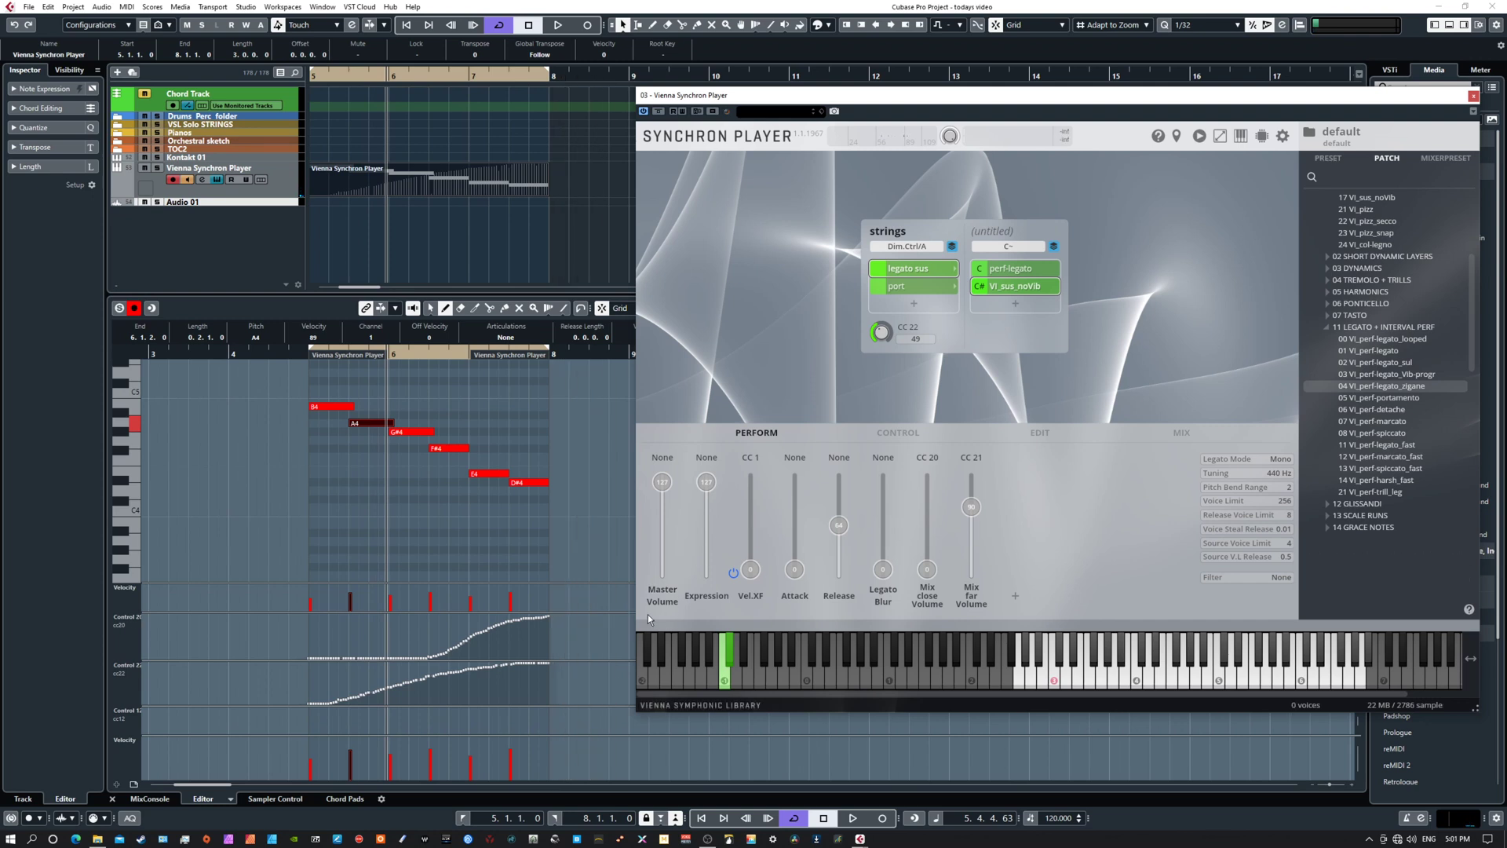
drag(750, 569, 755, 532)
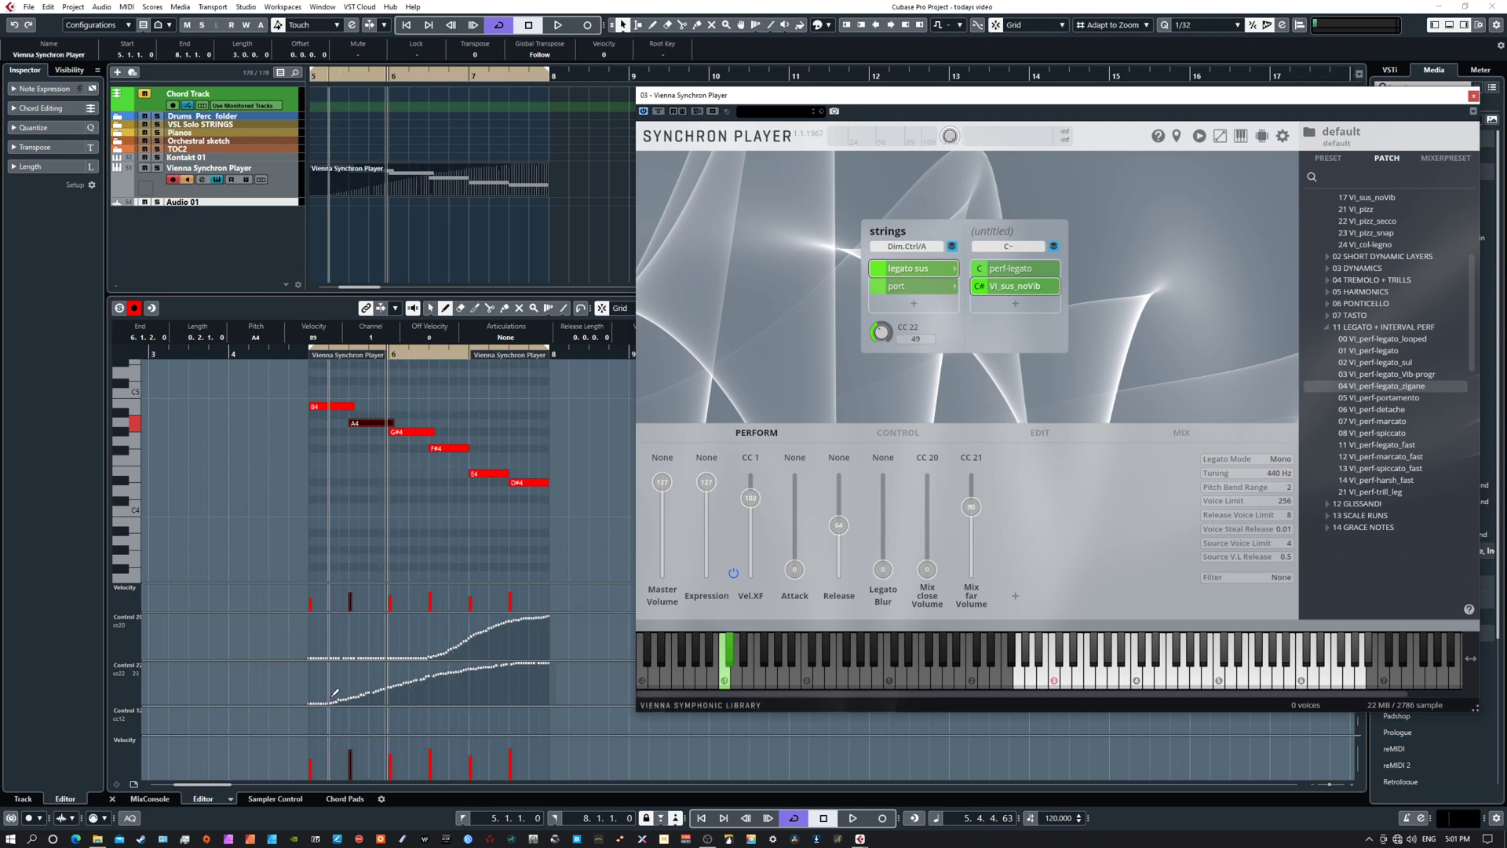
click(927, 290)
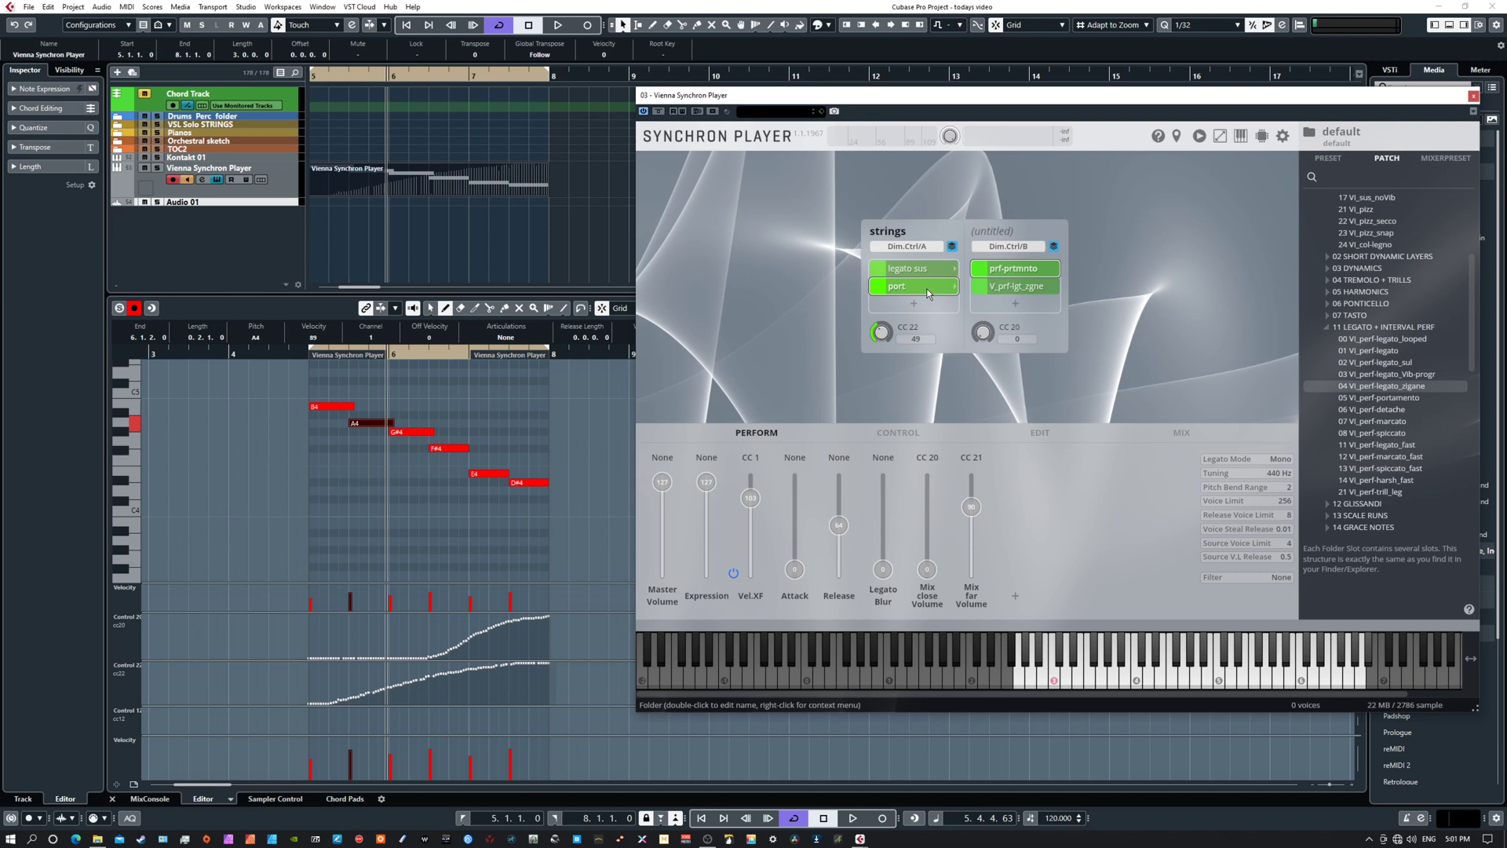
key(space)
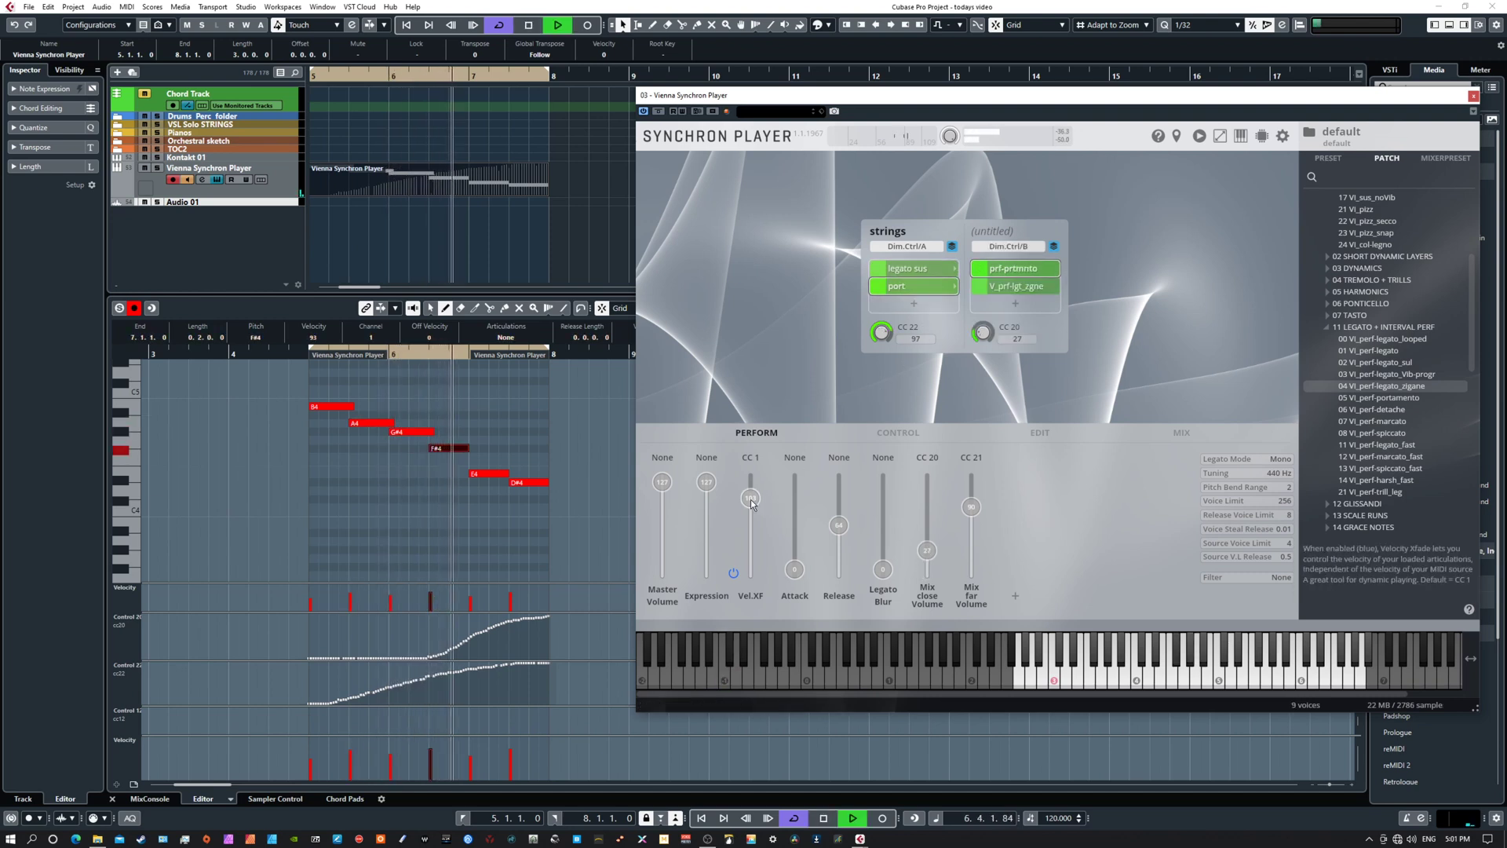
key(space)
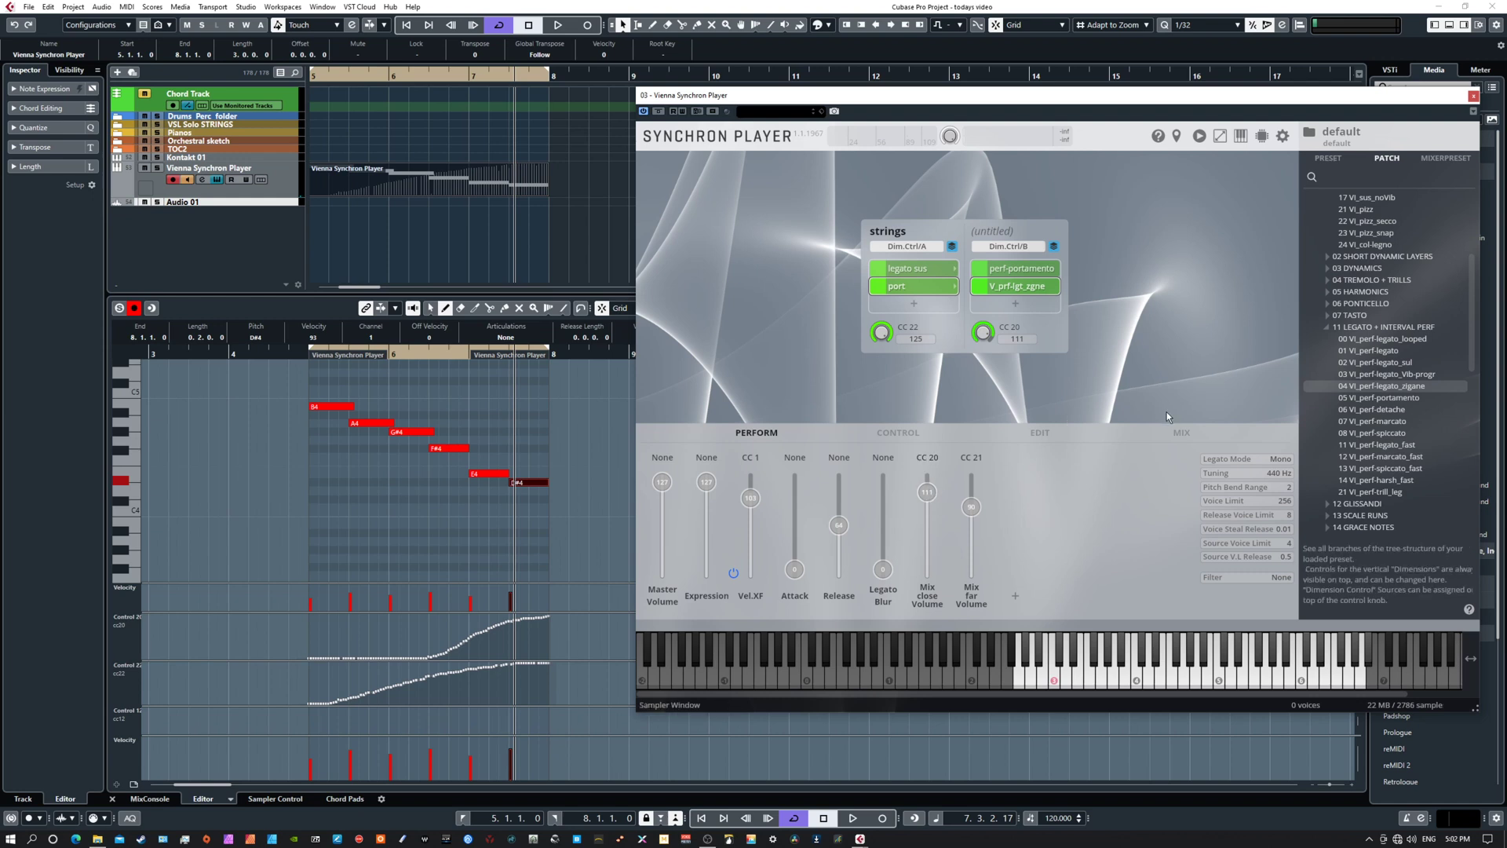
- Remove the controller assignments from the Mix close Volume and Mix far Volume faders by setting both to None
click(1178, 432)
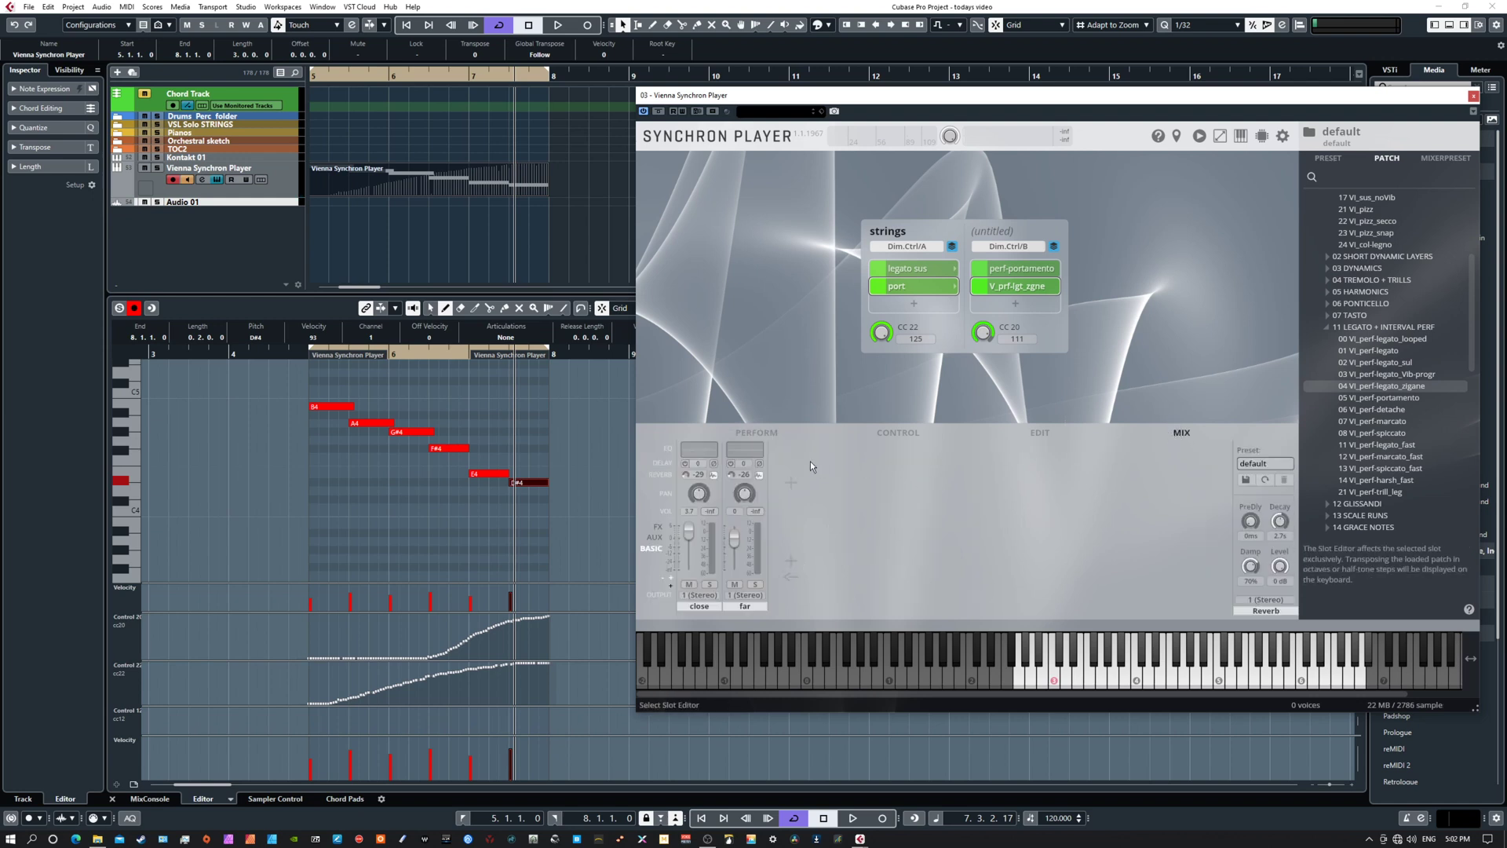
click(761, 434)
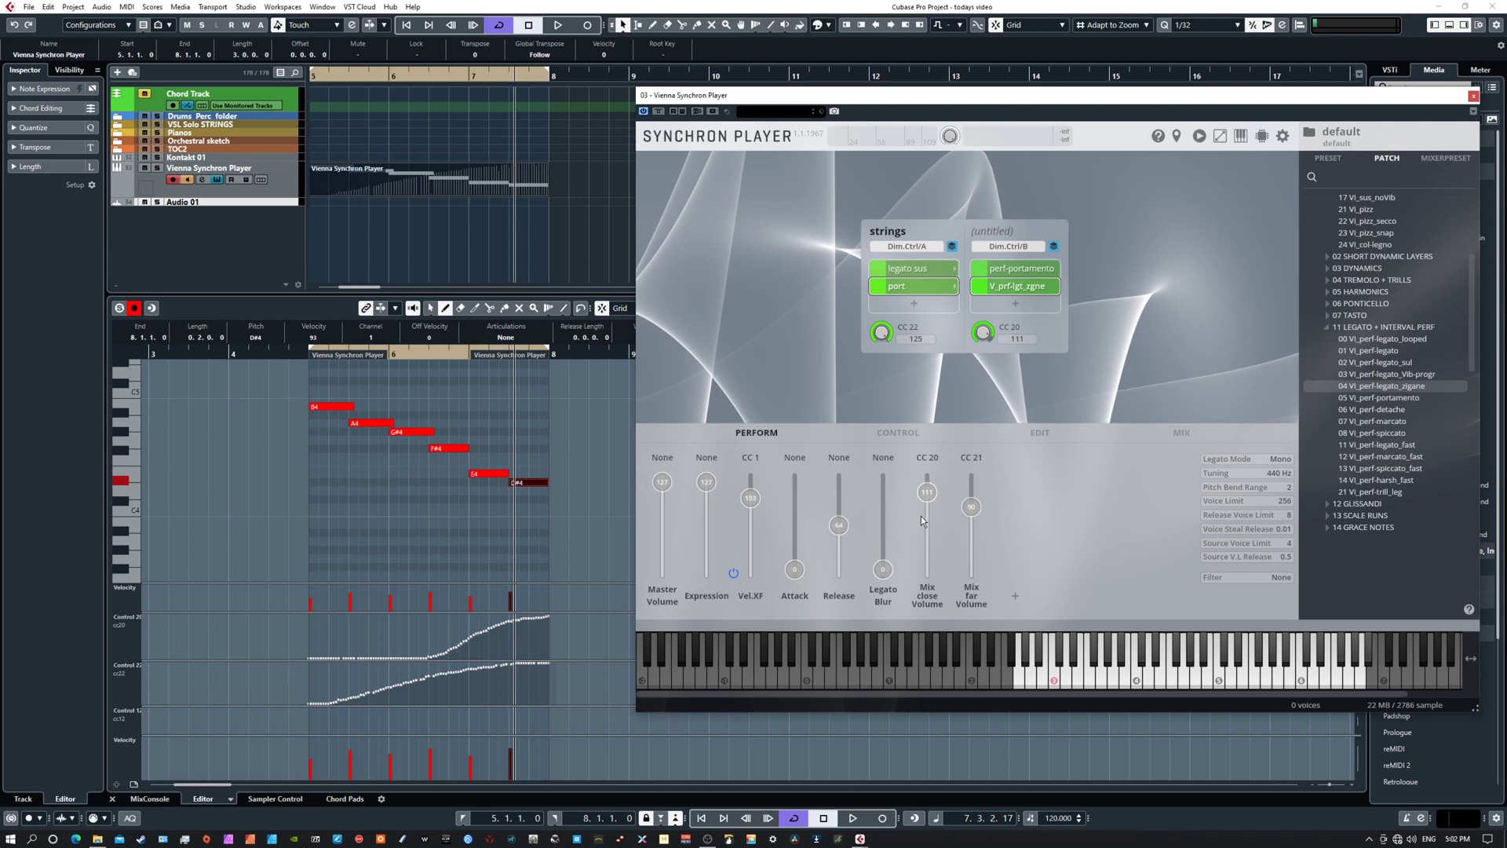
click(926, 458)
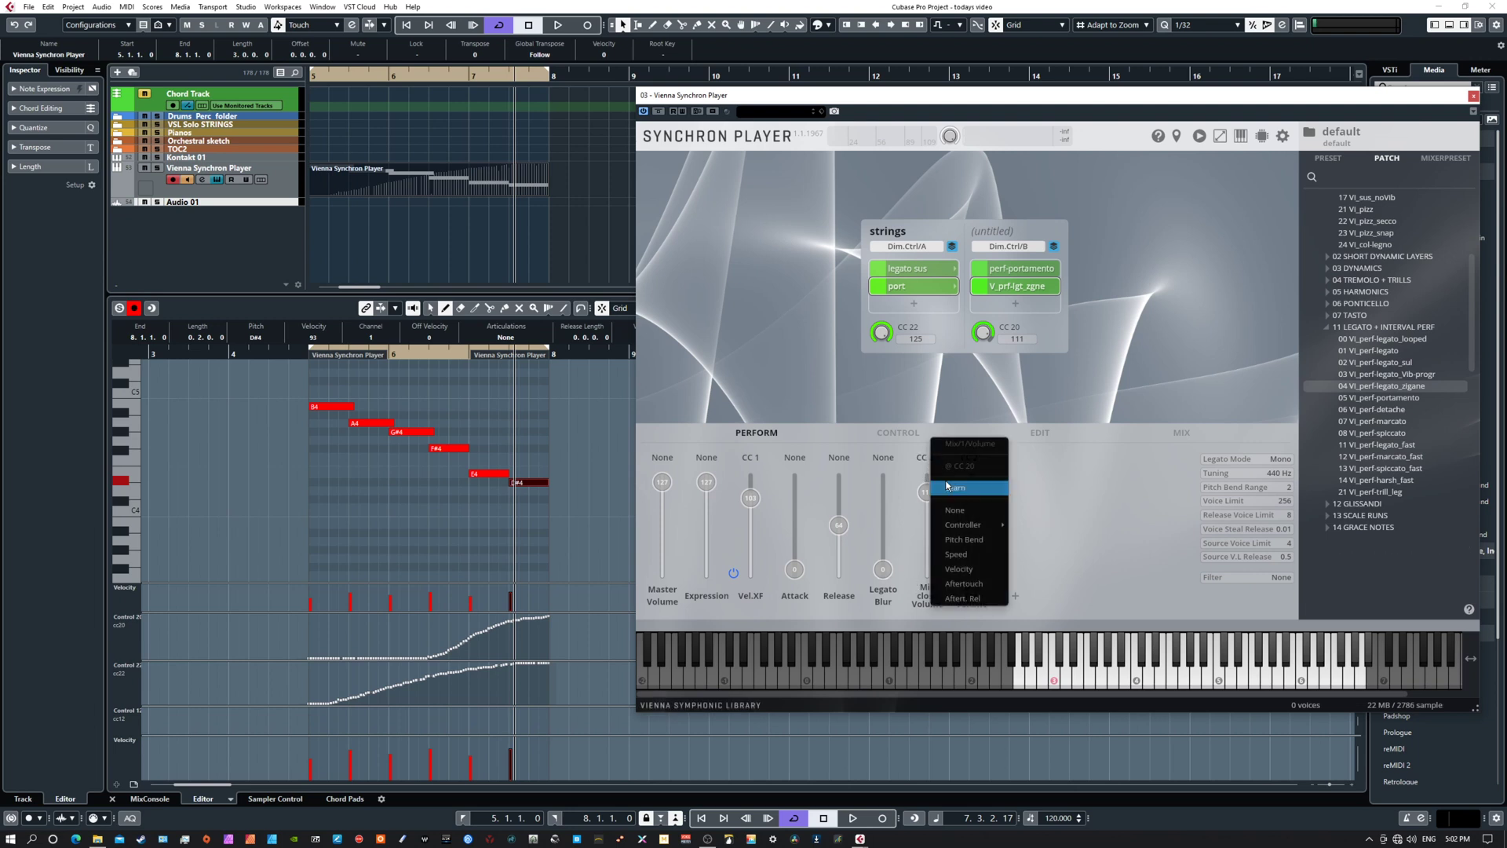
click(955, 510)
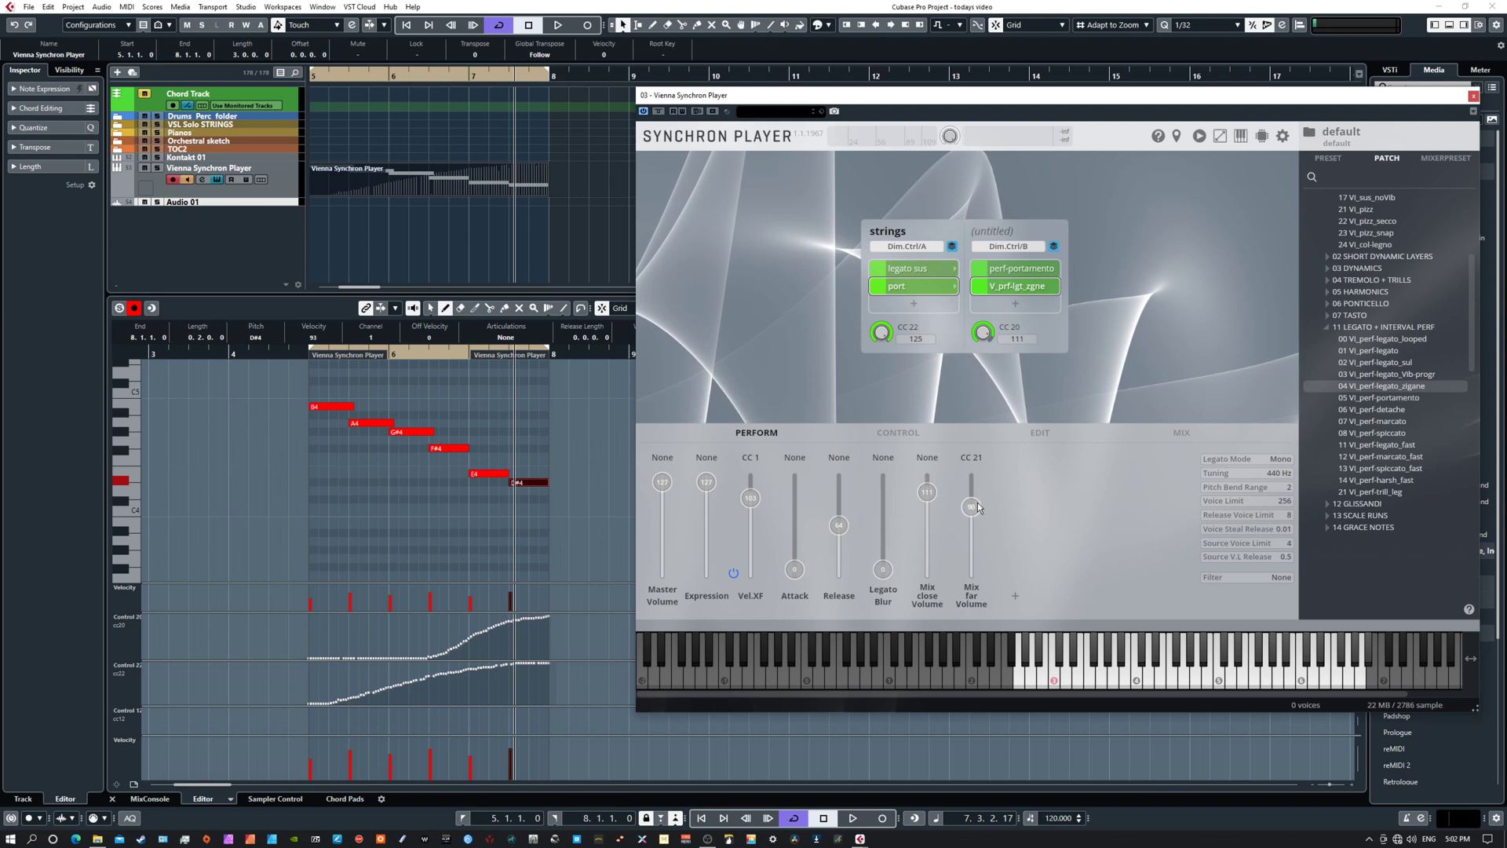
click(974, 459)
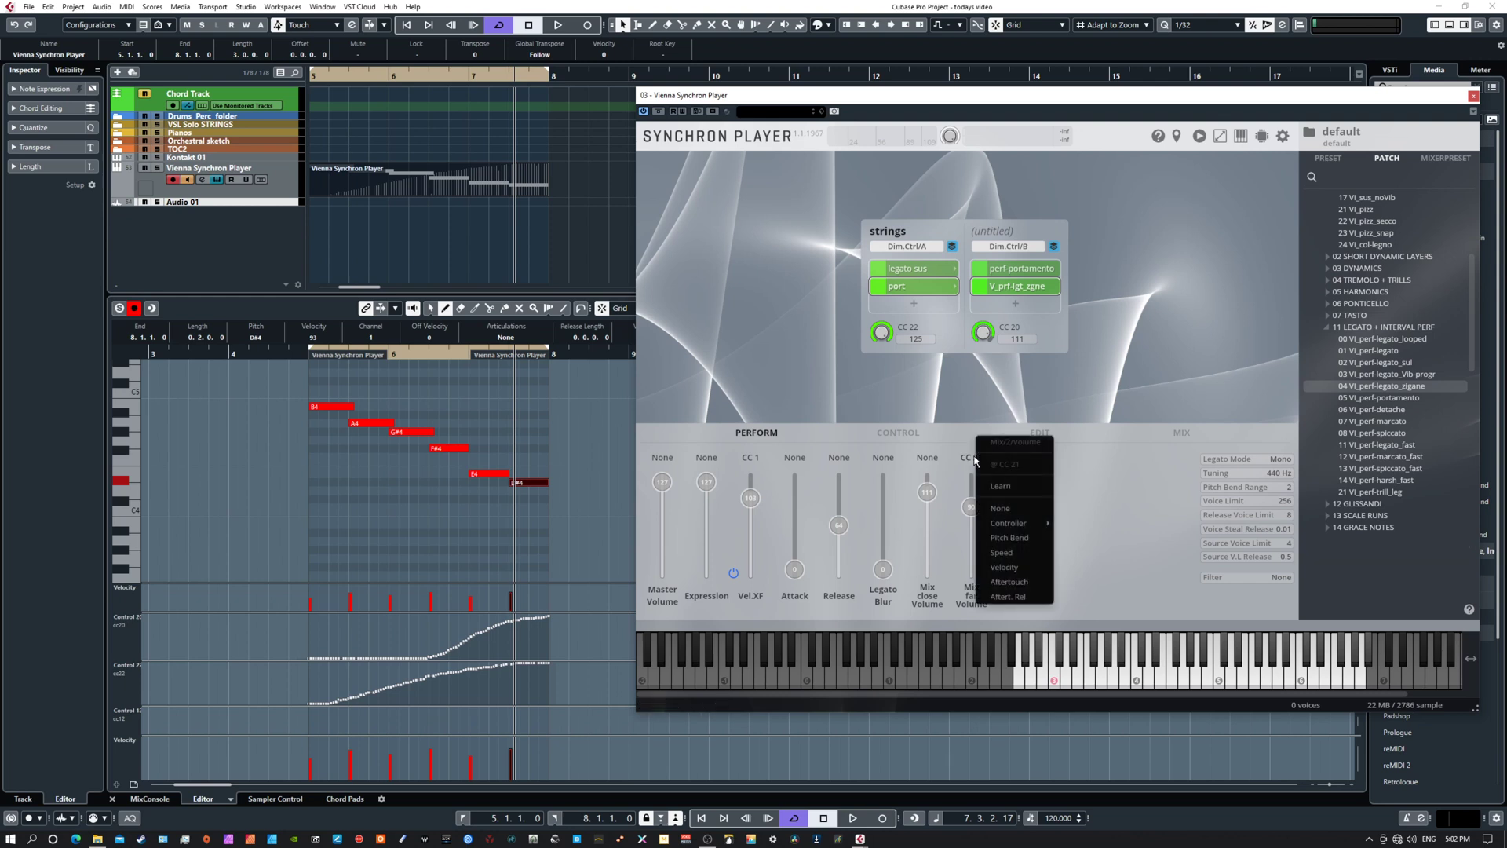
click(995, 509)
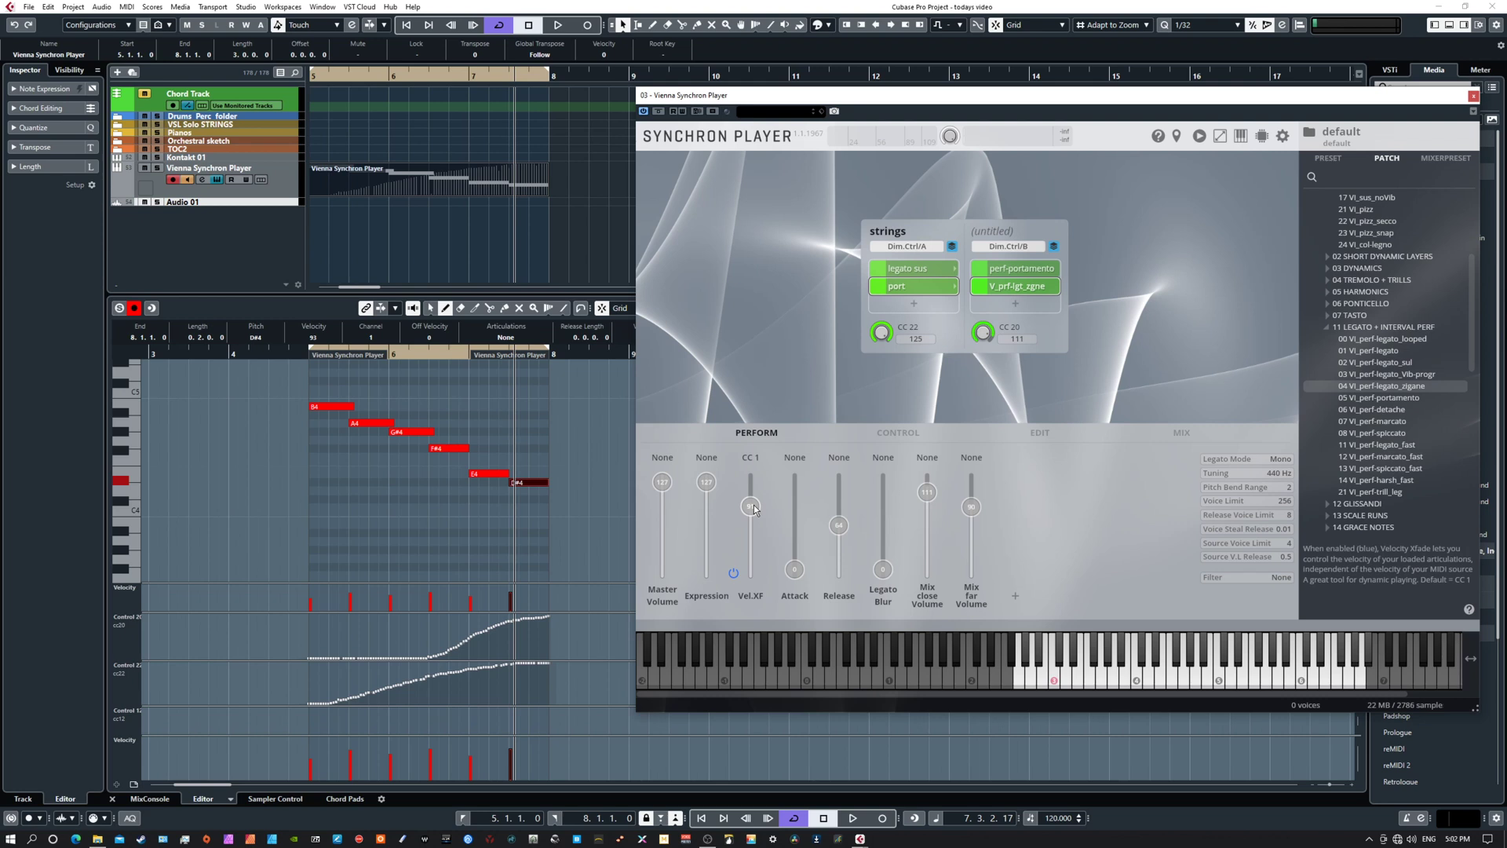
- Audition the phrase with CC 20 driving only the port folder's slot switching and CC 1 driving Vel.XF
key(space)
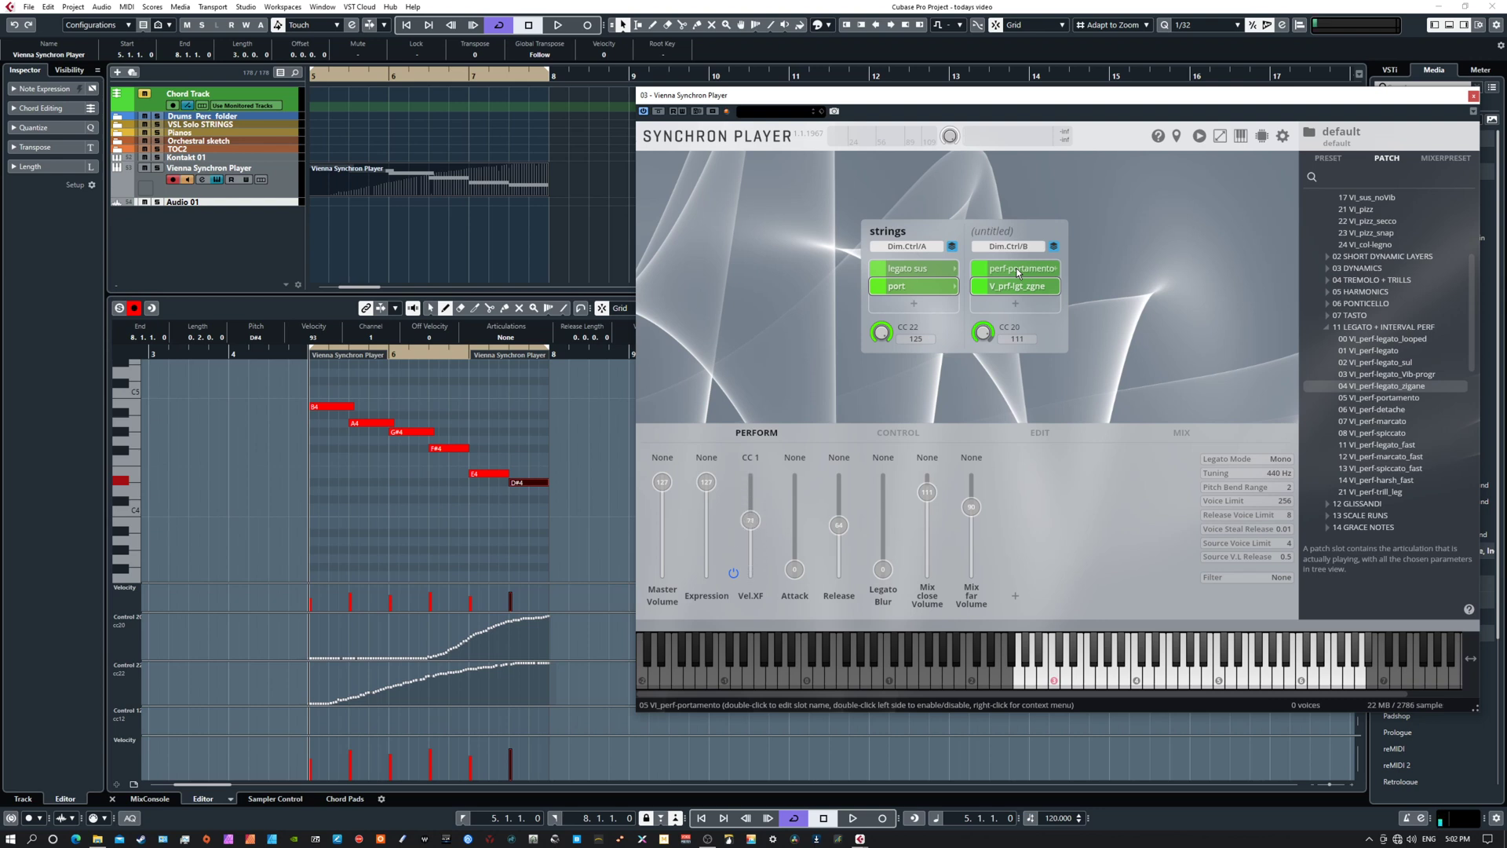
key(space)
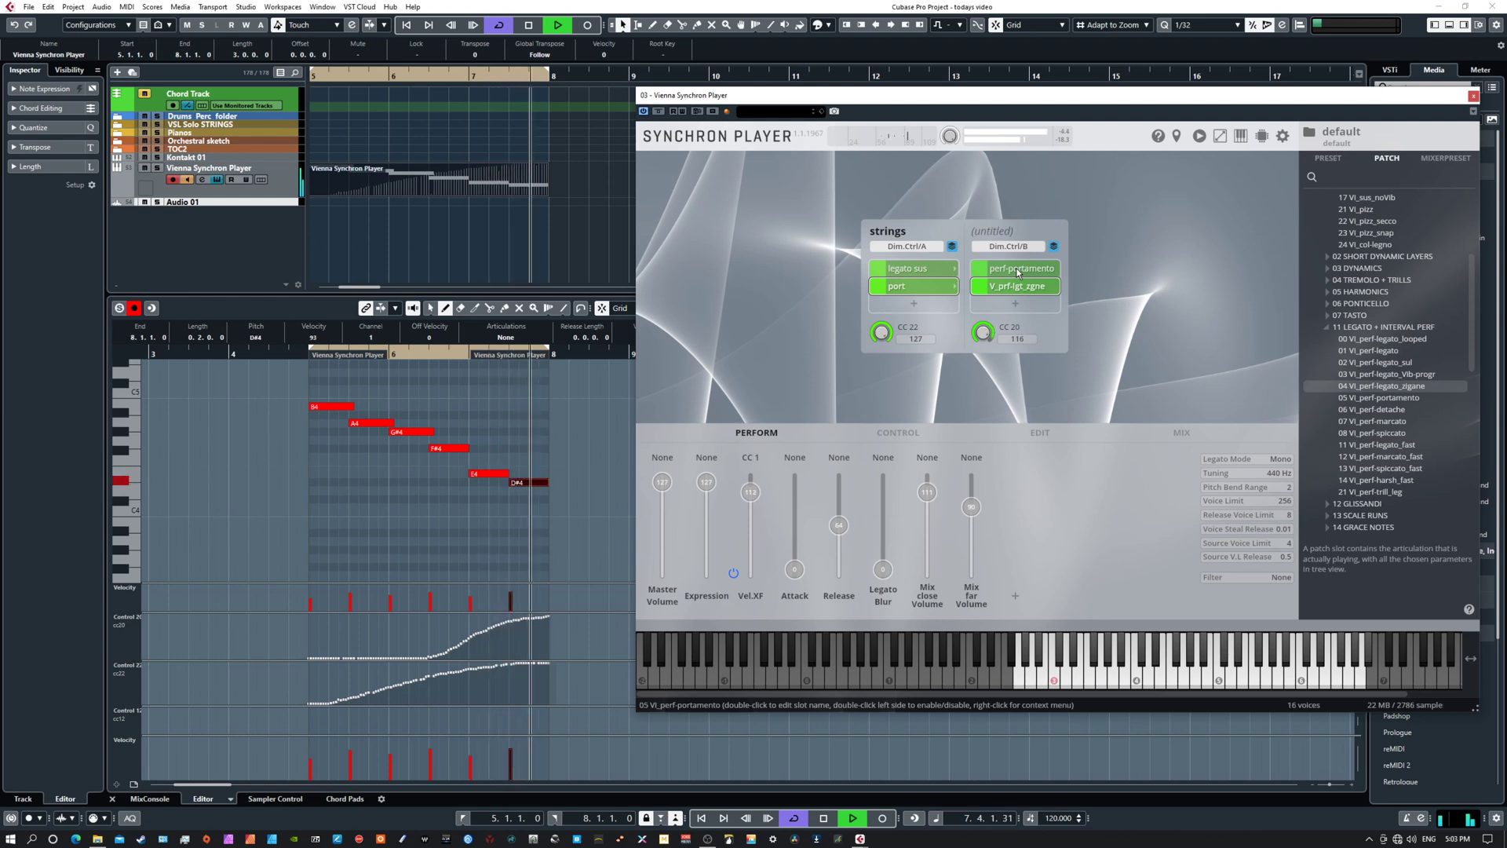
key(space)
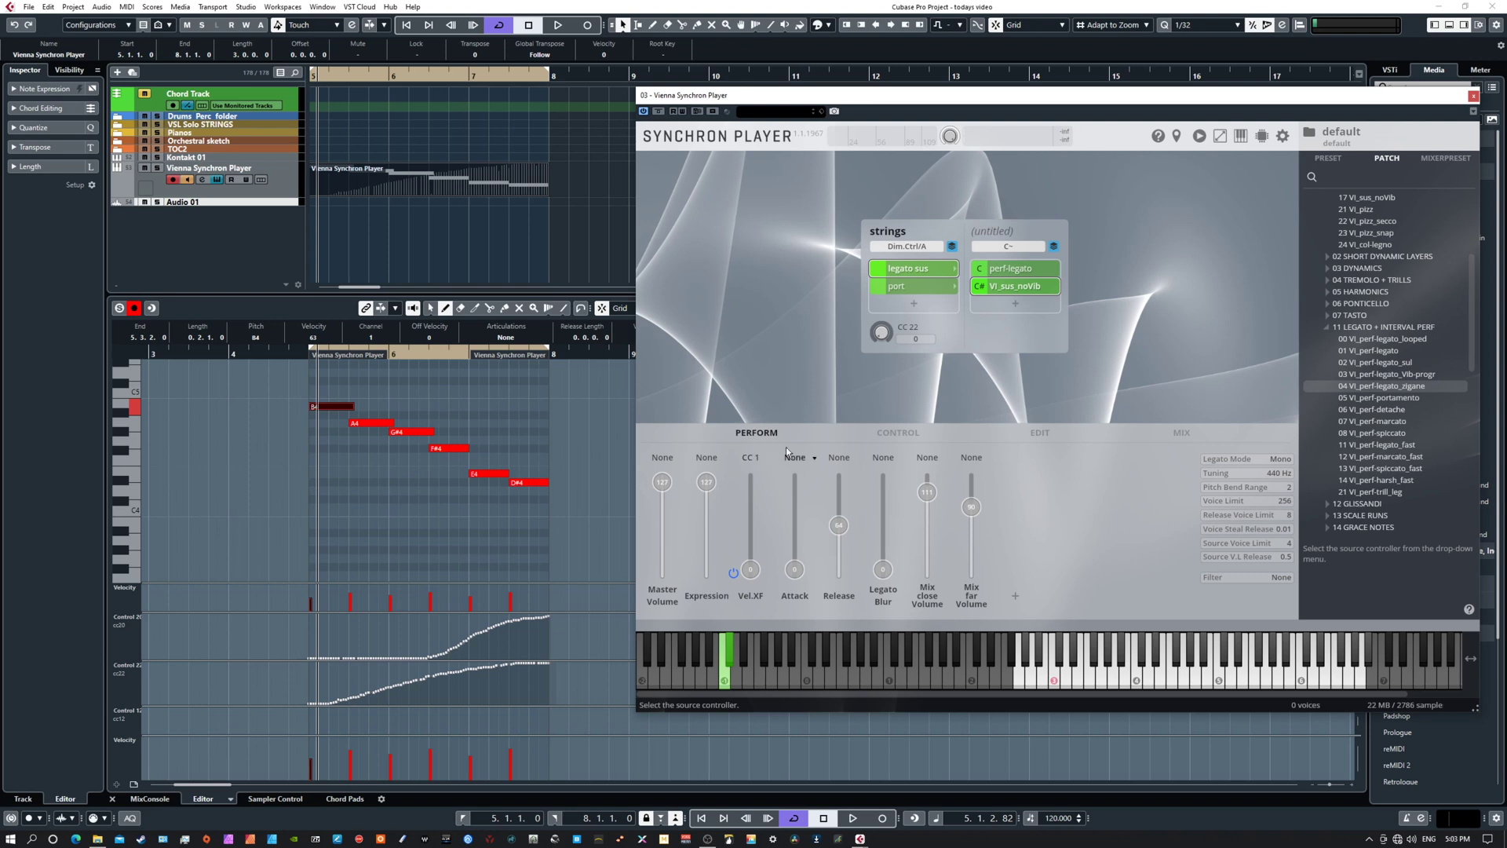
- Invert the Dim.Ctrl/B range in the control list to run from 100 to 0, and audition the phrase
click(893, 431)
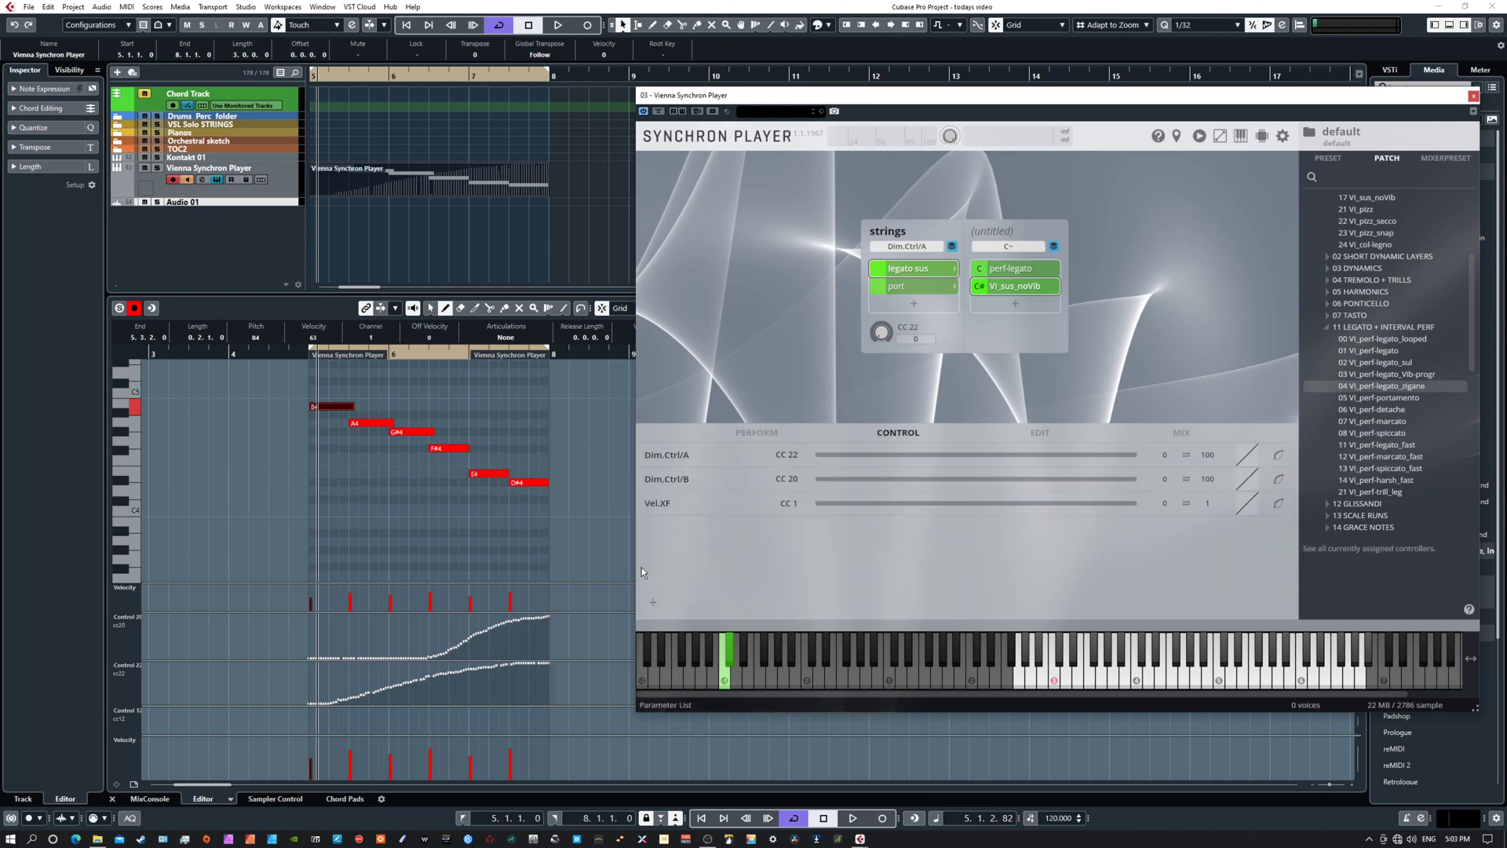
click(1186, 479)
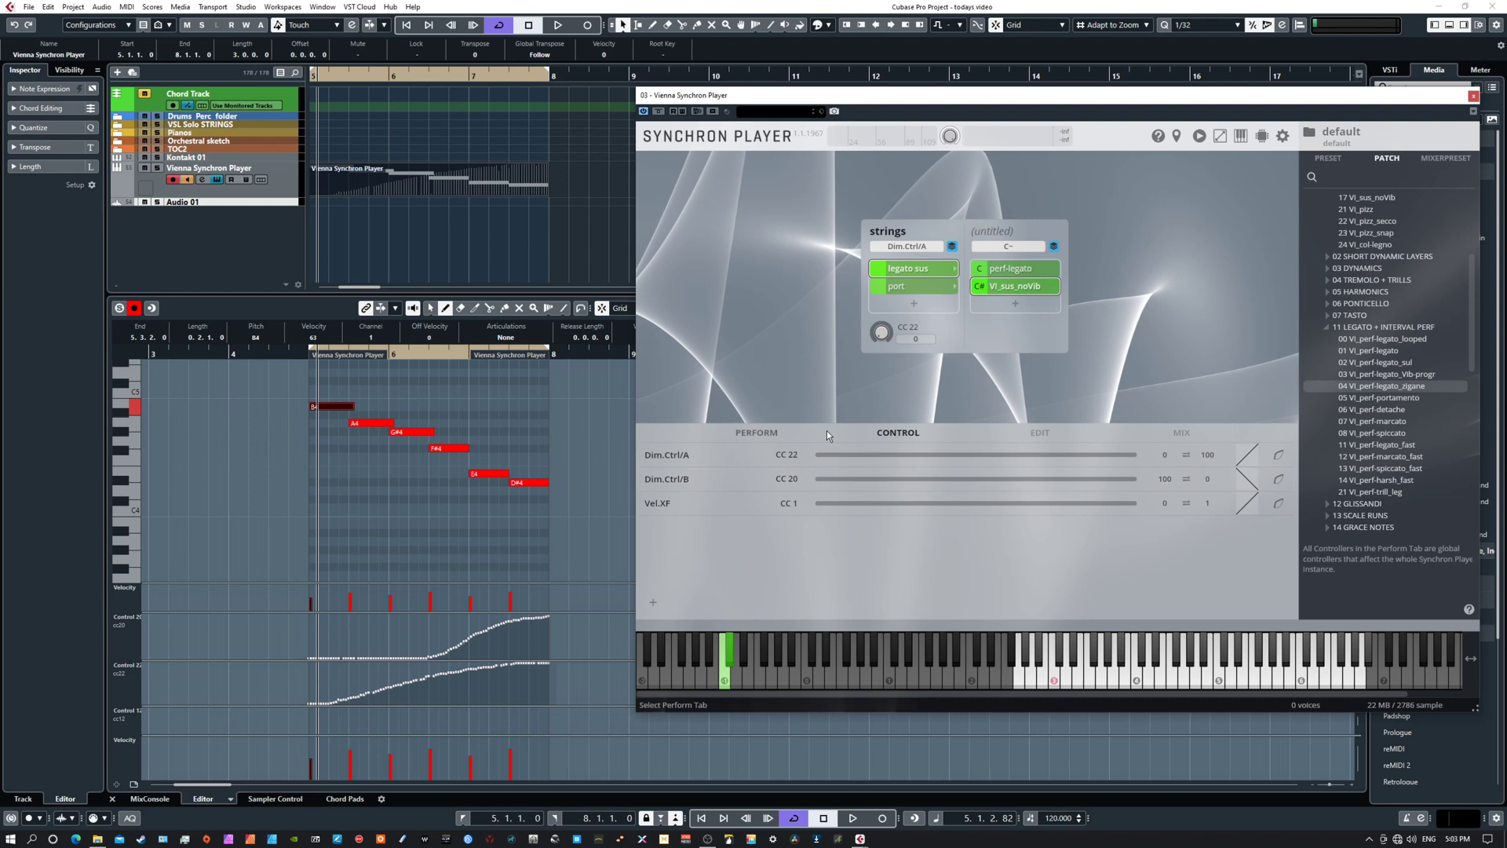
key(space)
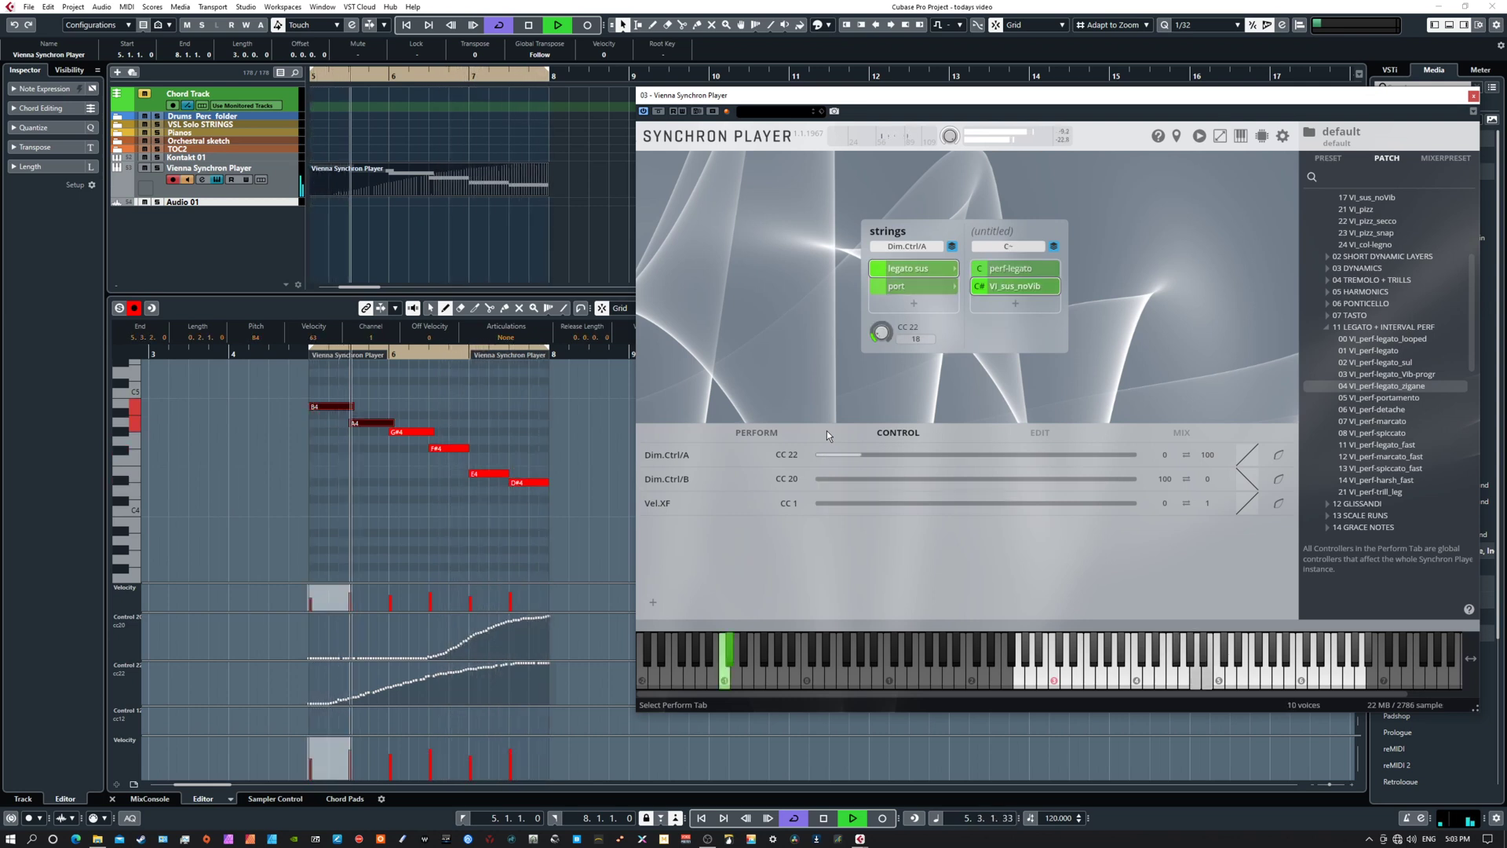
key(space)
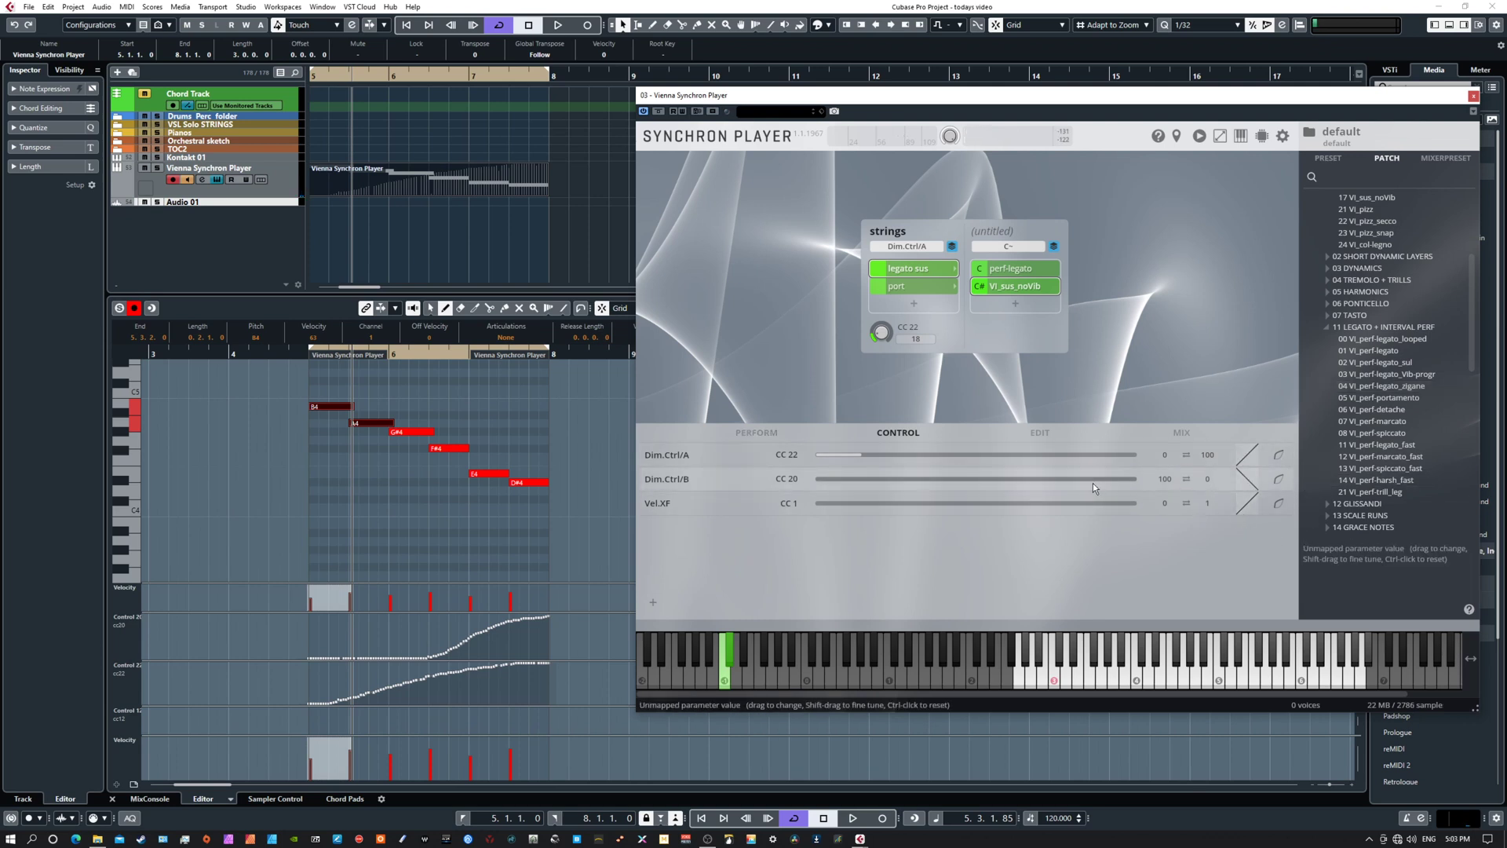
- Display the port folder's portamento and zigane slots to check the inverted CC 20 switching against the phrase
click(1019, 270)
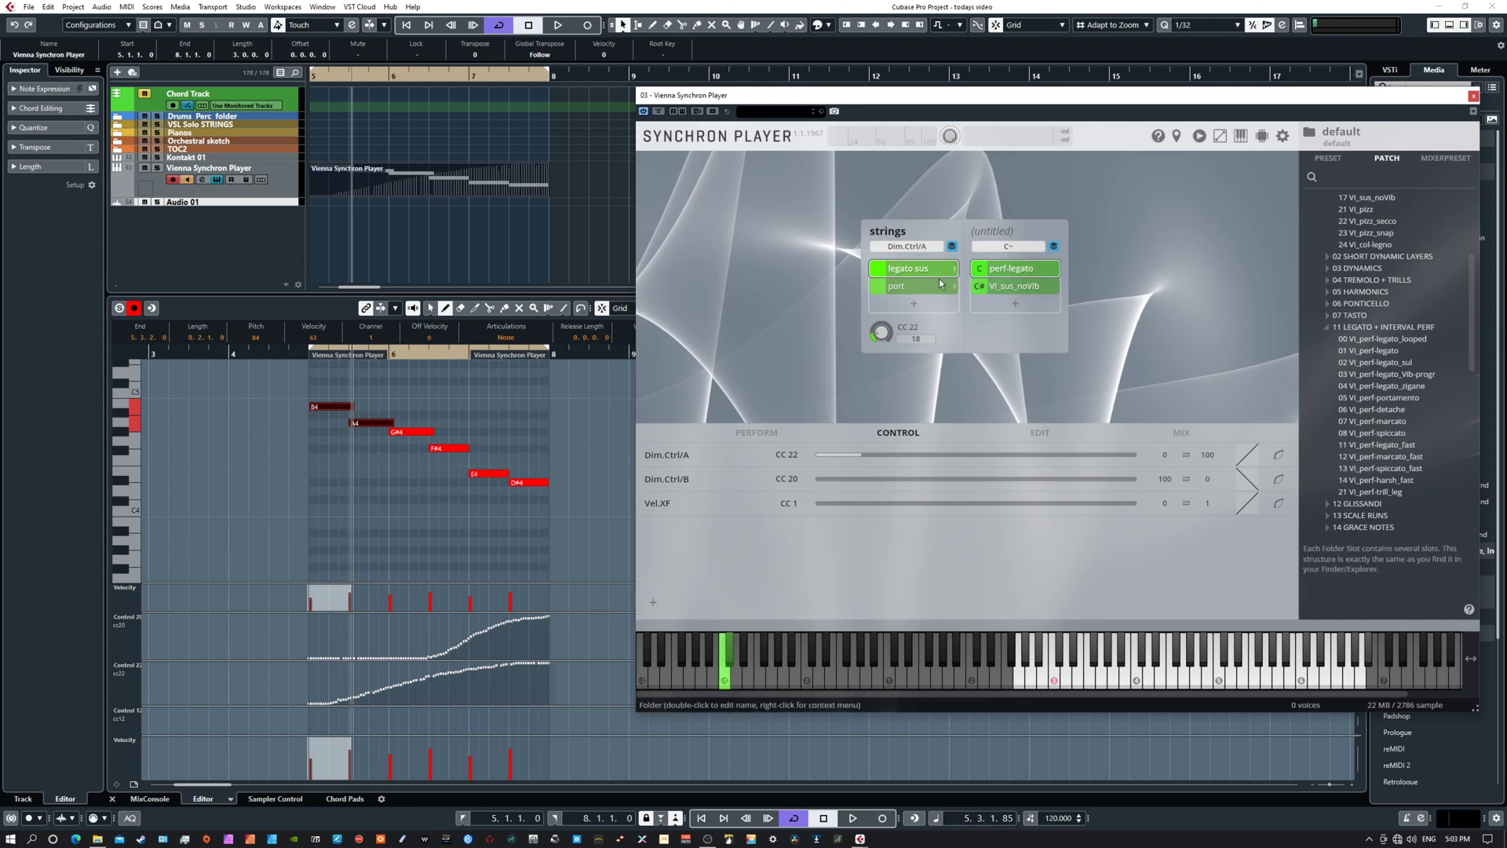
click(940, 284)
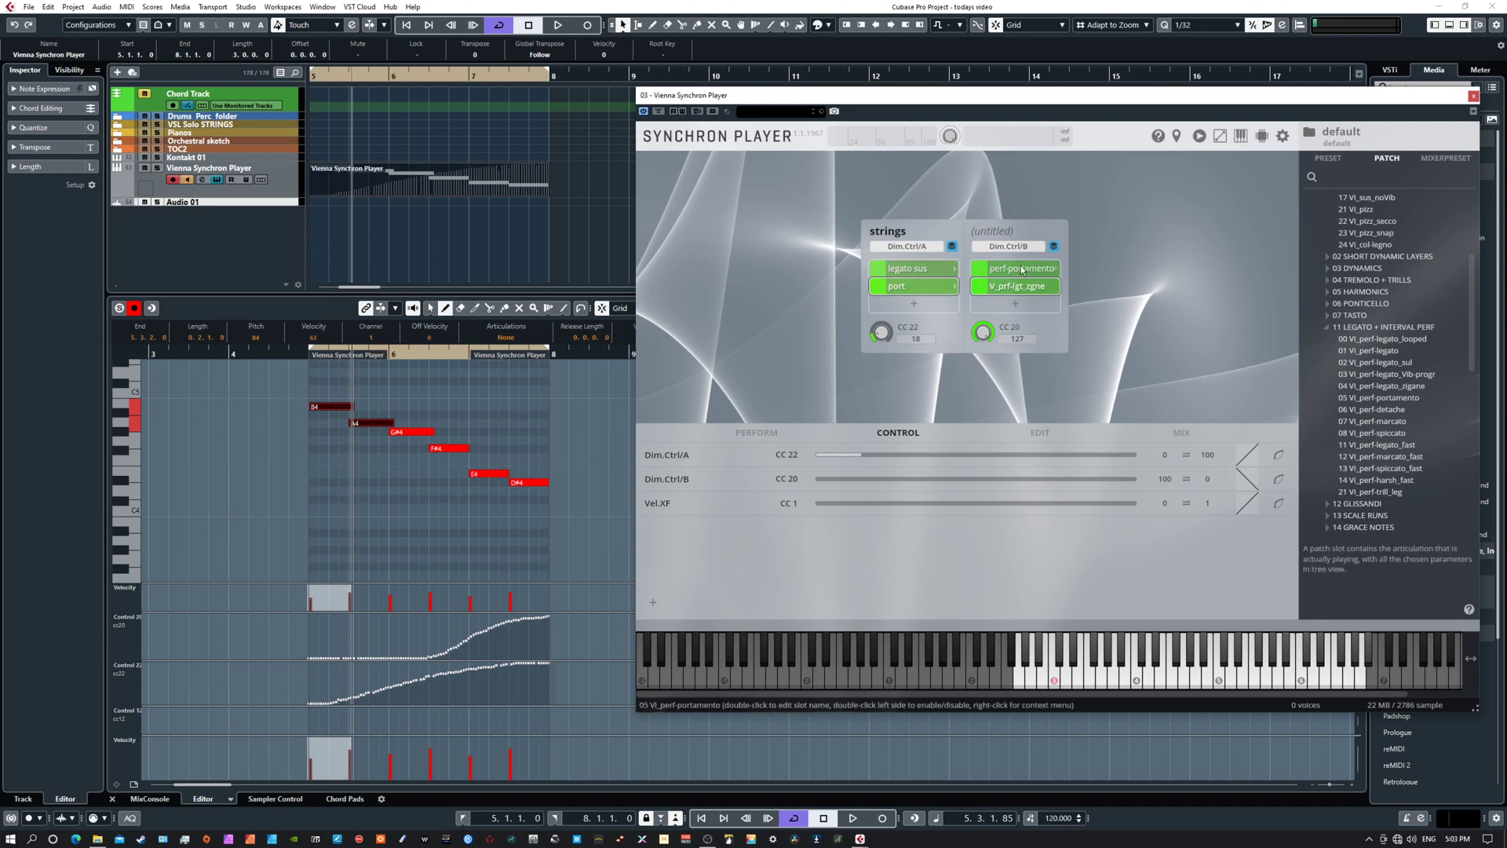
key(space)
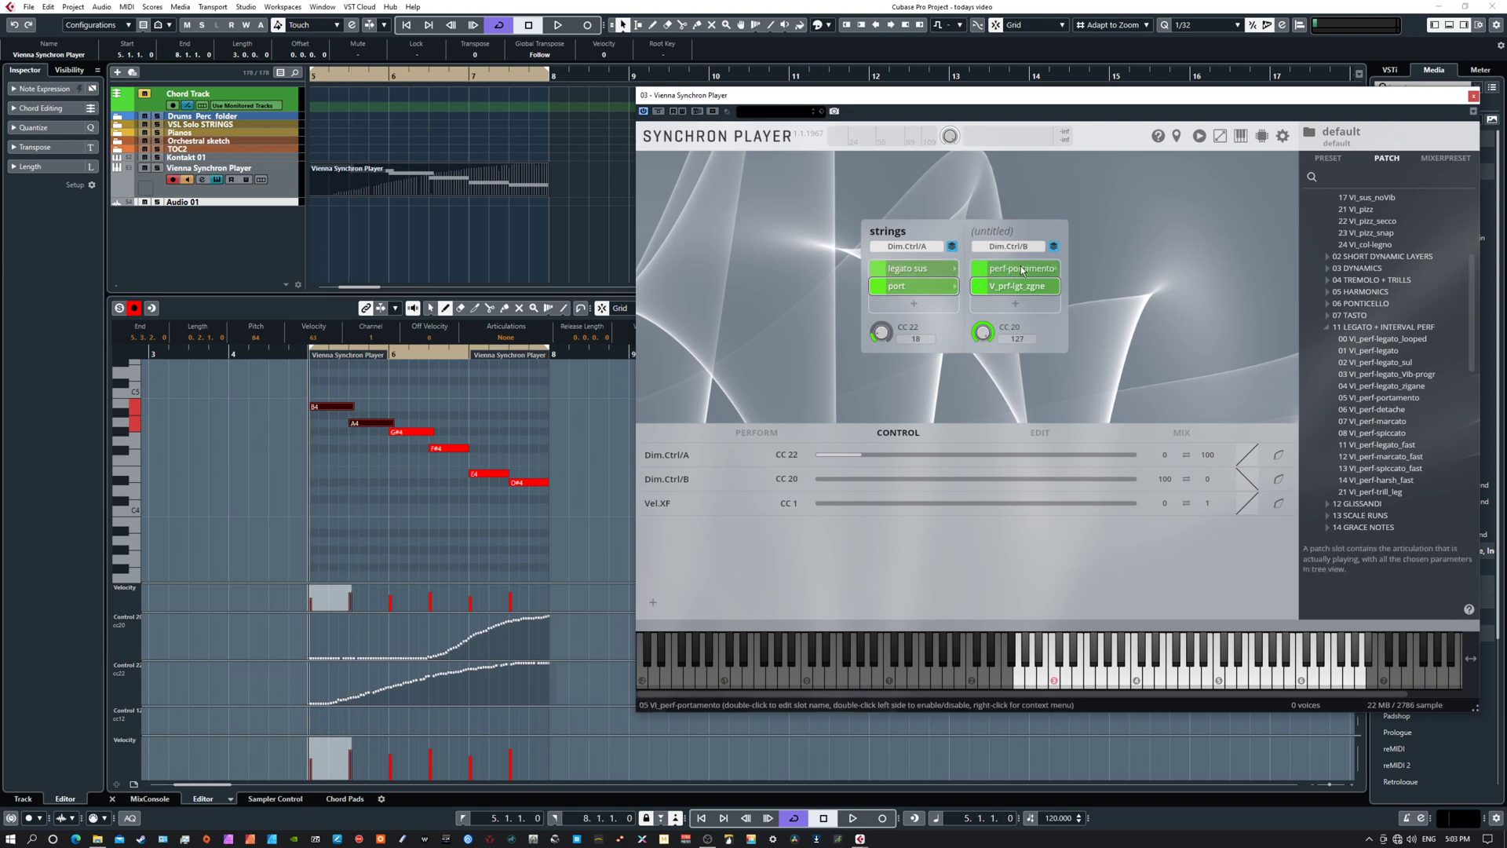
- Audition the phrase with the inverted CC 20 switching, and display the port folder's slots while browsing the solo violin patch list
key(space)
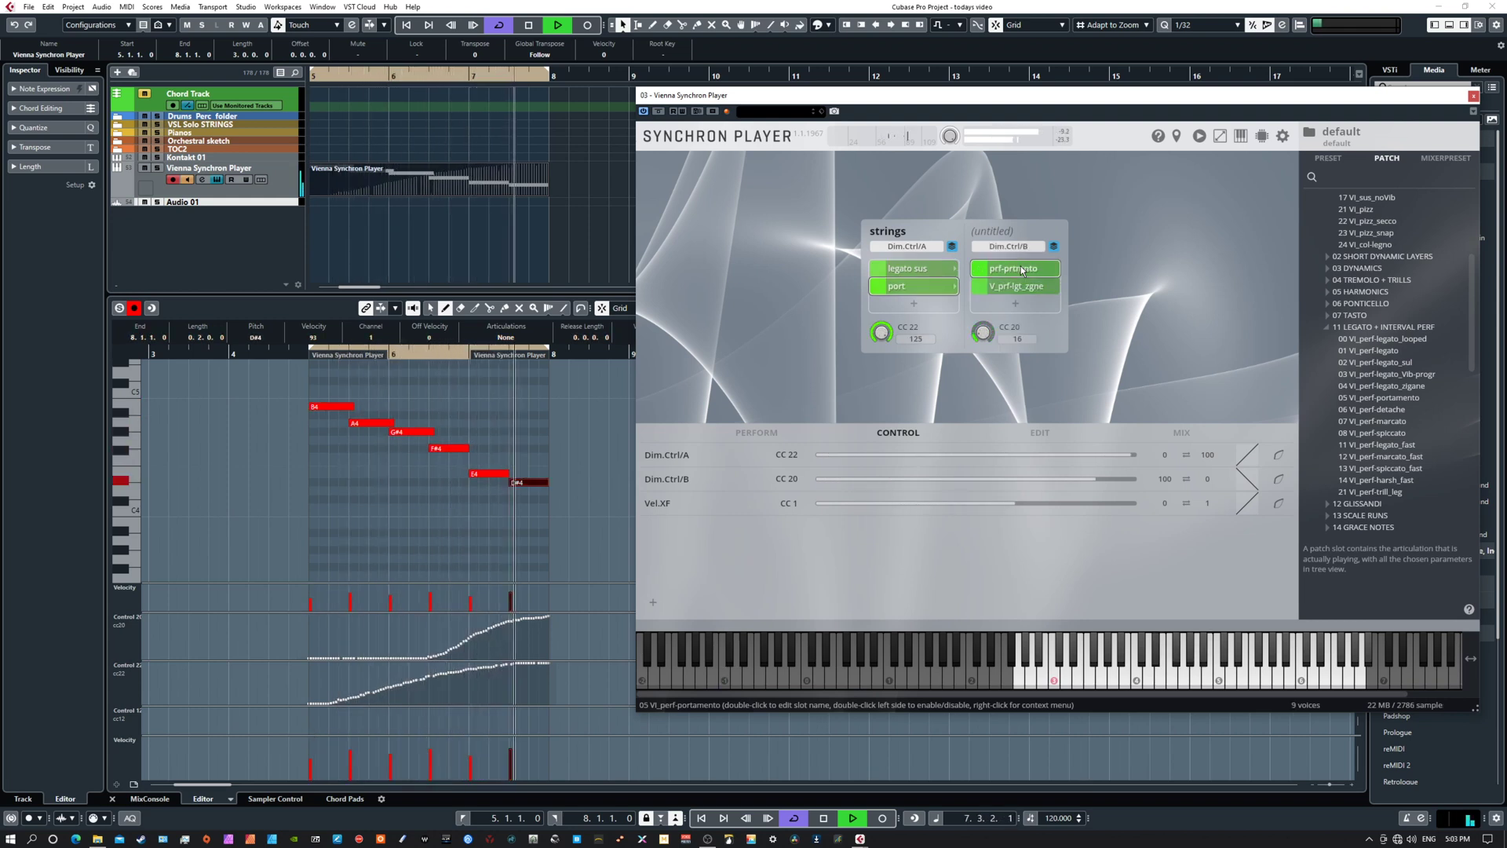
key(space)
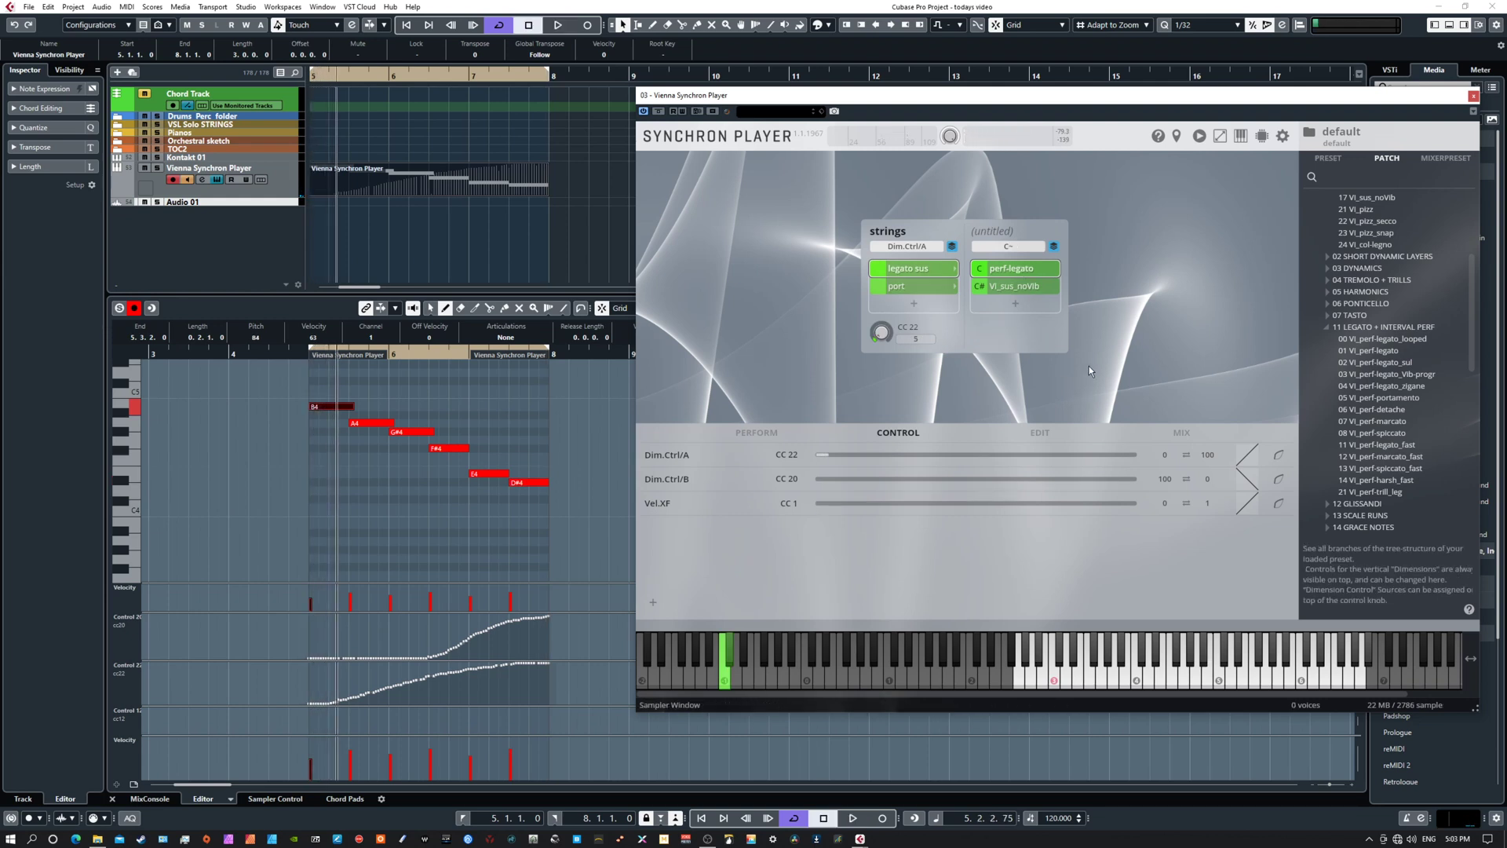
click(920, 286)
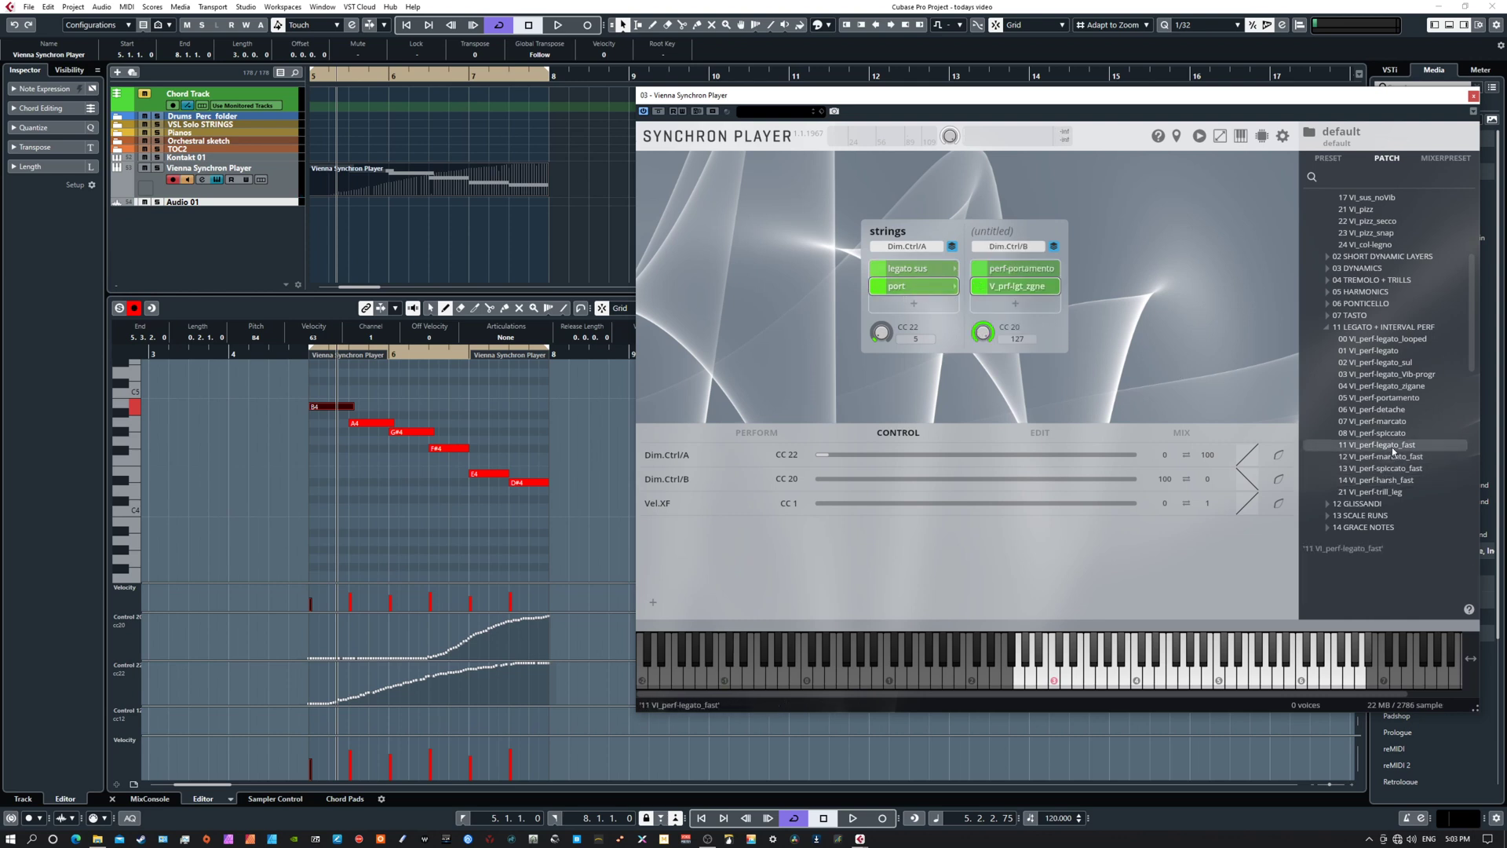
scroll(1393, 451, up, 5)
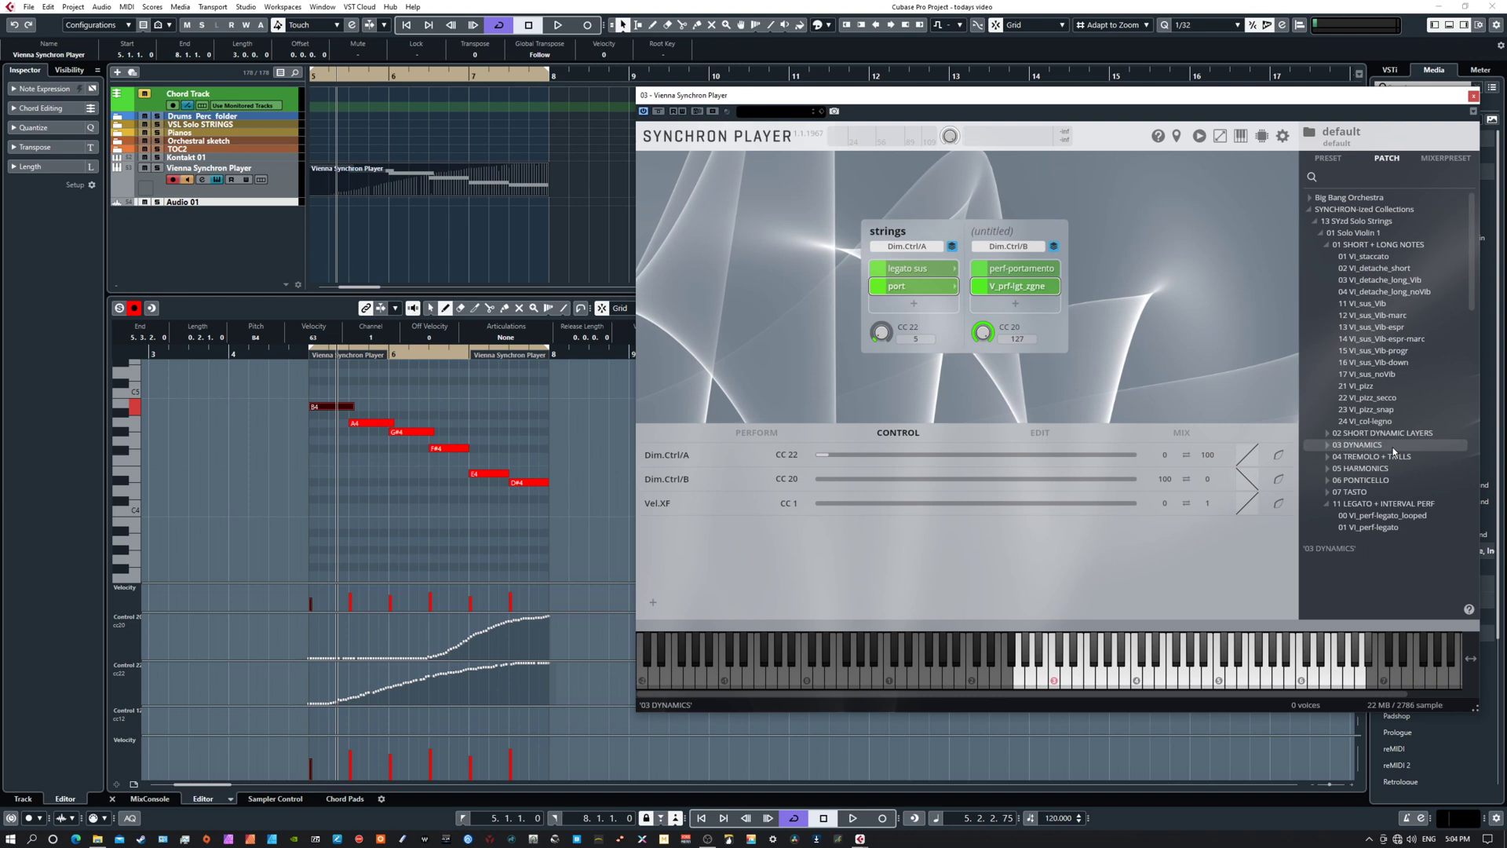
scroll(1391, 452, down, 3)
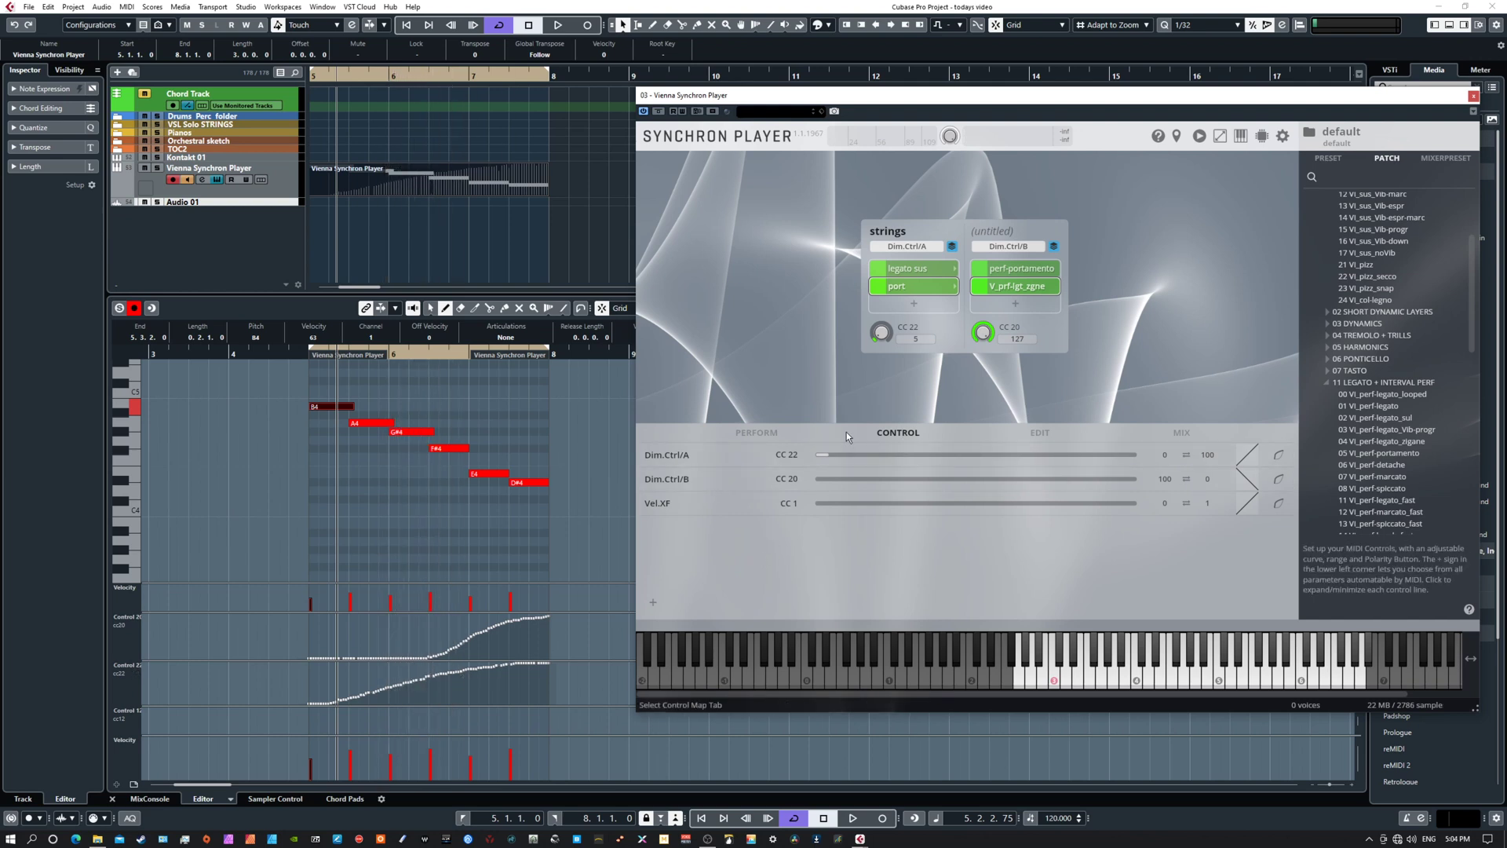
- Lengthen the envelope attack of the port folder slightly, and return to the performance faders
click(765, 435)
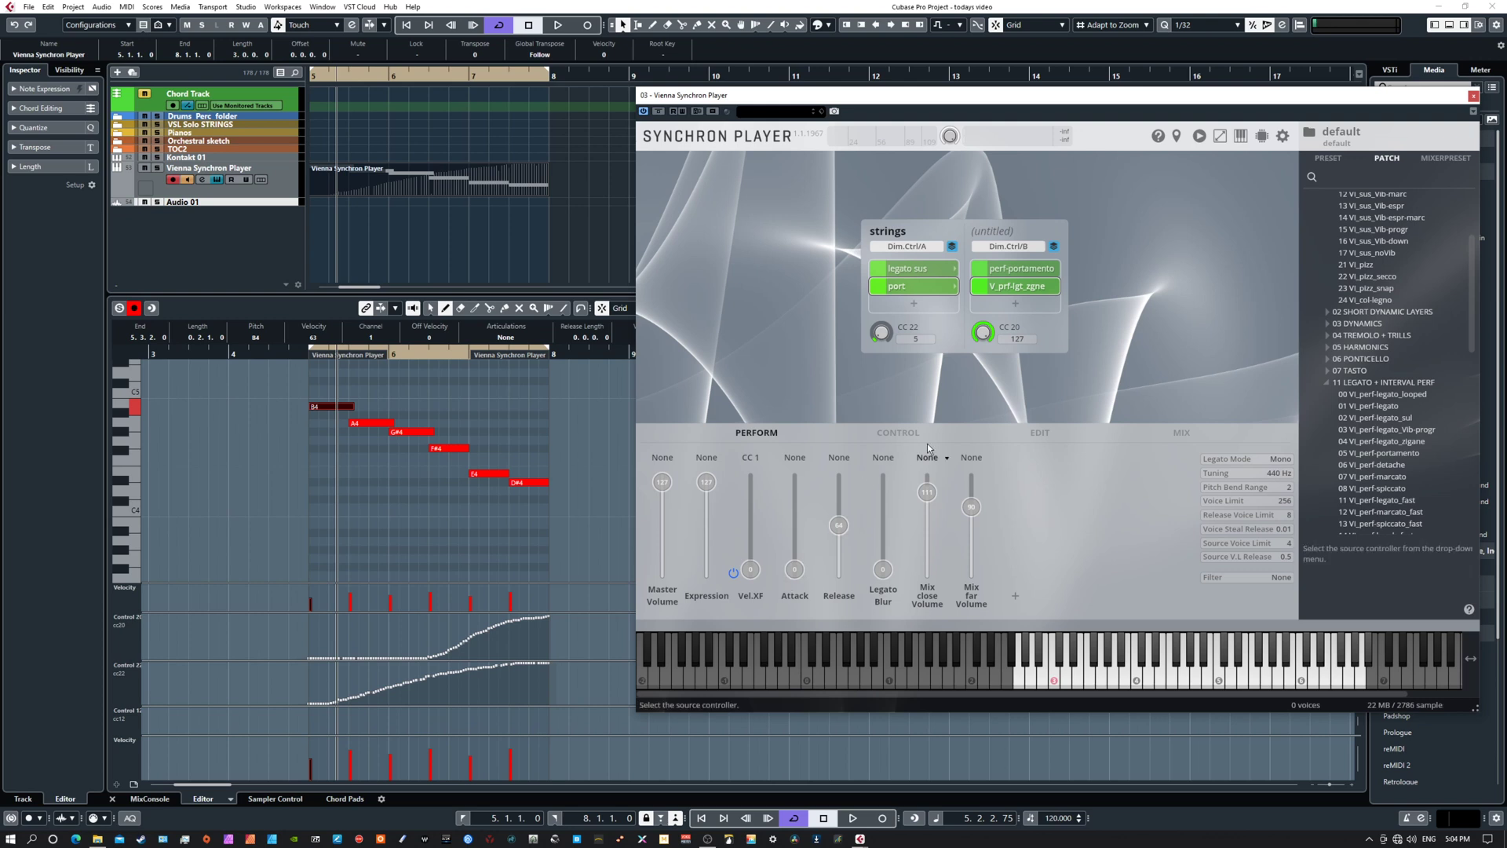
click(1031, 431)
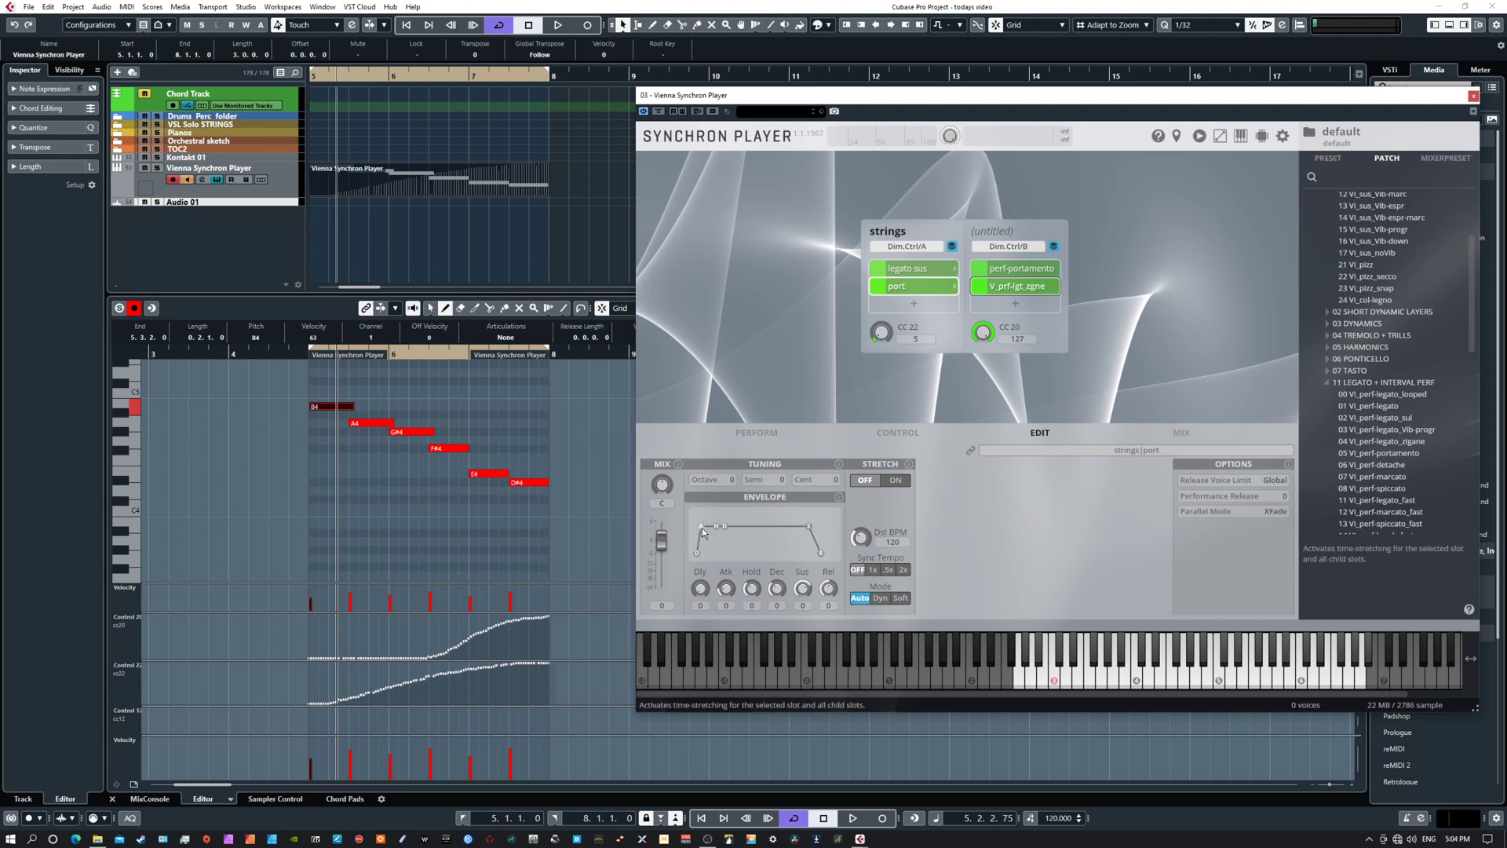
drag(701, 527, 703, 533)
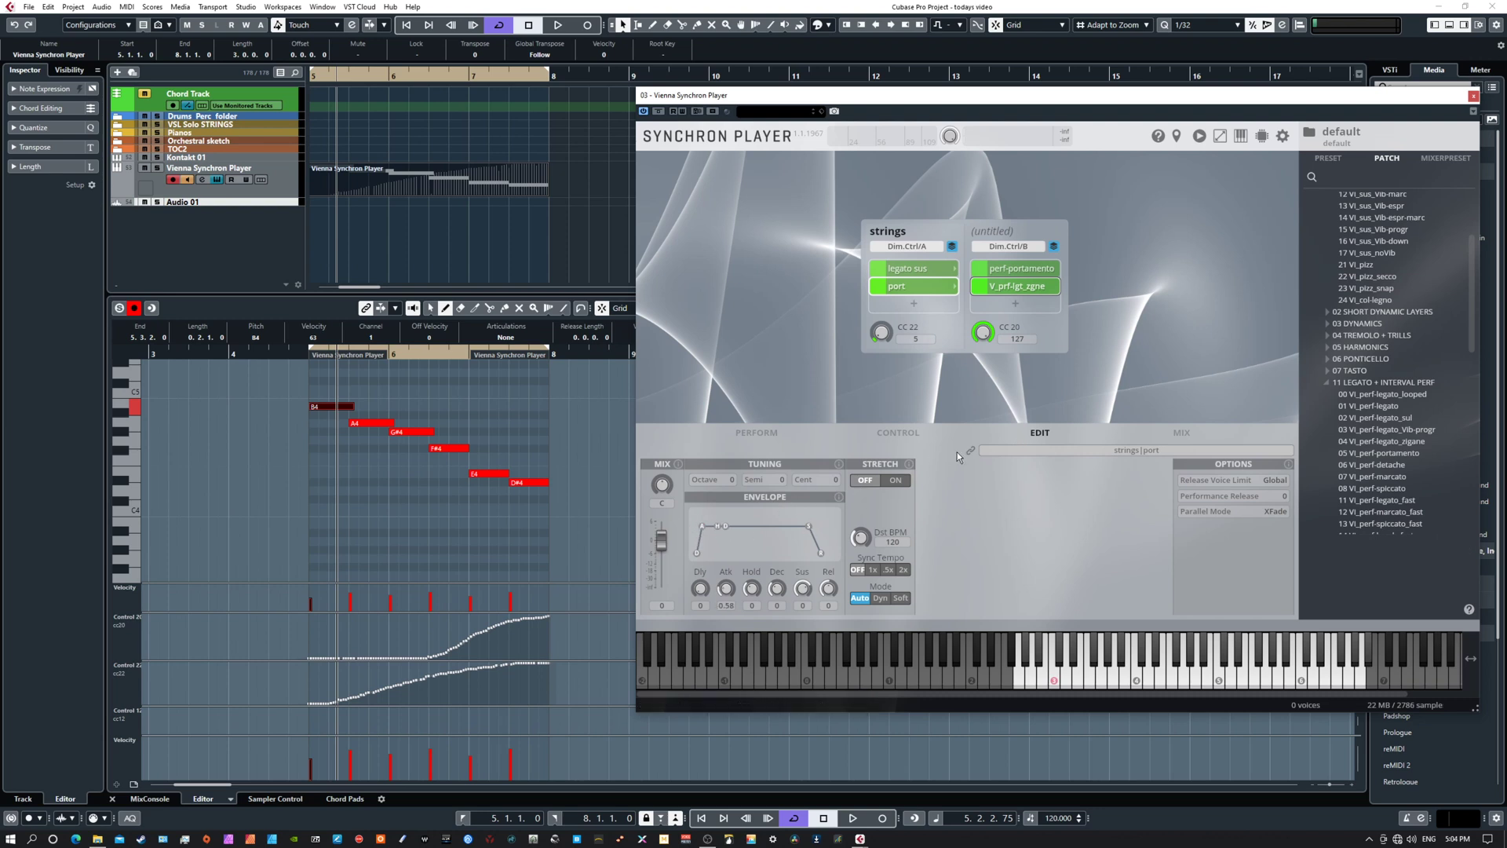
click(774, 433)
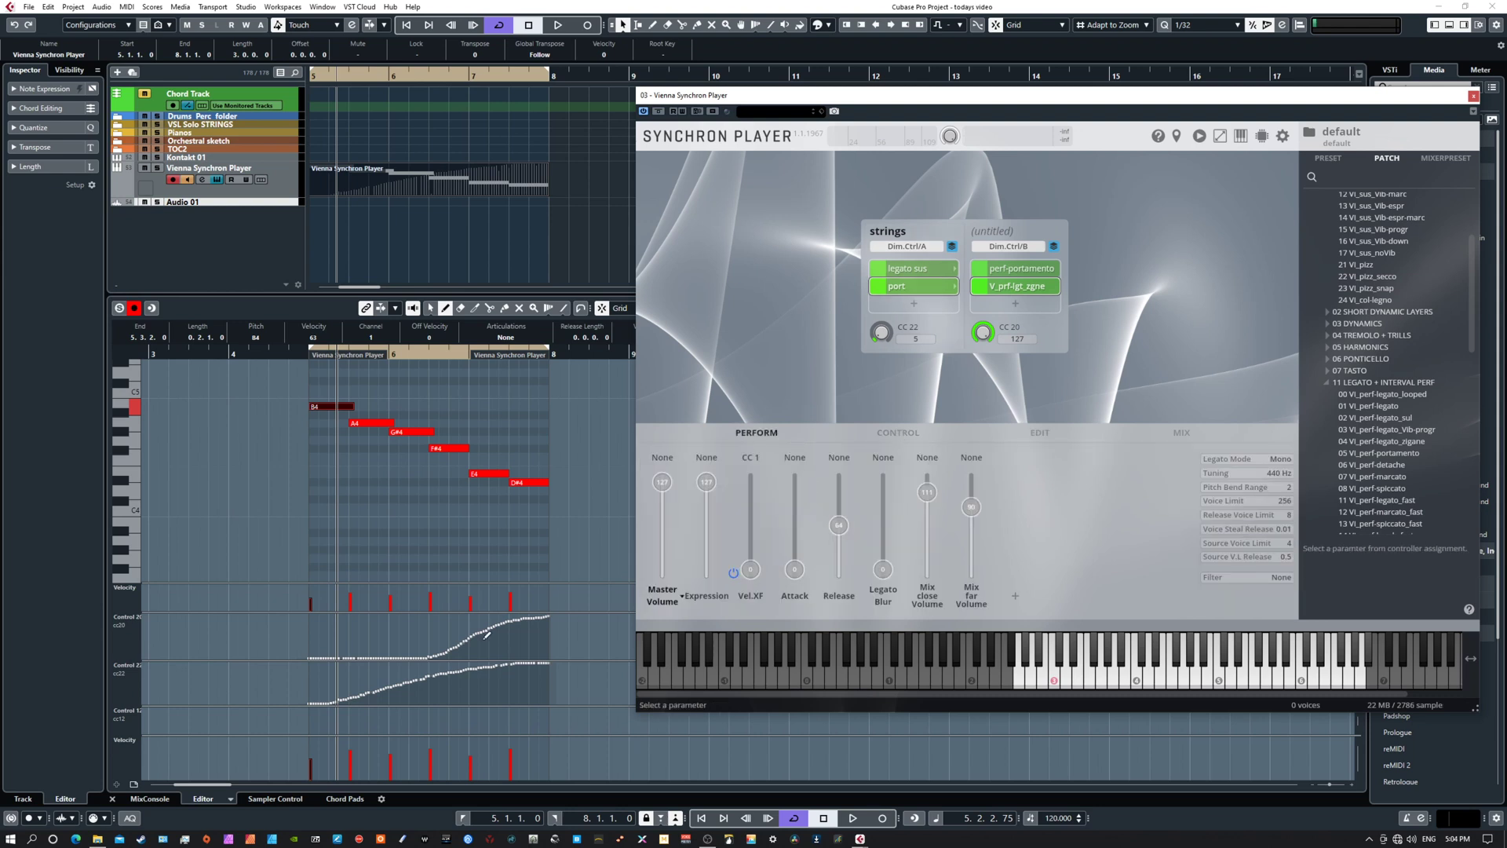
- Add a third slot to the strings dimension, load 07 VI_perf-marcato into it, and expand it into a folder with its own dimension
click(914, 306)
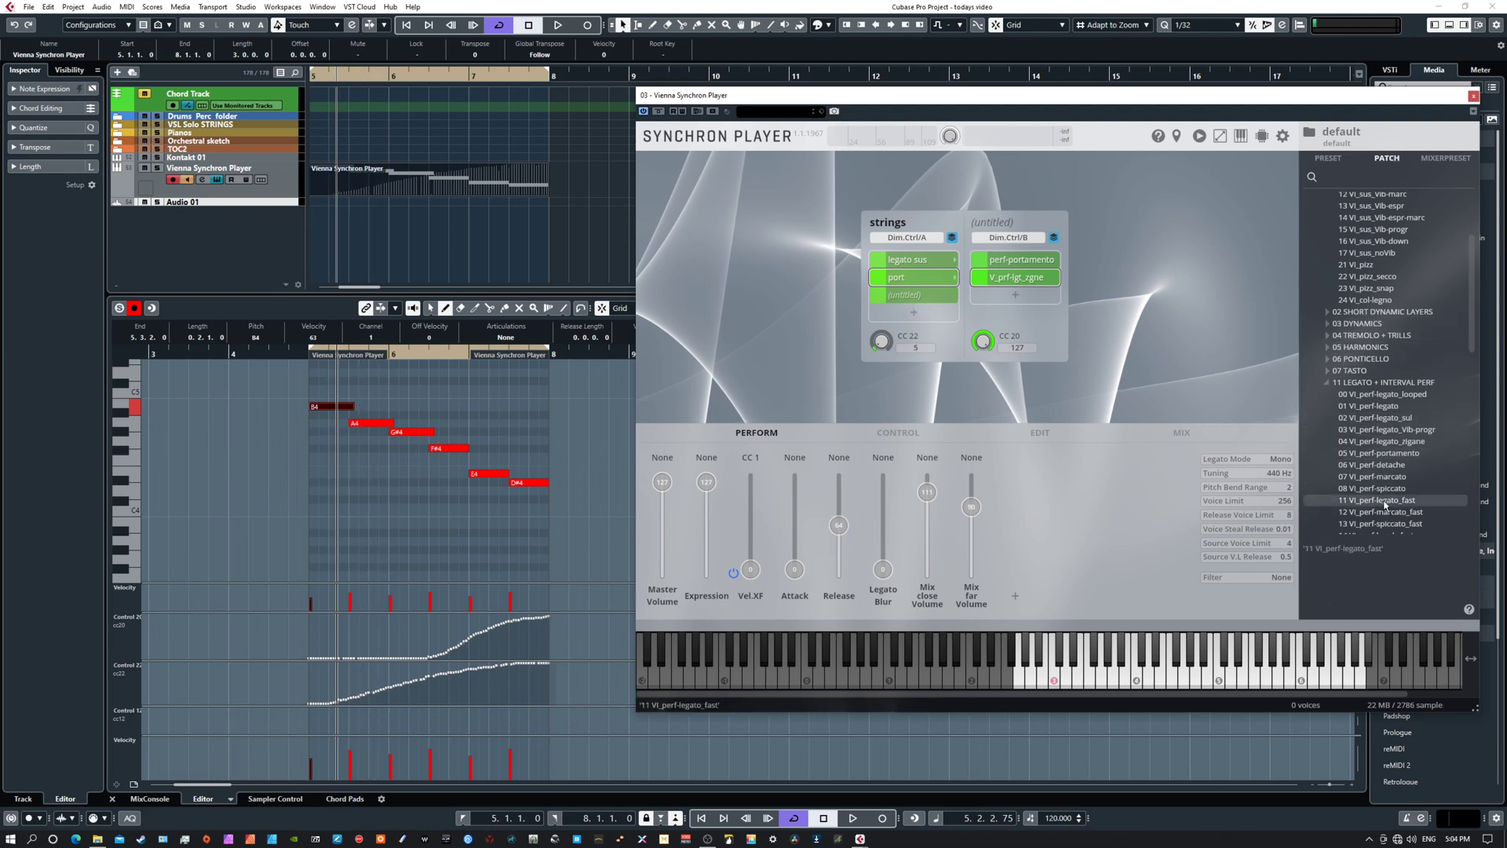
drag(1360, 478, 925, 301)
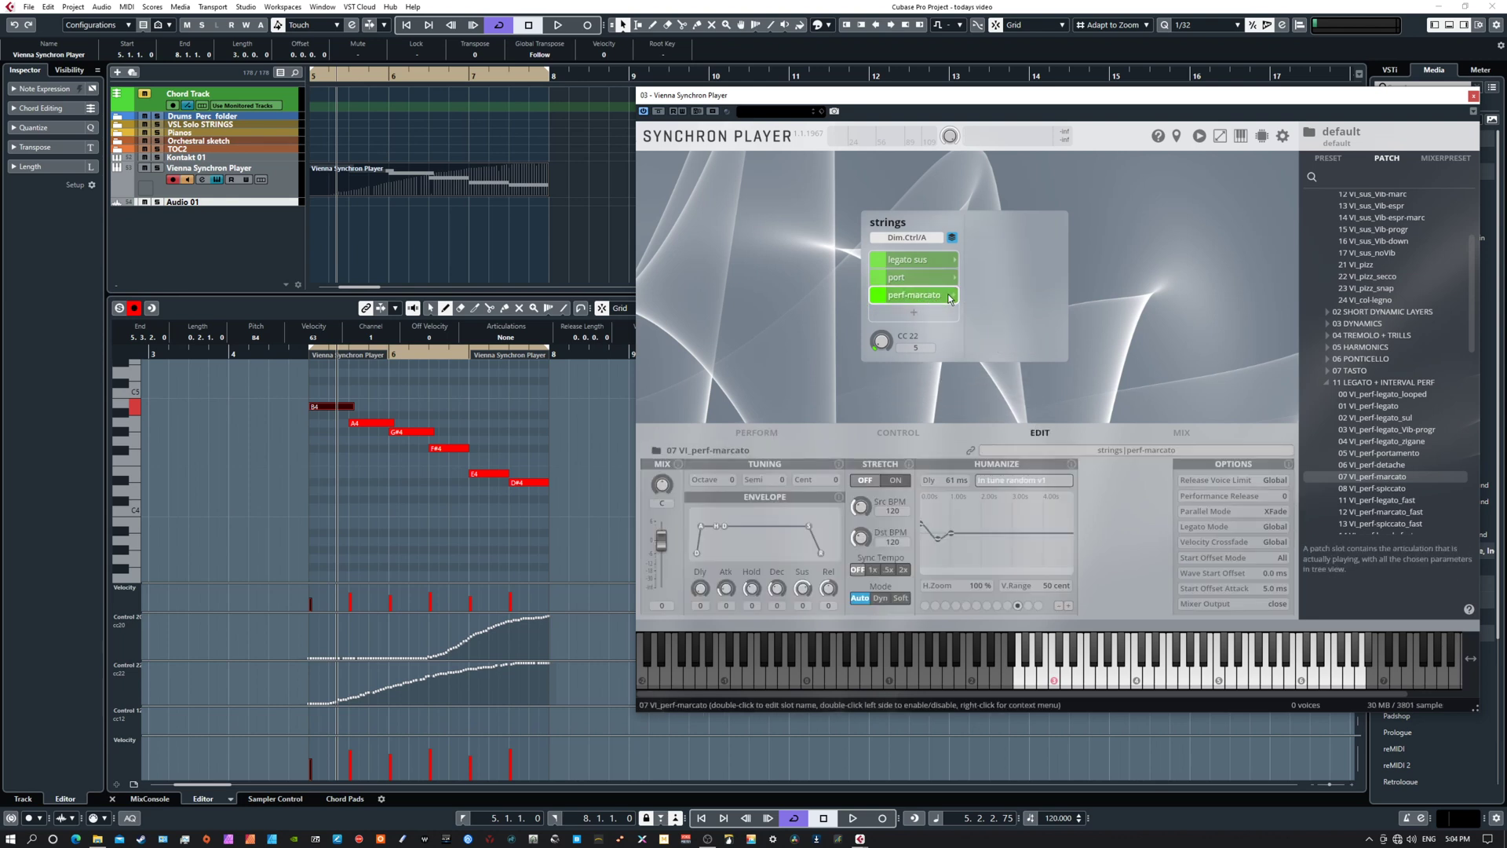
click(952, 301)
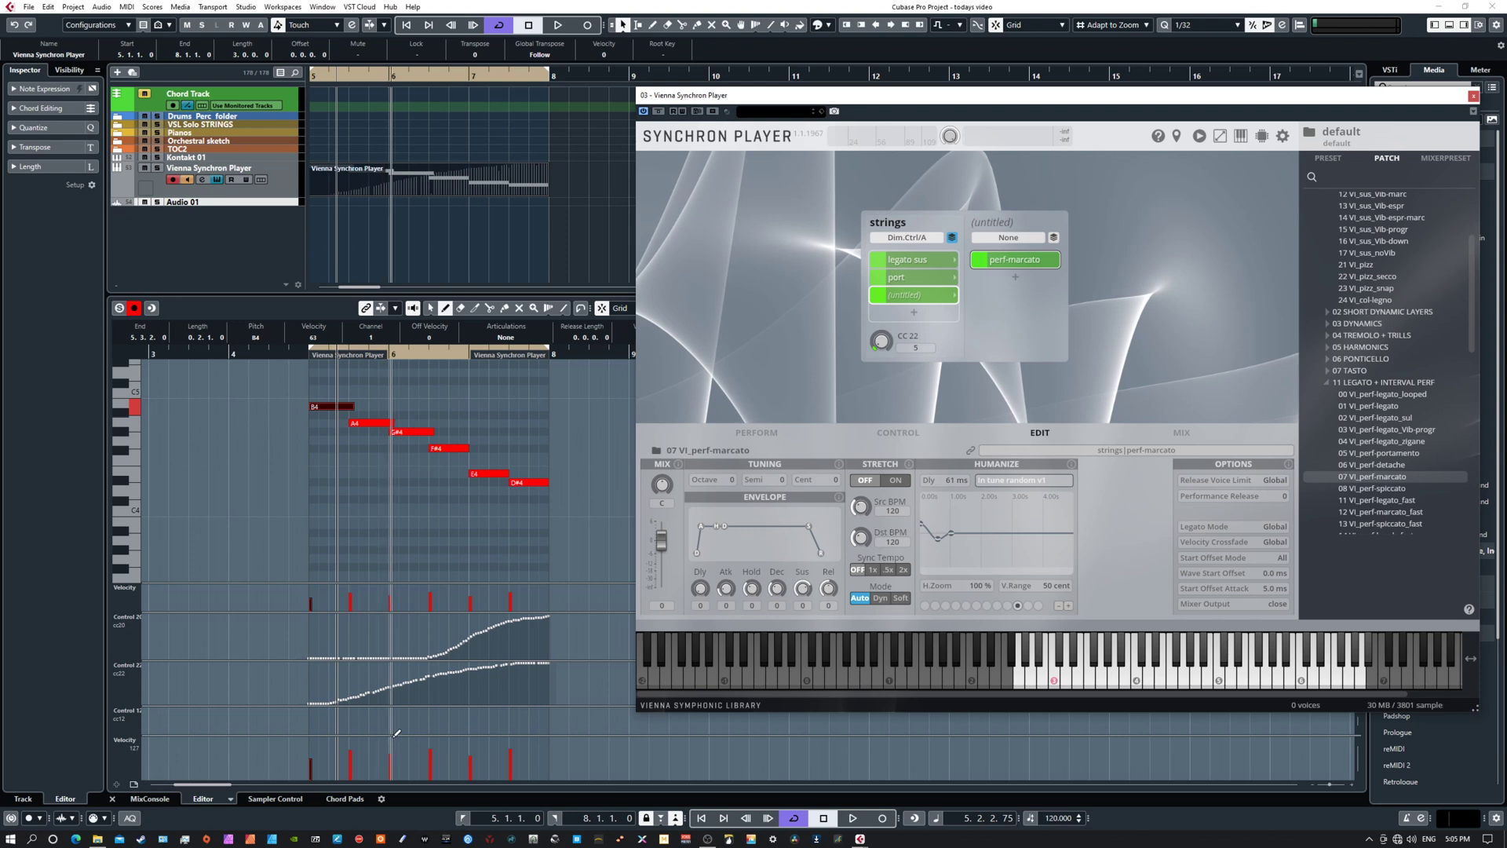
- Draw a CC 12 curve with two humps from bar 6 to near the phrase's end, and return to object selection
mouse_move(396, 729)
mouse_down()
mouse_move(420, 714)
mouse_move(483, 731)
mouse_move(522, 714)
mouse_move(542, 732)
mouse_up()
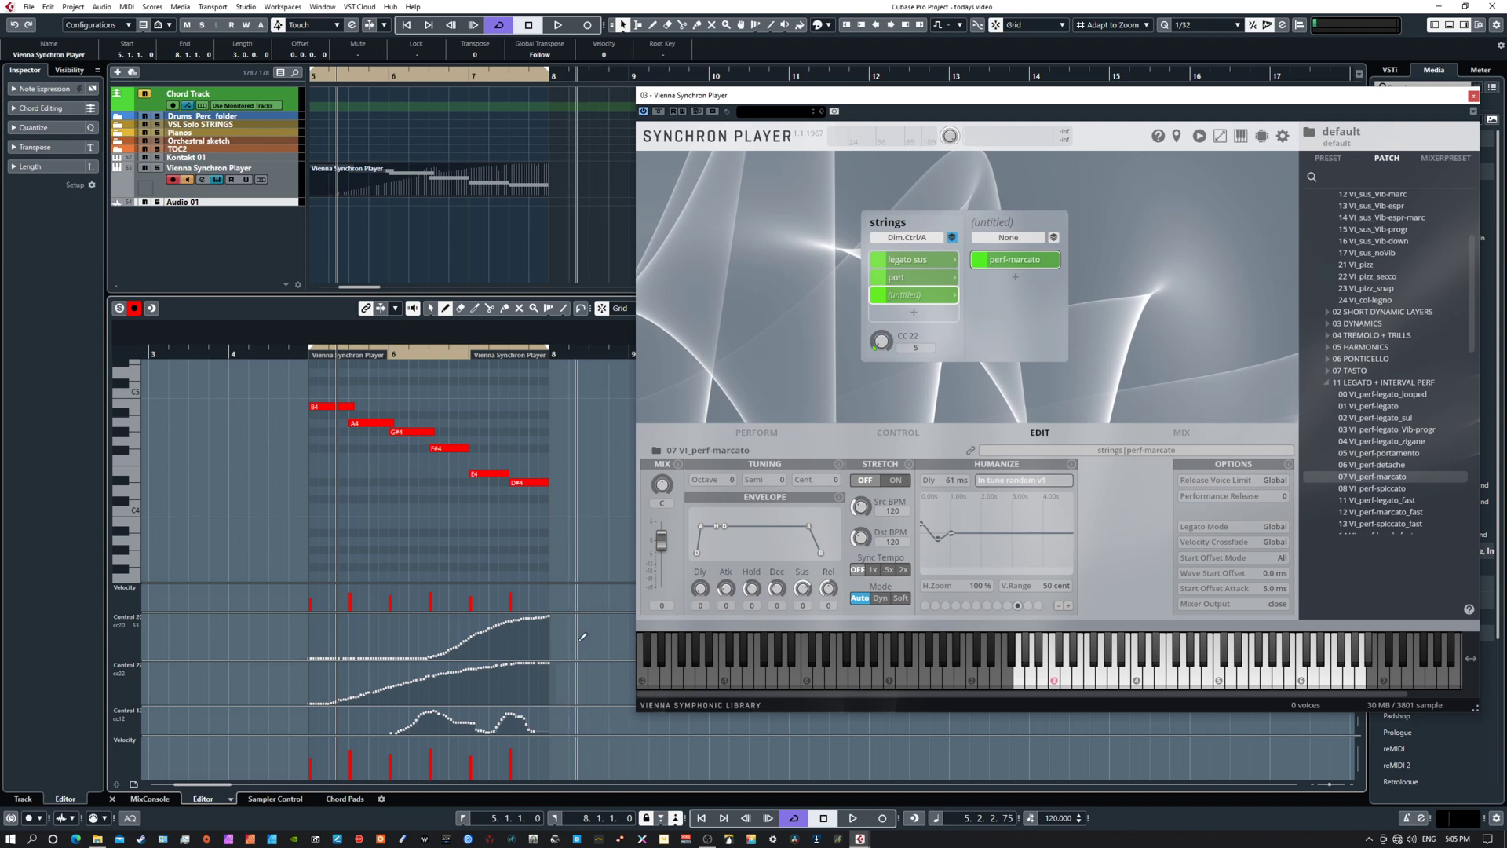
right_click(608, 562)
click(608, 560)
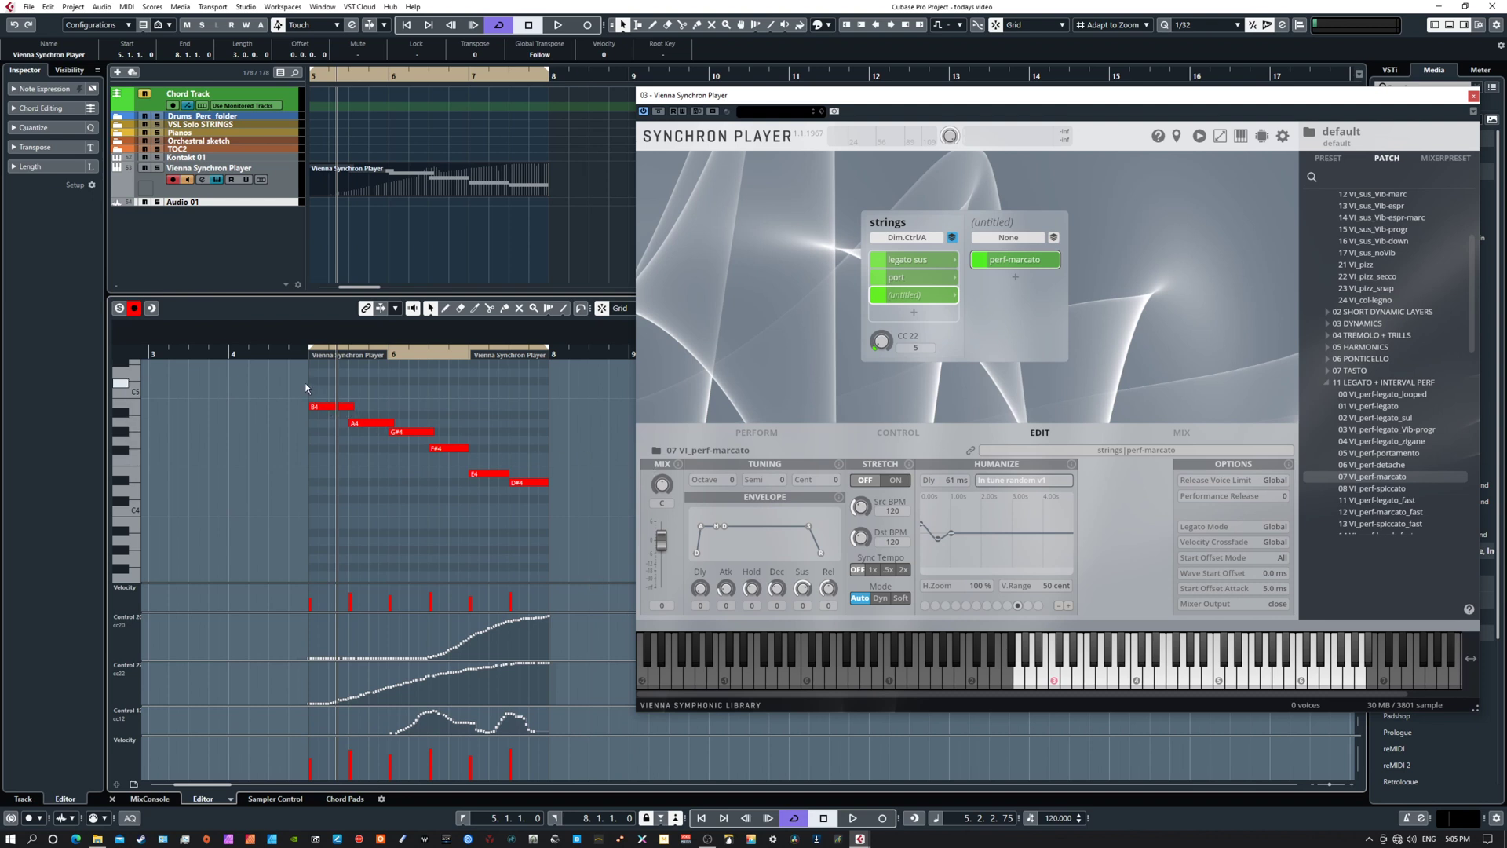
- Select the phrase's first three notes, and select the new folder holding perf-marcato in the strings dimension
drag(341, 422, 342, 421)
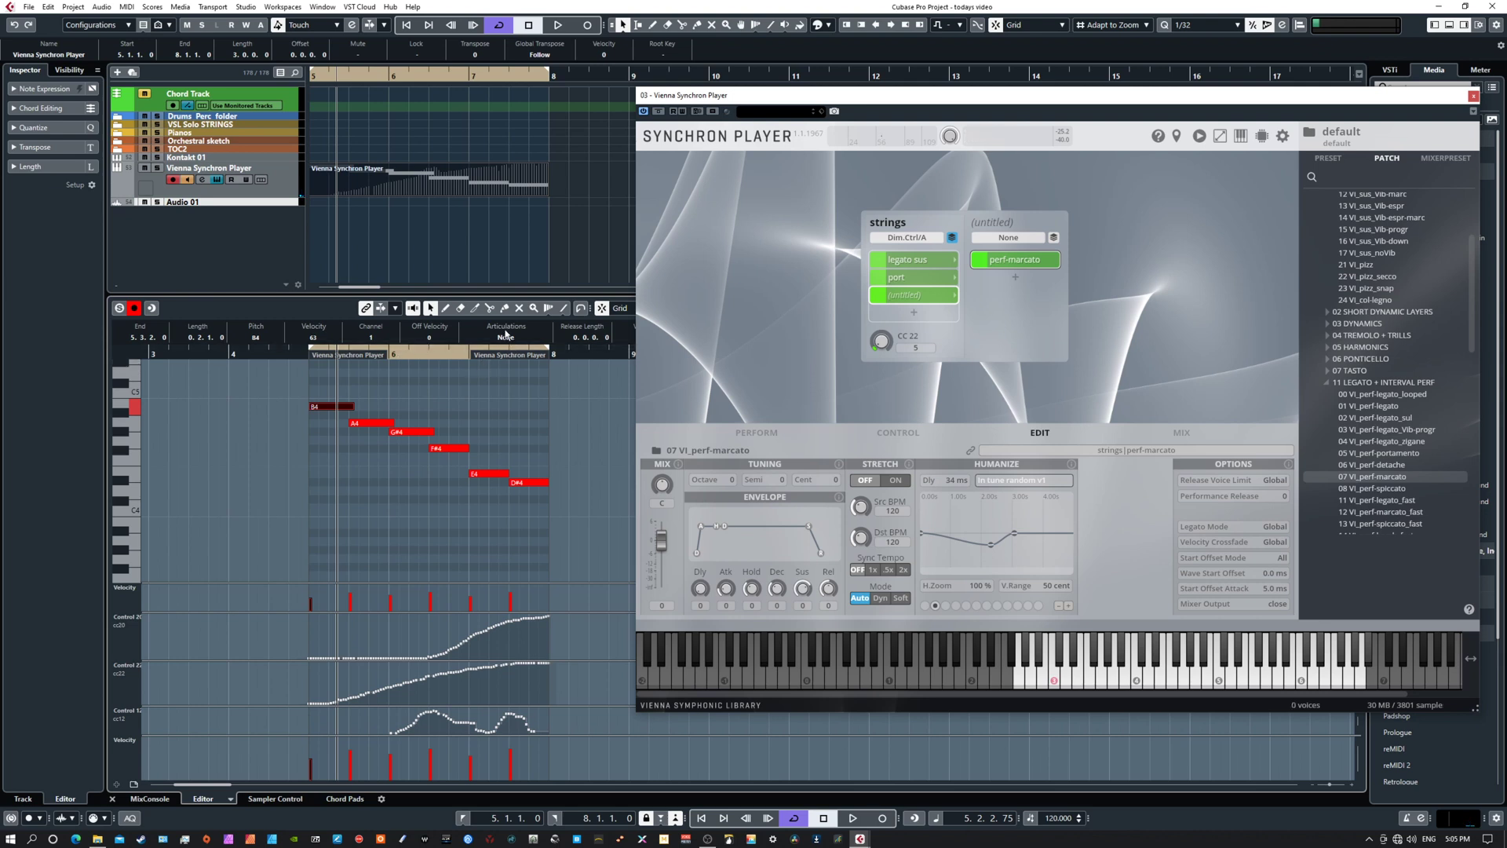
drag(311, 394, 411, 453)
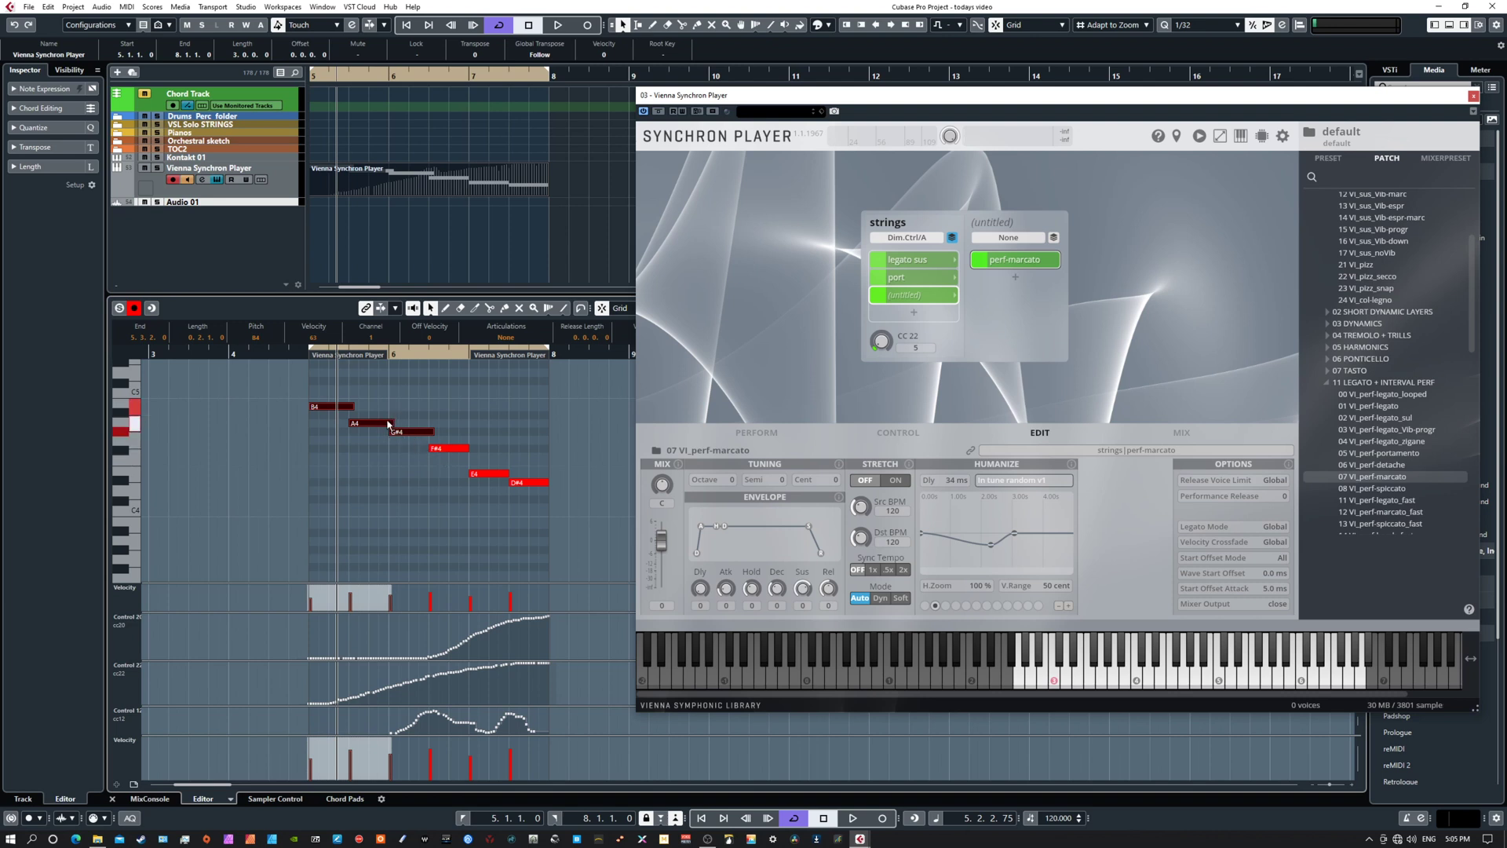
click(879, 294)
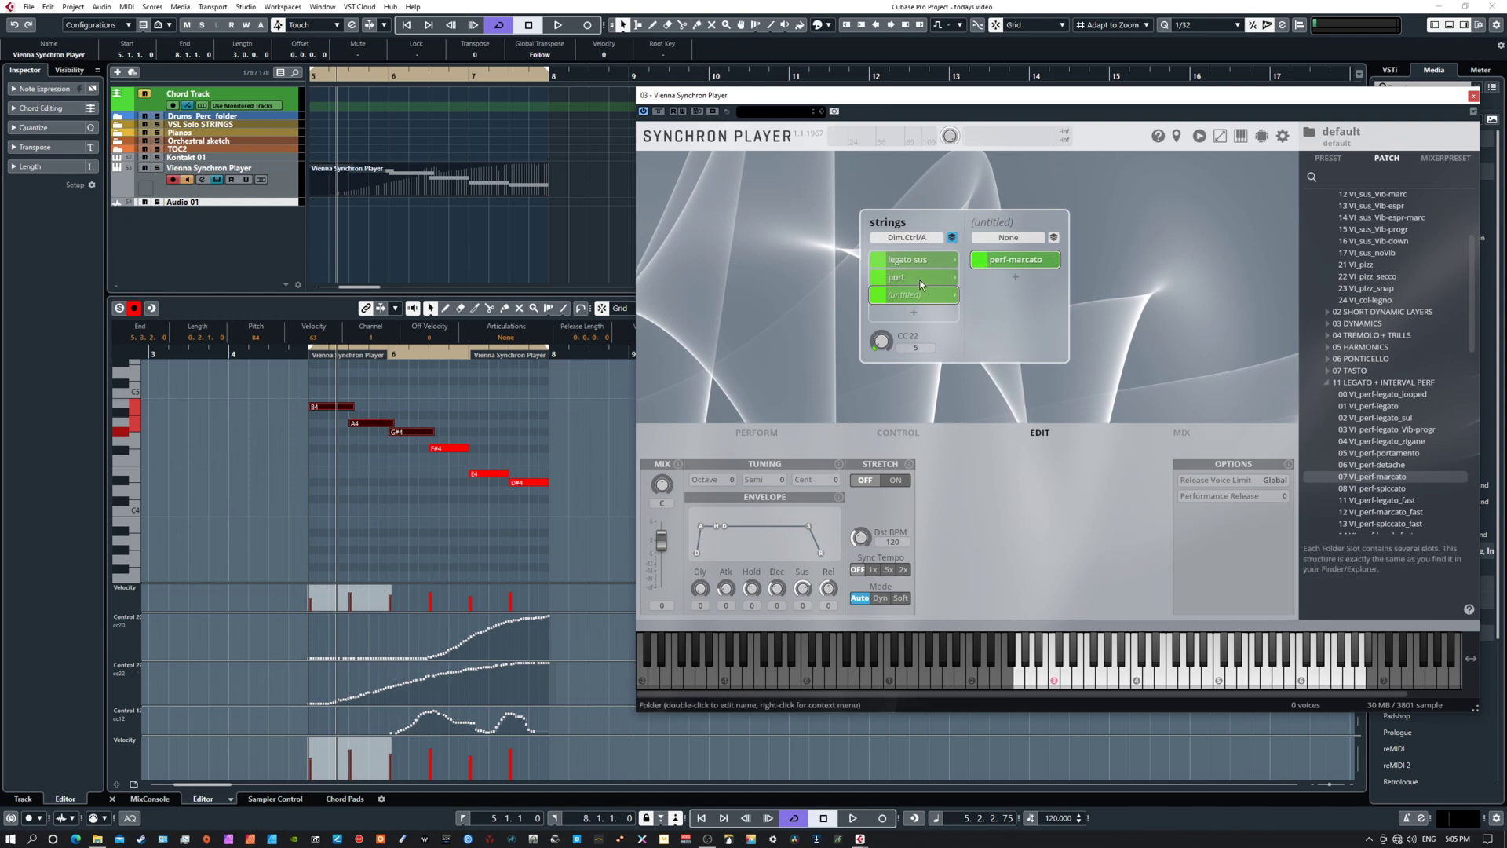
- Redraw the CC 22 curve as low at the start, high just before bar 6, and low through the phrase's end
right_click(378, 701)
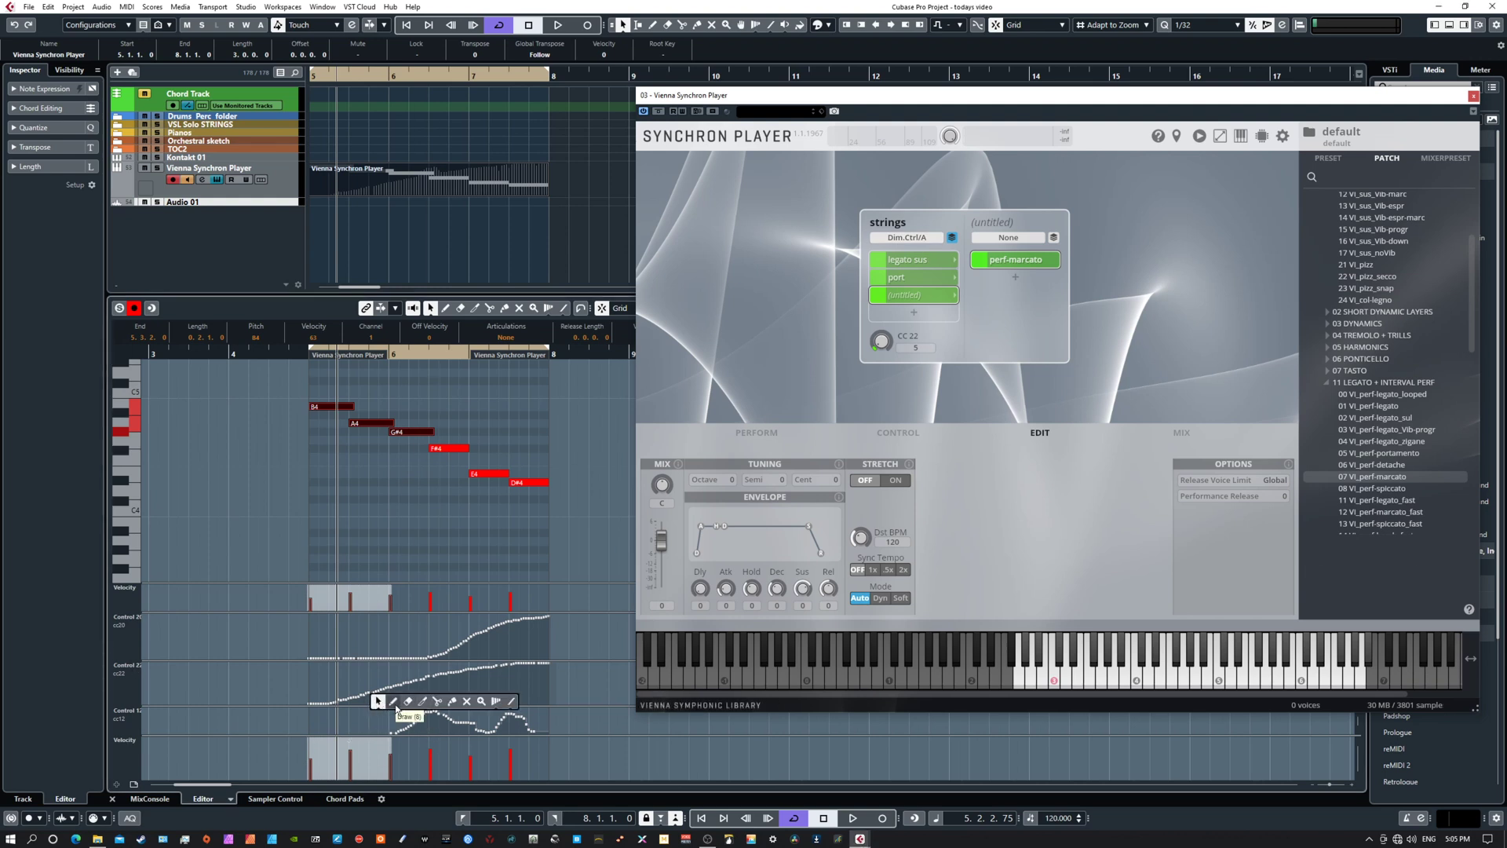
click(395, 703)
mouse_move(309, 696)
mouse_down()
mouse_move(450, 673)
mouse_move(478, 700)
mouse_move(424, 666)
mouse_move(302, 701)
mouse_move(431, 666)
mouse_move(377, 692)
mouse_move(359, 668)
mouse_move(313, 669)
mouse_move(389, 670)
mouse_move(408, 701)
mouse_move(551, 702)
mouse_up()
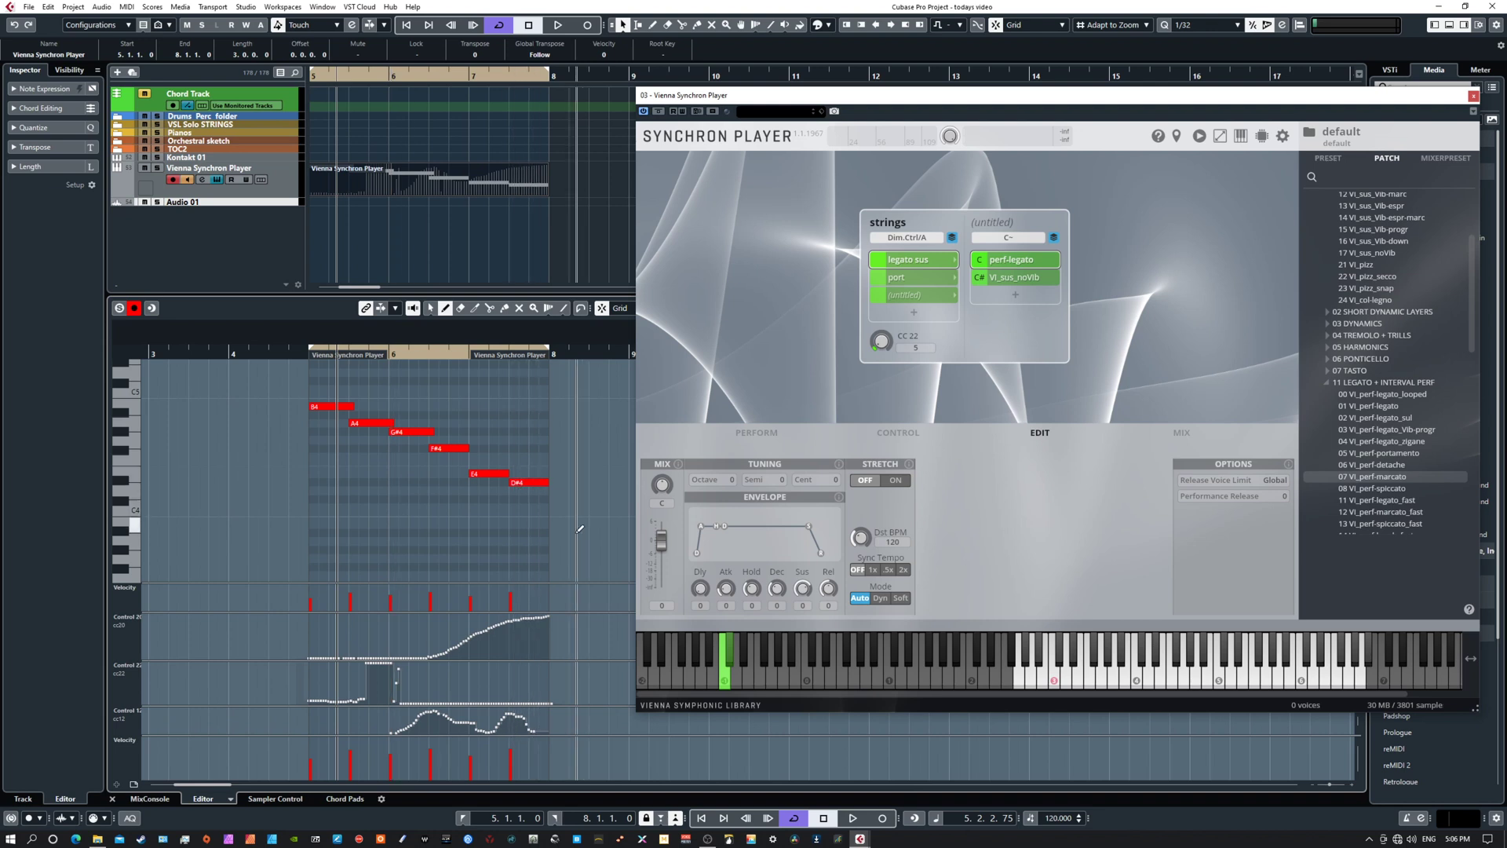
key(1)
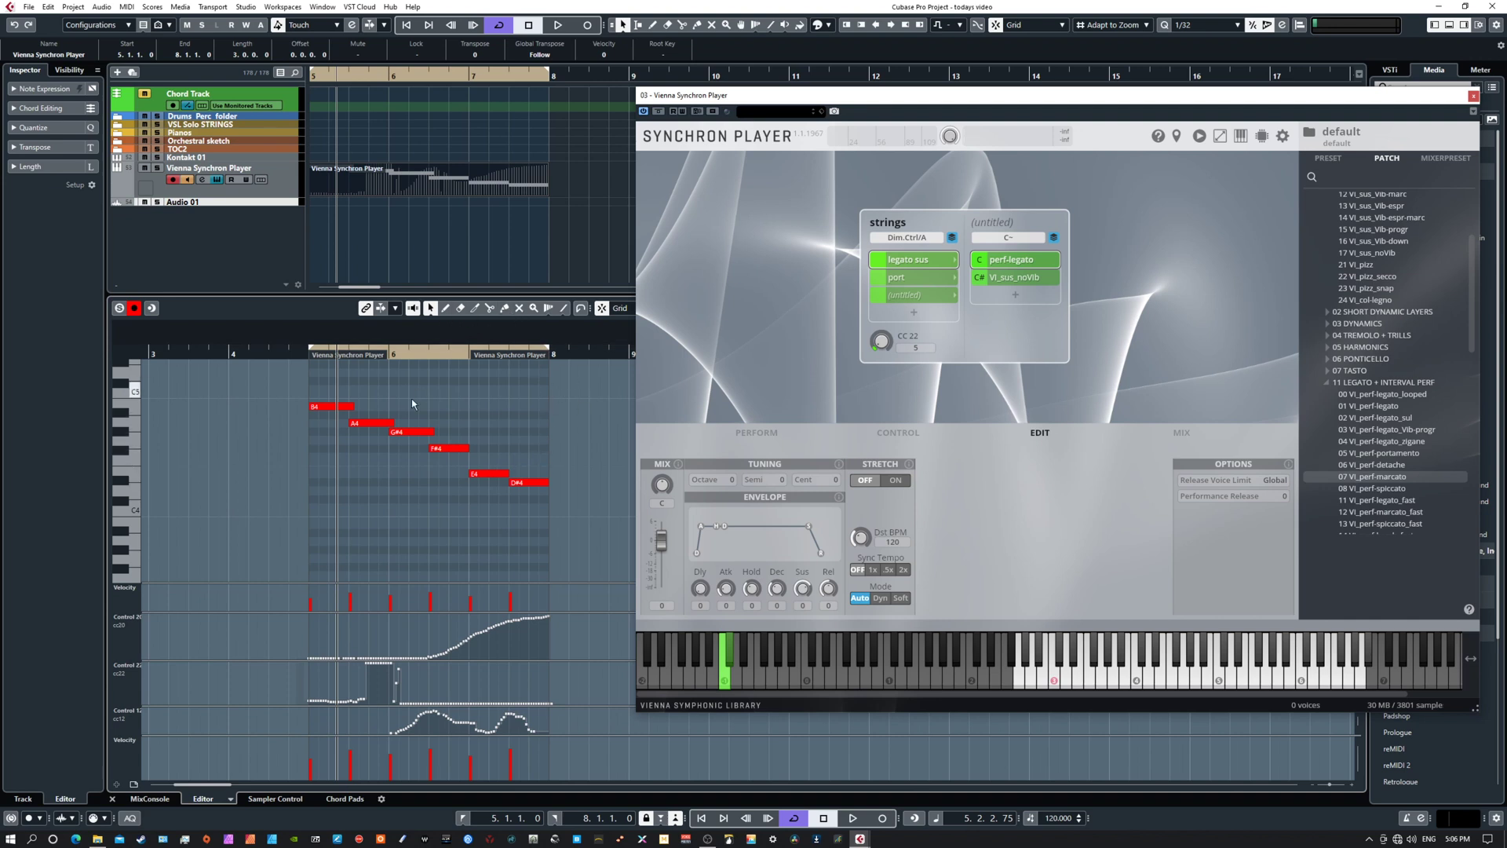
- Select the phrase's first five notes, and select only the F#4 note to compare it with the redrawn CC 22 curve
drag(349, 387, 482, 511)
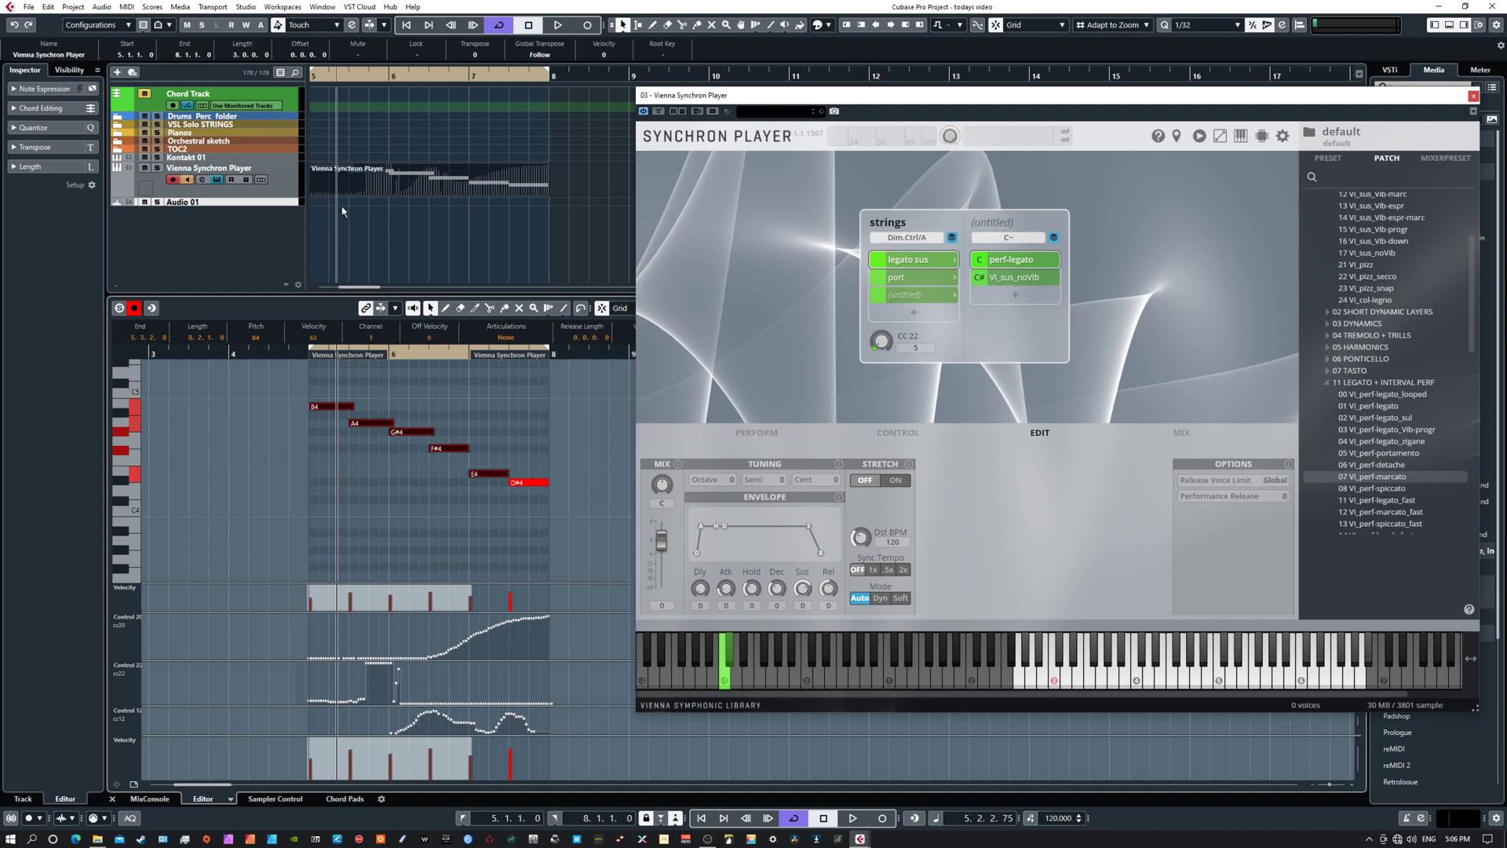
click(374, 398)
drag(437, 416, 462, 475)
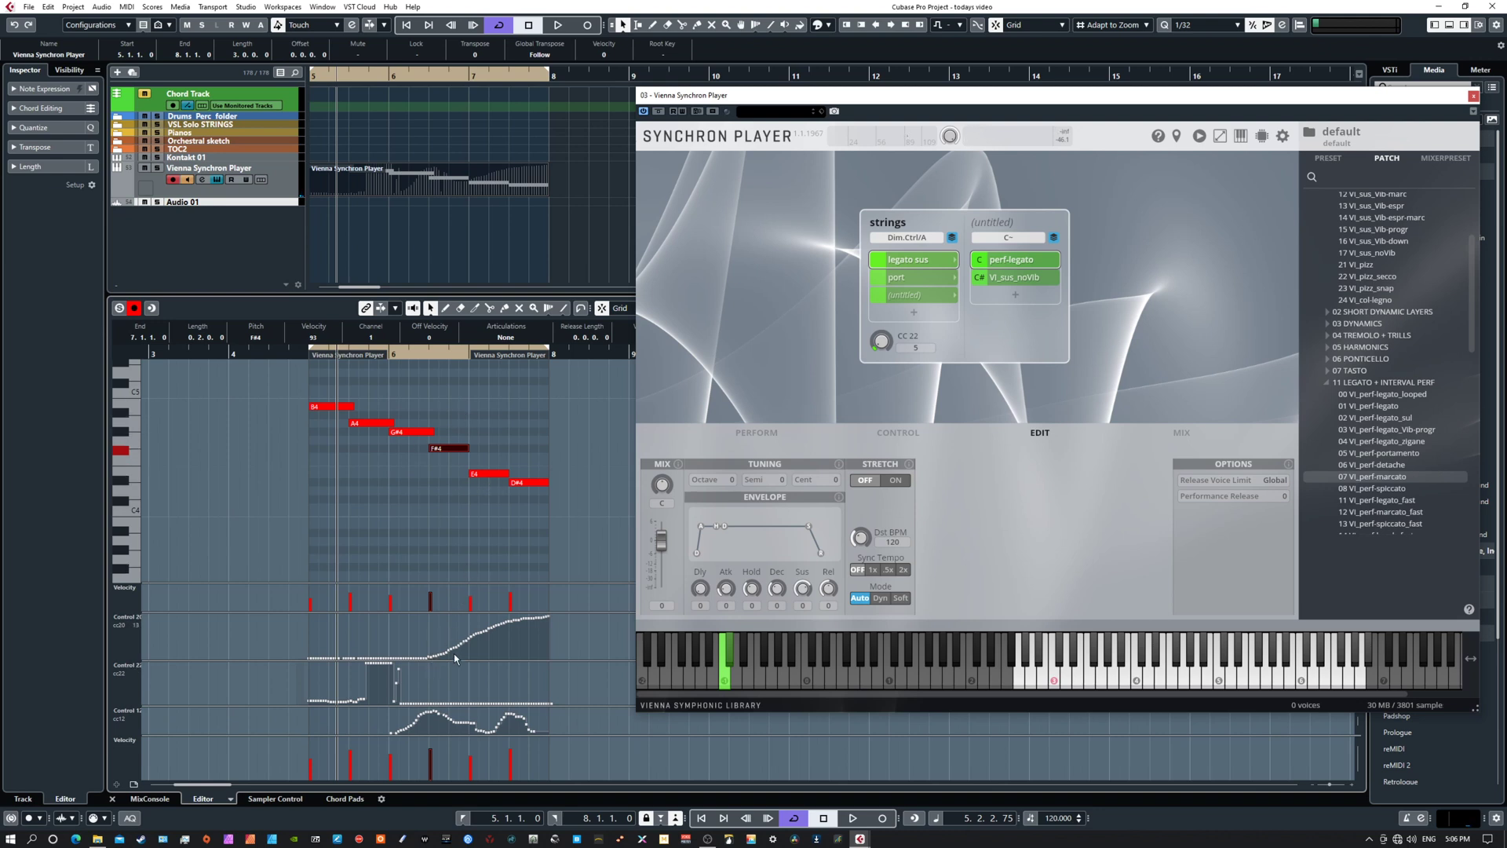
- Turn the Dim.Ctrl/A slot crossfade off, display the port folder, and turn the crossfade on again
click(953, 238)
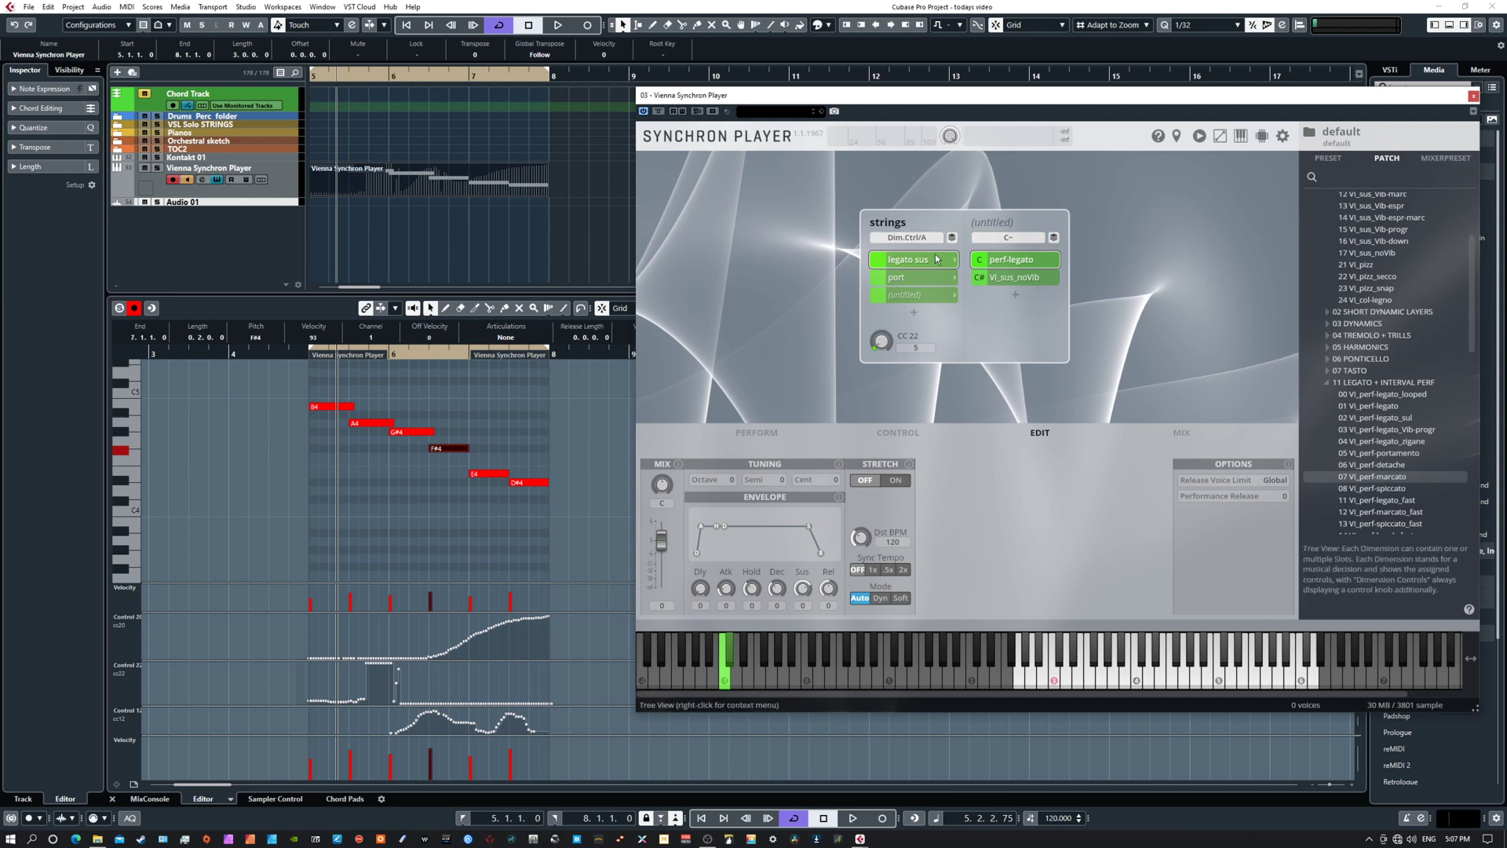
click(917, 275)
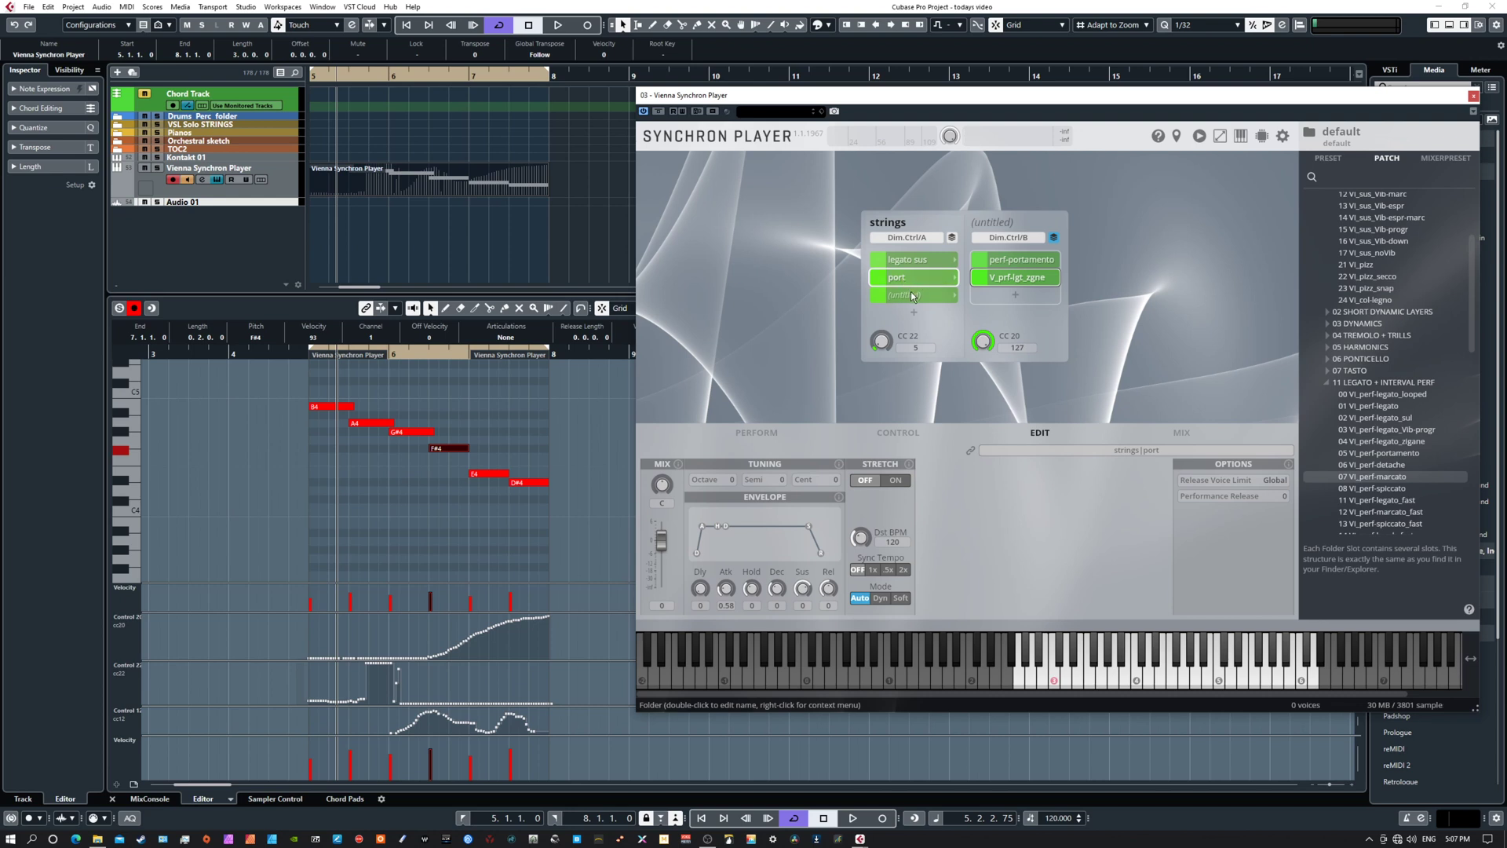
click(951, 237)
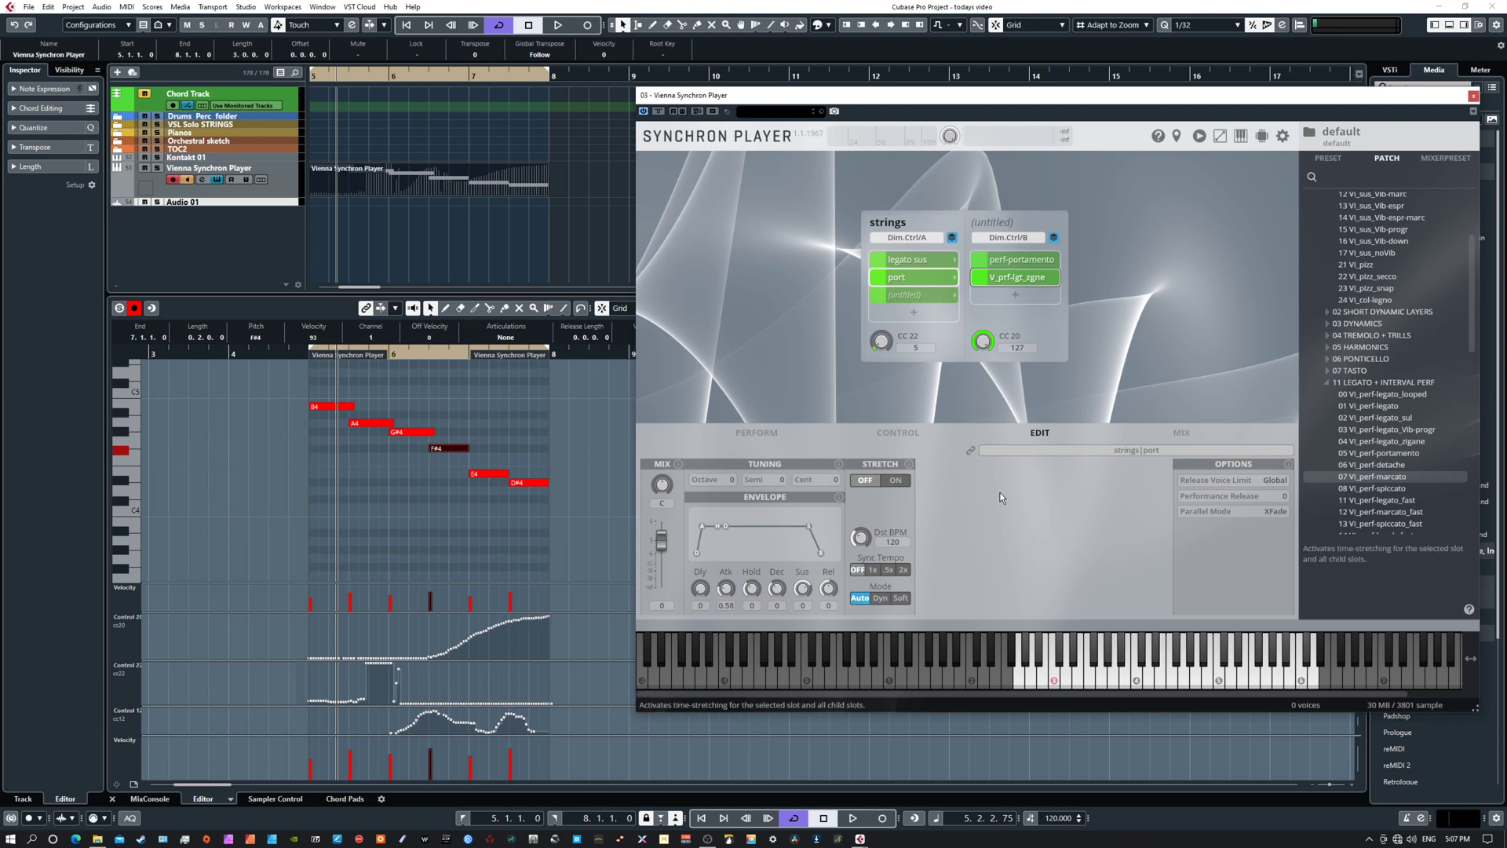
- Review the patch's MIDI controller assignments, the close and far microphone mixer, and the performance faders
click(901, 435)
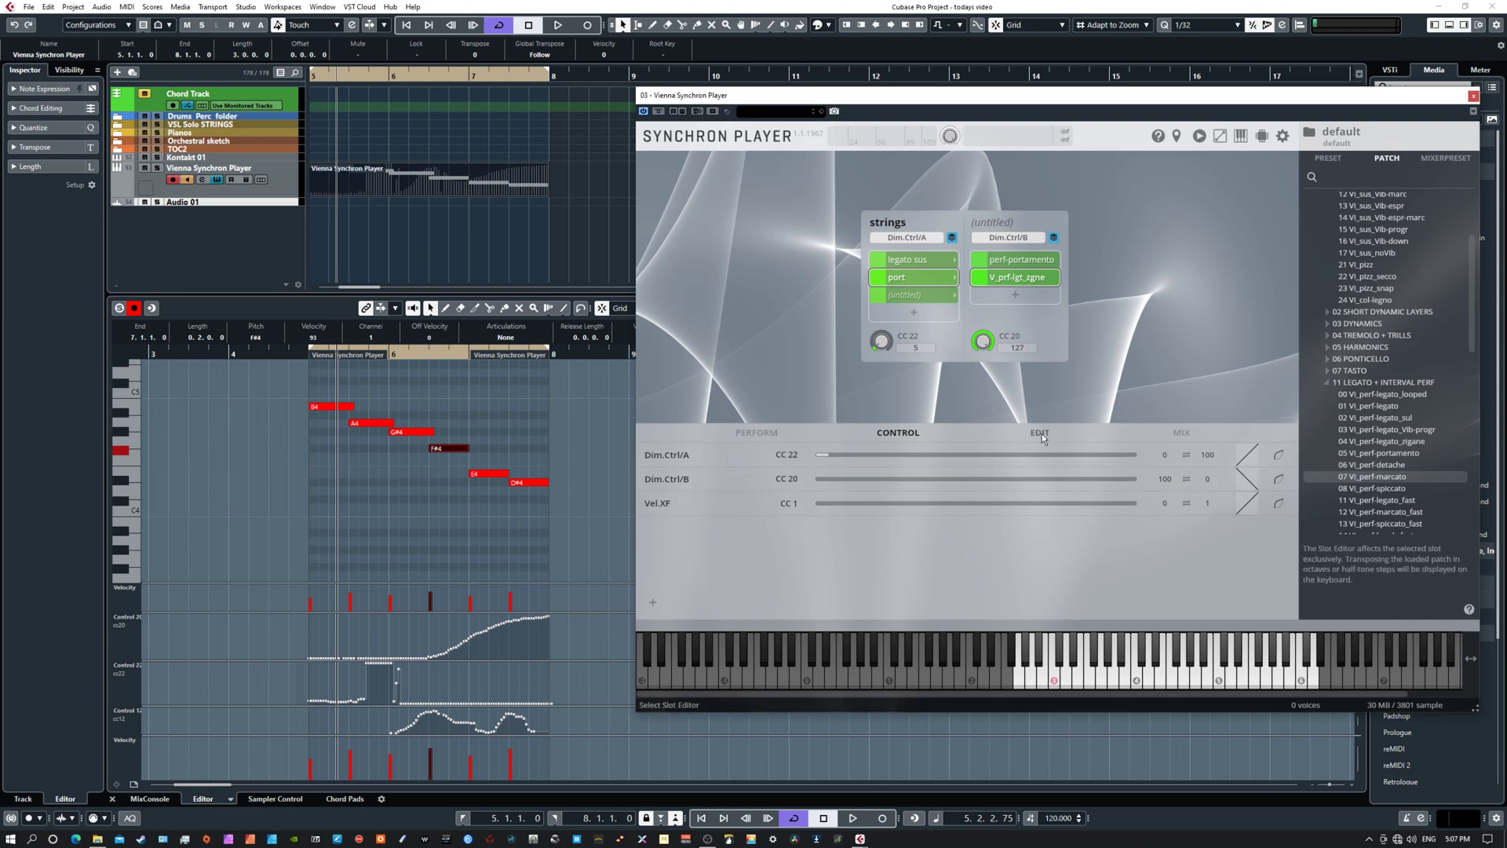
click(1181, 433)
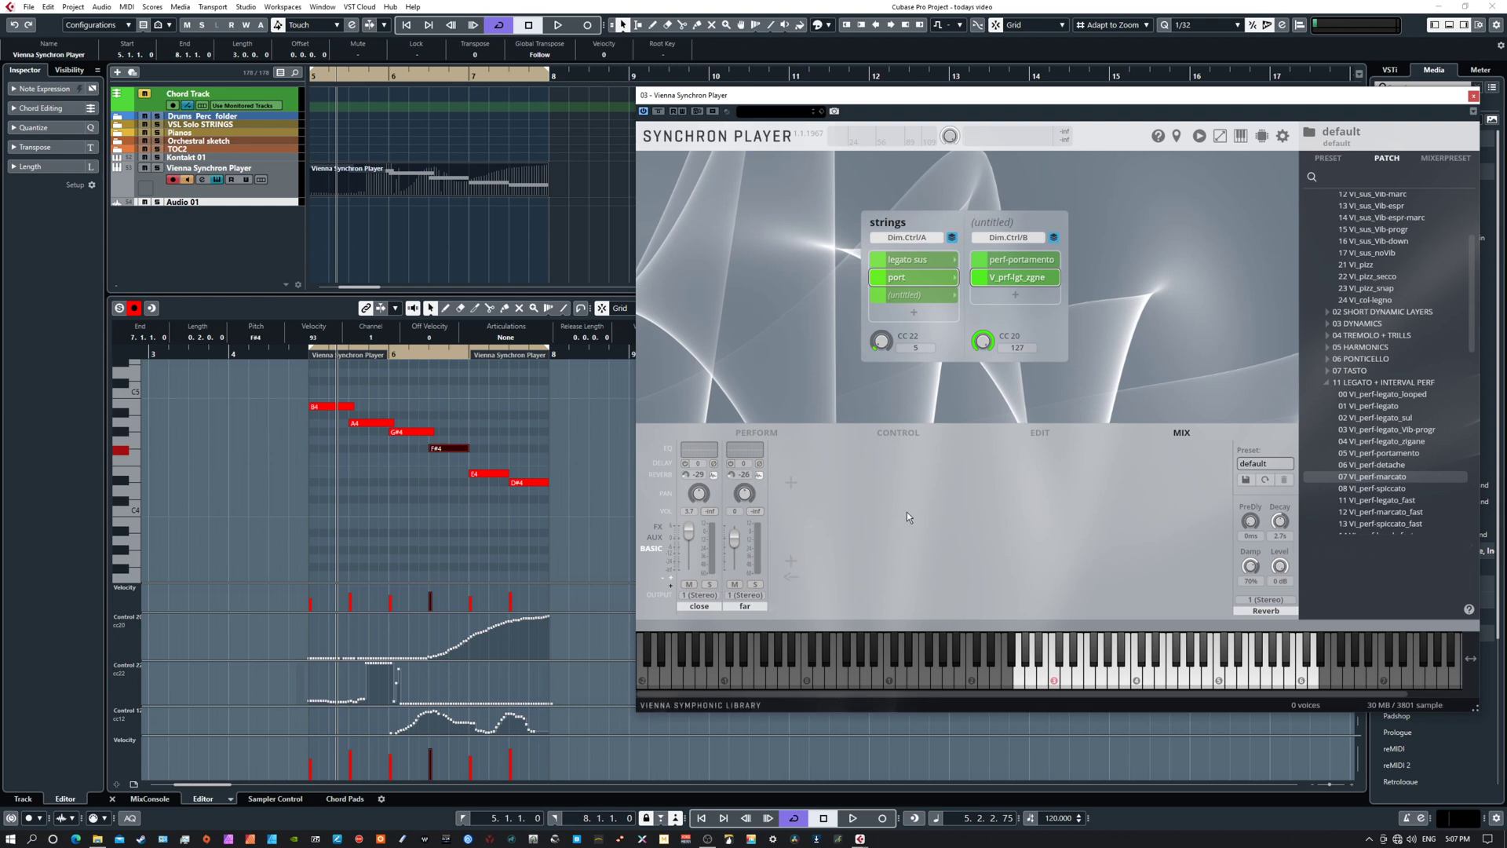
click(765, 433)
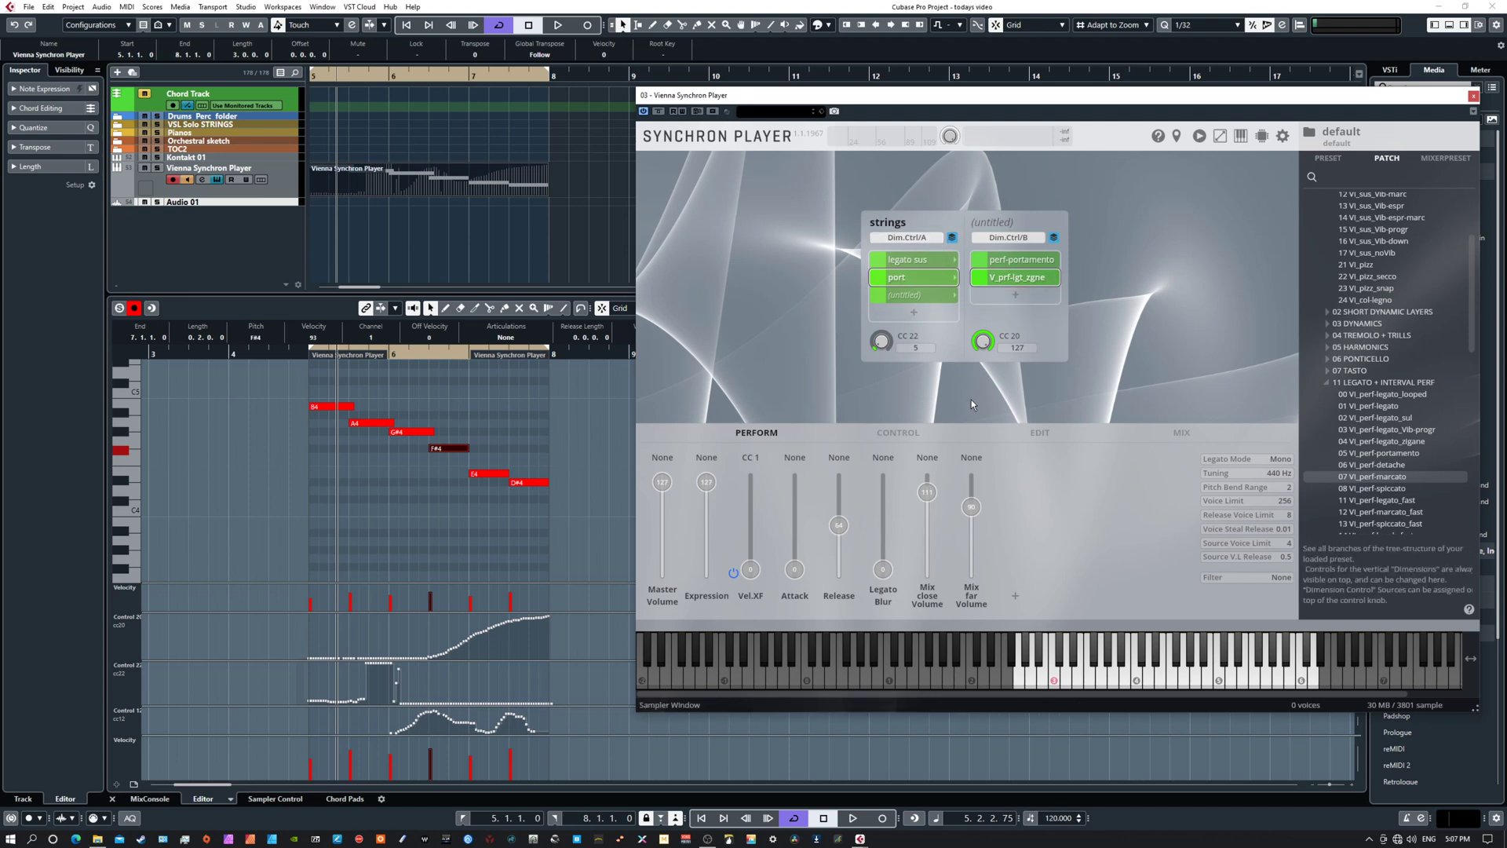
- Display the legato sus folder's slots, browse the Solo Violin 1 short and long note patches, and reposition the player window over the note editor
click(915, 263)
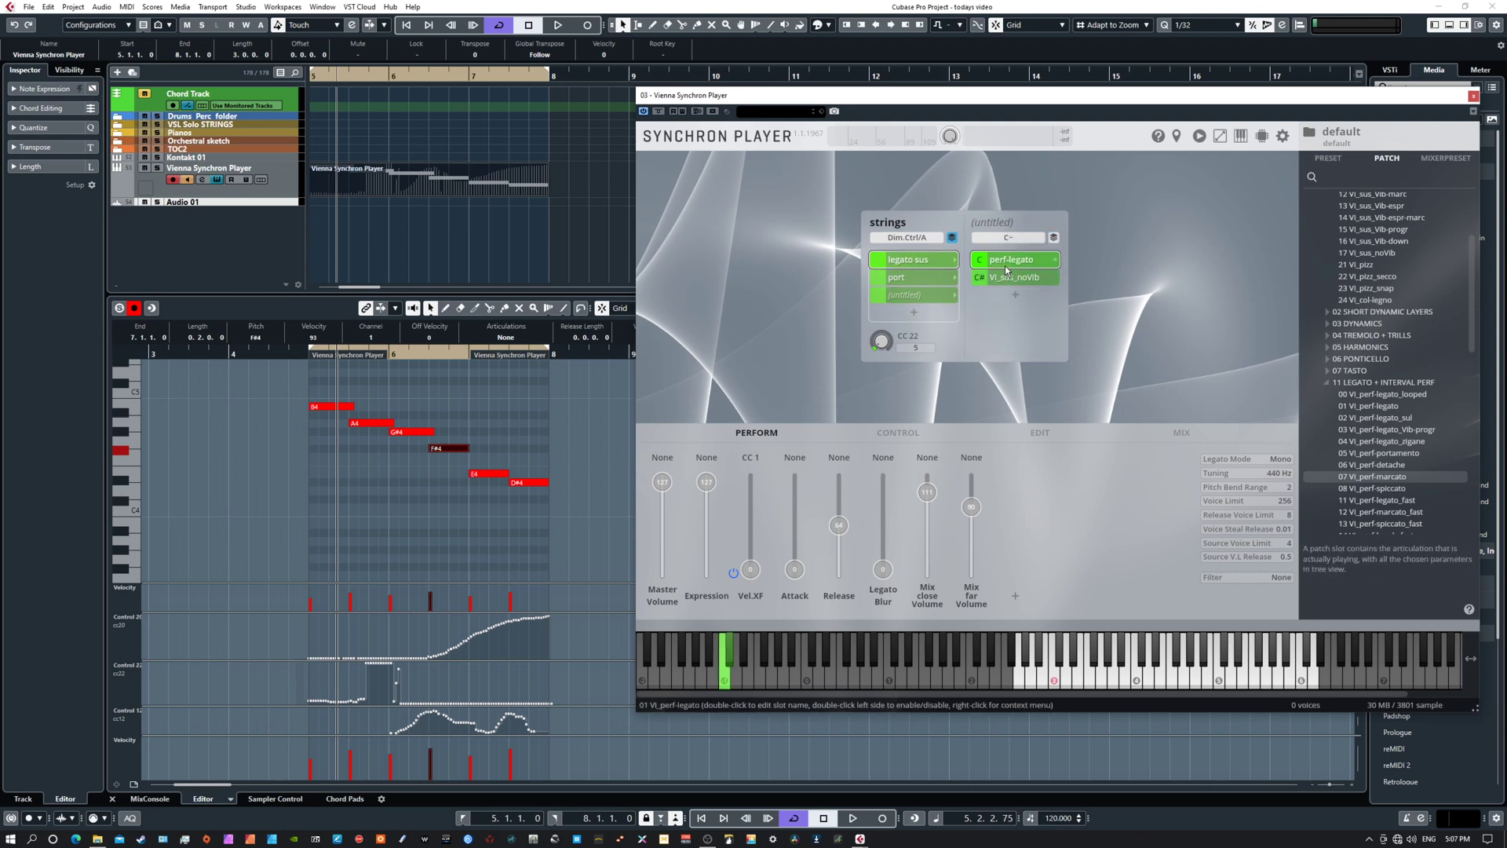
scroll(1383, 417, up, 2)
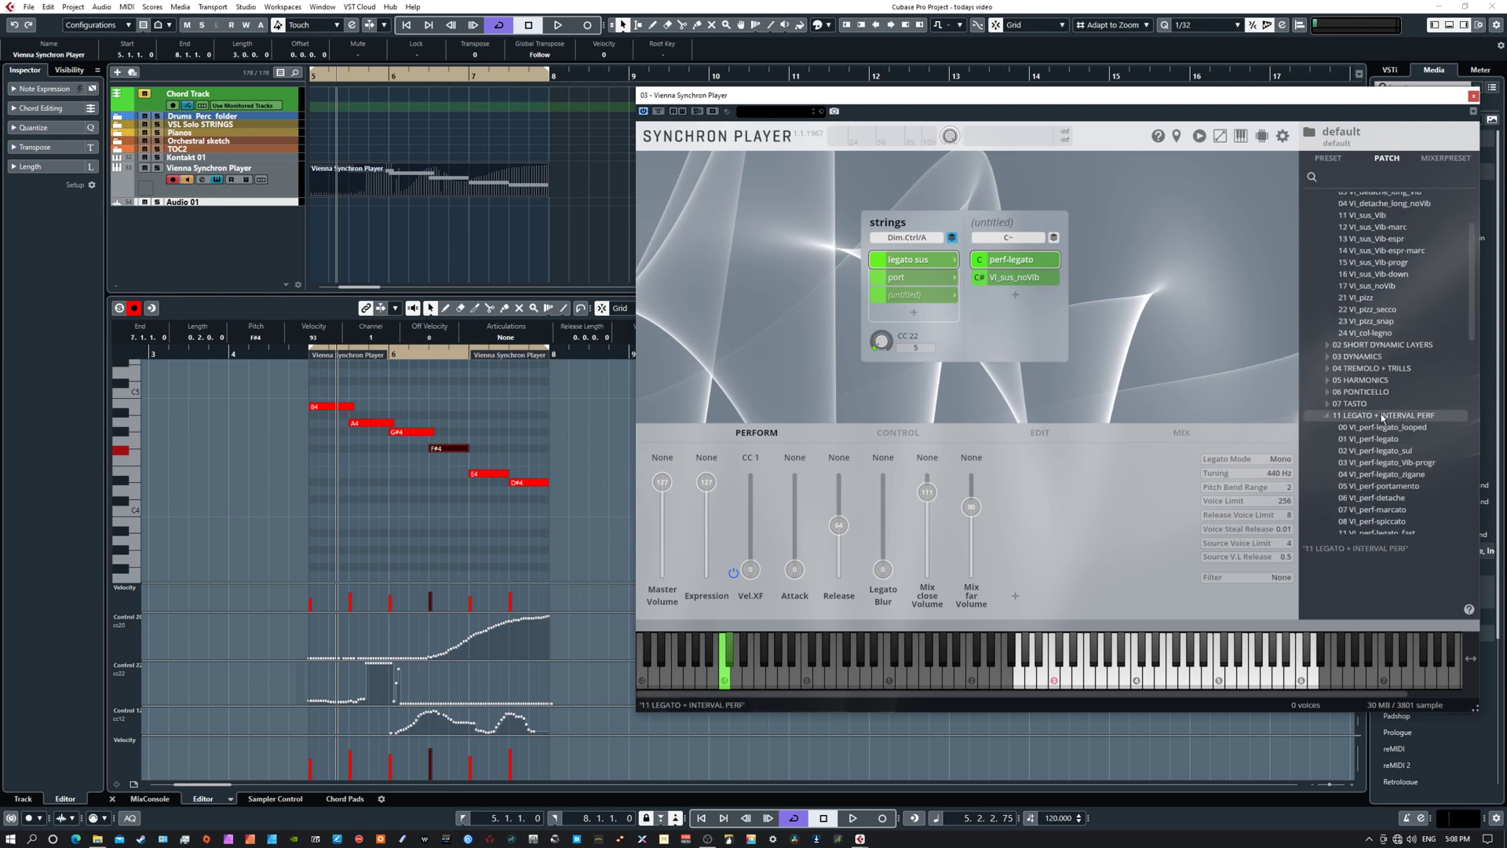
scroll(1383, 416, up, 1)
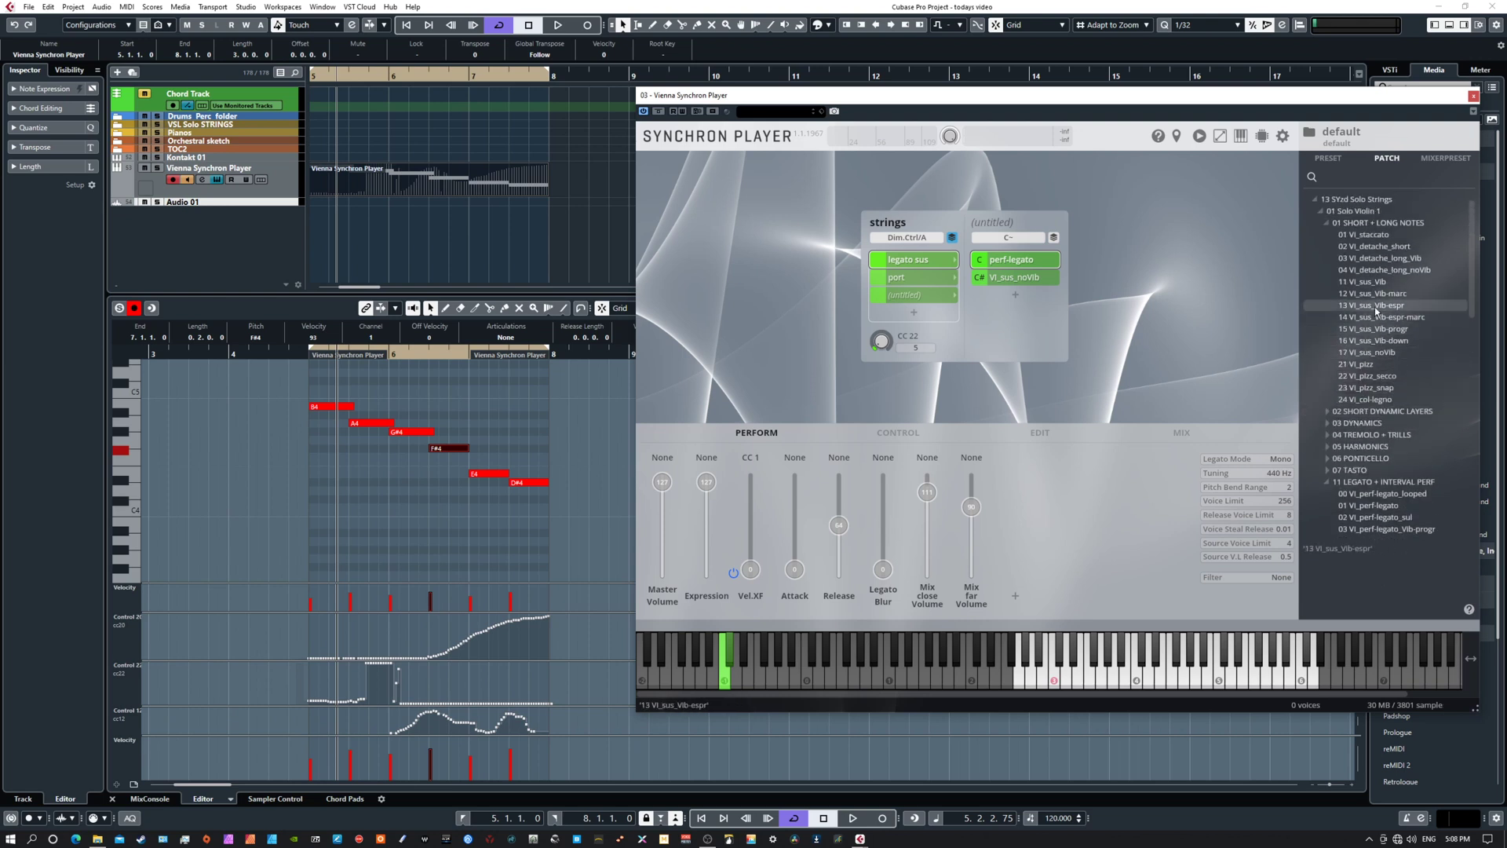
scroll(1370, 271, up, 1)
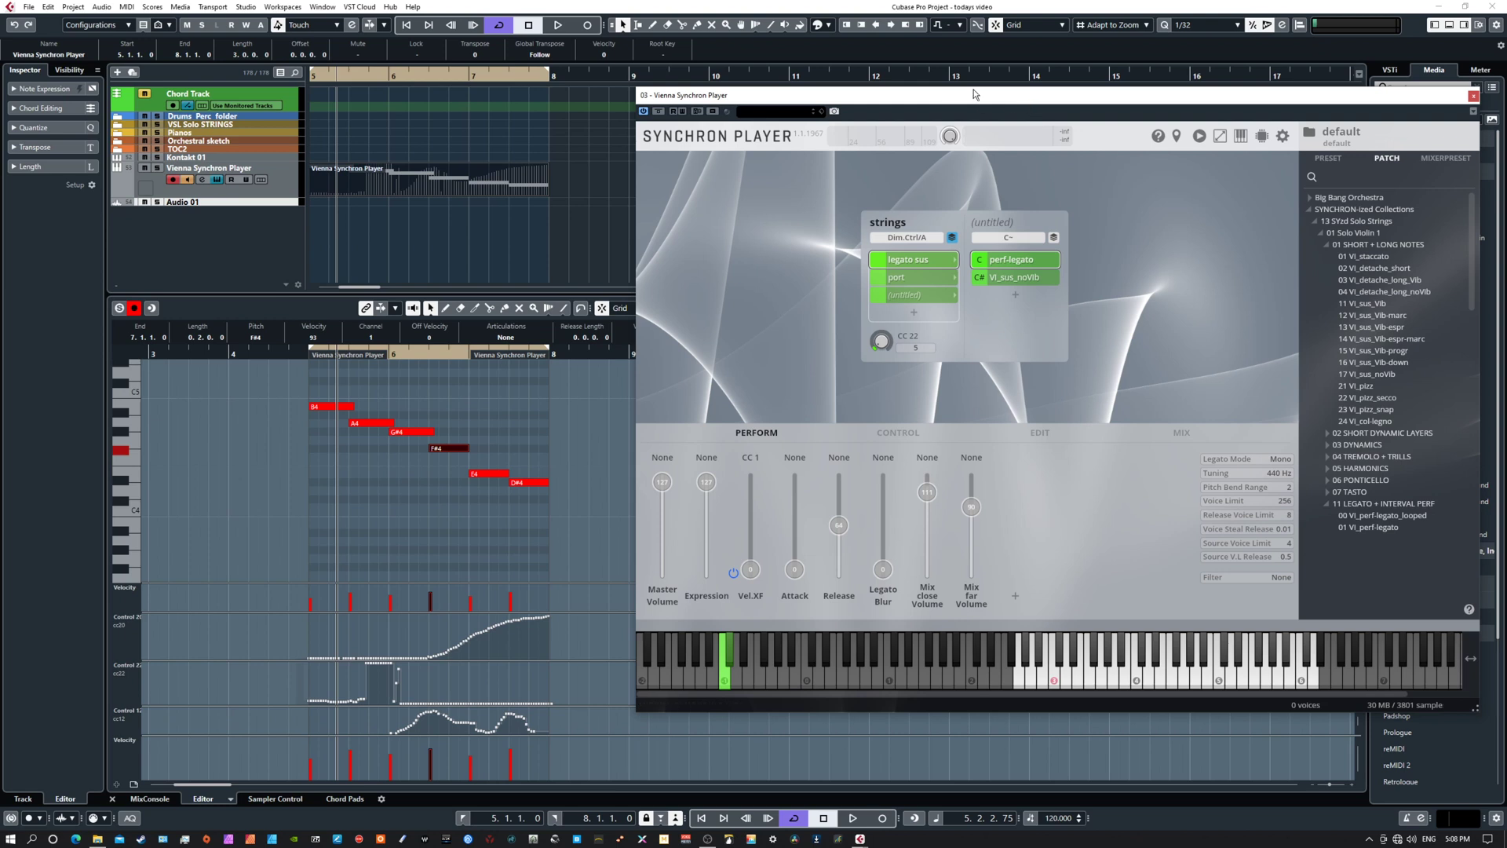
drag(979, 96, 681, 103)
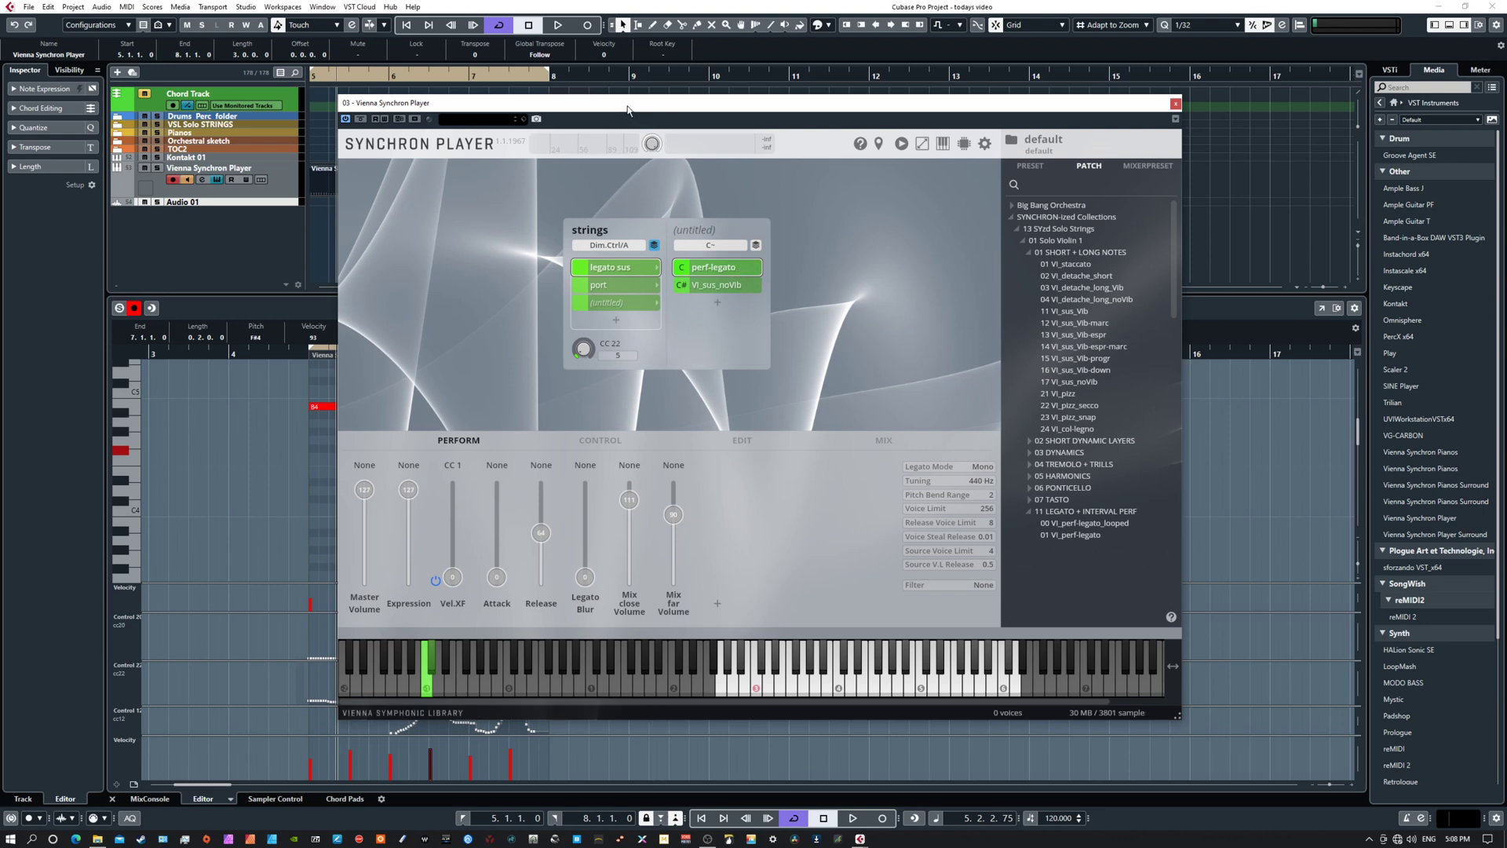
drag(628, 109, 737, 94)
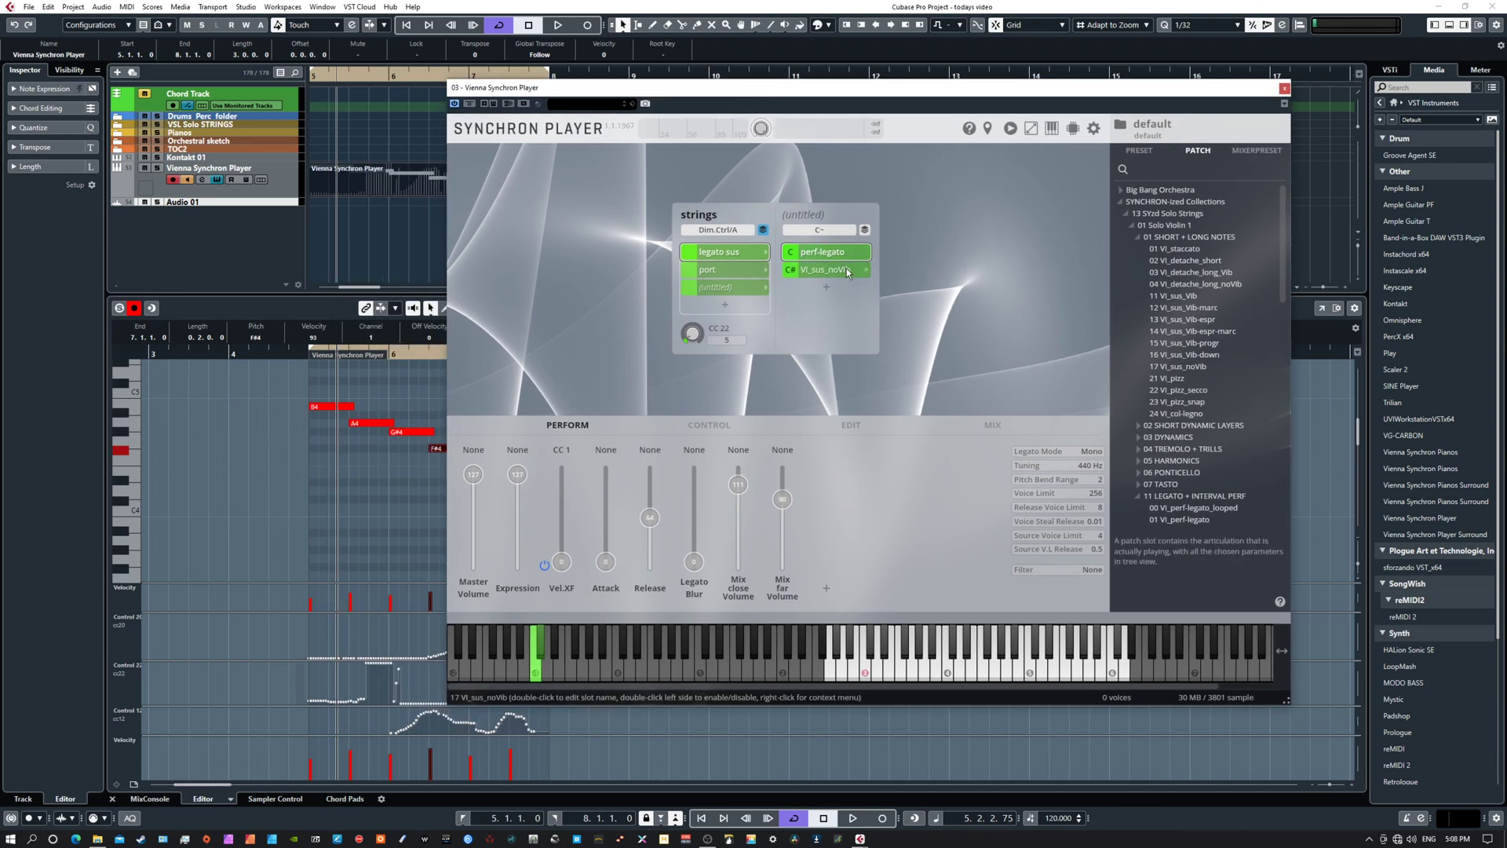